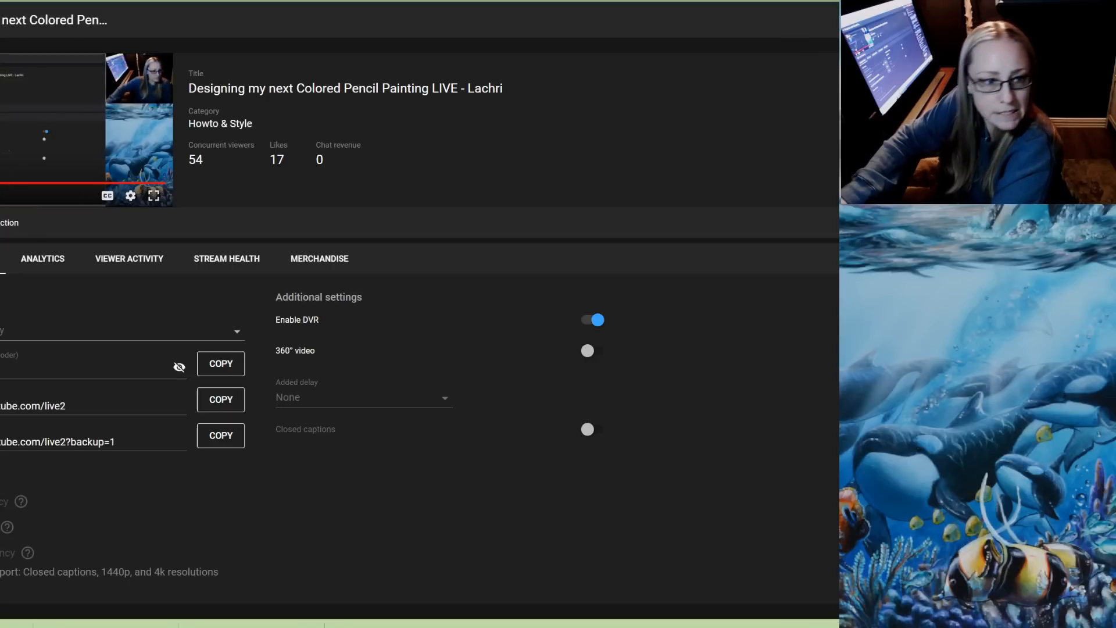
Switch from the live stream dashboard to Photoshop and bring up the blue background document
click(282, 624)
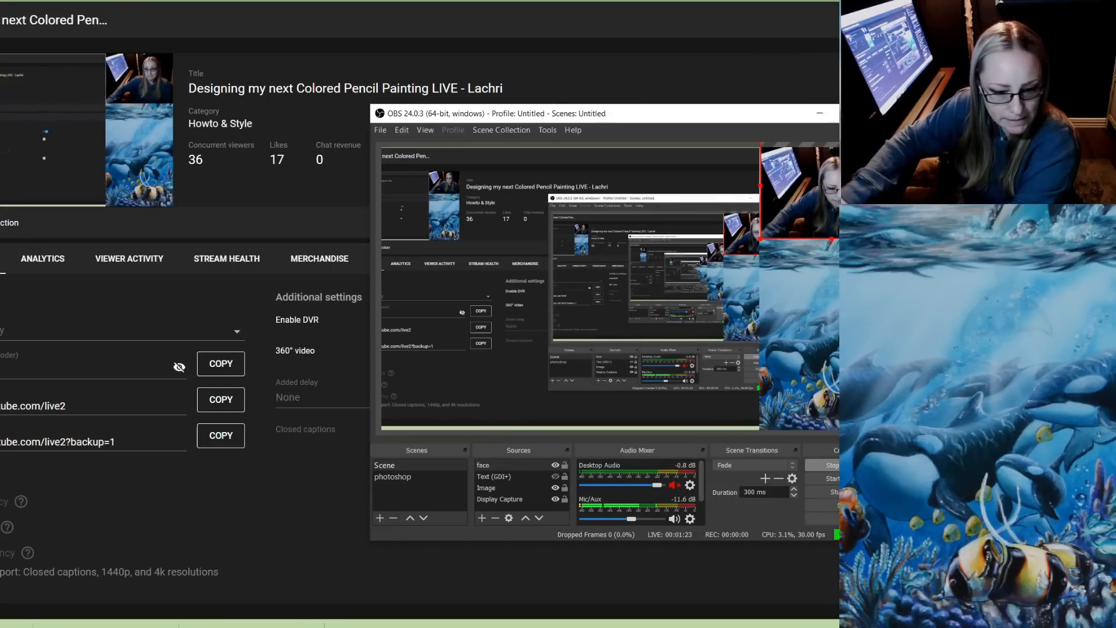
key(alt+Tab)
drag(495, 80, 323, 0)
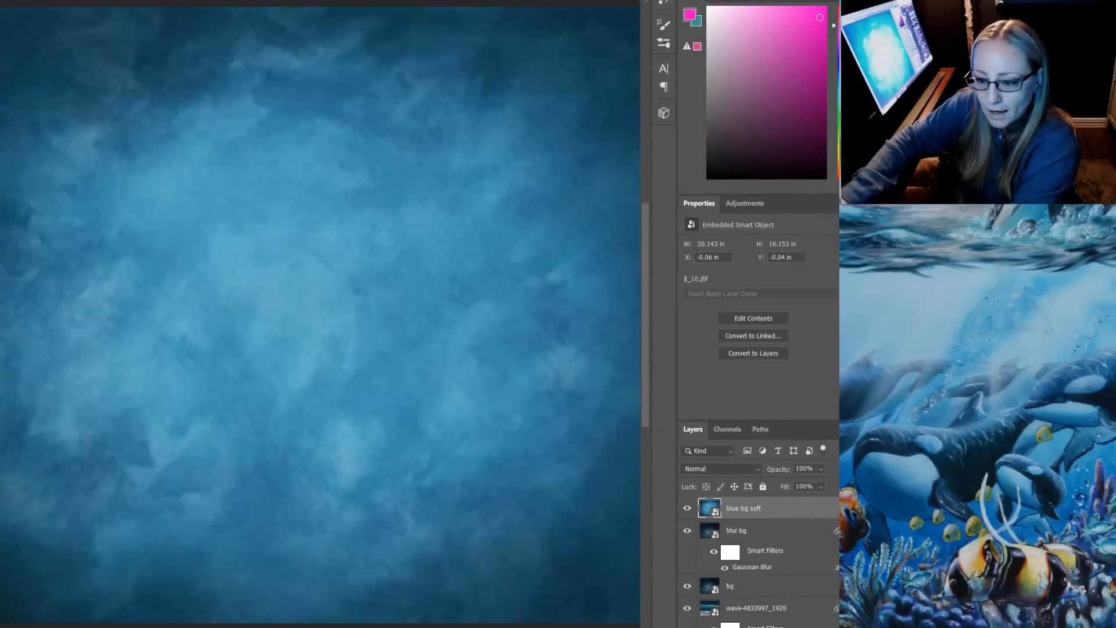
drag(861, 314, 946, 314)
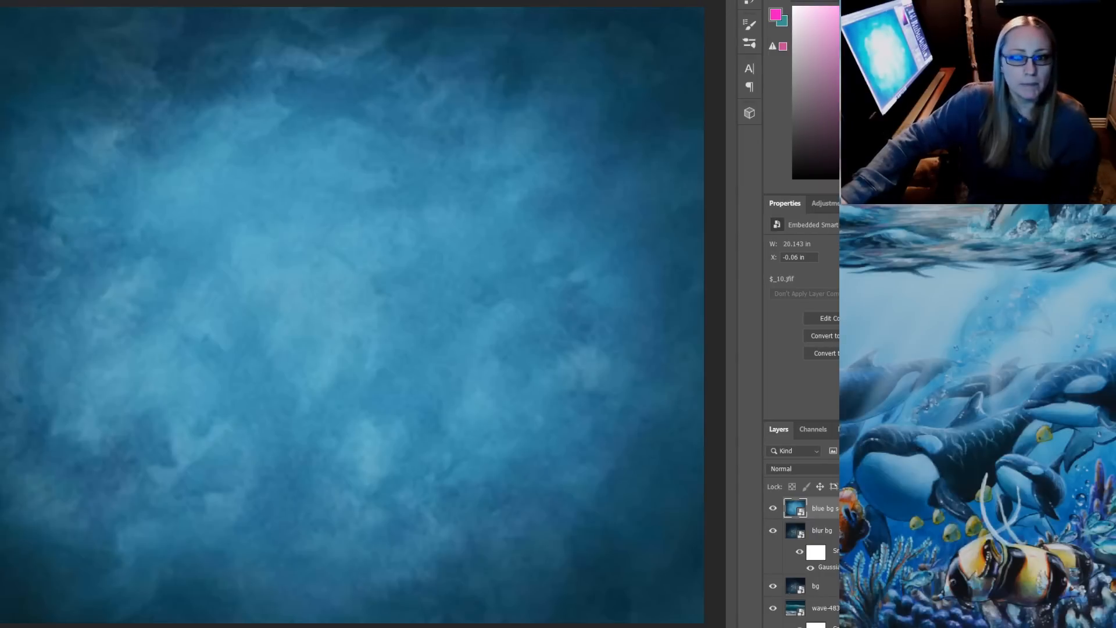
drag(518, 0, 518, 0)
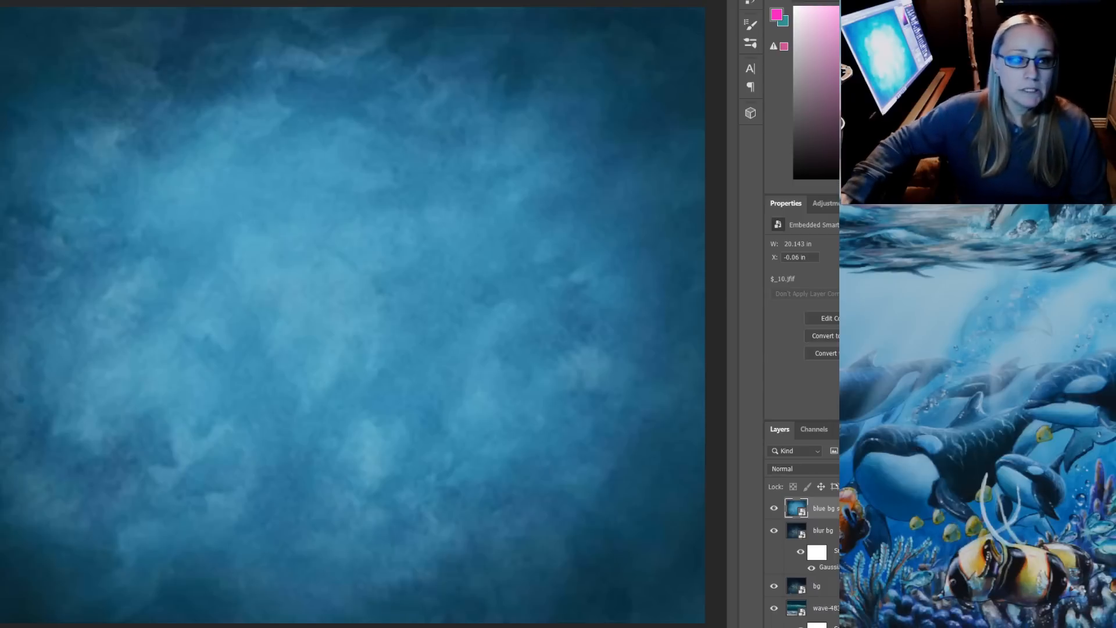
Copy the cut-out deer layer from deer.jpg into the blue background document, accepting the different bit depth
key(f)
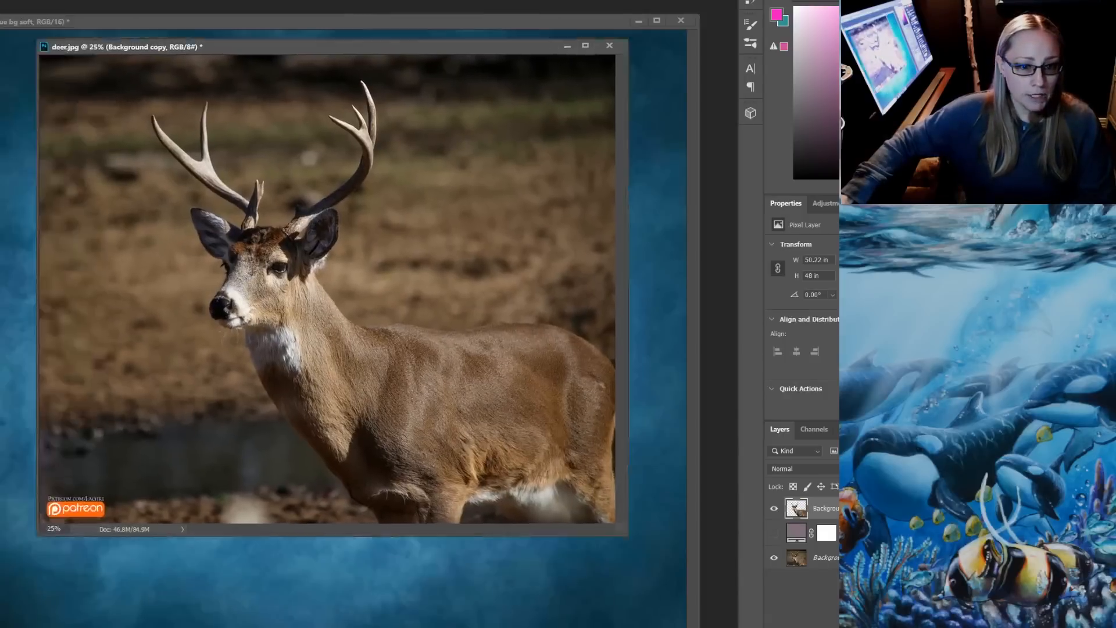
drag(291, 47, 483, 156)
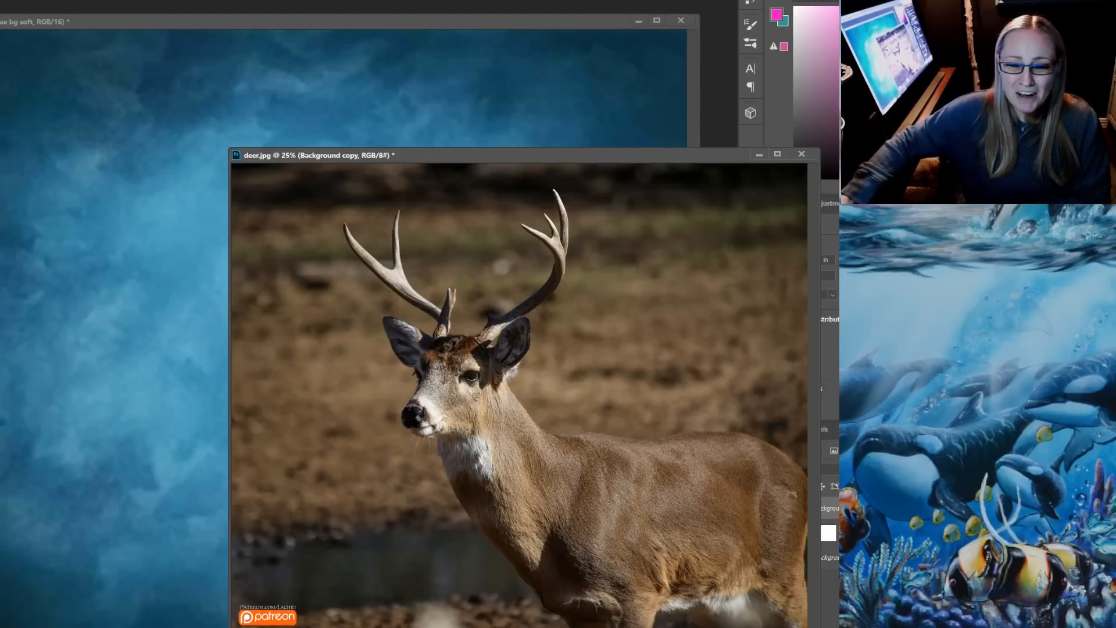
drag(478, 351, 186, 232)
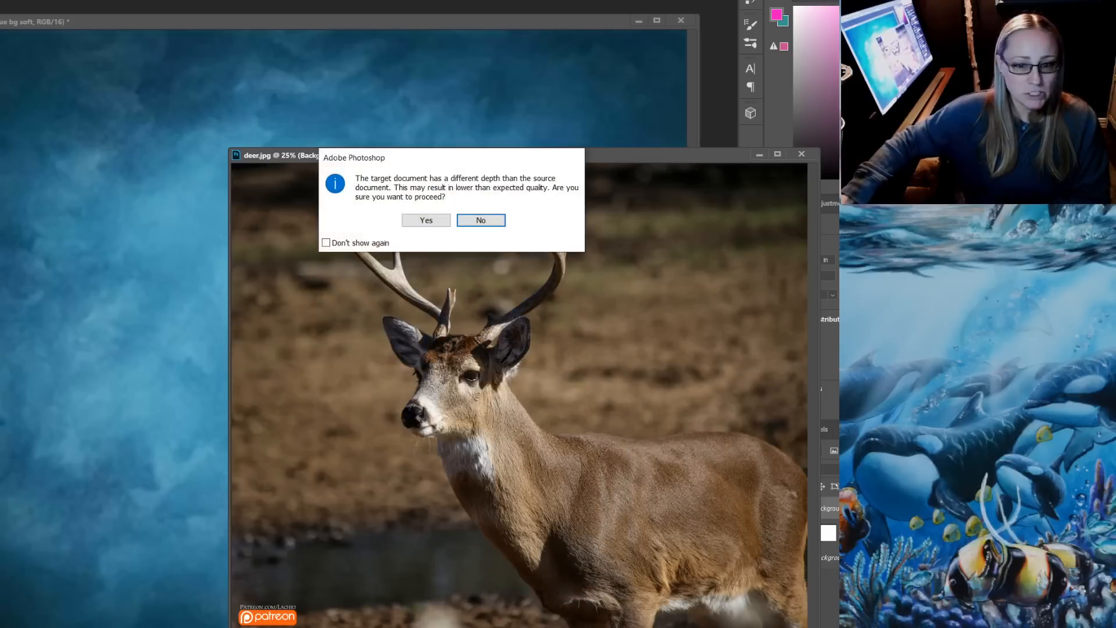
click(426, 220)
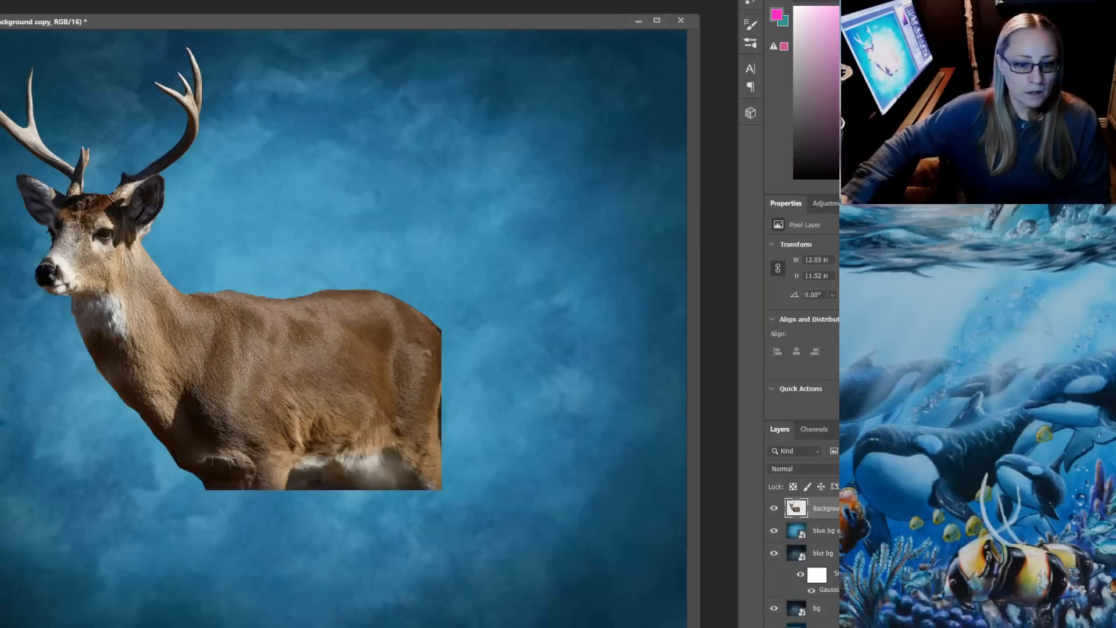
Enlarge the deer to about 22 × 21 in and place it with its antlers near the canvas's upper edge and its body cropped at the right
drag(320, 319, 618, 532)
key(ctrl+t)
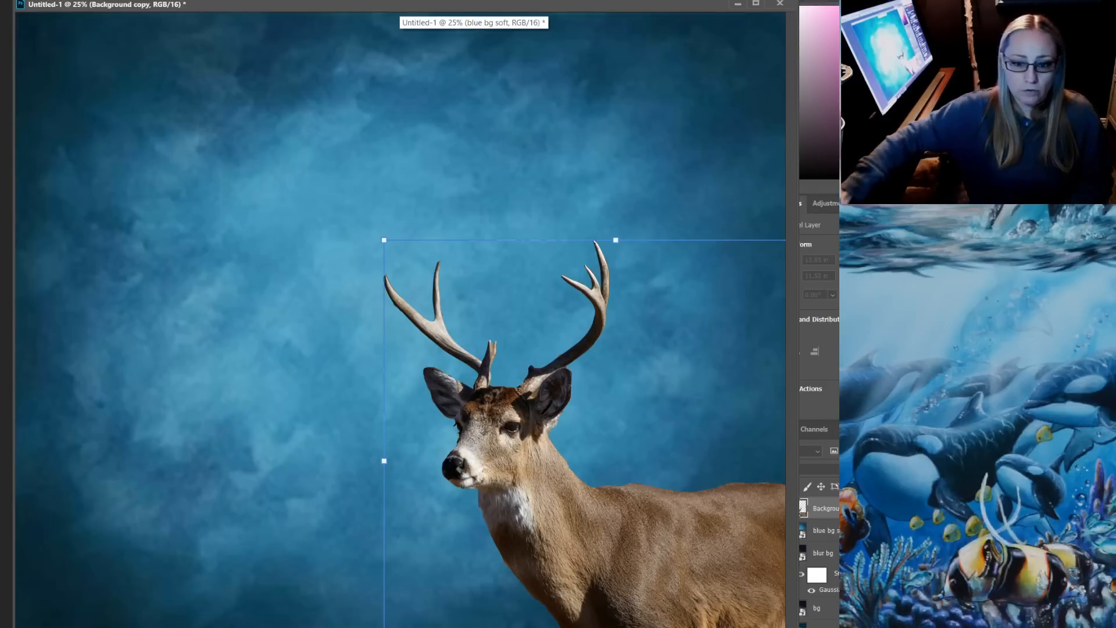
drag(384, 240, 82, 100)
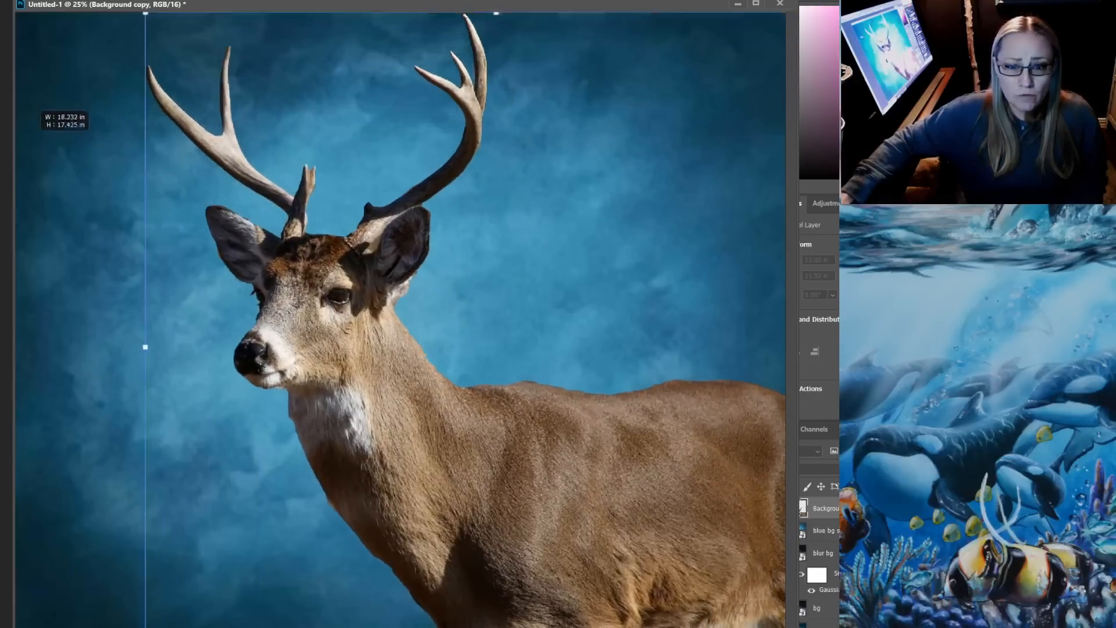
drag(34, 134, 55, 153)
drag(401, 299, 626, 437)
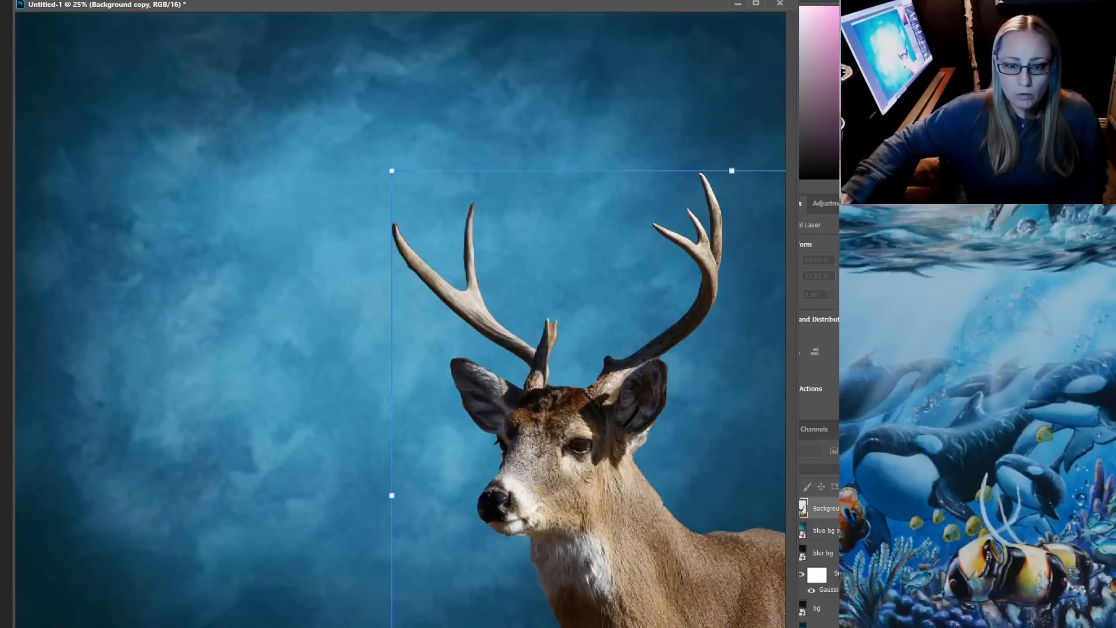
drag(392, 171, 246, 32)
drag(463, 285, 442, 305)
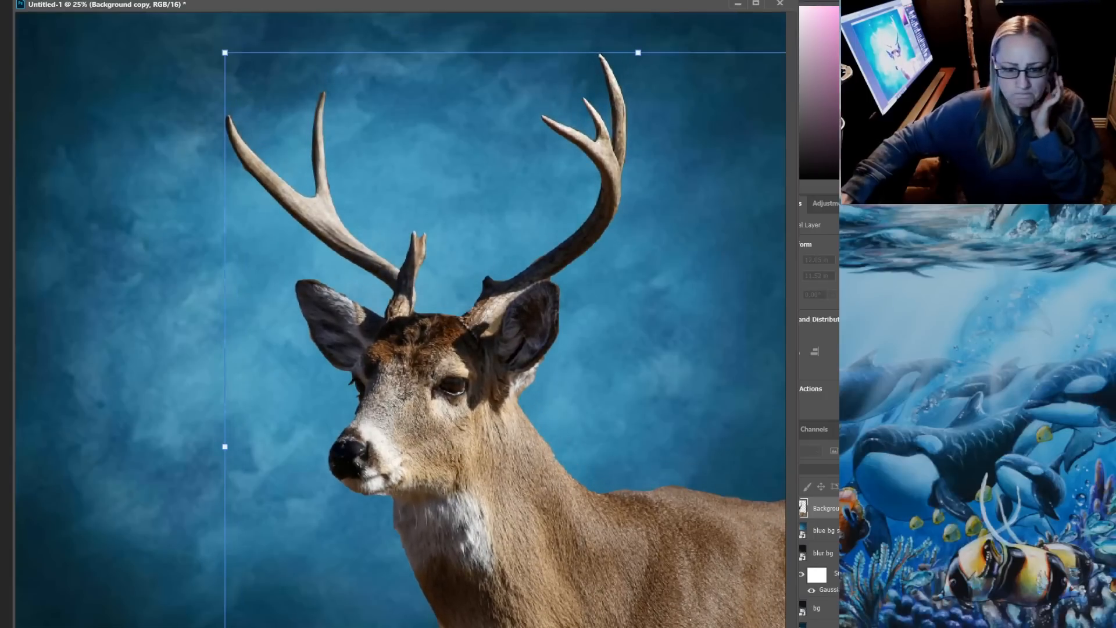
drag(225, 52, 203, 31)
key(Return)
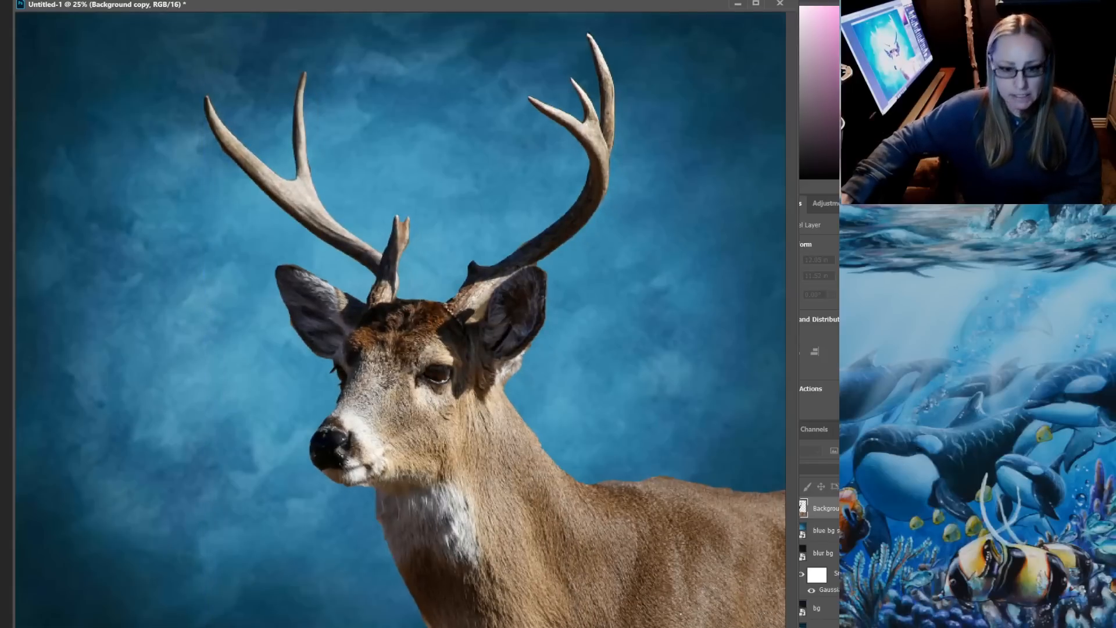
Create a new document 16 inches wide and 20 inches high at 300 pixels/inch, RGB Color, 16 bit, with white background
key(alt+f)
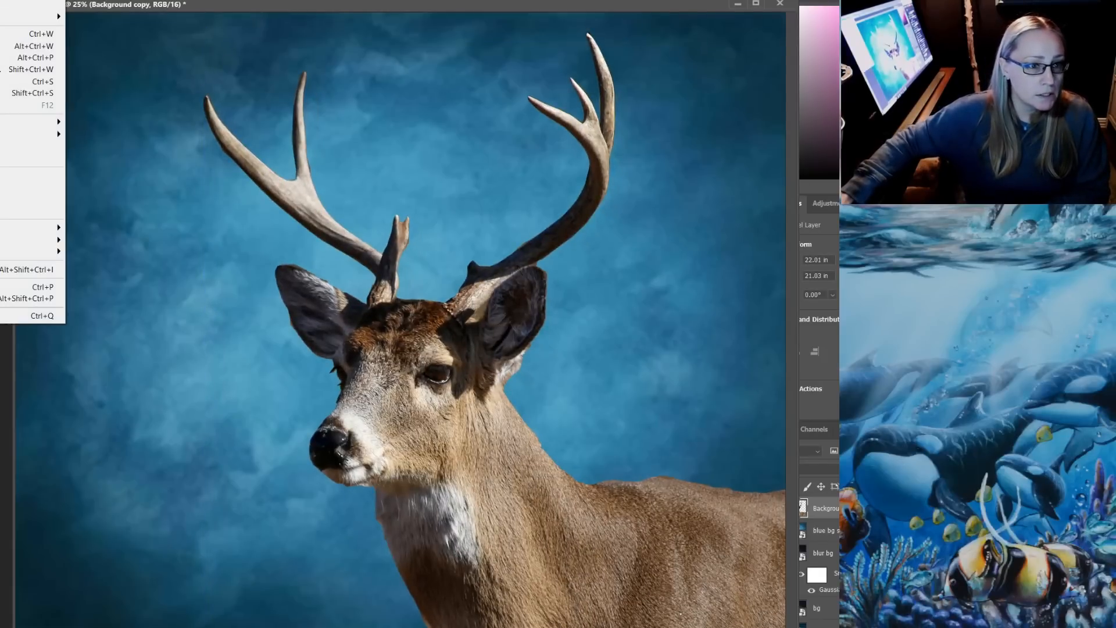
key(ctrl+n)
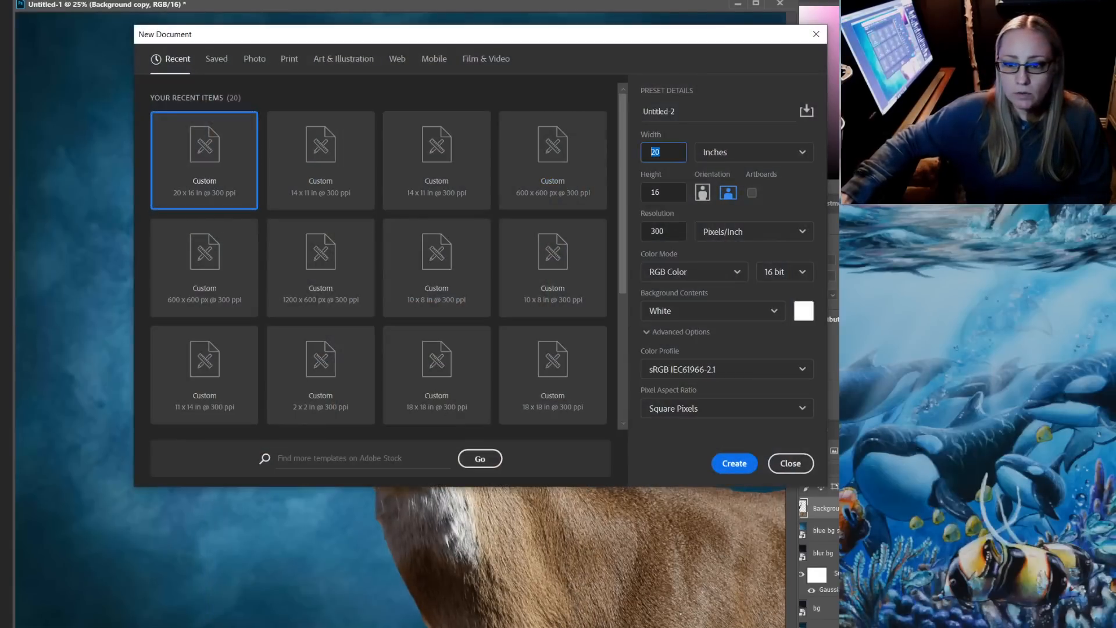
text(16)
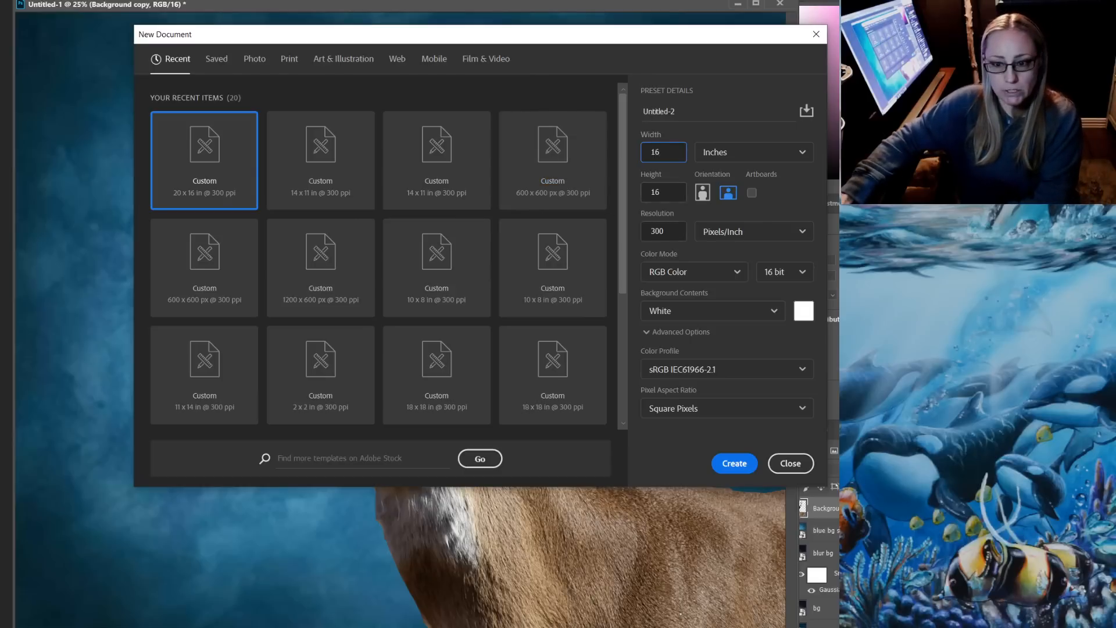
key(Tab)
text(20)
key(Return)
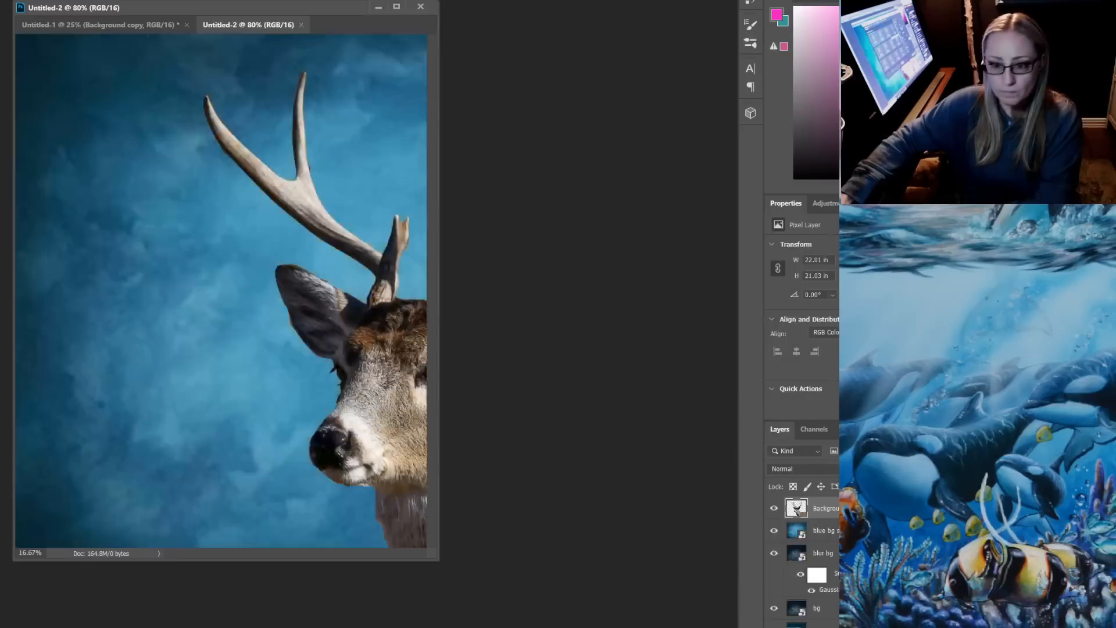
Separate the new document into its own window, copy the blue bg soft layer into it and stretch the layer to the canvas's lower edge
drag(251, 25, 500, 55)
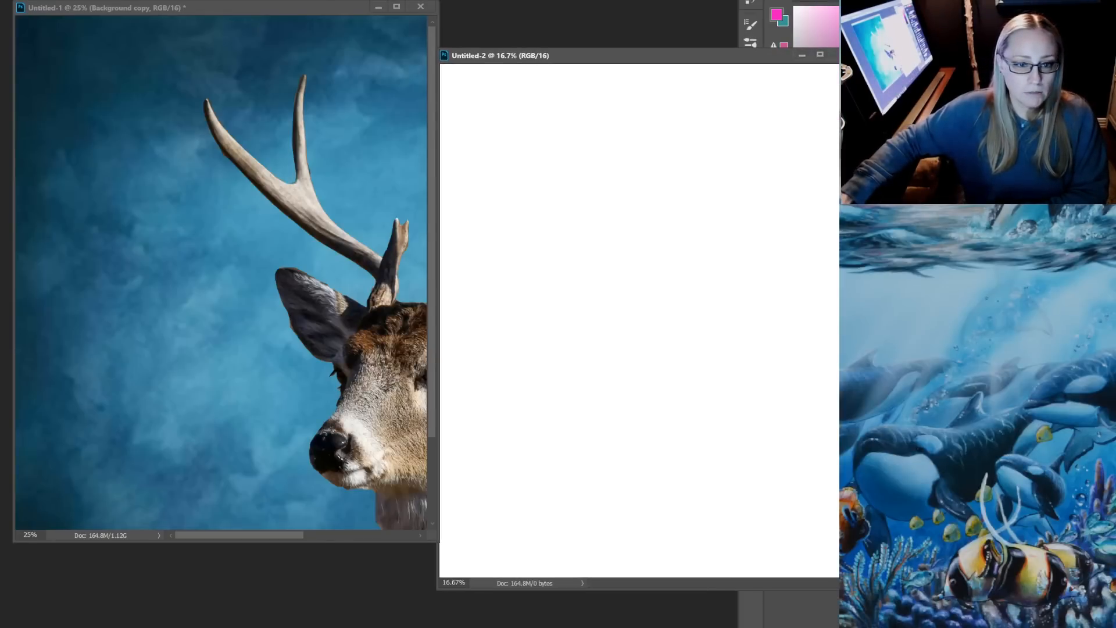
drag(201, 214, 545, 192)
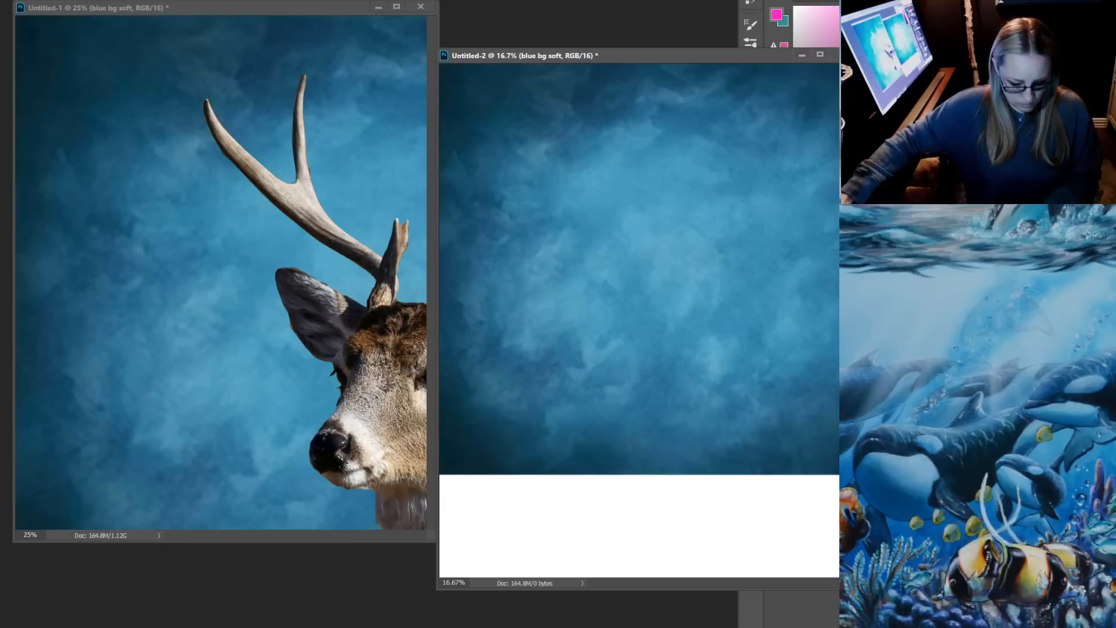
key(ctrl+t)
drag(680, 475, 683, 555)
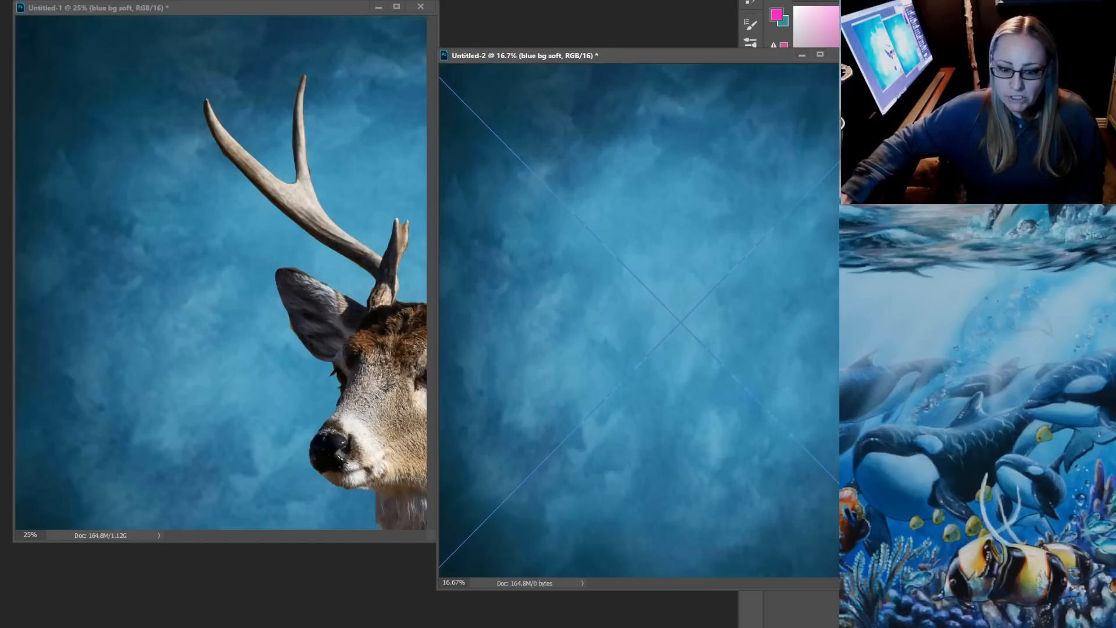
Narrow the blue bg soft layer from both sides to fit the canvas width and apply the transform
drag(437, 590, 304, 619)
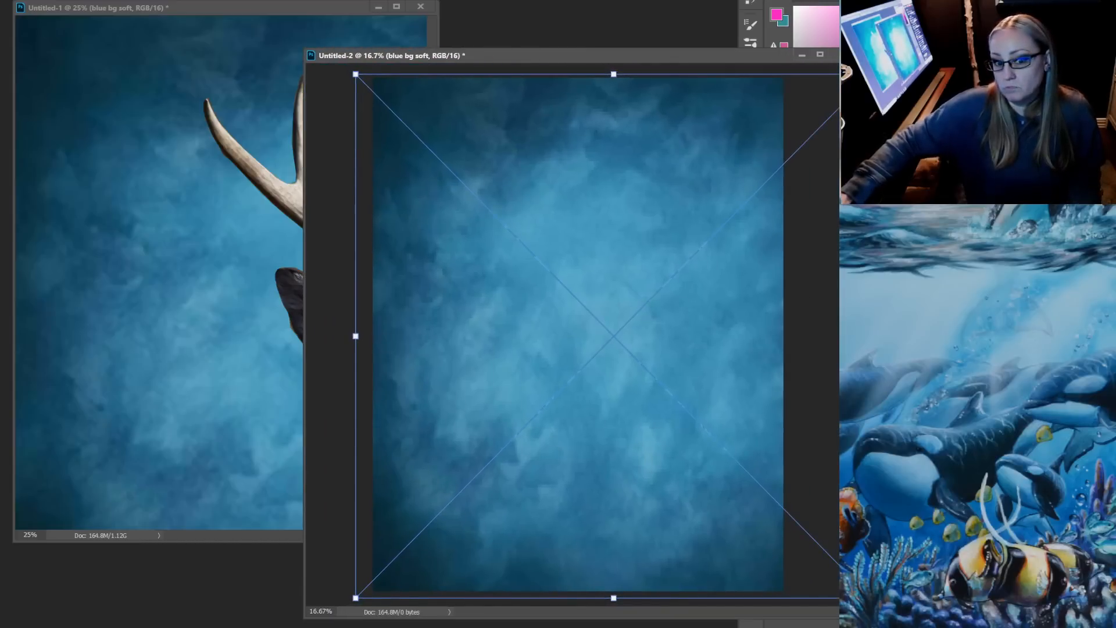
mouse_move(355, 336)
mouse_down()
mouse_move(329, 323)
mouse_move(372, 337)
mouse_up()
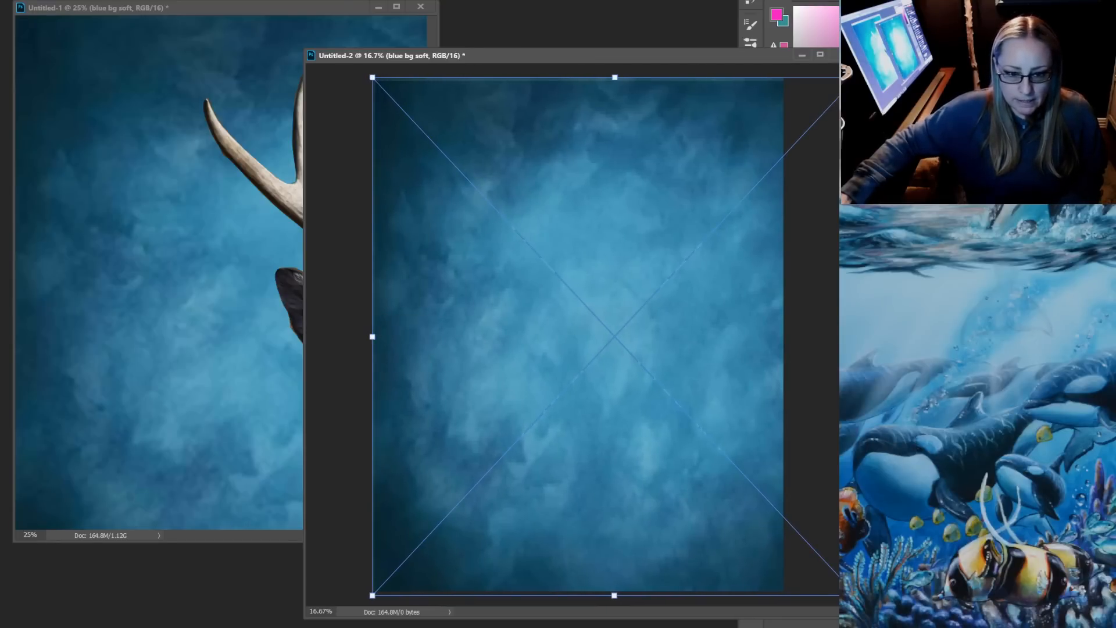
drag(304, 337, 177, 337)
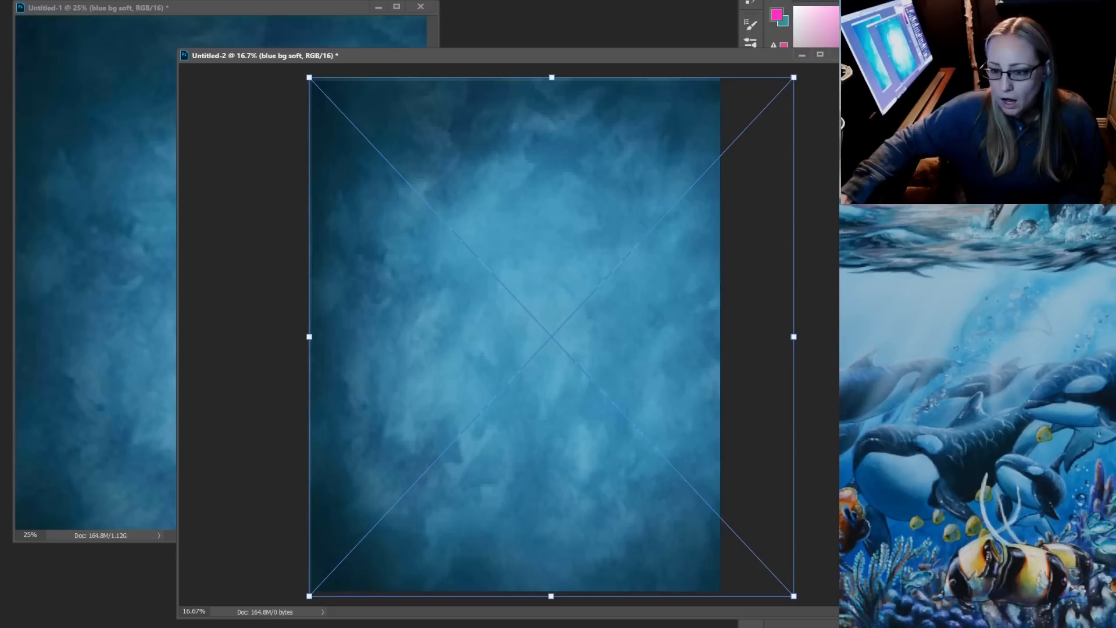
drag(793, 337, 725, 336)
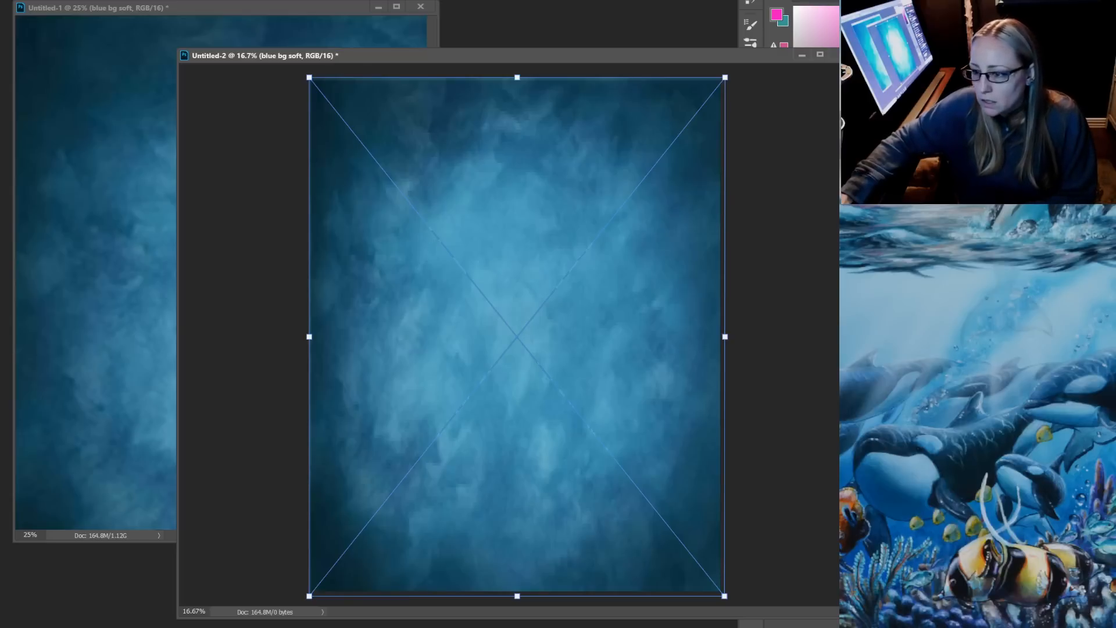
key(Return)
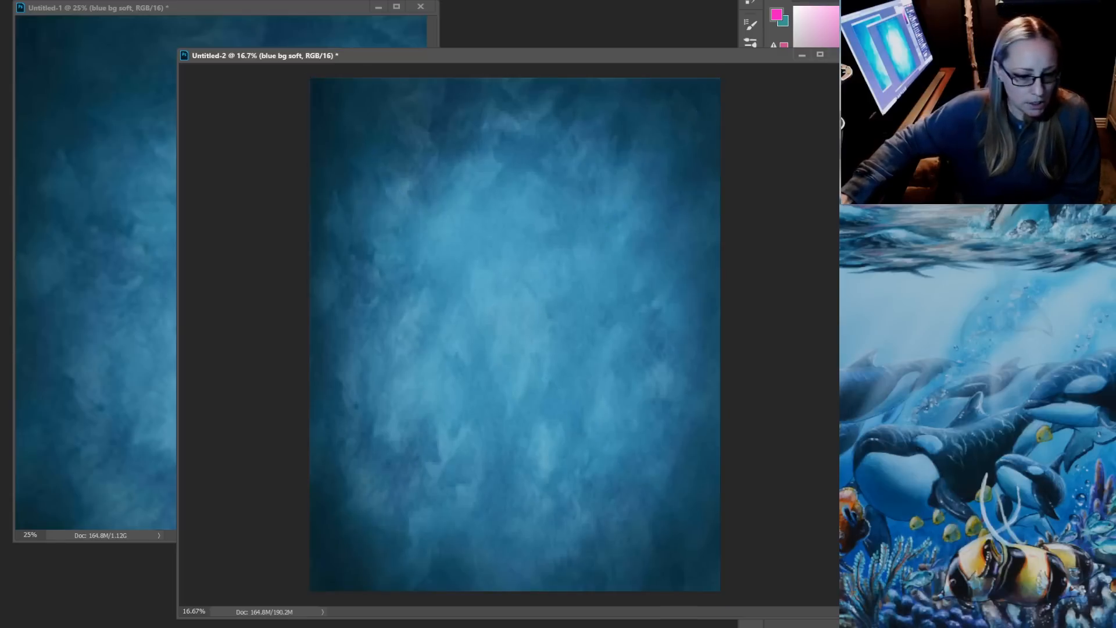
Switch to the web browser and open a new tab
click(184, 621)
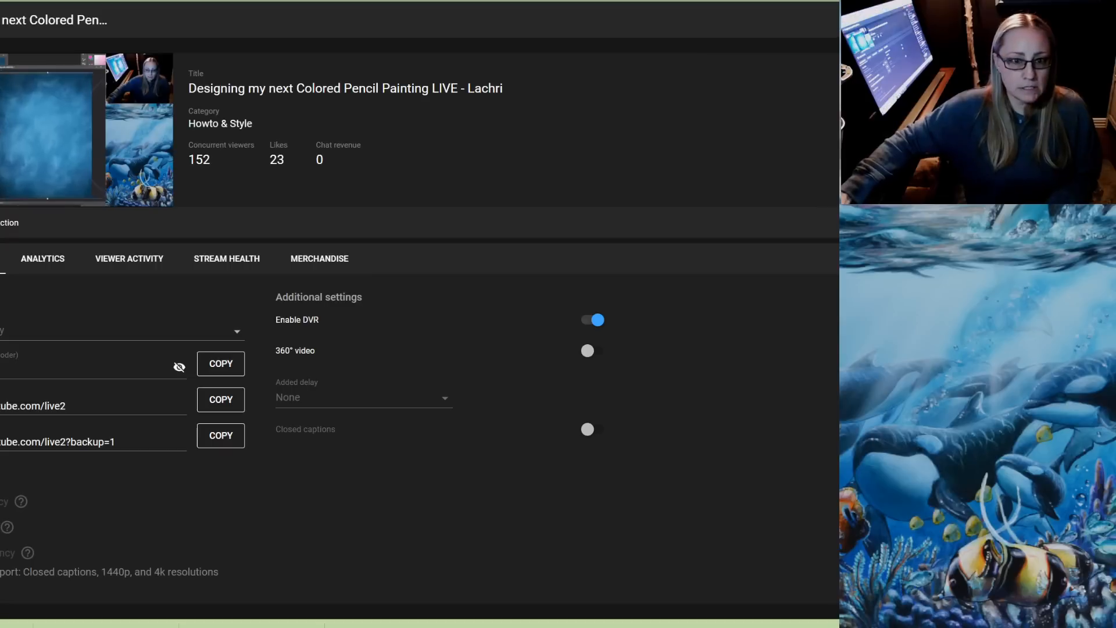
key(ctrl+t)
text(lachri)
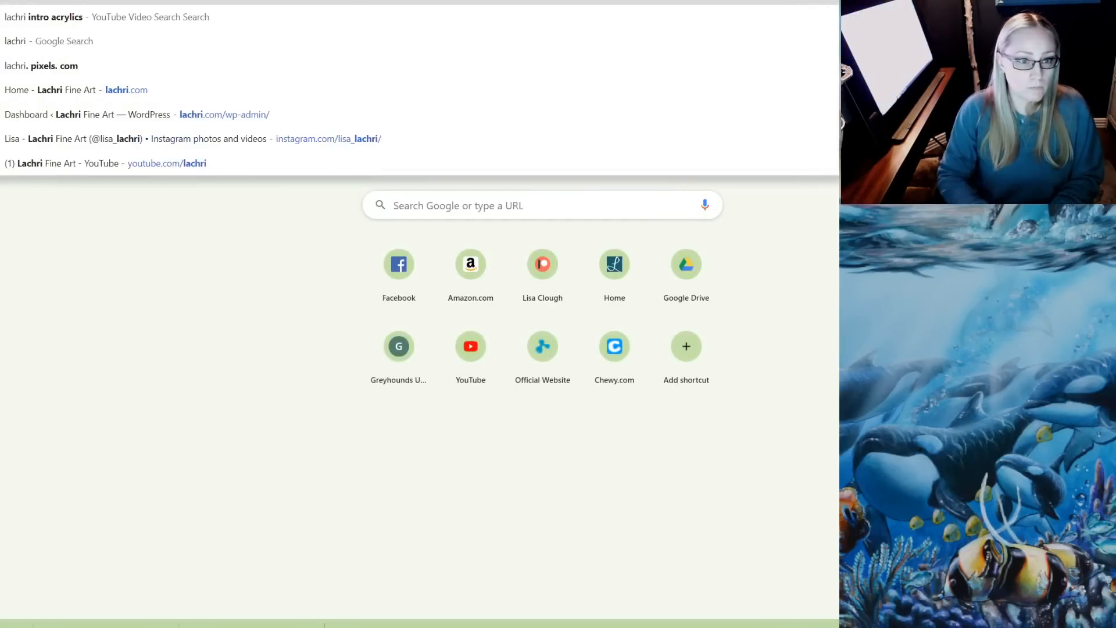
text(.com)
key(BackSpace)
key(BackSpace)
key(BackSpace)
key(BackSpace)
key(BackSpace)
key(BackSpace)
key(BackSpace)
key(BackSpace)
key(BackSpace)
key(BackSpace)
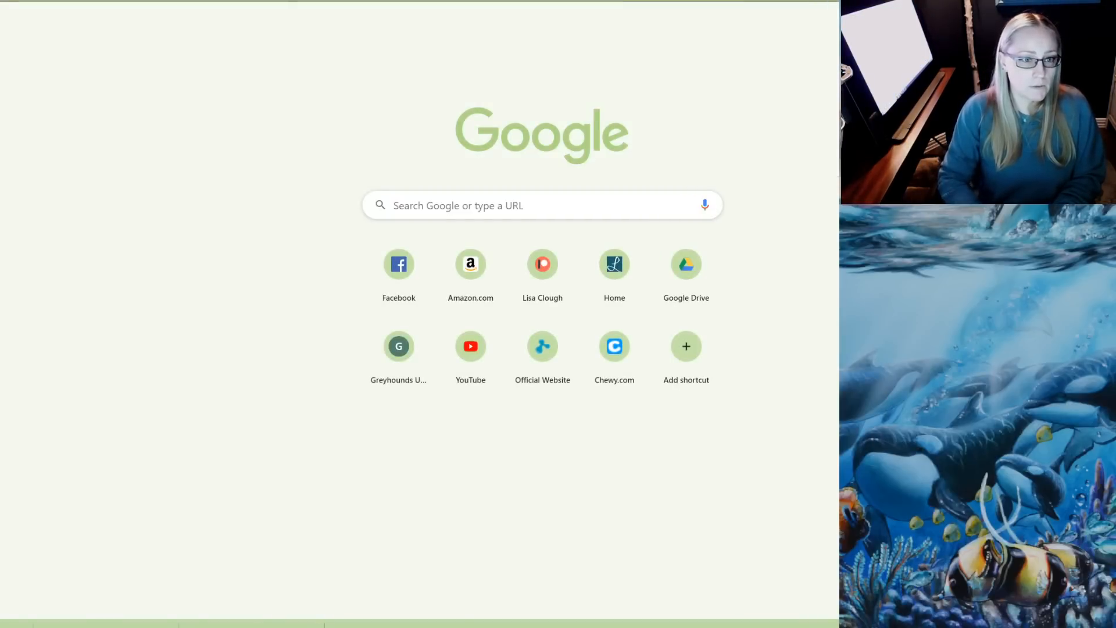
Go to the Lachri Fine Art channel page at youtube.com/lachri
text(youtube.com)
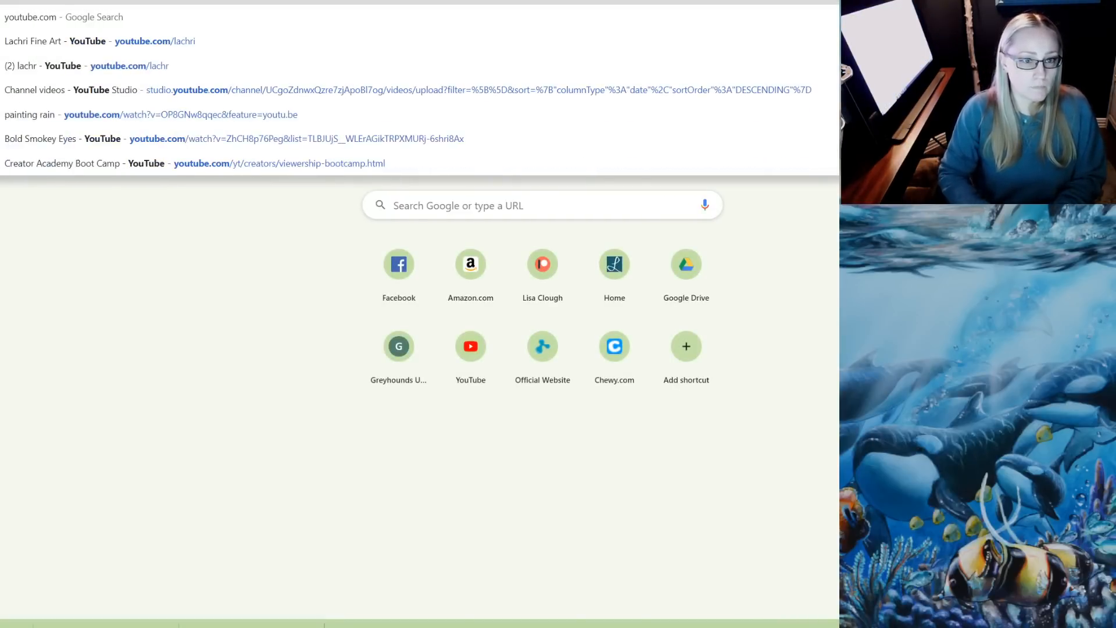
text(/la)
key(Return)
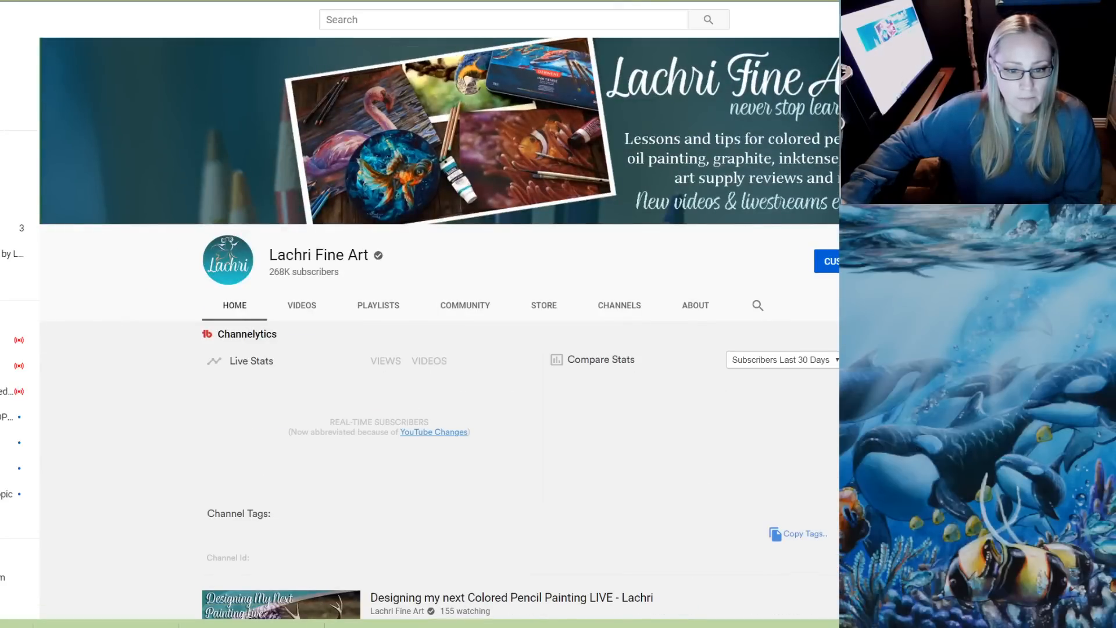
Open the live stream "Designing my next Colored Pencil Painting LIVE - Lachri" in a new tab and pause its playback
scroll(439, 349, down, 2)
right_click(403, 322)
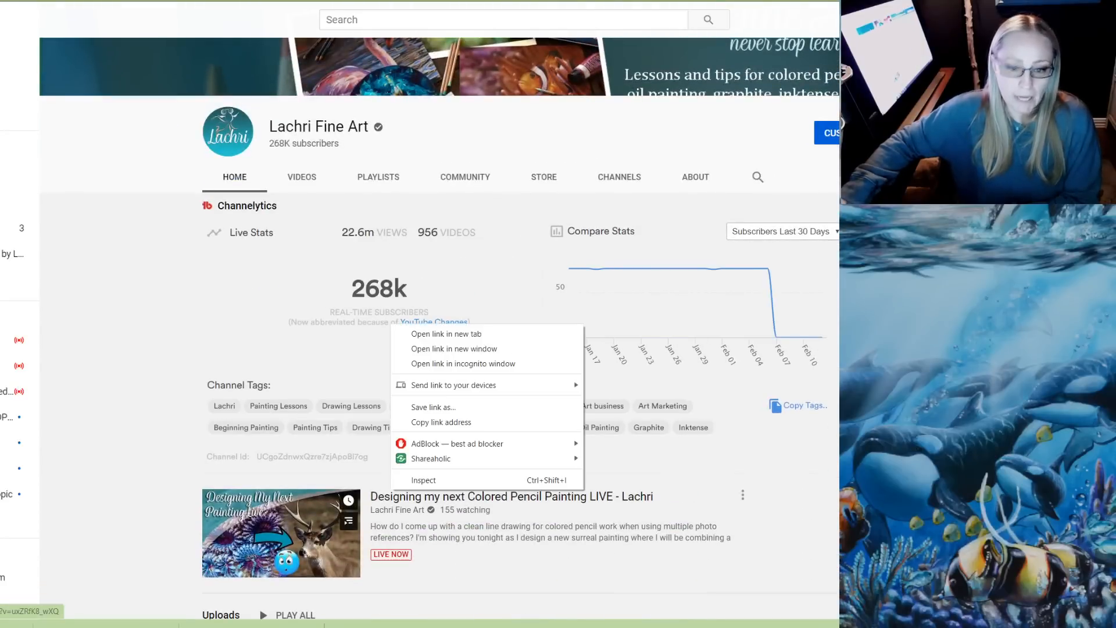
click(418, 327)
key(ctrl+Tab)
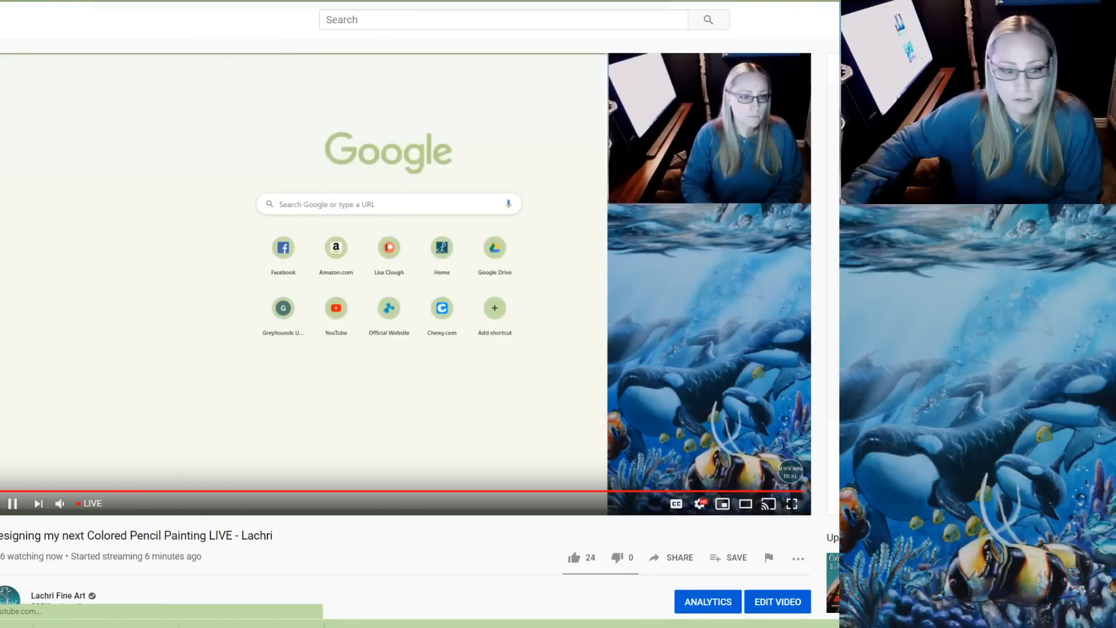
click(12, 504)
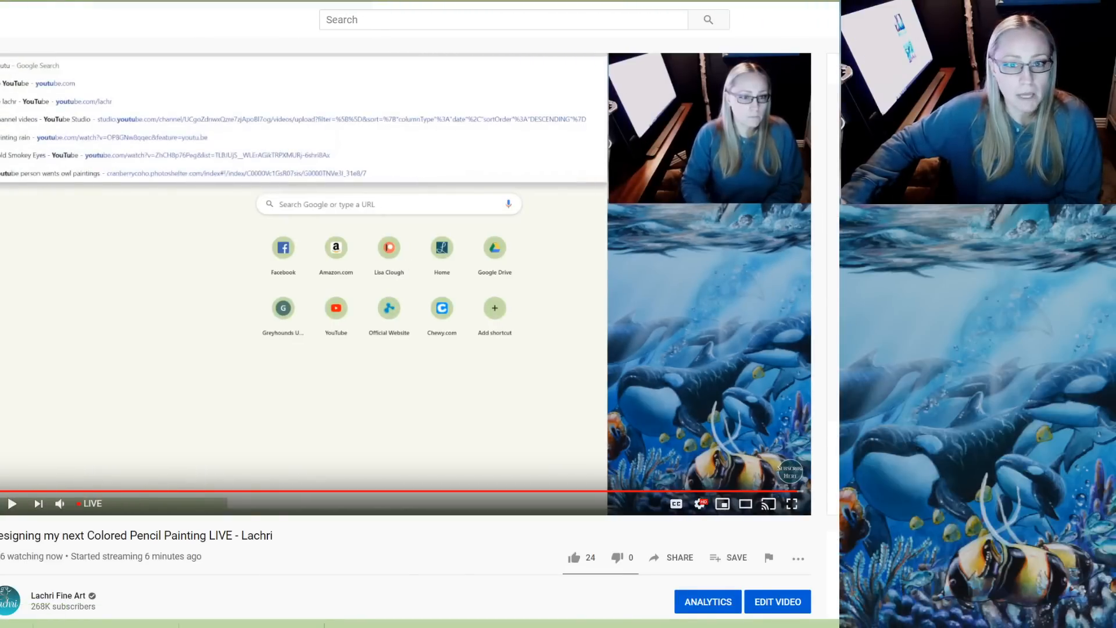
Leave the live stream page and switch back to the Untitled-2 document in Photoshop
key(ctrl+Tab)
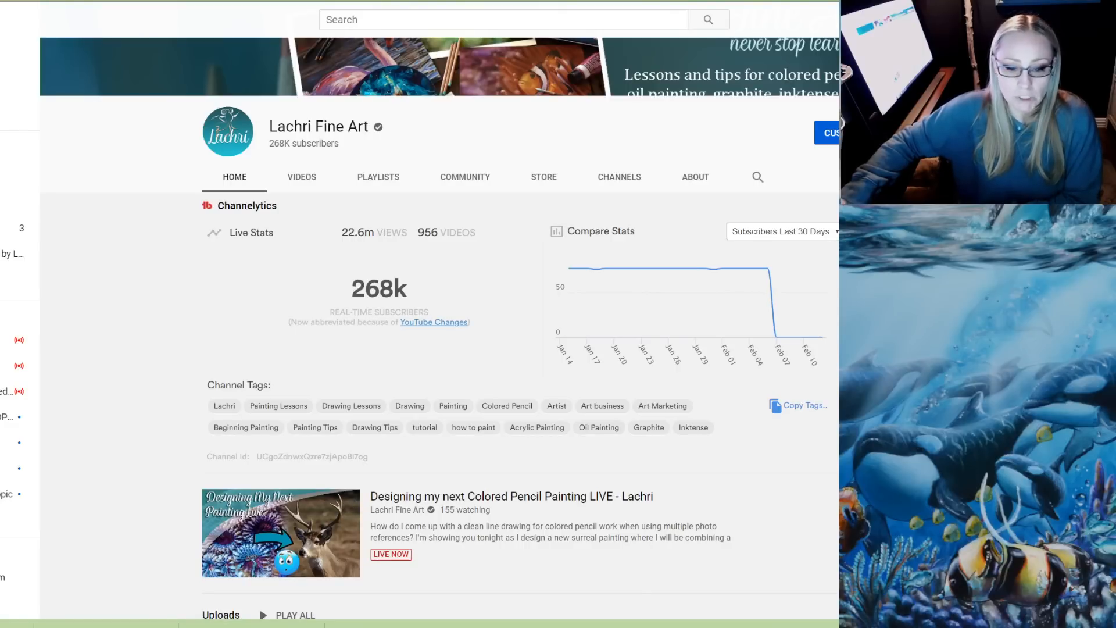
mouse_move(345, 624)
click(218, 598)
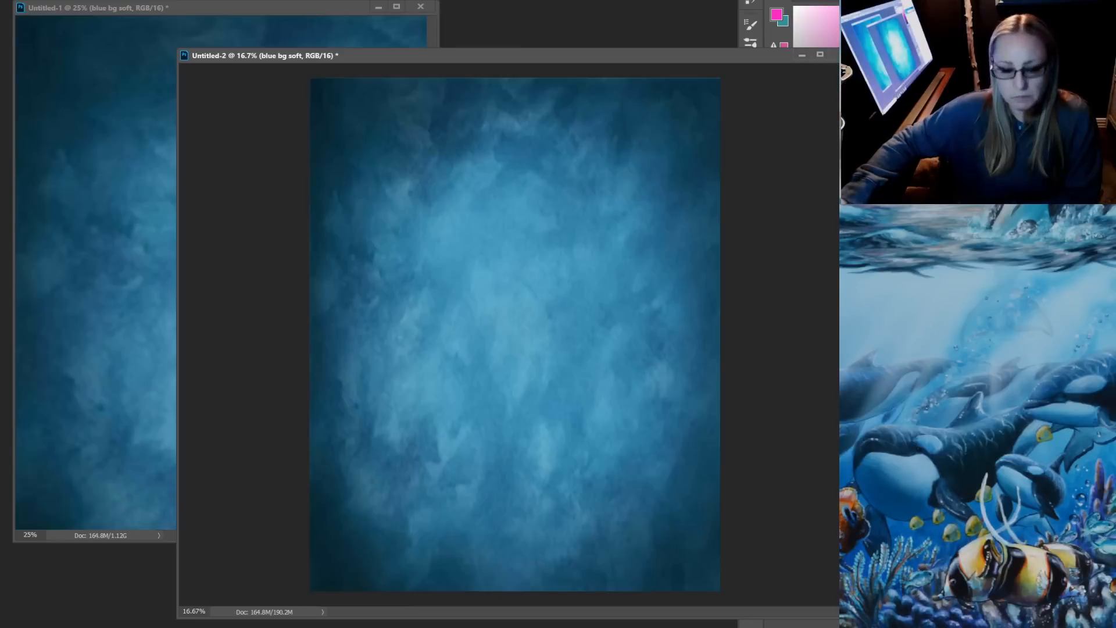
Check the live stream dashboard in the browser and return to the Untitled-2 document in Photoshop
key(alt+Tab)
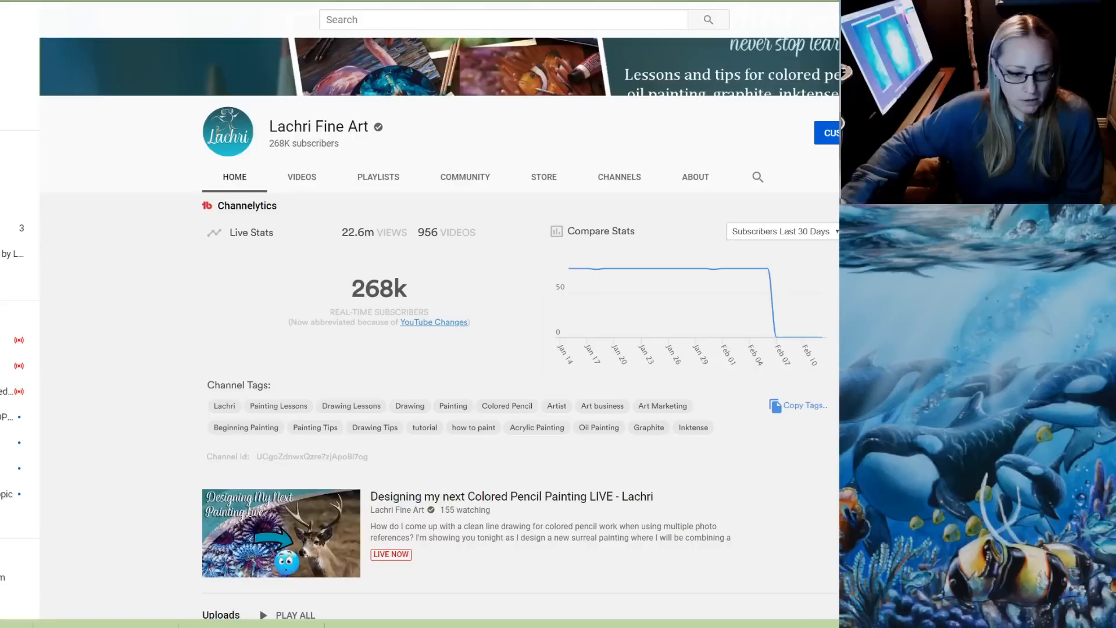
key(alt+Tab)
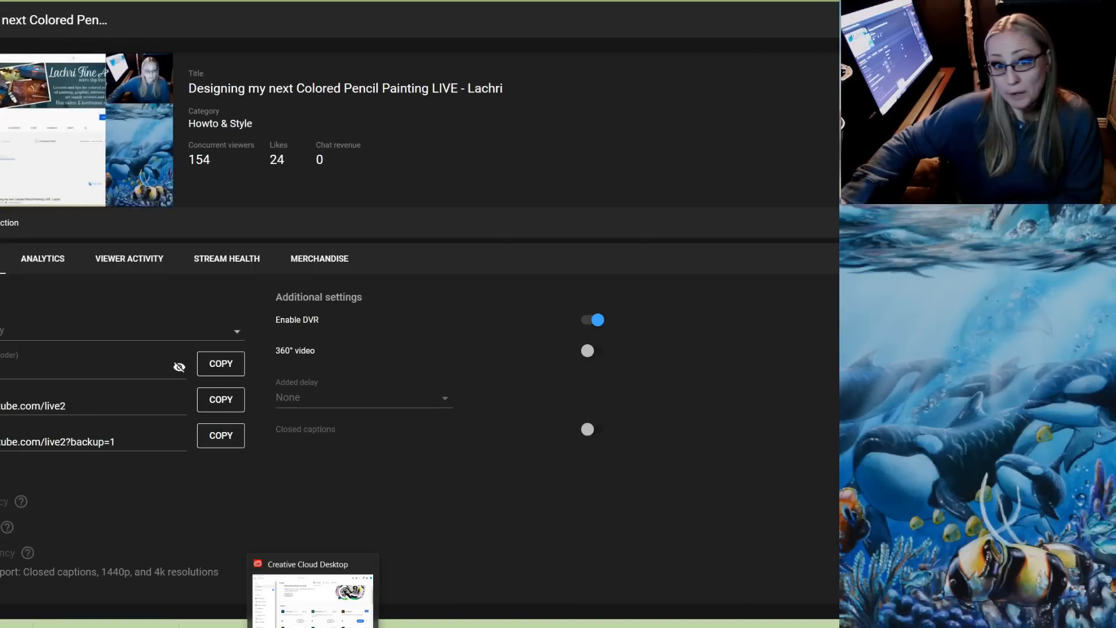
mouse_move(344, 624)
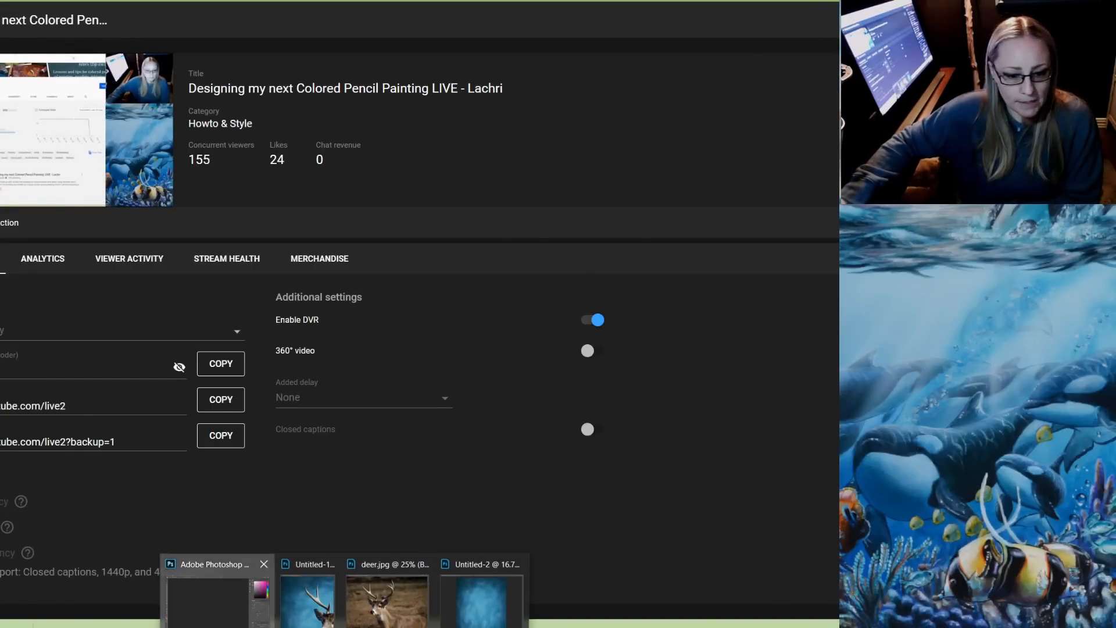
click(218, 605)
Reposition the Untitled-2 window and check the transform bounds of the blue background layer
drag(500, 55, 534, 39)
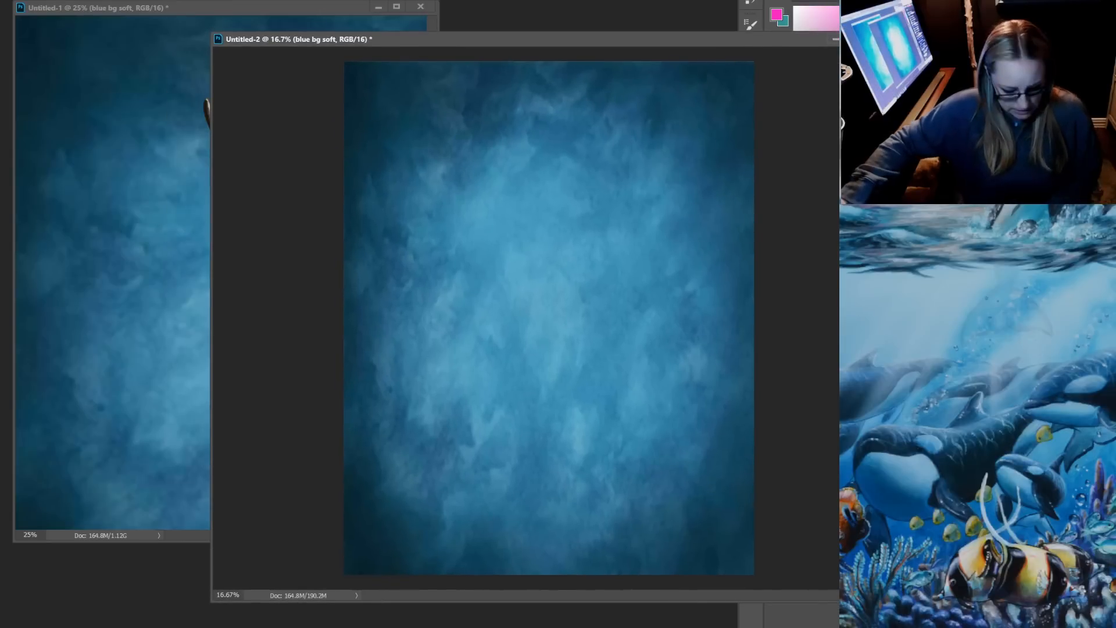
key(ctrl+t)
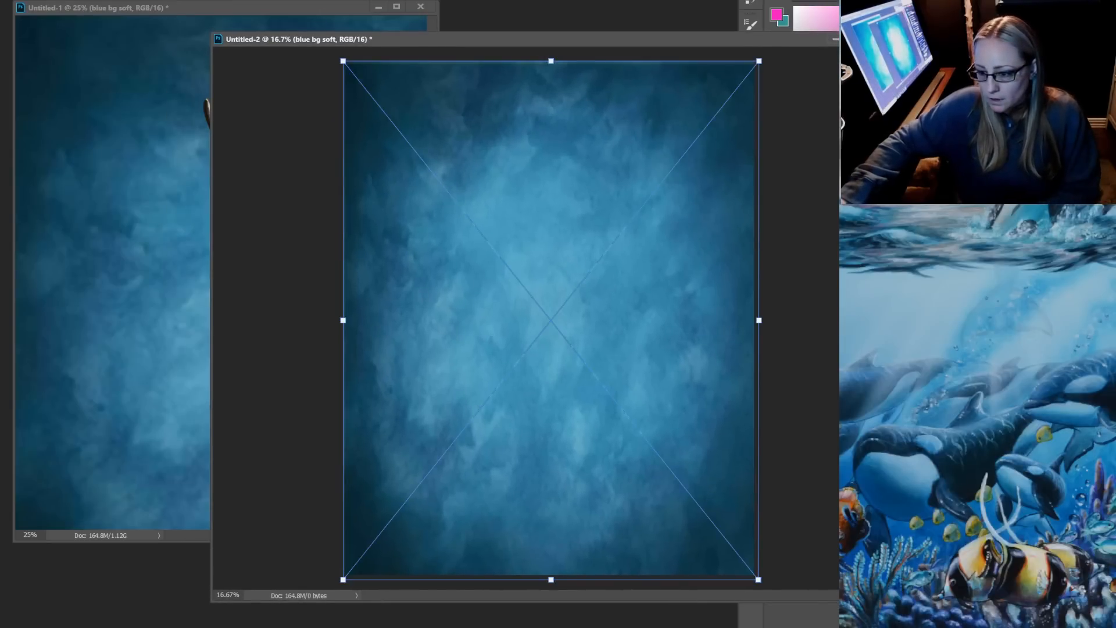
key(Return)
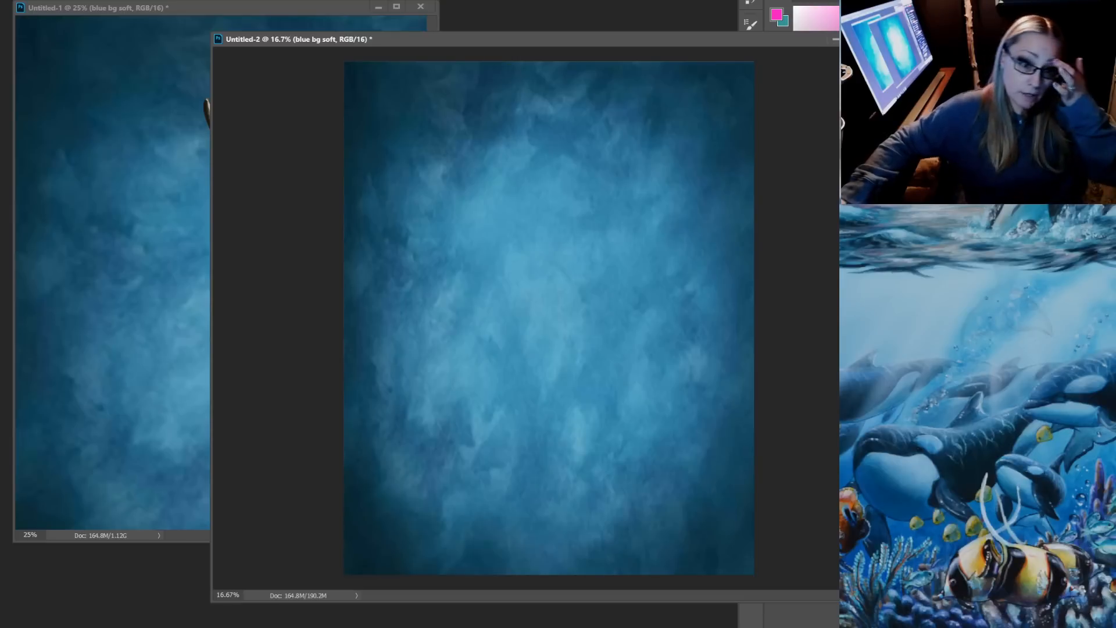
Copy the cut-out deer from Untitled-1 into Untitled-2 and position it over the vertical blue background
key(ctrl+Tab)
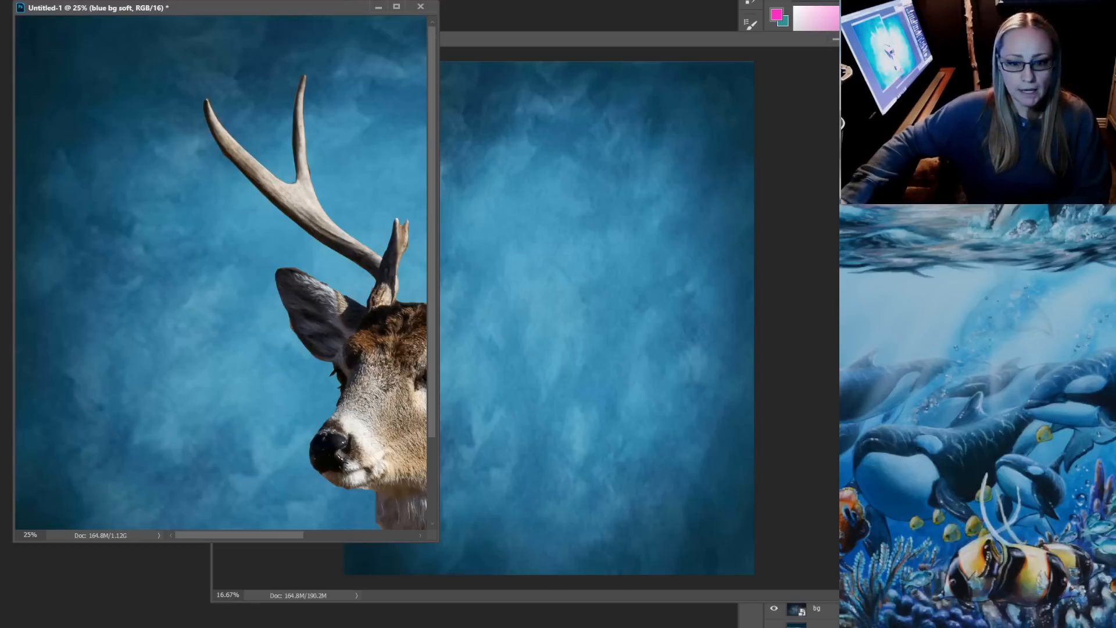
drag(410, 428, 573, 361)
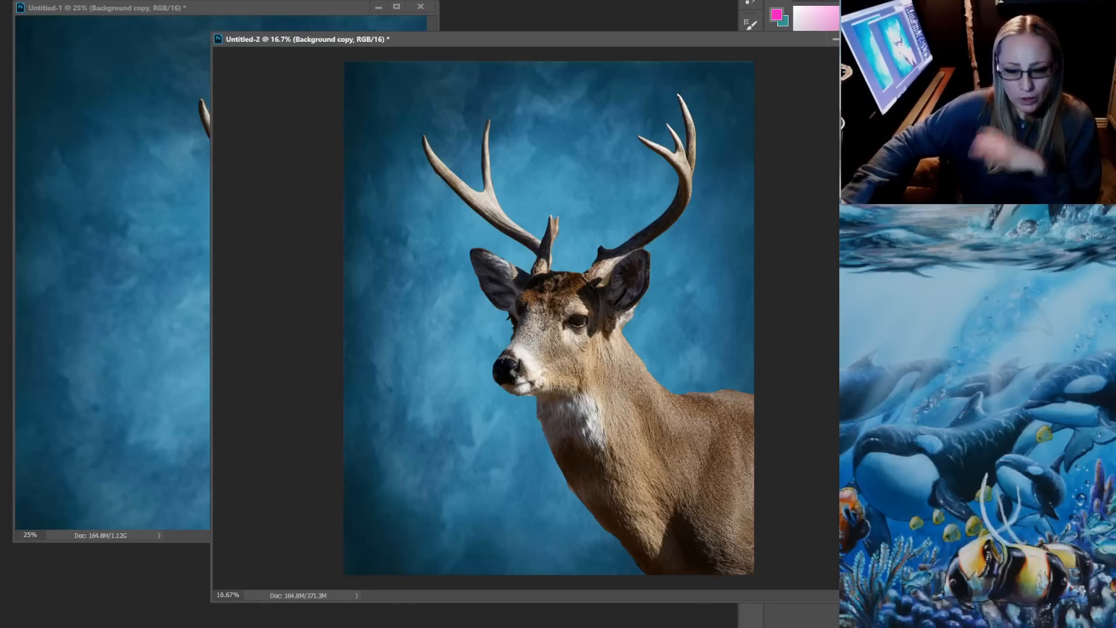
mouse_move(615, 370)
mouse_down()
mouse_move(622, 377)
mouse_move(613, 362)
mouse_up()
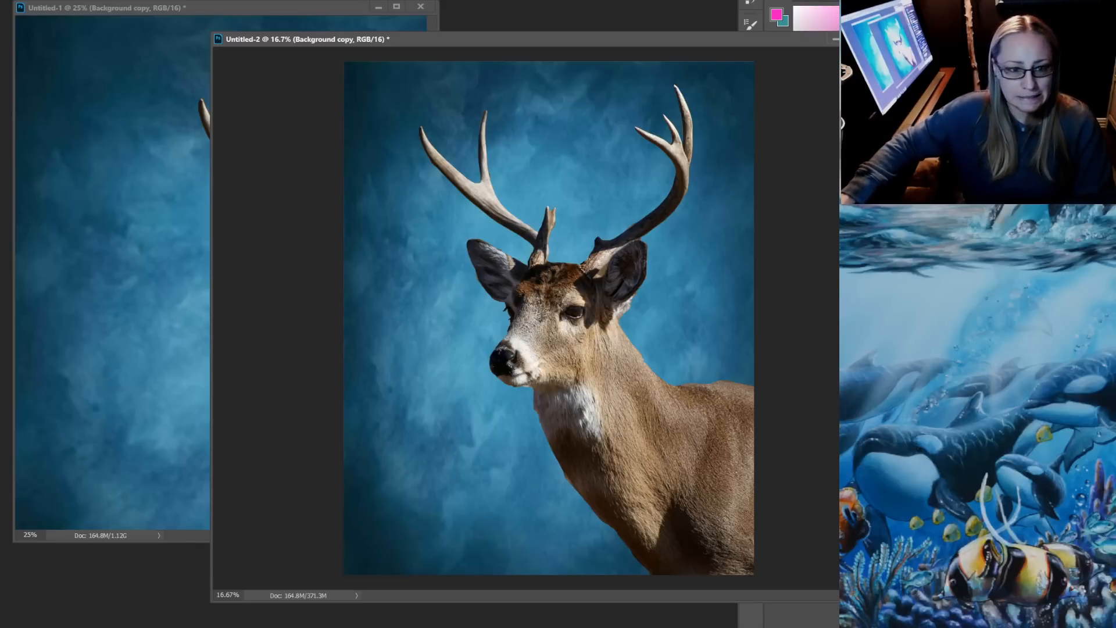
Show the whole Untitled-1 canvas at 20% zoom in a larger window and shift the deer right and slightly down
key(ctrl+Tab)
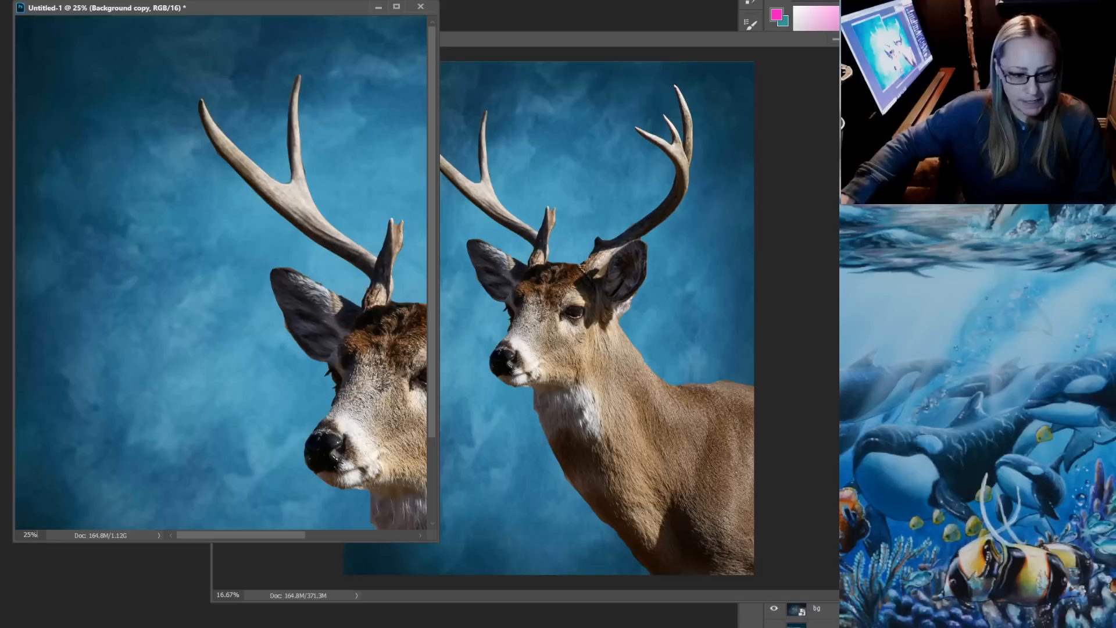
click(36, 534)
text(20)
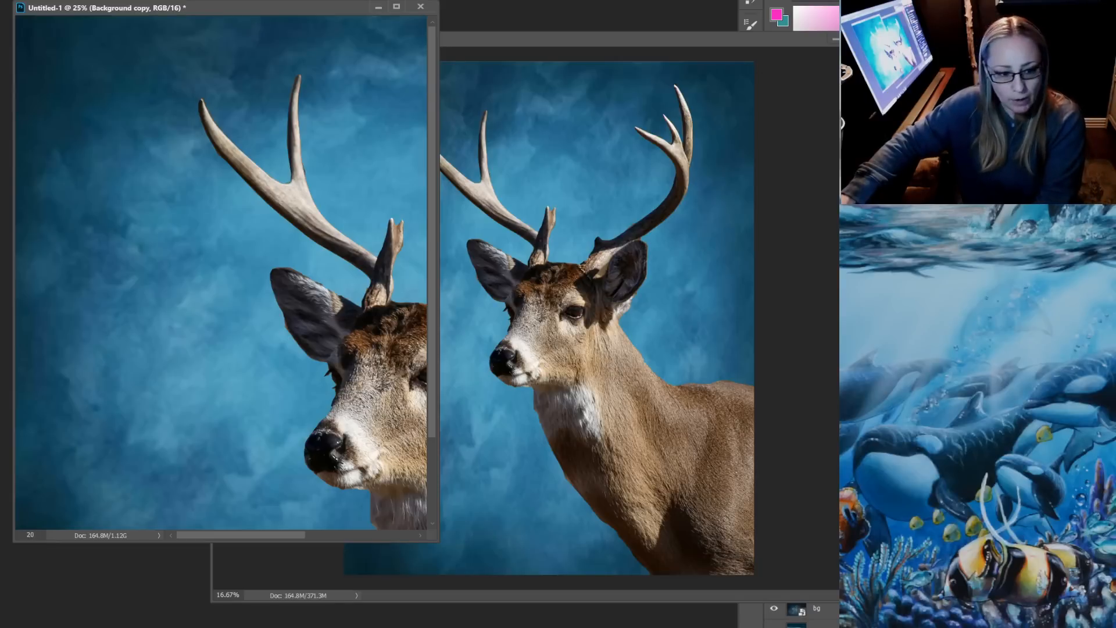
key(Return)
drag(439, 541, 772, 575)
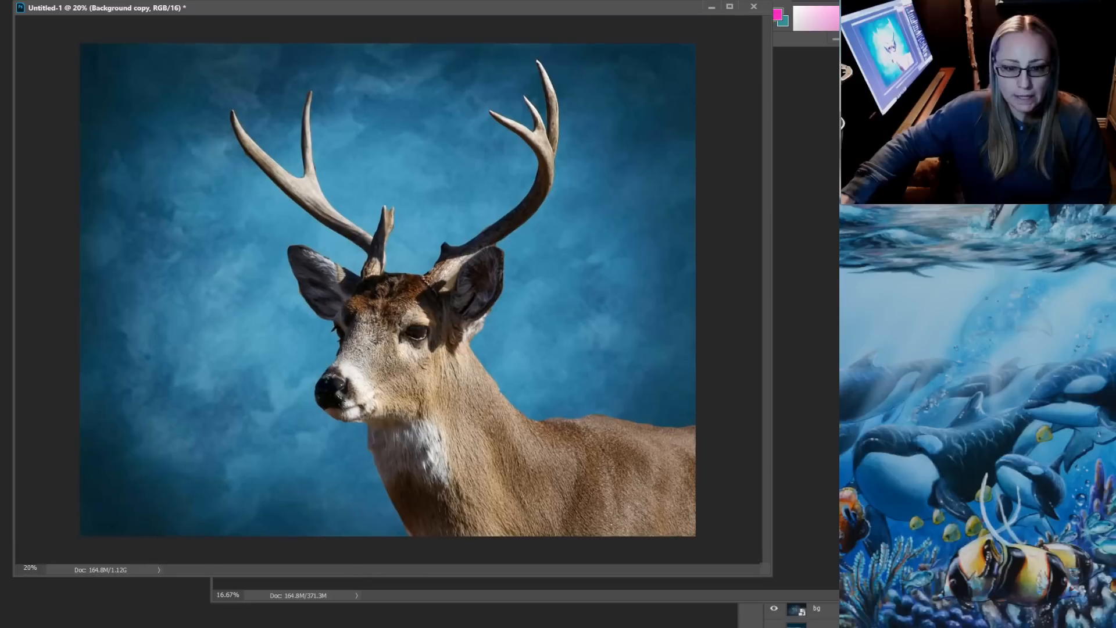
mouse_move(452, 365)
mouse_down()
mouse_move(512, 379)
mouse_move(471, 375)
mouse_up()
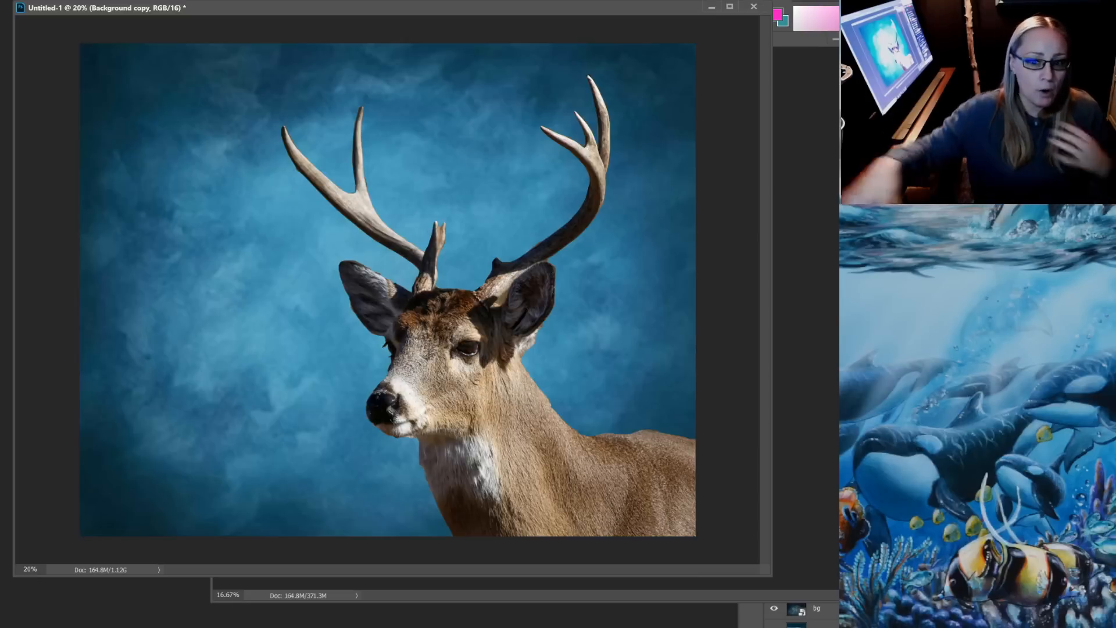
Clear the Untitled-1 window out of view and move the Untitled-2 window away from the layer list
drag(407, 8, 278, 33)
click(582, 33)
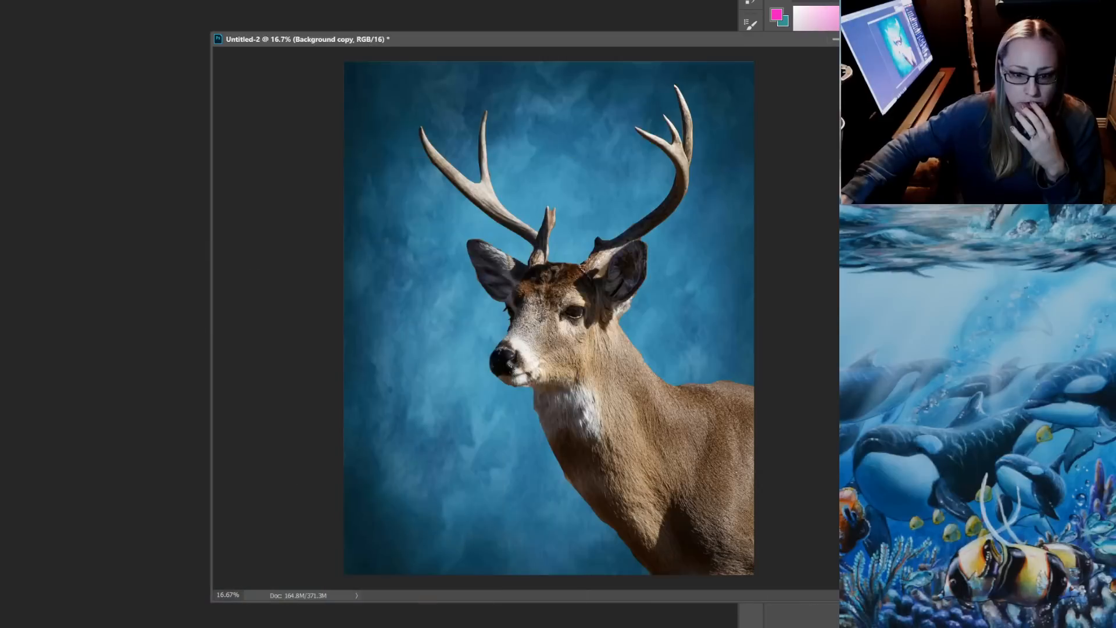
drag(570, 39, 332, 42)
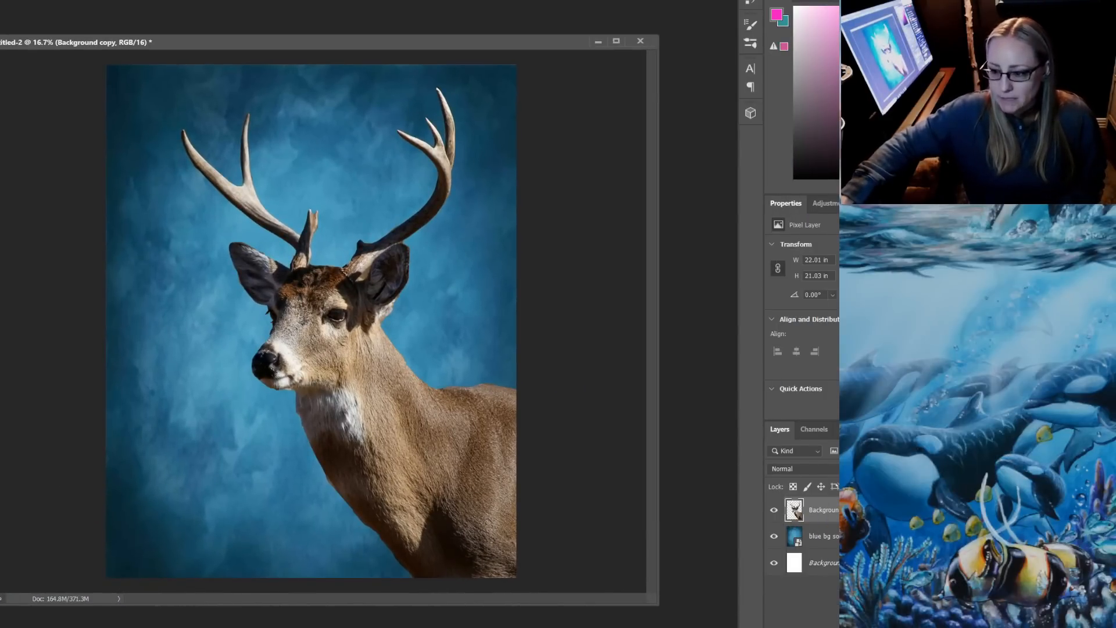
key(ctrl+t)
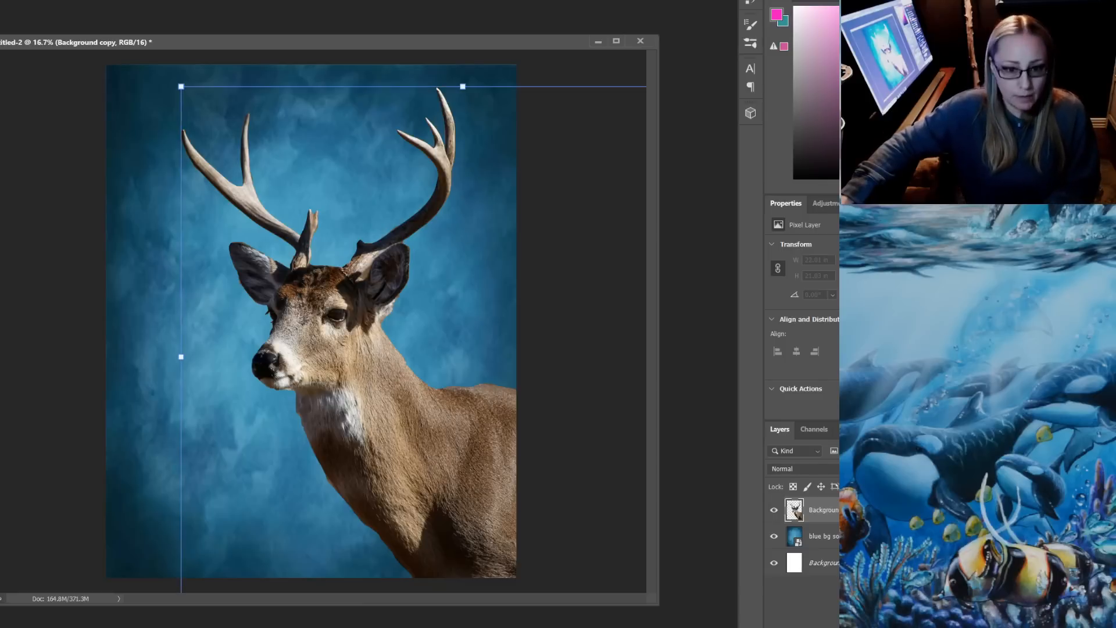
drag(481, 336, 479, 353)
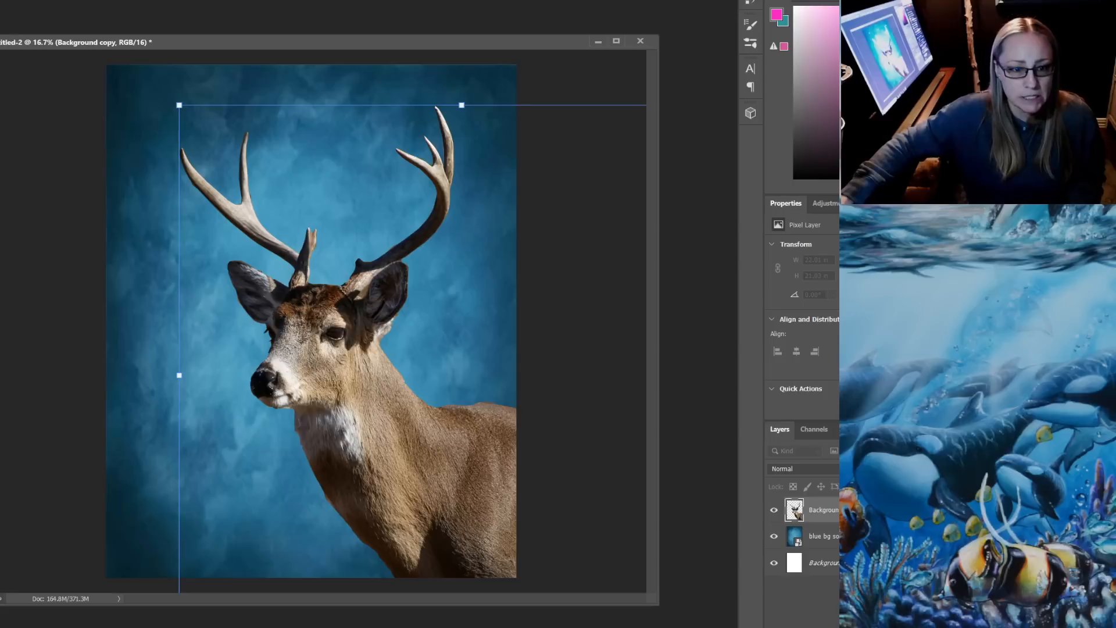
drag(179, 106, 163, 100)
key(Escape)
Scale the deer up proportionally to about 23.29 × 22.26 in and place it slightly lower on the vertical canvas
key(ctrl+t)
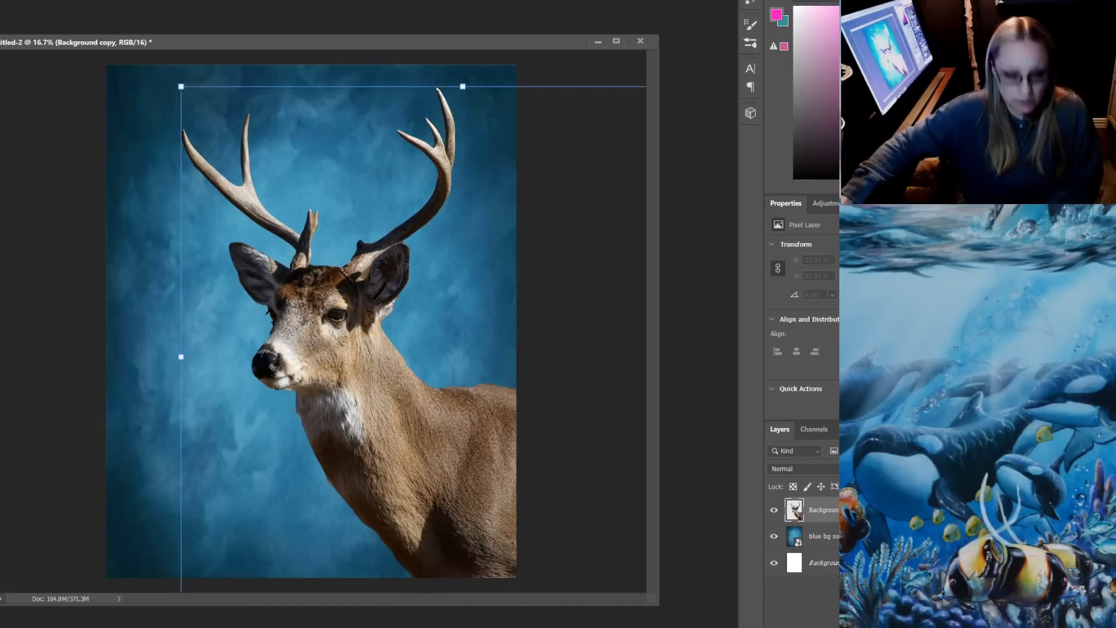
drag(242, 126, 245, 154)
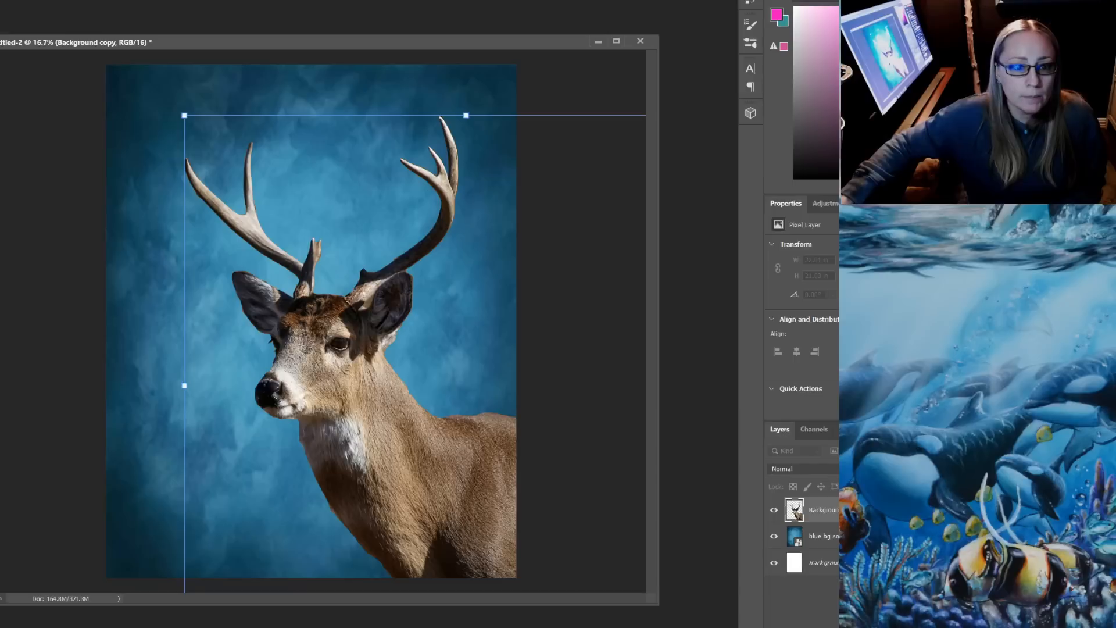
drag(184, 115, 155, 88)
mouse_move(316, 219)
mouse_down()
mouse_move(314, 241)
mouse_move(326, 236)
mouse_up()
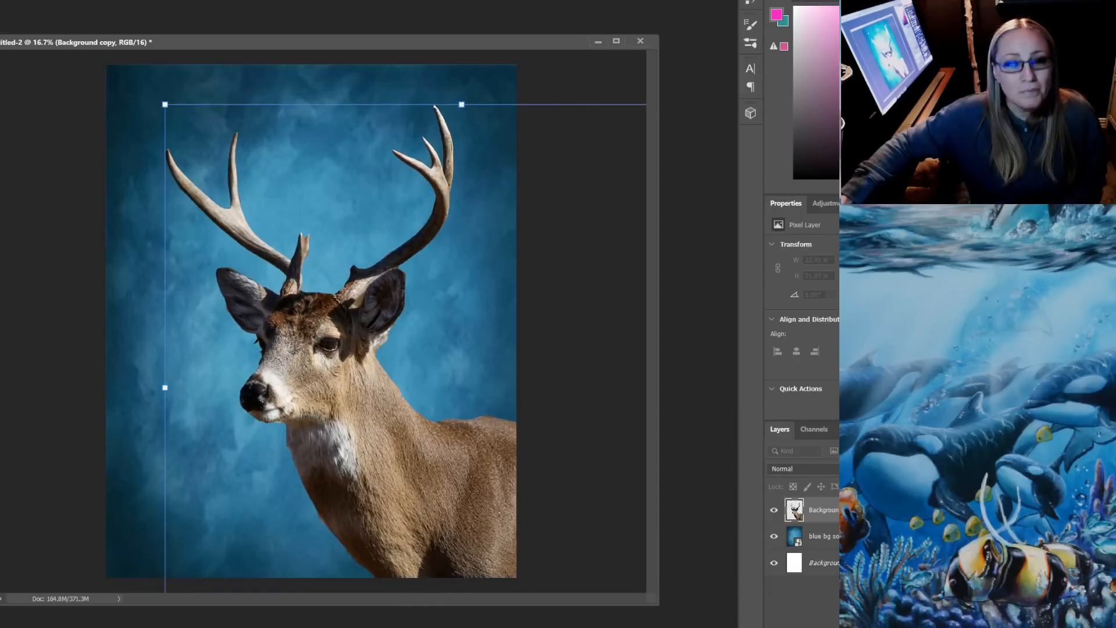
drag(165, 104, 160, 100)
key(Return)
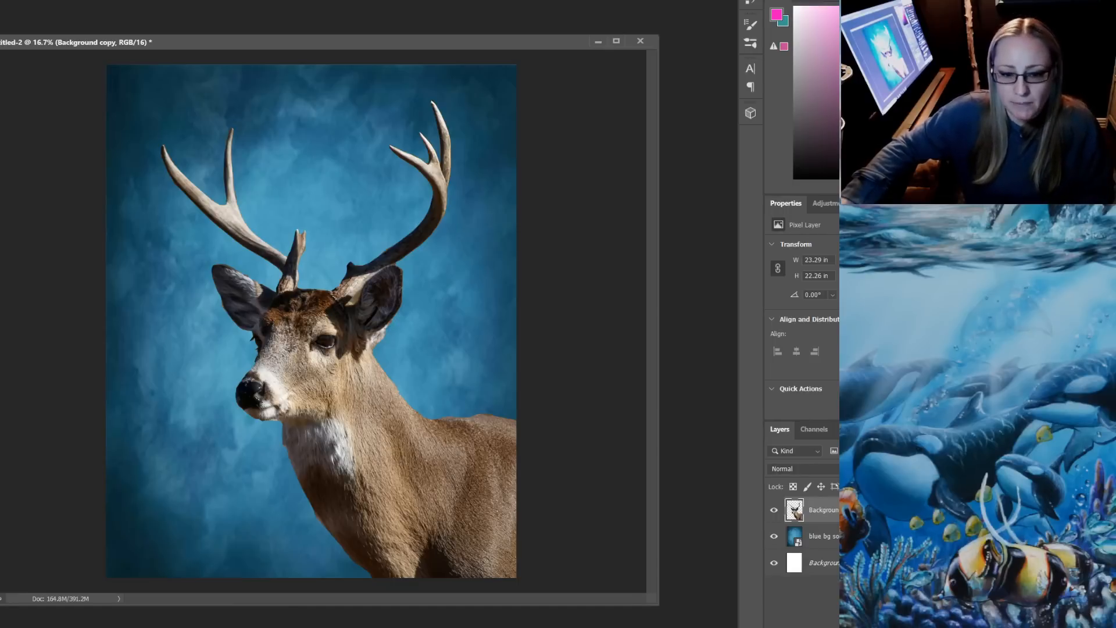
drag(382, 388, 388, 395)
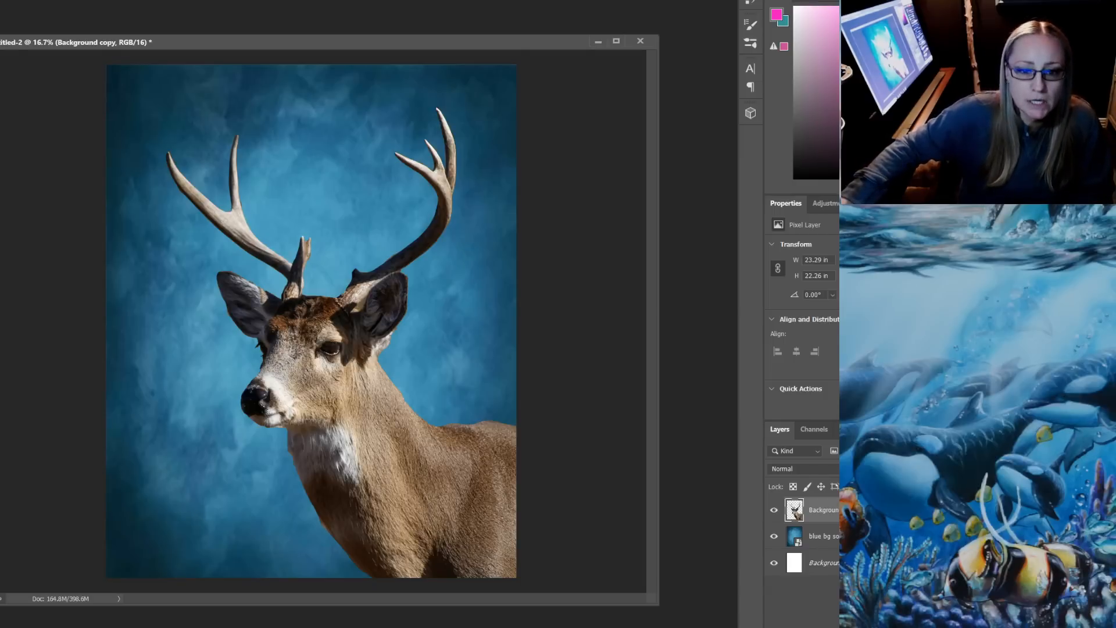
Switch to the PATREON $5 folder in File Explorer and move its window so the coral photo thumbnails are fully visible
mouse_move(217, 627)
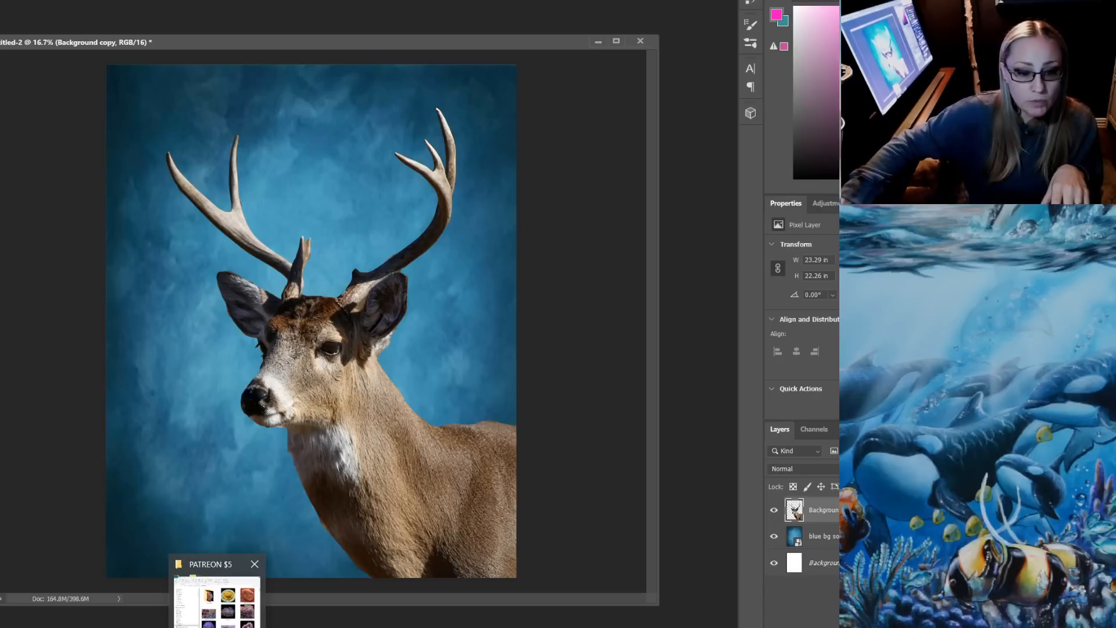
click(217, 598)
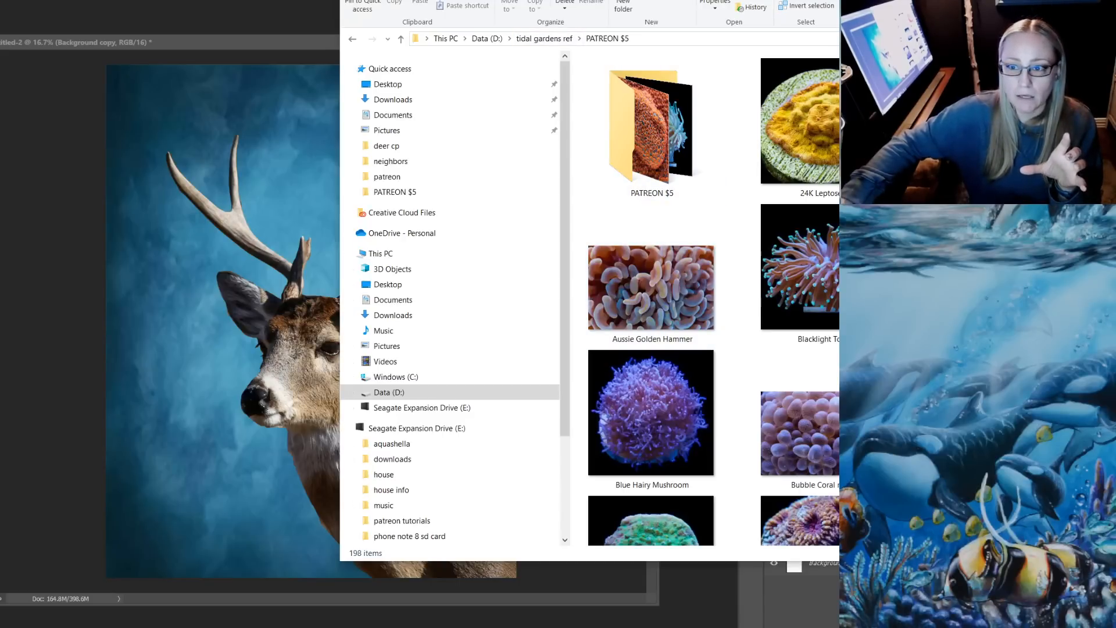
drag(750, 0, 472, 0)
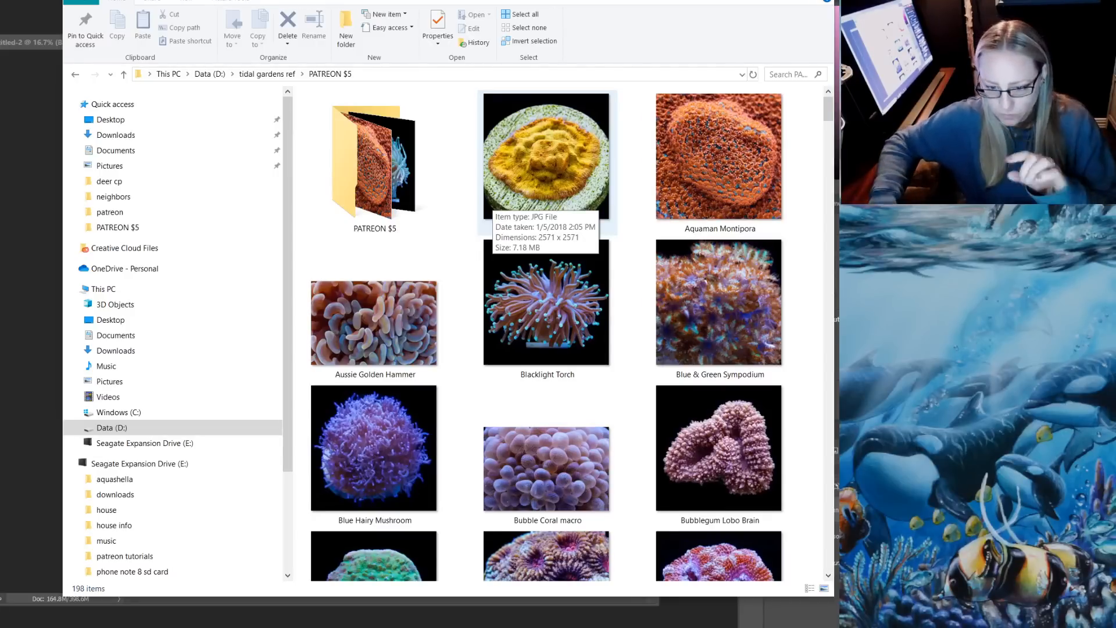
Browse the coral photos in the PATREON $5 folder for reference images to combine with the deer
scroll(546, 418, down, 5)
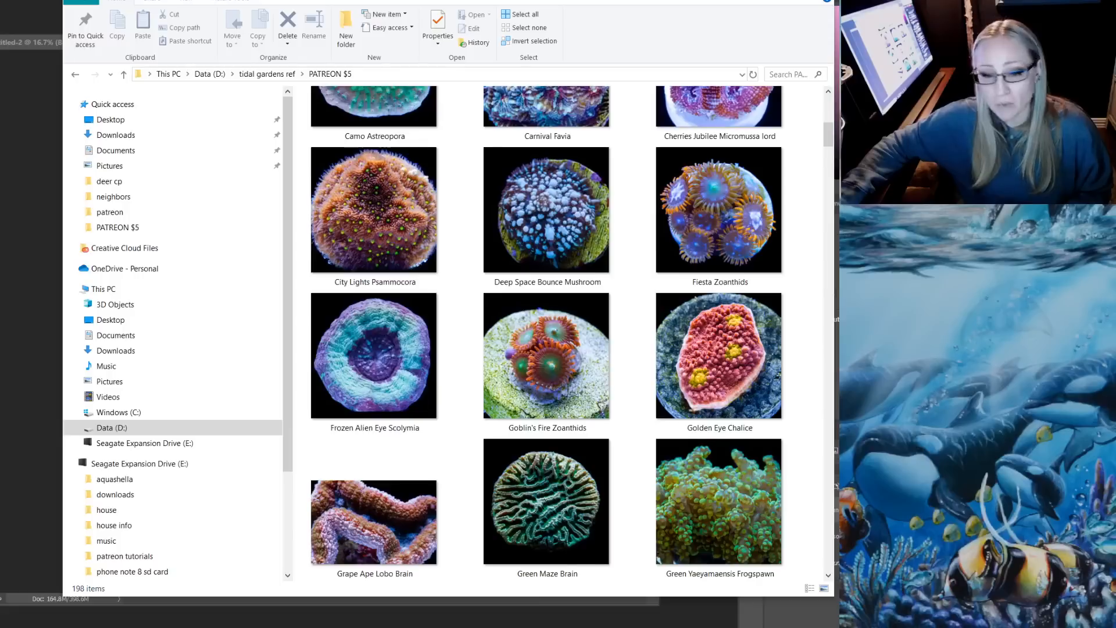
scroll(546, 331, down, 5)
scroll(547, 332, up, 4)
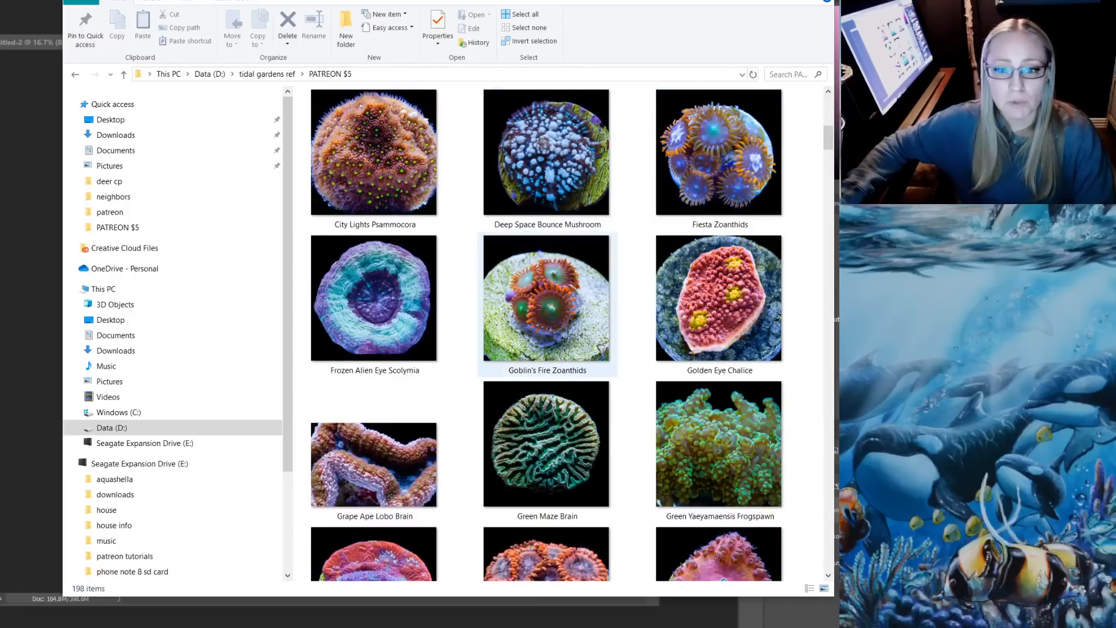
scroll(546, 303, up, 5)
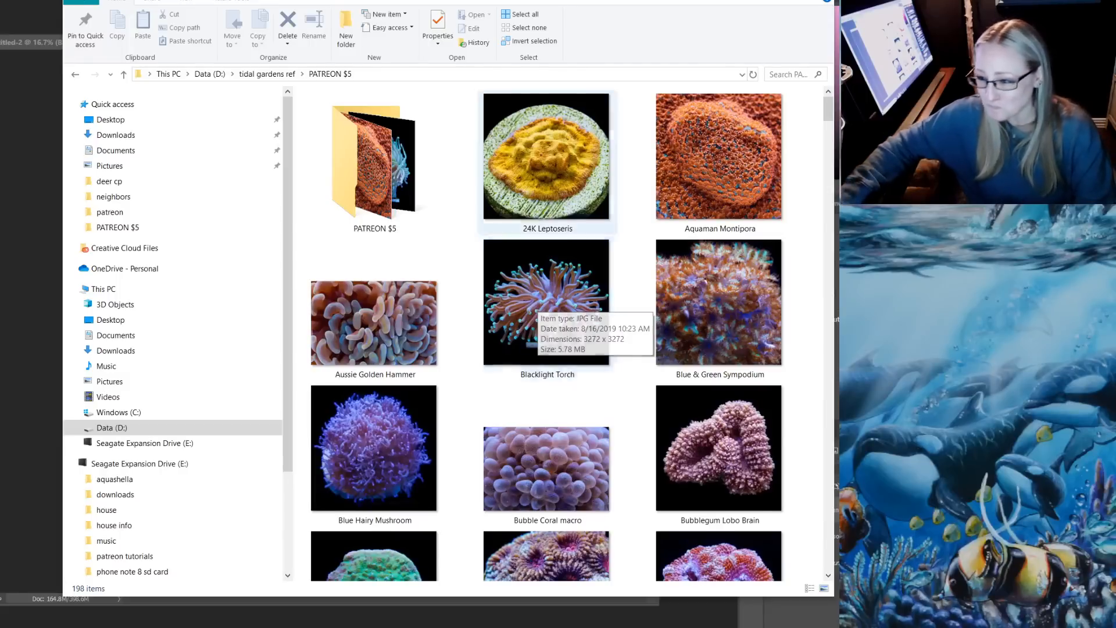
scroll(534, 302, down, 3)
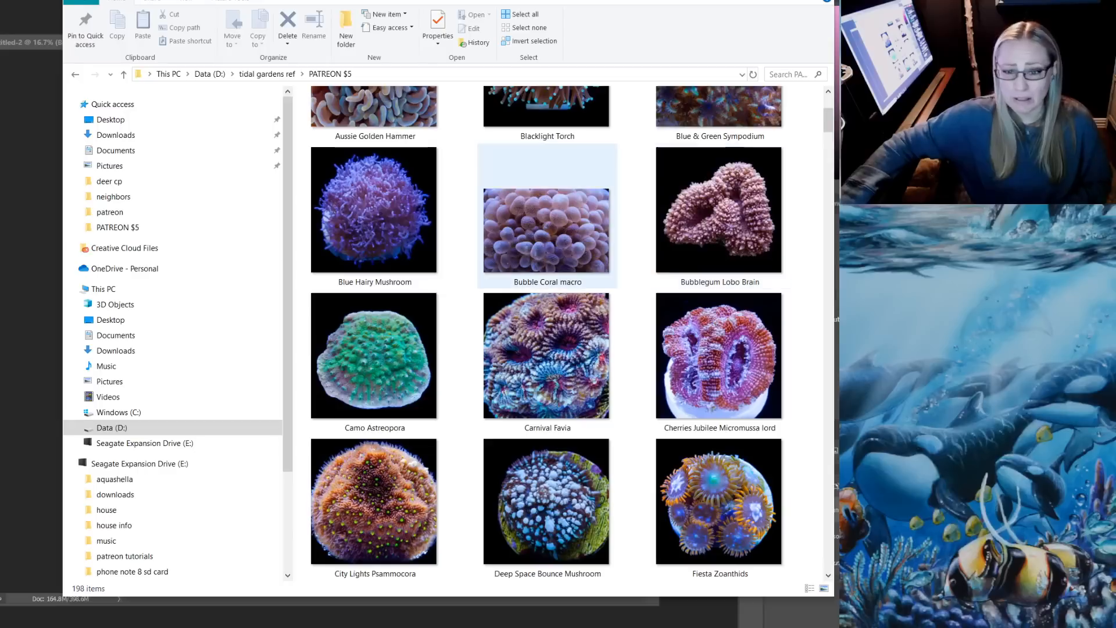
scroll(598, 414, down, 3)
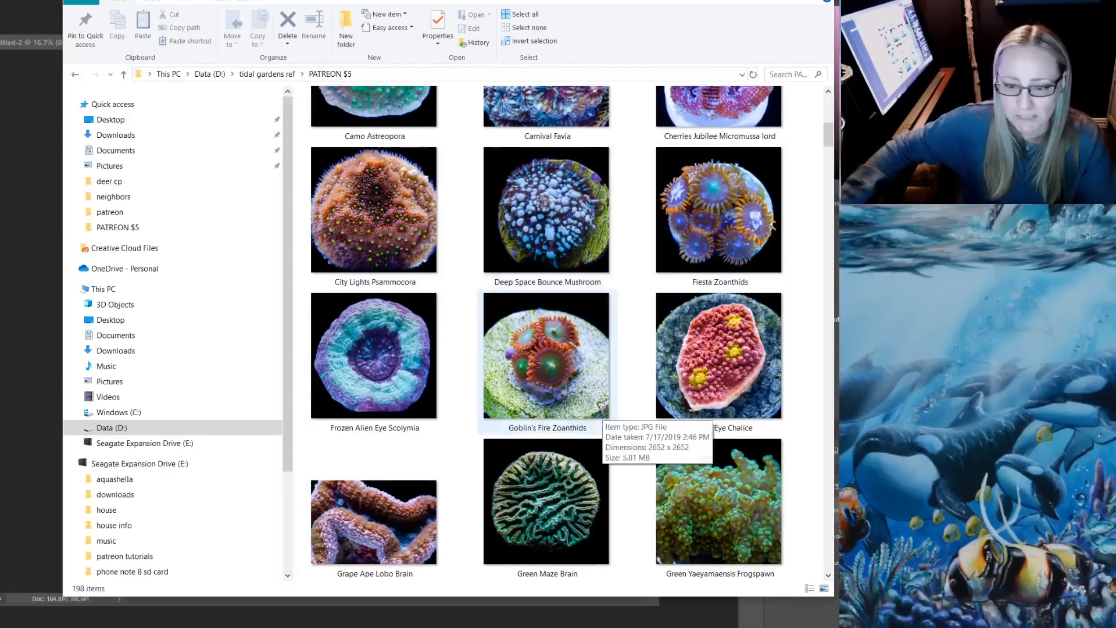
scroll(547, 232, down, 3)
scroll(546, 332, down, 3)
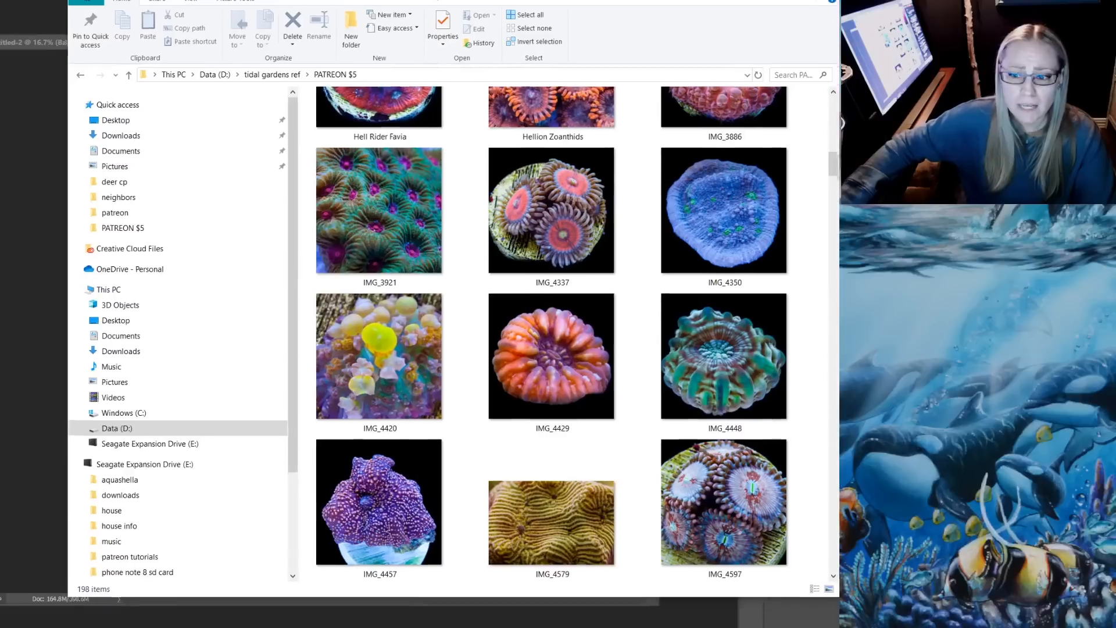
Place the purple coral photo IMG_4457 from the folder into the Untitled-2 document as a new layer
drag(431, 0, 716, 12)
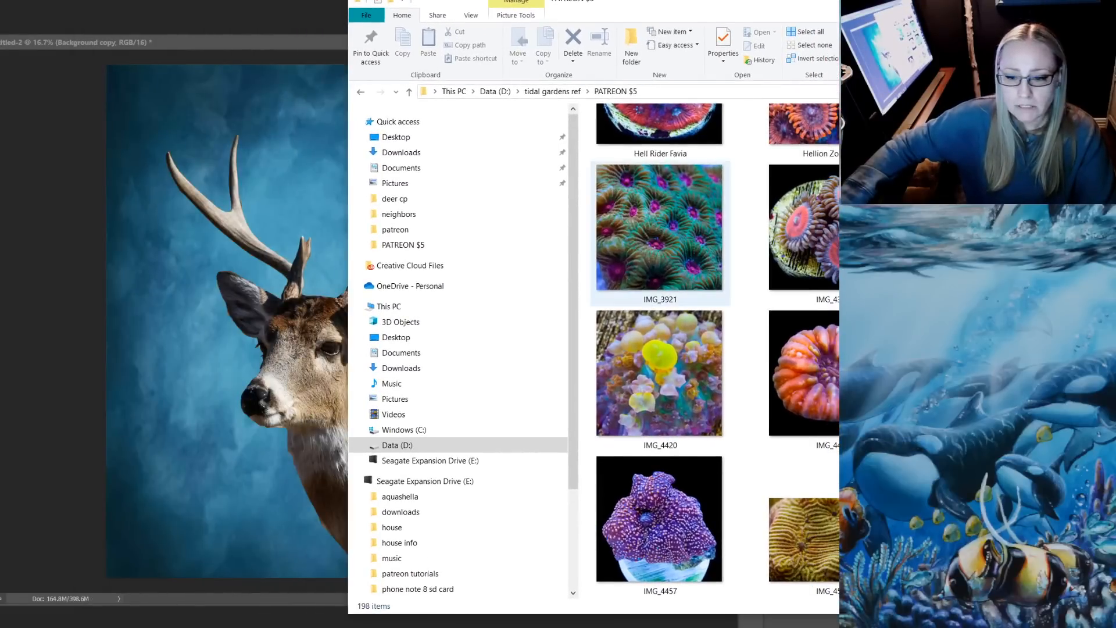
click(659, 518)
drag(660, 518, 279, 349)
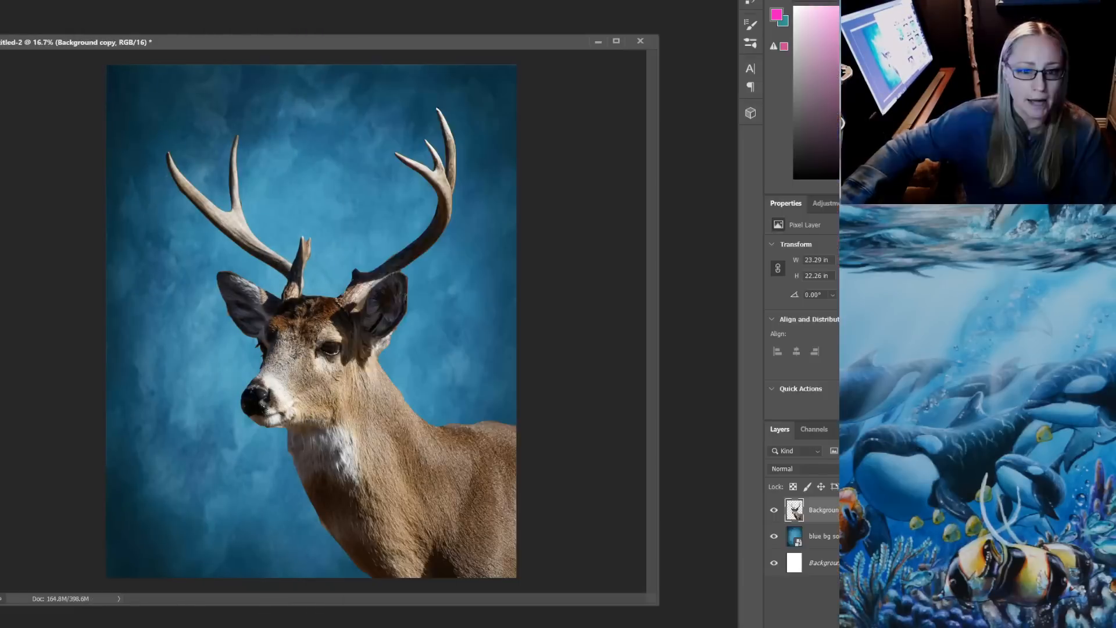
key(Return)
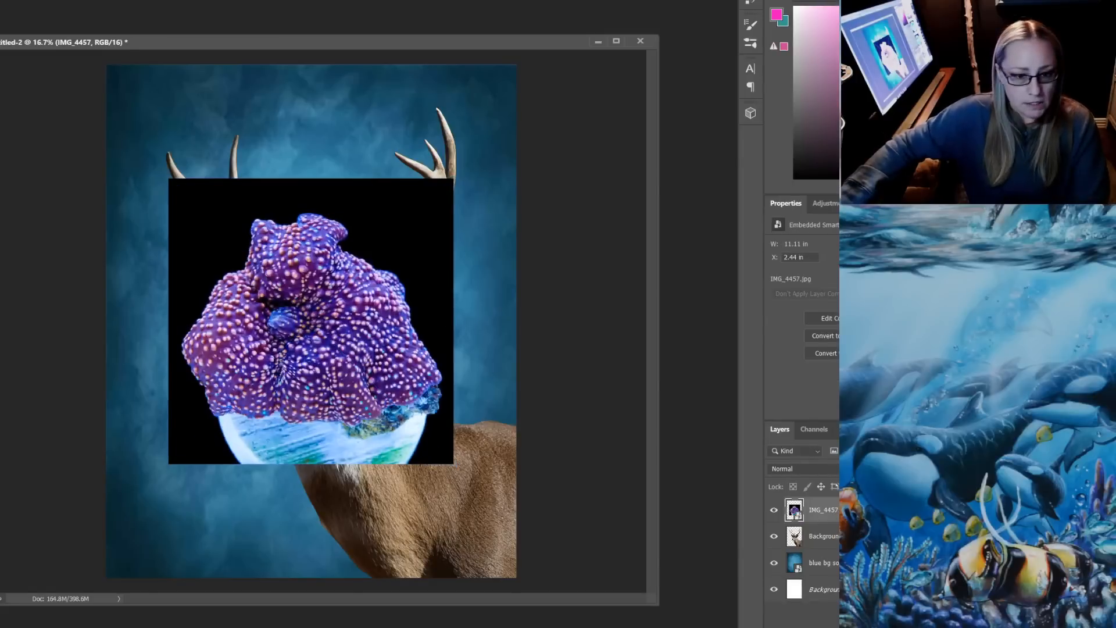
Select the black background around the purple coral, rasterize the IMG_4457 layer, delete the background and clear the selection
click(395, 233)
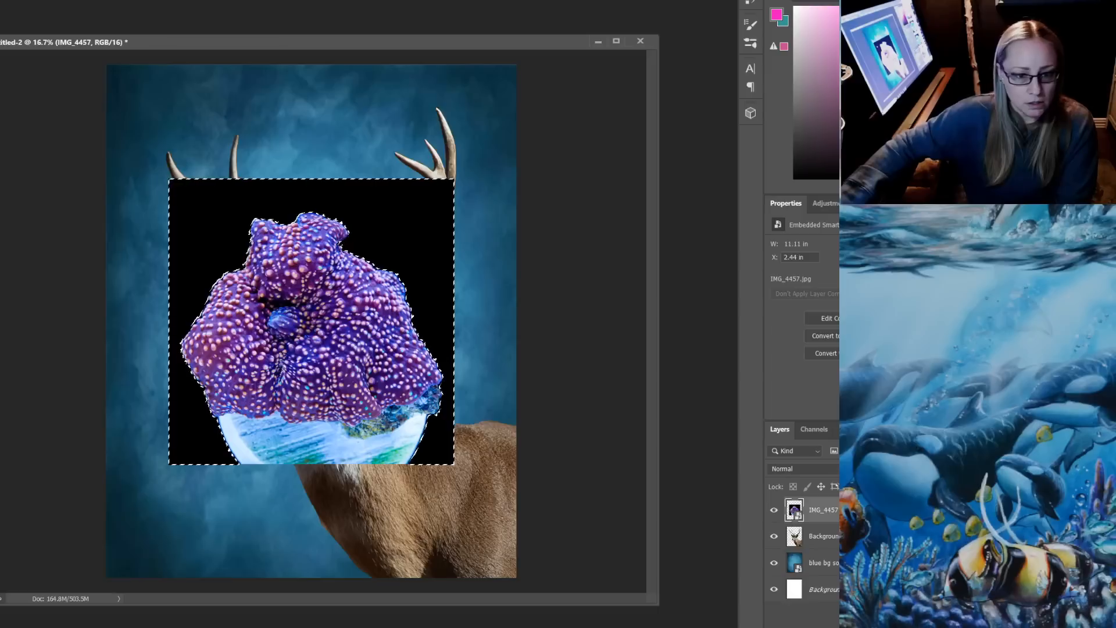
key(Delete)
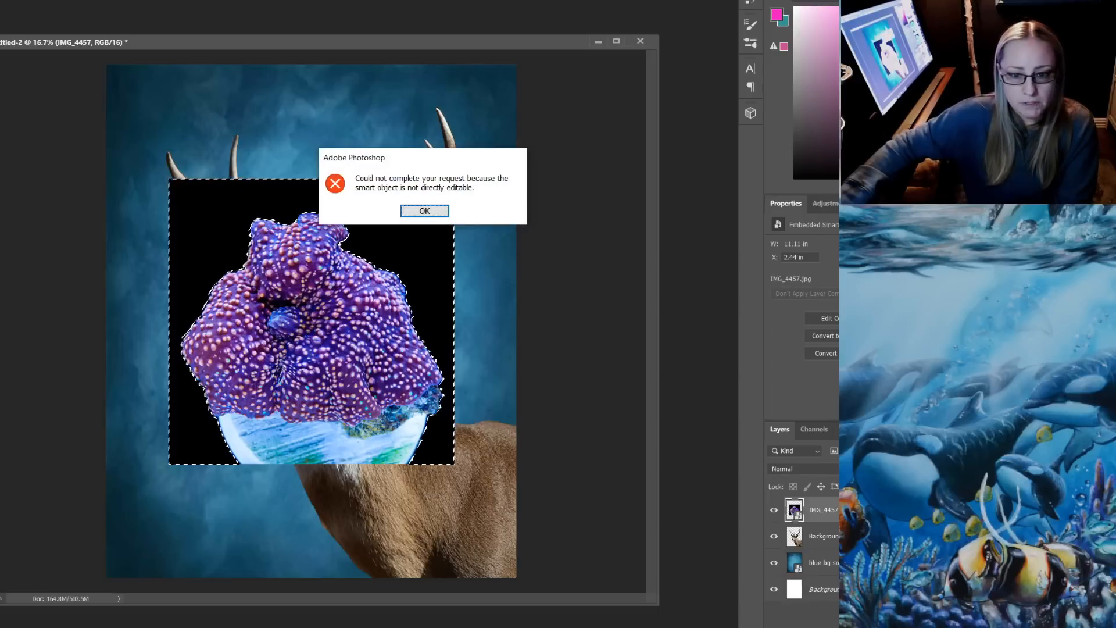
key(Return)
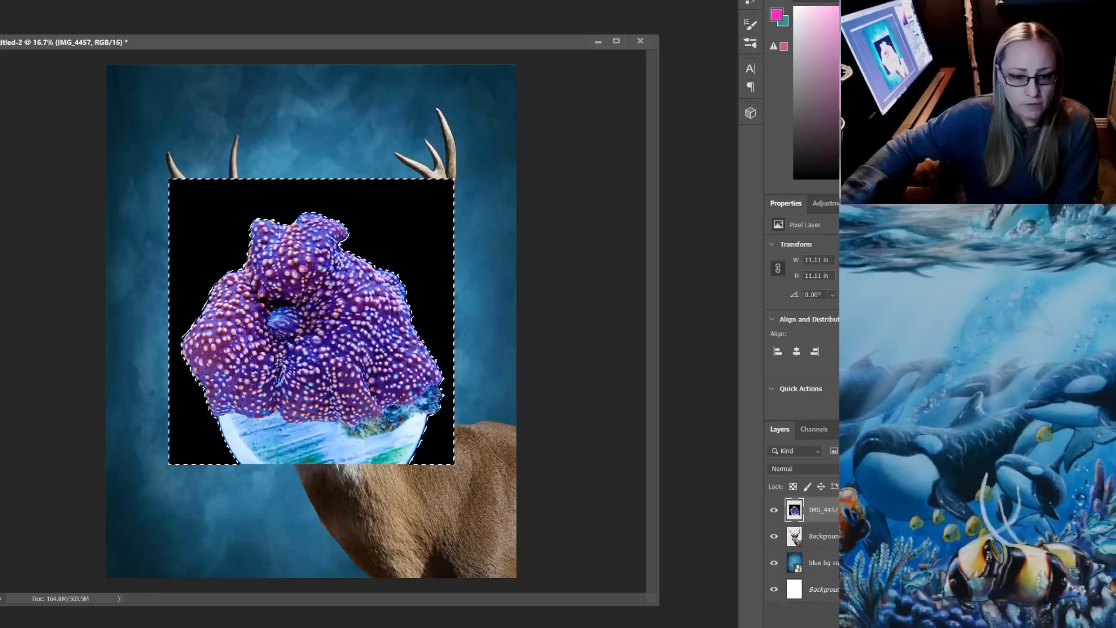
key(Delete)
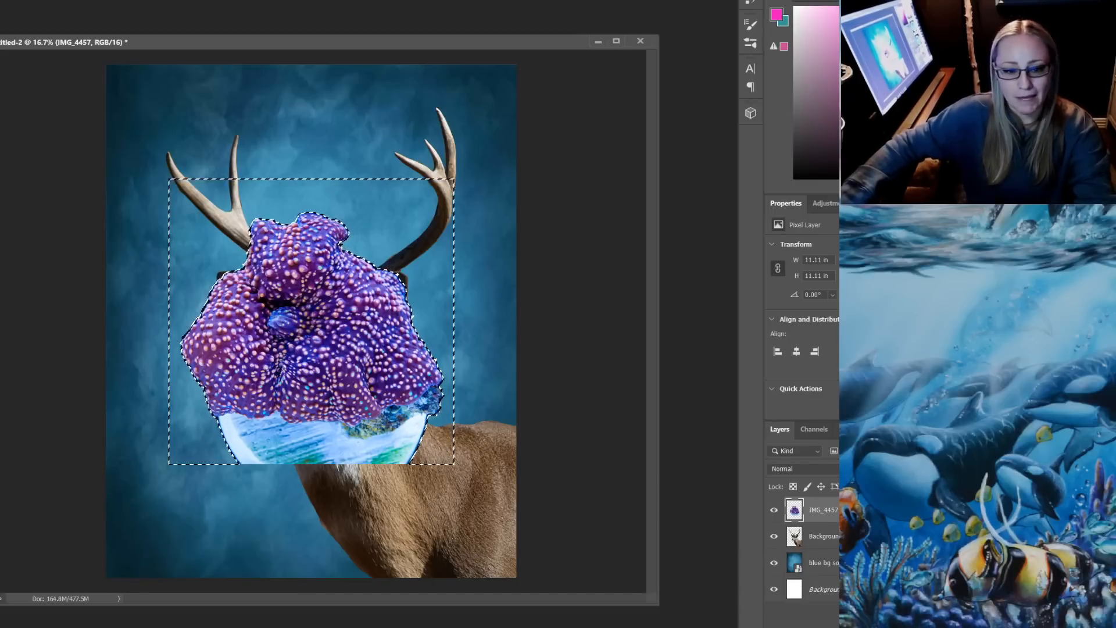
key(ctrl+d)
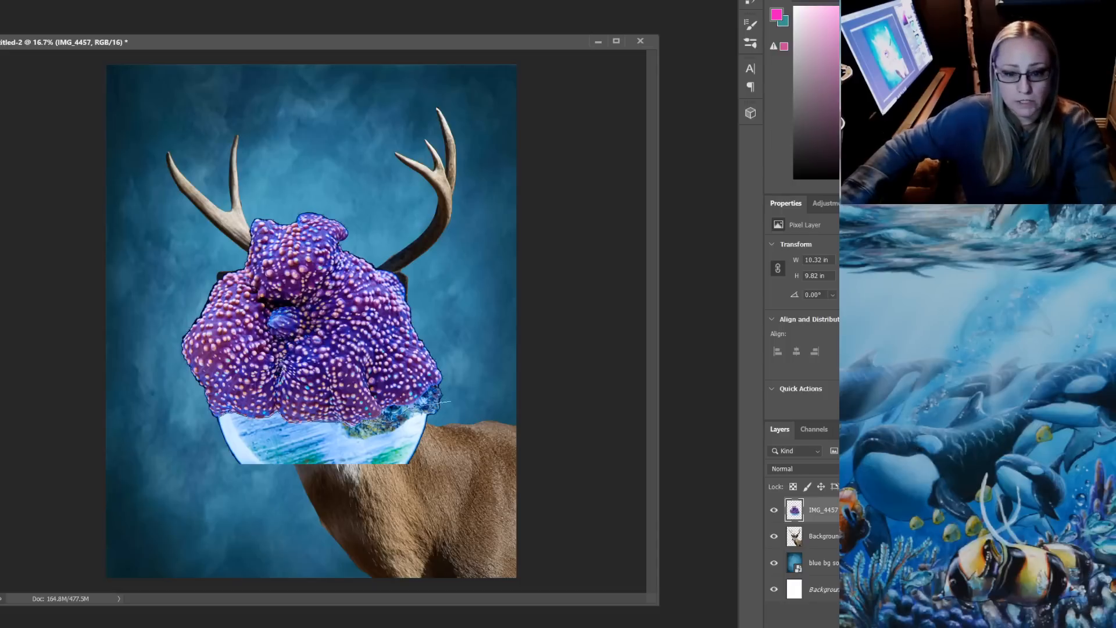
Select the pale blue-white base beneath the purple coral, delete it and clear the selection
mouse_move(440, 401)
mouse_down()
mouse_move(448, 461)
mouse_move(378, 498)
mouse_move(205, 500)
mouse_move(209, 427)
mouse_move(440, 401)
mouse_up()
key(Delete)
key(ctrl+d)
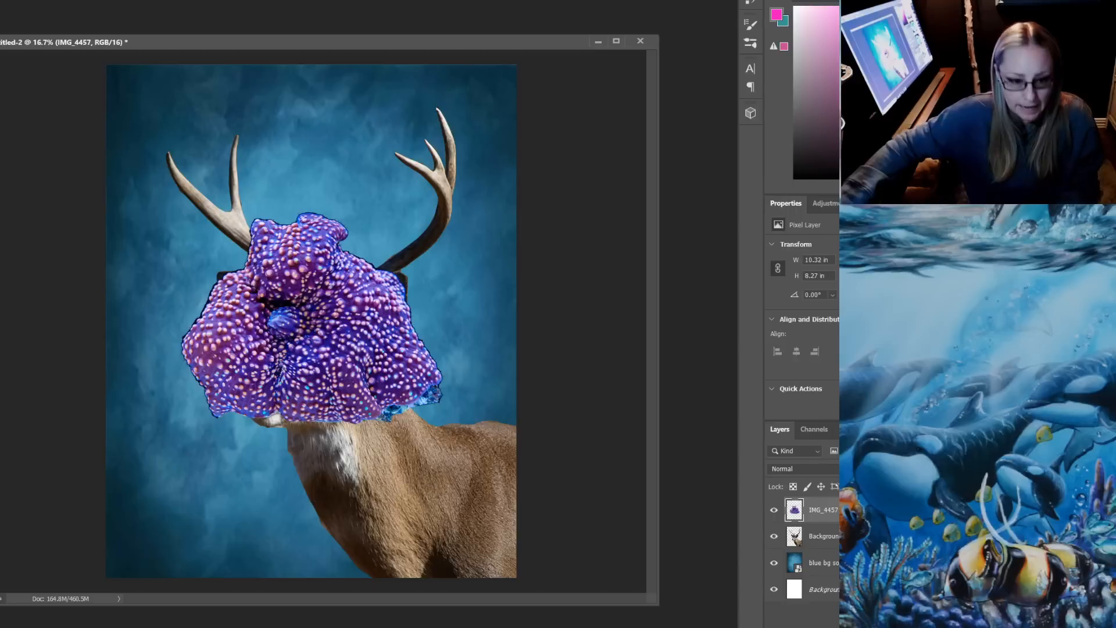
Scale the purple coral down to about 1.2 × 0.96 in and place it on the deer's left-hand antler where the tine forks
key(ctrl+t)
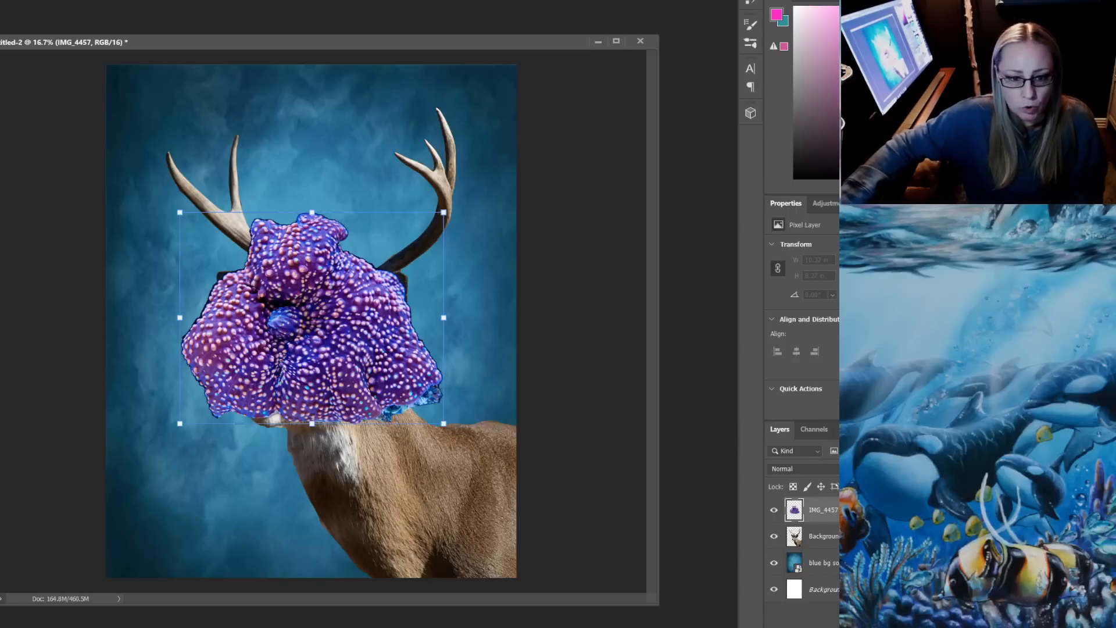
drag(443, 212, 235, 218)
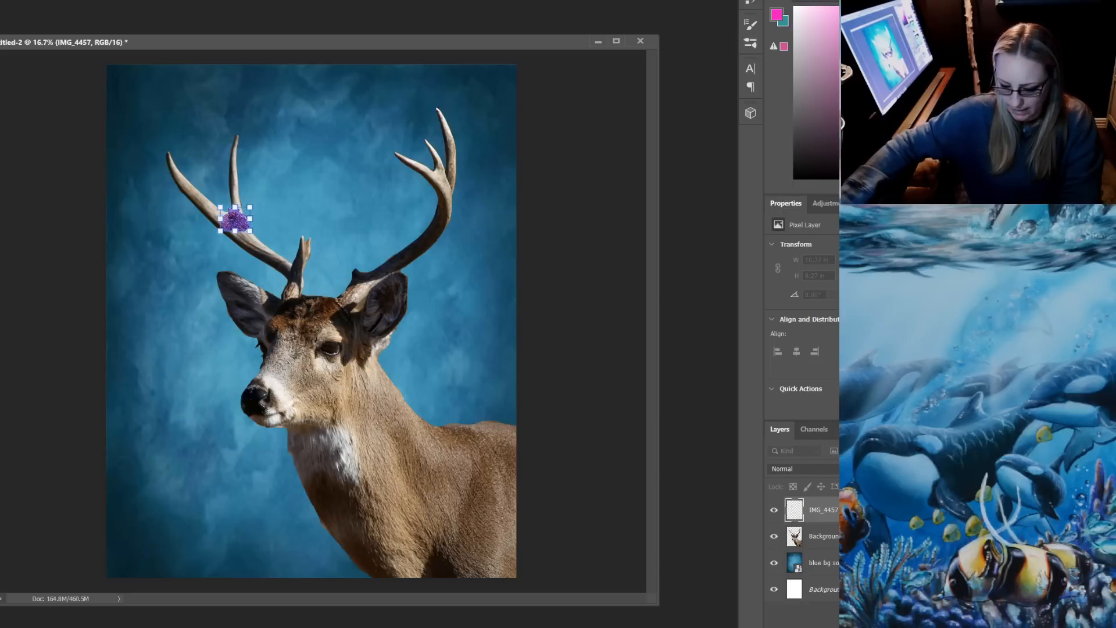
key(Return)
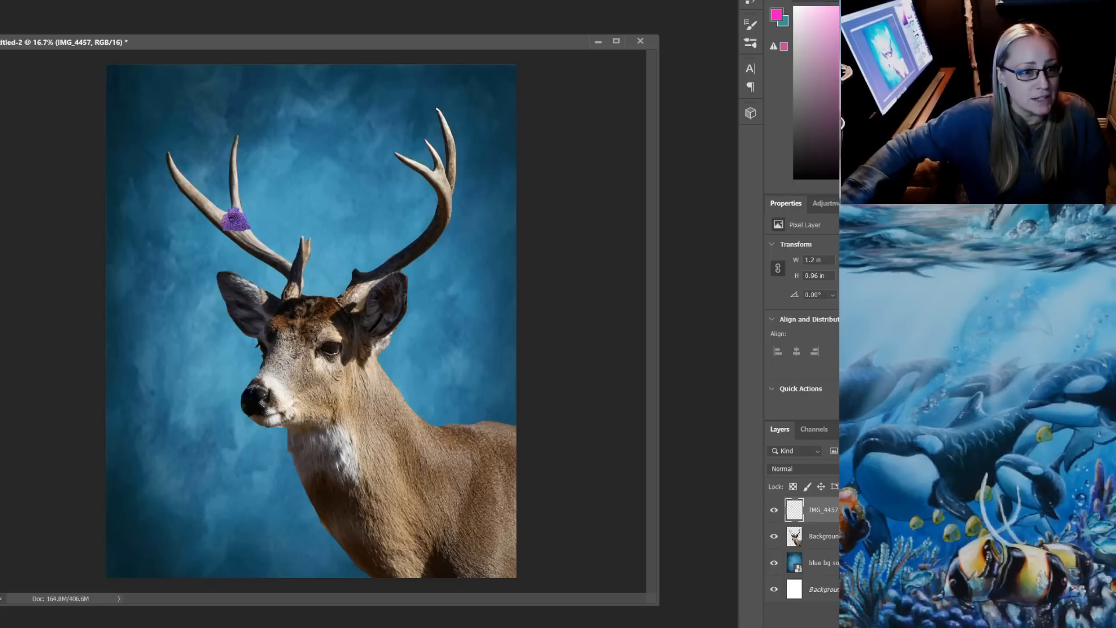
Duplicate the IMG_4457 layer within Untitled-2 under the name "disco mushroom"
key(alt+l)
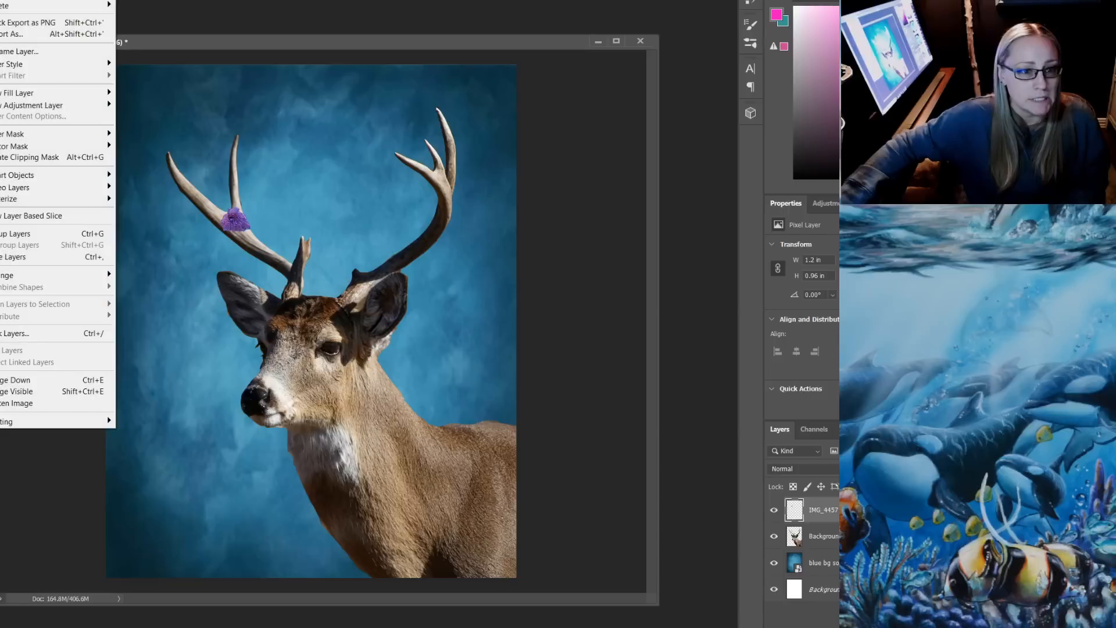
key(d)
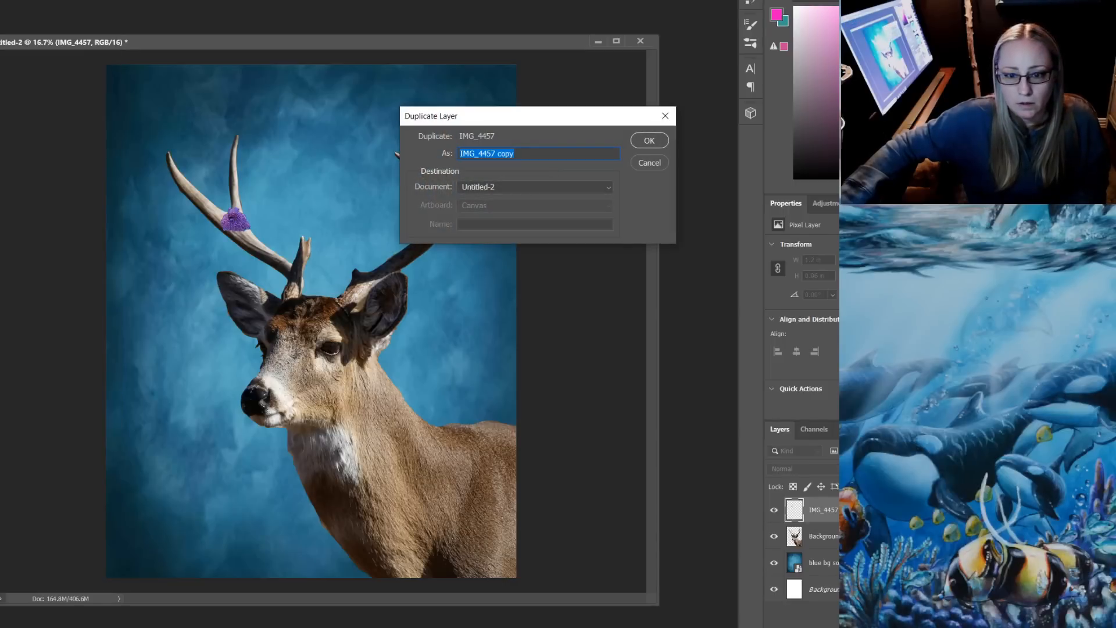
text(m)
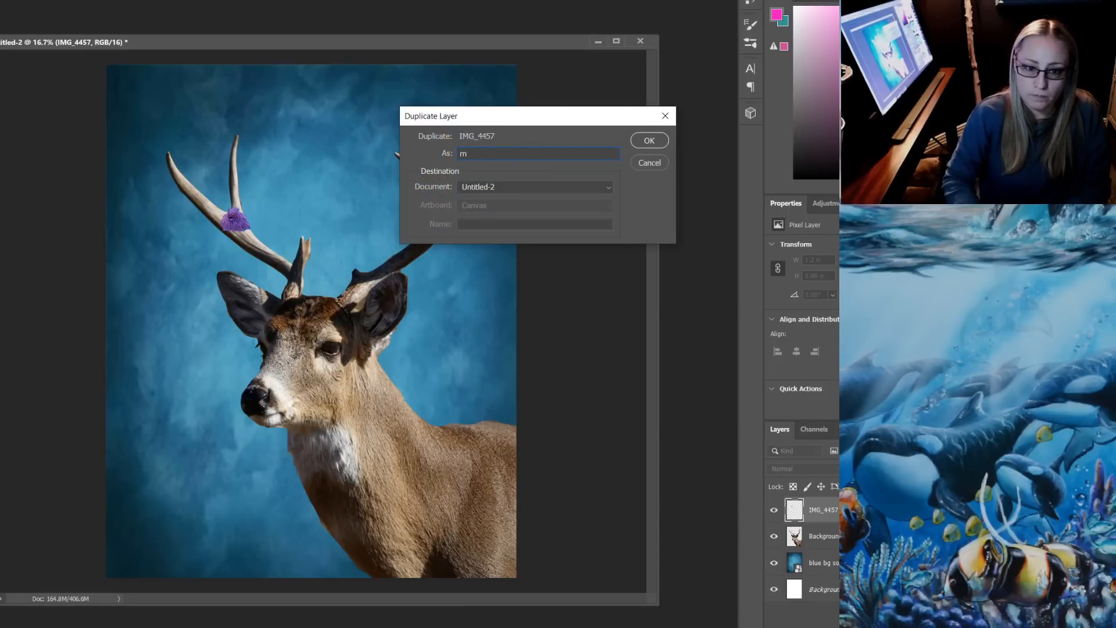
key(BackSpace)
text(disco)
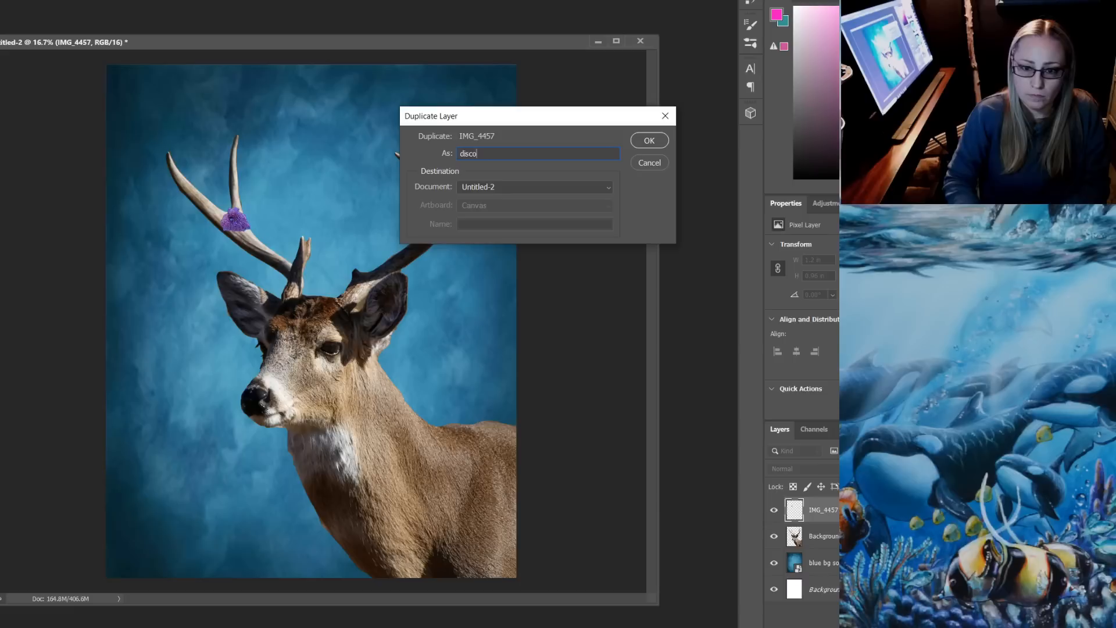
text( mushroom)
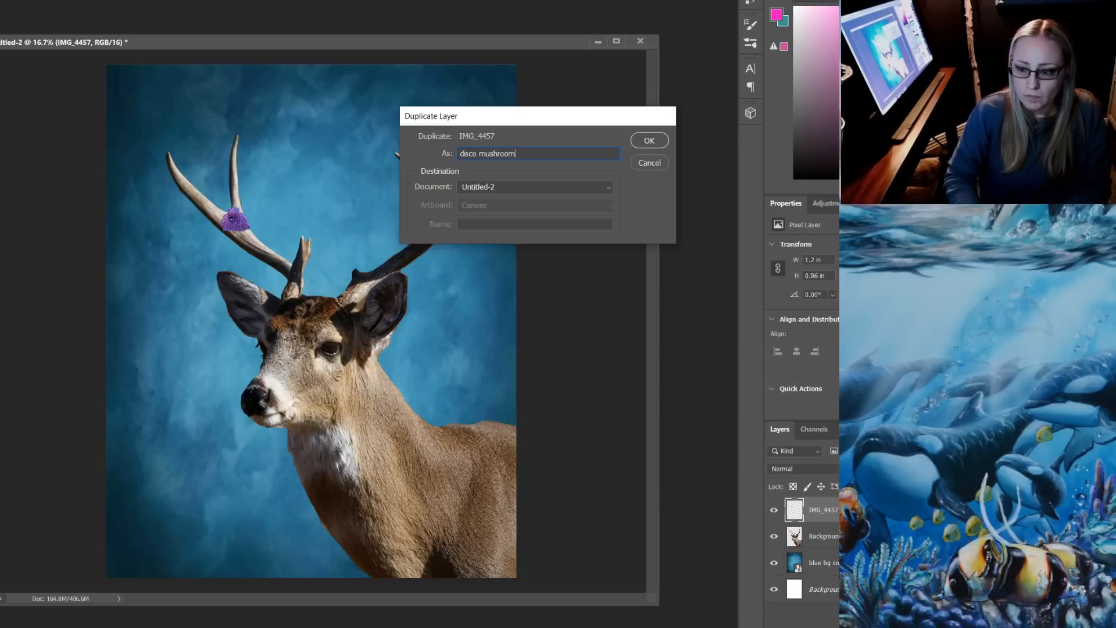
key(Return)
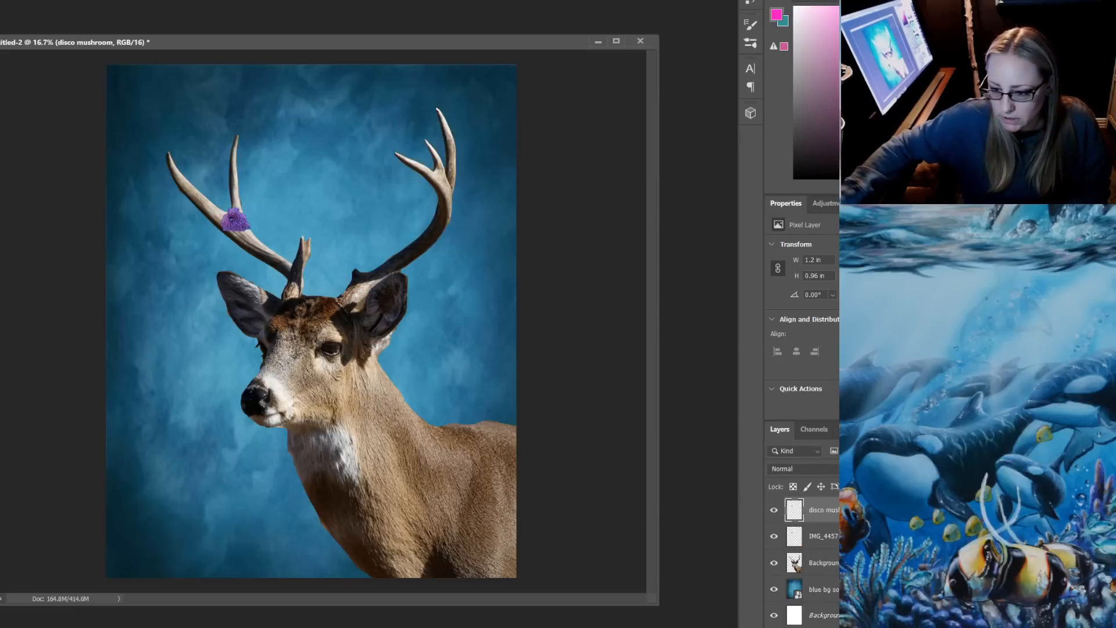
Rename the original IMG_4457 layer as "disco mushroom 1"
double_click(823, 536)
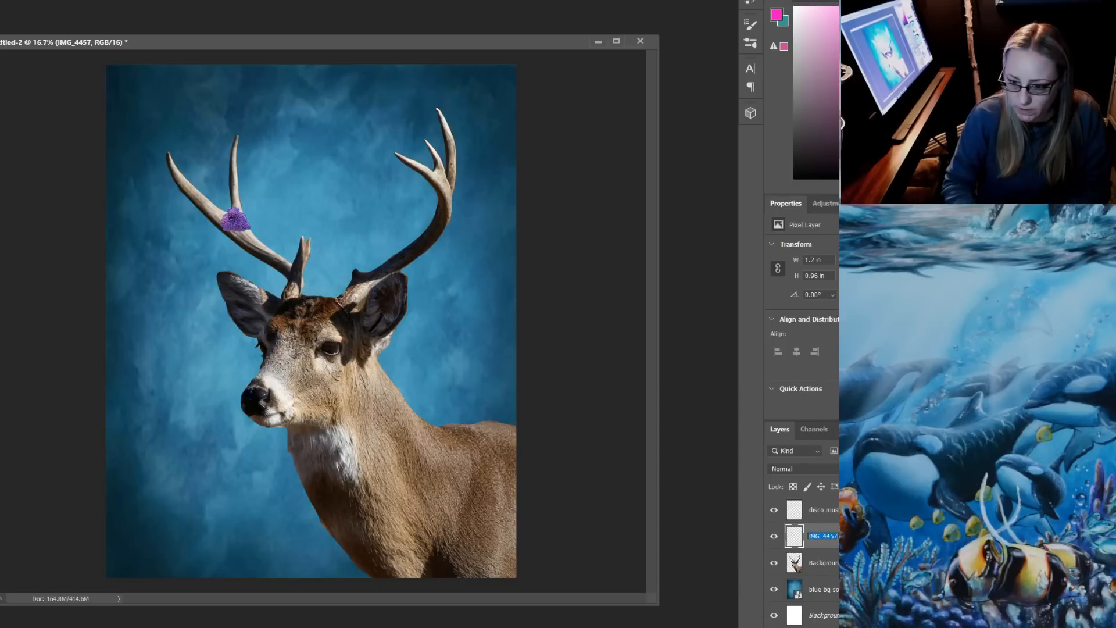
text(disc)
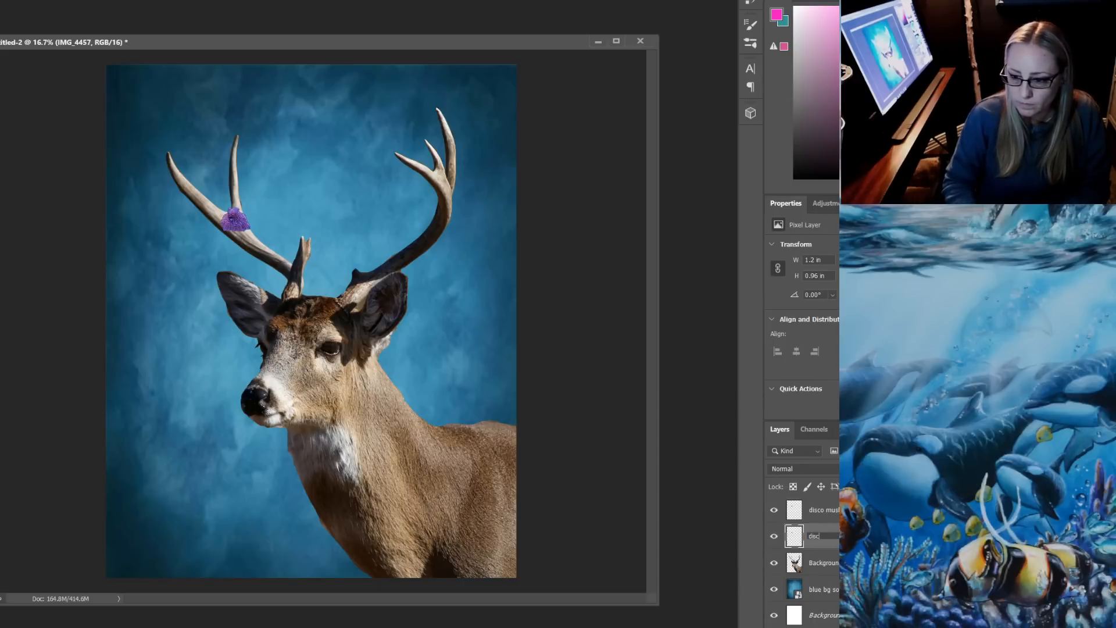
text(o mus)
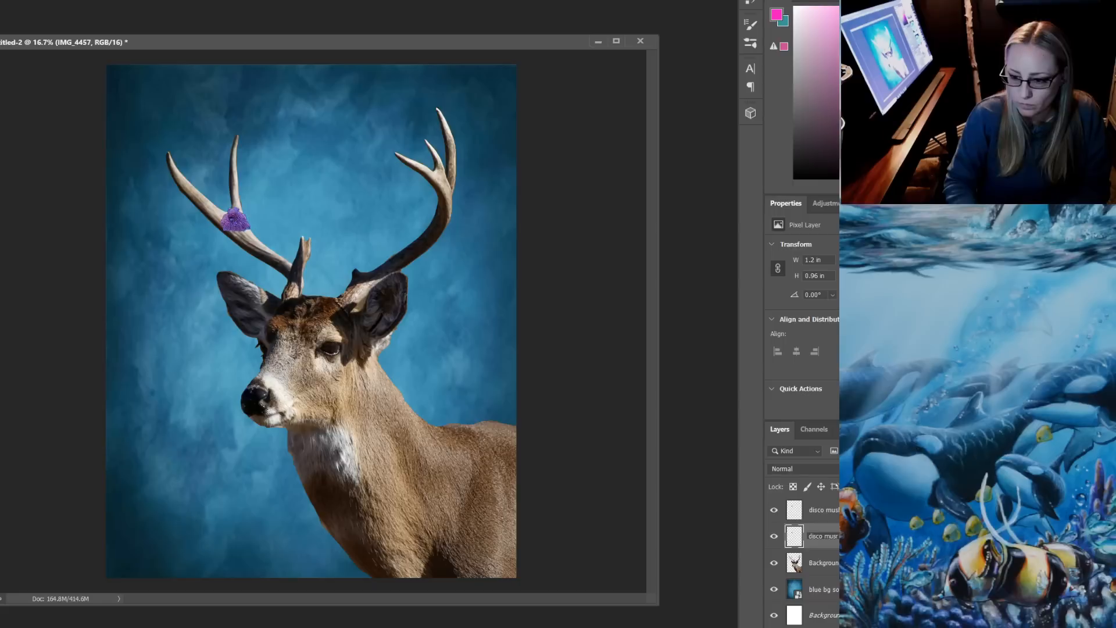
text(hroom 1)
key(Return)
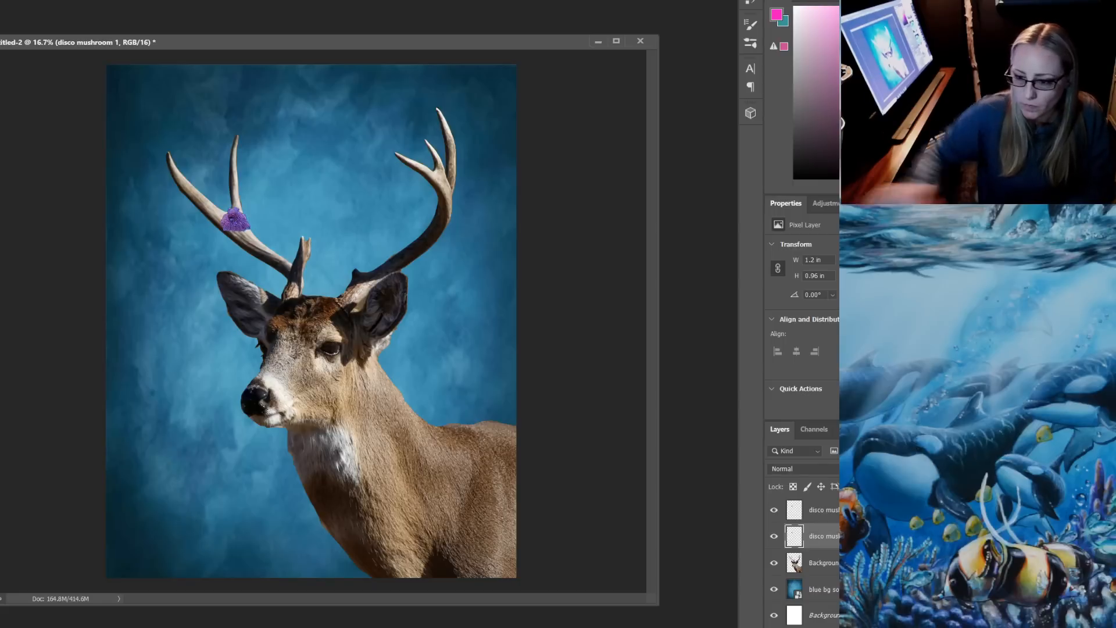
drag(1111, 3, 581, 14)
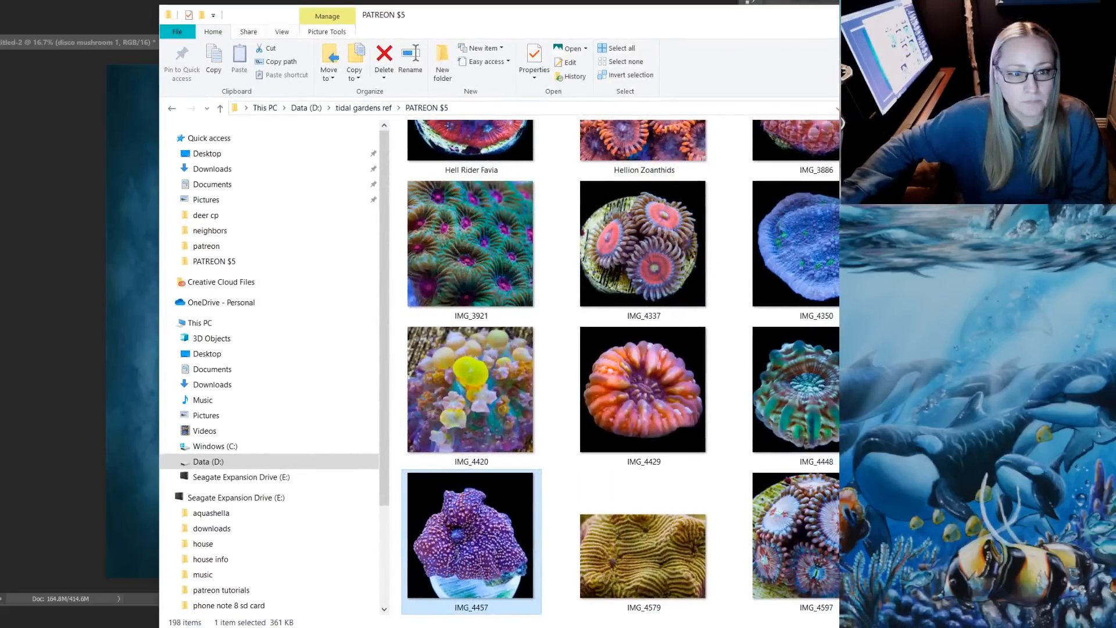
click(119, 36)
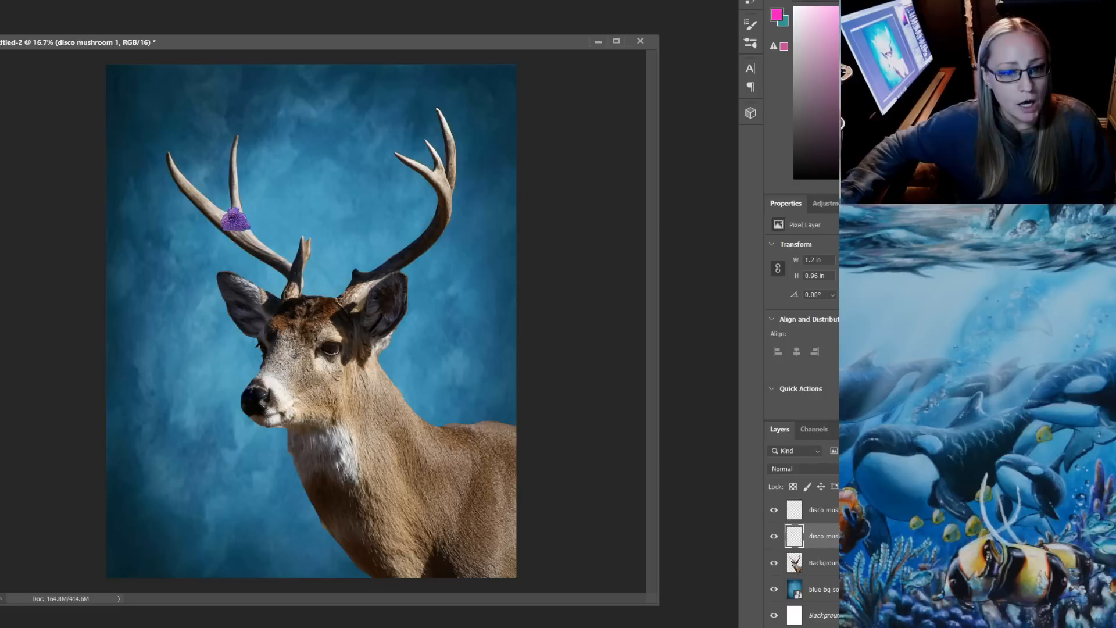
Transform the disco mushroom copy to about 0.9 × 1.01 in and place it just below and right of the first coral on the antler
drag(235, 220, 262, 232)
key(ctrl+t)
key(Return)
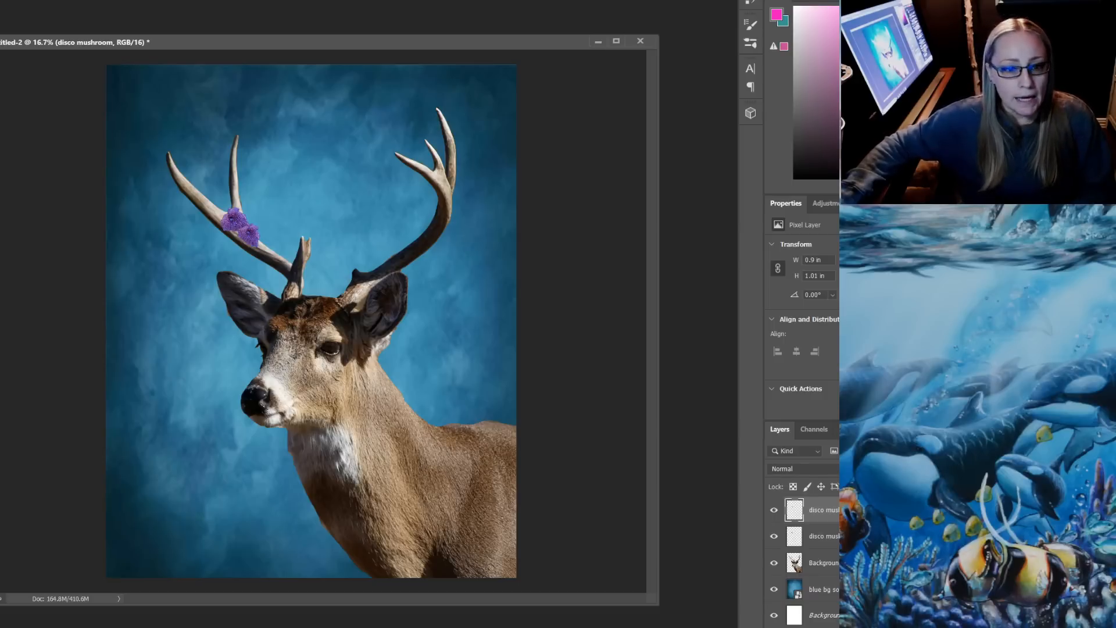
drag(248, 234, 246, 230)
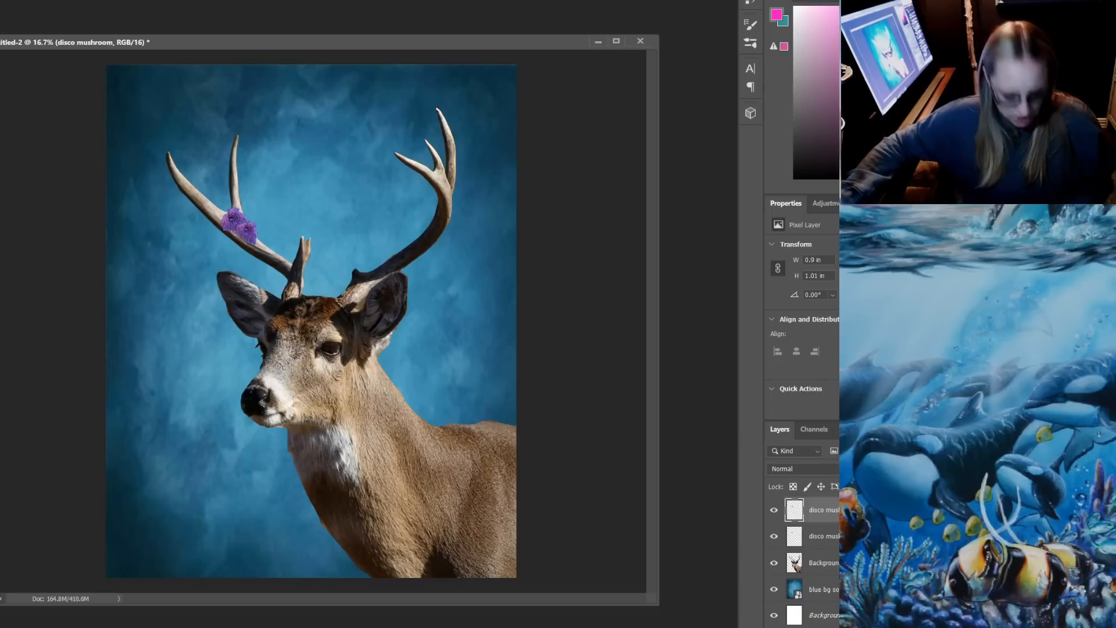
Duplicate the disco mushroom layer within Untitled-2, keeping the suggested name "disco mushroom copy"
key(alt+l)
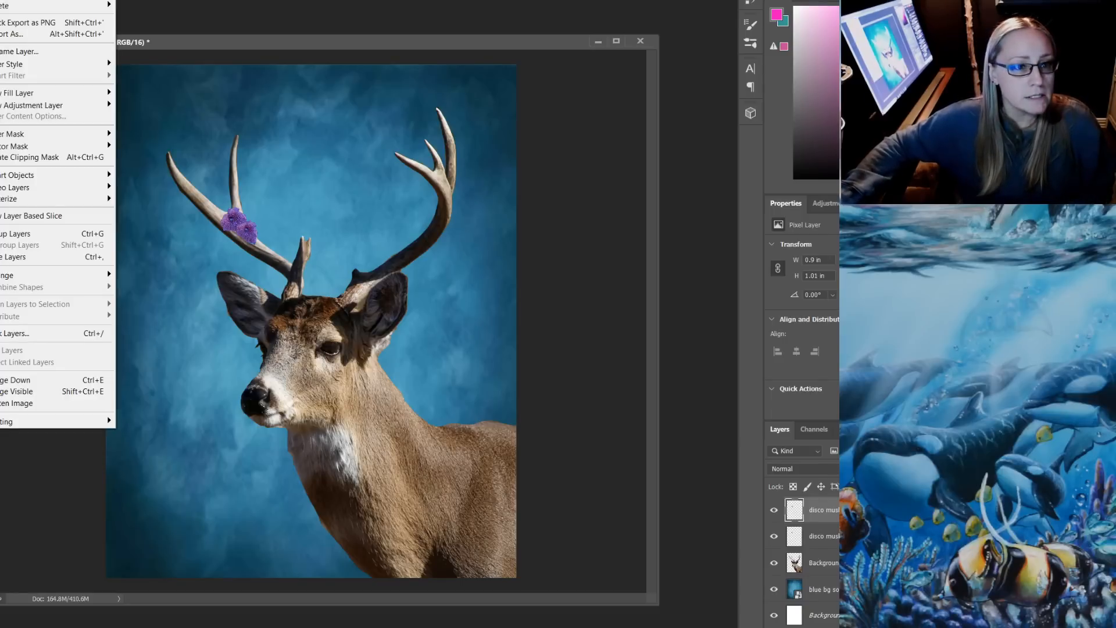
mouse_move(34, 0)
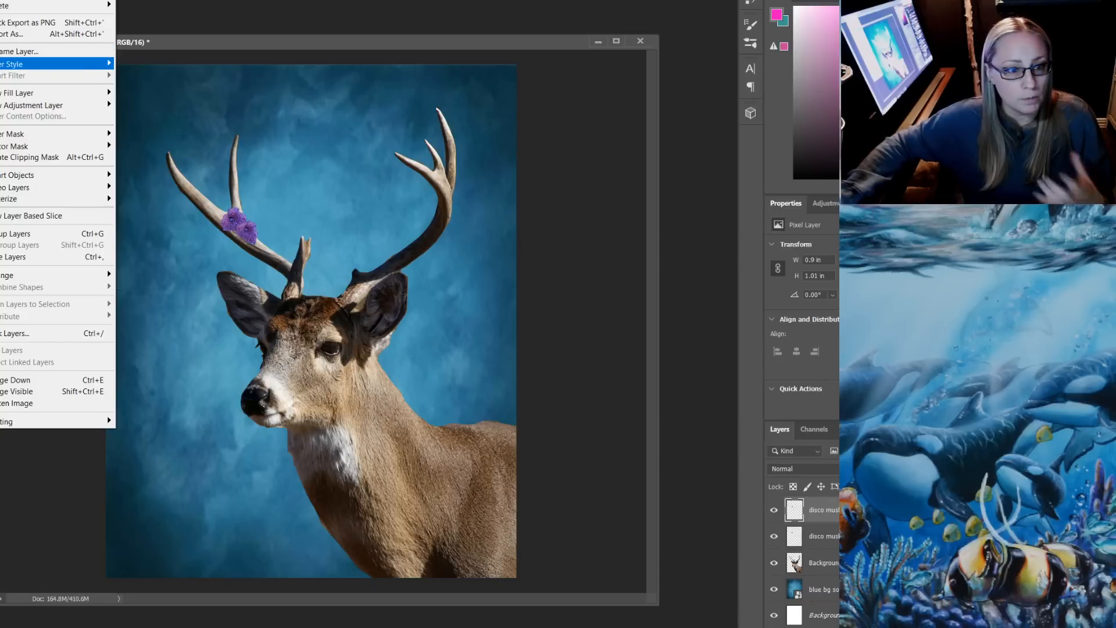
mouse_move(58, 64)
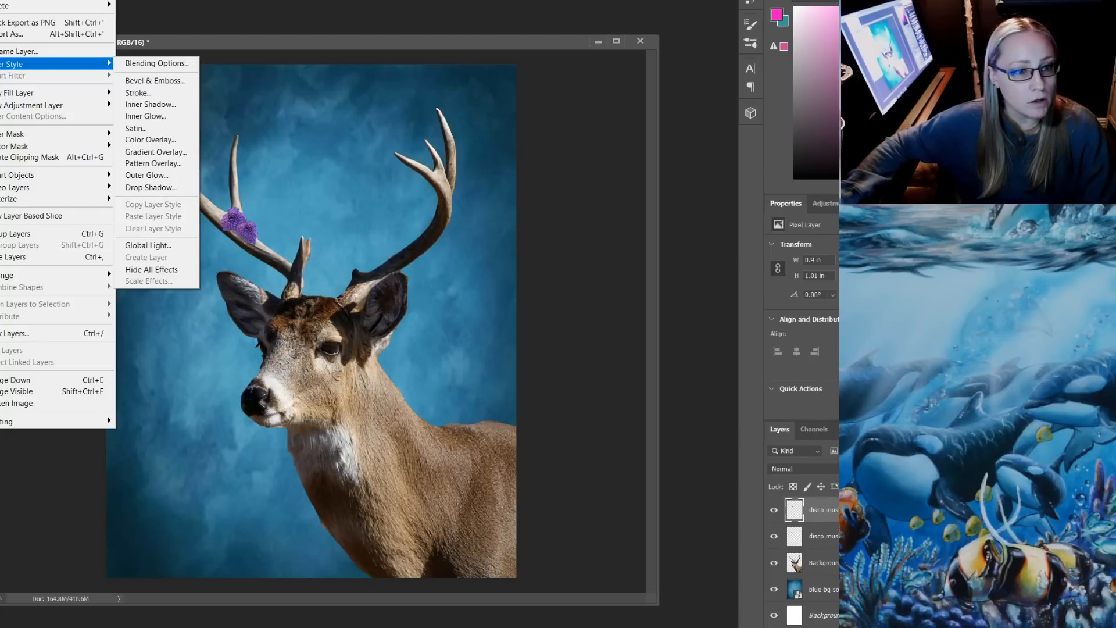
click(23, 0)
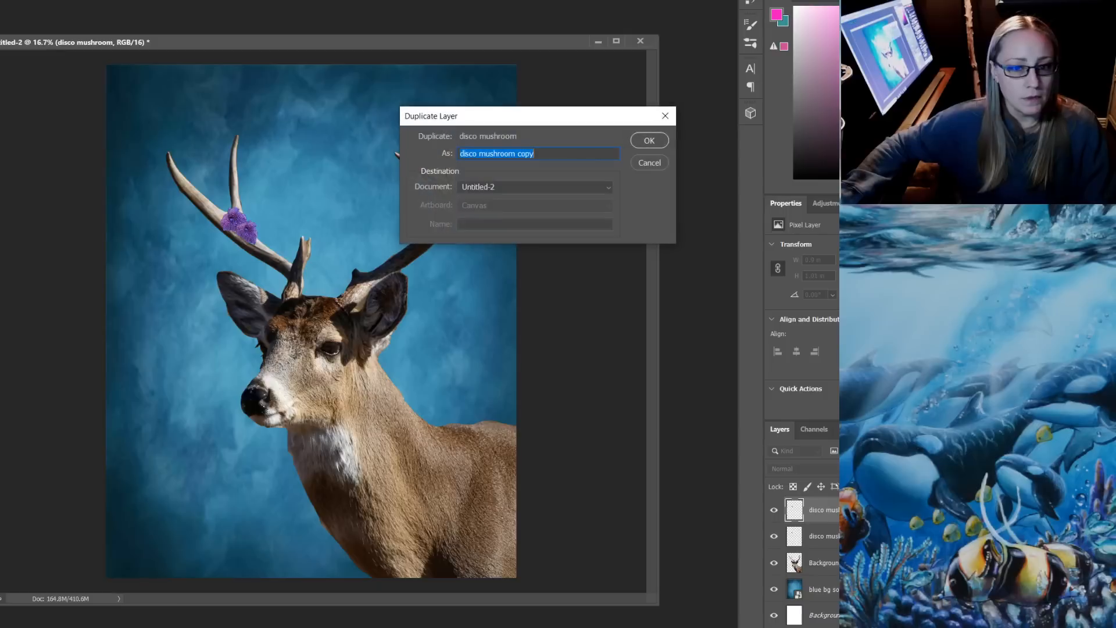
key(Return)
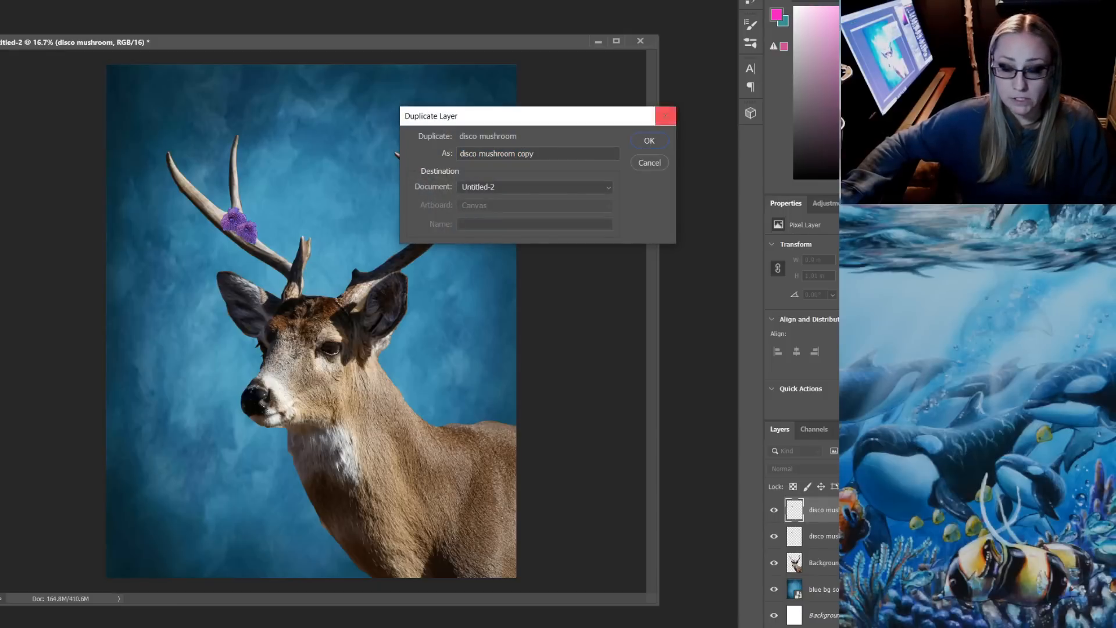
click(650, 140)
Scale the new coral copy down to about 0.77 × 0.86 in and place it under the other two on the antler to form a cluster
drag(247, 230, 234, 238)
key(ctrl+t)
key(Return)
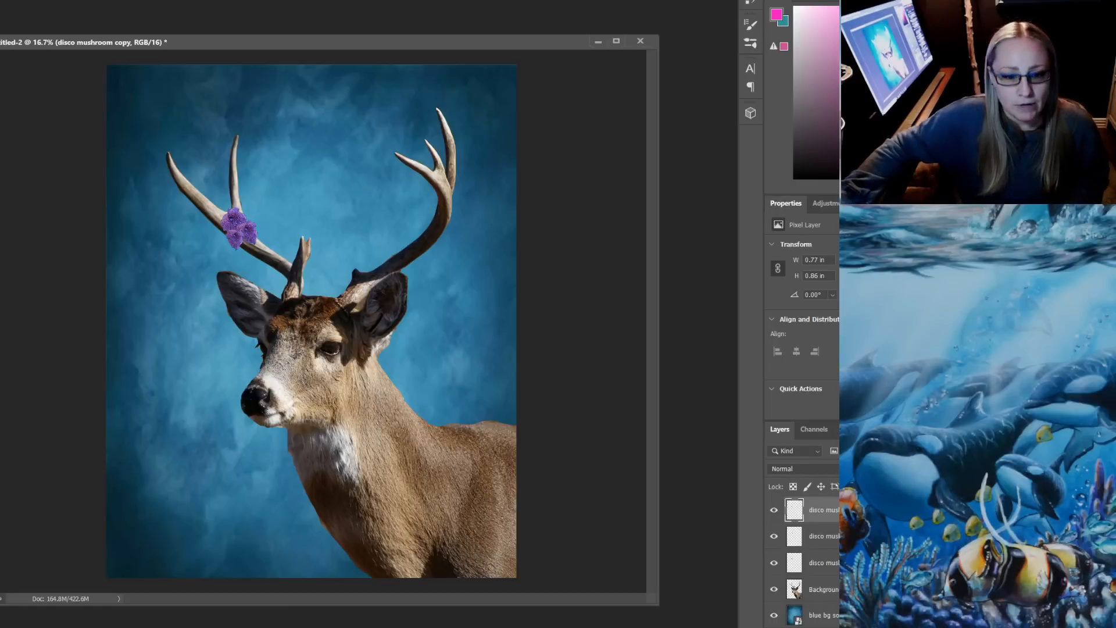
Switch to File Explorer and place IMG_5322 from the nested PATREON $5 folder into the deer composition
mouse_move(186, 627)
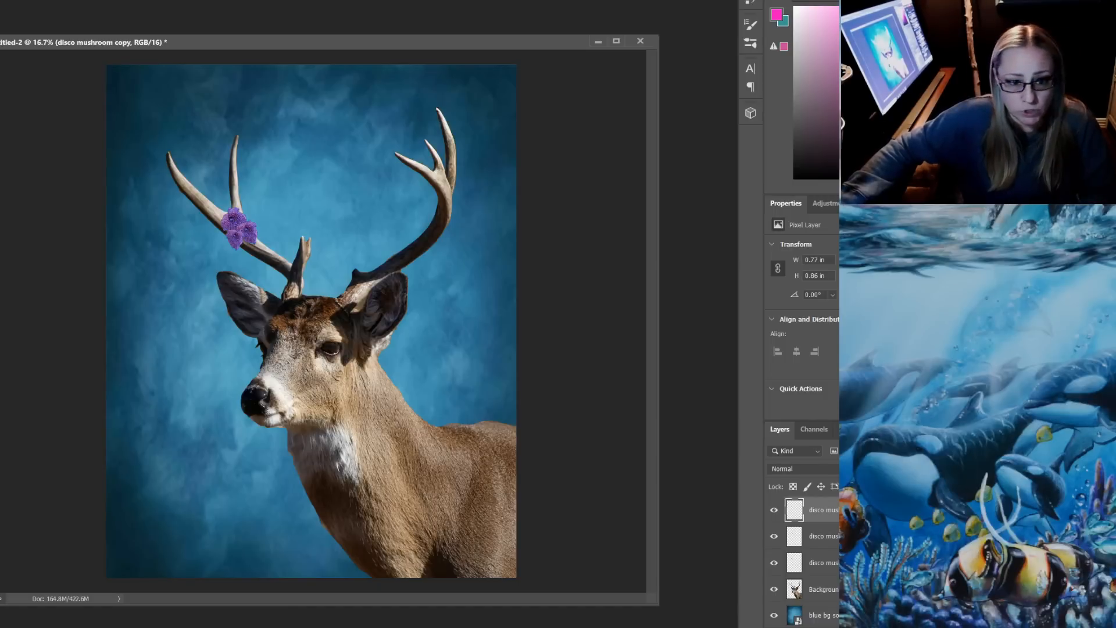
key(alt+Tab)
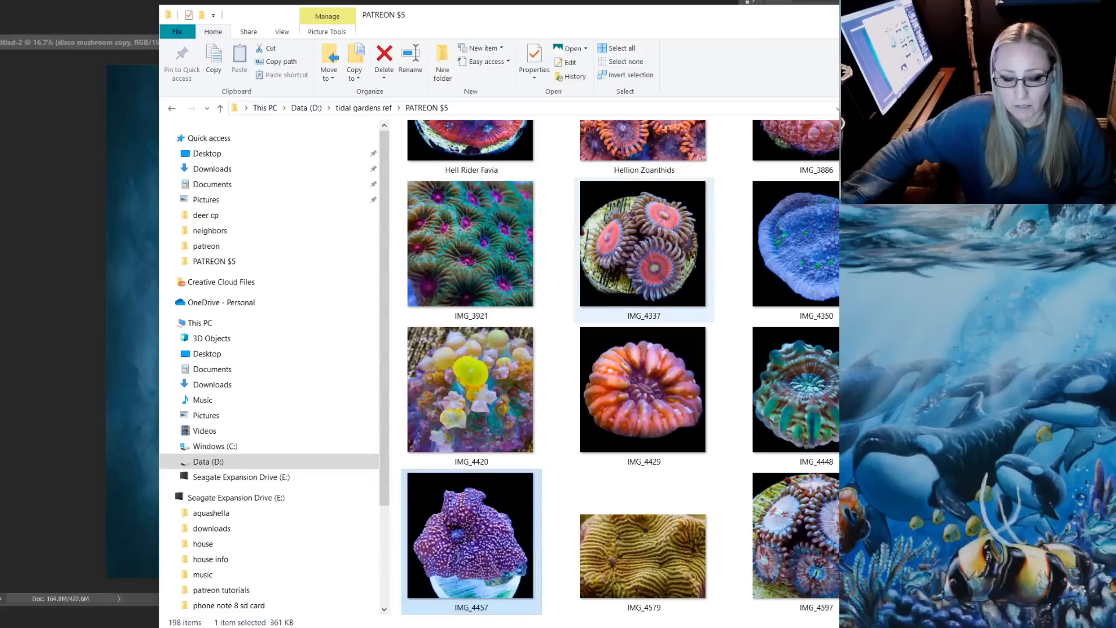
scroll(628, 383, down, 3)
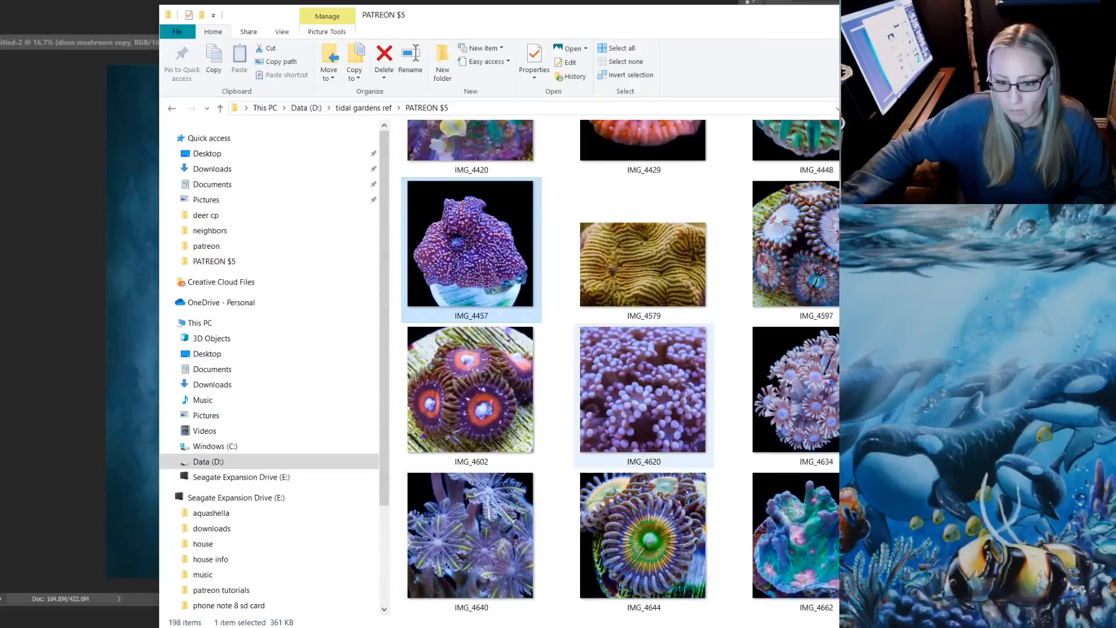
scroll(628, 384, down, 3)
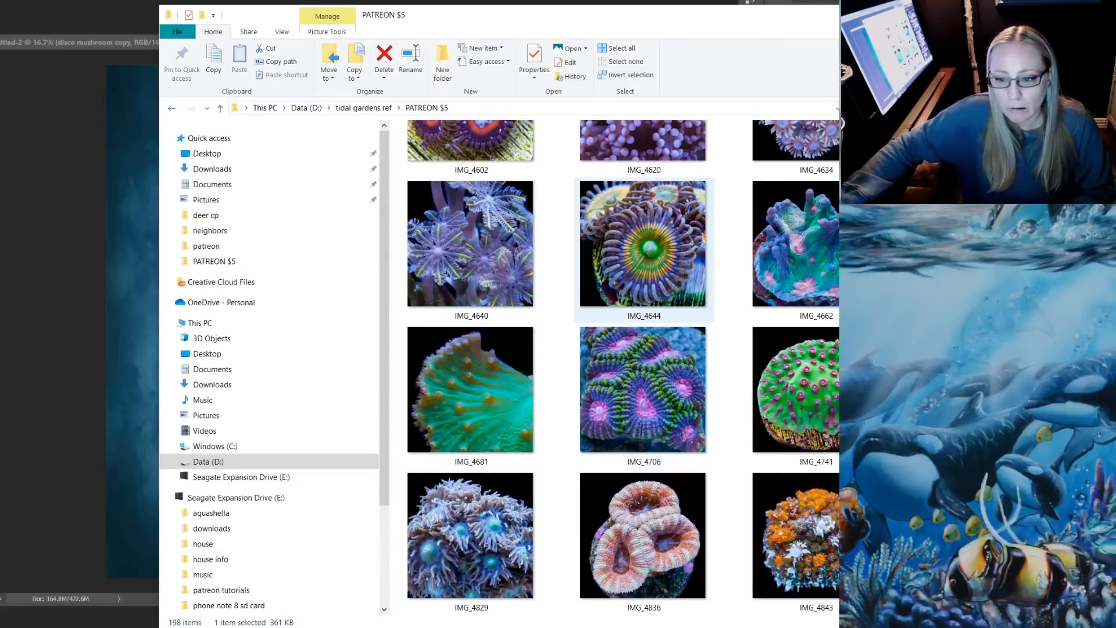
scroll(793, 337, up, 2)
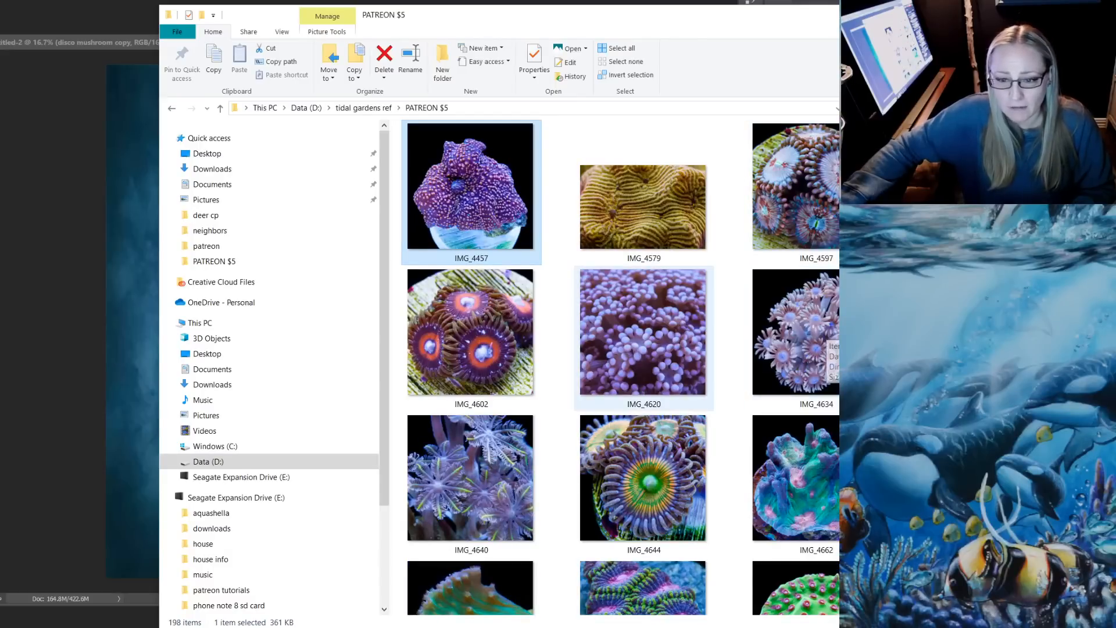
scroll(642, 337, up, 10)
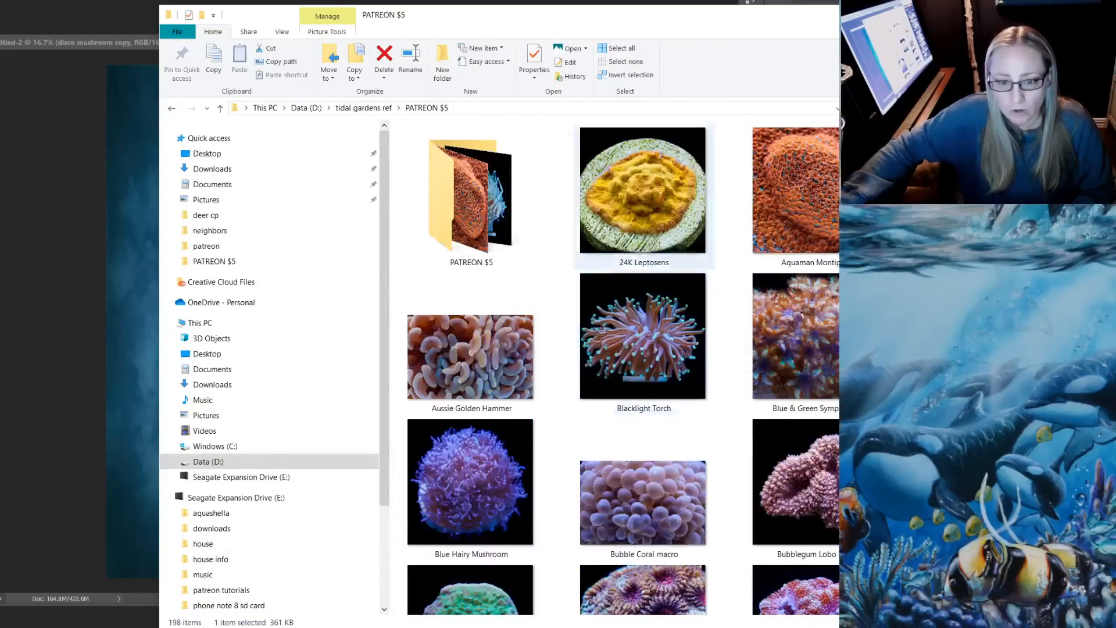
double_click(470, 198)
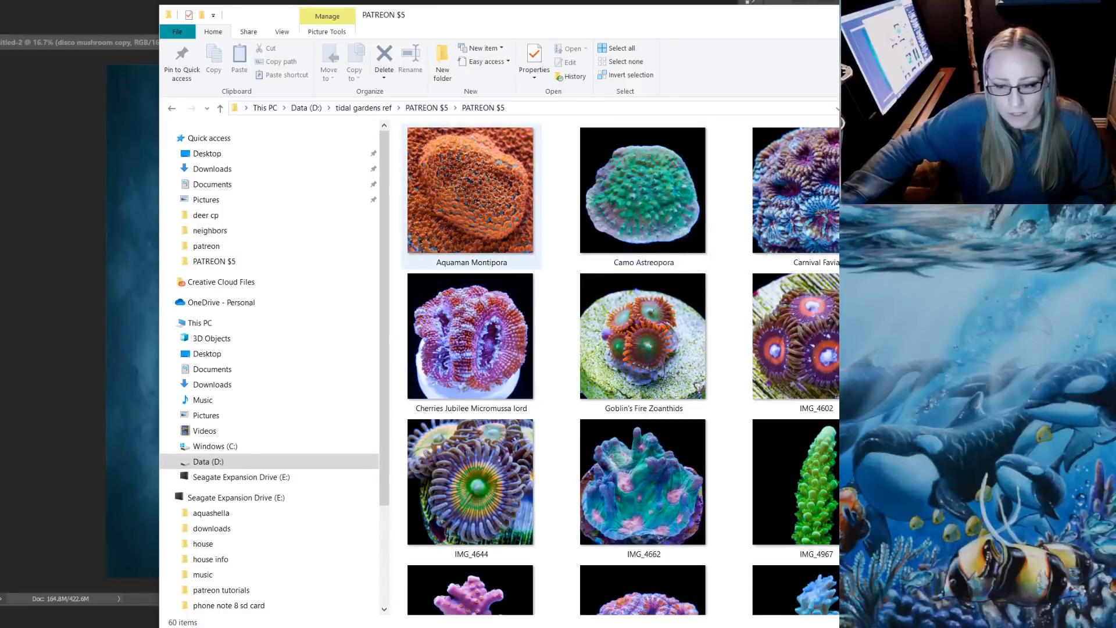
scroll(645, 233, down, 5)
scroll(646, 232, down, 5)
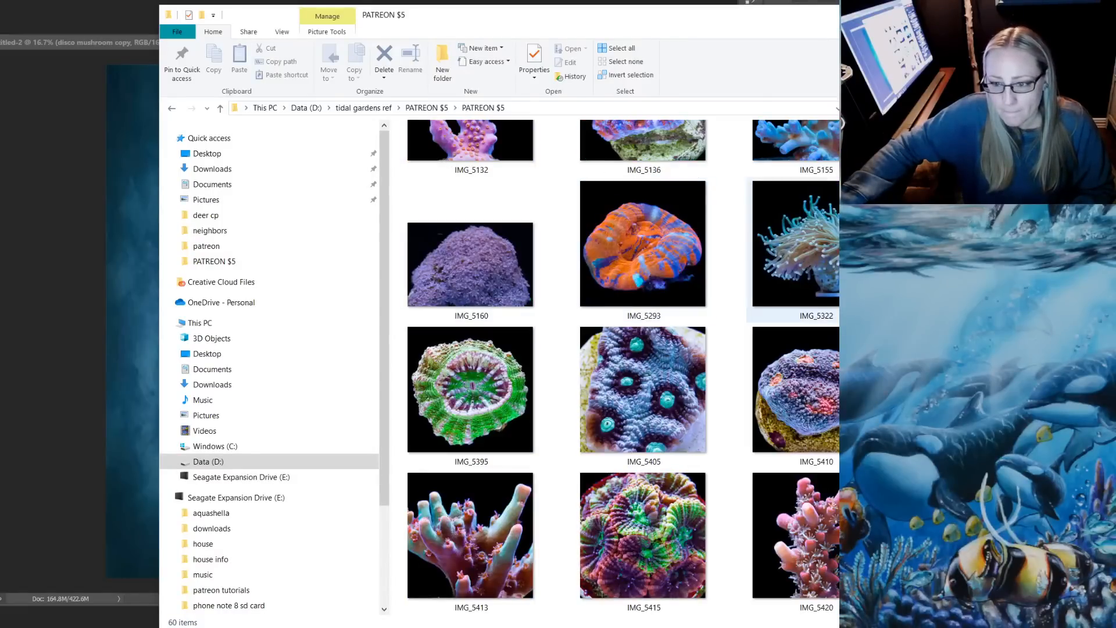
drag(797, 247, 129, 271)
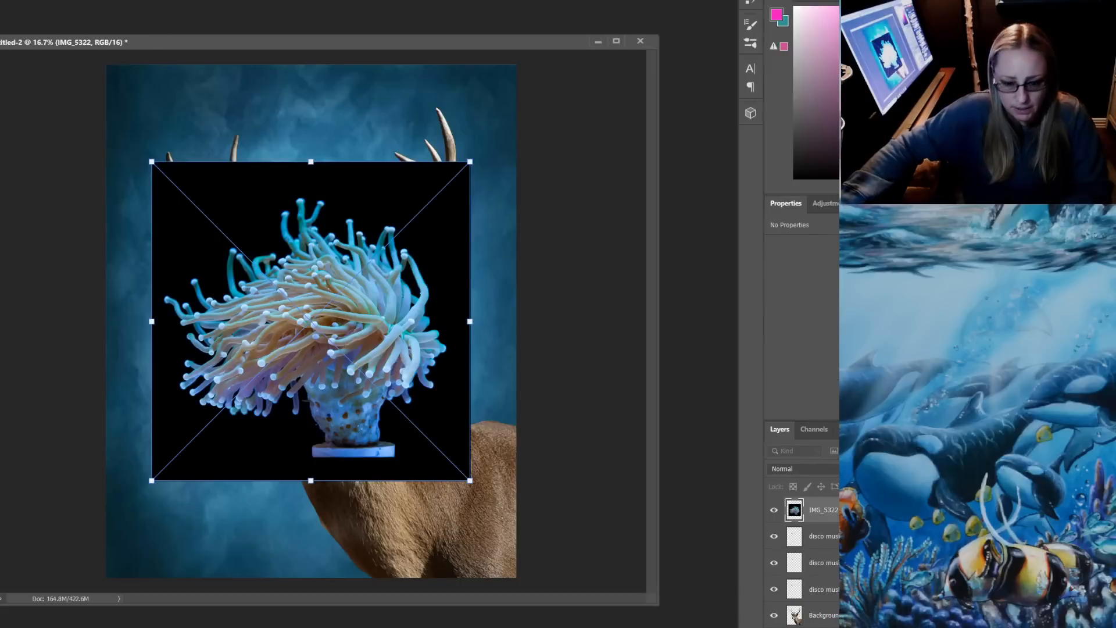
key(Return)
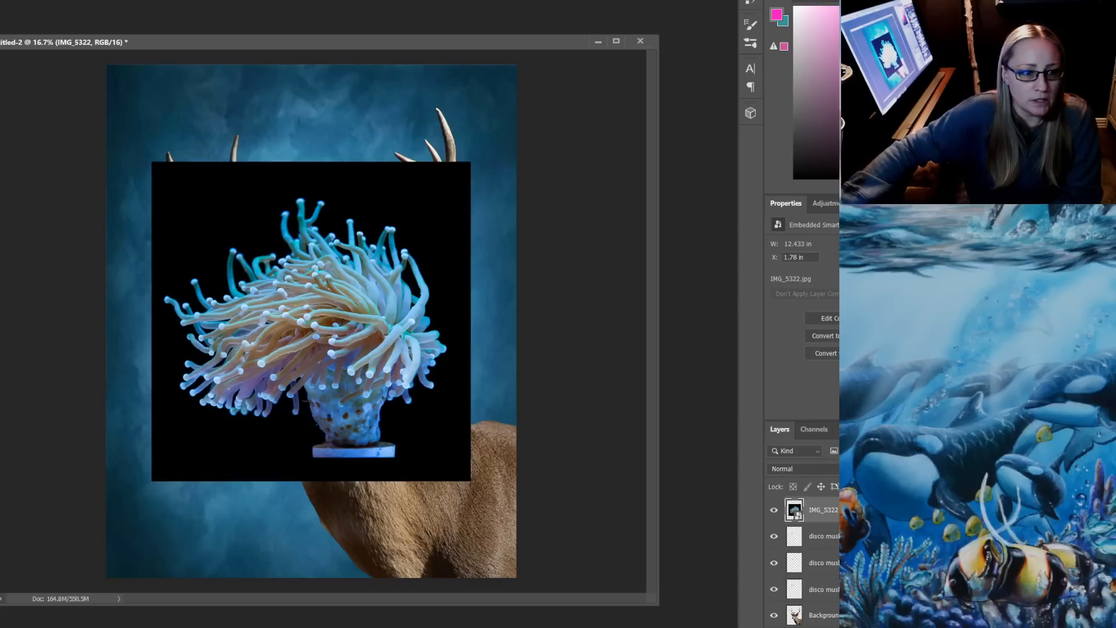
Rasterize the IMG_5322 layer and delete the black background around the coral
click(427, 433)
key(Delete)
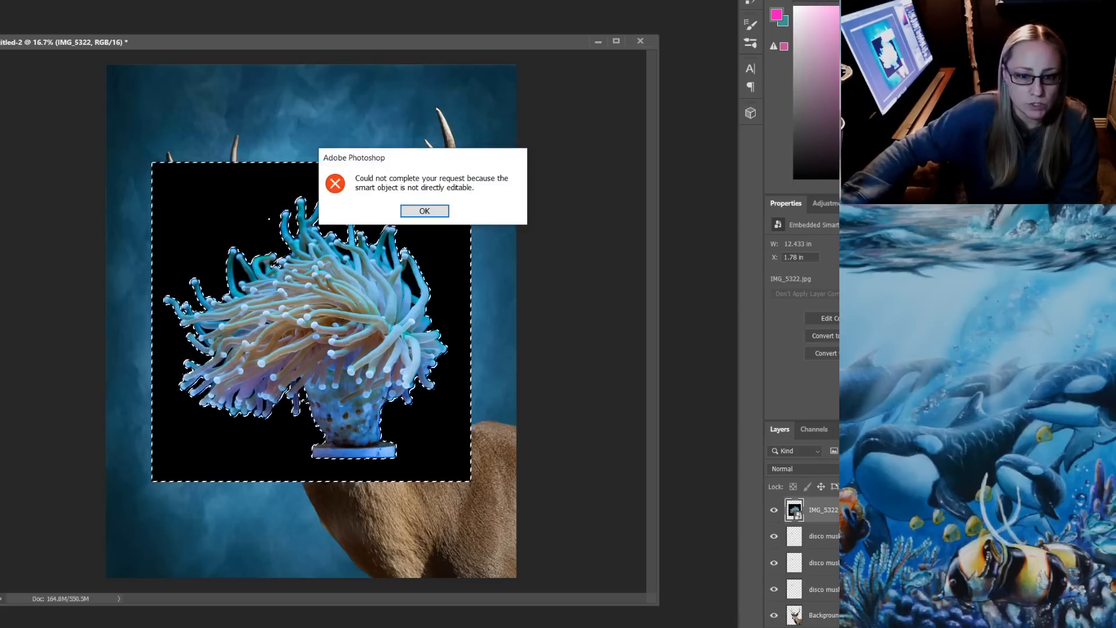
key(Return)
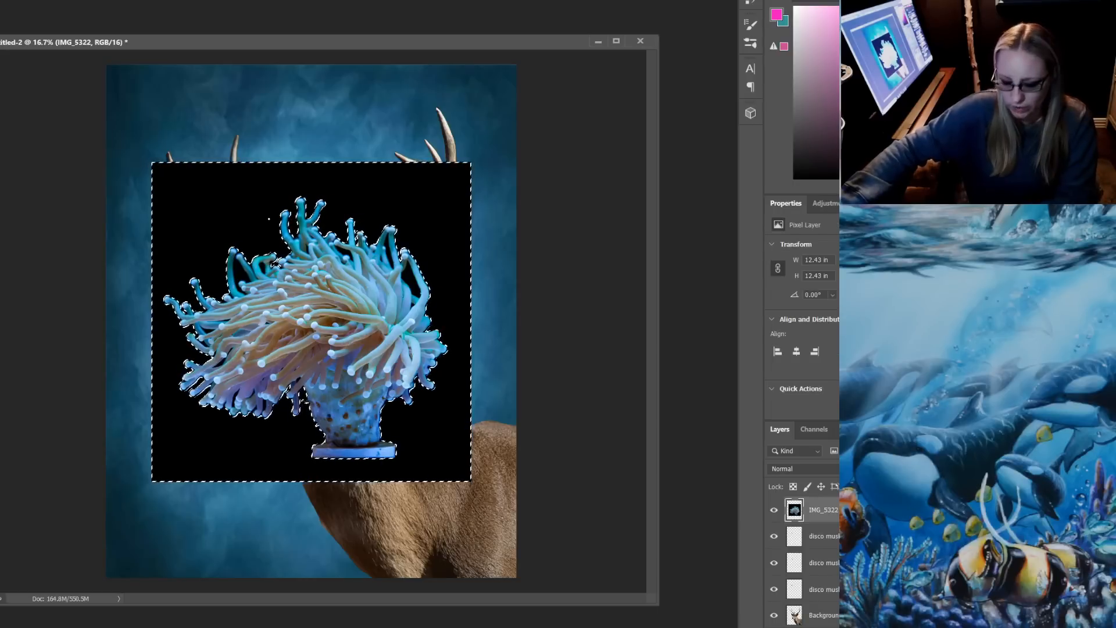
key(Delete)
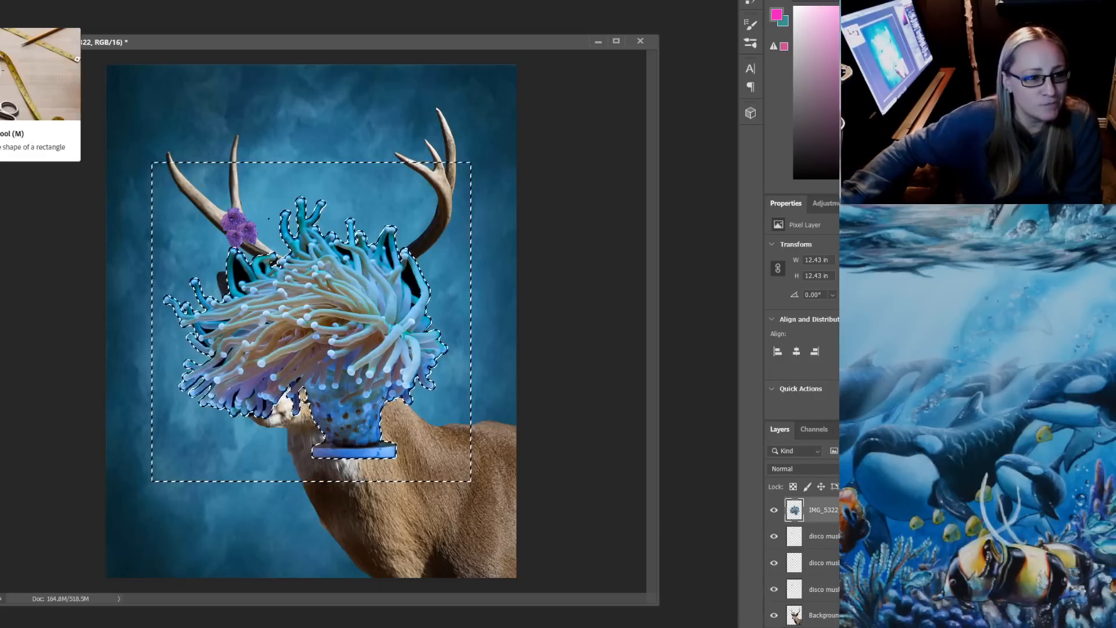
key(ctrl+d)
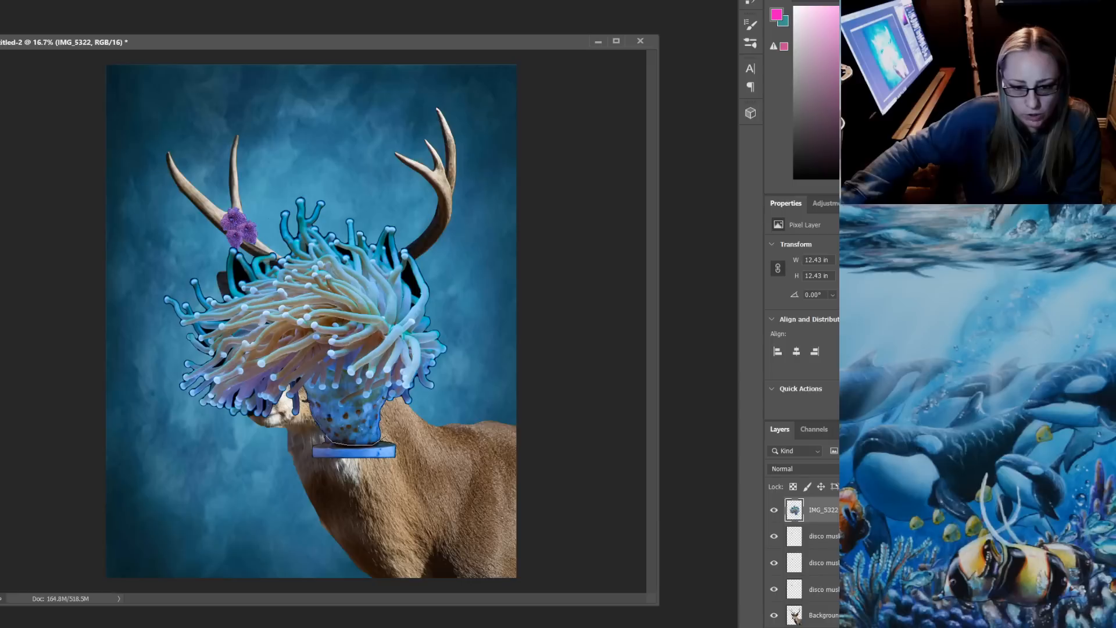
Outline the flat pedestal under the coral with a polygonal lasso, delete it and clear the selection
click(433, 440)
click(413, 479)
click(290, 498)
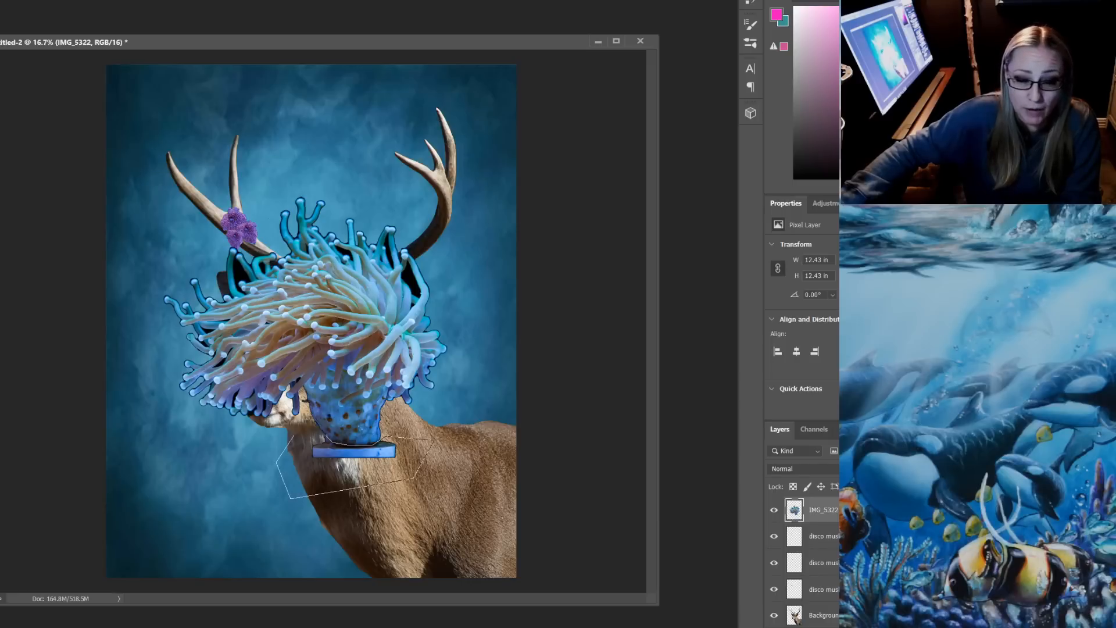
double_click(295, 435)
key(Delete)
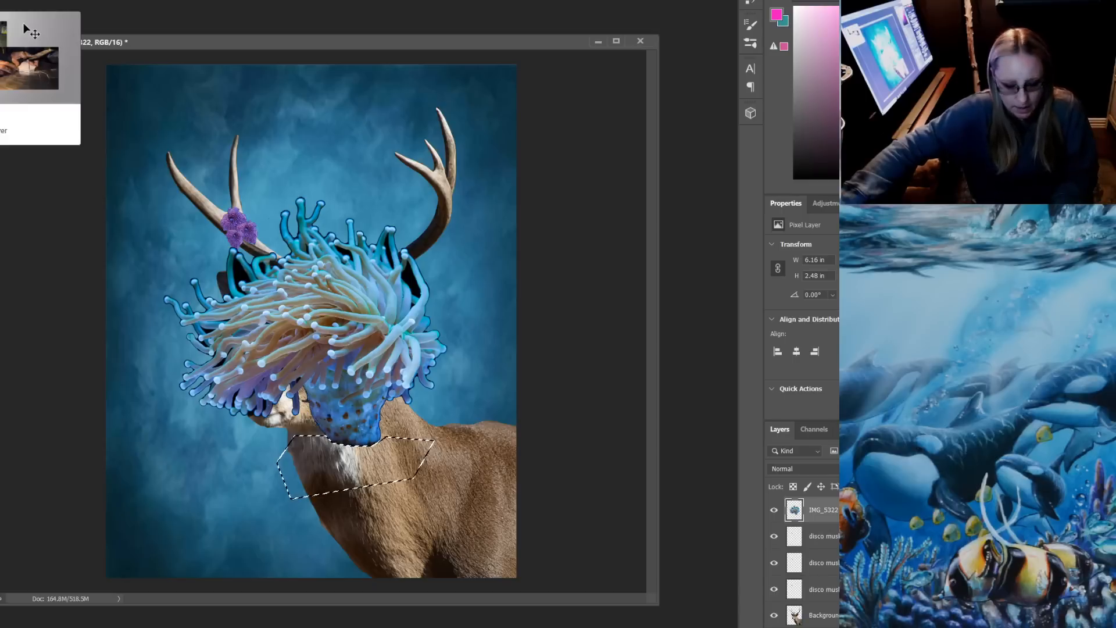
drag(361, 194, 363, 195)
key(ctrl+d)
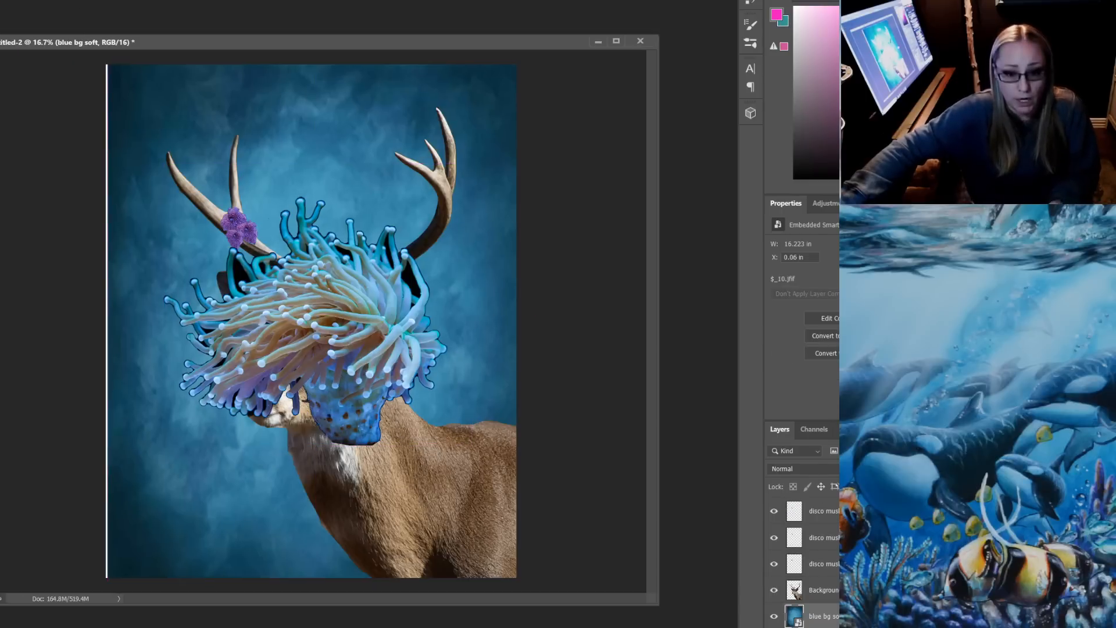
Make the IMG_5322 coral layer active again and rename it "torch"
key(ctrl+t)
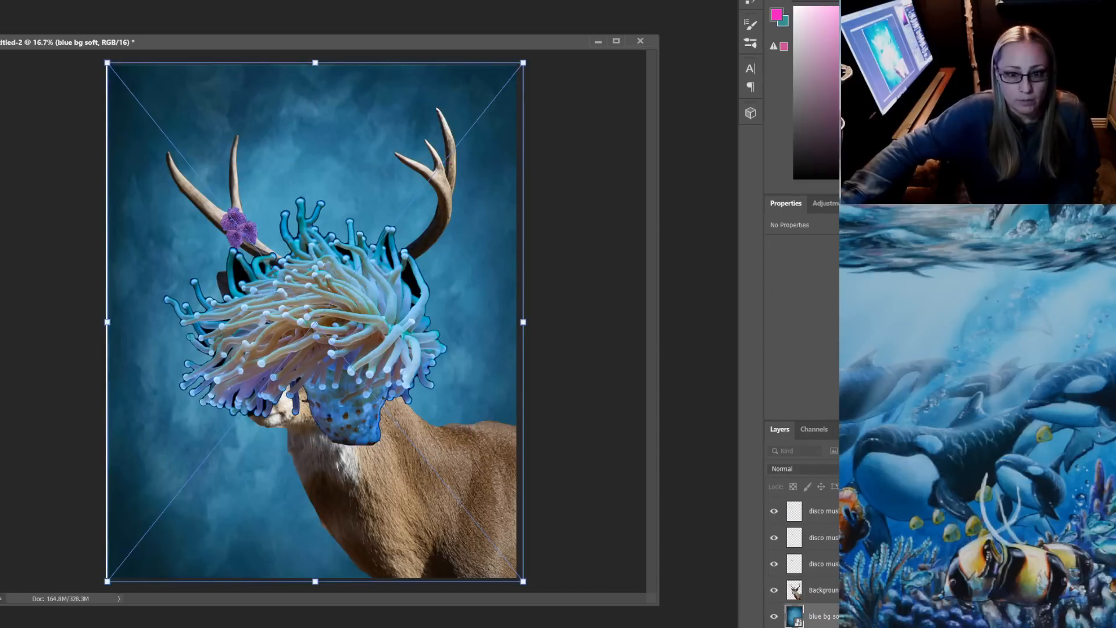
key(Escape)
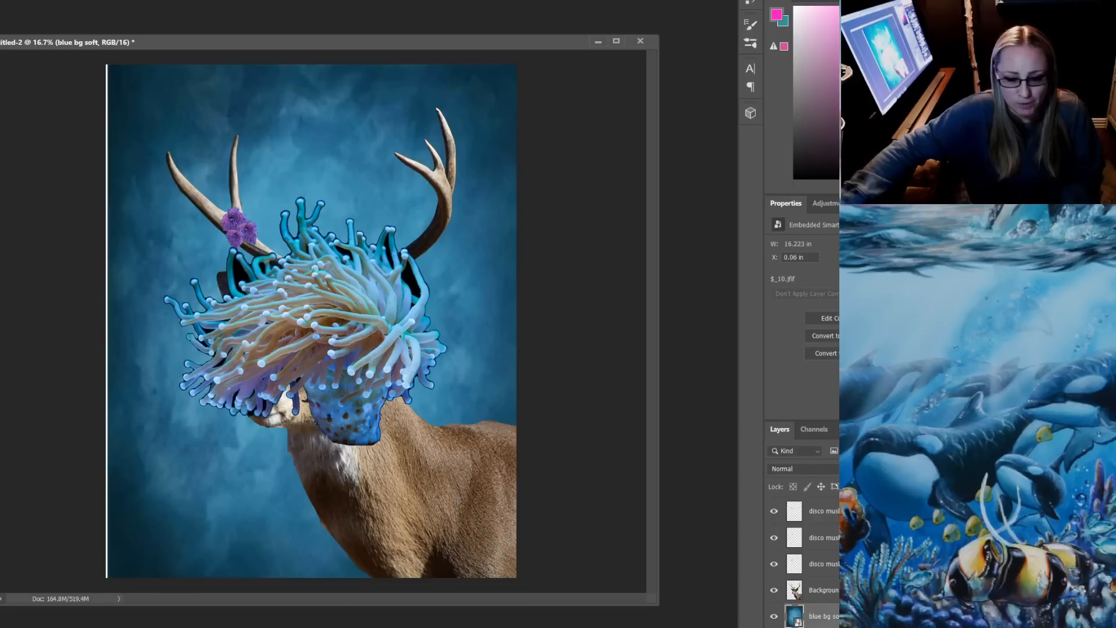
right_click(389, 325)
click(418, 330)
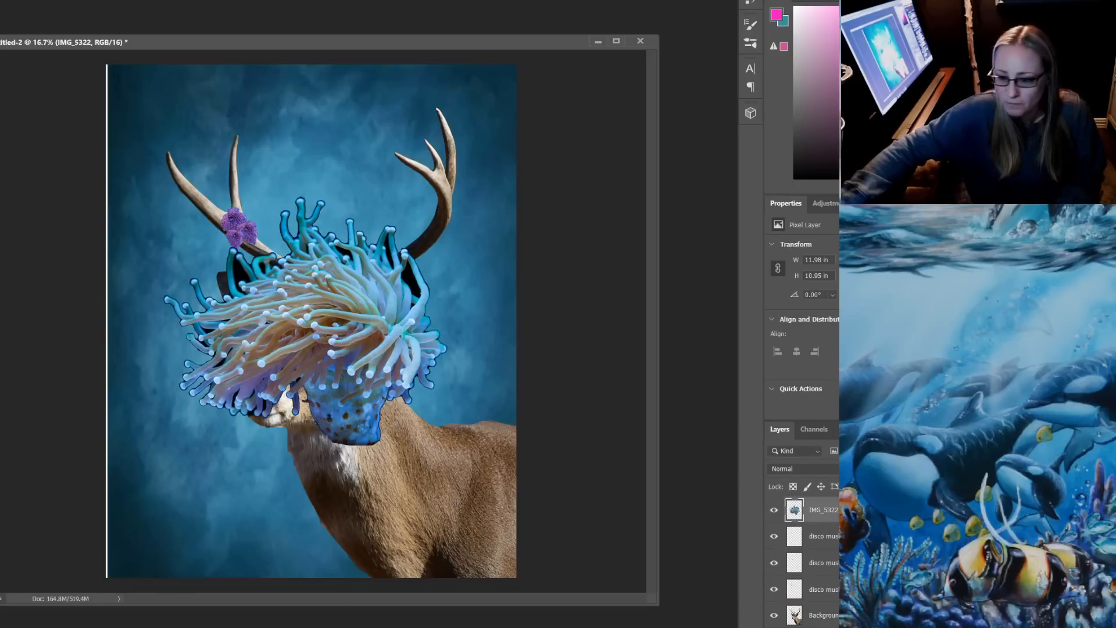
double_click(823, 509)
text(torch)
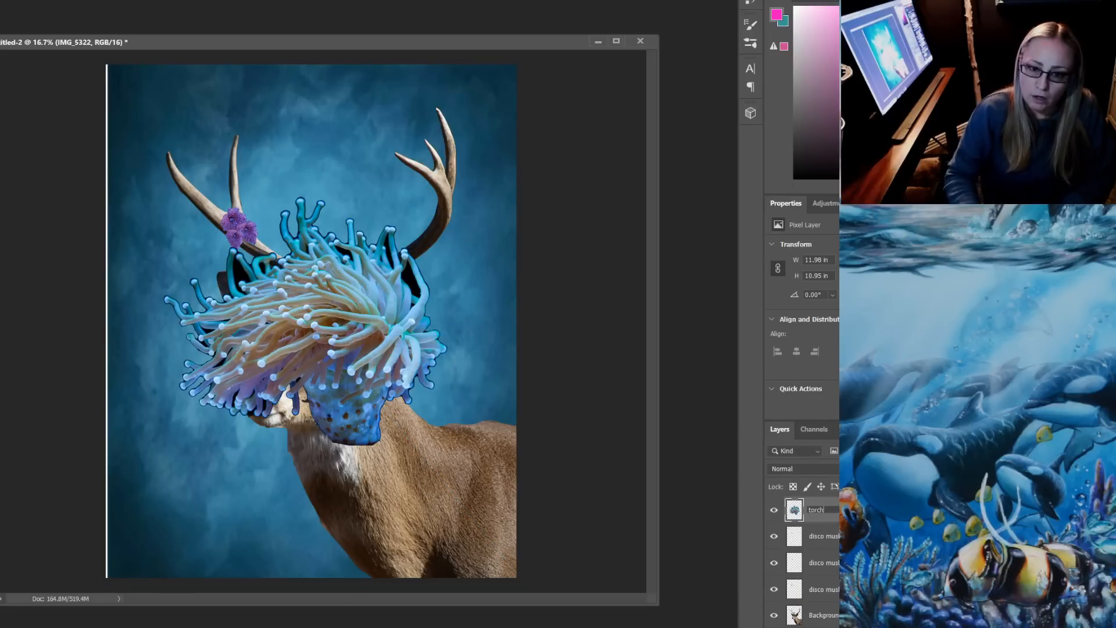
key(Return)
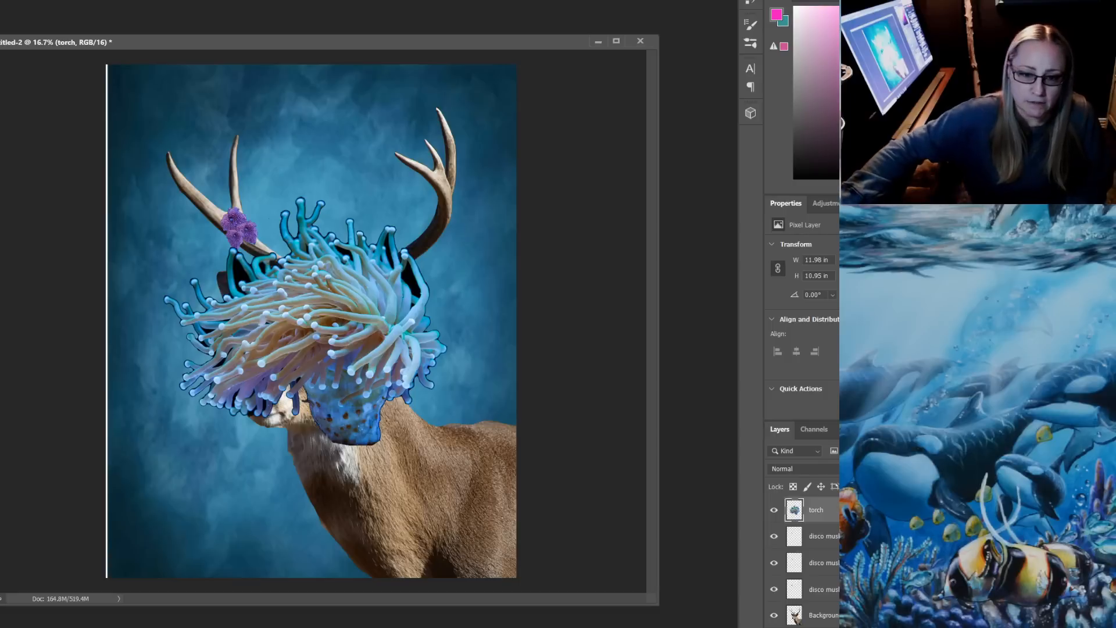
key(ctrl+t)
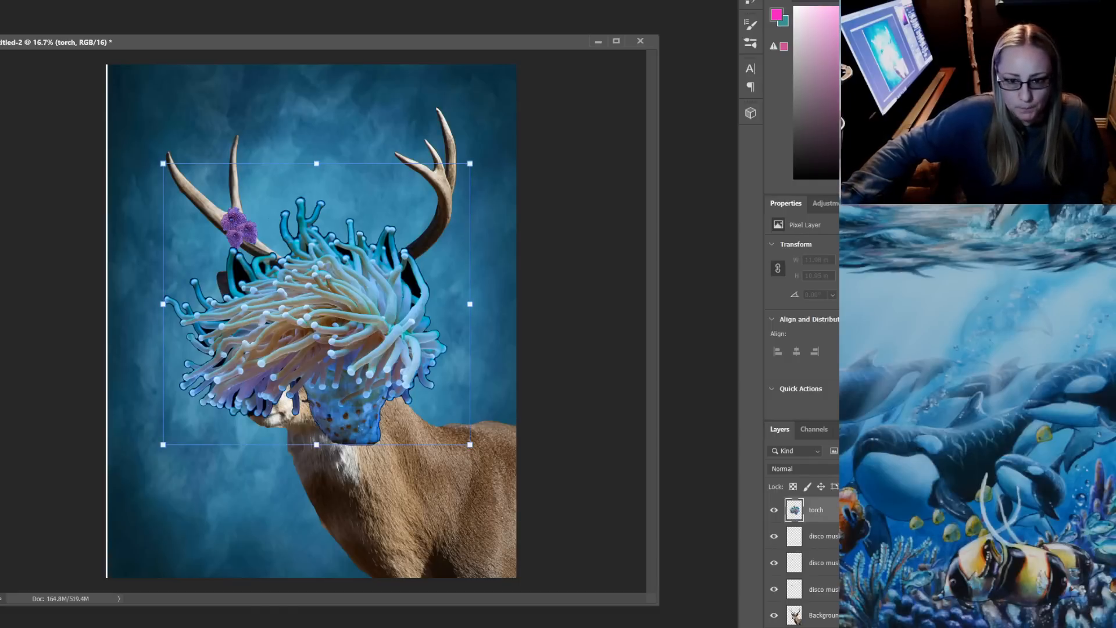
drag(470, 164, 261, 354)
key(Escape)
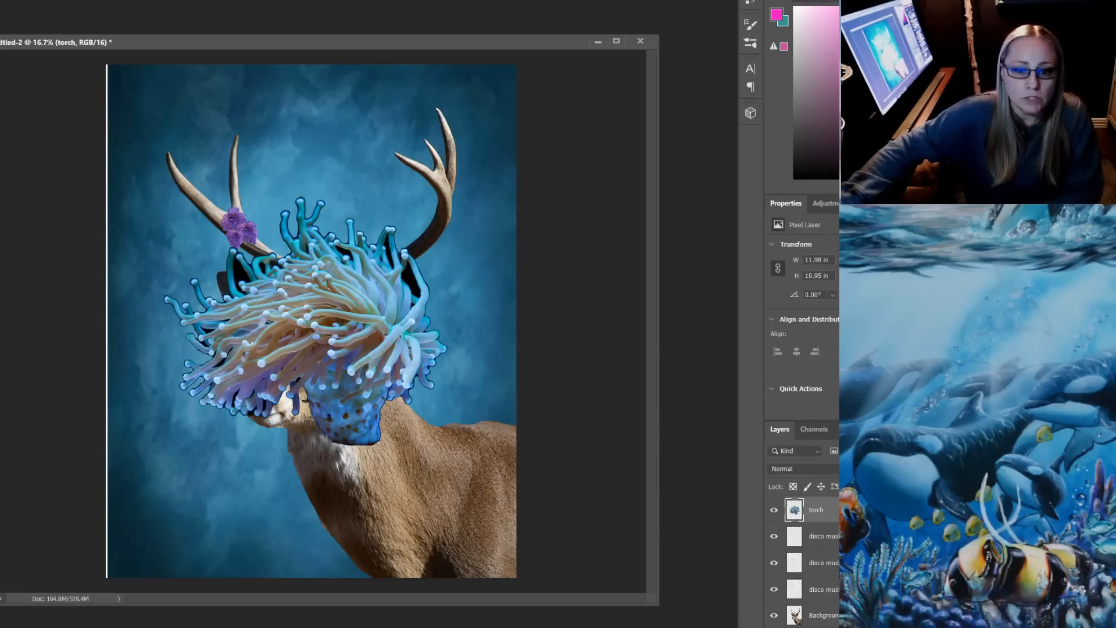
Delete the leftover black patches between the tentacles along the upper and upper-right edge of the torch coral
click(412, 284)
key(Delete)
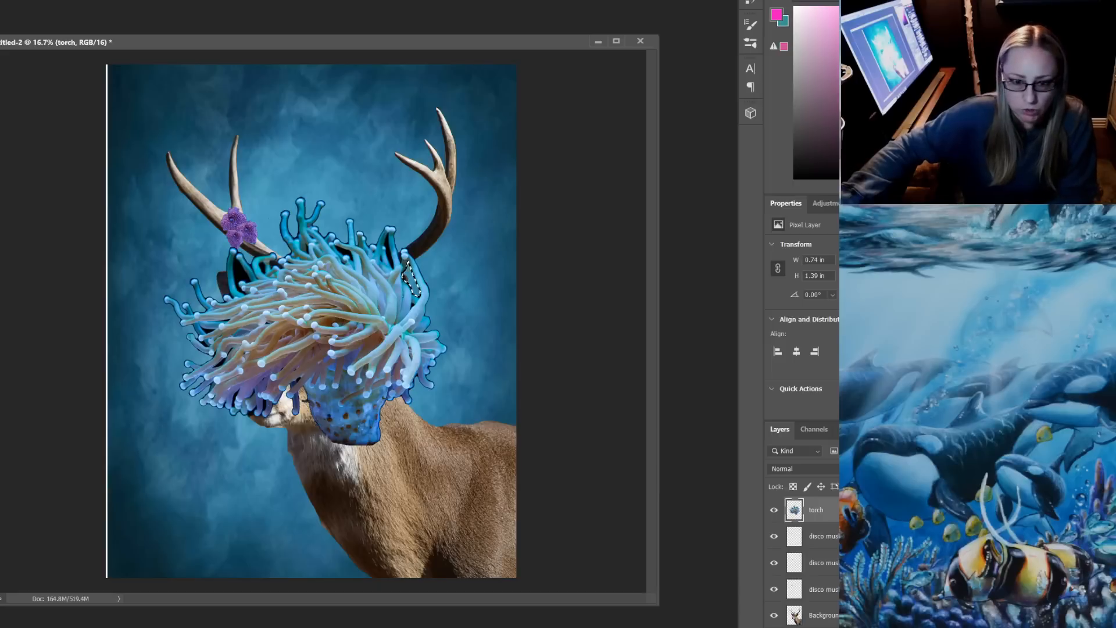
click(389, 251)
key(Delete)
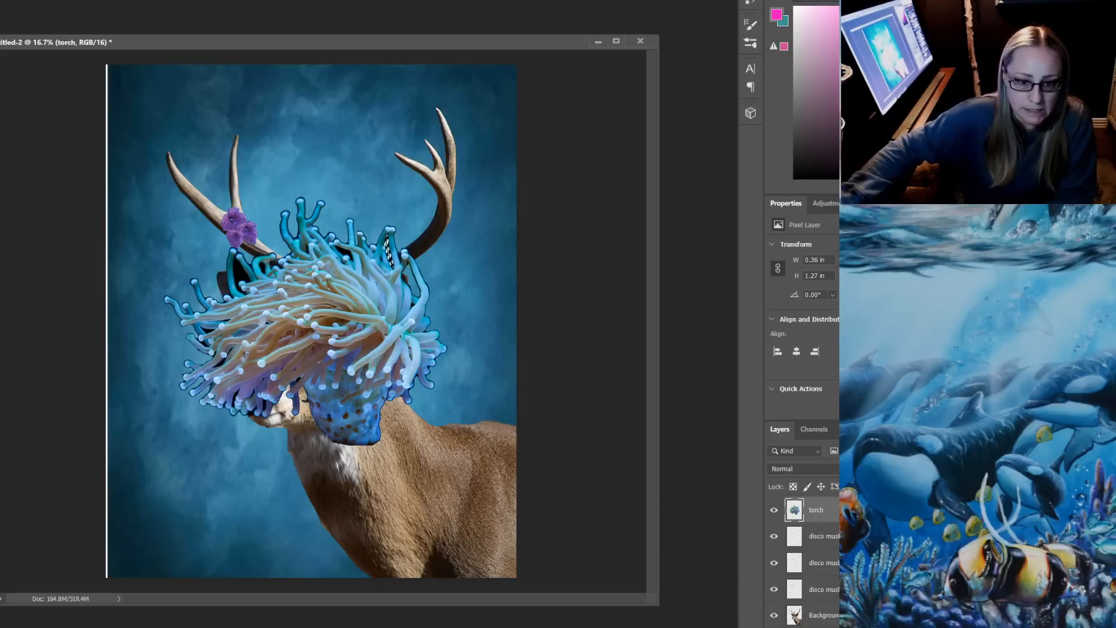
click(344, 252)
key(Delete)
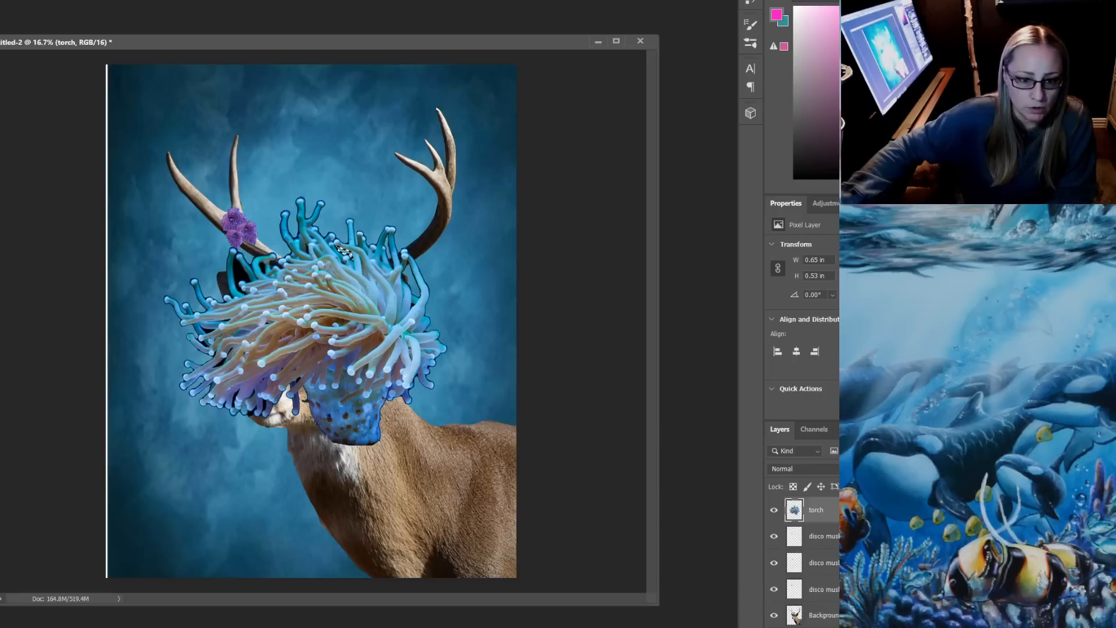
Remove the remaining black patches between the tentacles on the left side of the torch coral and clear the selection
click(261, 267)
key(Delete)
click(277, 267)
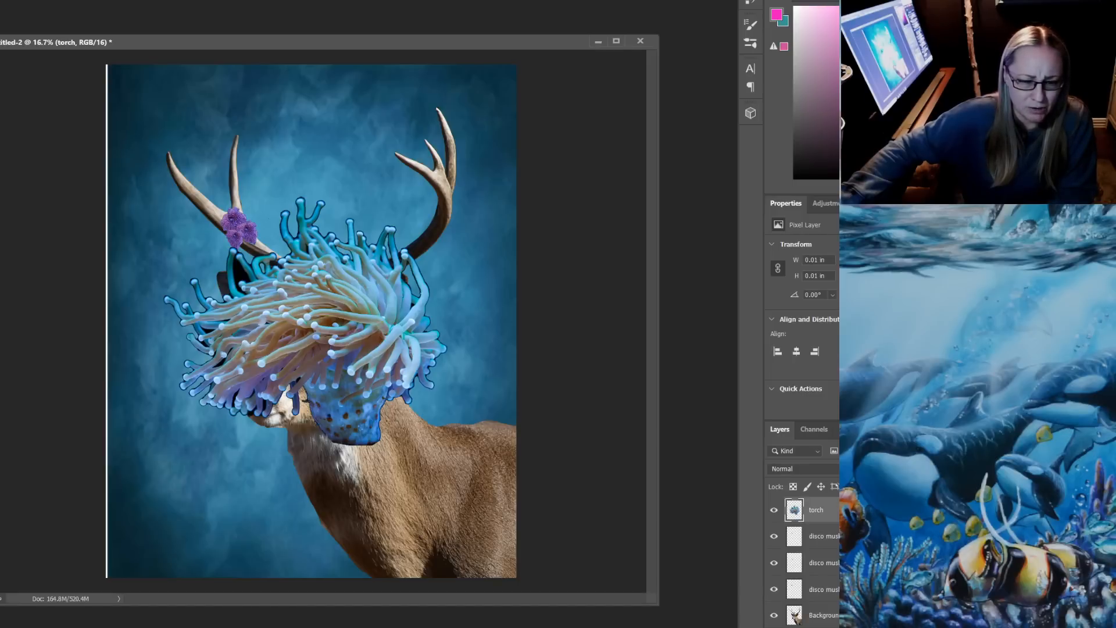
click(275, 263)
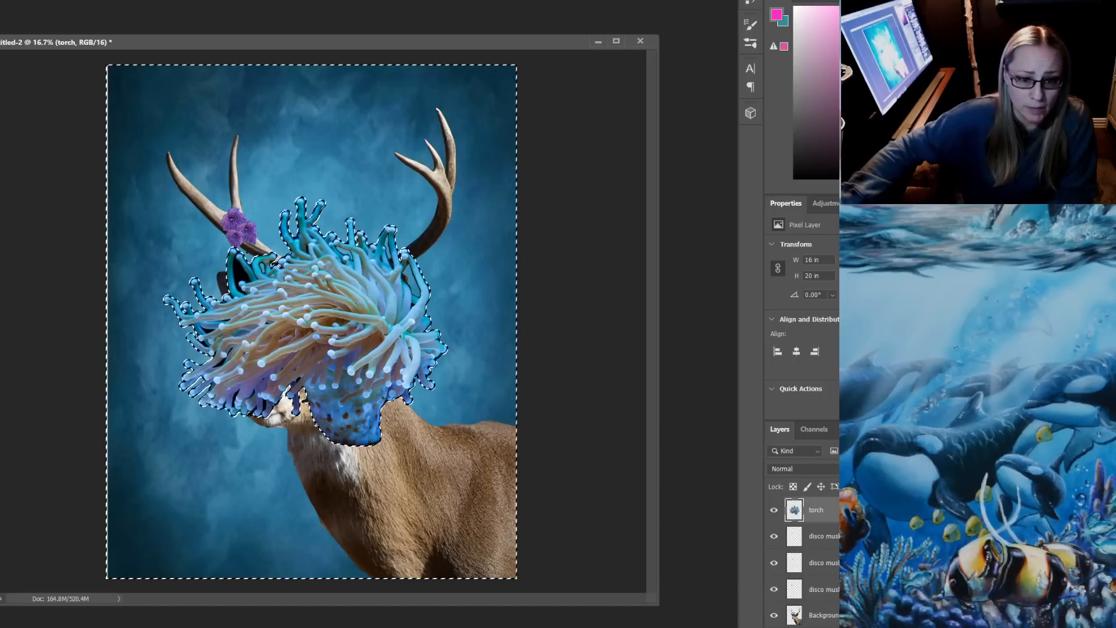
key(ctrl+z)
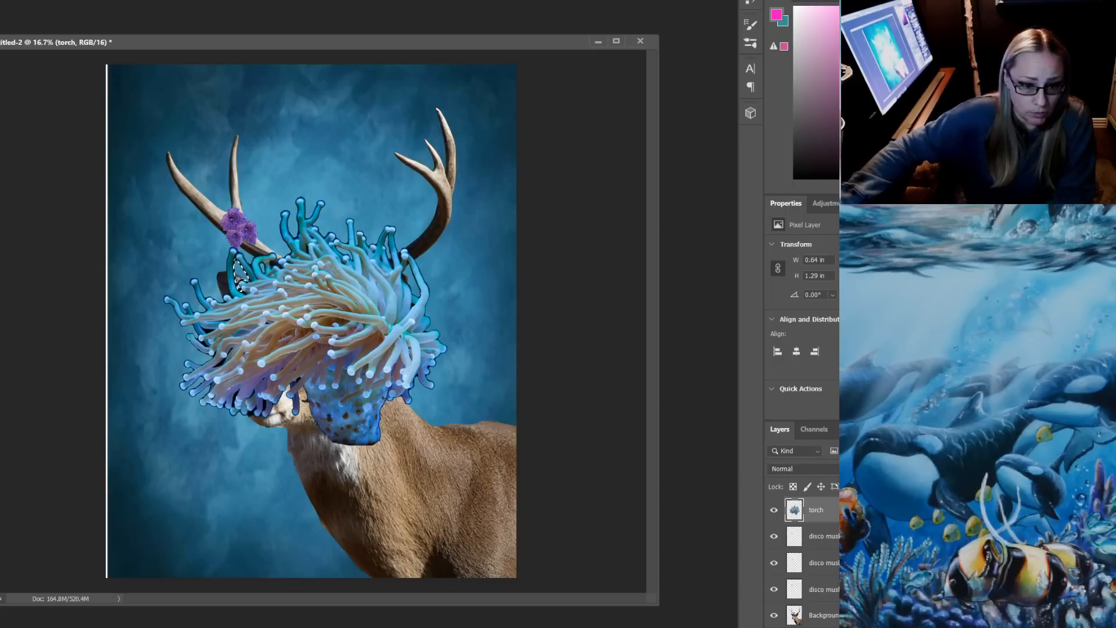
click(221, 363)
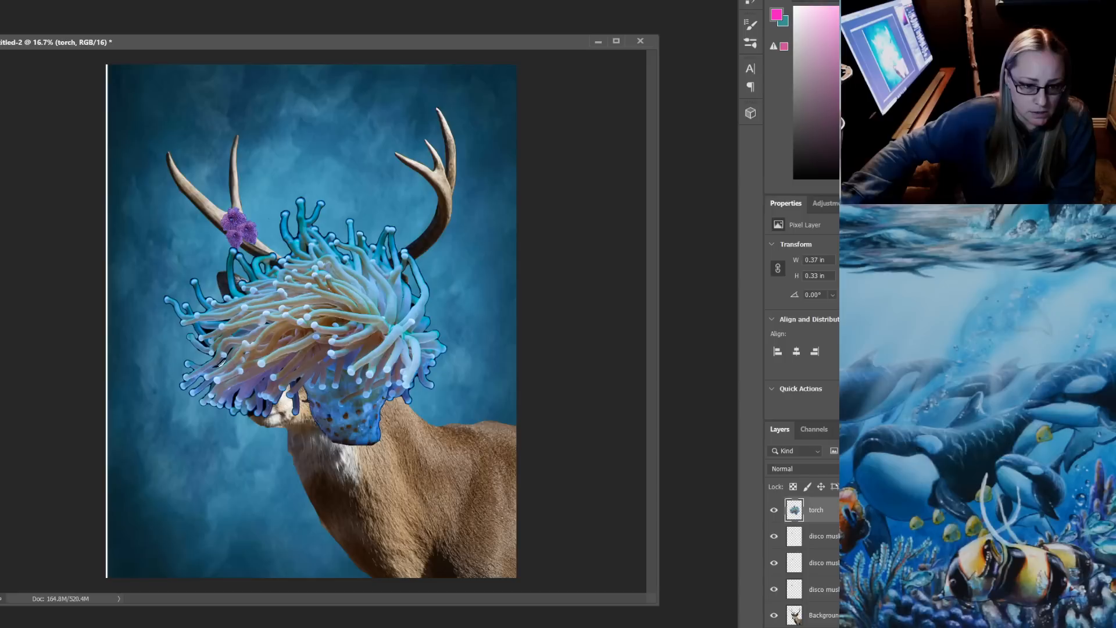
drag(221, 362, 221, 363)
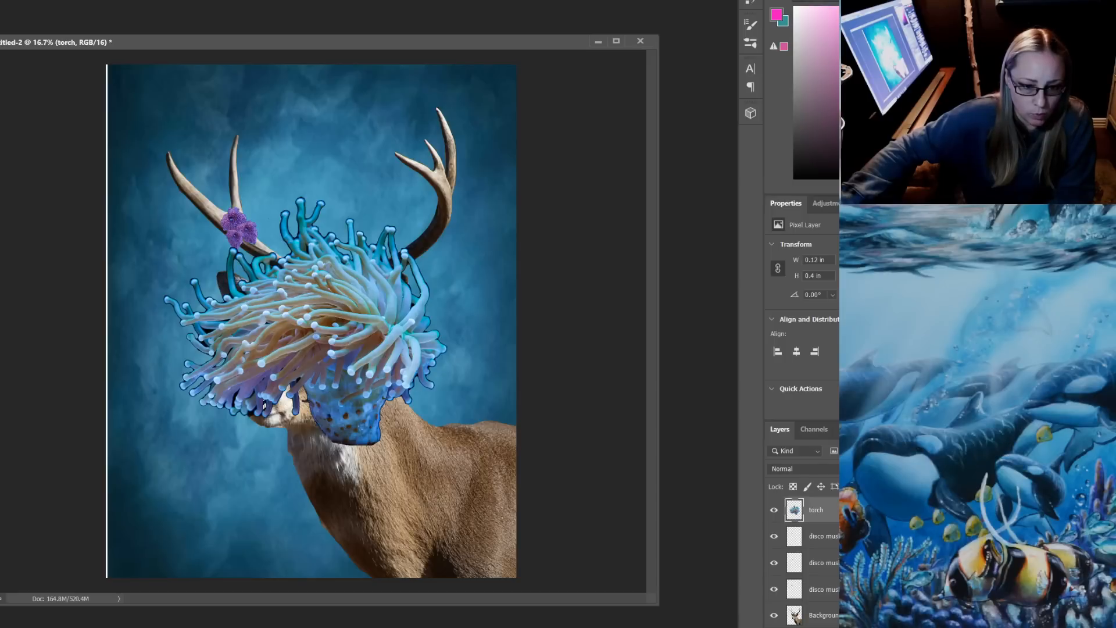
click(263, 405)
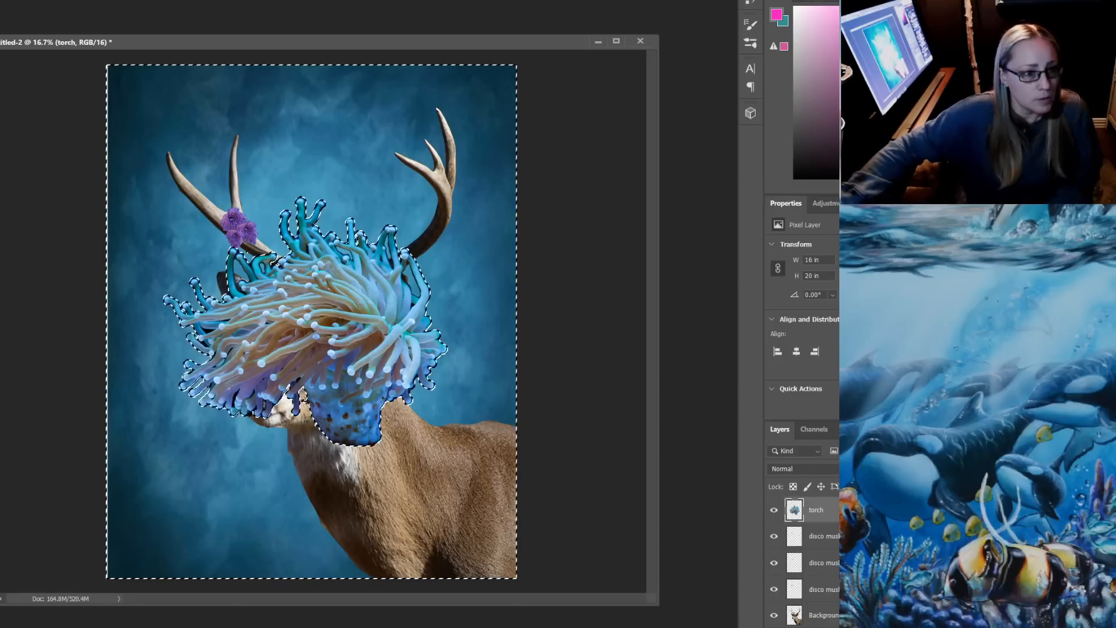
key(ctrl+d)
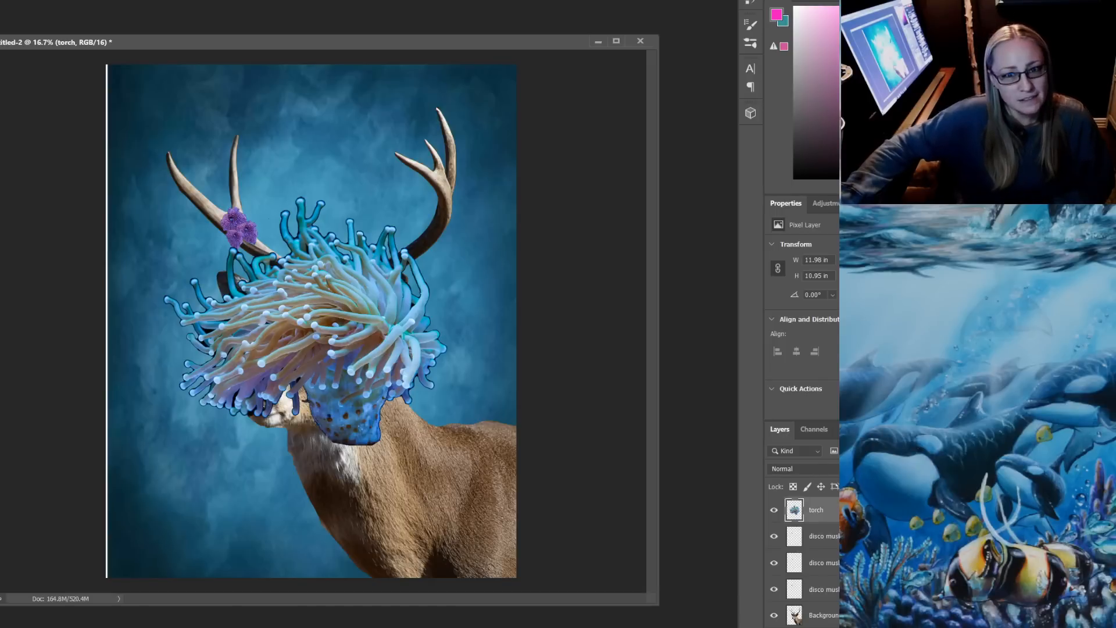
key(ctrl+t)
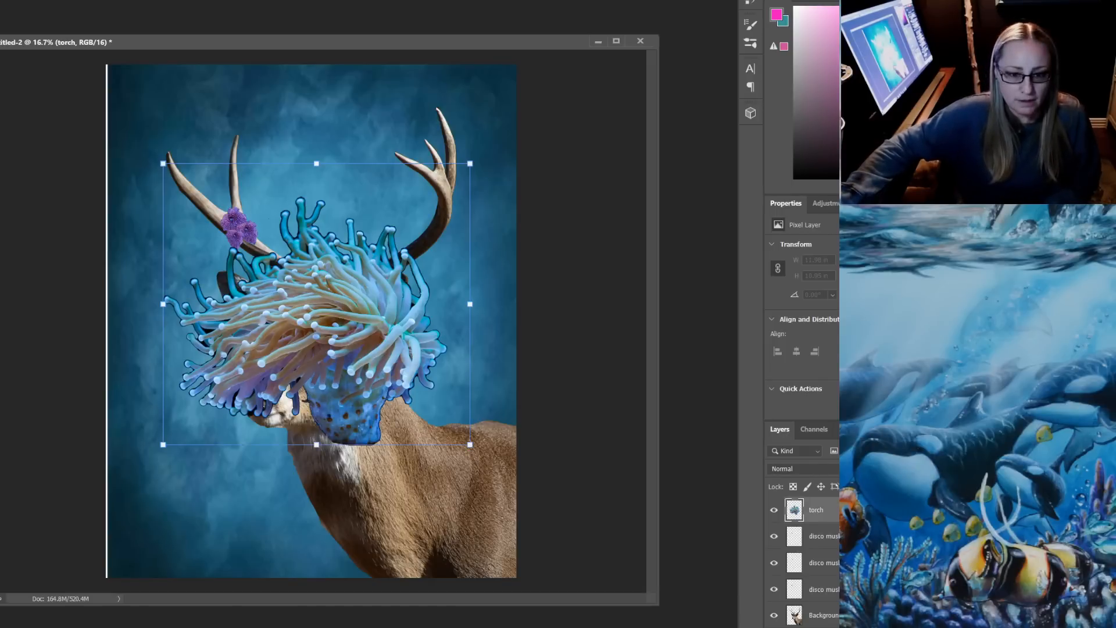
drag(163, 163, 222, 208)
key(Escape)
Scale the torch coral down to a small cluster and move it up beside the tines of the right antler
key(ctrl+t)
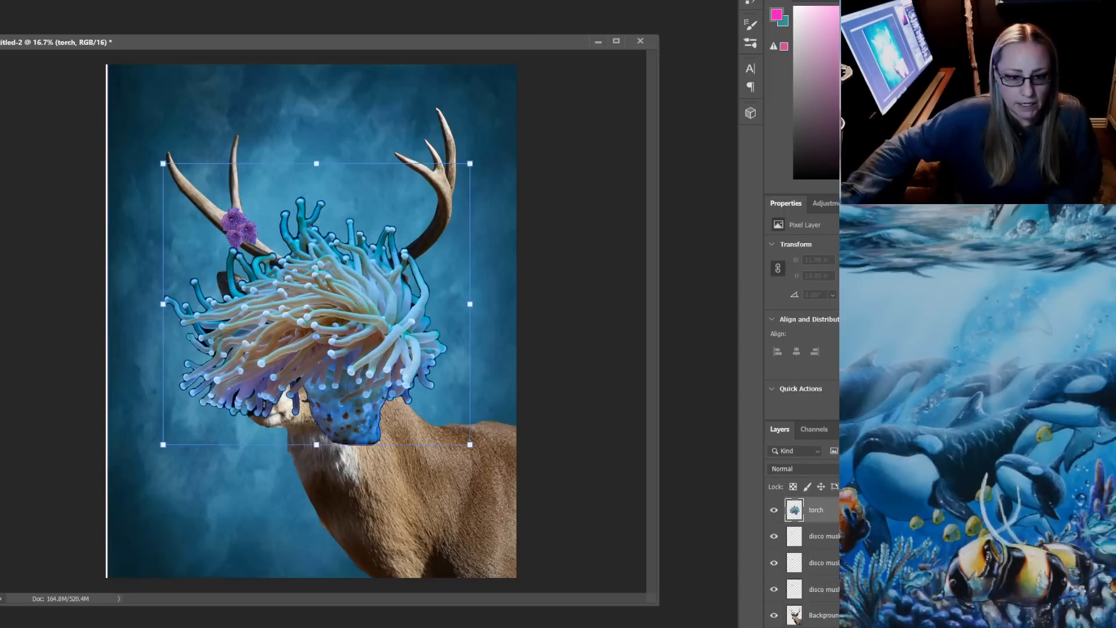
drag(163, 165, 294, 284)
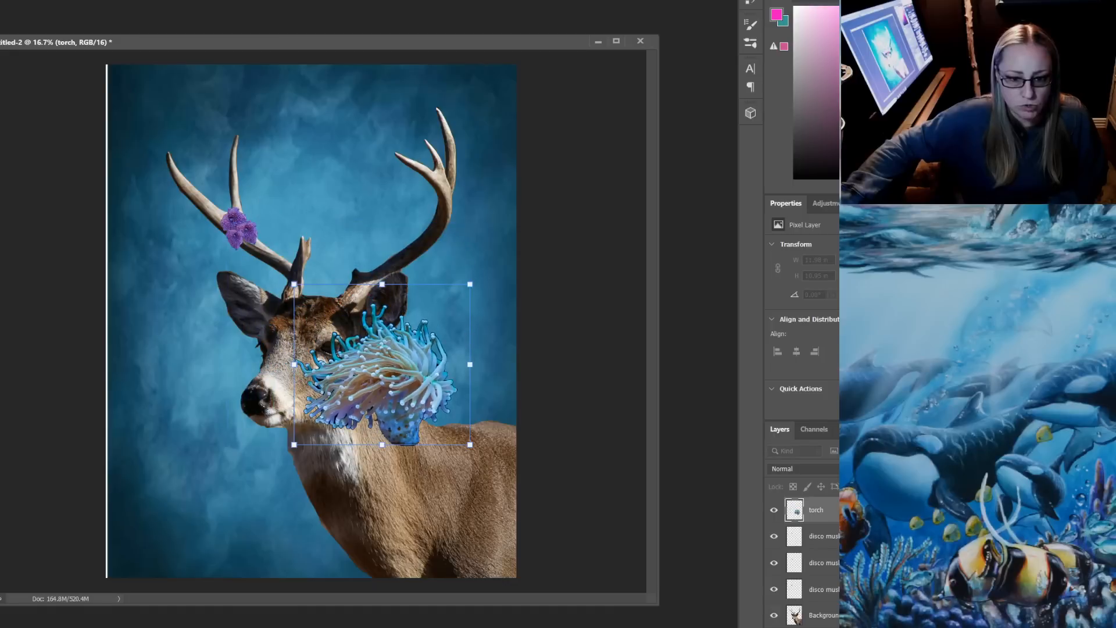
drag(389, 377, 389, 211)
drag(470, 117, 394, 187)
drag(340, 235, 388, 153)
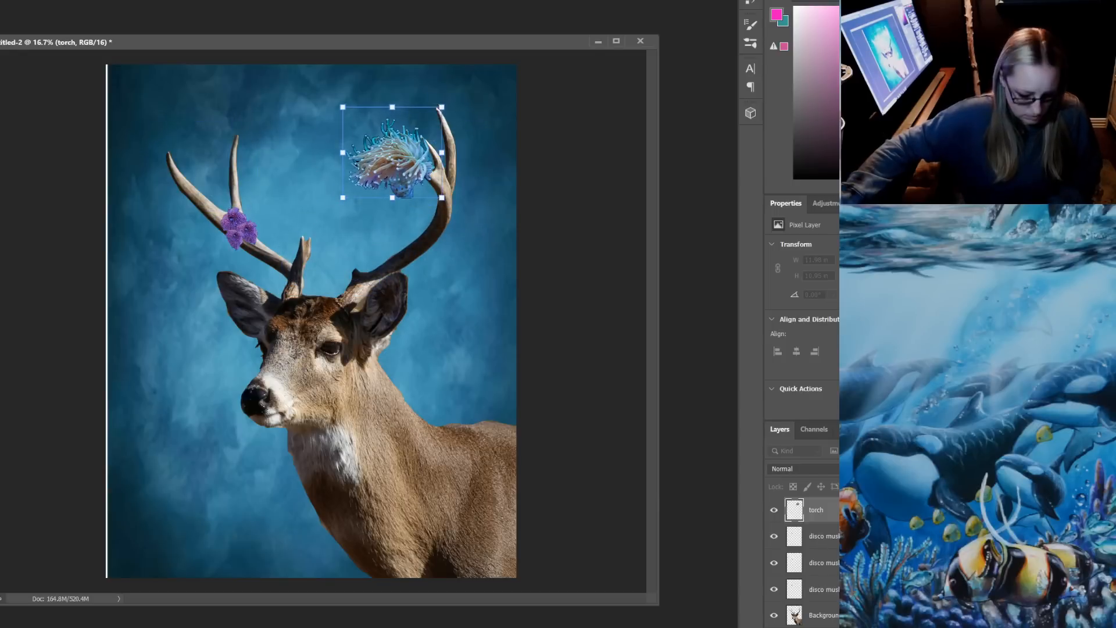
drag(442, 198, 398, 151)
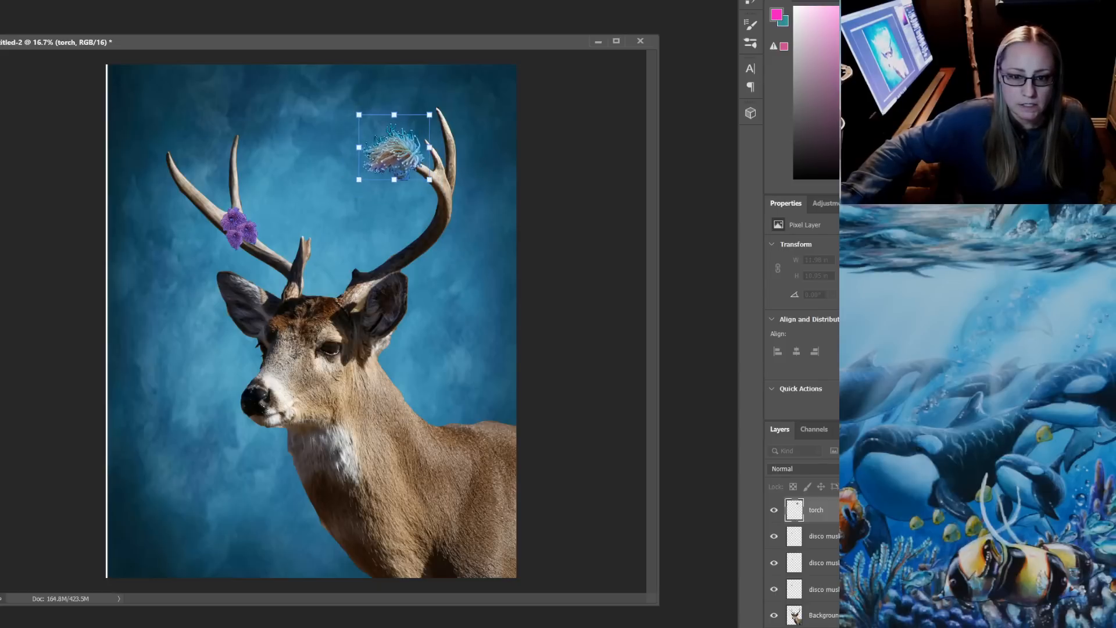
Rotate the torch coral counterclockwise and seat it against the inner curve of the right antler, about 2.55 by 3.16 in overall
drag(294, 137, 288, 200)
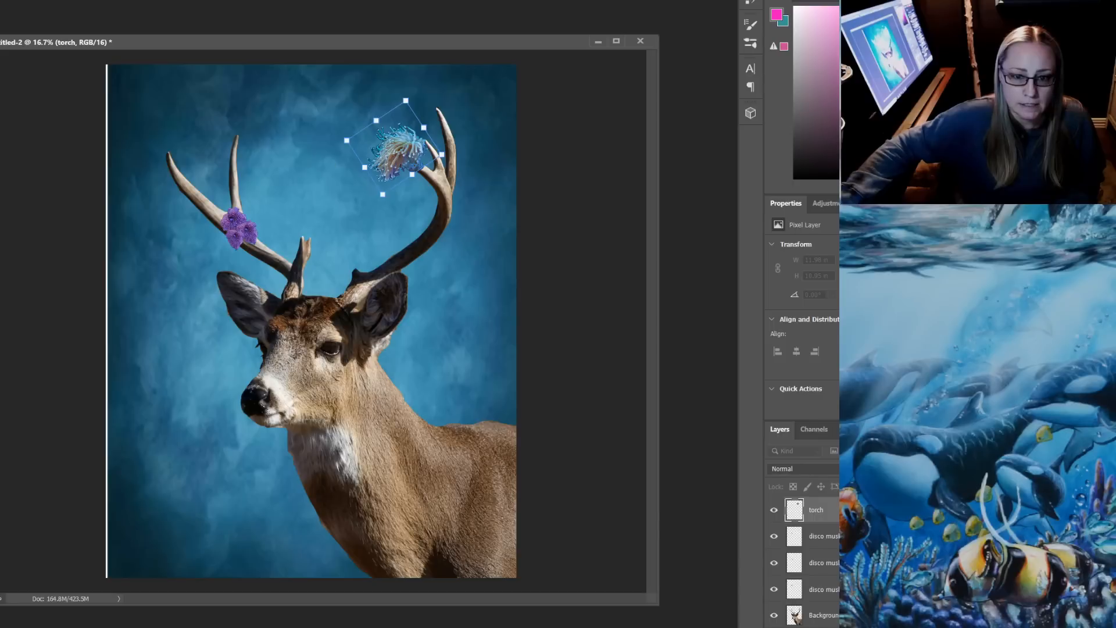
drag(395, 149, 412, 208)
key(Return)
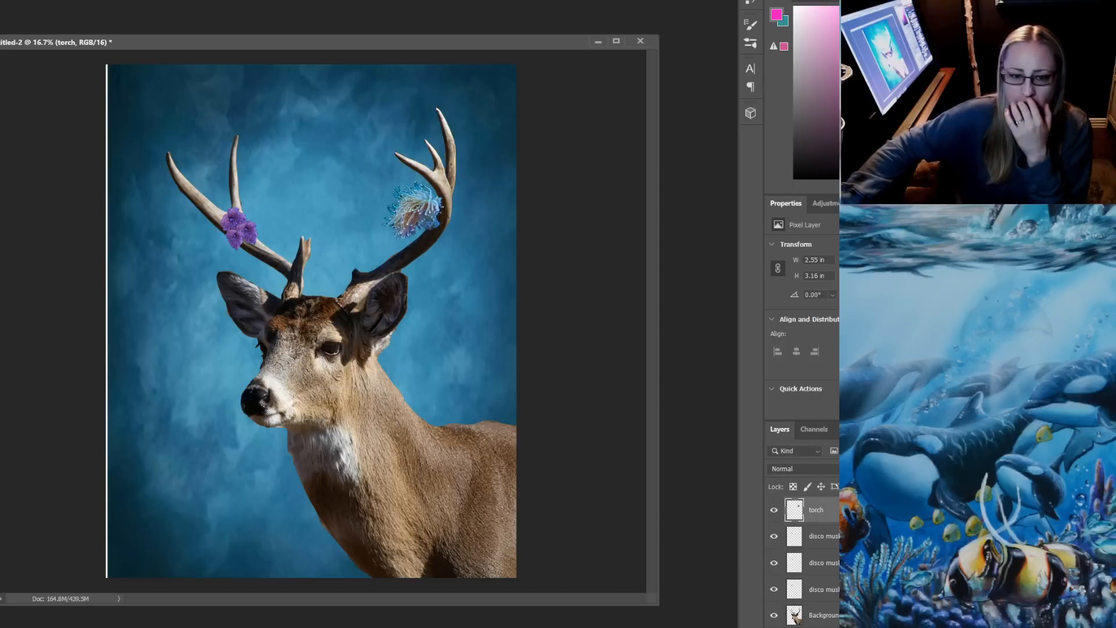
mouse_move(413, 208)
mouse_down()
mouse_move(269, 282)
mouse_move(381, 256)
mouse_move(420, 201)
mouse_move(412, 214)
mouse_up()
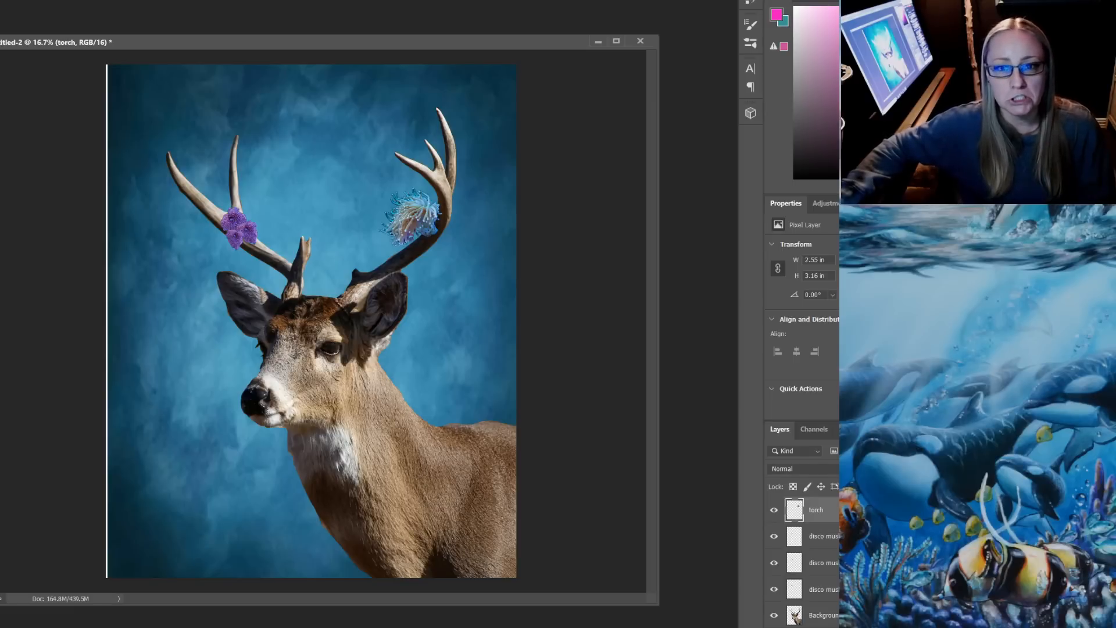
drag(437, 201, 443, 204)
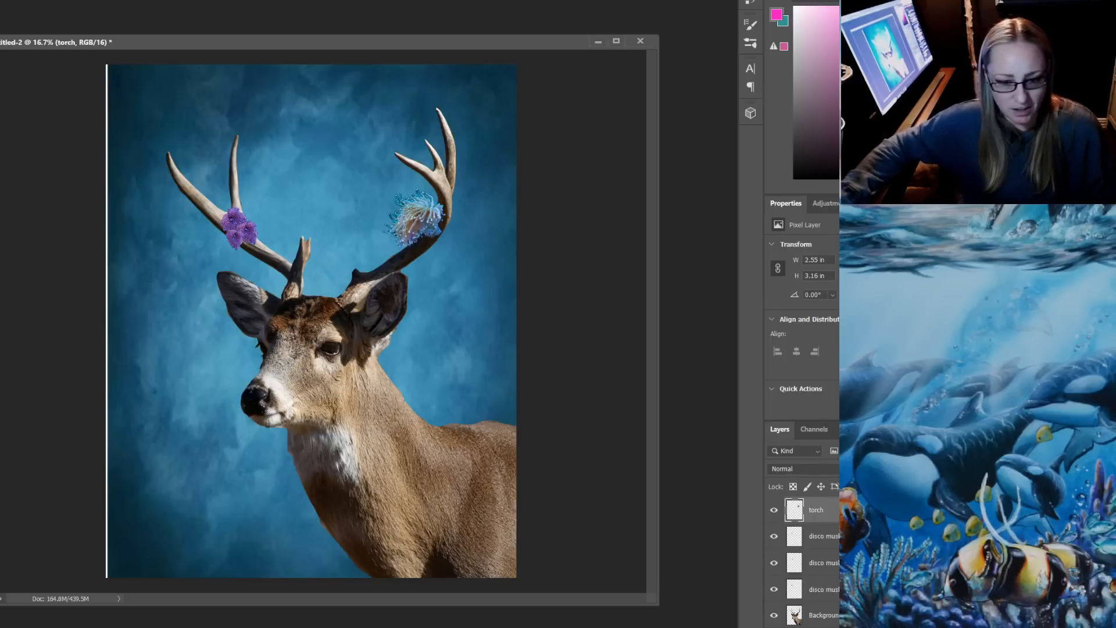
Switch to File Explorer and place the branching coral image IMG_5413 from the PATREON $5 folder into the deer document
key(alt+Tab)
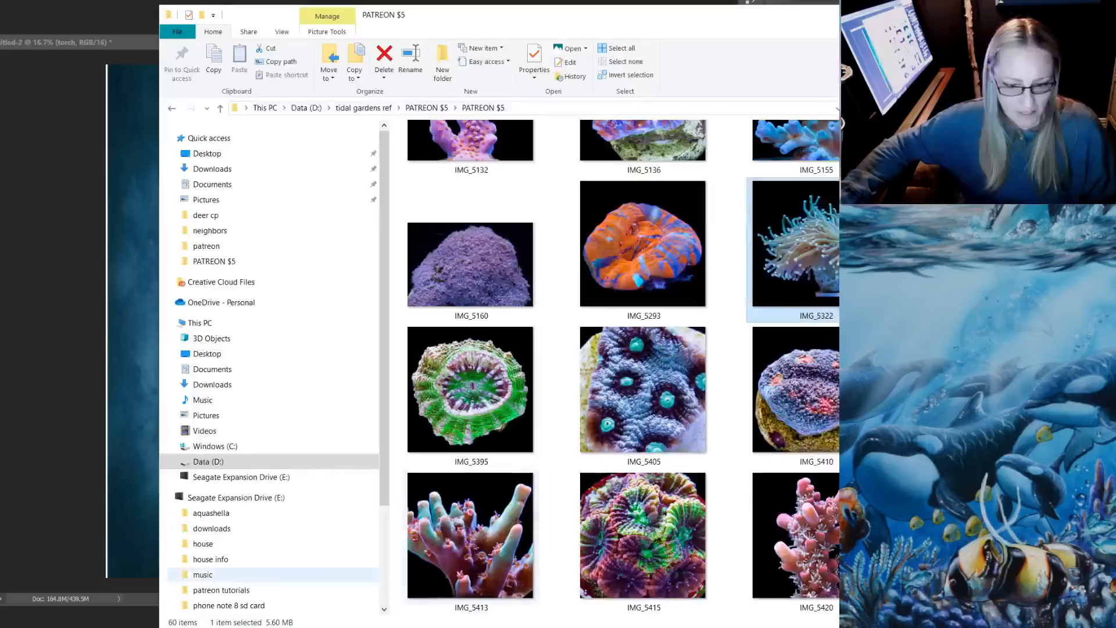
scroll(644, 396, down, 2)
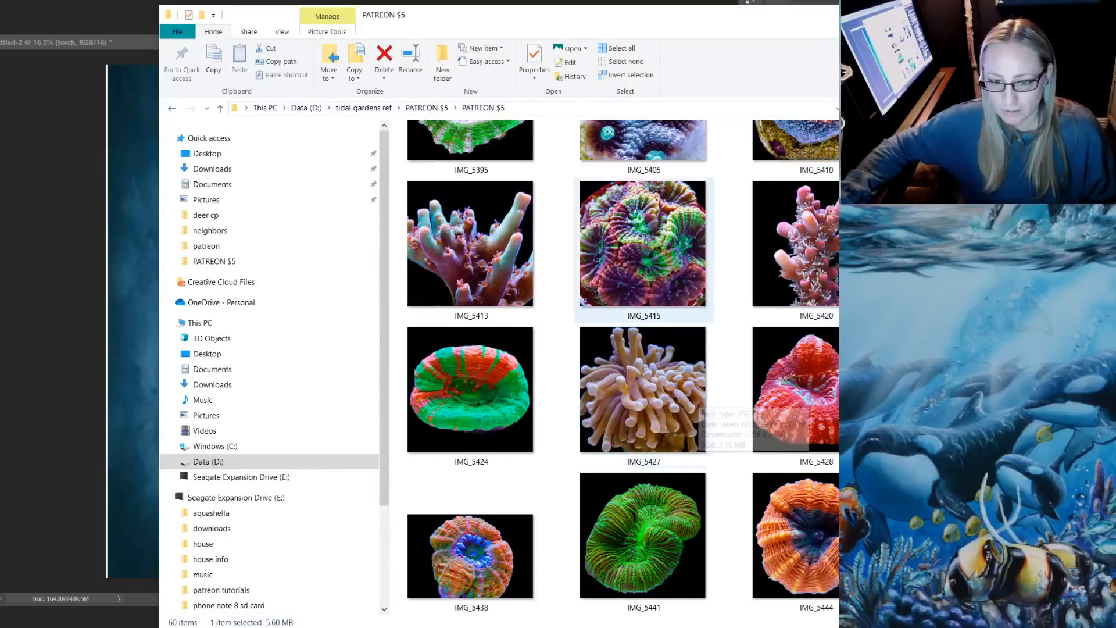
click(487, 243)
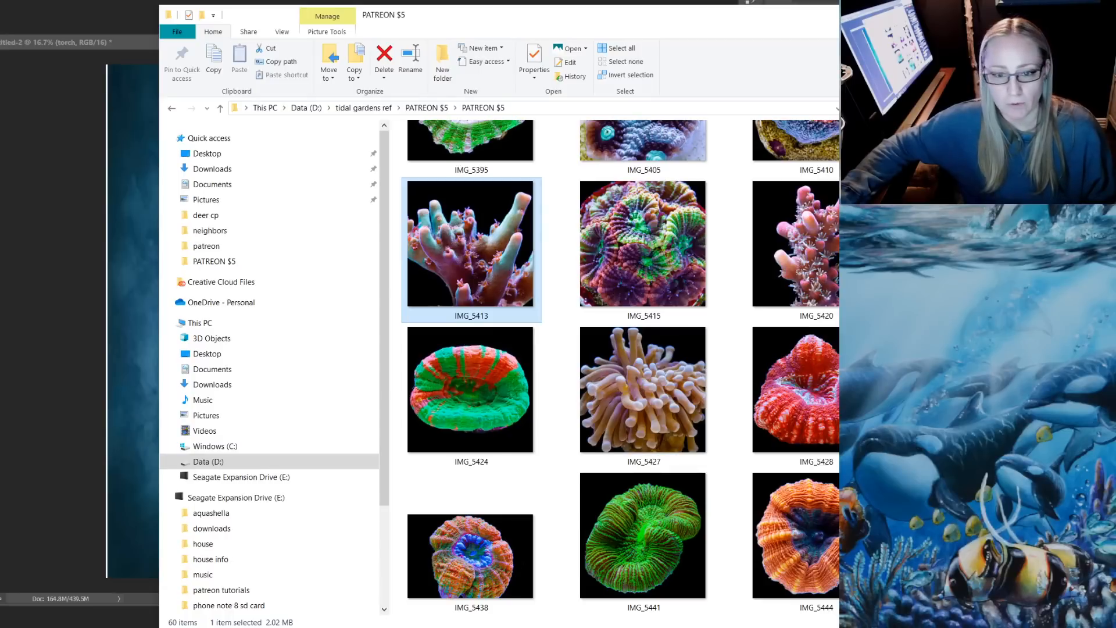
drag(487, 243, 116, 262)
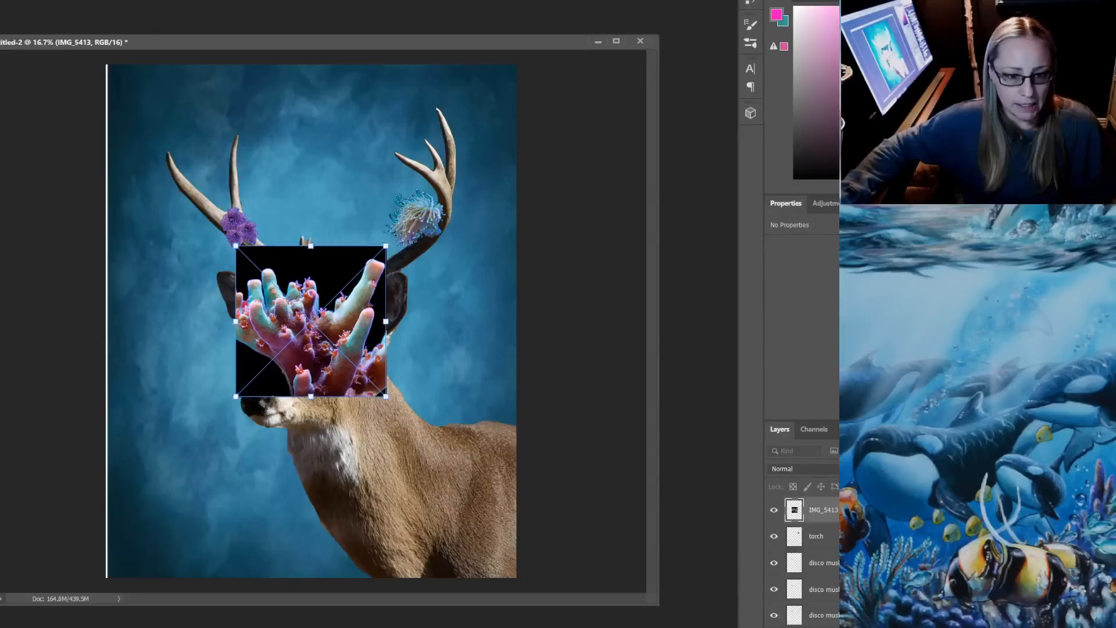
key(Return)
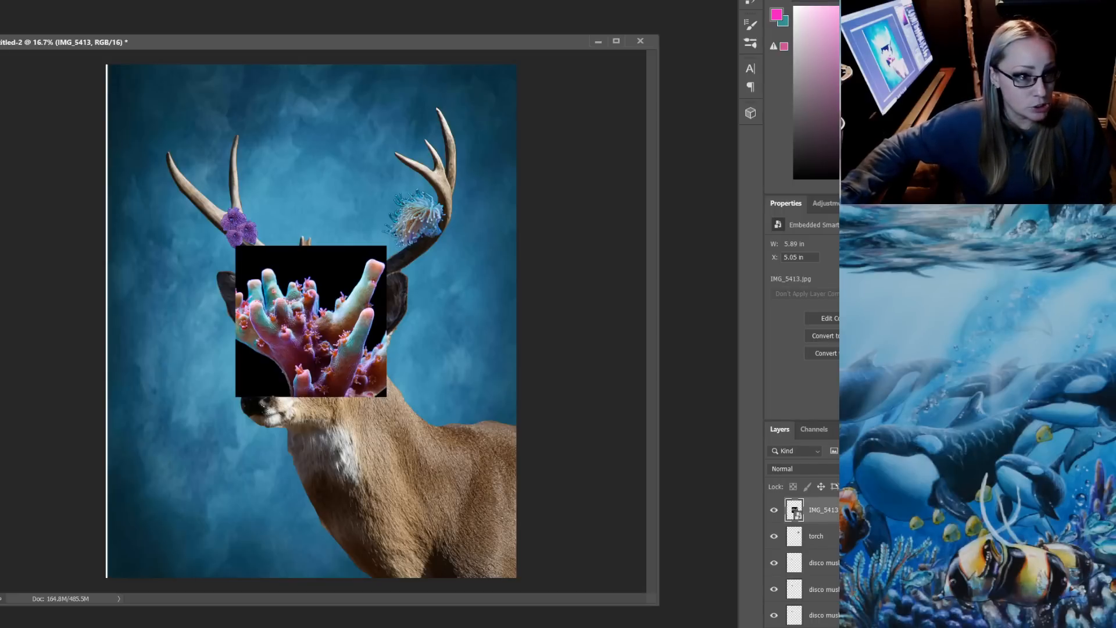
Rasterize the IMG_5413 layer, delete the black background above and beside the coral and in its lower corners, and clear the selection
click(334, 268)
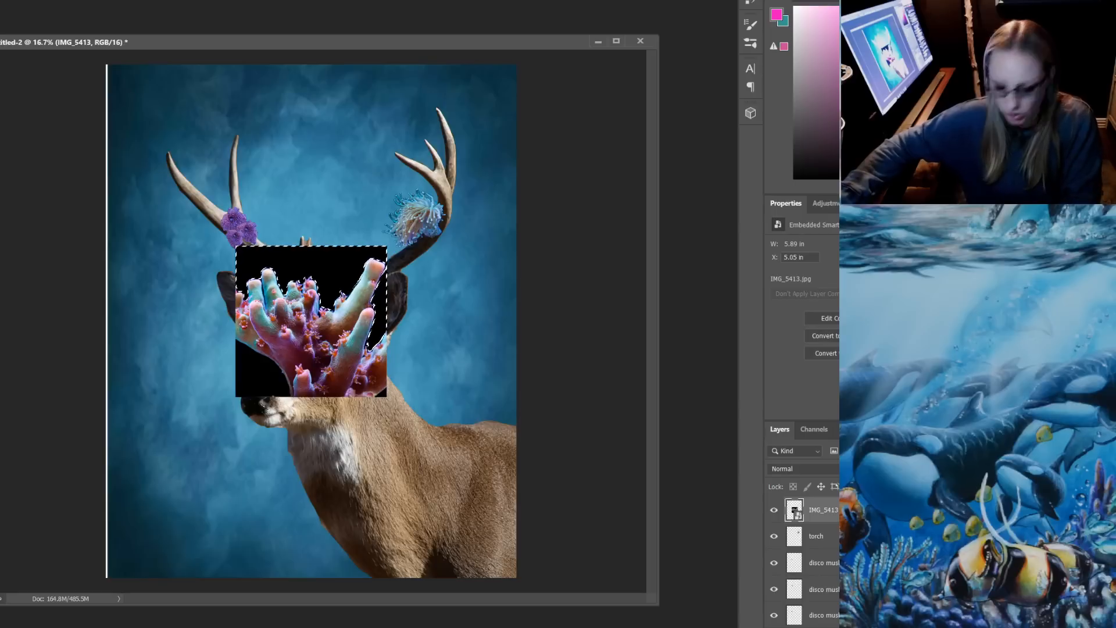
key(Delete)
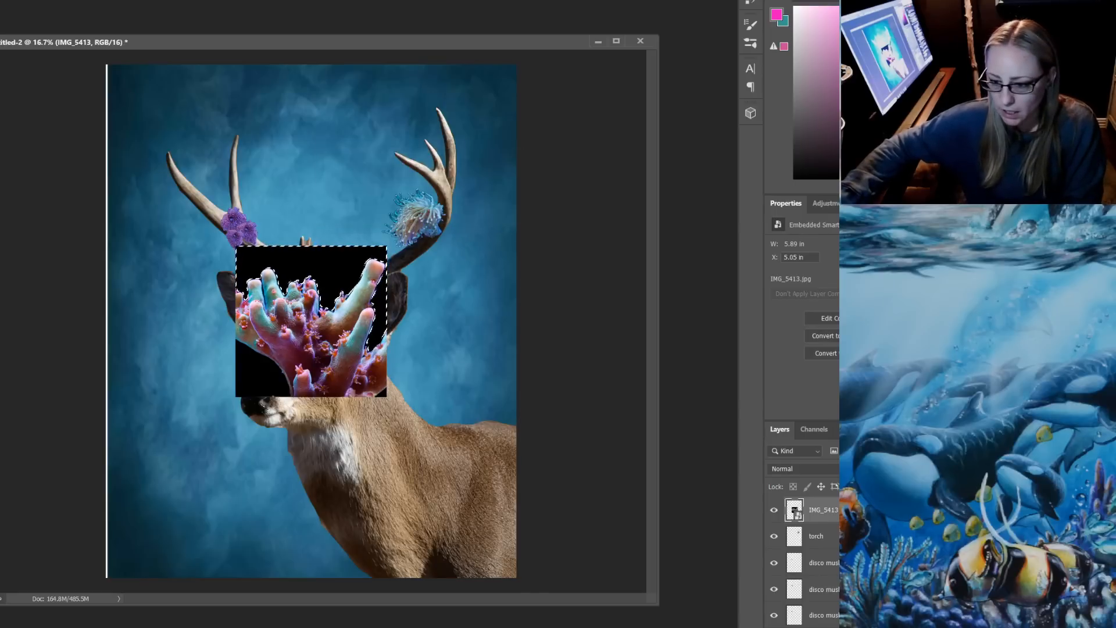
key(Return)
key(Delete)
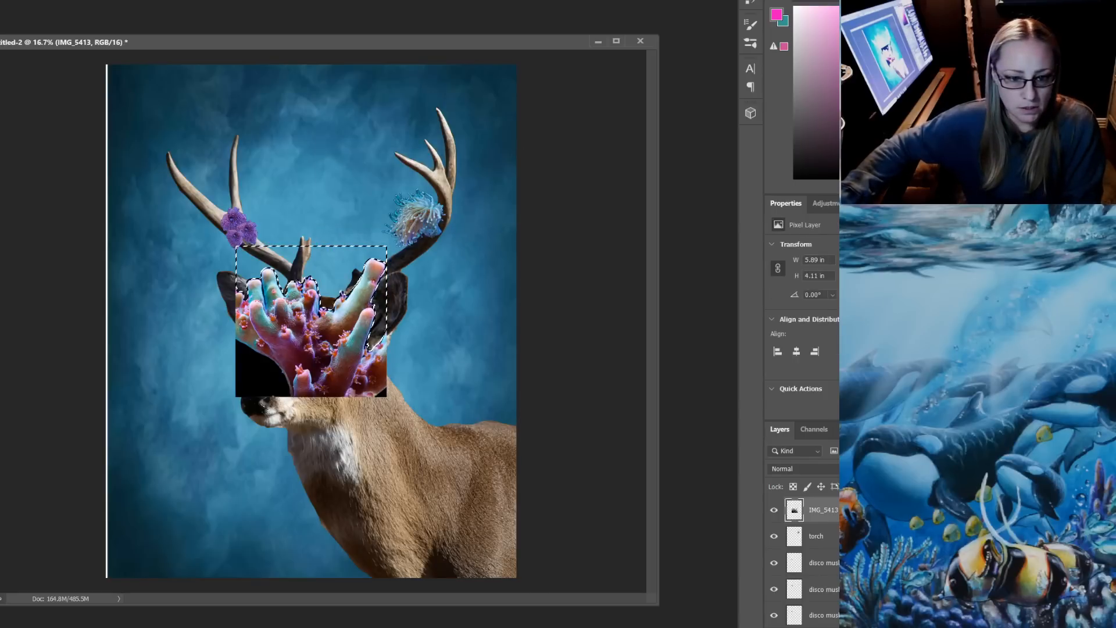
click(256, 378)
key(Delete)
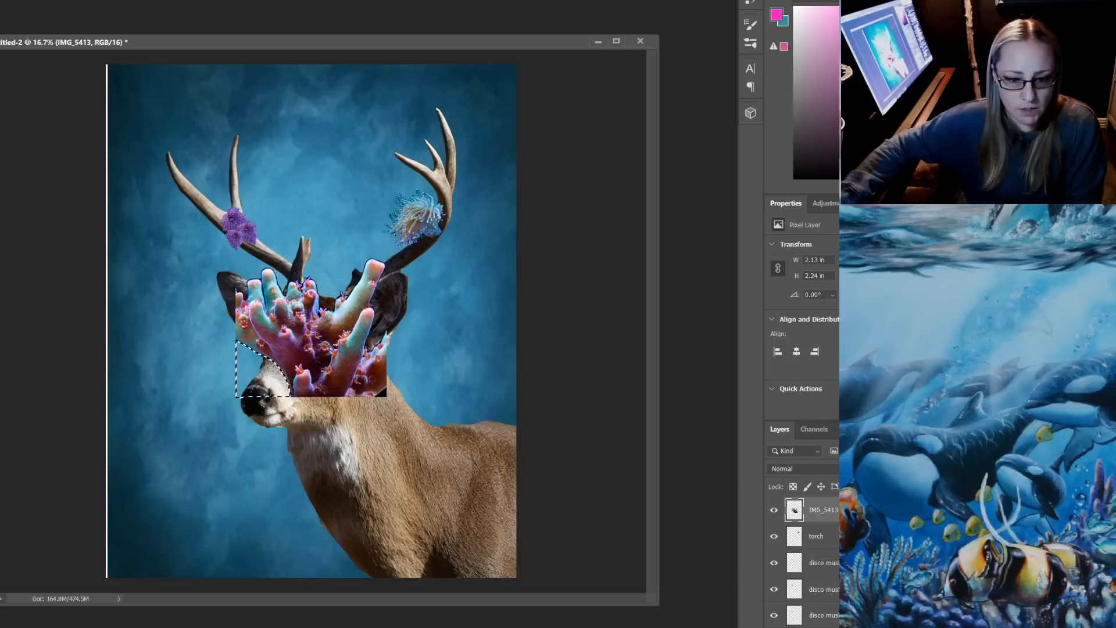
click(382, 394)
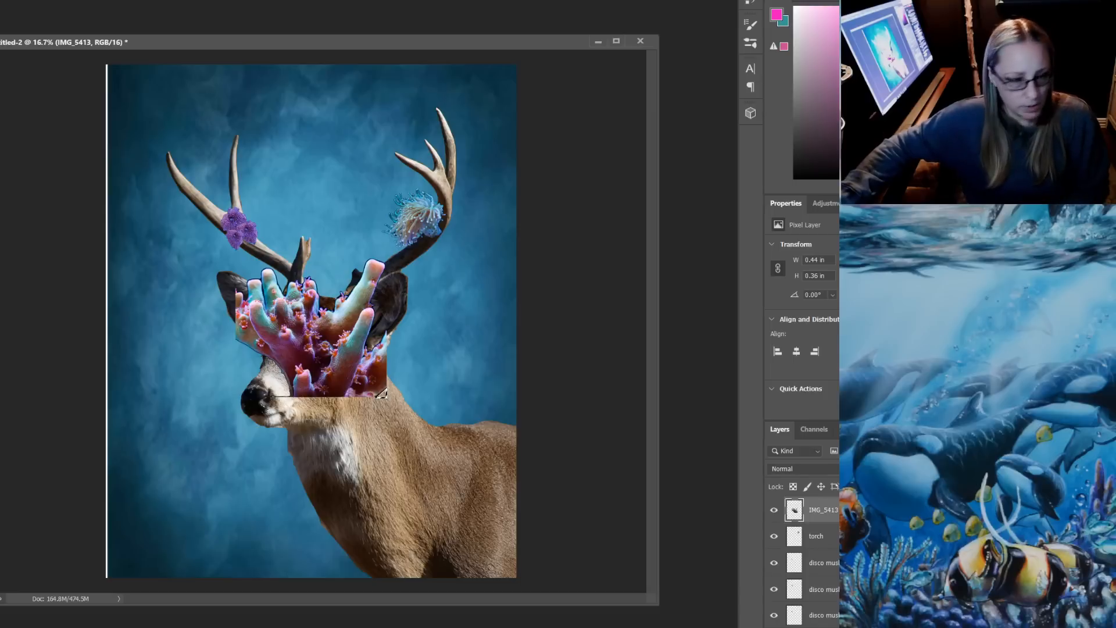
key(ctrl+d)
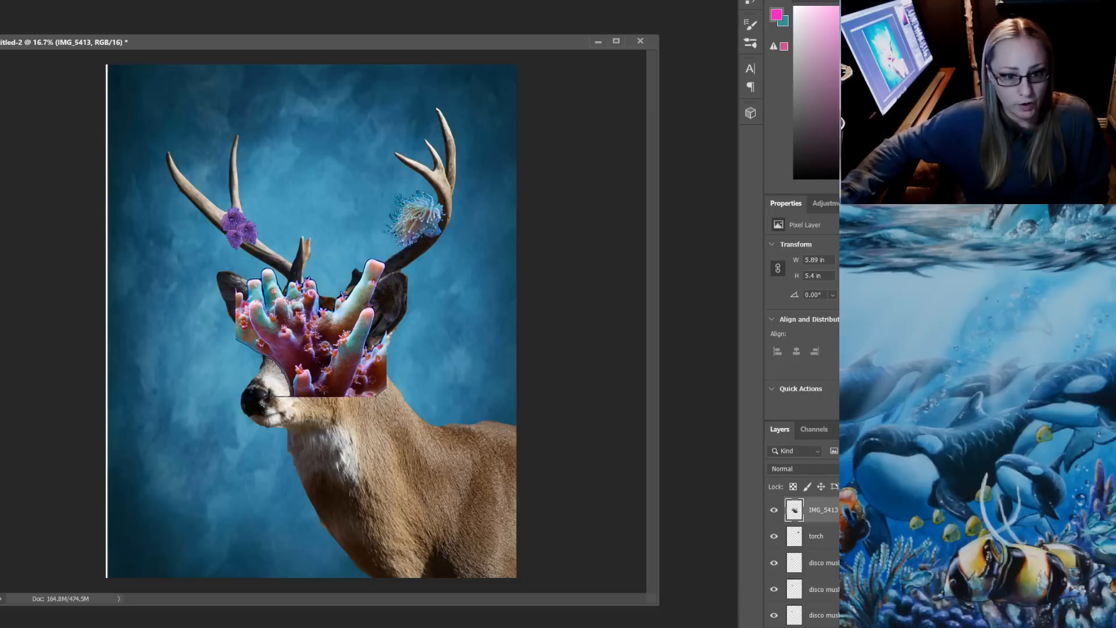
Scale the branching coral down to about 1.68 by 1.6 in, tilt it, and set it on the left antler beside the purple disco mushrooms
key(ctrl+t)
drag(223, 247, 266, 236)
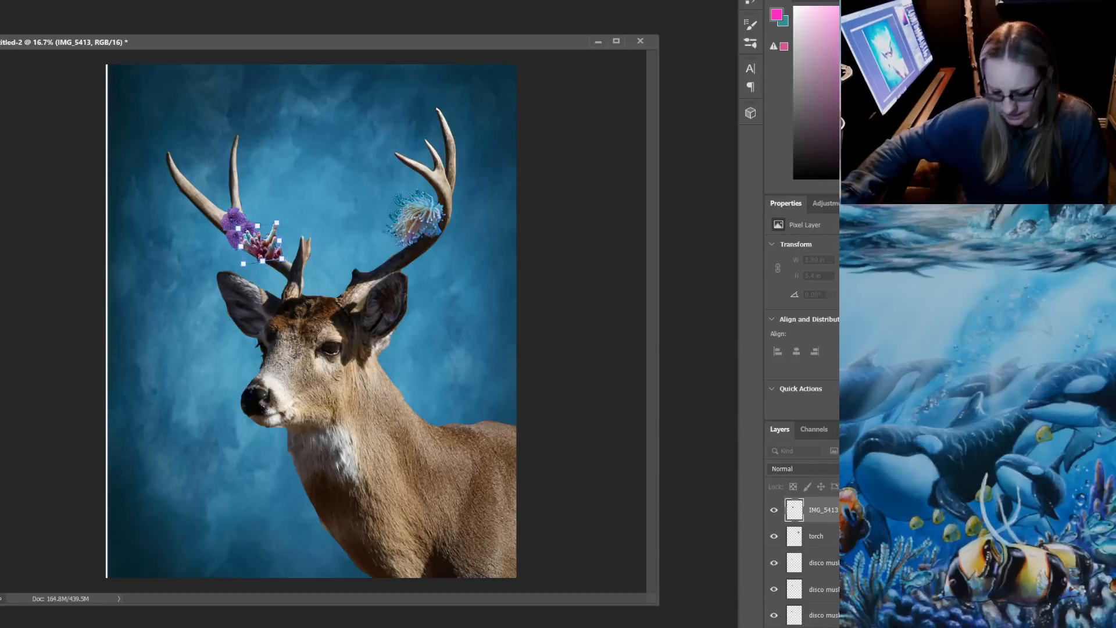
key(Return)
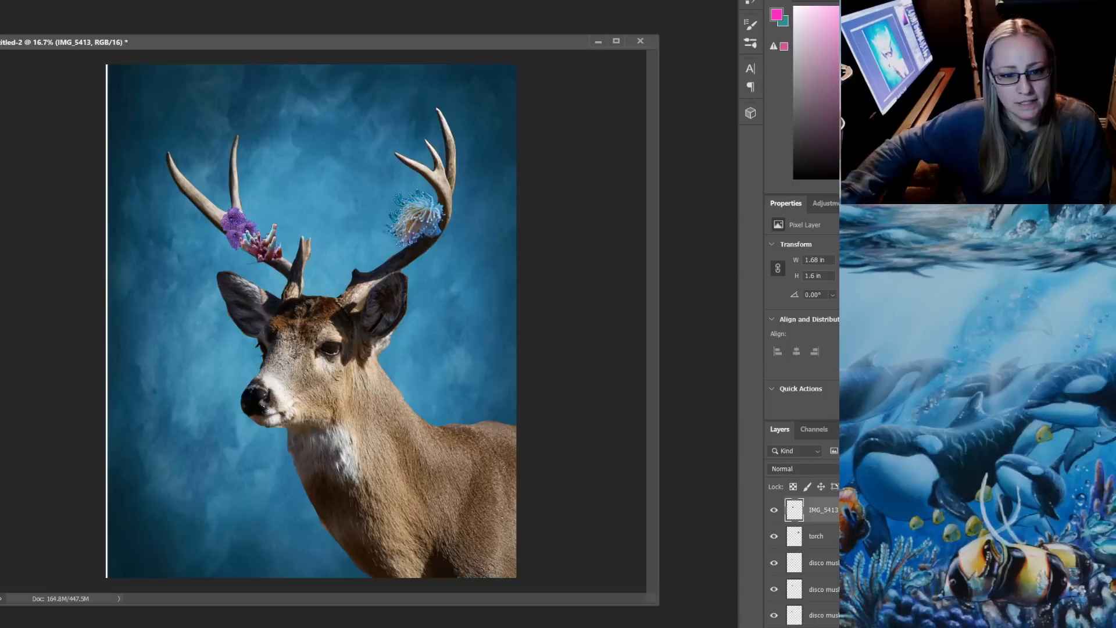
mouse_move(264, 239)
mouse_down()
mouse_move(297, 242)
mouse_move(294, 265)
mouse_move(268, 225)
mouse_up()
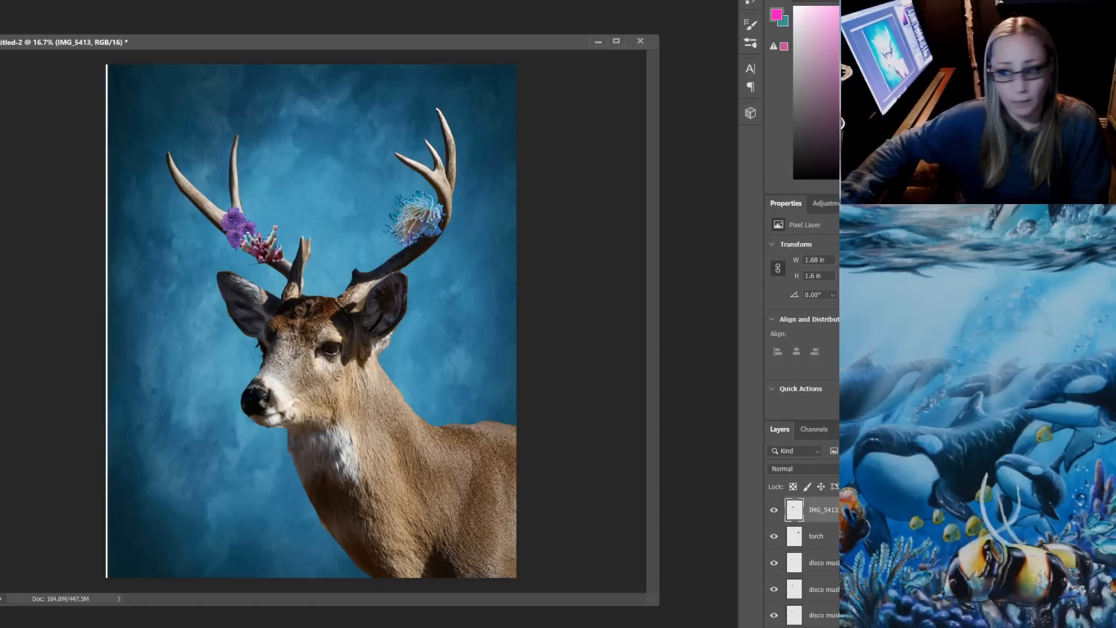
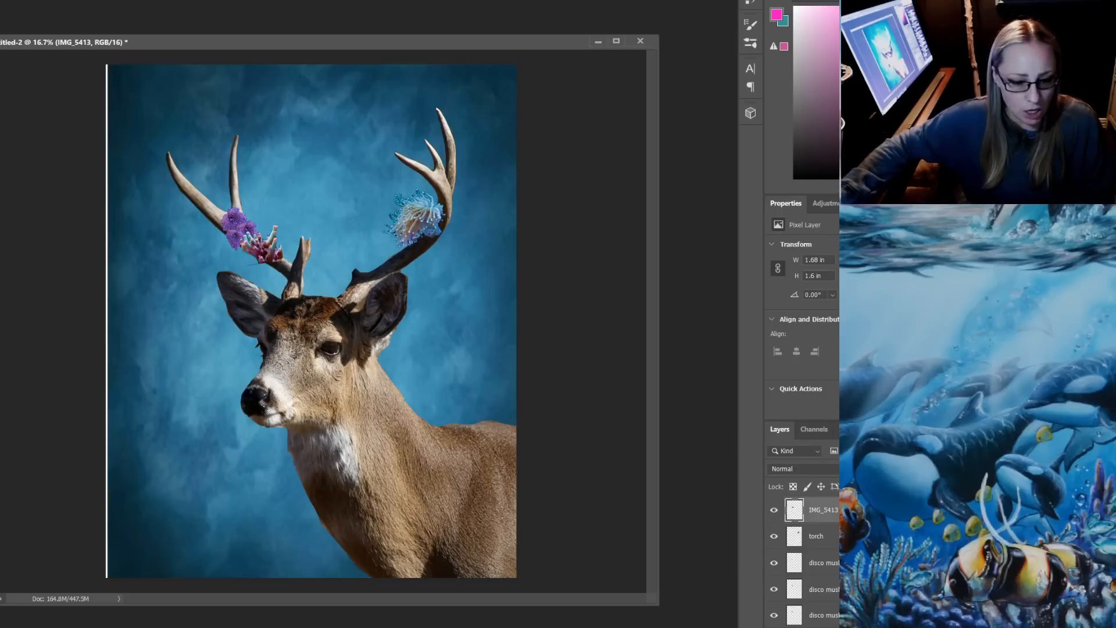
Switch to File Explorer and place the pink coral image IMG_5420 from the PATREON $5 folder into the deer document
key(alt+Tab)
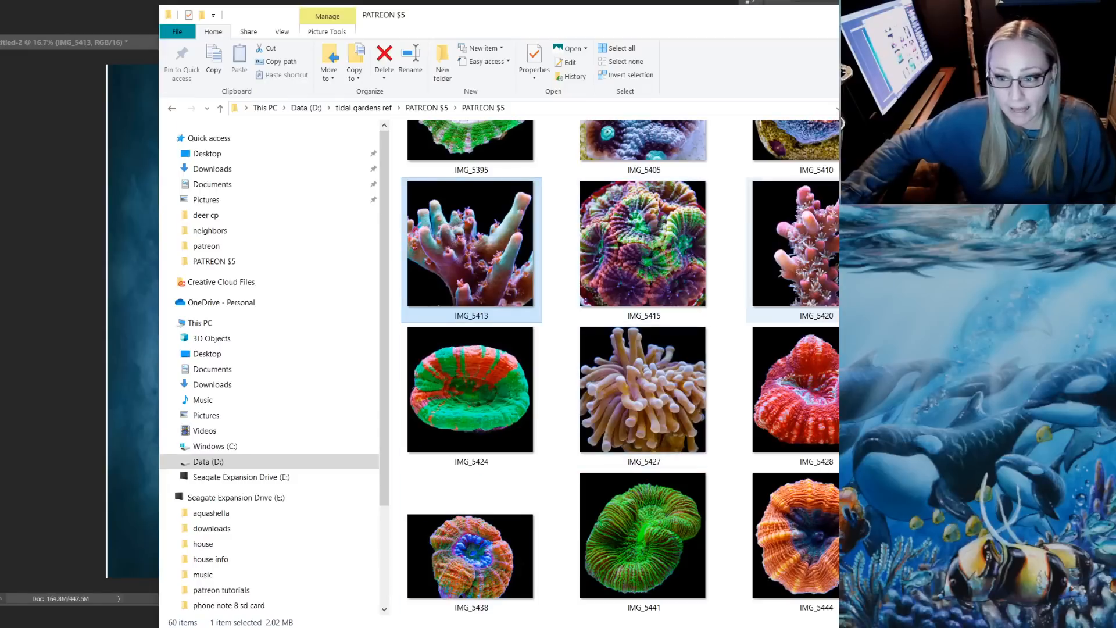
drag(470, 245, 104, 261)
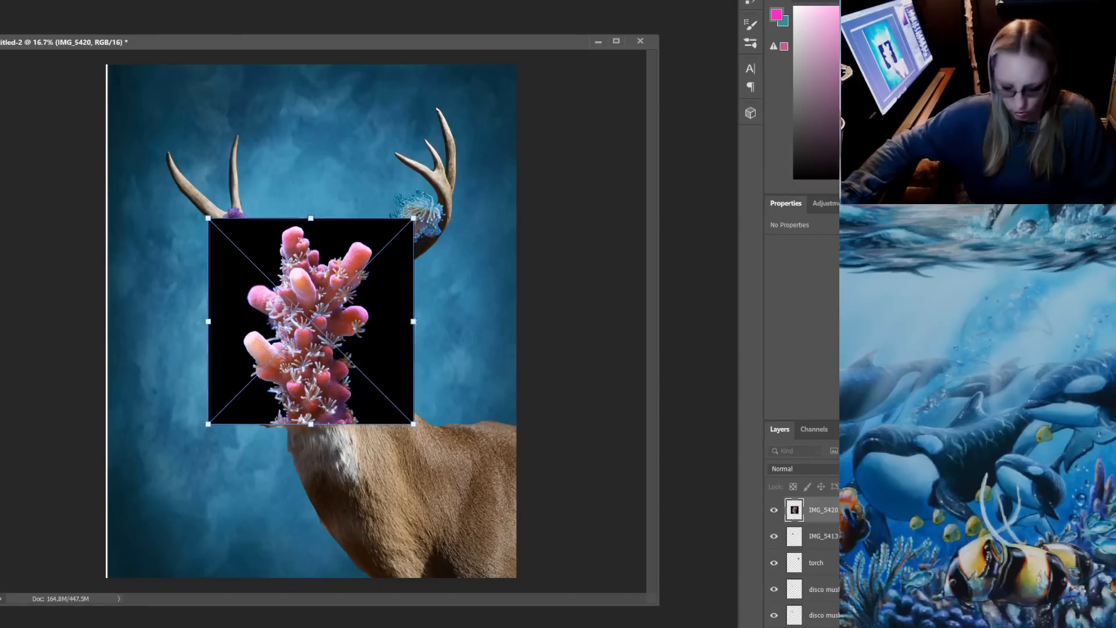
key(Return)
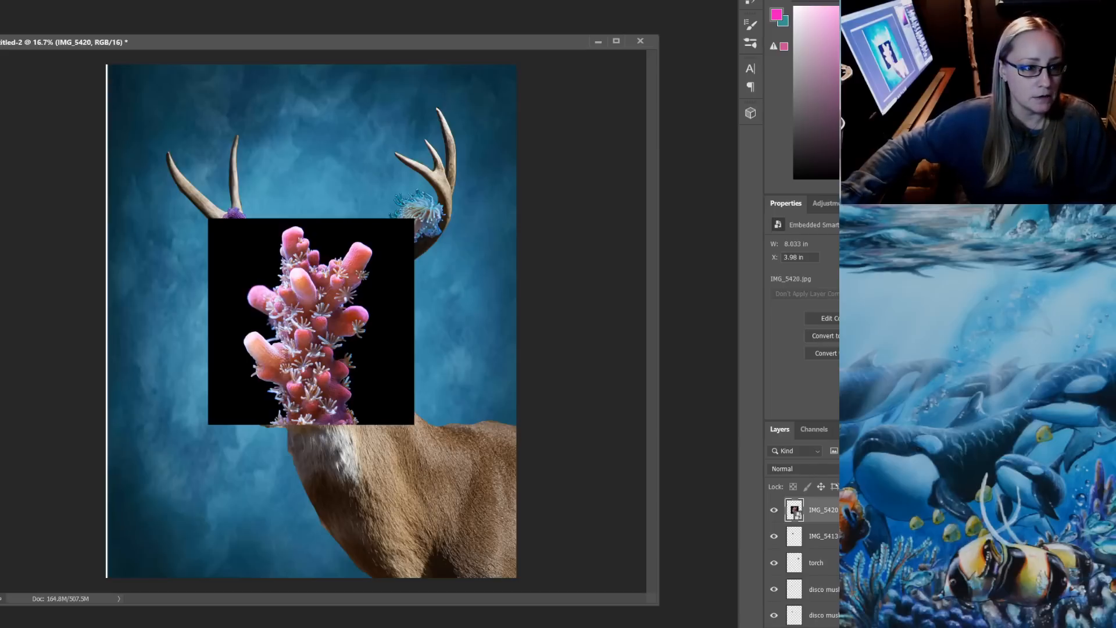
Rasterize the IMG_5420 layer and delete the black background around the pink coral
click(244, 256)
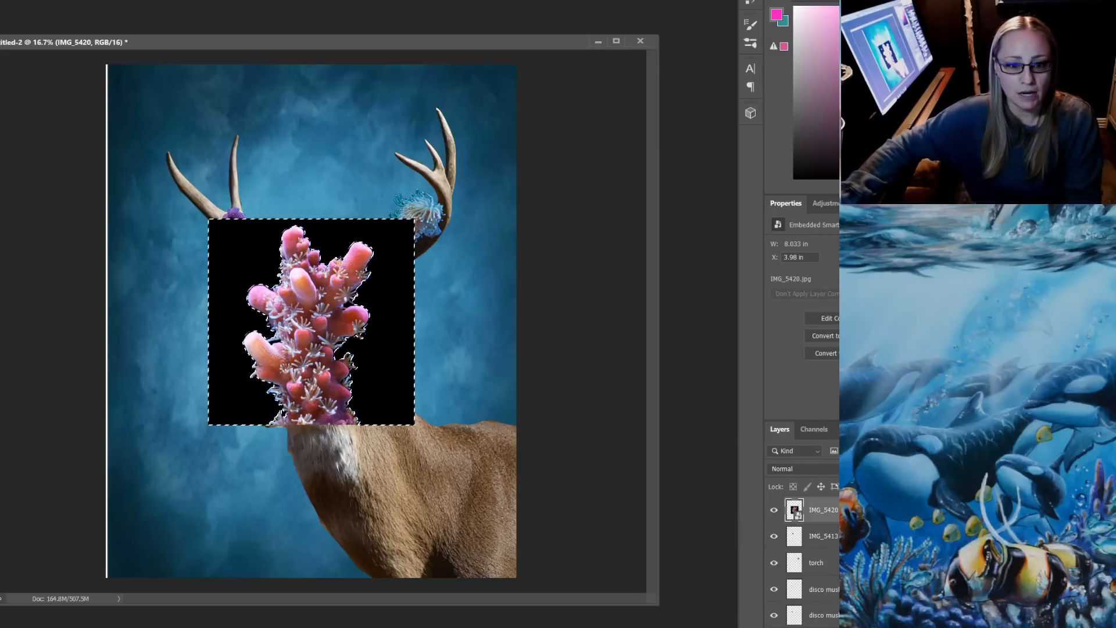
key(Delete)
key(Return)
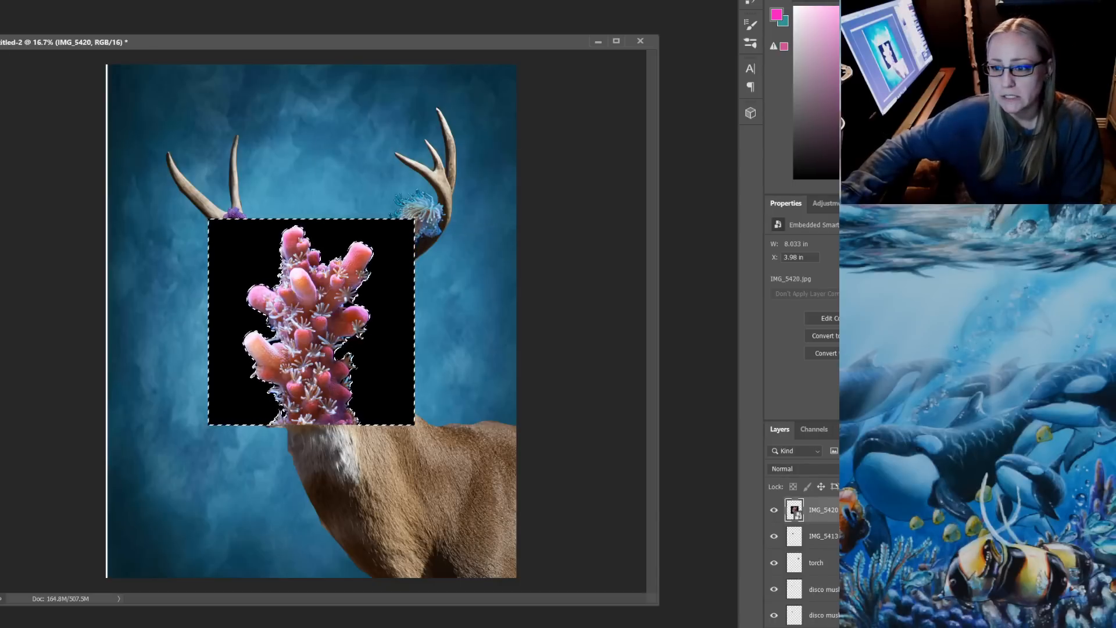
key(Delete)
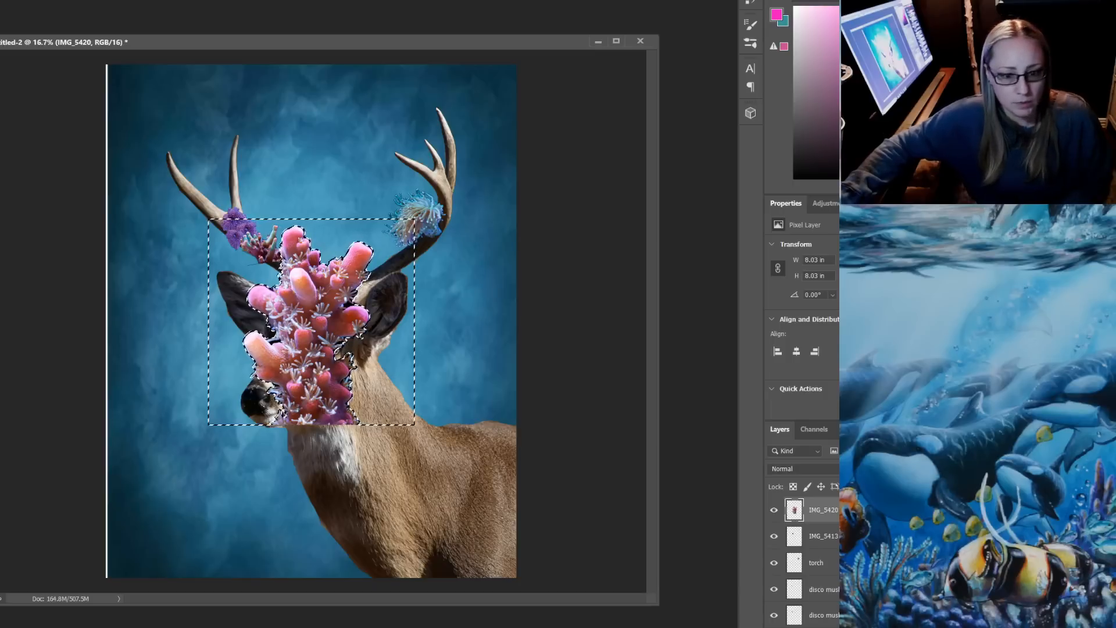
key(ctrl)
key(ctrl+t)
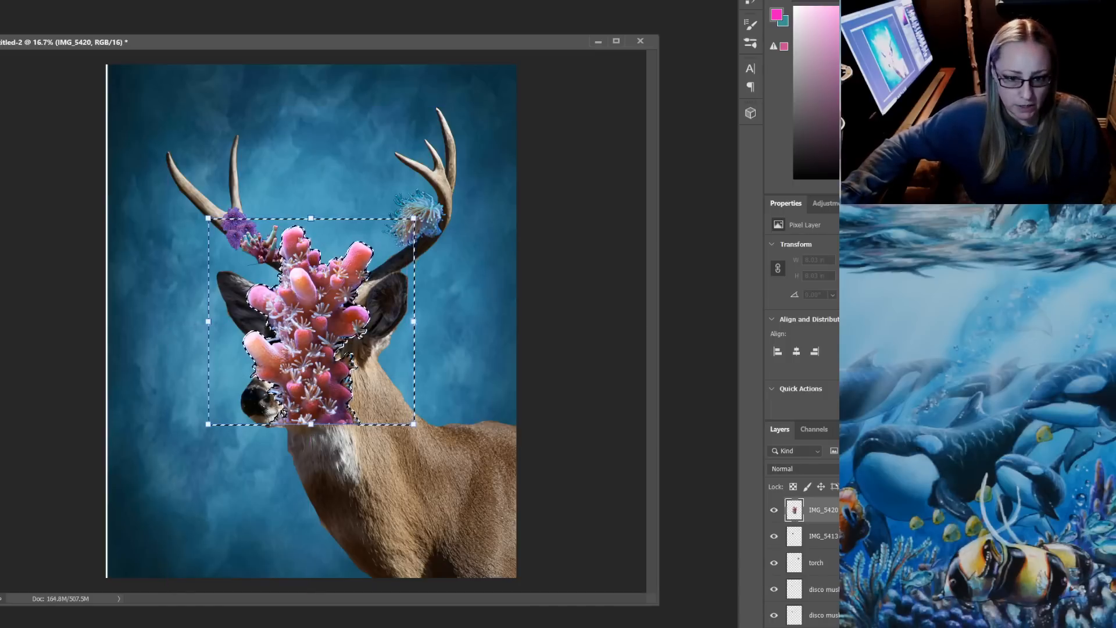
drag(415, 219, 372, 260)
key(Escape)
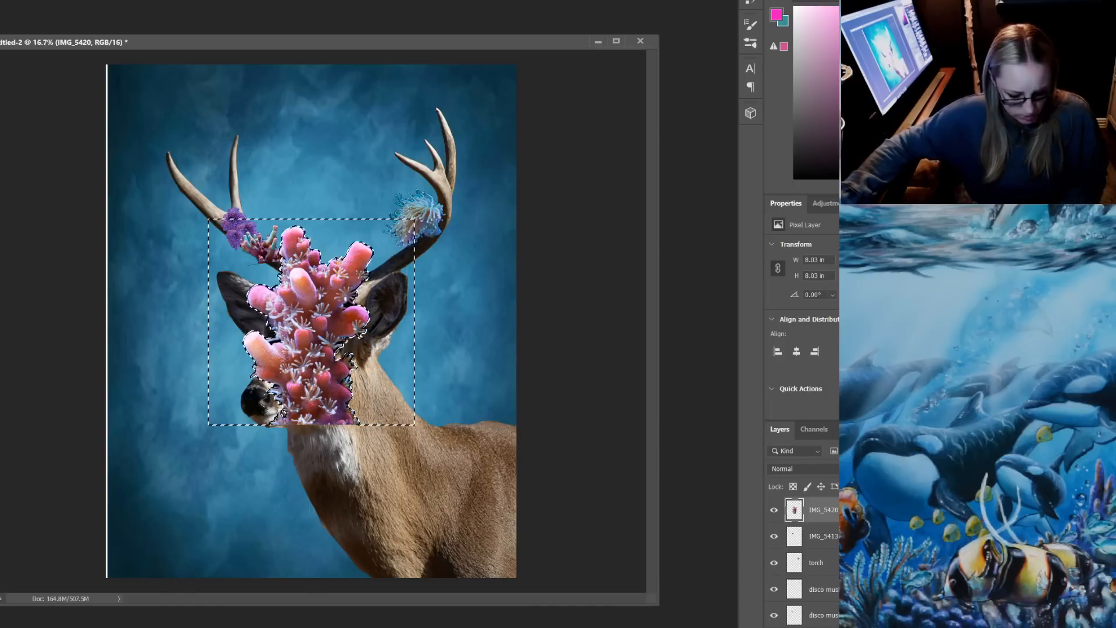
Clear the selection, scale the pink coral down to about 2.01 by 1.92 in, tilt it, and set it on the right antler beside the torch coral
key(ctrl+t)
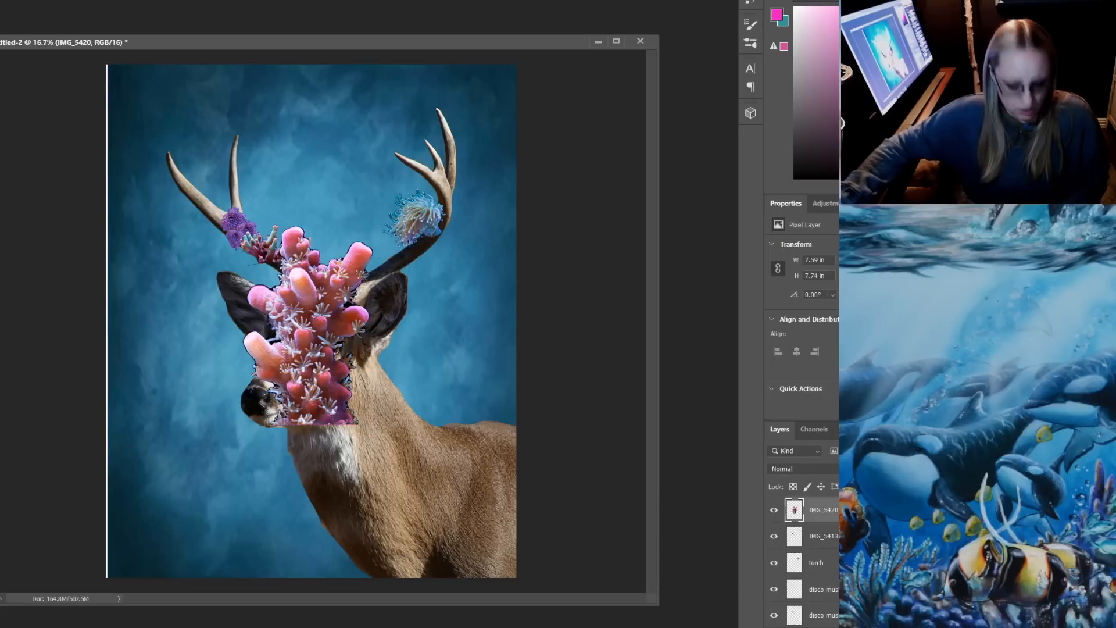
drag(406, 225, 446, 205)
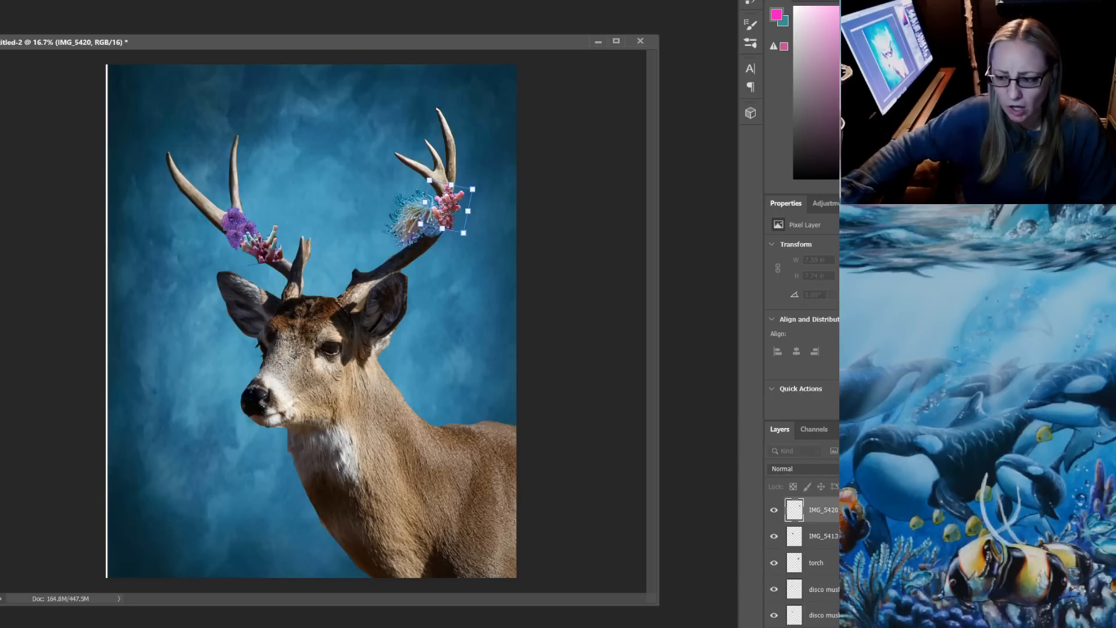
key(Return)
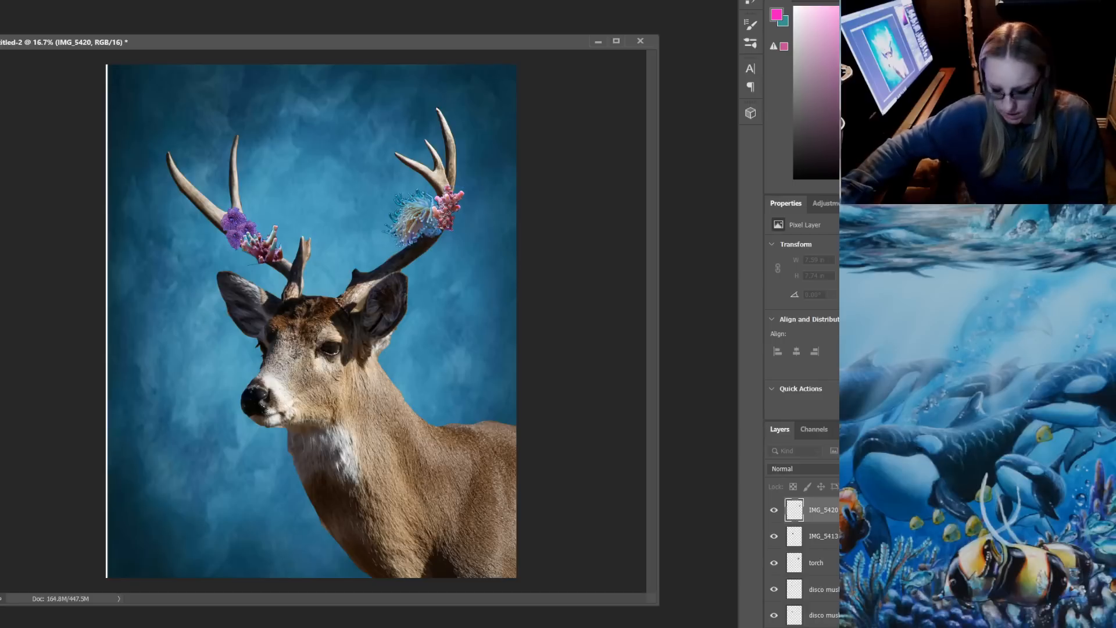
drag(447, 206, 446, 209)
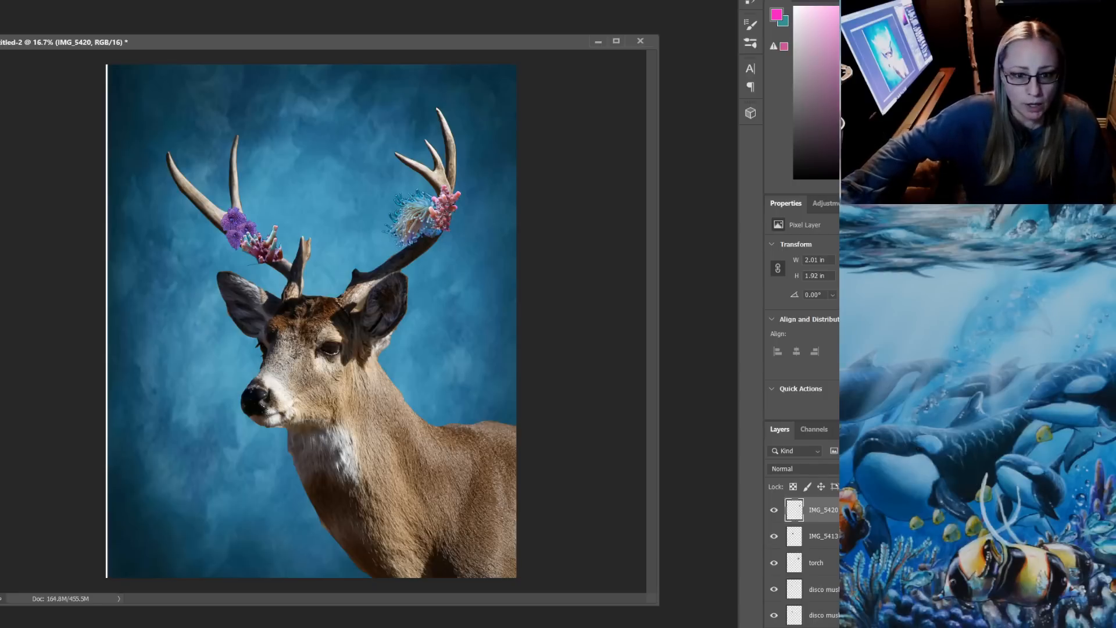
Move the pink coral to the base of the right antler and scale it down to about 1.39 by 1.33 in
drag(445, 204, 356, 270)
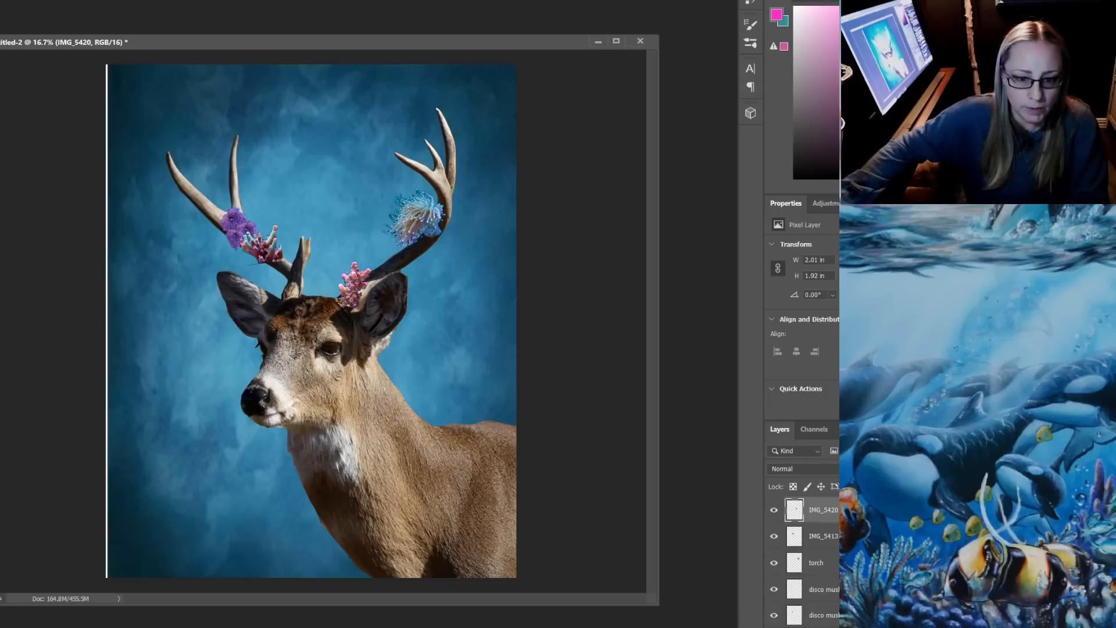
key(ctrl+t)
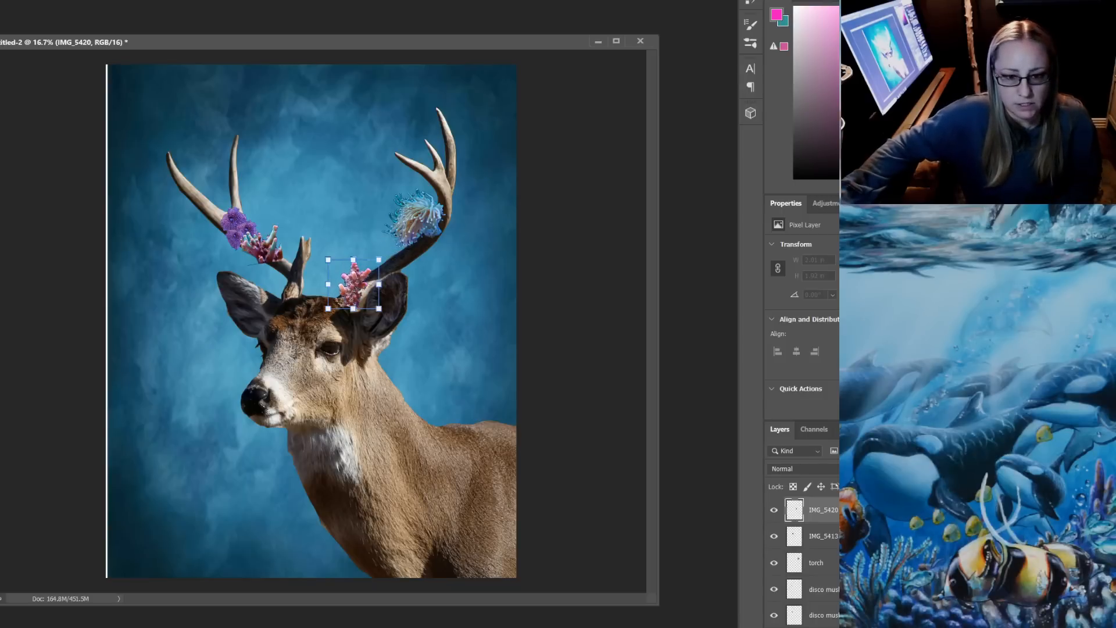
drag(328, 259, 348, 291)
key(Return)
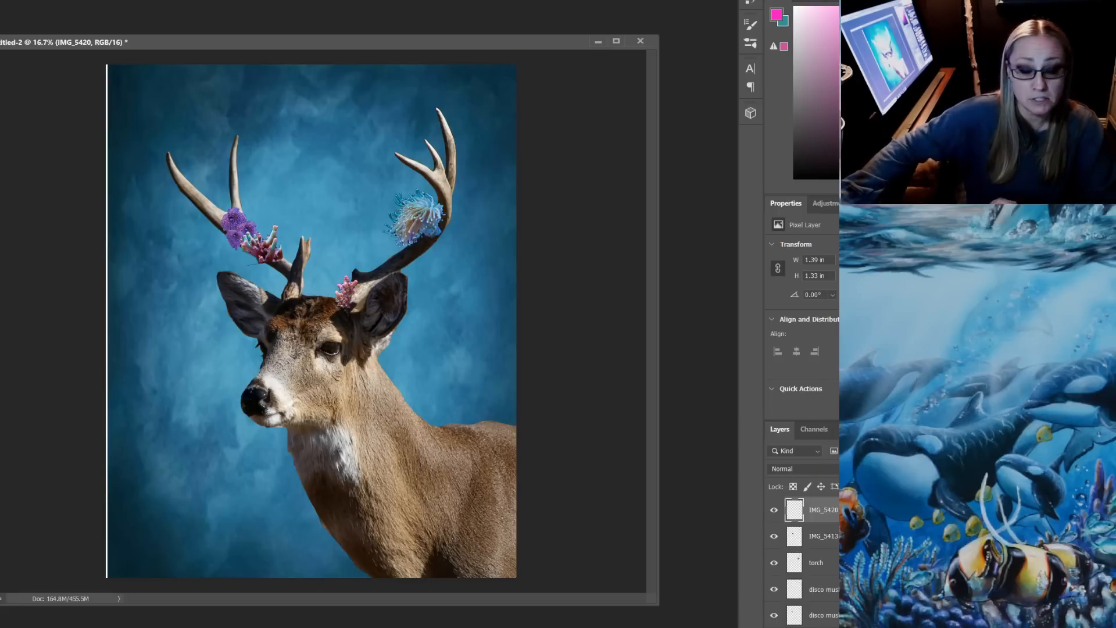
Switch to File Explorer and place the round purple coral image IMG_5475 from the PATREON $5 folder into the deer document
mouse_move(345, 627)
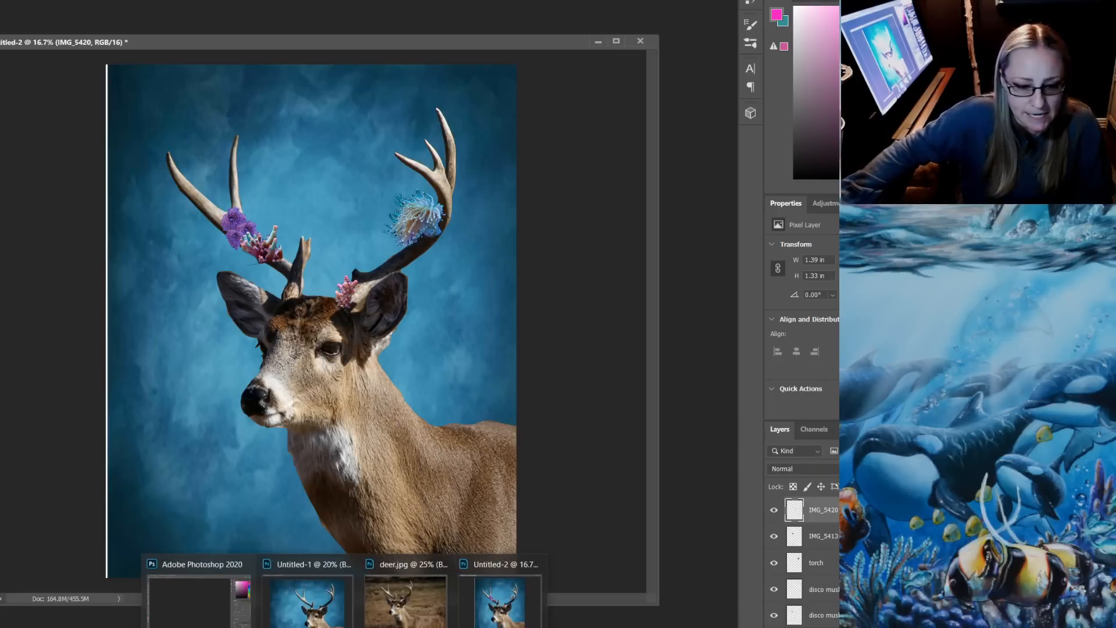
click(218, 626)
scroll(644, 401, down, 2)
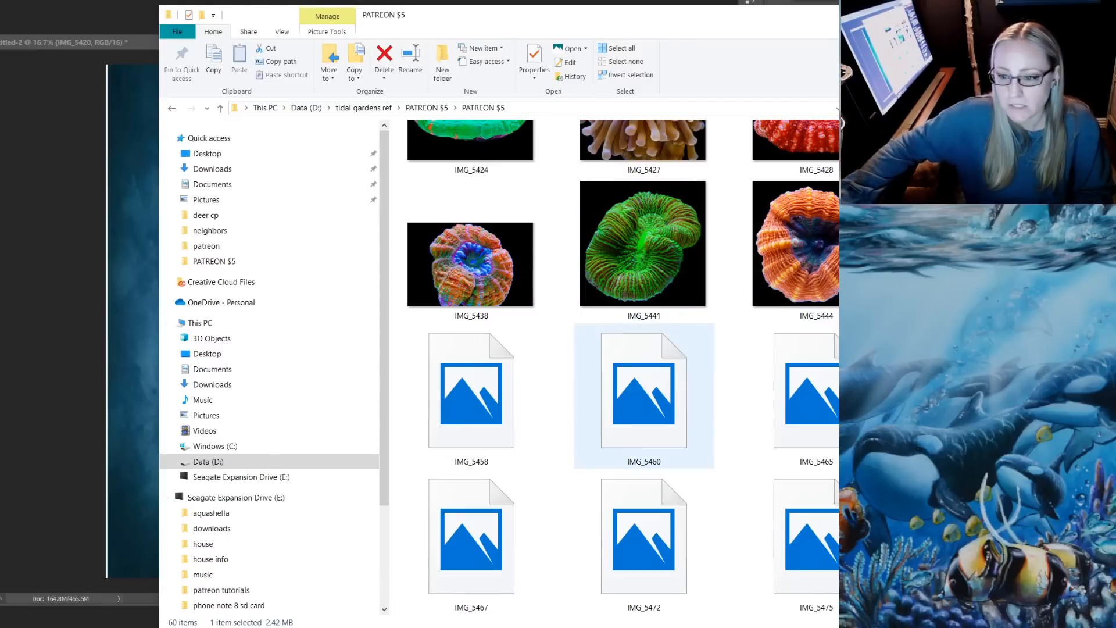
scroll(626, 368, down, 2)
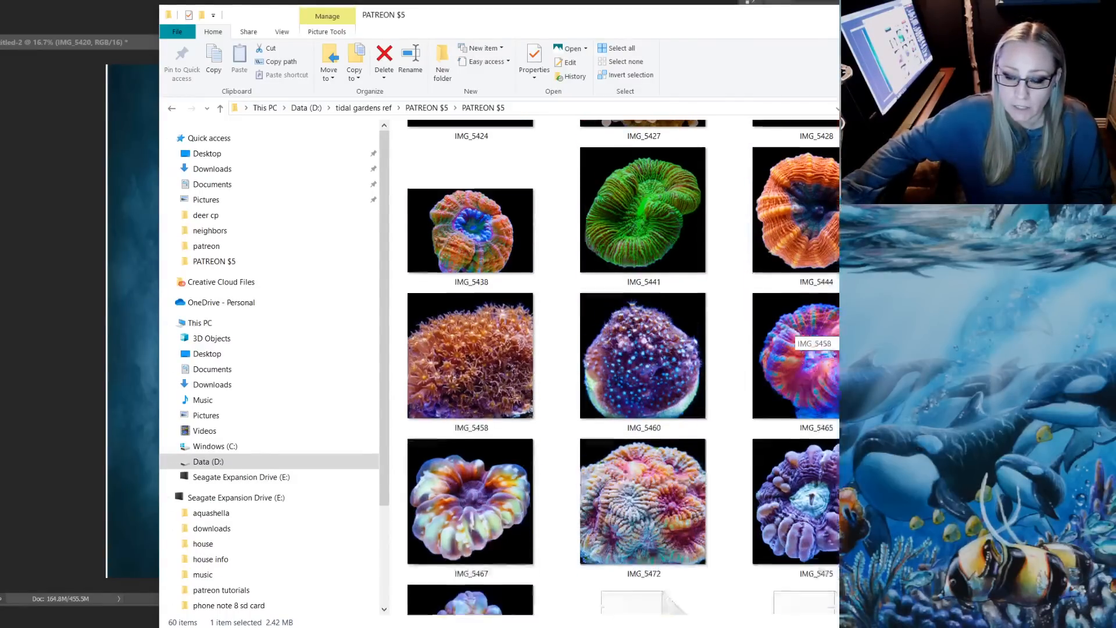
drag(796, 419, 116, 401)
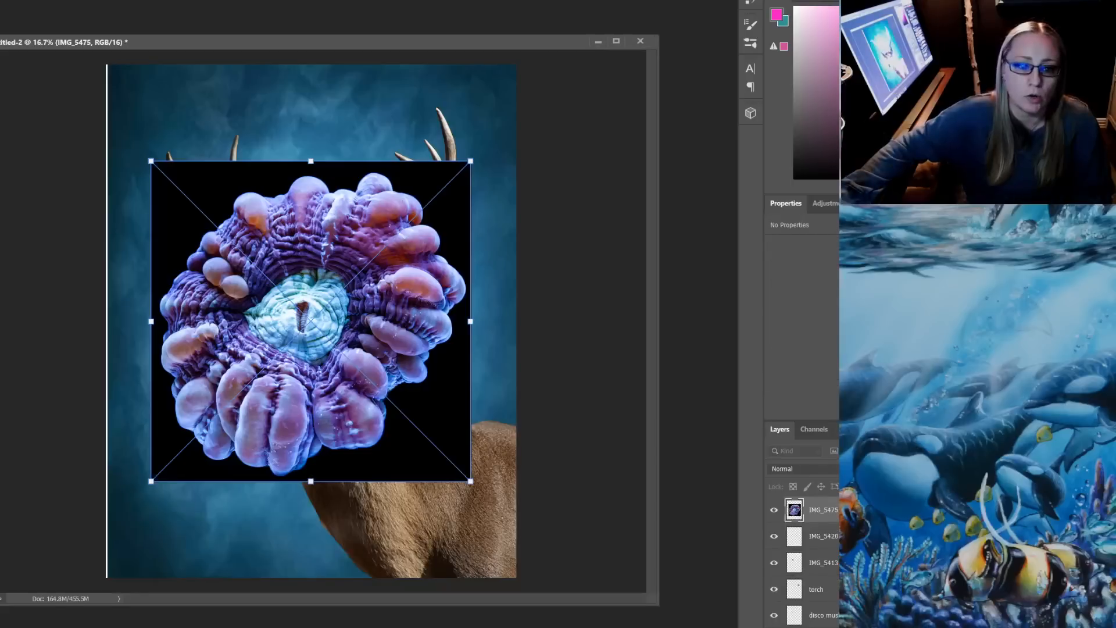
key(Return)
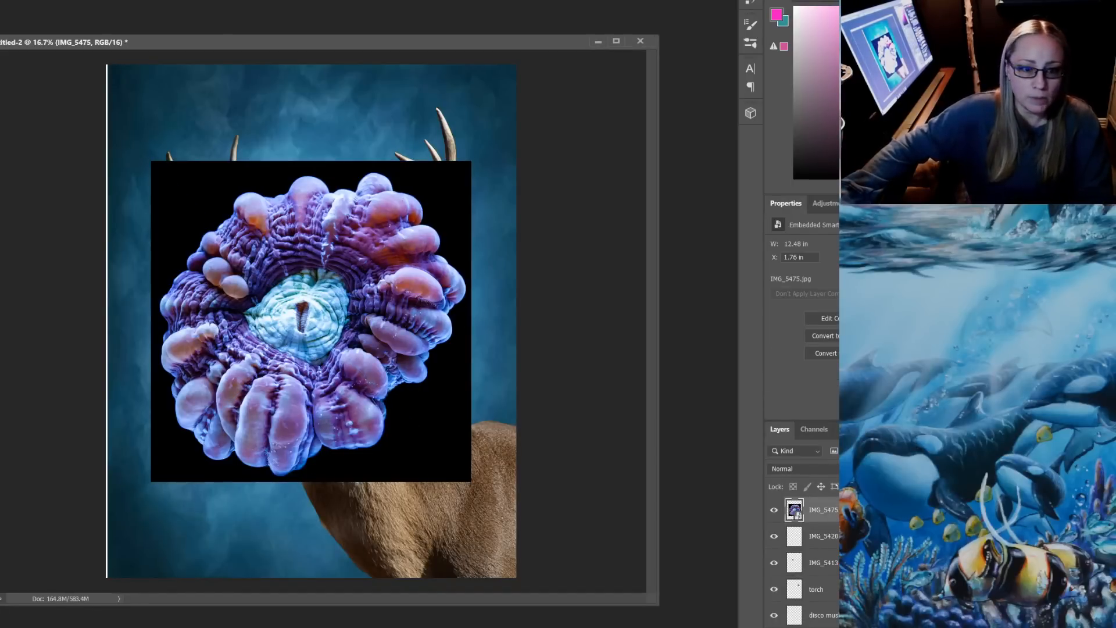
Rasterize the IMG_5475 layer, delete the black background around the purple coral, and clear the selection
click(429, 432)
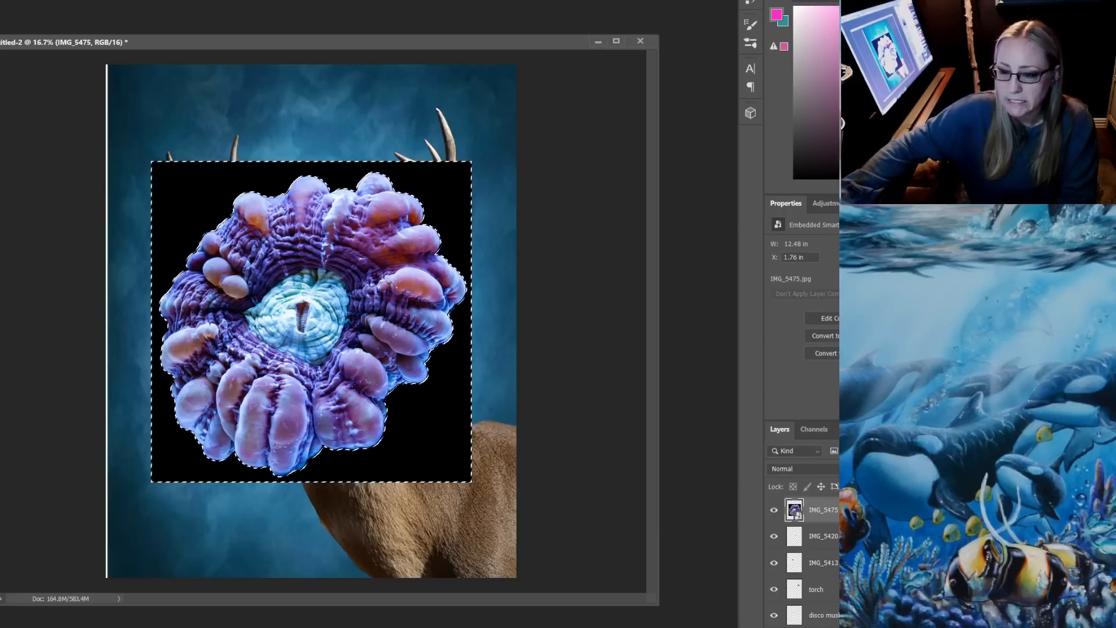
key(ctrl+shift+r)
key(Delete)
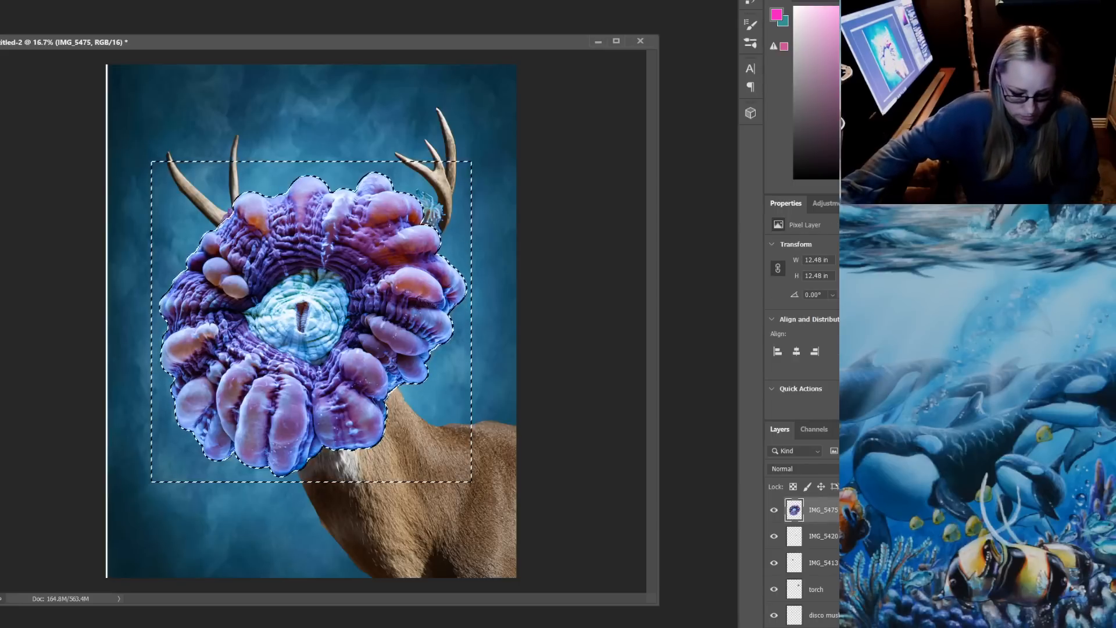
key(ctrl+d)
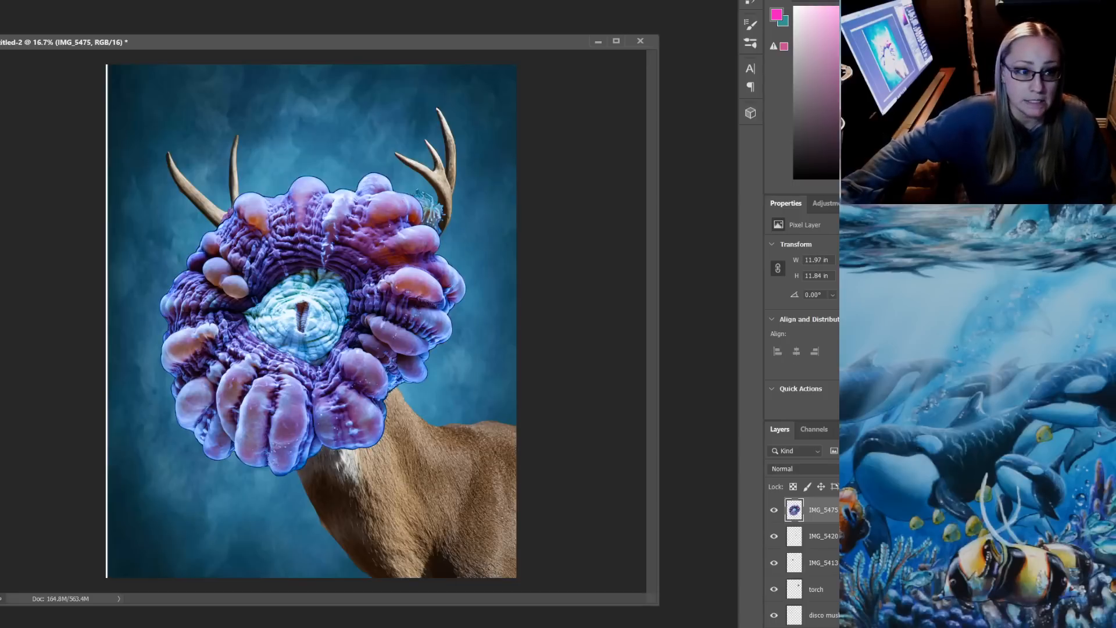
Scale the purple coral down to about 1.13 by 1.12 in and set it just below the pink coral at the right antler's base
key(ctrl+t)
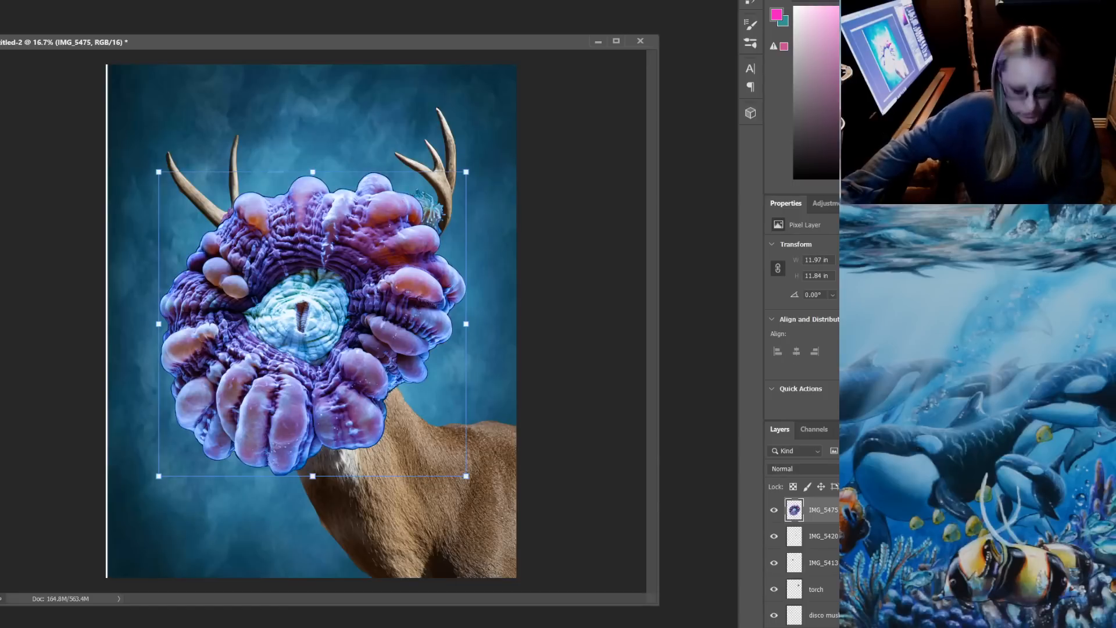
drag(466, 172, 432, 241)
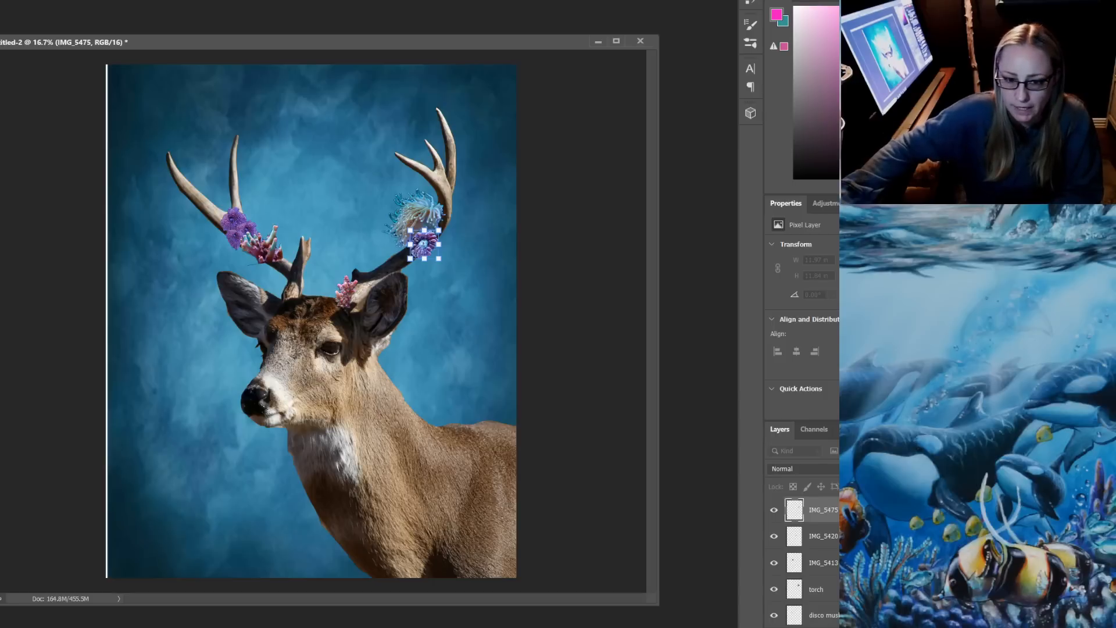
drag(424, 243, 348, 308)
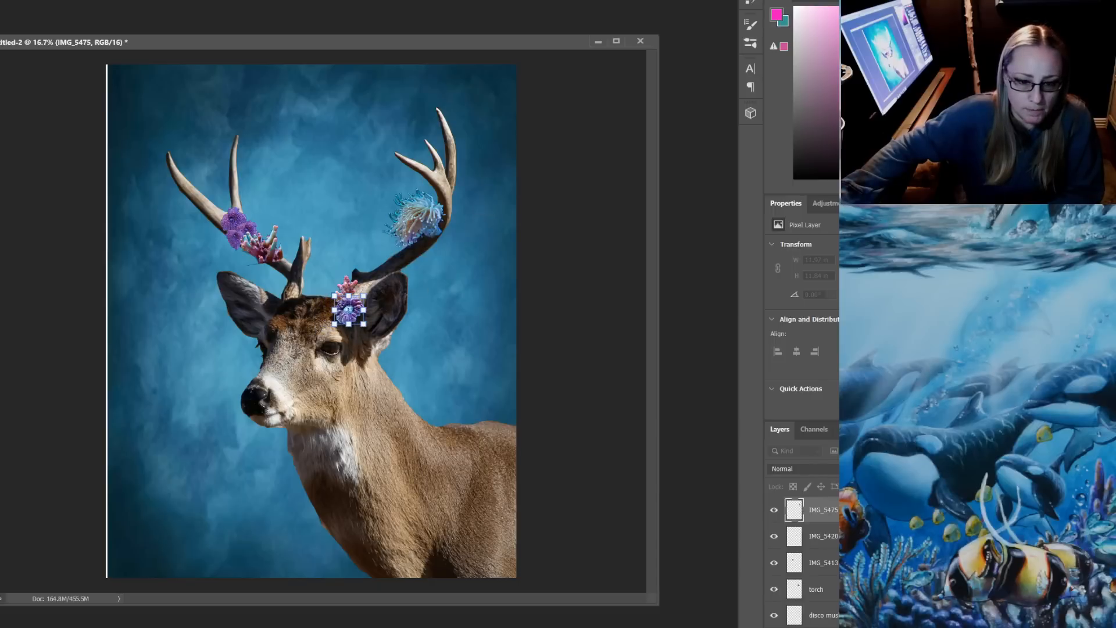
key(Return)
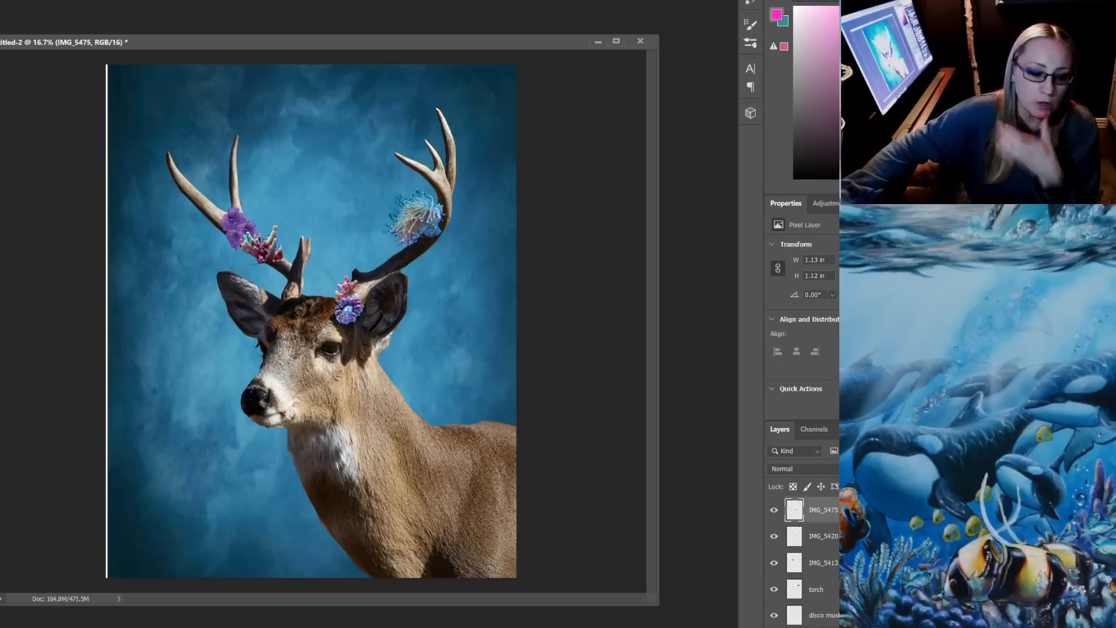
Draw a freehand selection about 2.34 by 1.02 in above the left ear, clear it, and undo the clearing
mouse_move(345, 627)
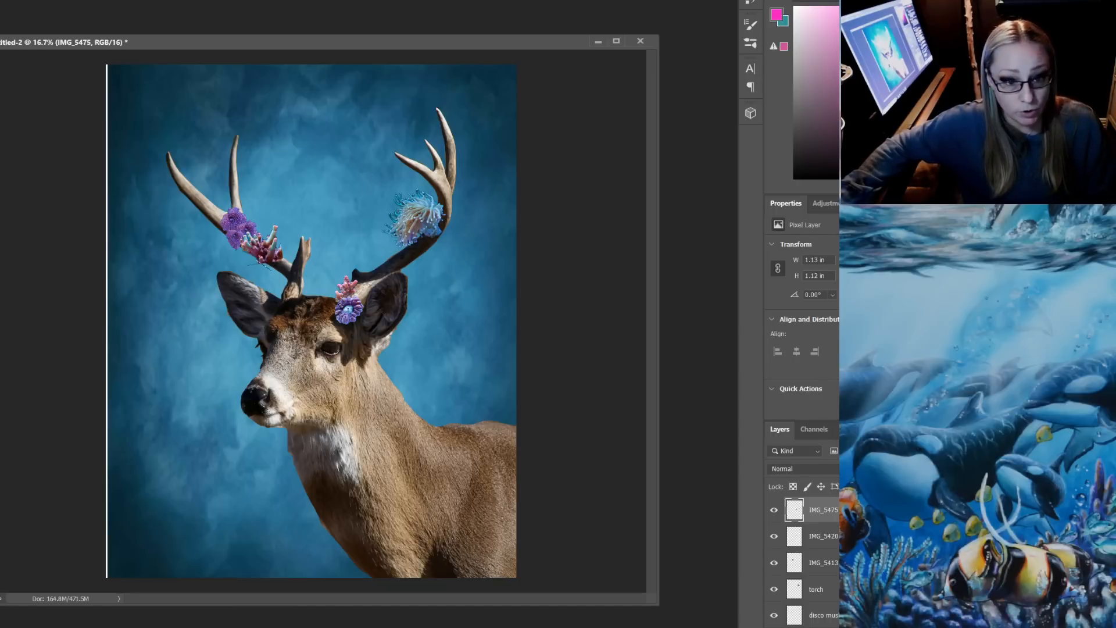
drag(236, 281, 247, 259)
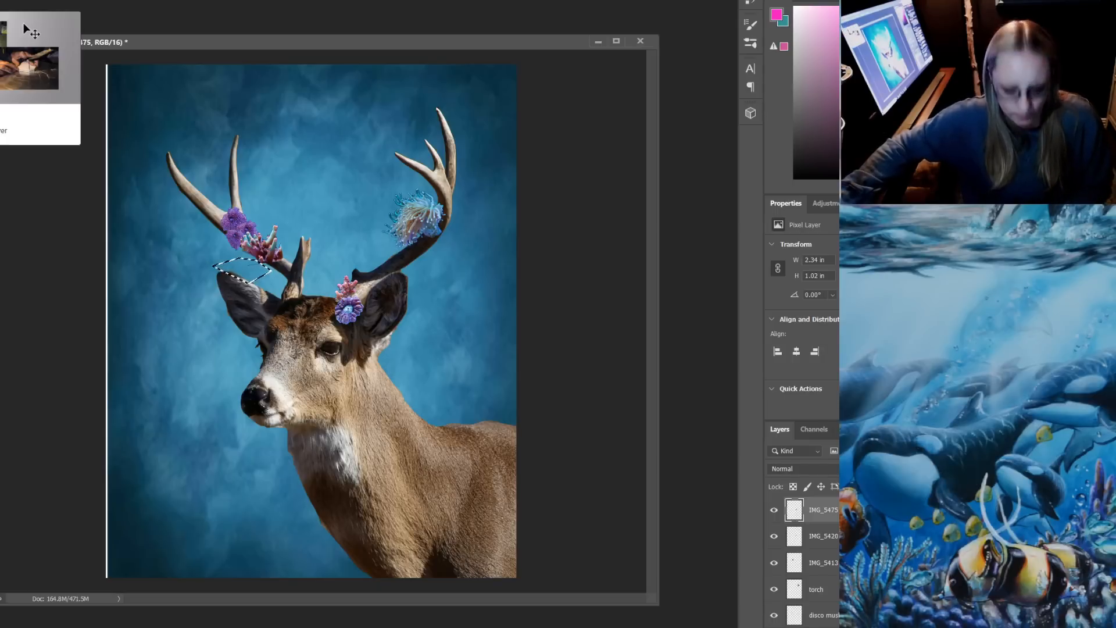
key(ctrl+d)
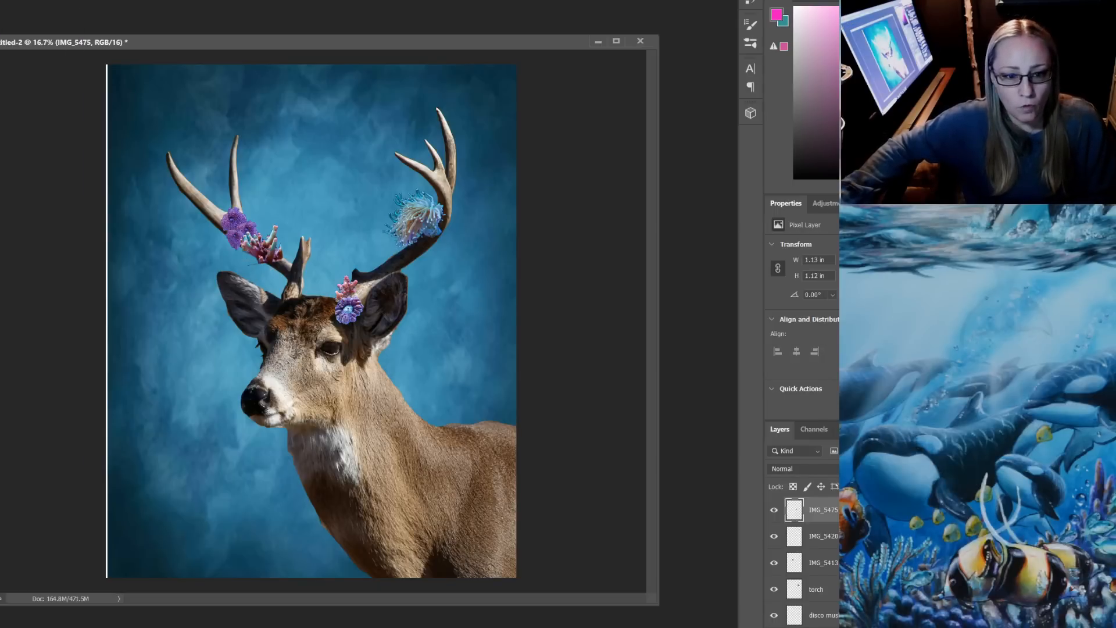
click(822, 563)
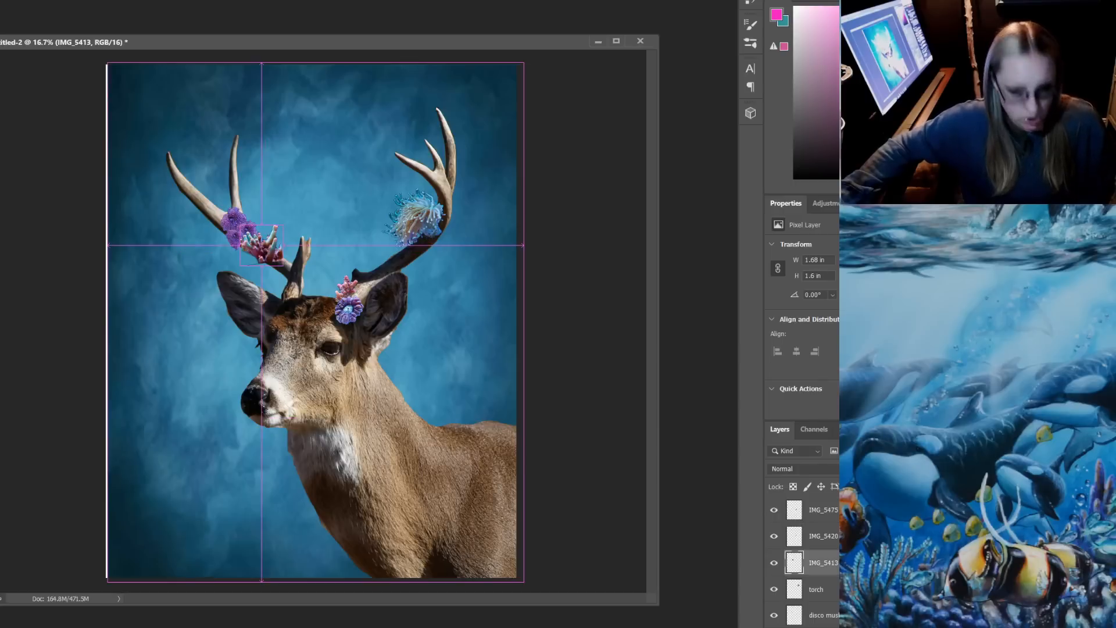
key(ctrl+z)
Make the red branching coral layer IMG_5413 active, clear the selected area above the left ear from it, and deselect
scroll(802, 558, down, 1)
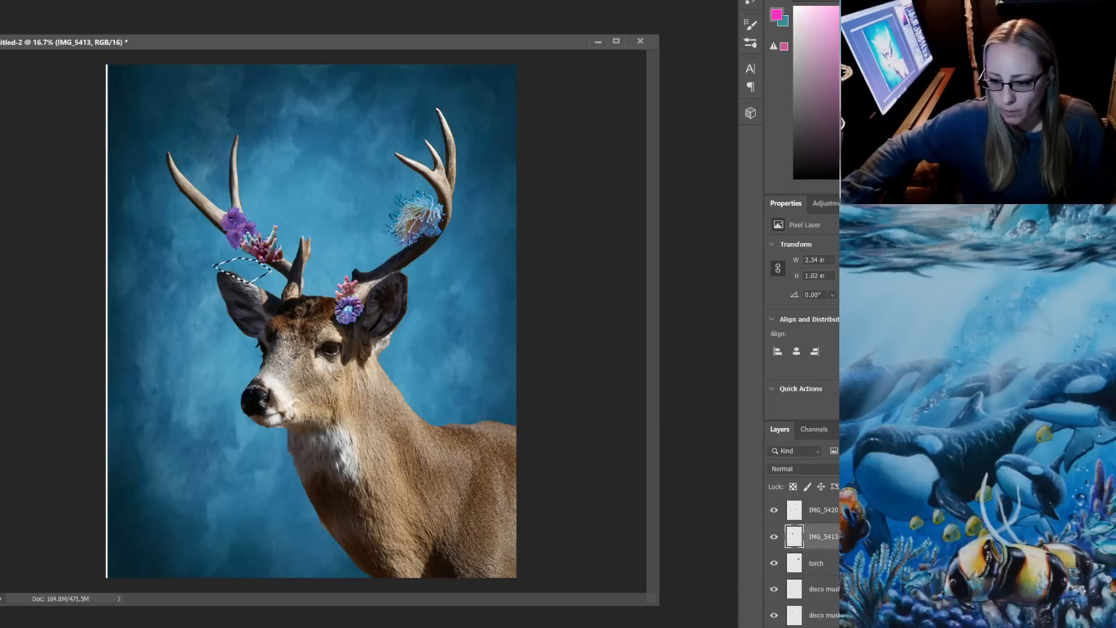
scroll(802, 558, up, 1)
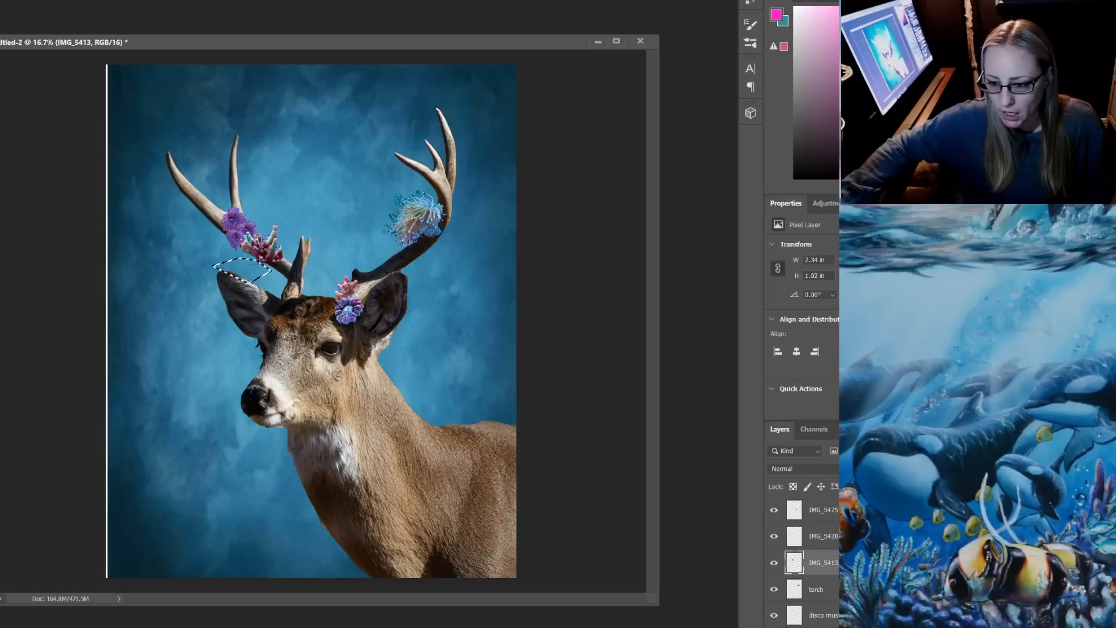
click(822, 509)
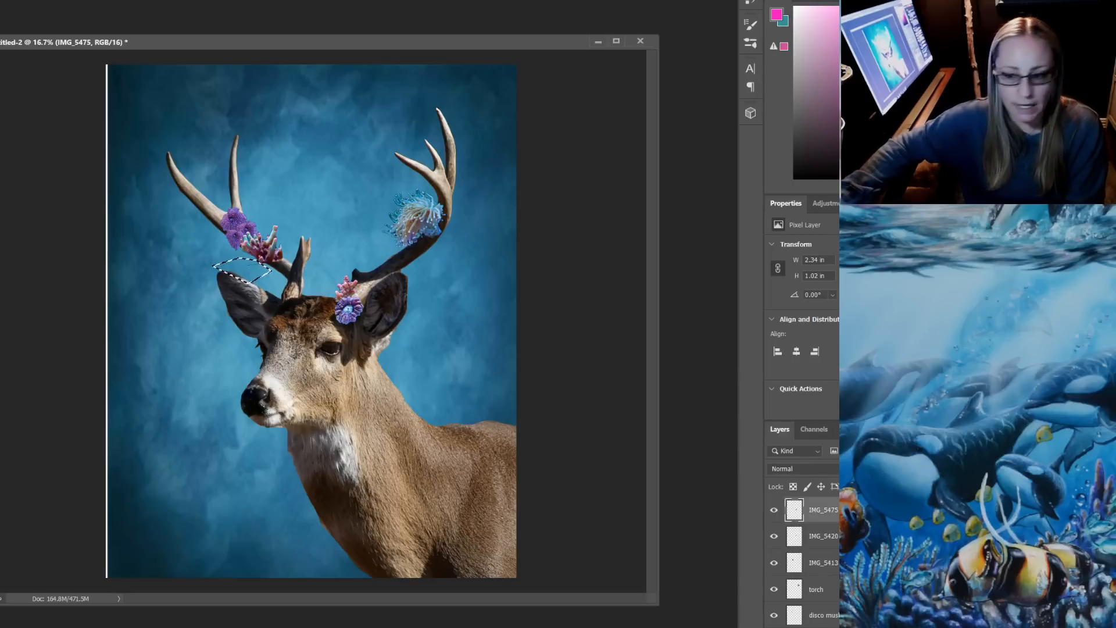
click(823, 536)
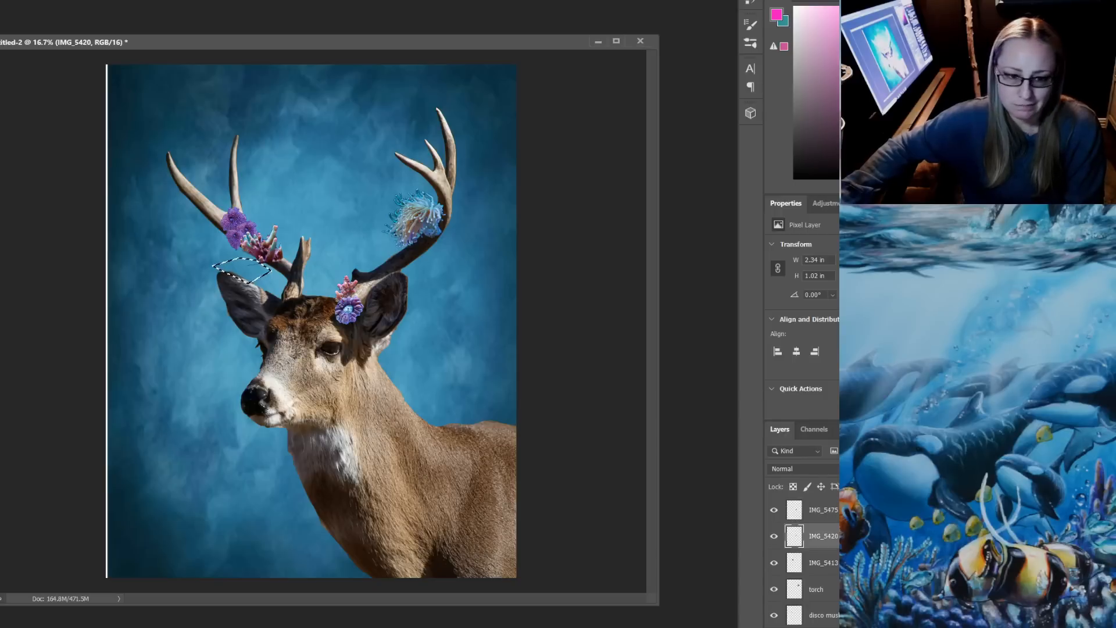
click(822, 562)
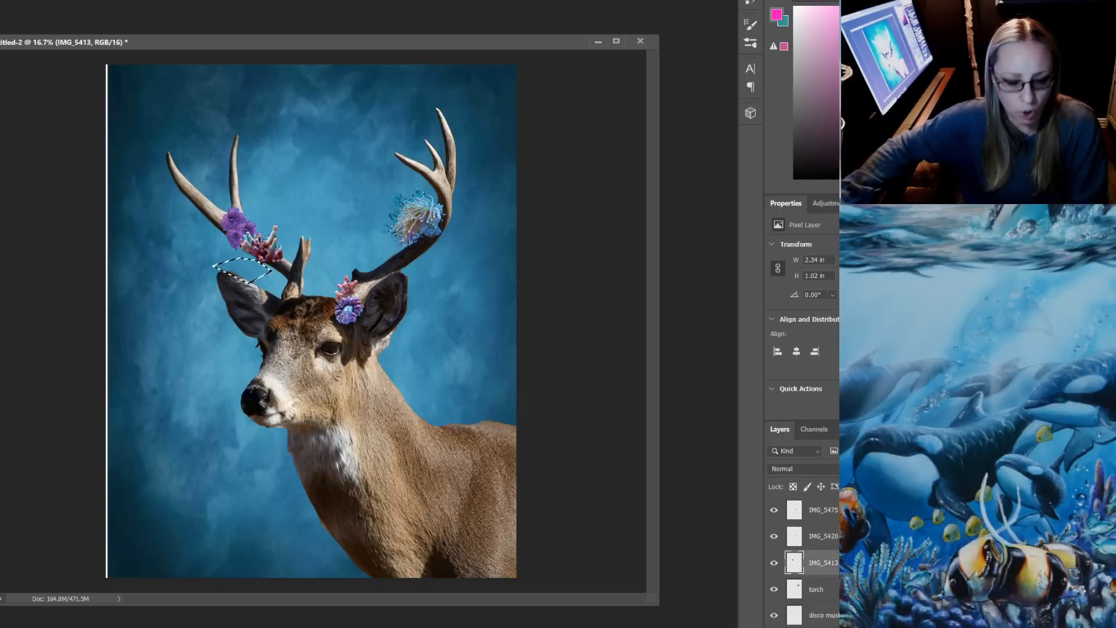
key(ctrl+d)
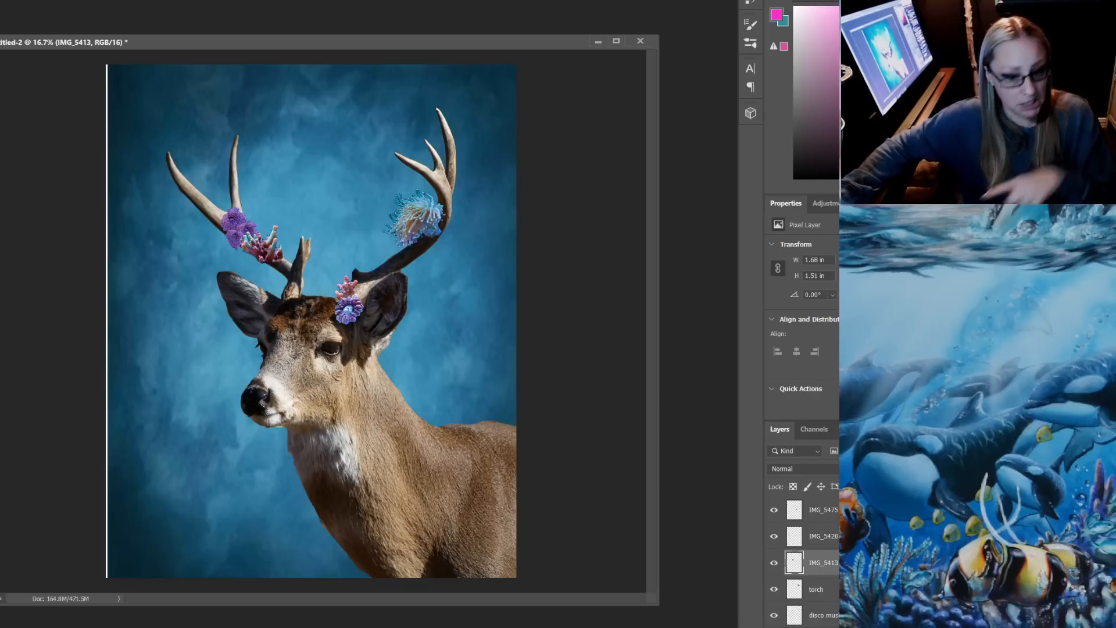
Switch to File Explorer and look through the coral photos in the inner PATREON $5 folder for another coral
key(alt+Tab)
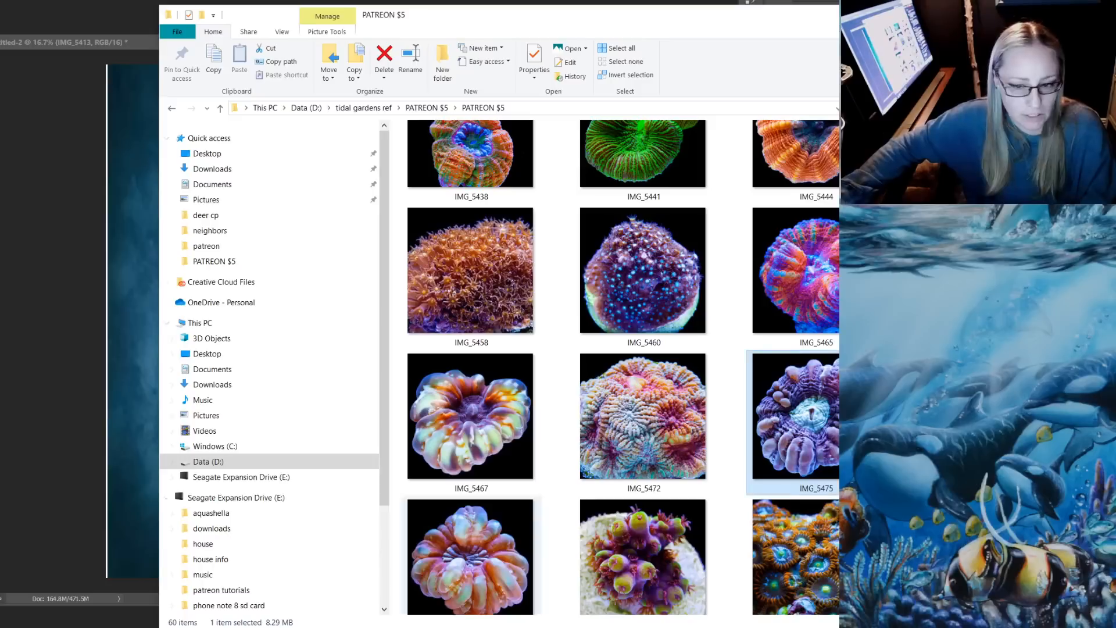
scroll(686, 401, down, 8)
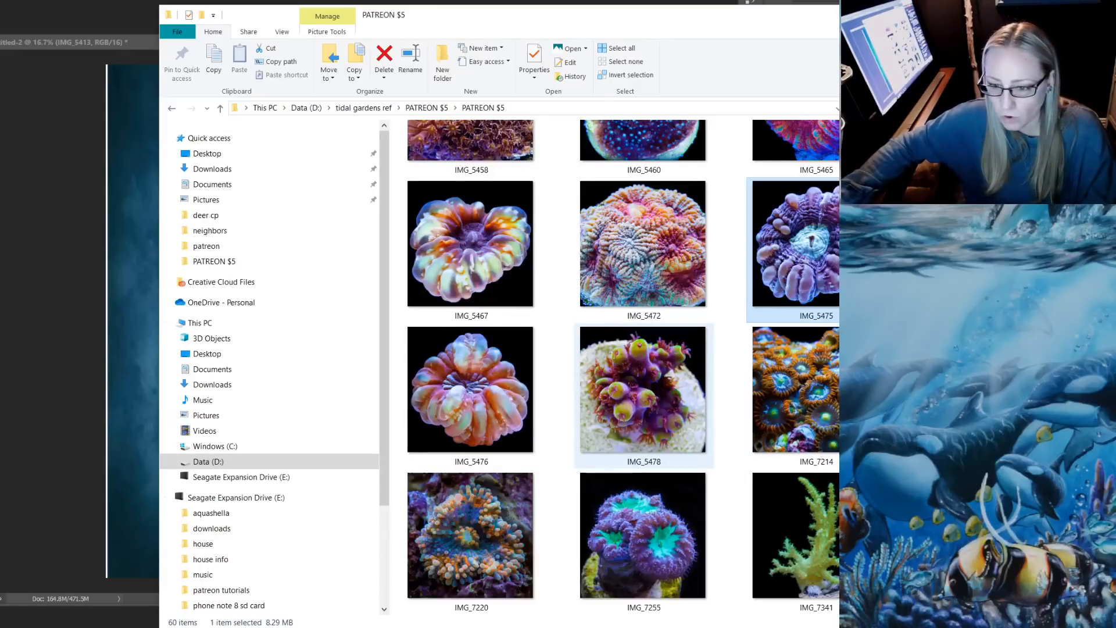
scroll(691, 398, down, 5)
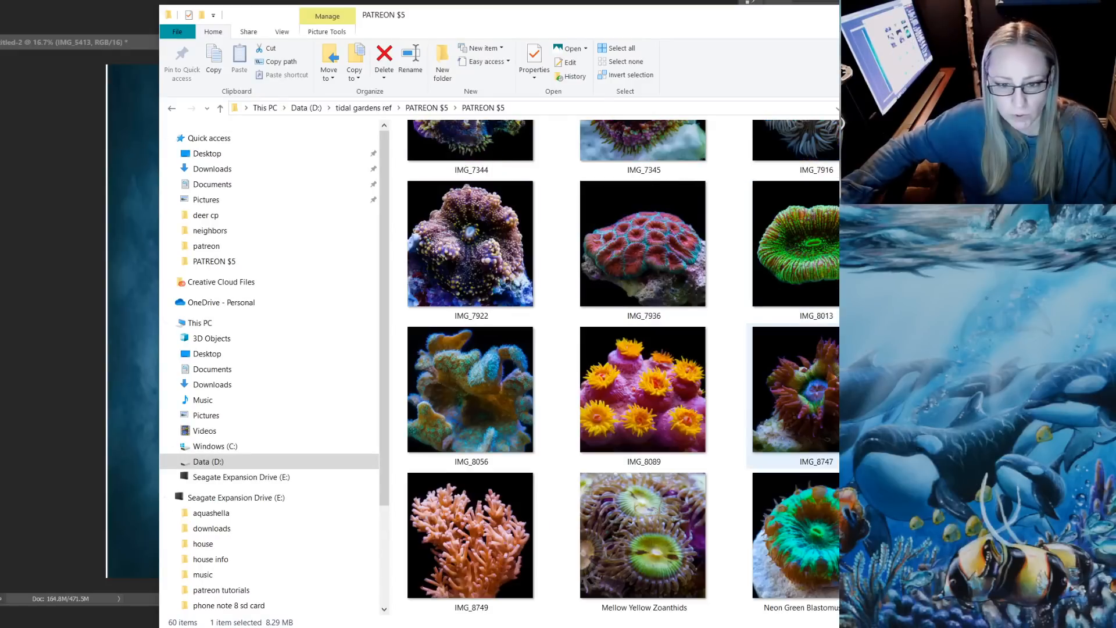
scroll(499, 238, up, 4)
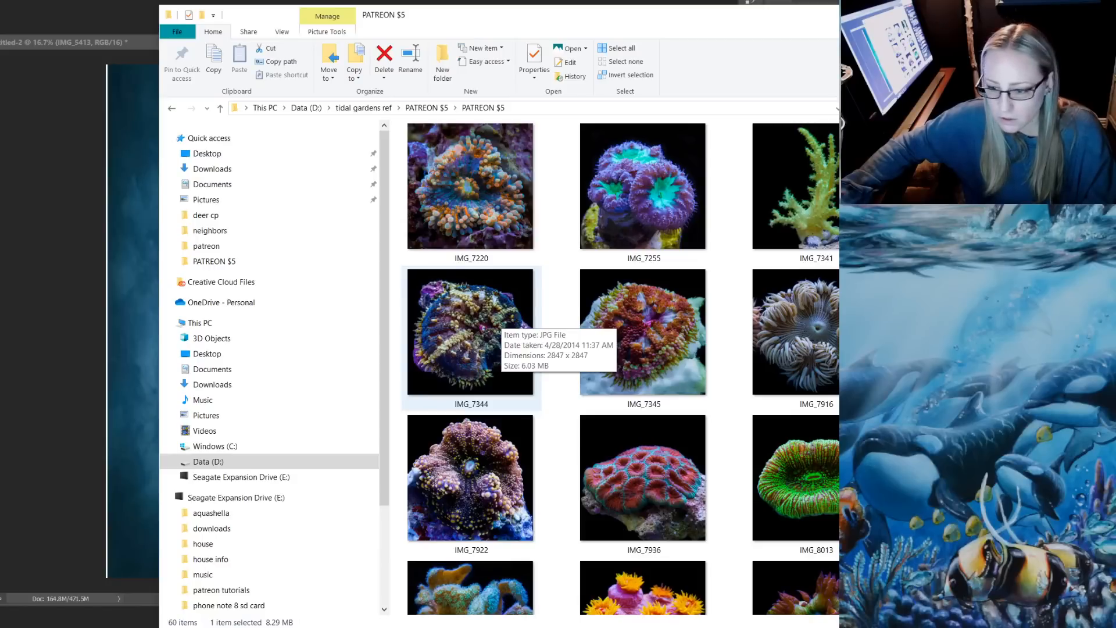
scroll(622, 367, down, 2)
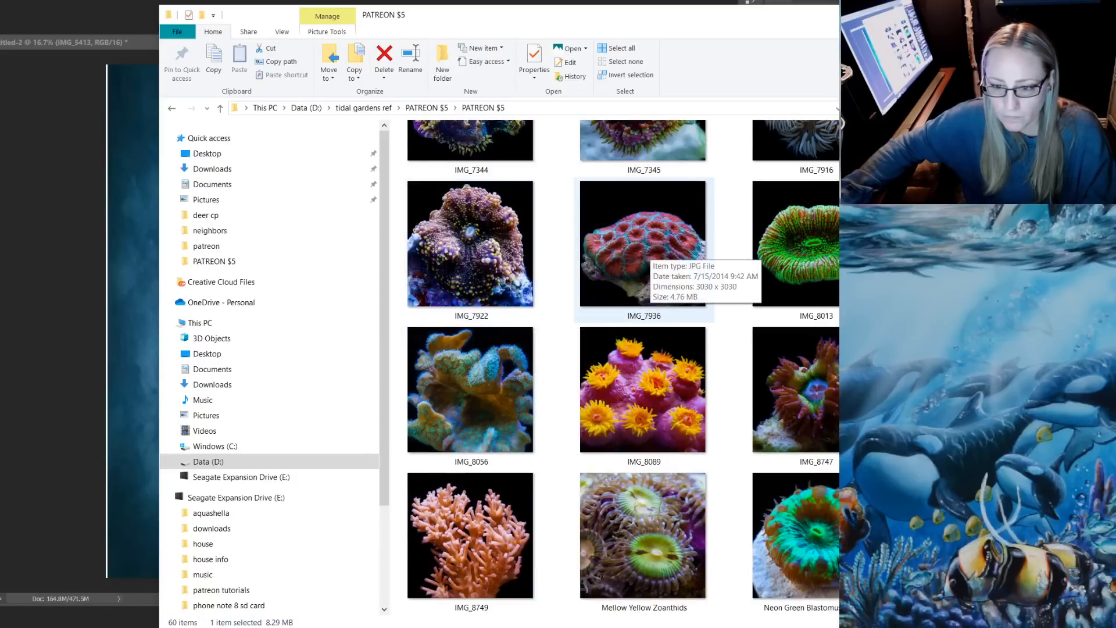
scroll(645, 250, down, 4)
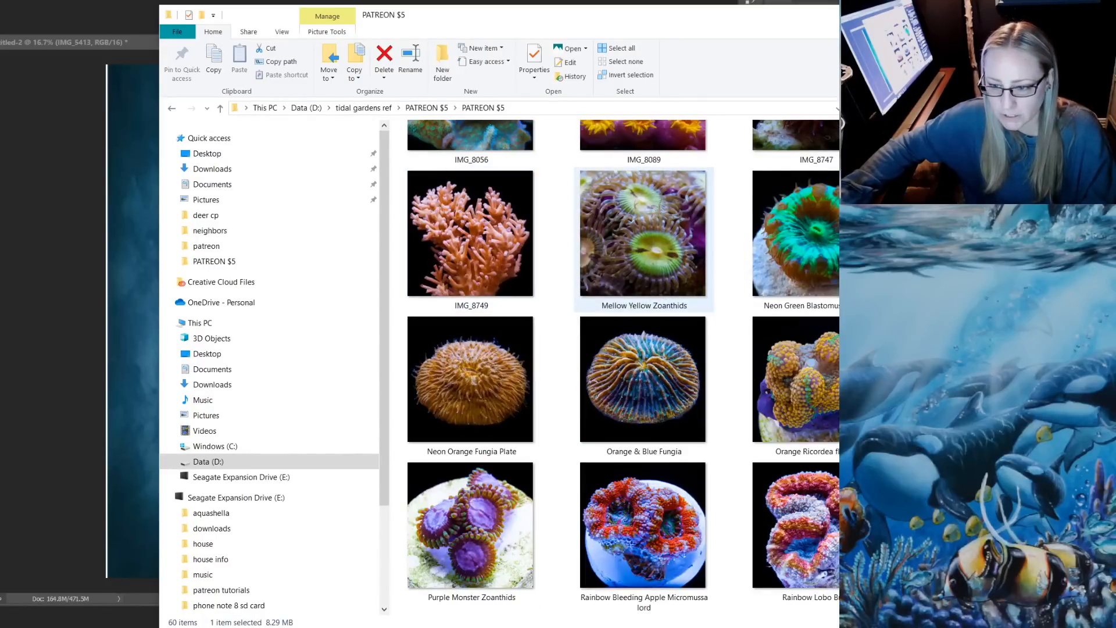
scroll(644, 377, down, 2)
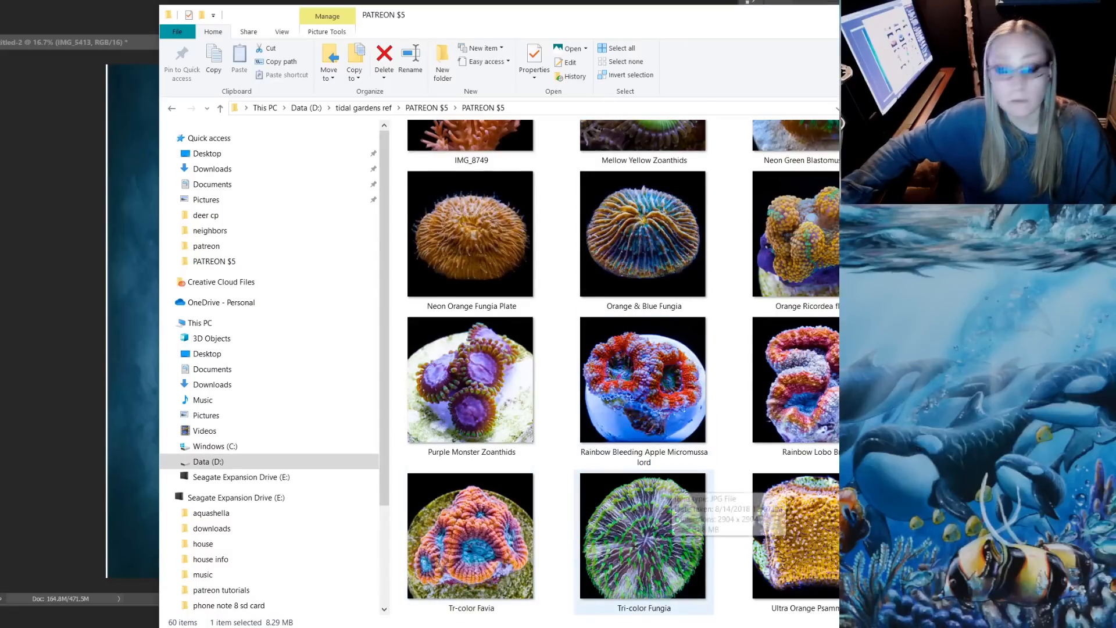
scroll(643, 535, up, 8)
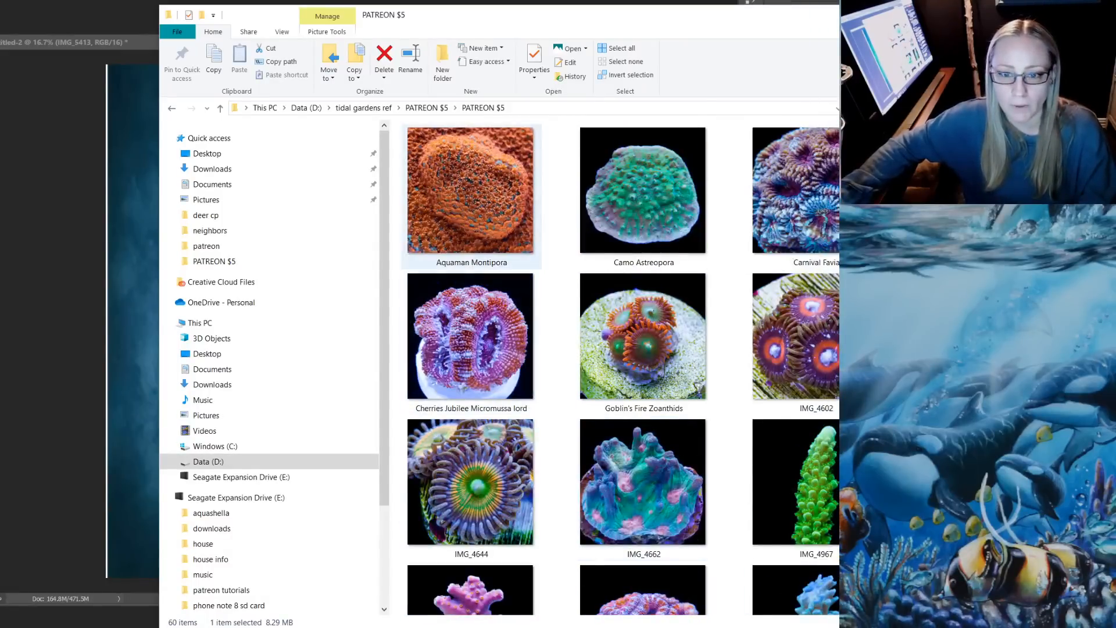
Go up to the parent PATREON $5 folder and browse its coral photos for a suitable one
key(alt+Up)
scroll(644, 233, down, 9)
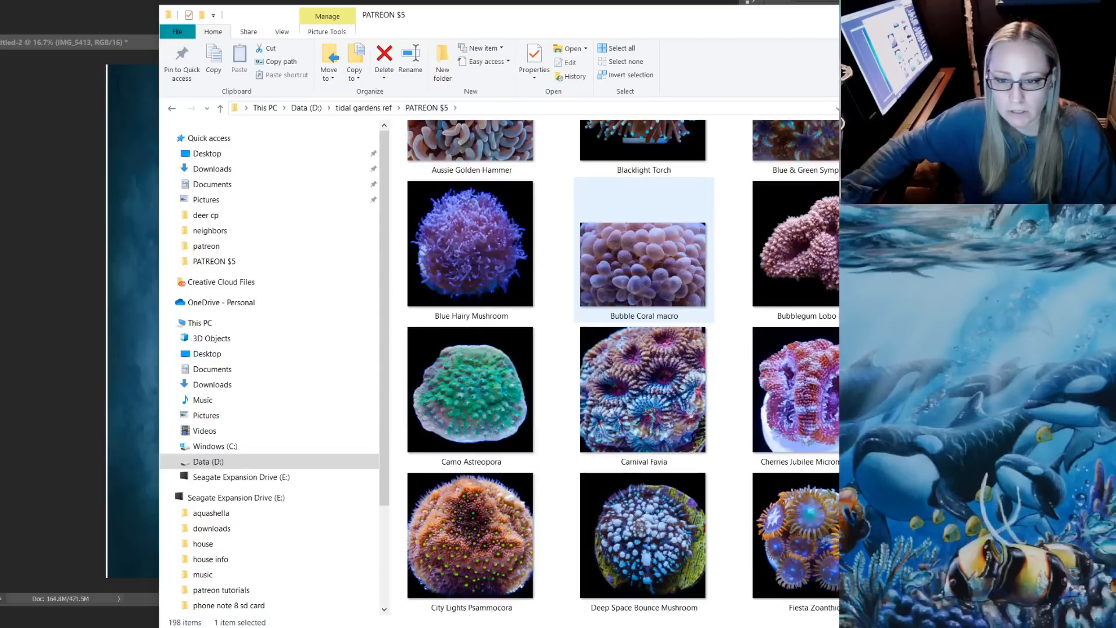
scroll(644, 232, up, 4)
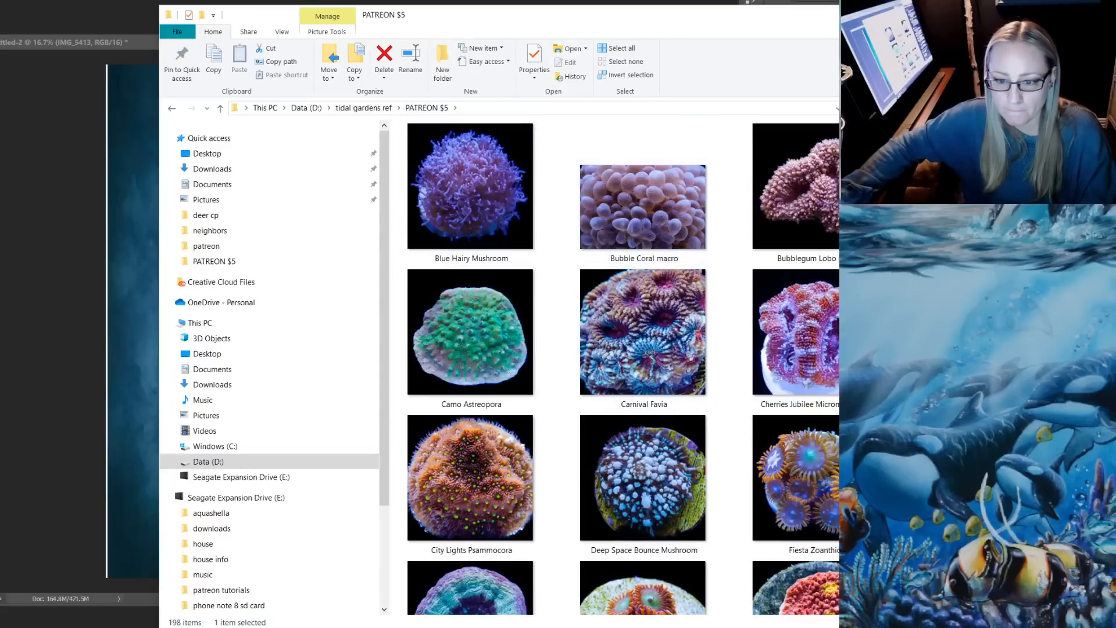
scroll(644, 233, down, 9)
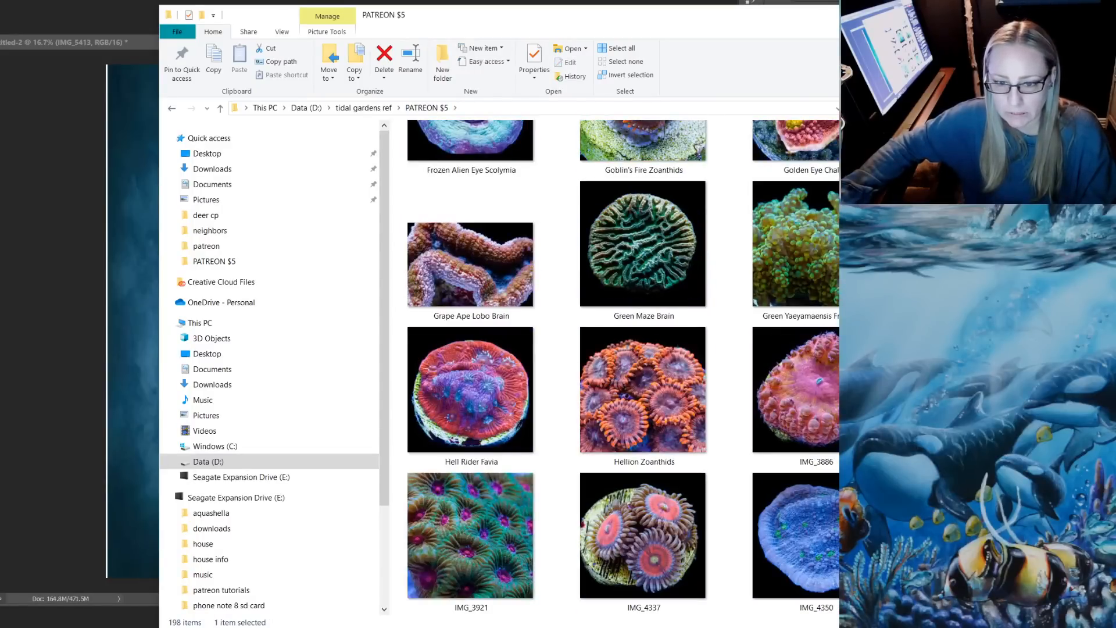
scroll(622, 367, up, 2)
scroll(622, 366, down, 7)
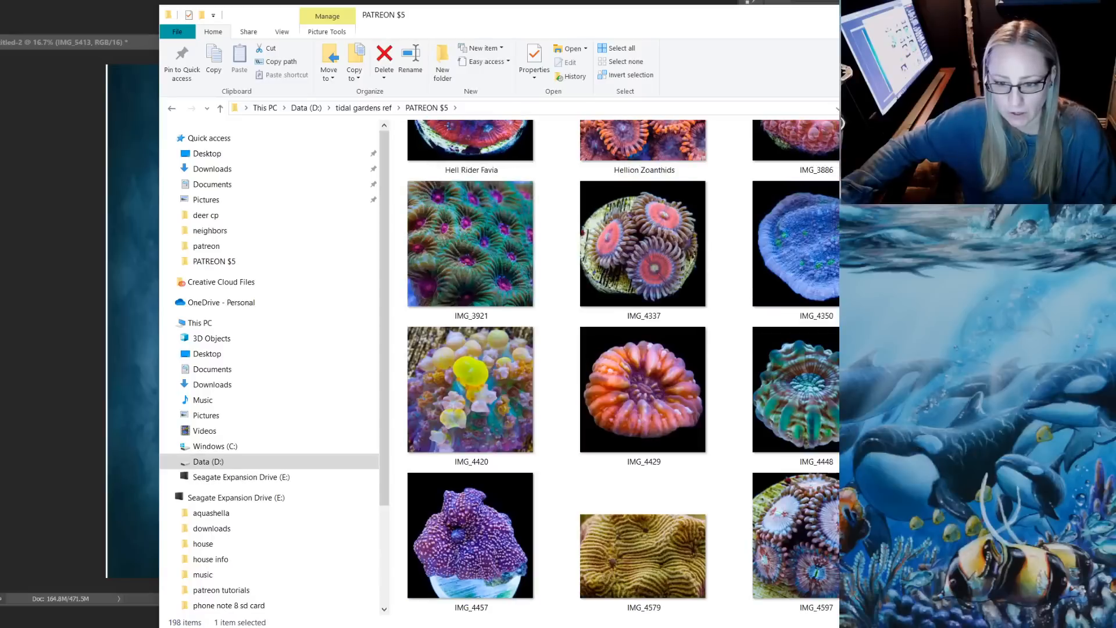
scroll(808, 401, down, 4)
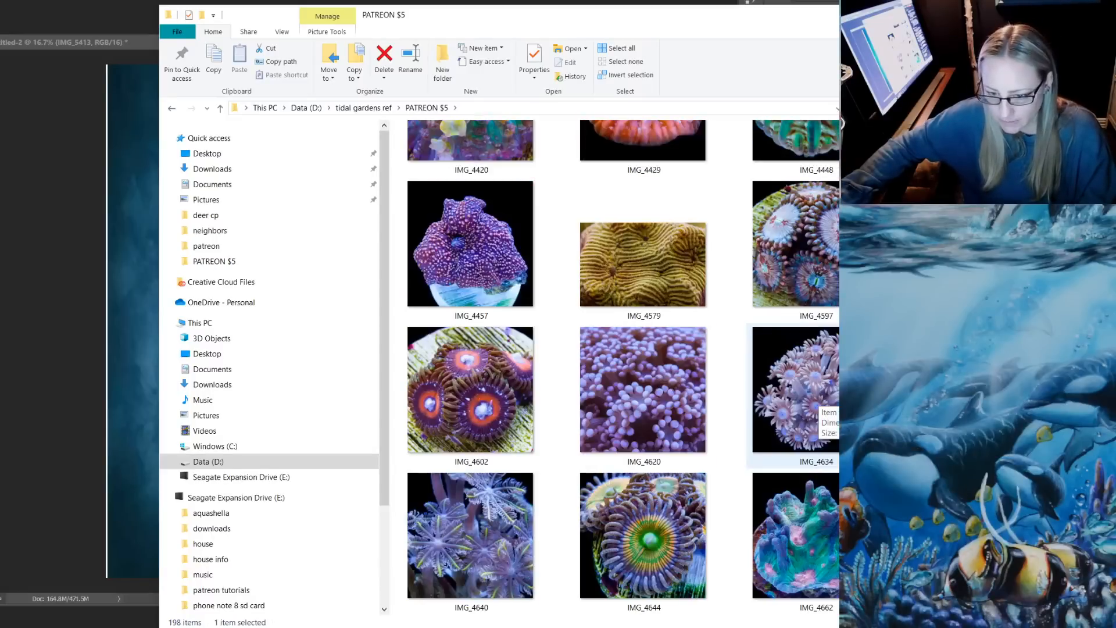
scroll(643, 360, down, 4)
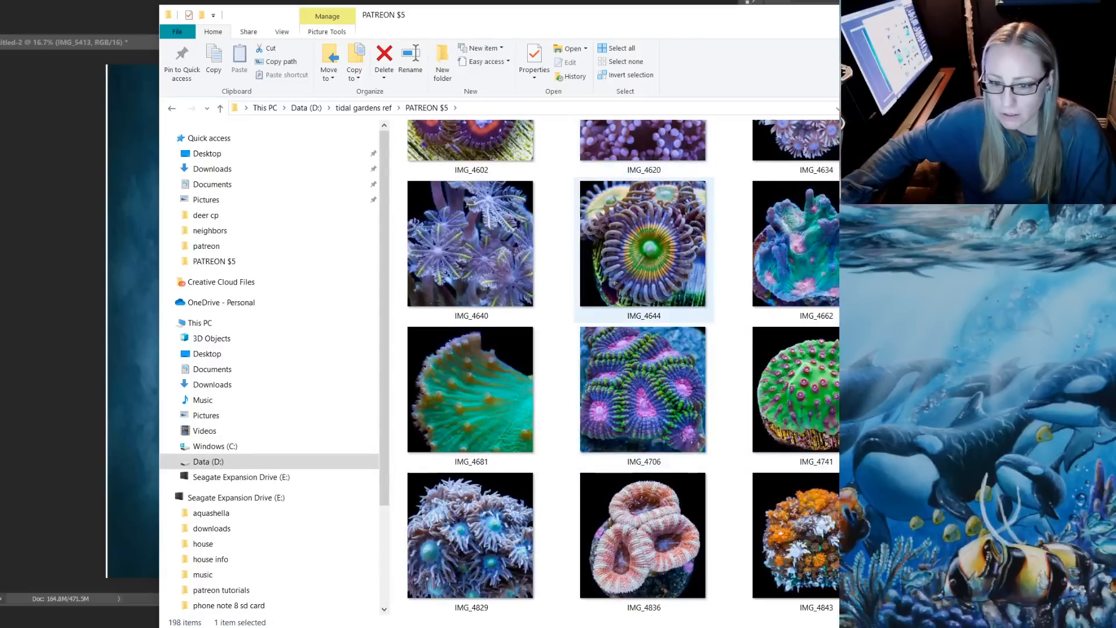
scroll(643, 250, down, 4)
scroll(643, 250, down, 4)
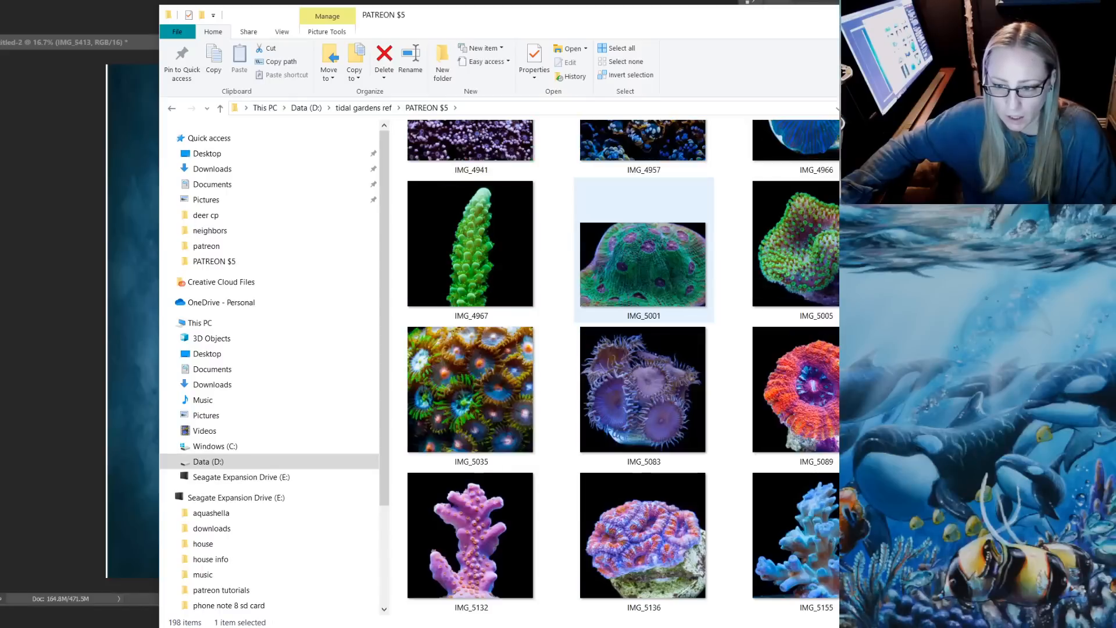
scroll(644, 291, up, 3)
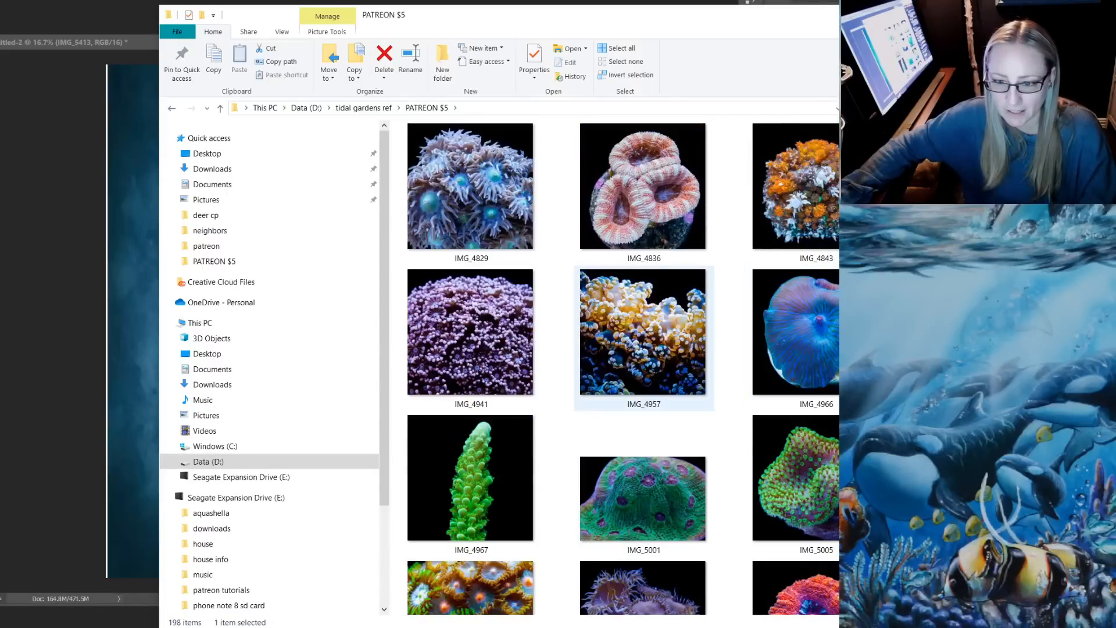
scroll(645, 343, down, 3)
scroll(645, 343, up, 3)
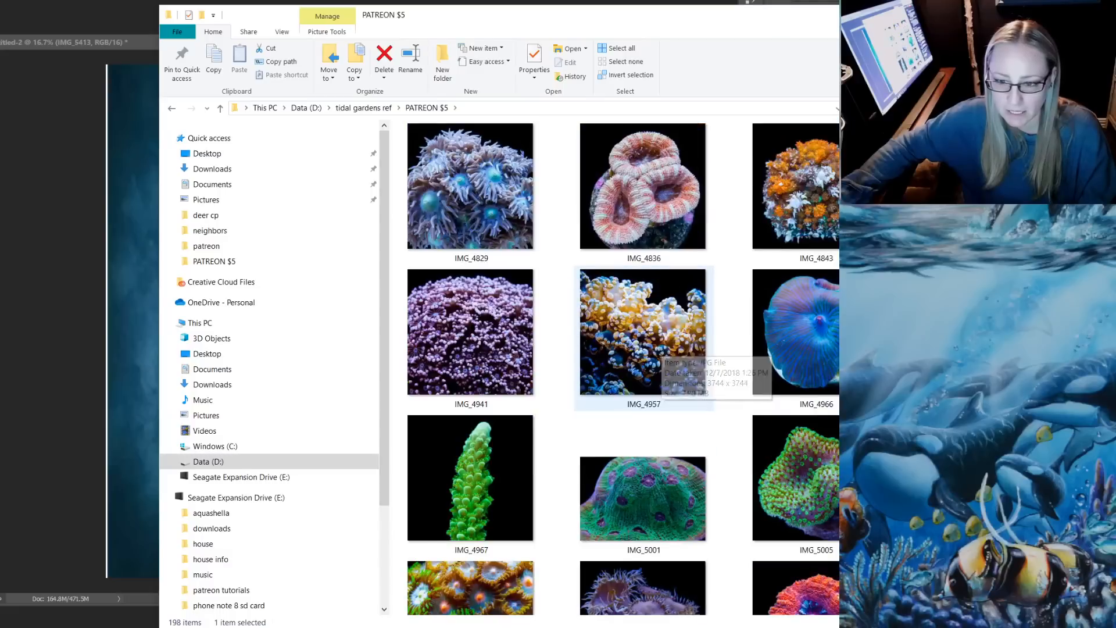
Place the pink torch coral image IMG_5321 from the parent PATREON $5 folder into the deer document, over the deer's face and chest
scroll(645, 349, down, 3)
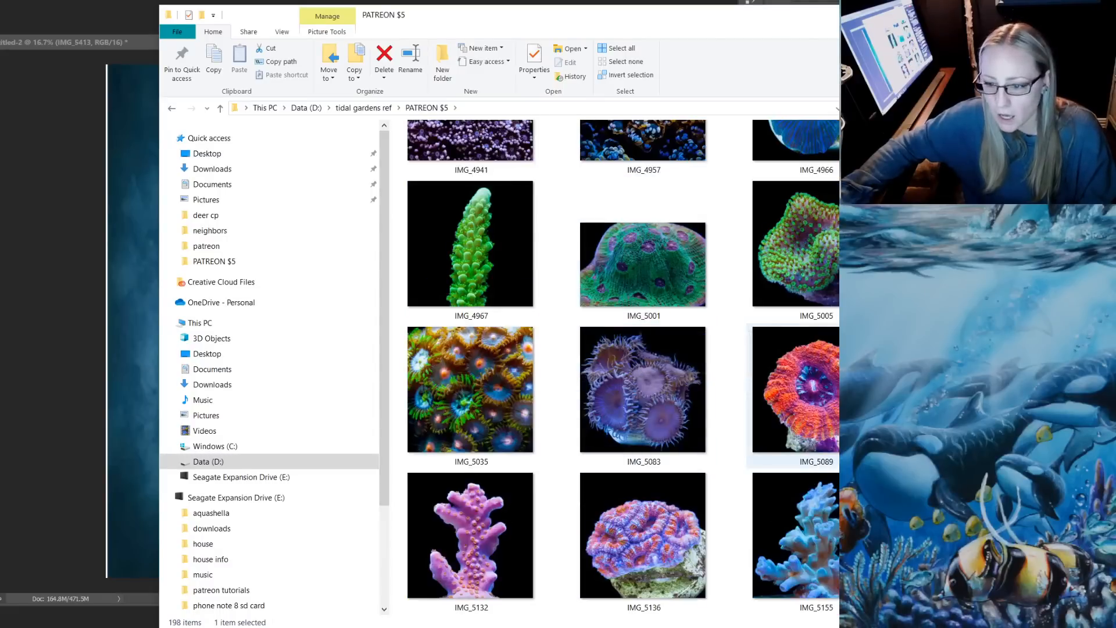
scroll(797, 249, down, 4)
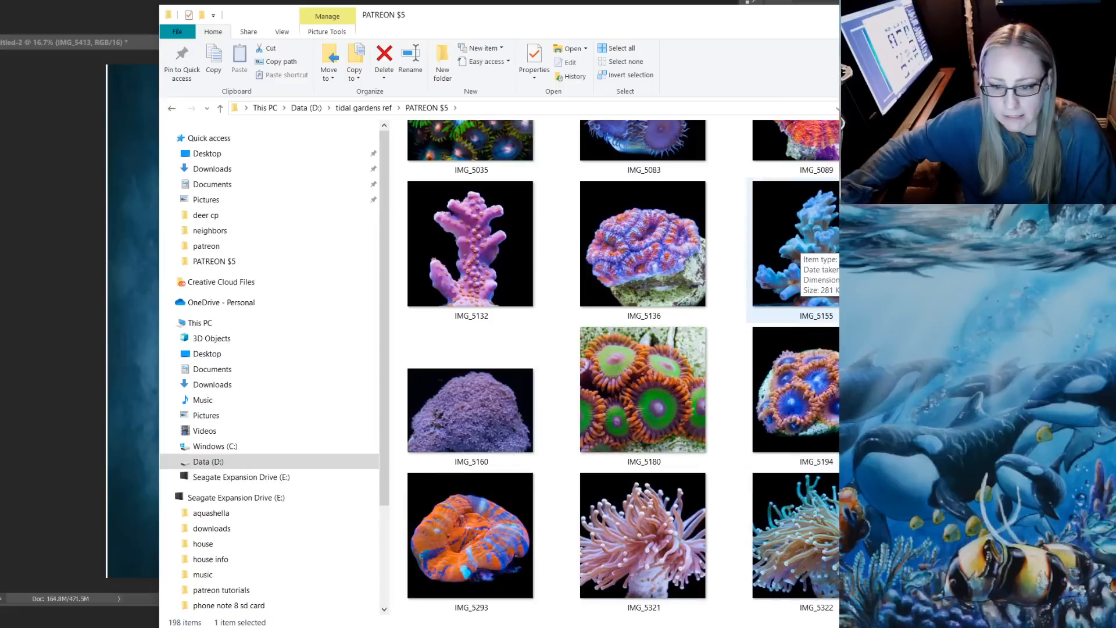
scroll(646, 250, down, 4)
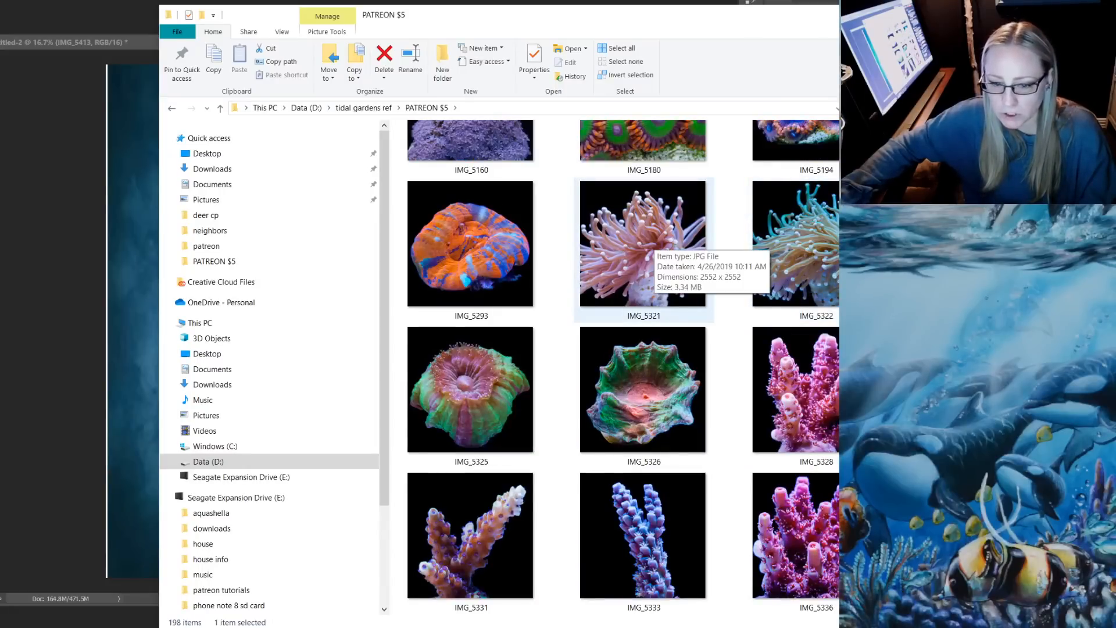
drag(650, 244, 128, 279)
drag(307, 368, 258, 480)
key(Return)
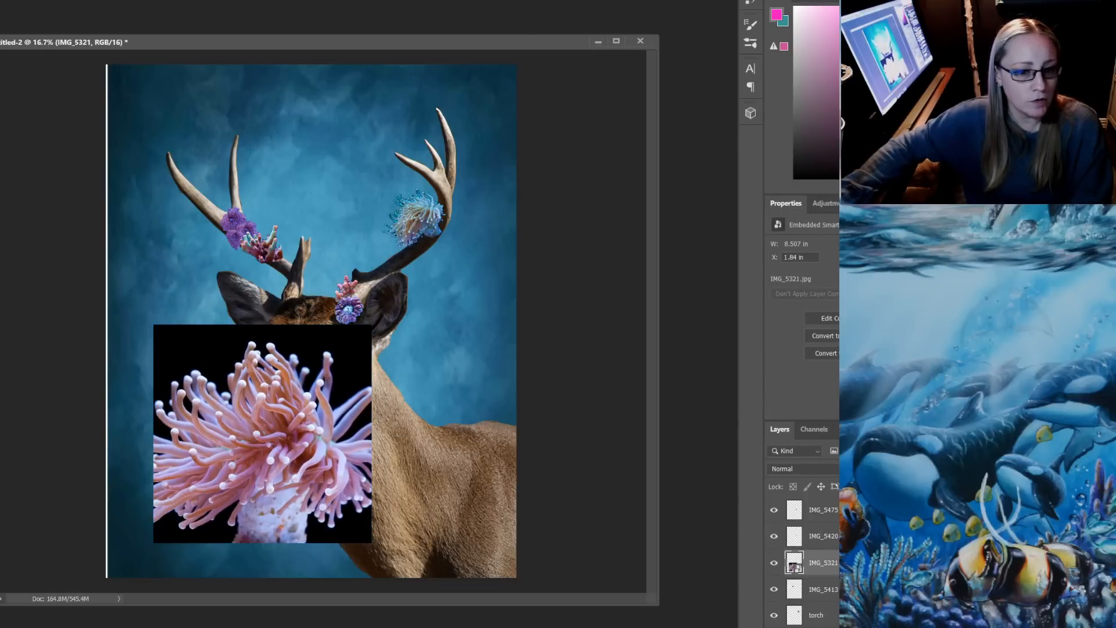
Rasterize the IMG_5321 layer and delete the black background above the coral and between its right-hand tentacles
click(195, 350)
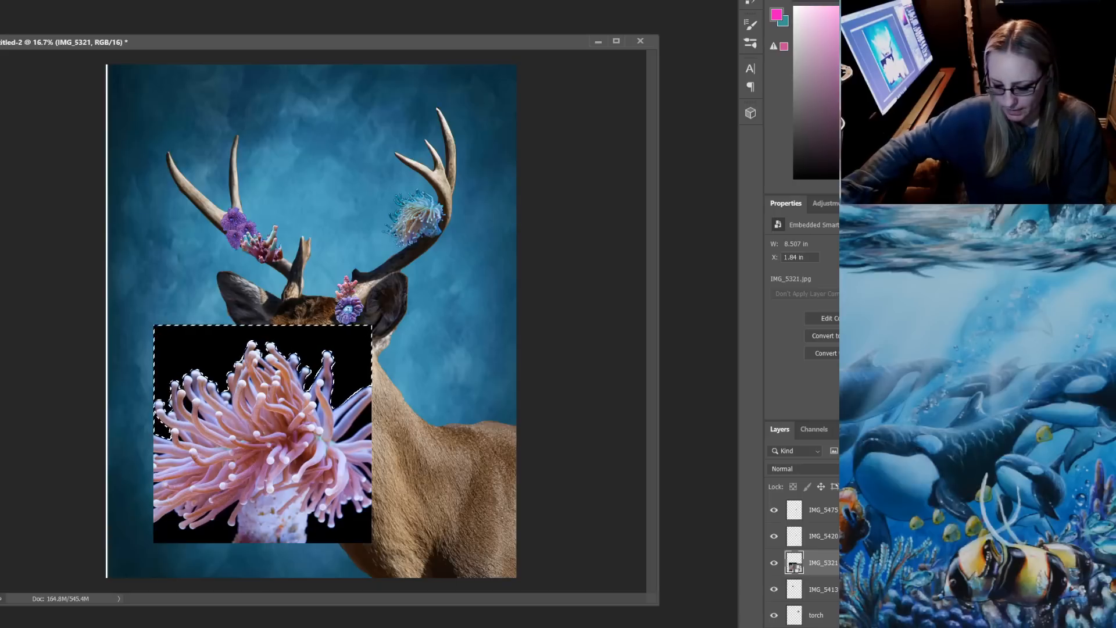
key(Delete)
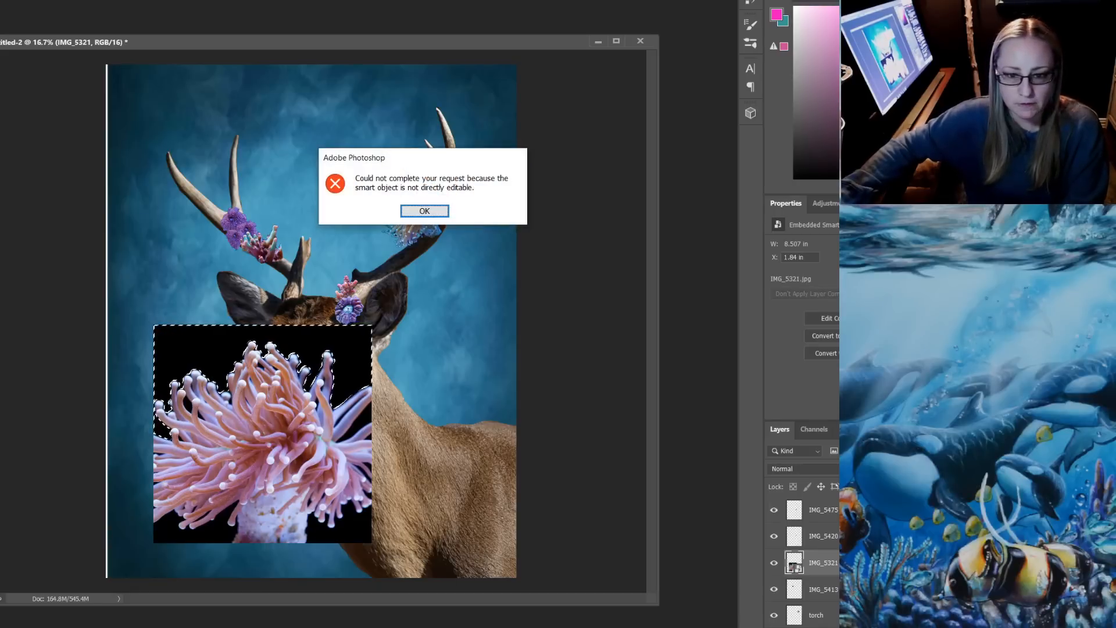
key(Return)
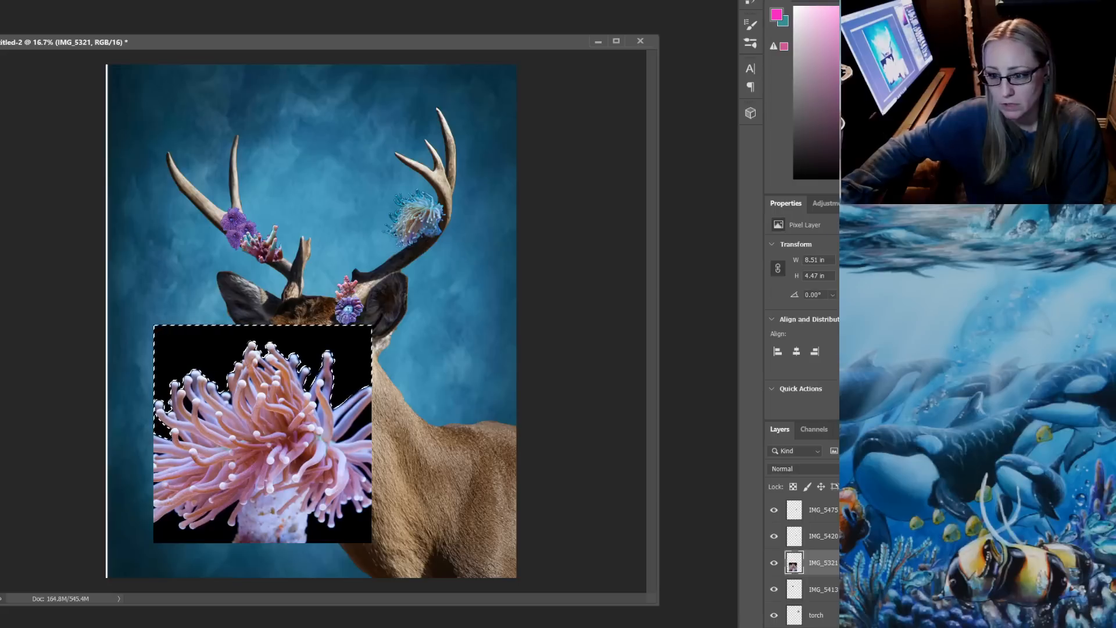
key(Delete)
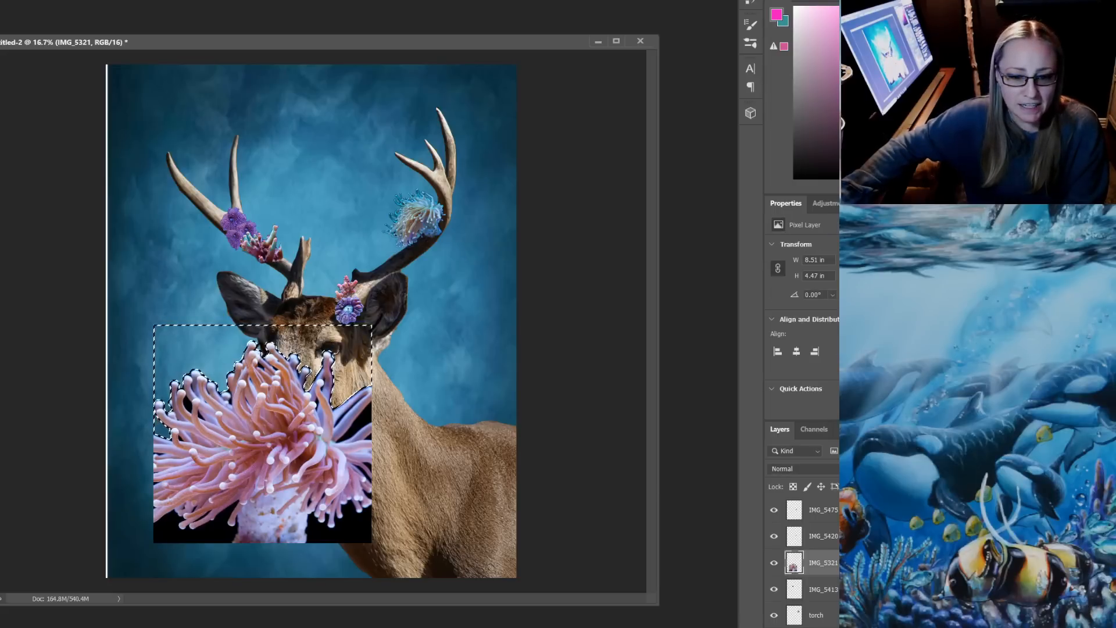
key(ctrl+d)
key(Delete)
Delete the remaining black background below the coral on both sides and the small patch between its upper-left tentacles
click(352, 530)
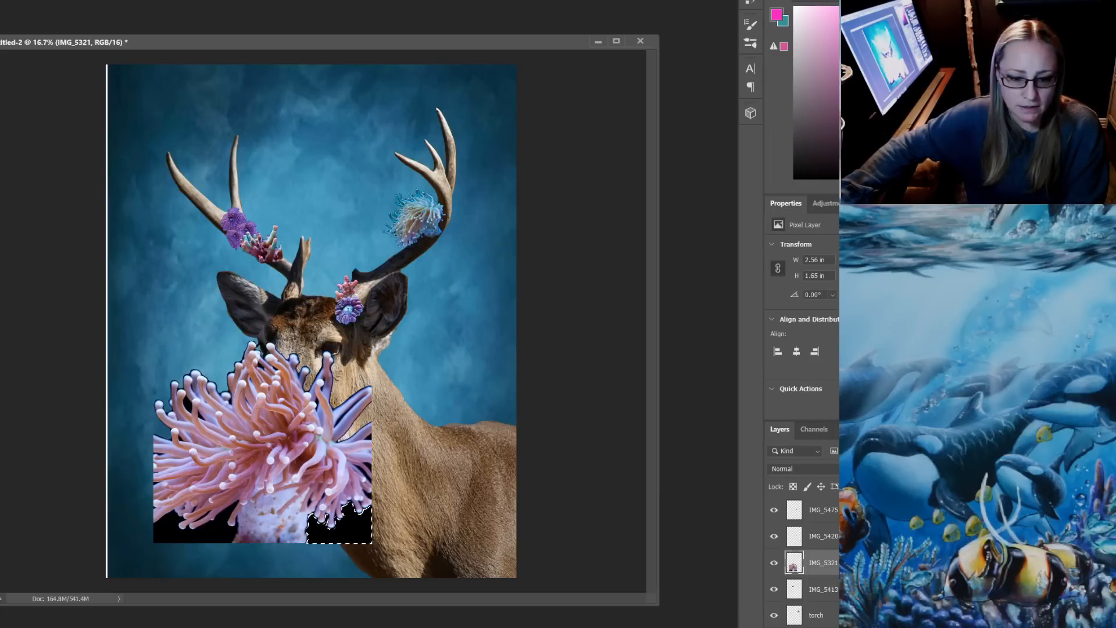
key(Delete)
click(195, 535)
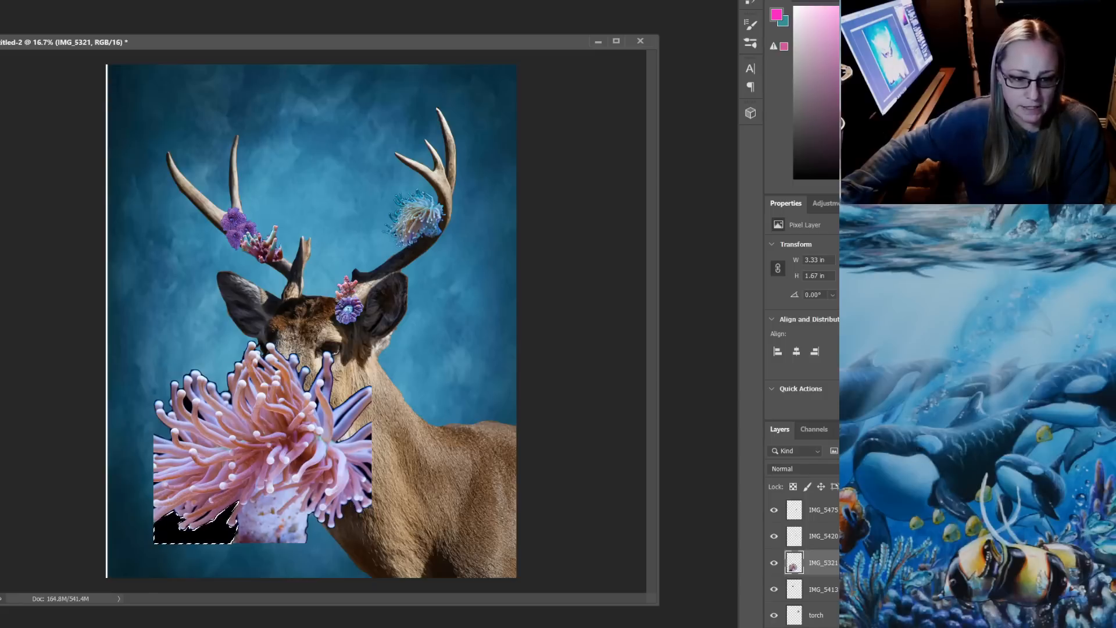
key(Delete)
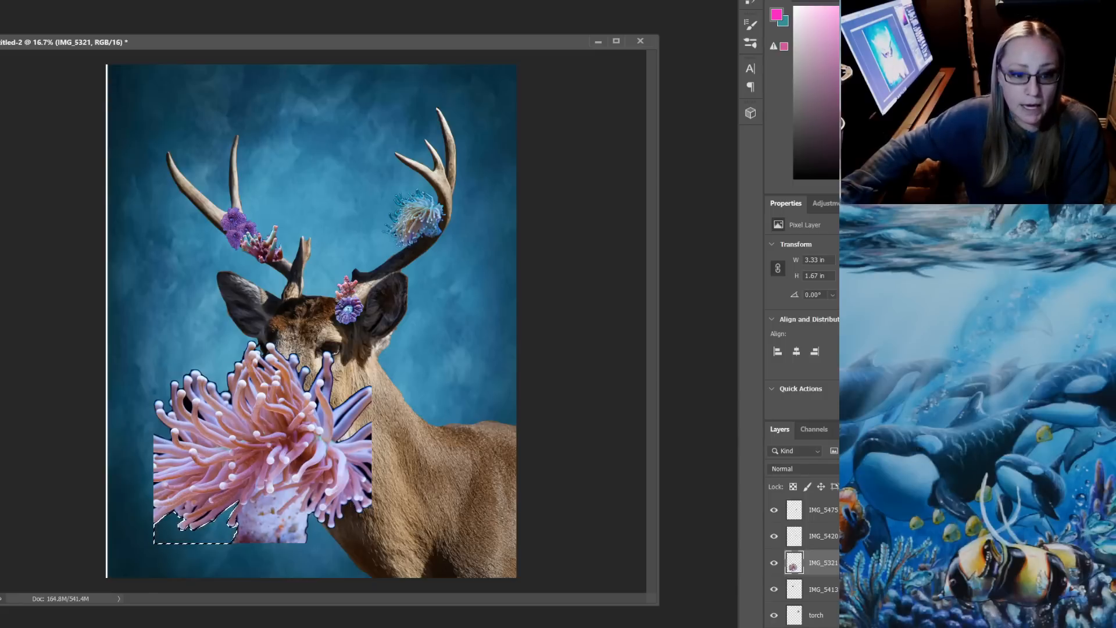
key(ctrl+d)
click(187, 402)
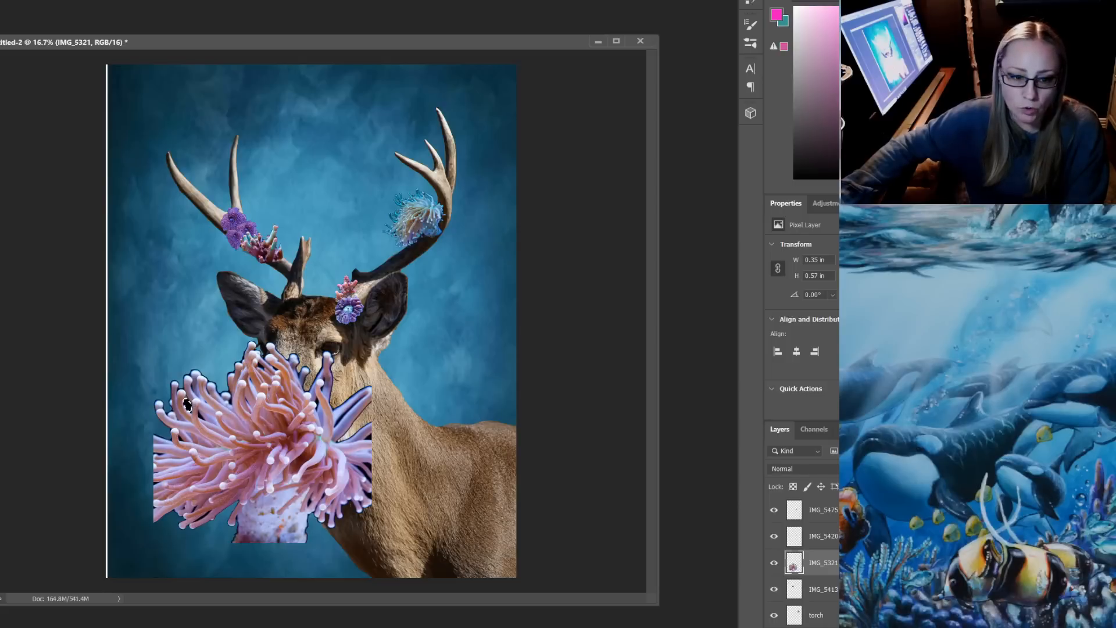
key(Delete)
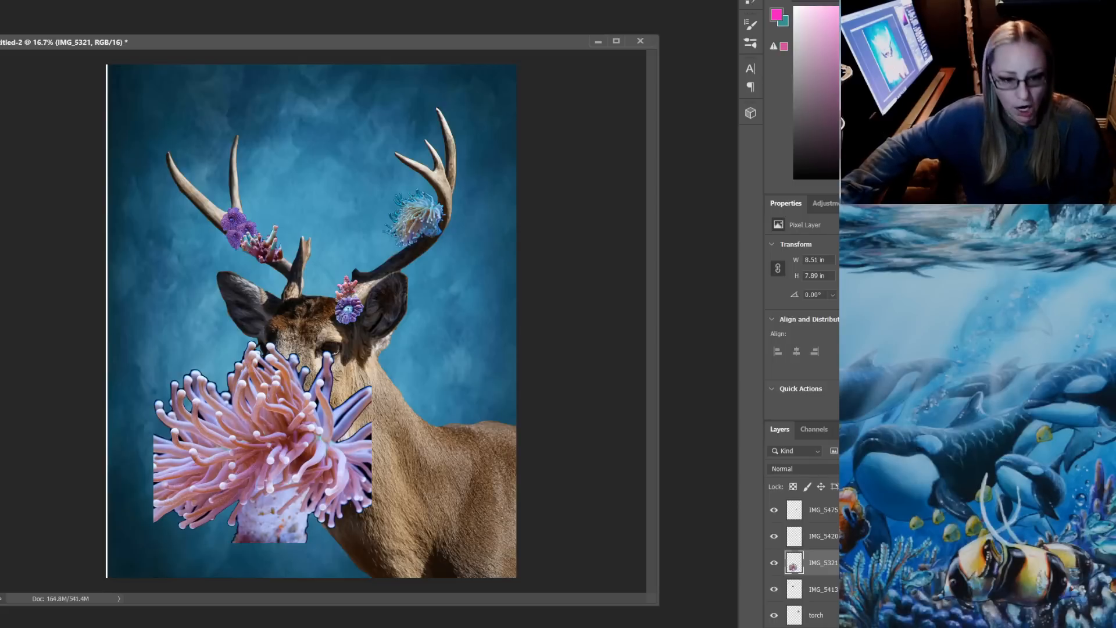
key(ctrl+d)
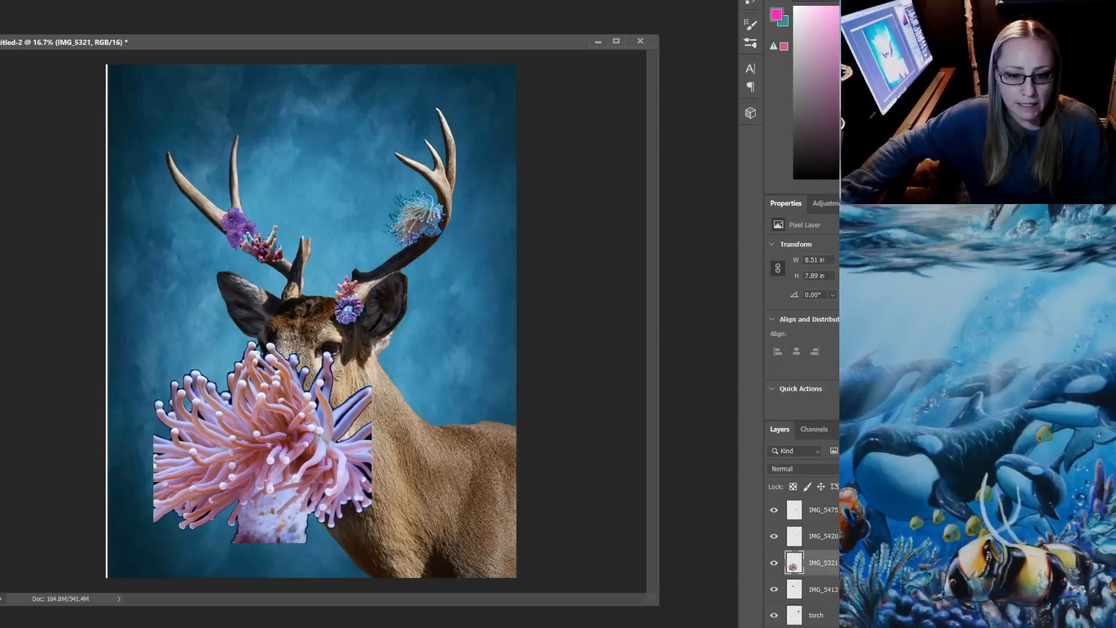
click(367, 467)
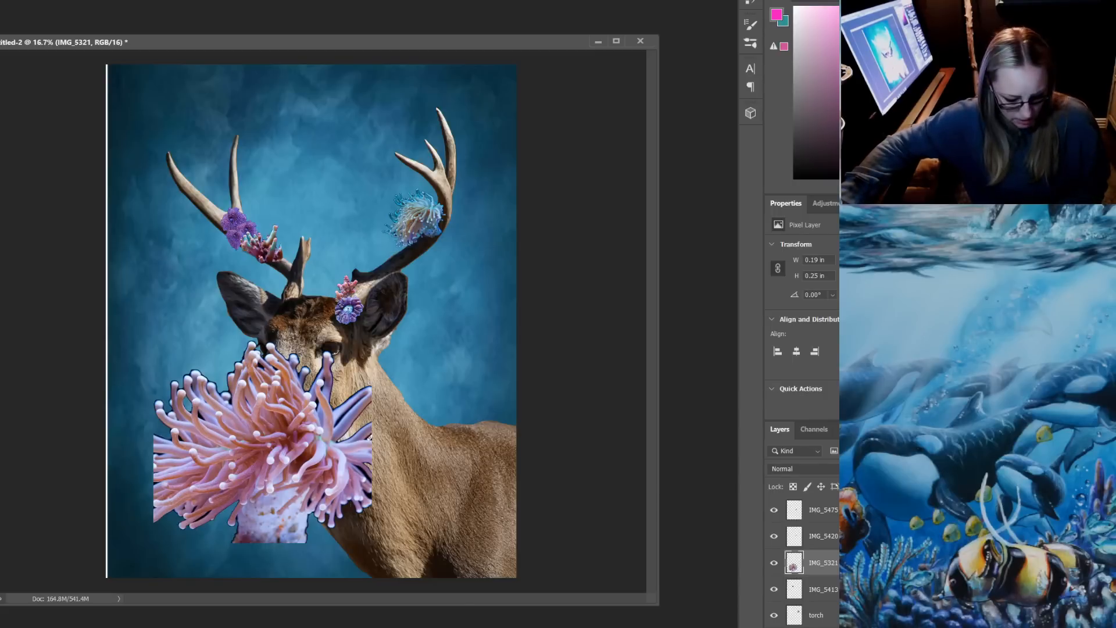
key(ctrl+d)
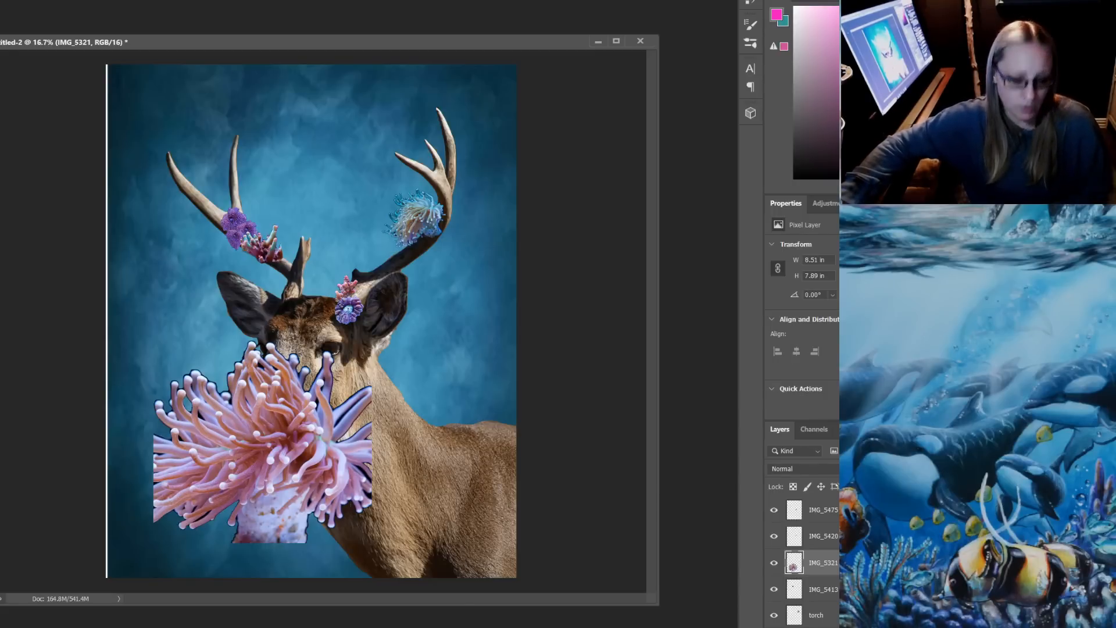
Shrink the pink torch coral to about 1.74 × 1.56 in and place it on the right-hand antler, just below the blue coral
key(ctrl+t)
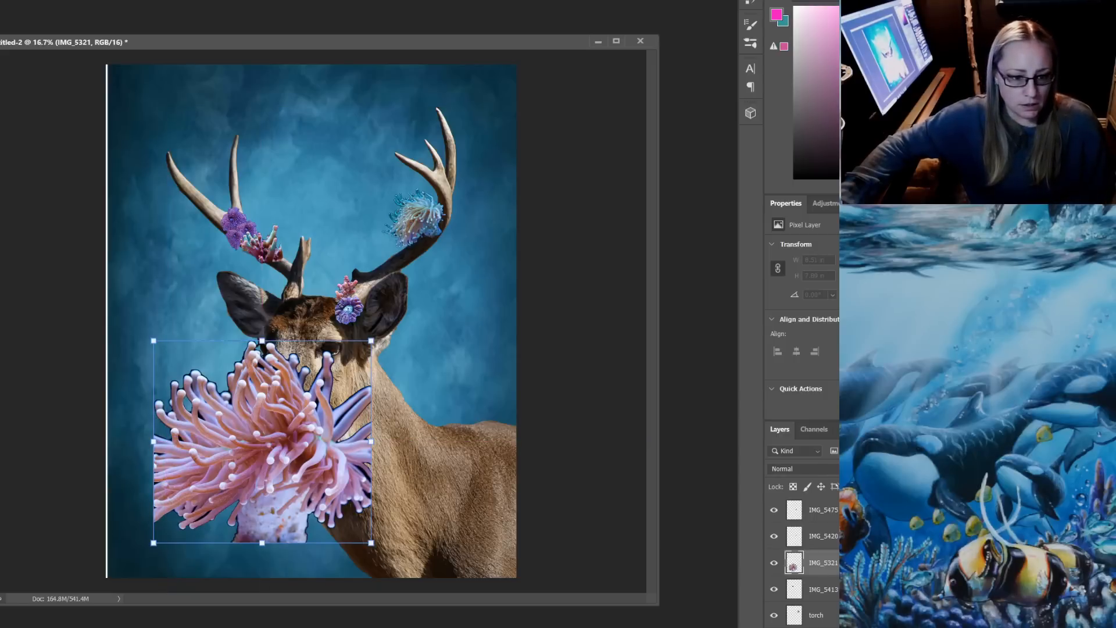
drag(154, 340, 422, 242)
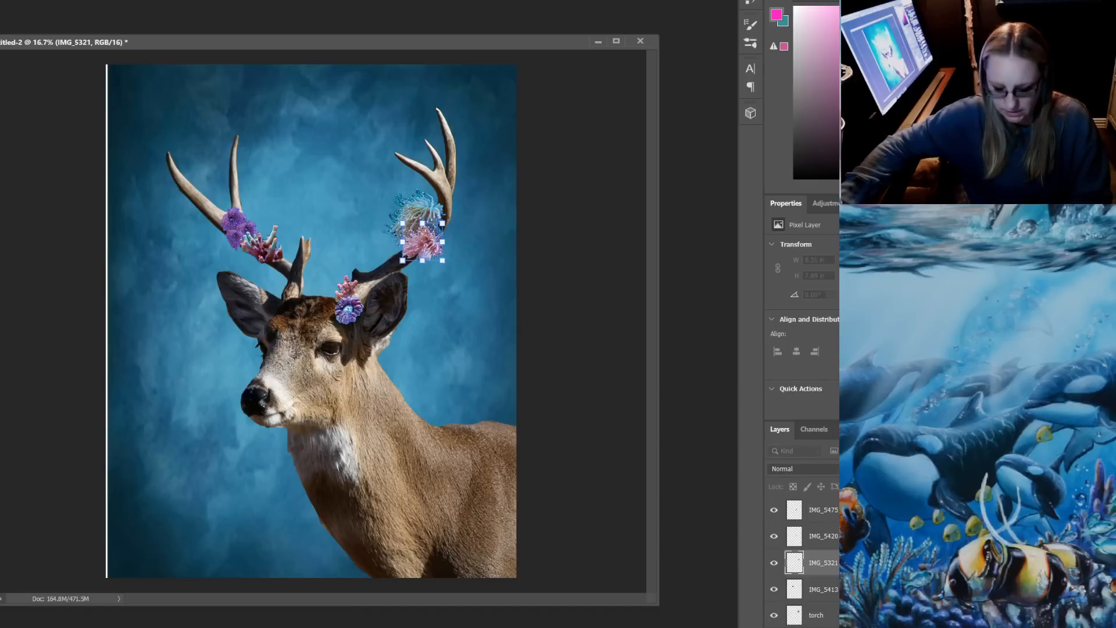
key(Return)
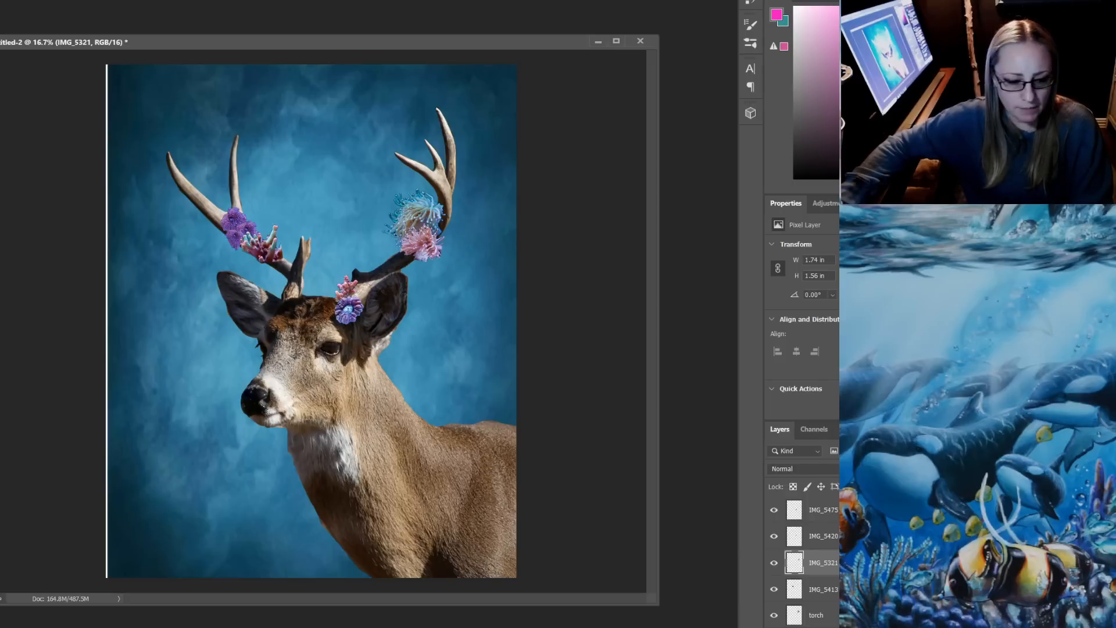
Shift the blue bg soft layer slightly left to cover the white strip along the canvas edge
mouse_move(186, 627)
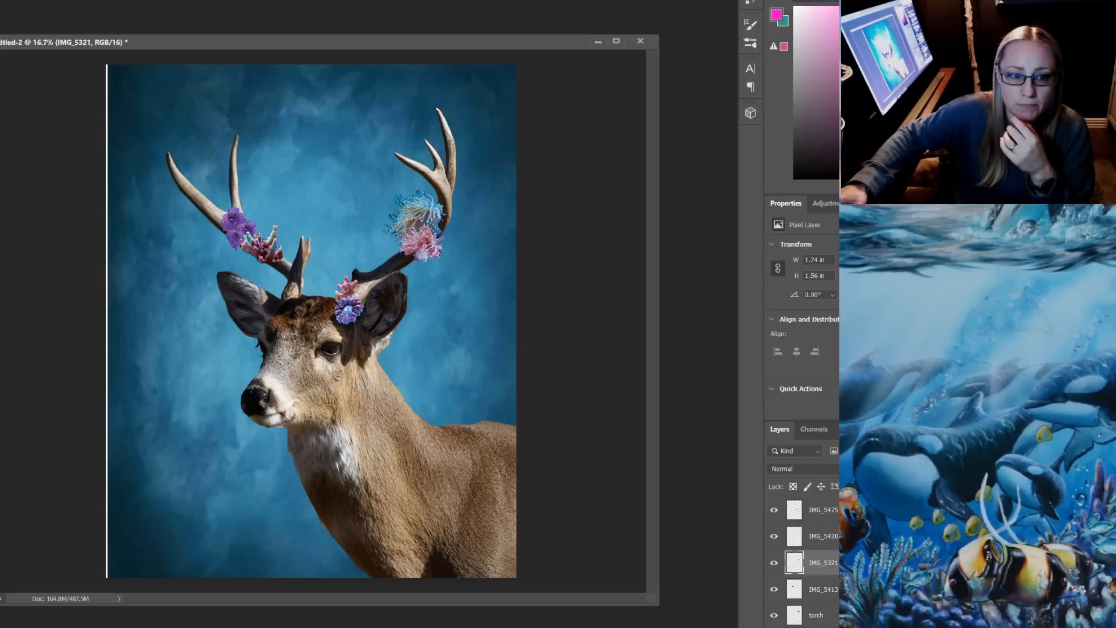
drag(450, 298, 446, 297)
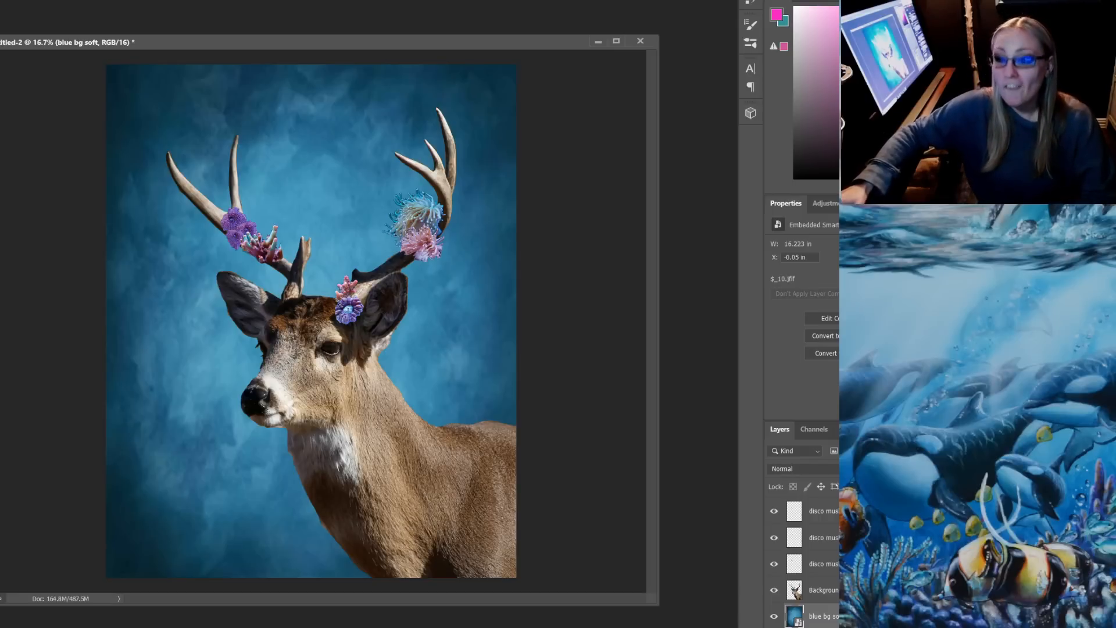
Switch to YouTube in Chrome, check the live stream dashboard and the channel page, and return to Photoshop
mouse_move(185, 627)
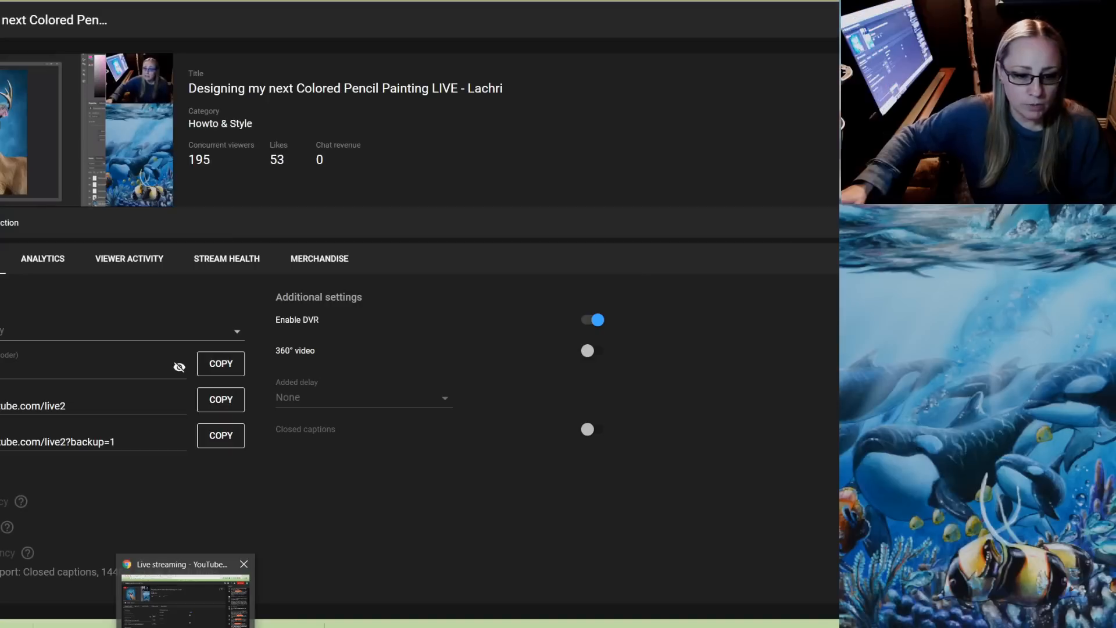
click(186, 602)
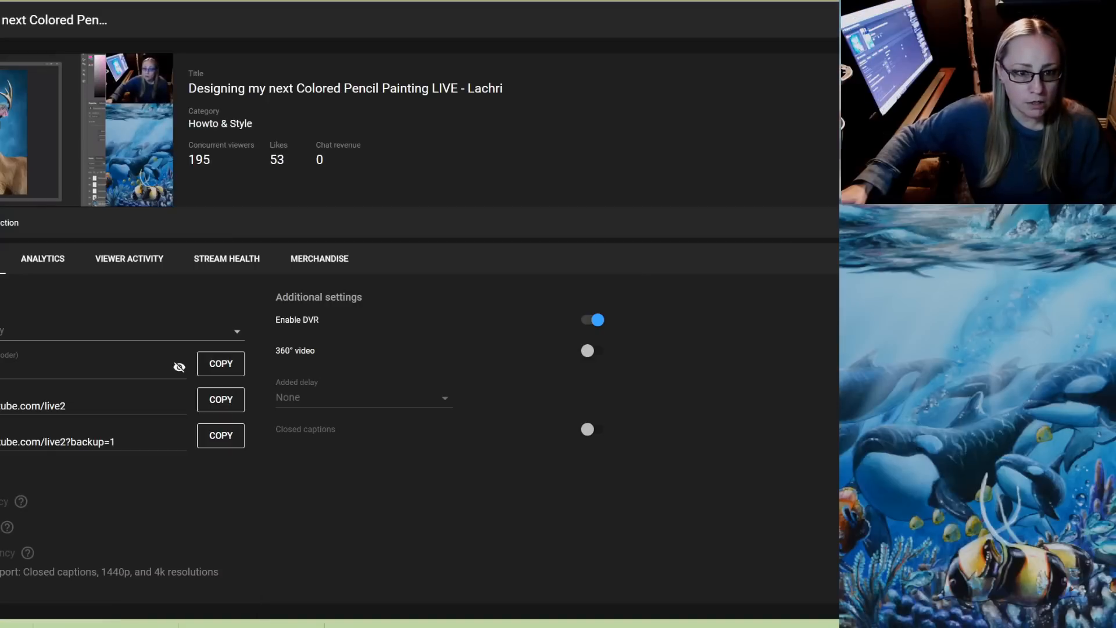
key(ctrl+Tab)
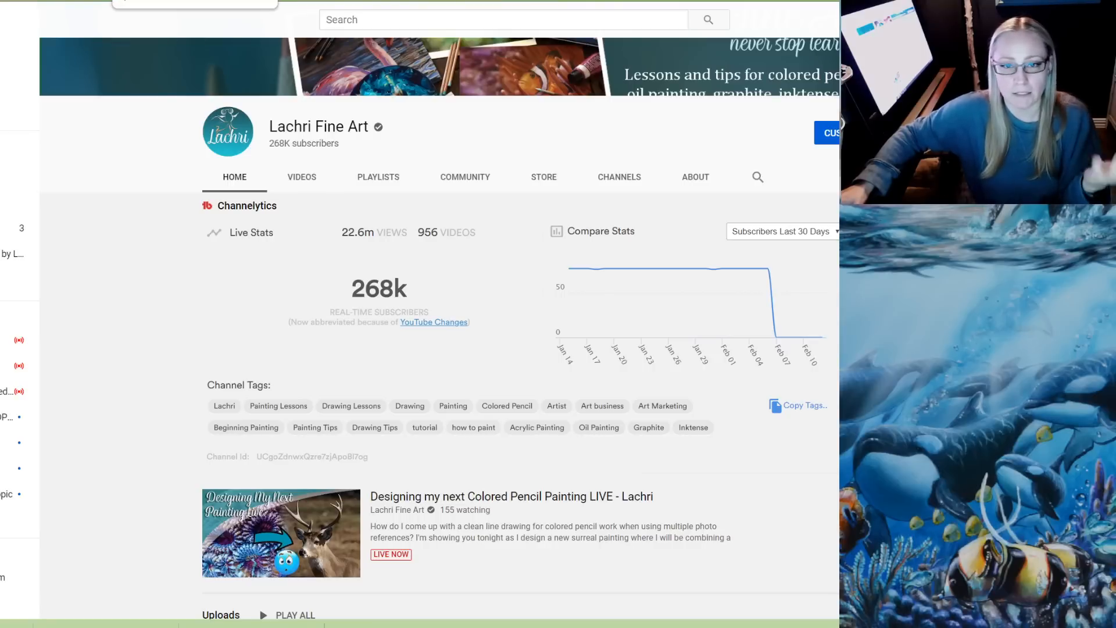
key(ctrl+Tab)
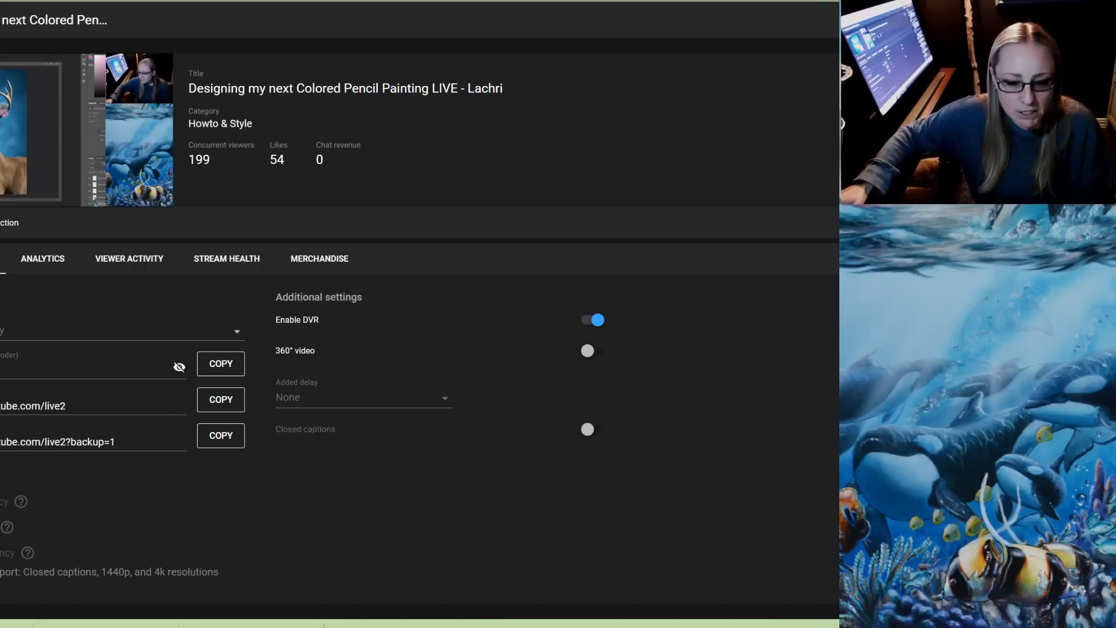
mouse_move(346, 627)
click(200, 602)
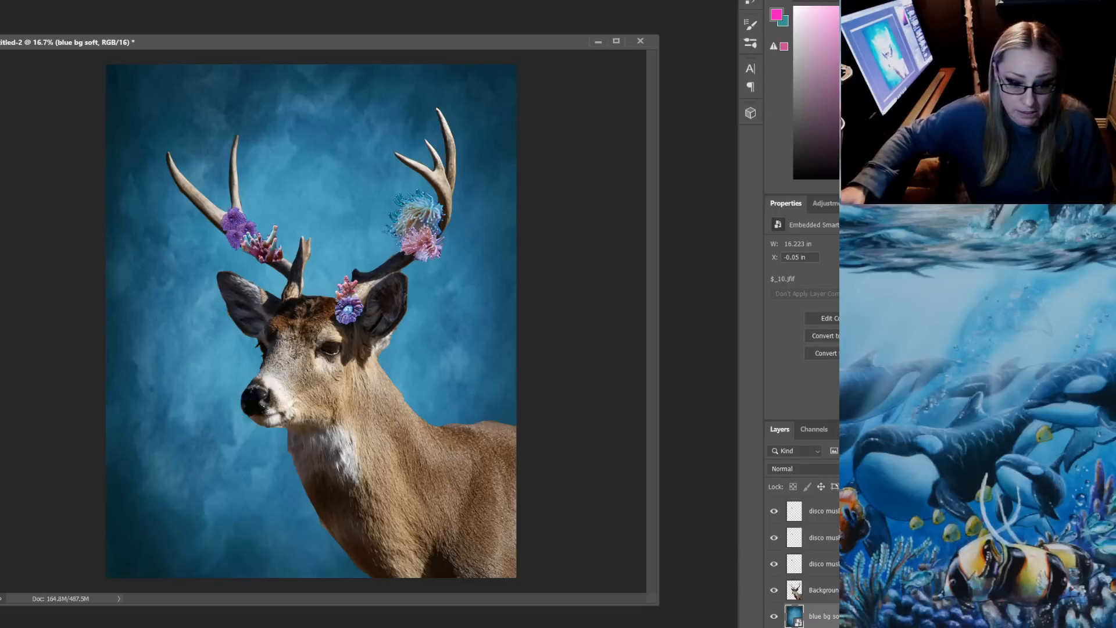
Place IMG_5348 from the PATREON $5 folder in File Explorer into the deer document, centred over the antlers and head
key(alt+Tab)
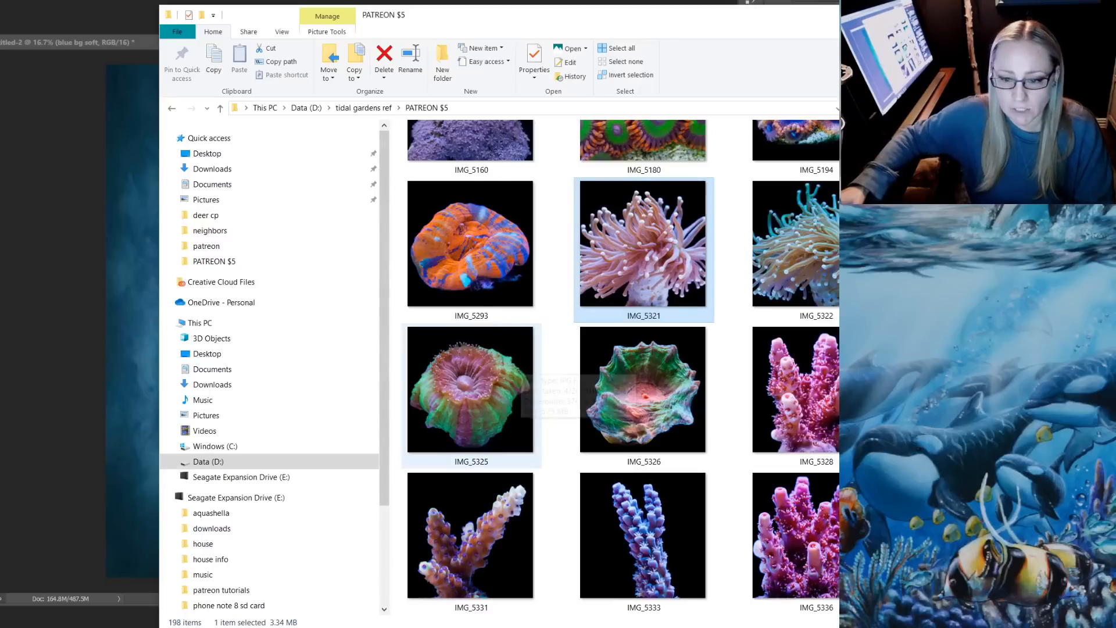
scroll(521, 365, down, 2)
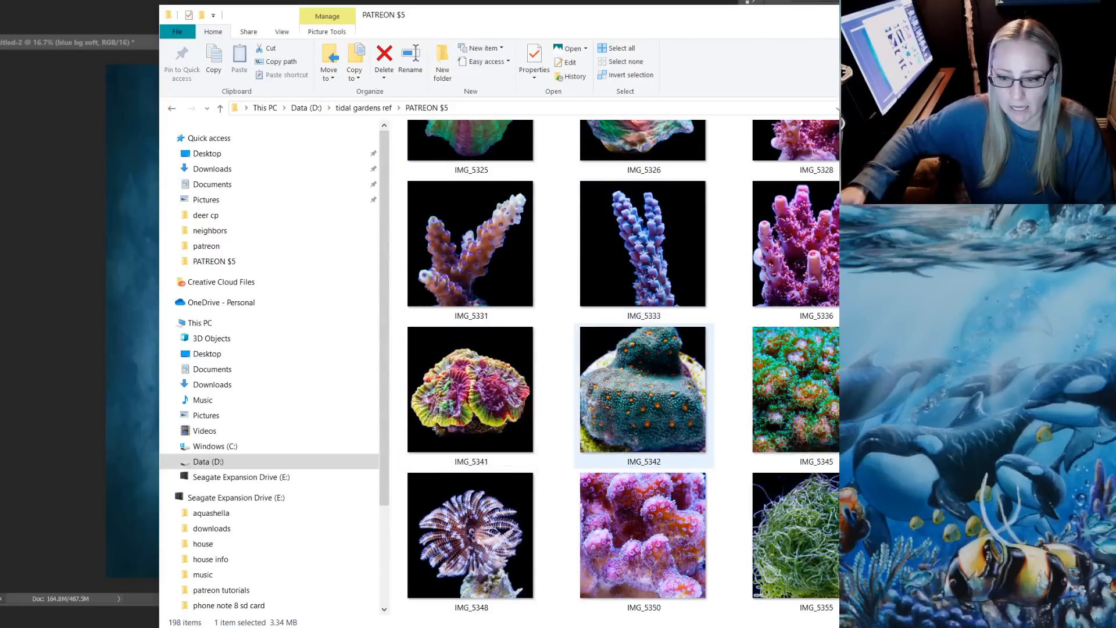
drag(471, 535, 131, 396)
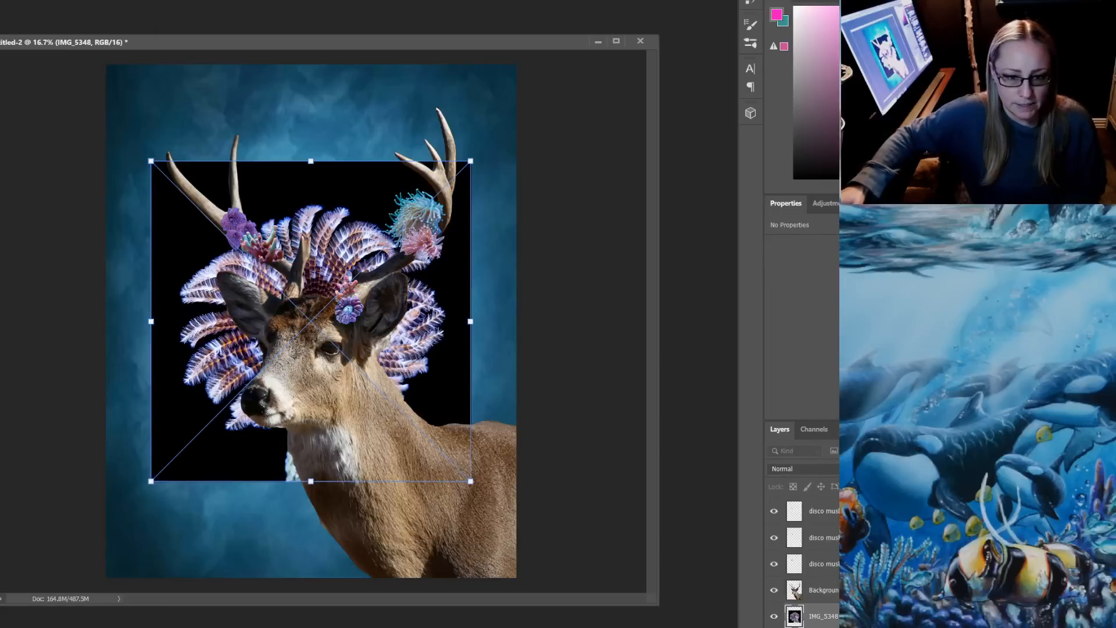
drag(355, 164, 357, 153)
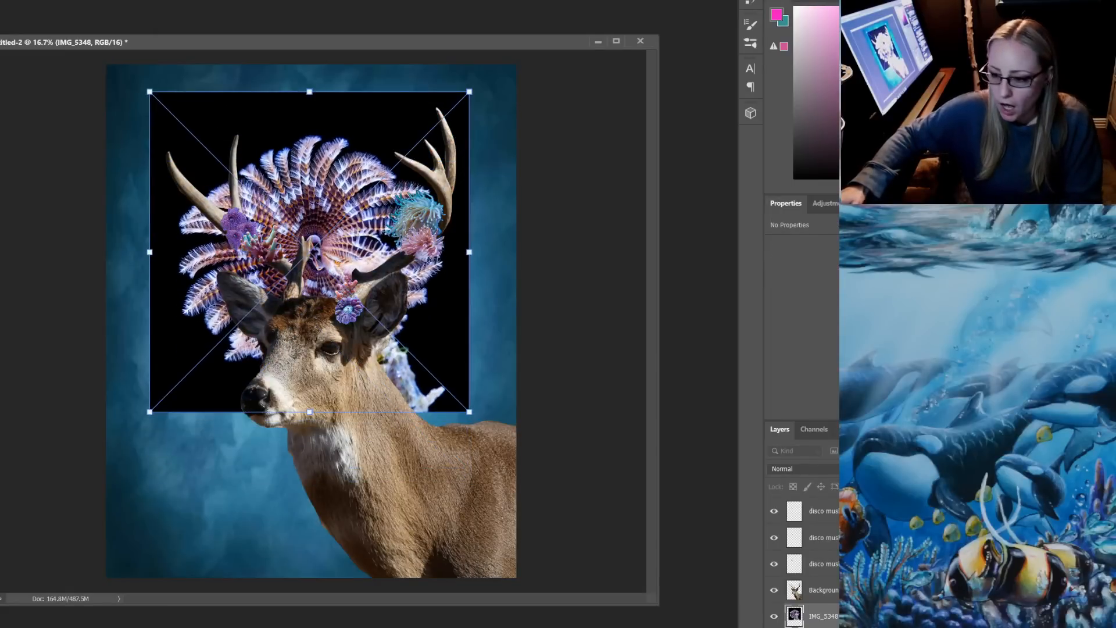
key(Return)
Move the IMG_5348 layer to the top of the layer stack and rename it "feather duster"
drag(814, 616, 814, 511)
double_click(823, 511)
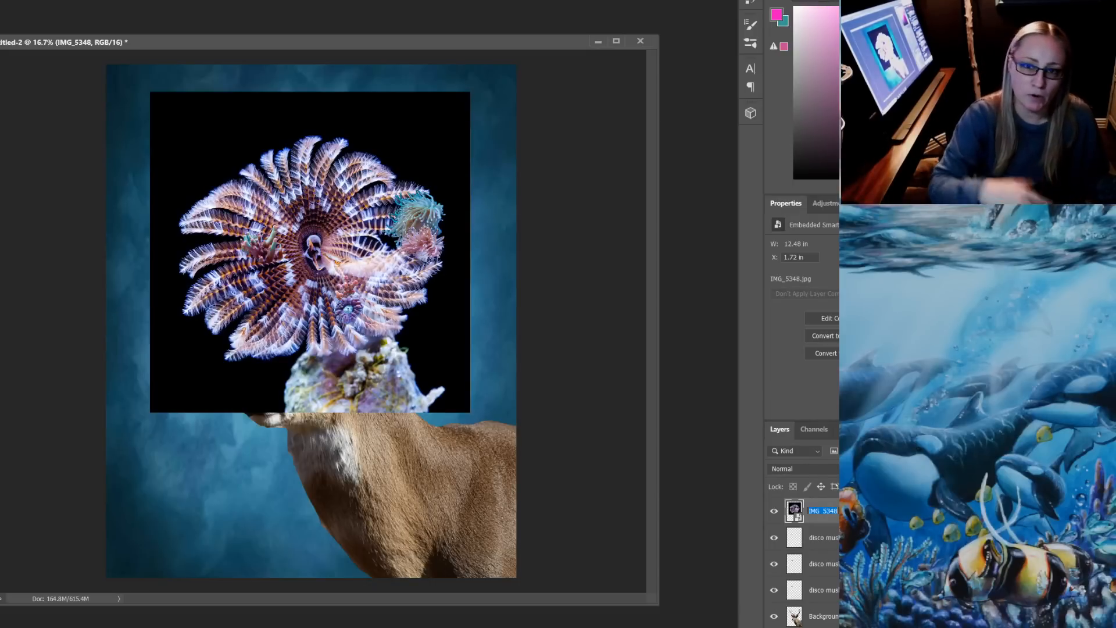
text(feather)
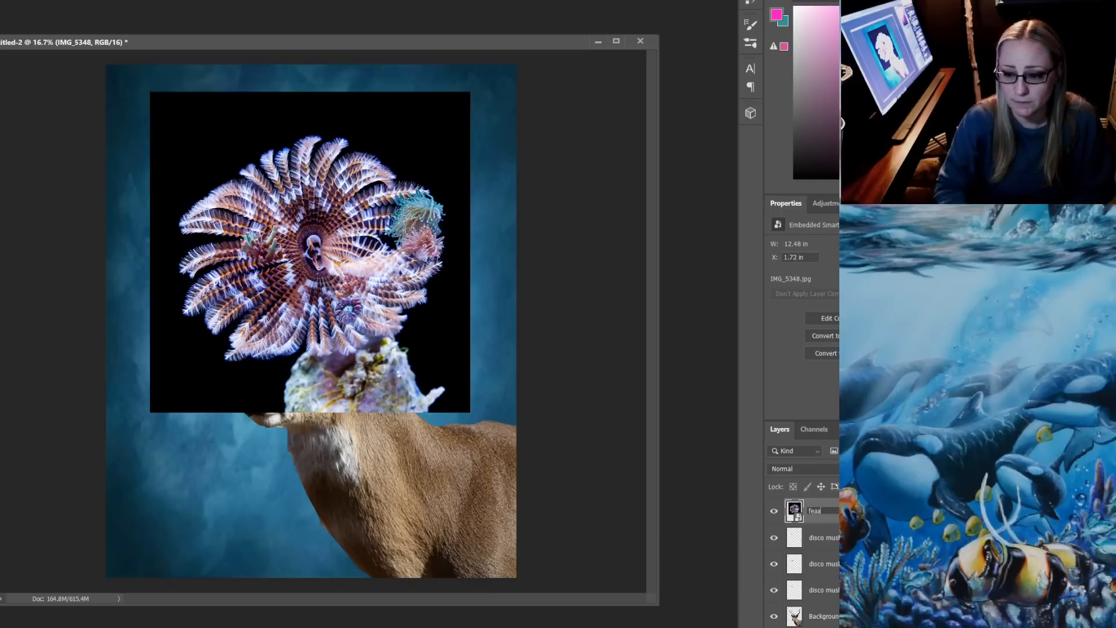
key(BackSpace)
key(BackSpace)
key(BackSpace)
key(BackSpace)
key(BackSpace)
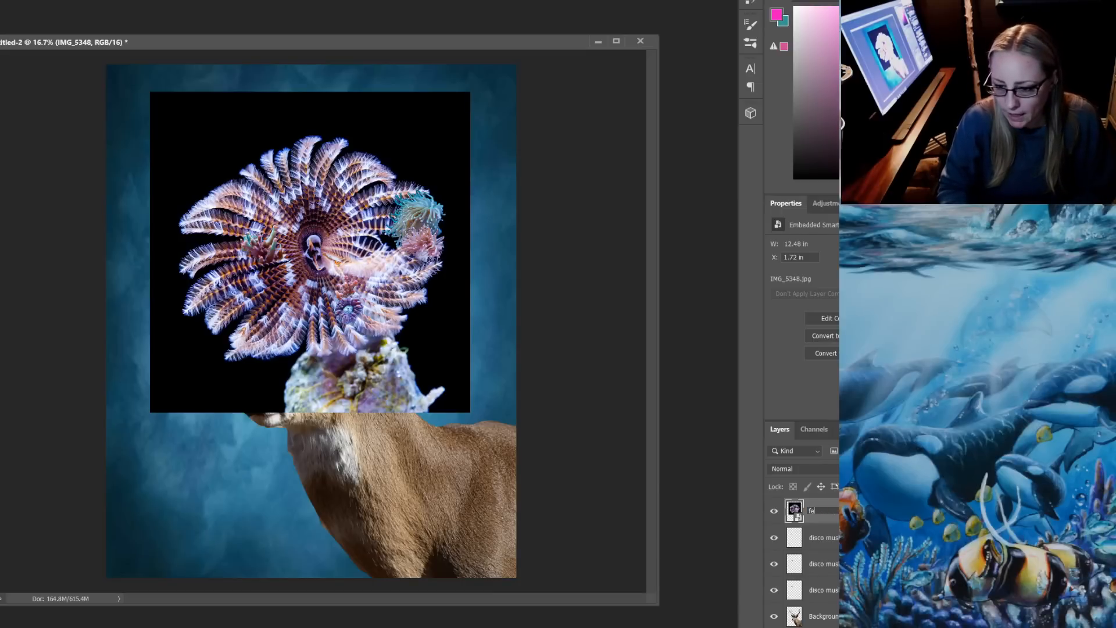
text(ather s)
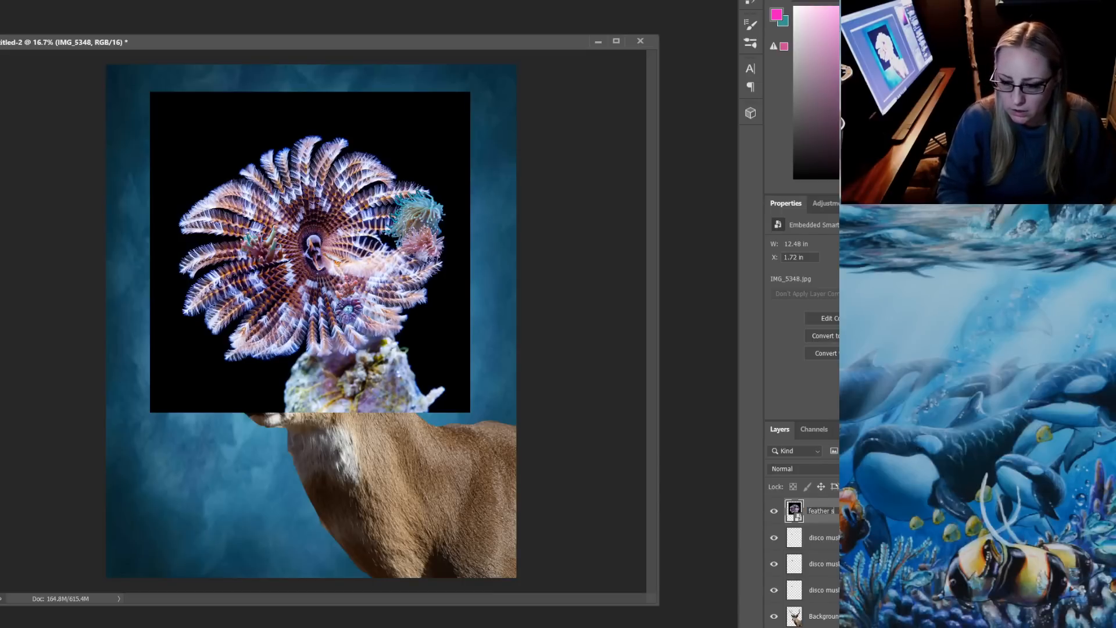
key(BackSpace)
text(duster)
key(Return)
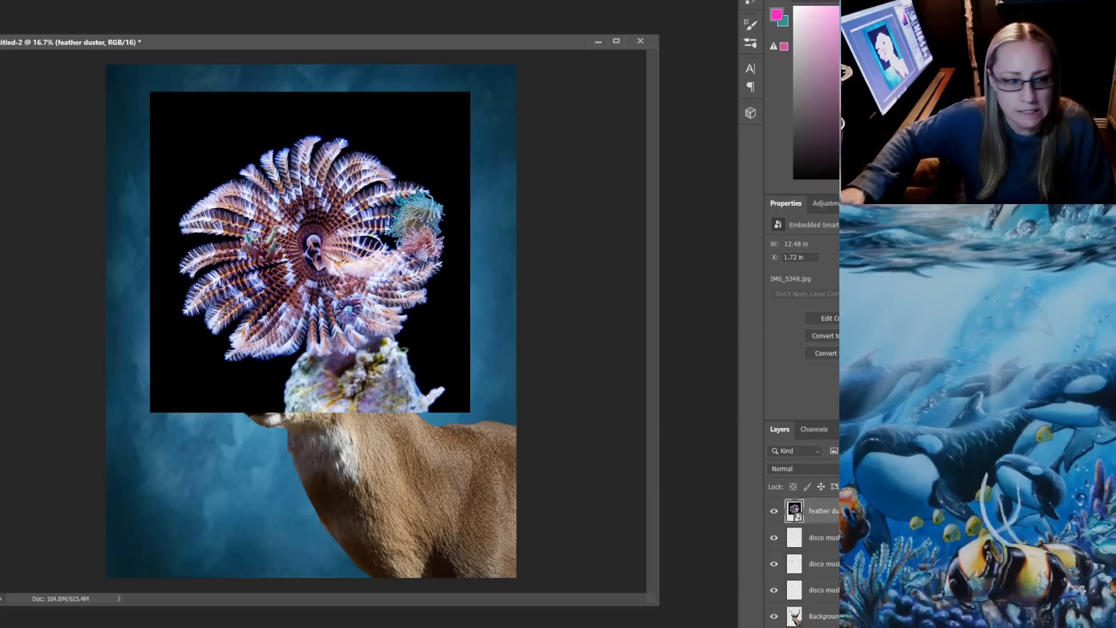
Select the black background around the feather duster, rasterize the layer and delete the selected area
click(419, 142)
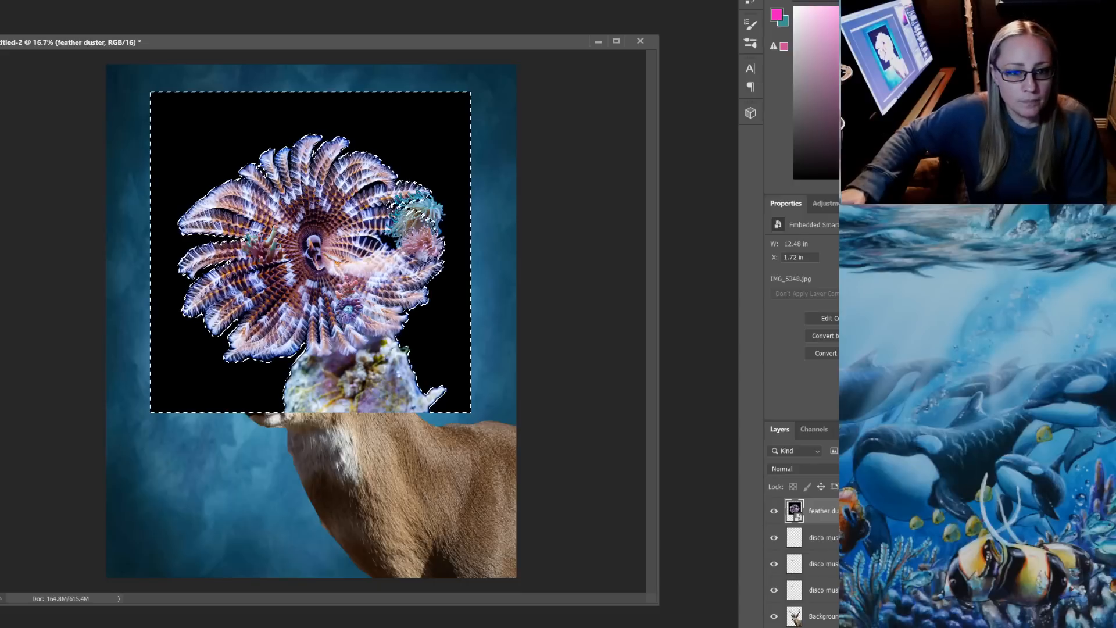
key(Delete)
key(Return)
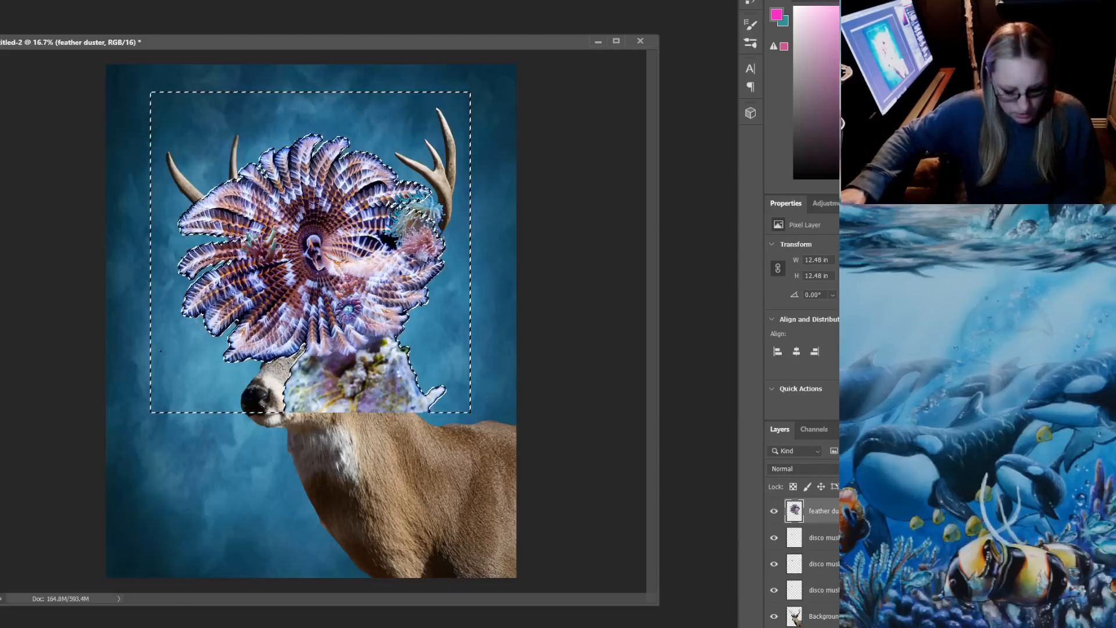
key(ctrl+t)
drag(150, 92, 182, 123)
key(Escape)
Deselect, shrink the feather duster to about 1.94 × 1.45 in, and rotate and place it on the left-hand antler above the purple coral
key(ctrl+d)
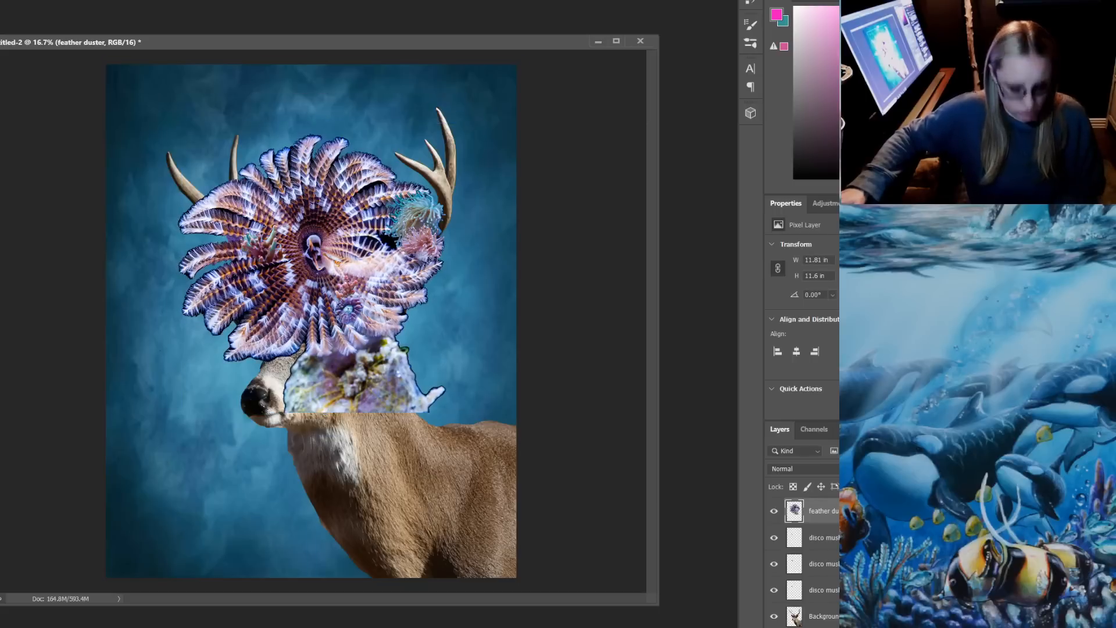
key(ctrl+f)
key(ctrl+r)
key(ctrl+t)
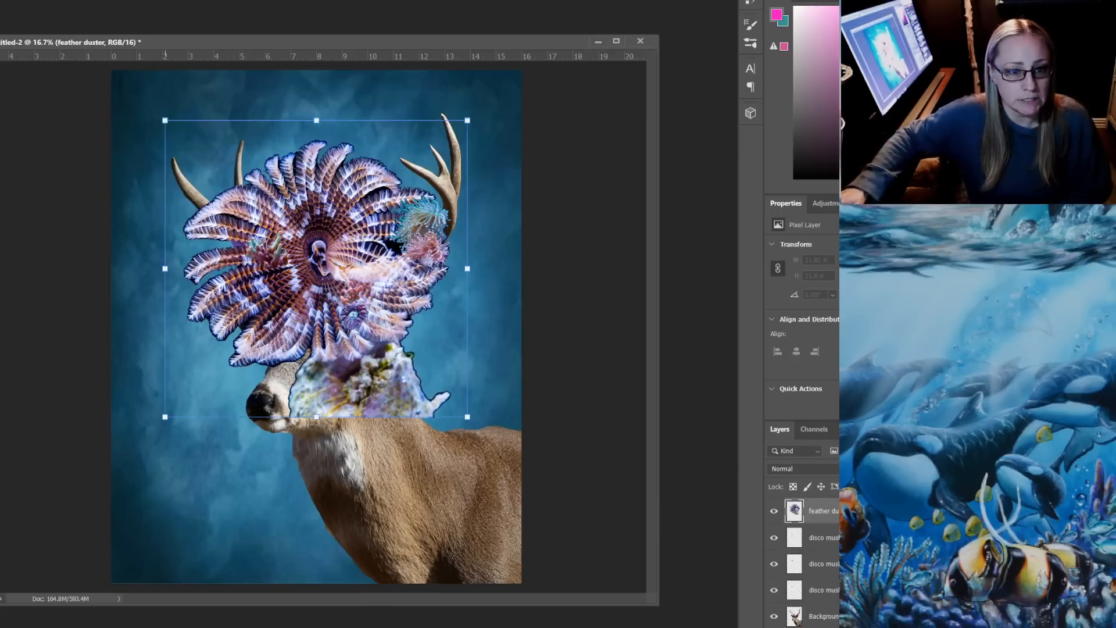
key(ctrl+r)
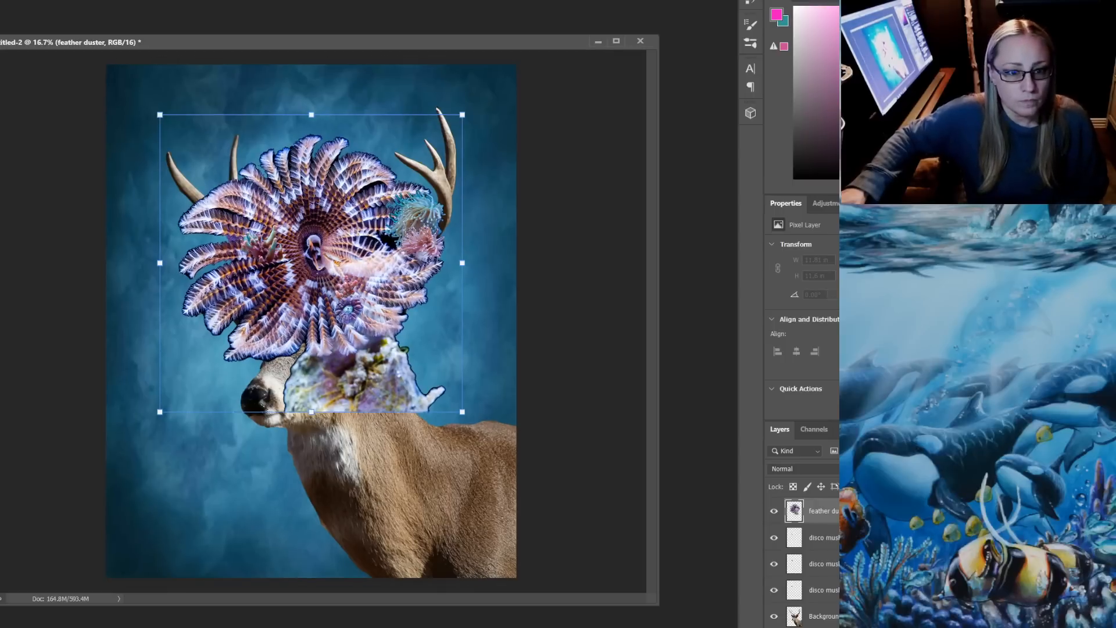
drag(160, 114, 235, 231)
drag(337, 225, 288, 273)
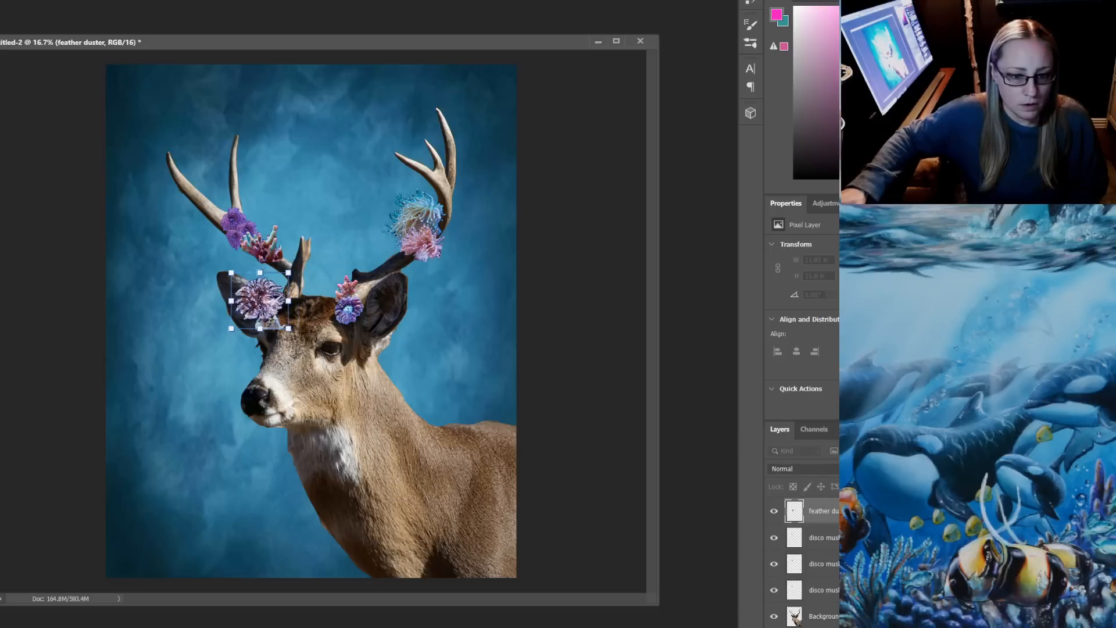
drag(308, 336, 212, 203)
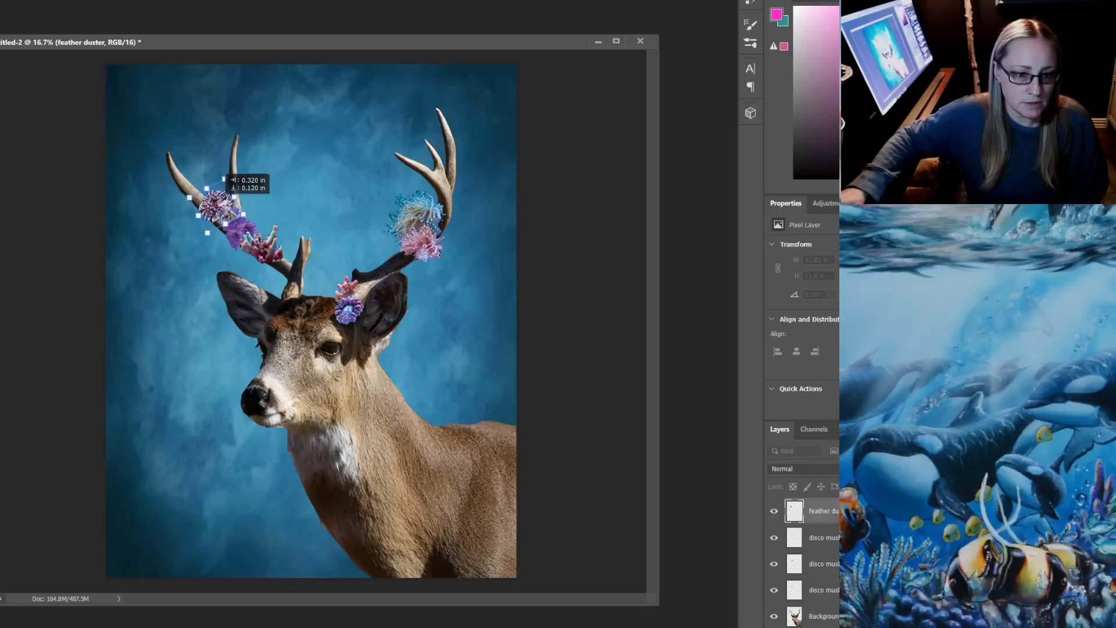
key(Return)
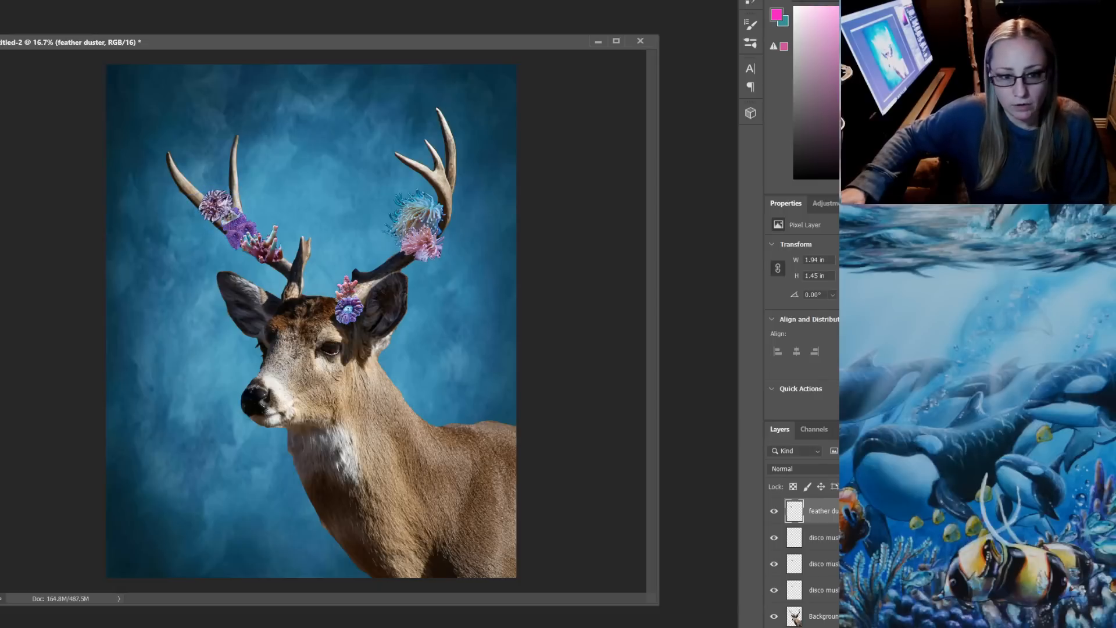
Move the feather duster layer to just above the Background layer and shift the worm slightly down on the left-hand antler
drag(823, 511, 822, 602)
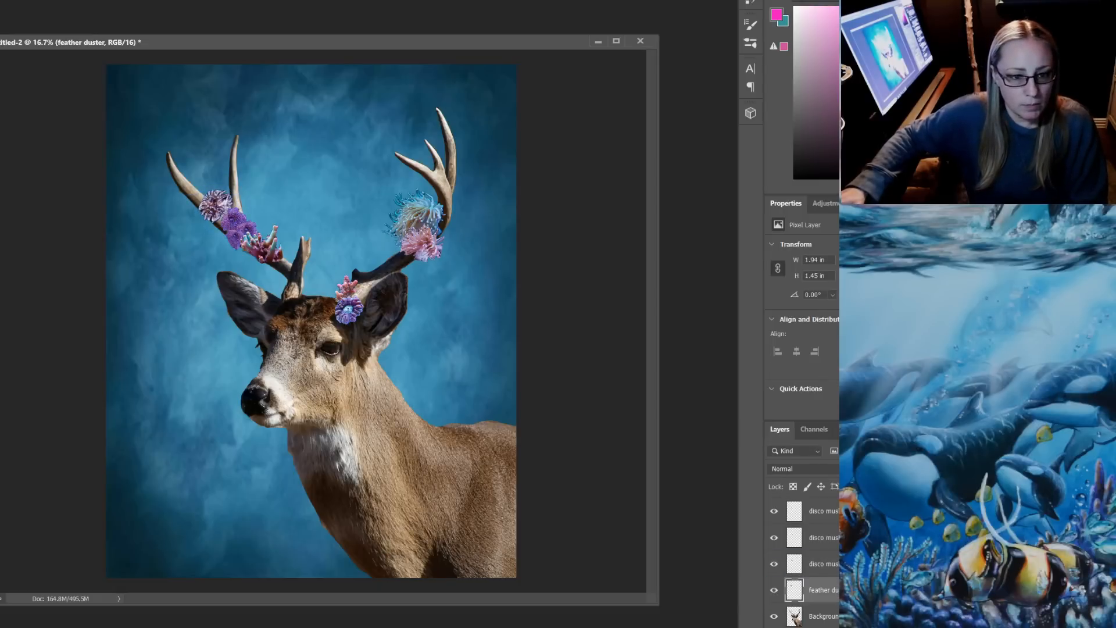
drag(219, 204, 217, 210)
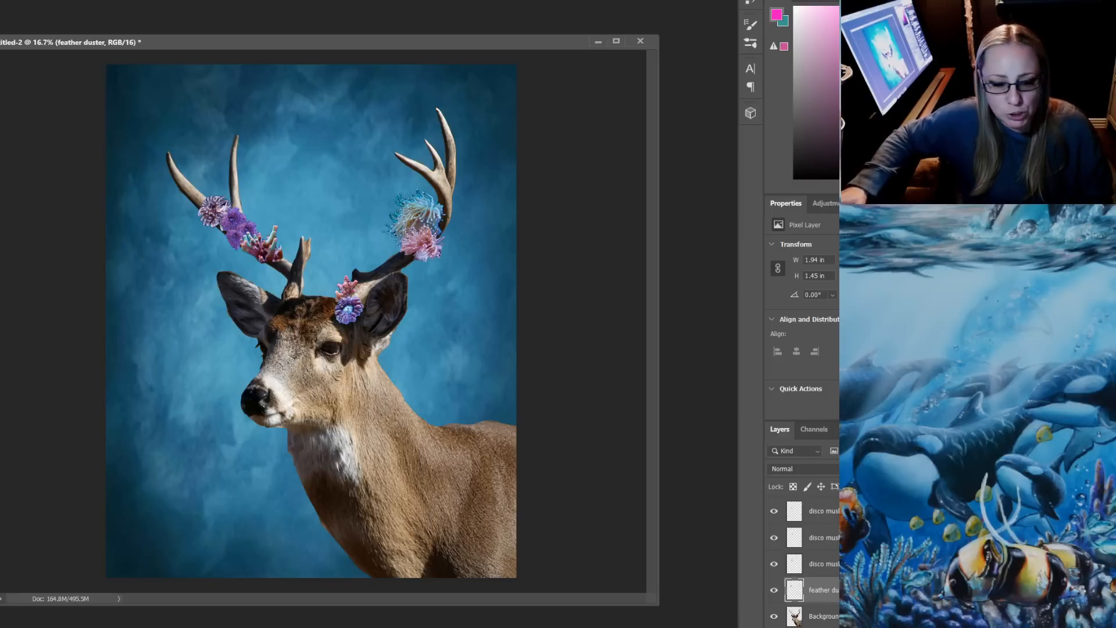
Place IMG_4337 from the PATREON $5 folder in File Explorer into the deer document and move its layer to the top of the stack
key(alt+Tab)
scroll(616, 366, down, 3)
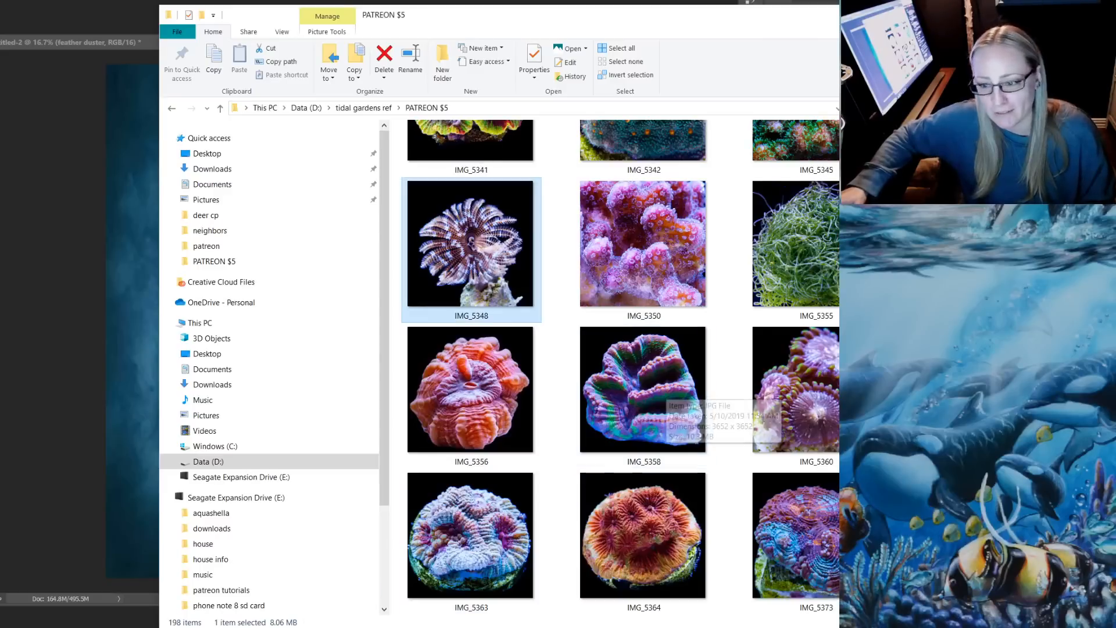
scroll(645, 372, up, 2)
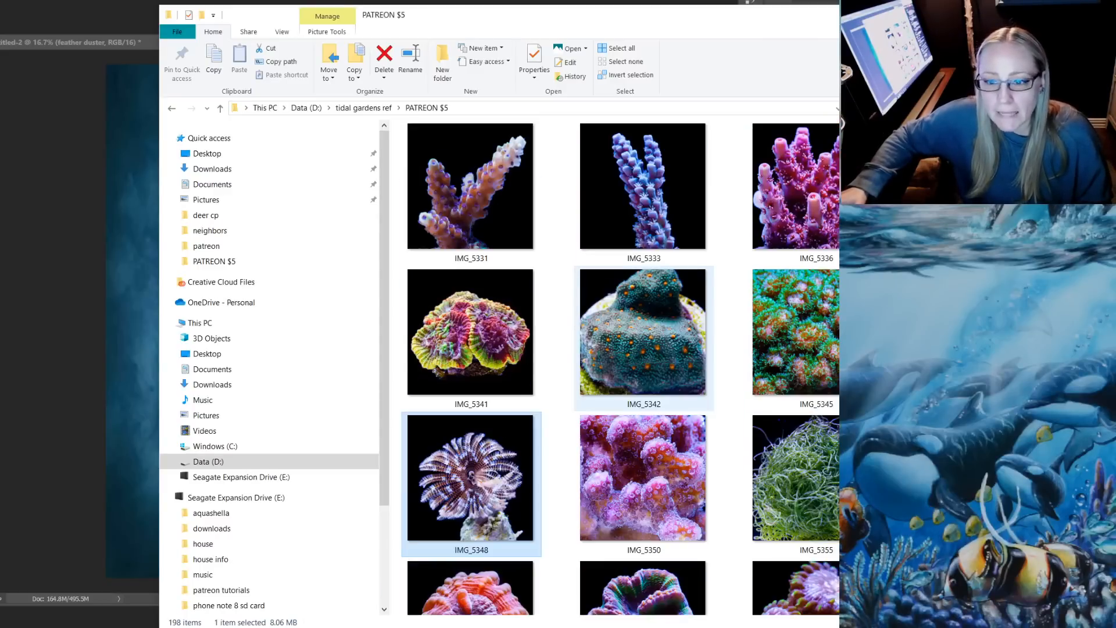
scroll(651, 355, up, 3)
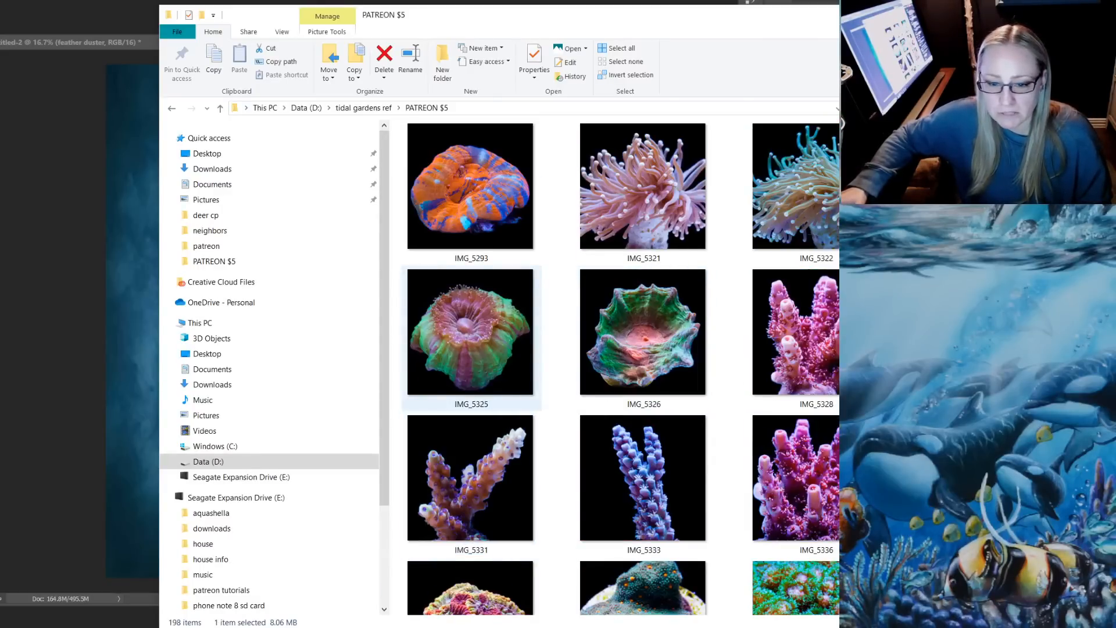
scroll(622, 366, up, 8)
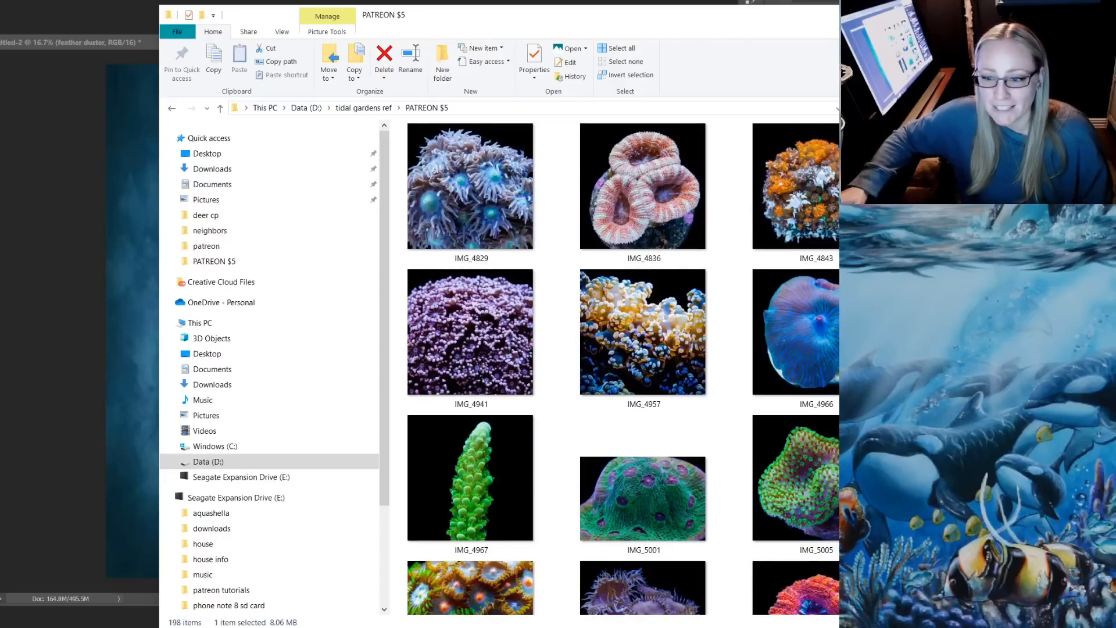
scroll(642, 266, up, 3)
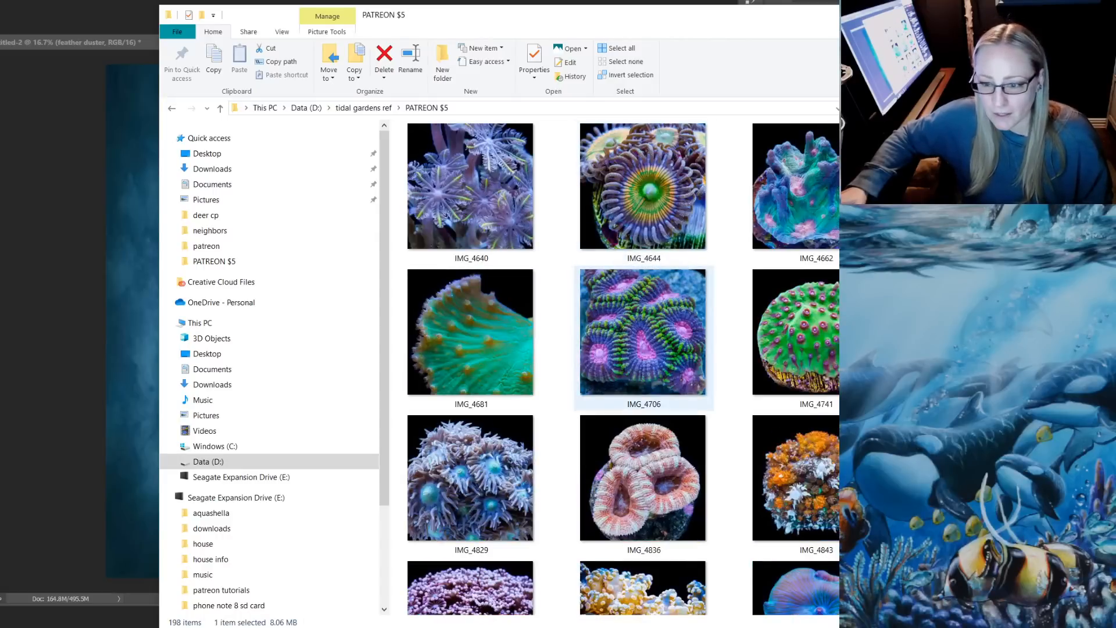
scroll(642, 326, up, 8)
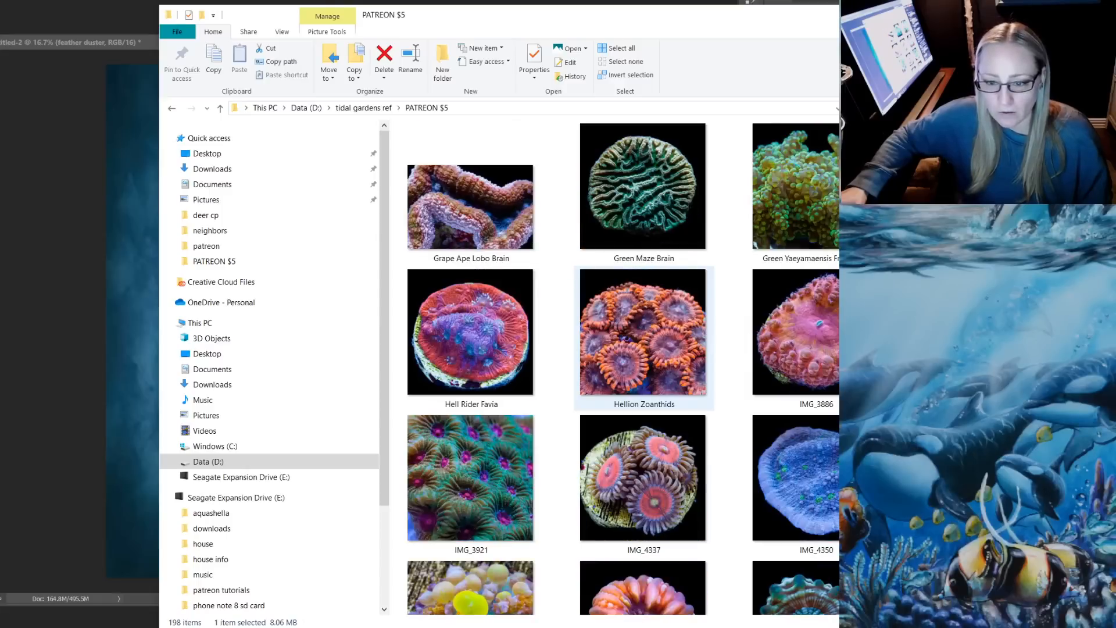
drag(642, 476, 207, 354)
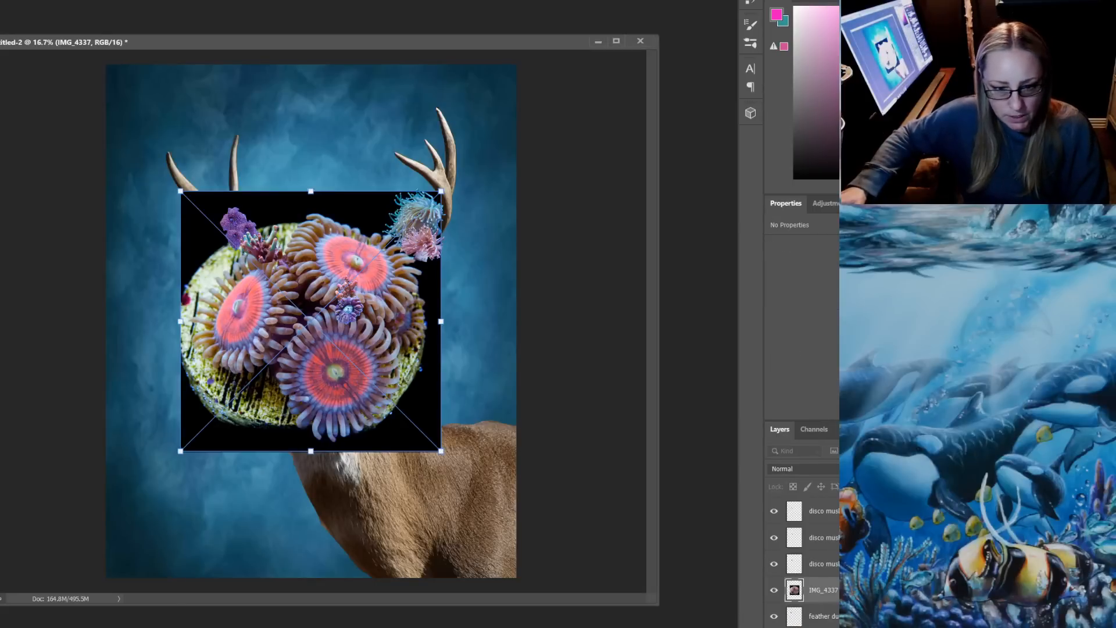
key(Return)
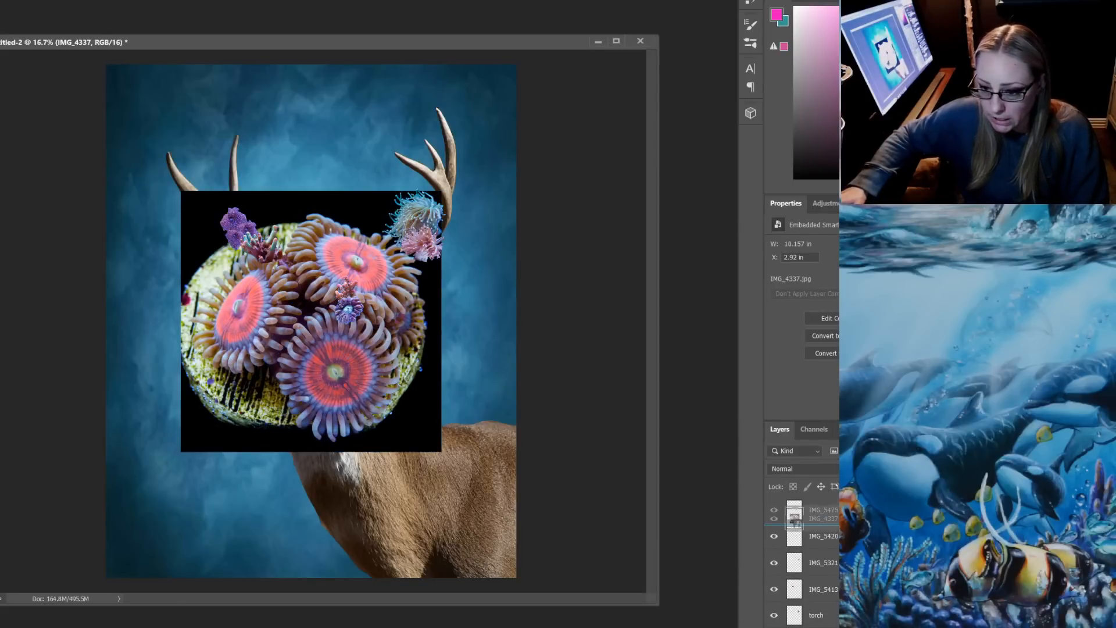
drag(823, 510, 824, 503)
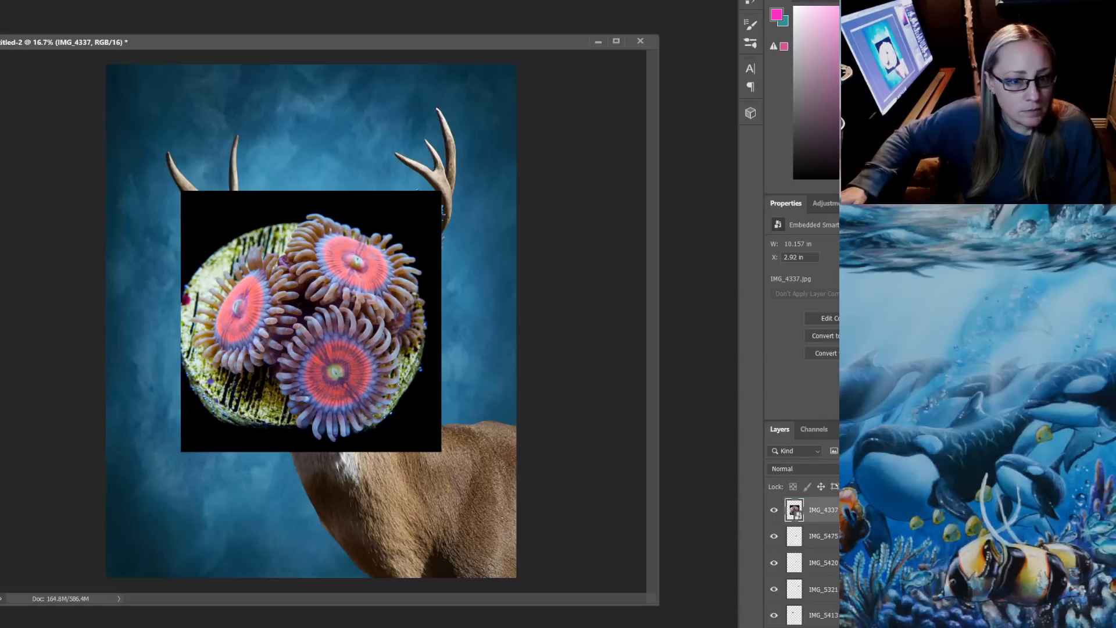
Select the black background around the IMG_4337 coral, rasterize the layer, delete the selected area and deselect
click(414, 419)
key(Delete)
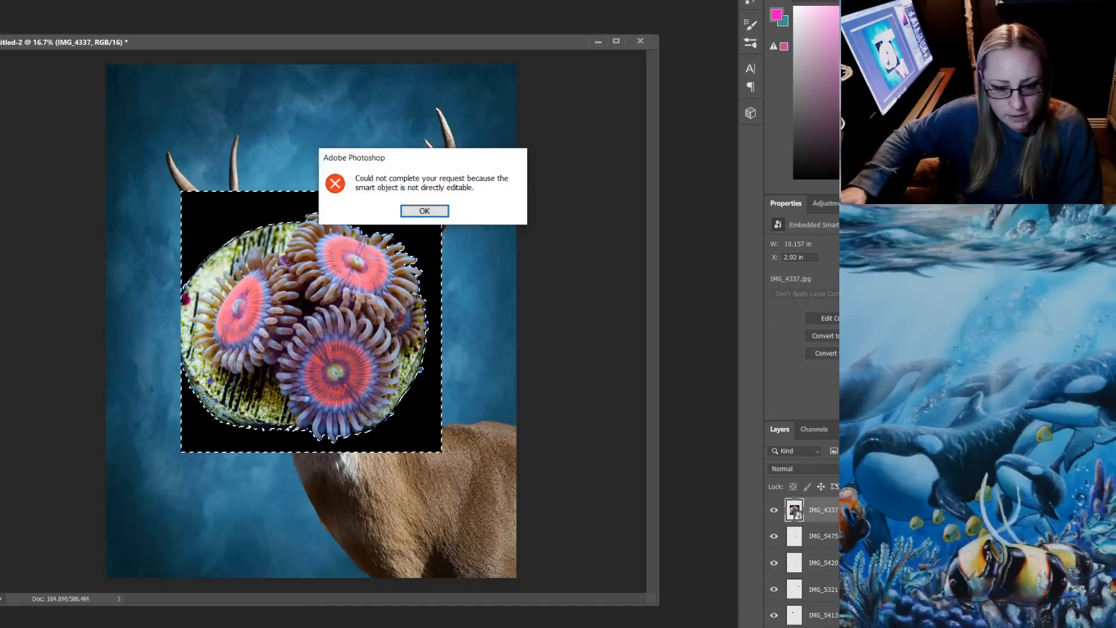
key(Return)
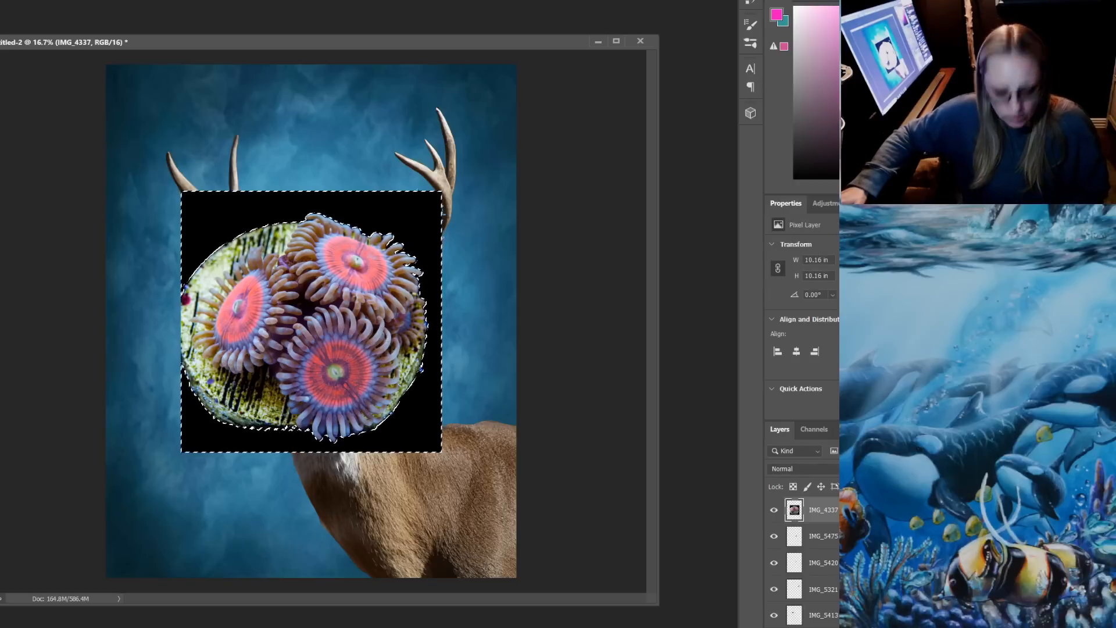
key(Delete)
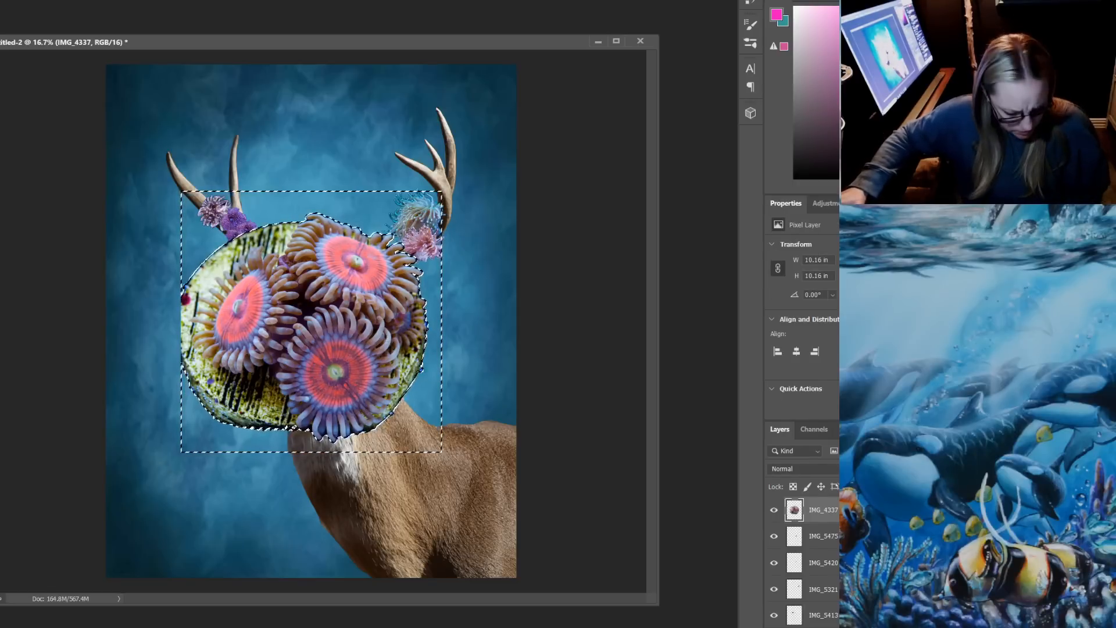
key(ctrl+d)
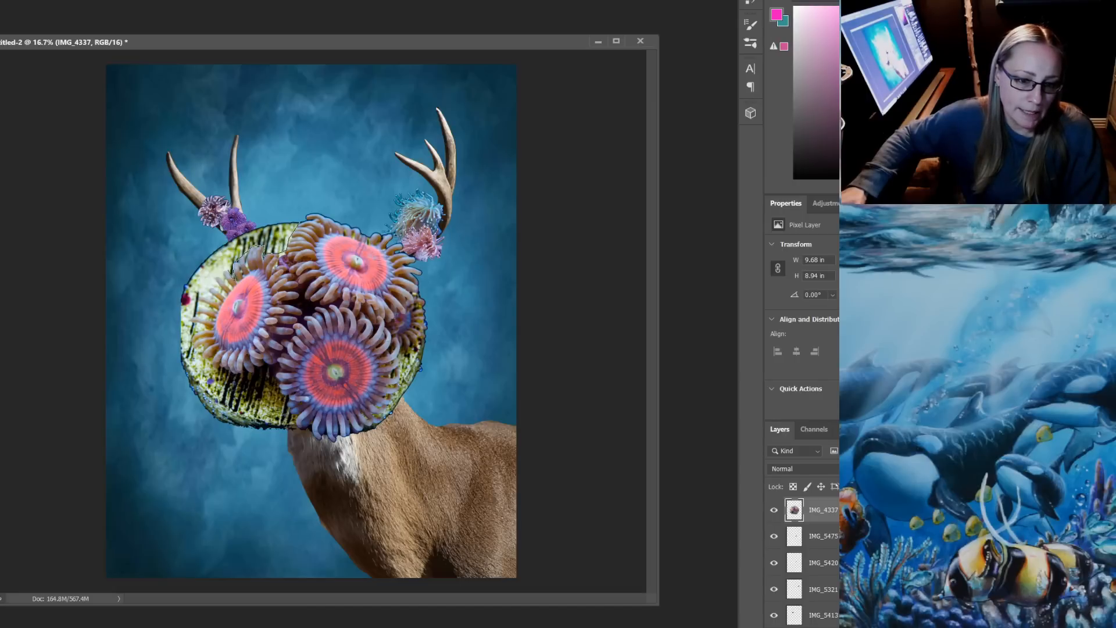
click(213, 281)
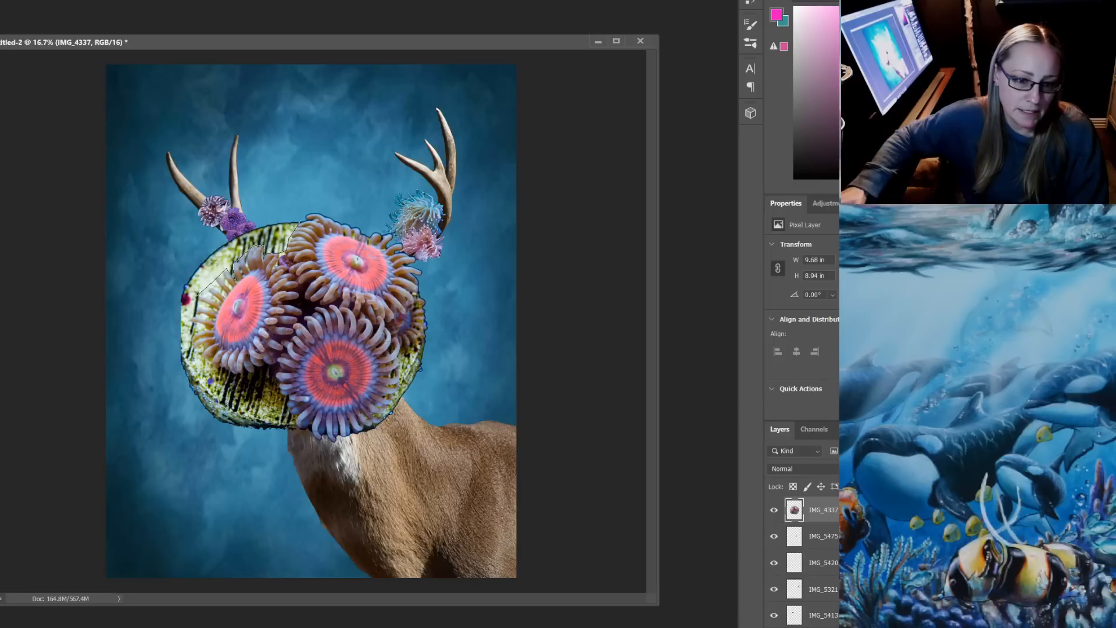
click(191, 334)
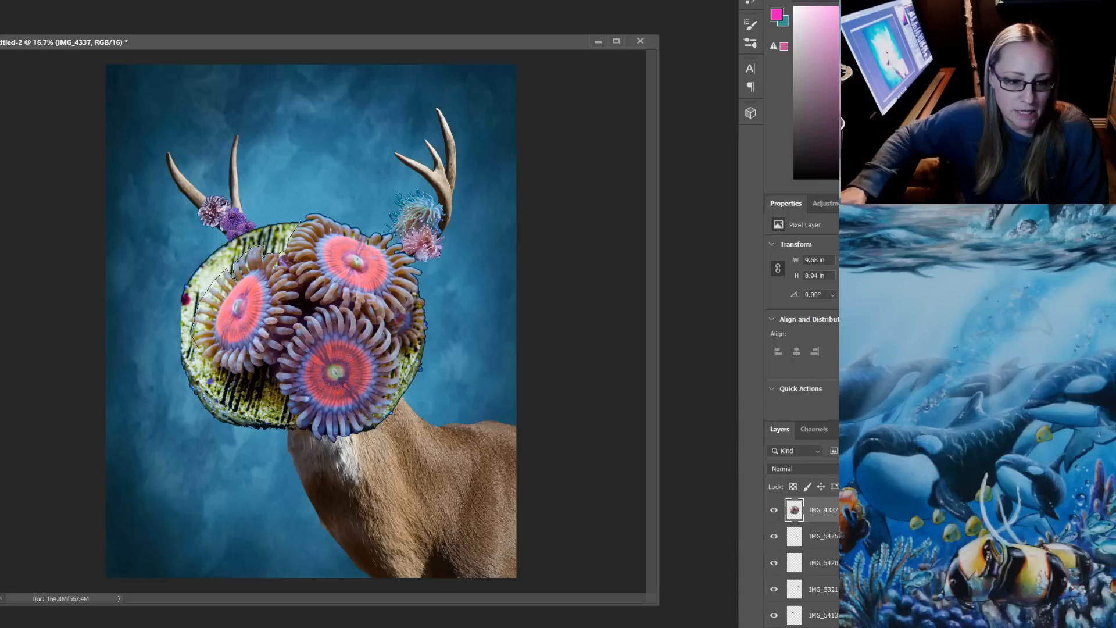
click(198, 354)
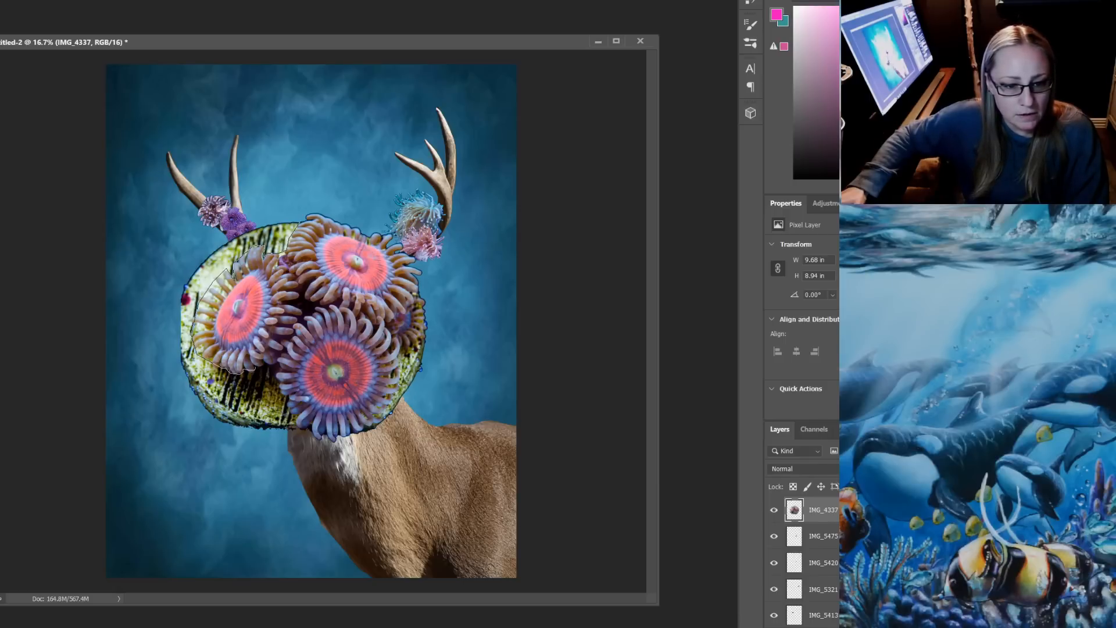
double_click(255, 369)
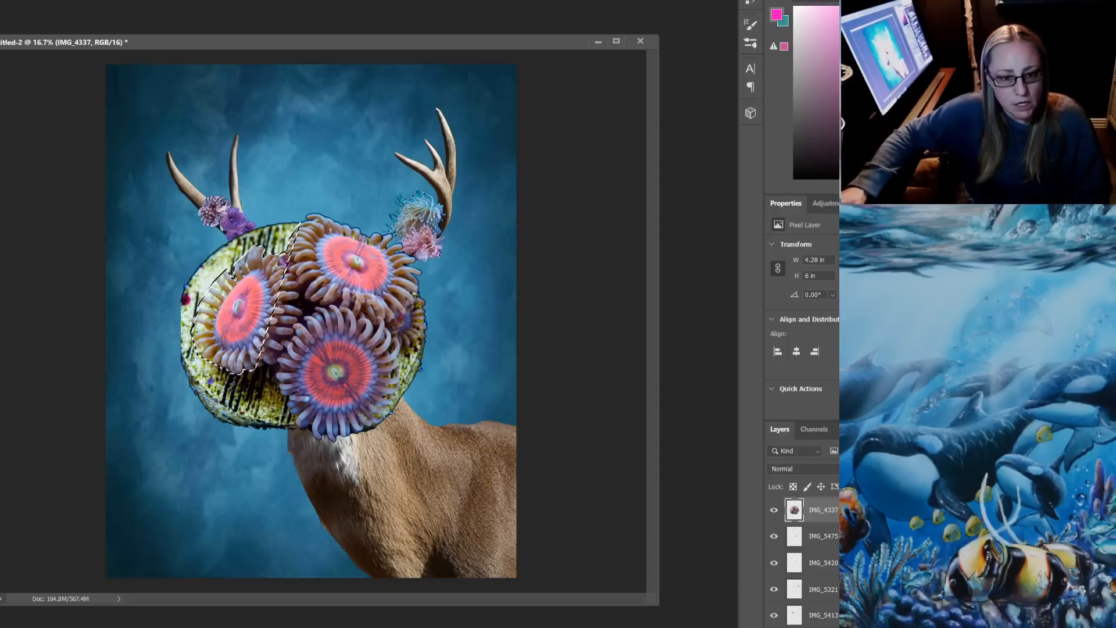
key(ctrl+d)
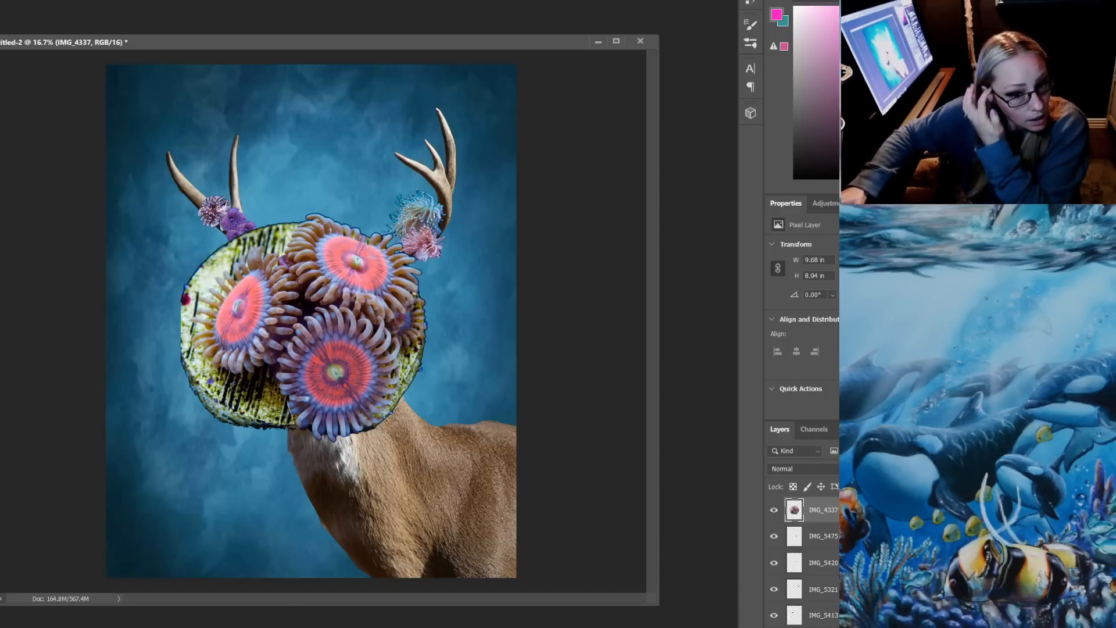
Outline the yellow-green base below the left-hand and front polyps with a polygonal selection, delete it and deselect
click(286, 400)
click(278, 391)
click(273, 368)
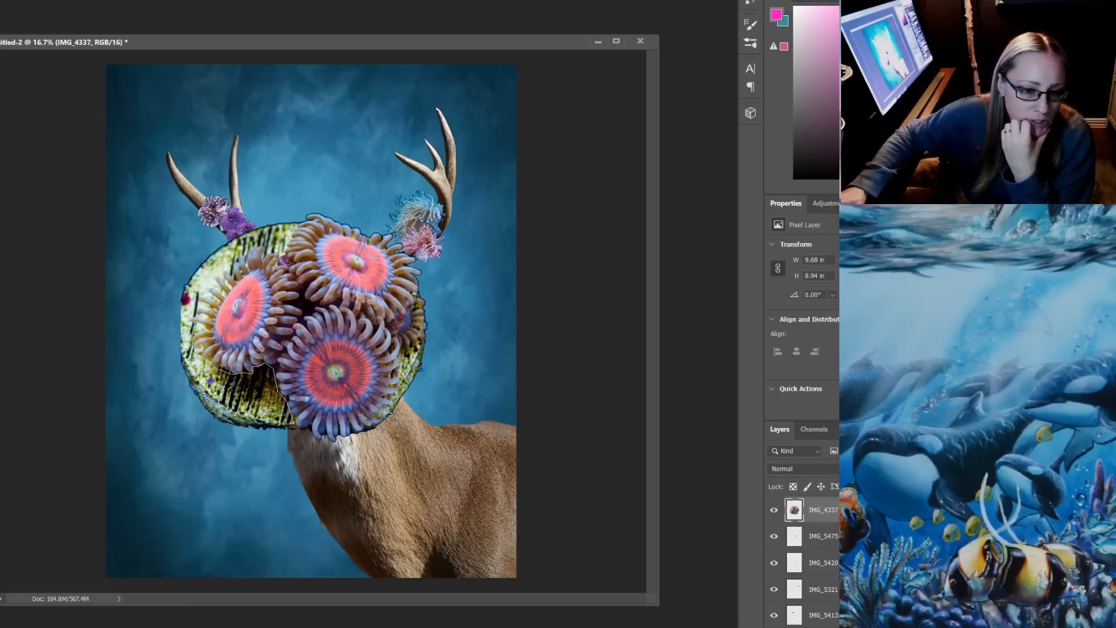
click(205, 364)
click(160, 388)
click(253, 482)
click(289, 471)
click(294, 424)
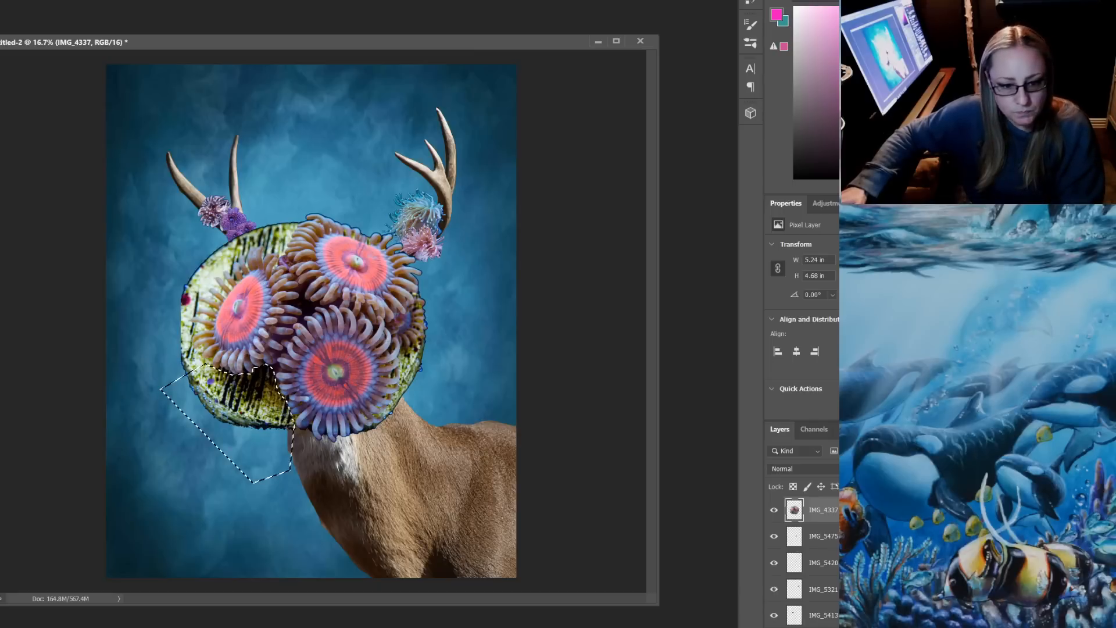
key(Delete)
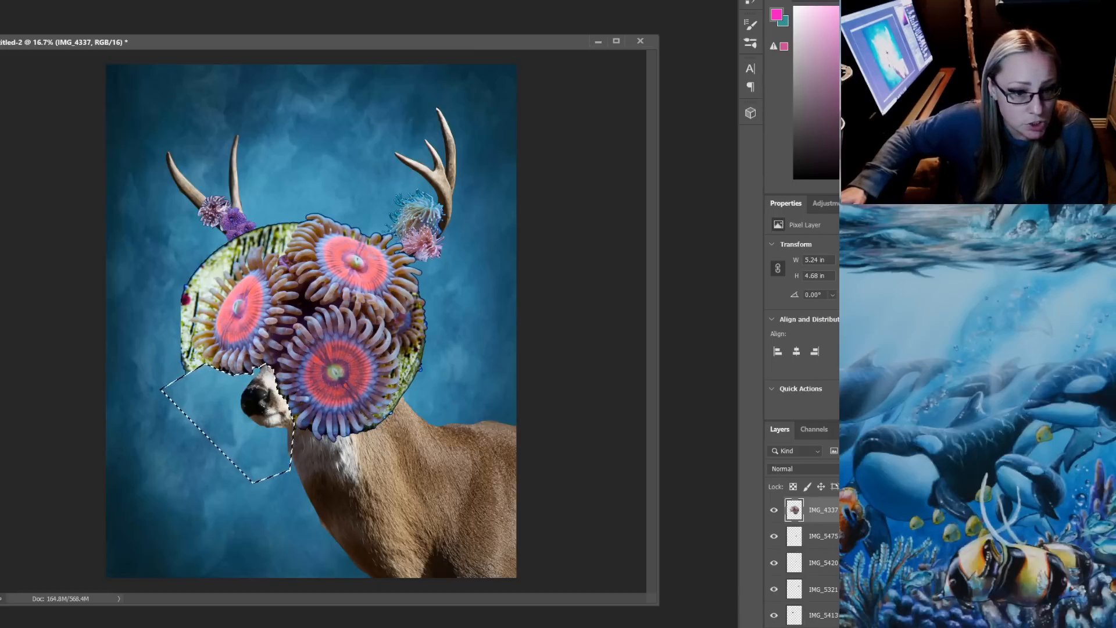
key(ctrl+d)
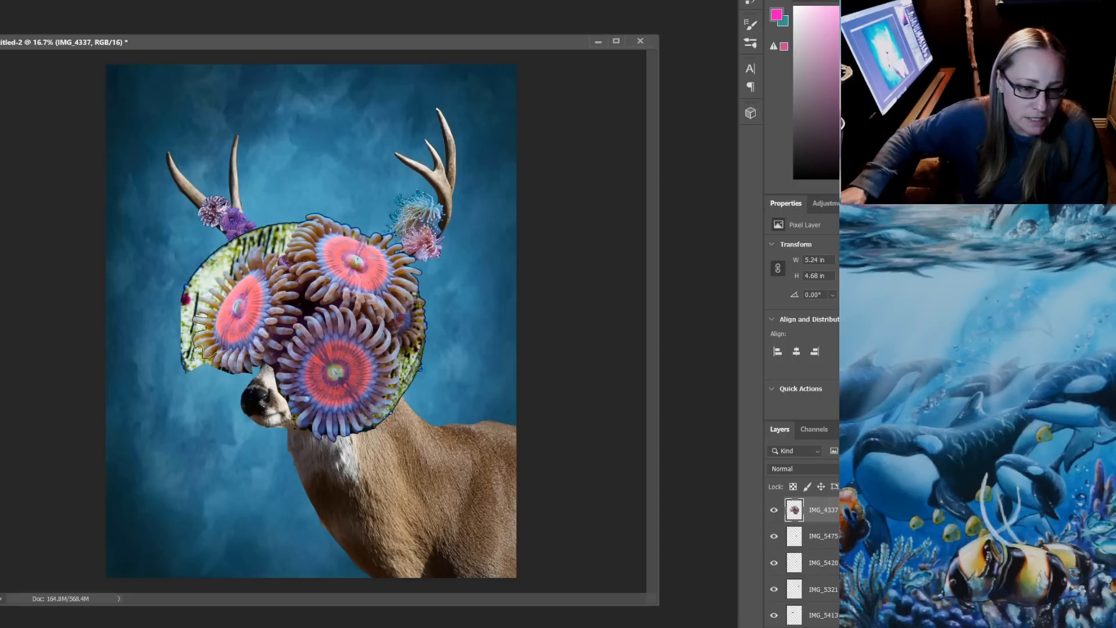
Outline the yellow-green base along the outer side of the left-hand polyp, delete it and deselect
click(175, 247)
click(124, 343)
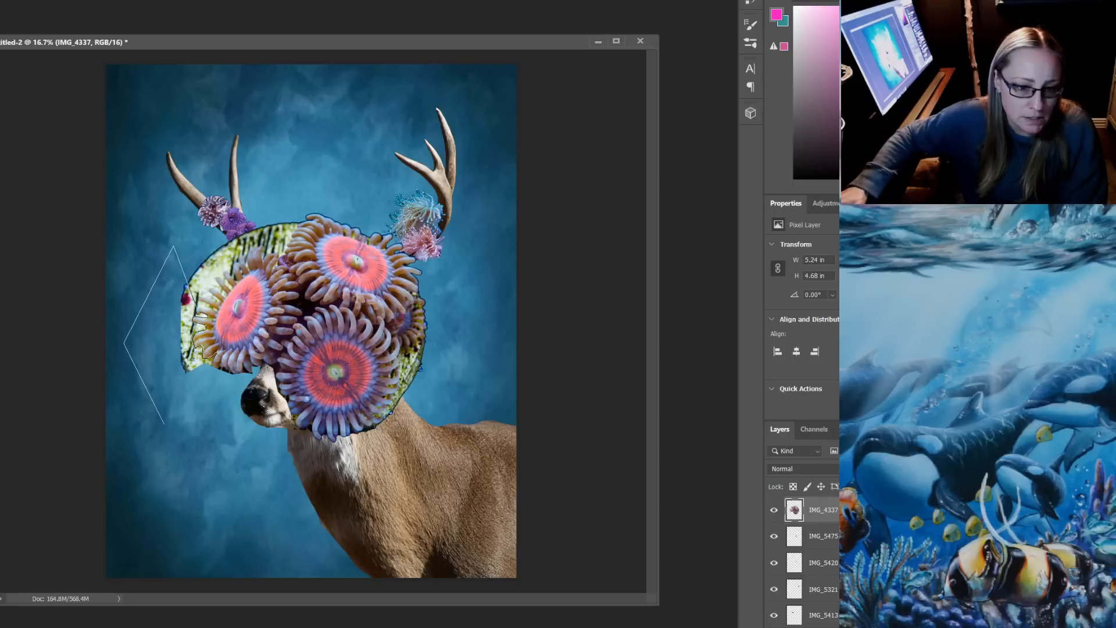
click(166, 427)
click(203, 417)
click(213, 363)
key(Delete)
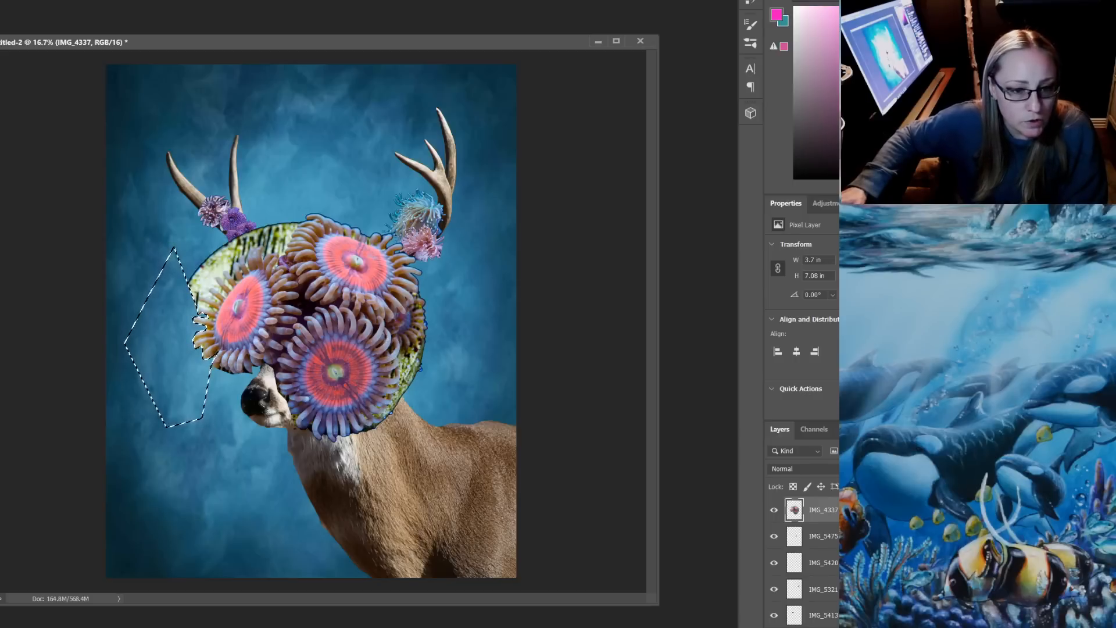
key(ctrl+d)
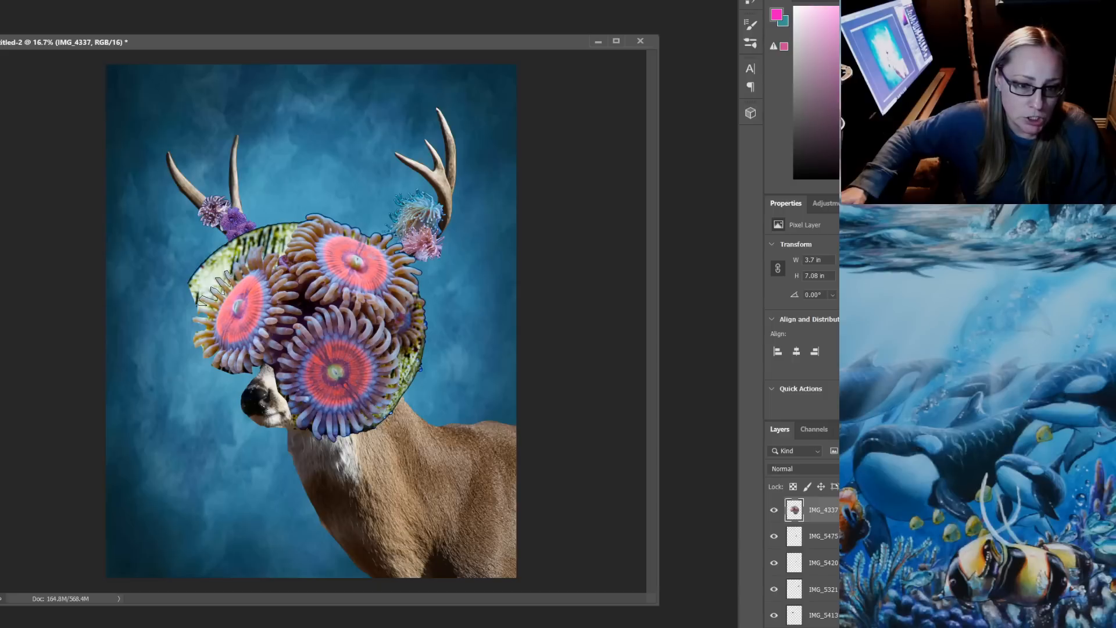
Select and delete the yellow-green base above the left-hand polyp, up to the edge of the upper polyp, and deselect
click(241, 231)
click(221, 233)
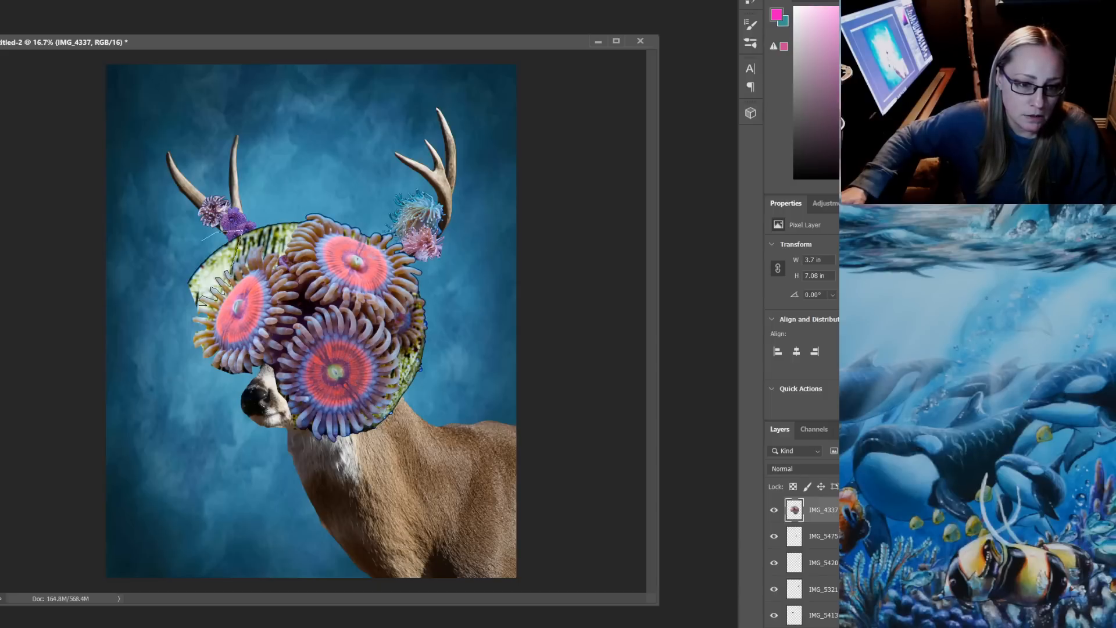
click(167, 259)
click(167, 335)
double_click(175, 334)
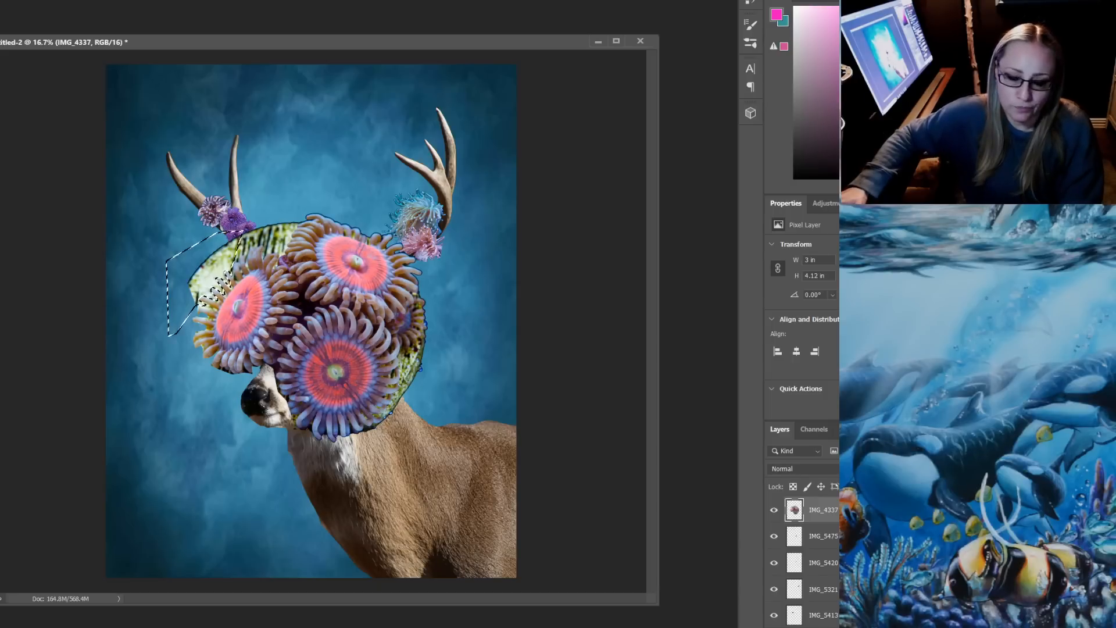
key(Delete)
key(ctrl+d)
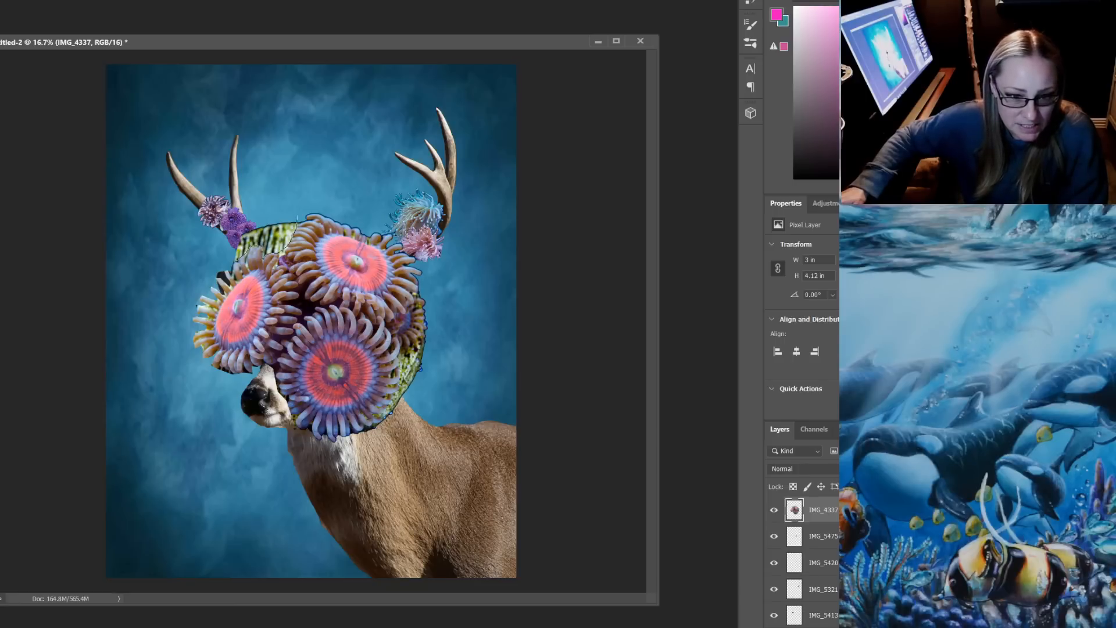
mouse_move(297, 216)
mouse_down()
mouse_move(233, 205)
mouse_move(213, 248)
mouse_move(250, 257)
mouse_up()
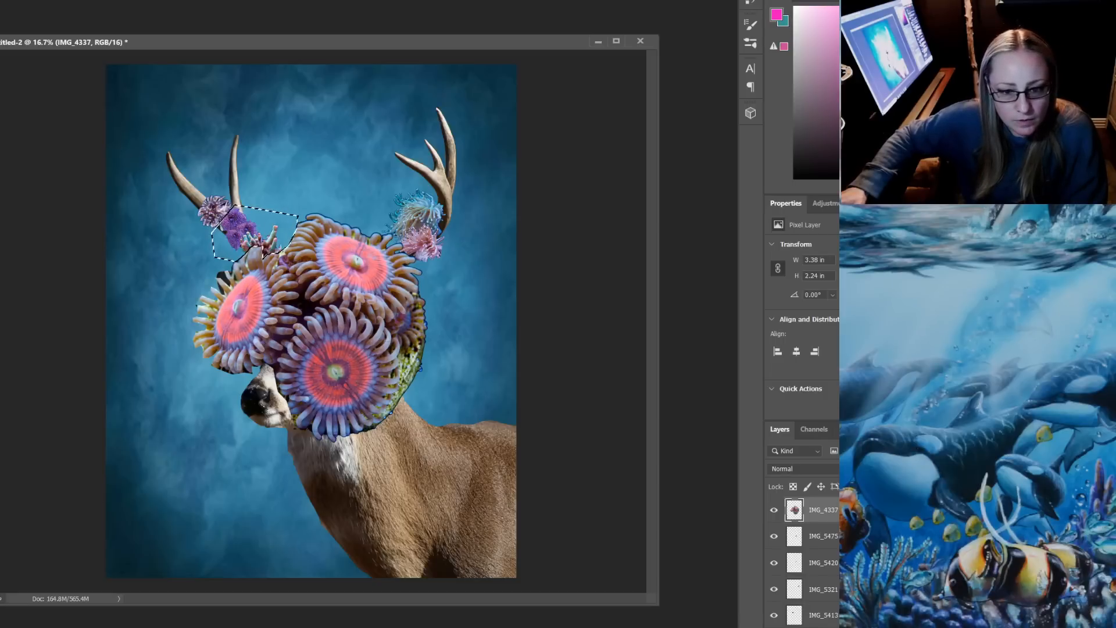
key(ctrl+d)
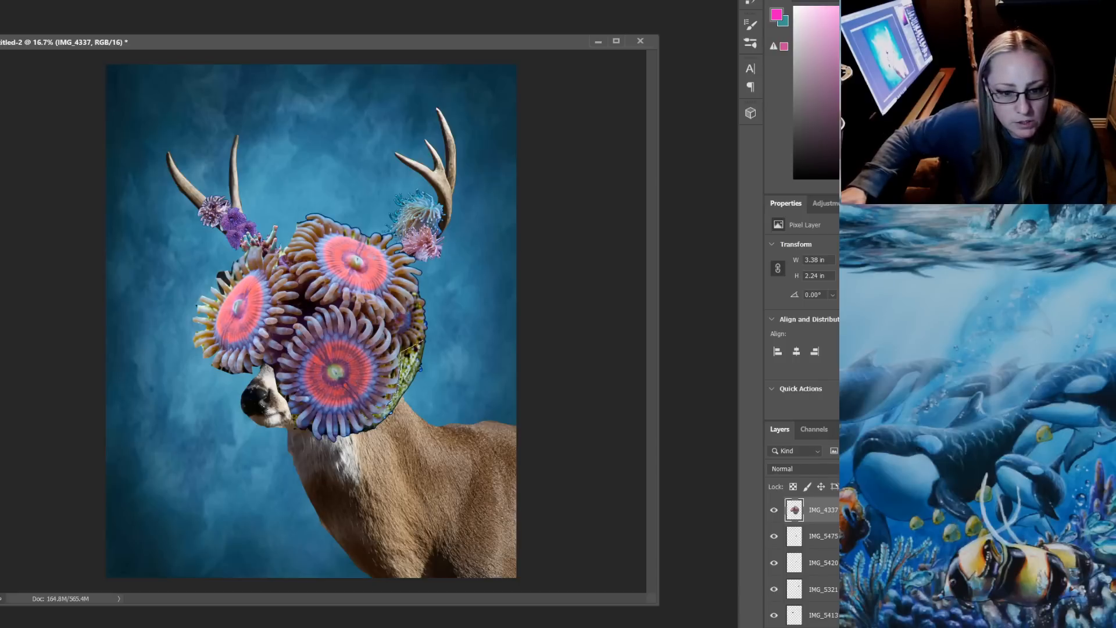
Select and delete the remaining yellow-green base along the outer right side of the front polyp, and deselect
drag(384, 414, 383, 417)
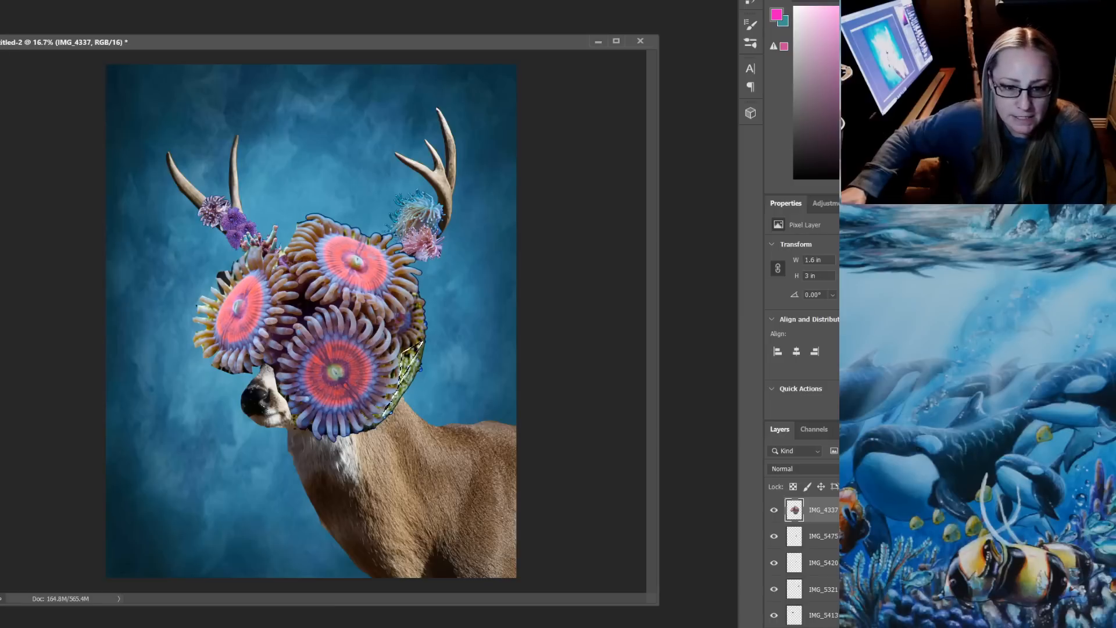
key(Delete)
key(ctrl+d)
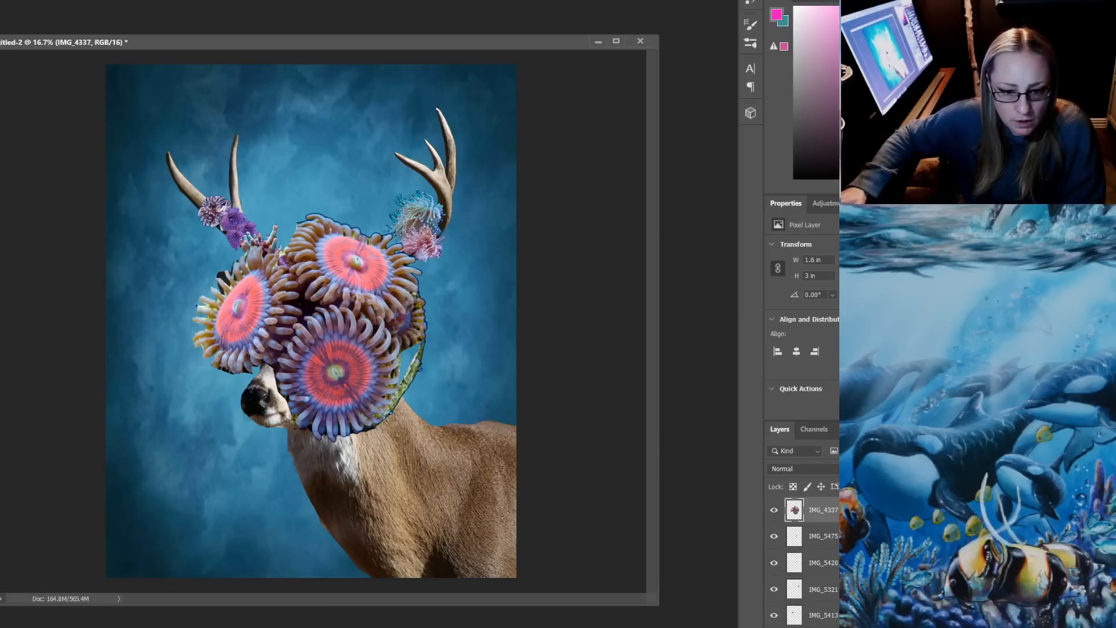
mouse_move(384, 416)
mouse_down()
mouse_move(423, 340)
mouse_move(406, 451)
mouse_move(384, 418)
mouse_up()
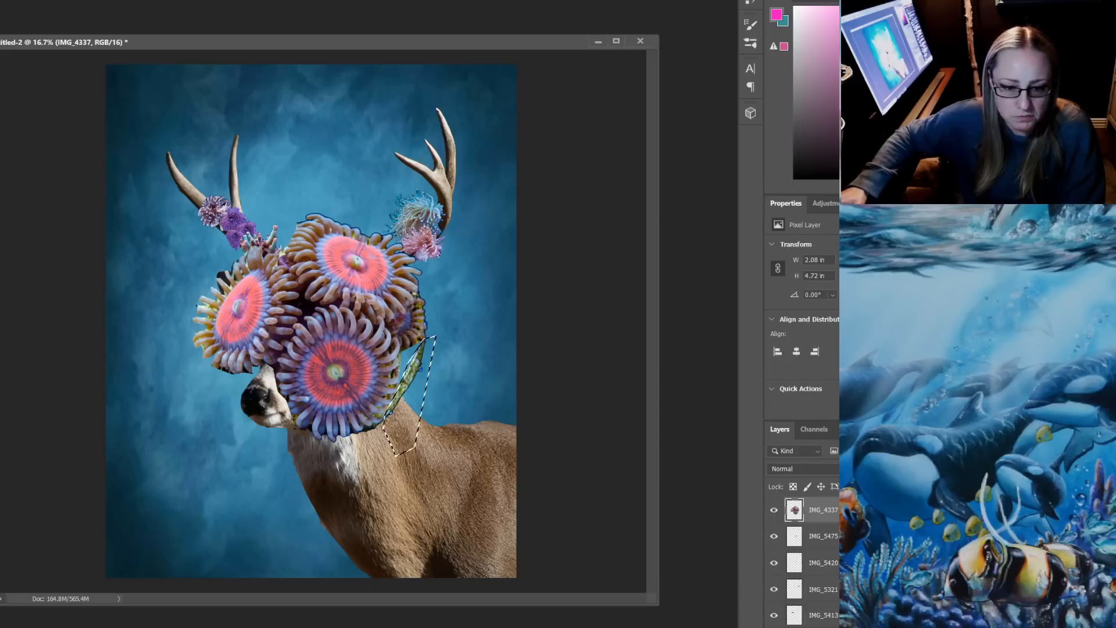
key(ctrl+d)
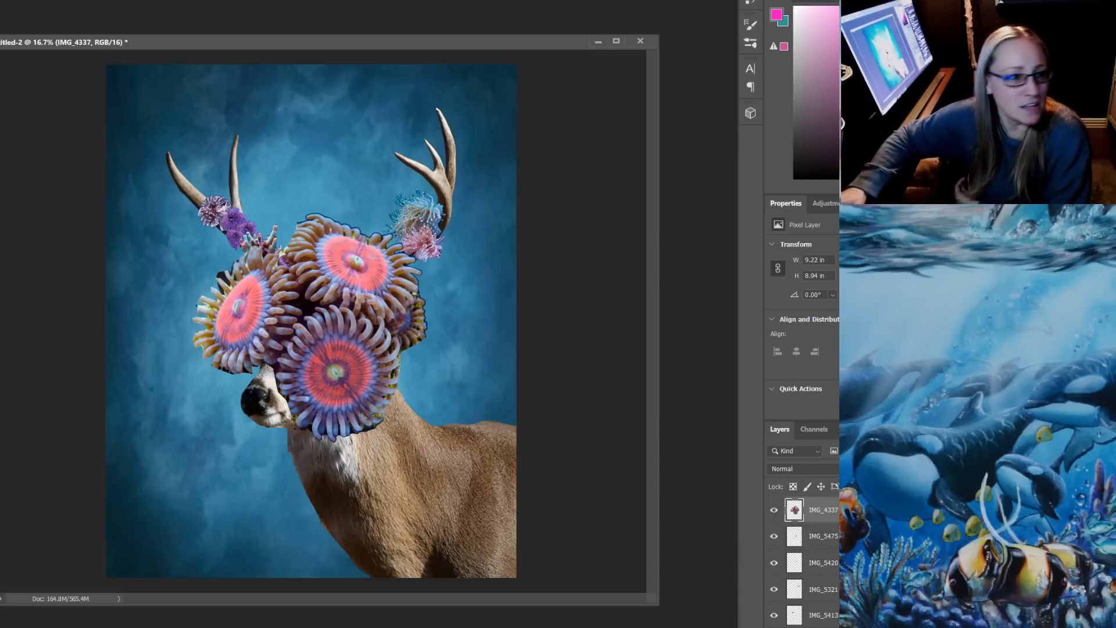
Save the document as layout.psd in Photoshop format with layers in the deer cp folder
key(alt+f)
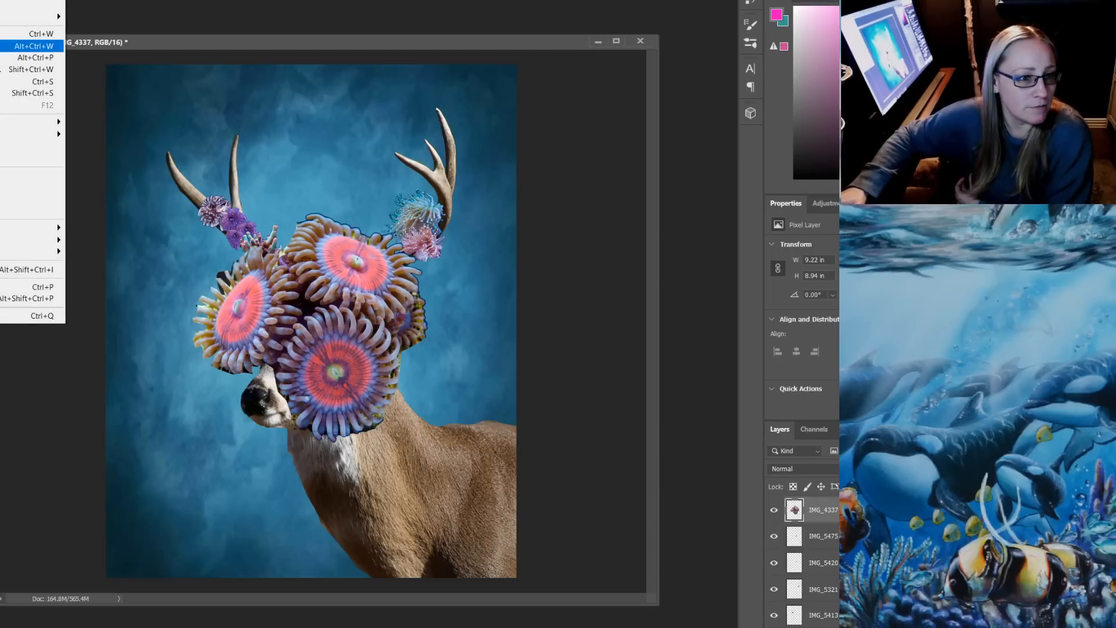
mouse_move(29, 123)
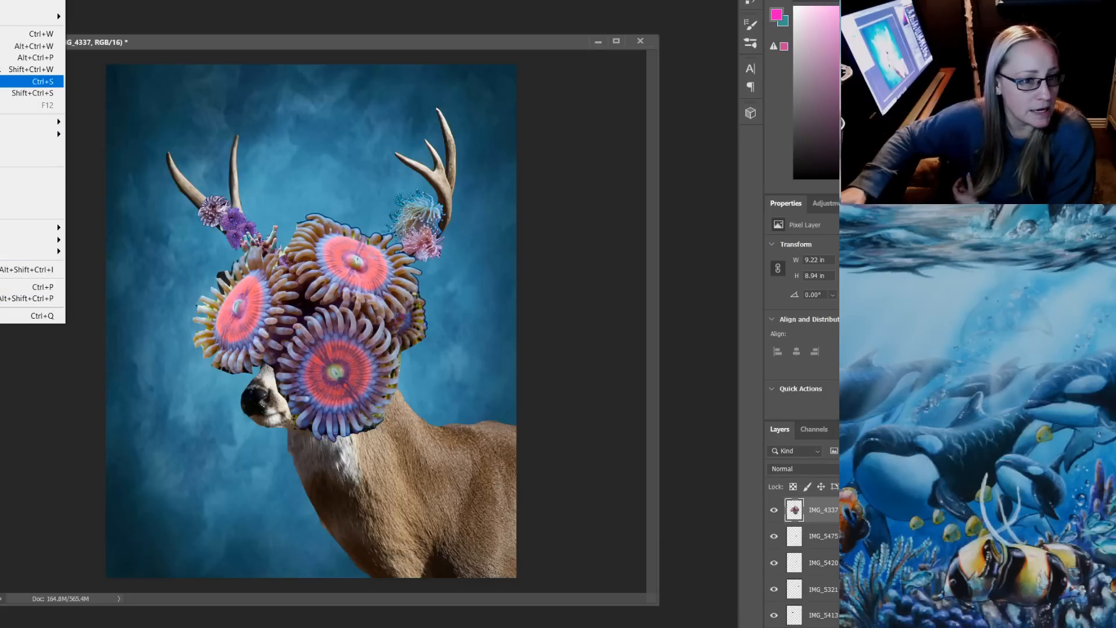
click(29, 81)
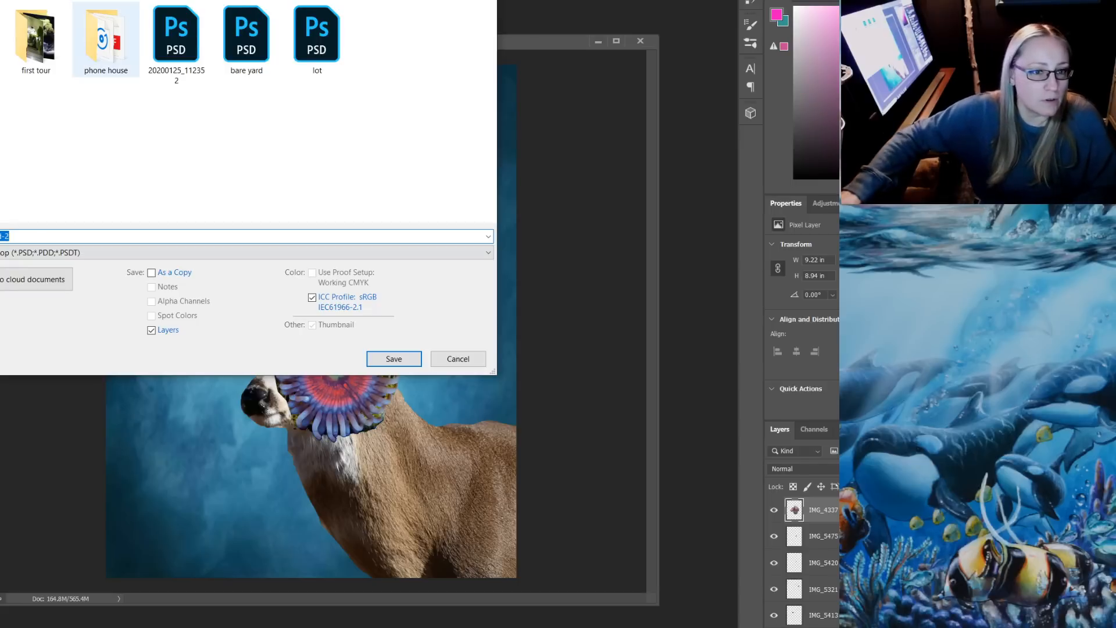
scroll(242, 125, up, 10)
double_click(311, 41)
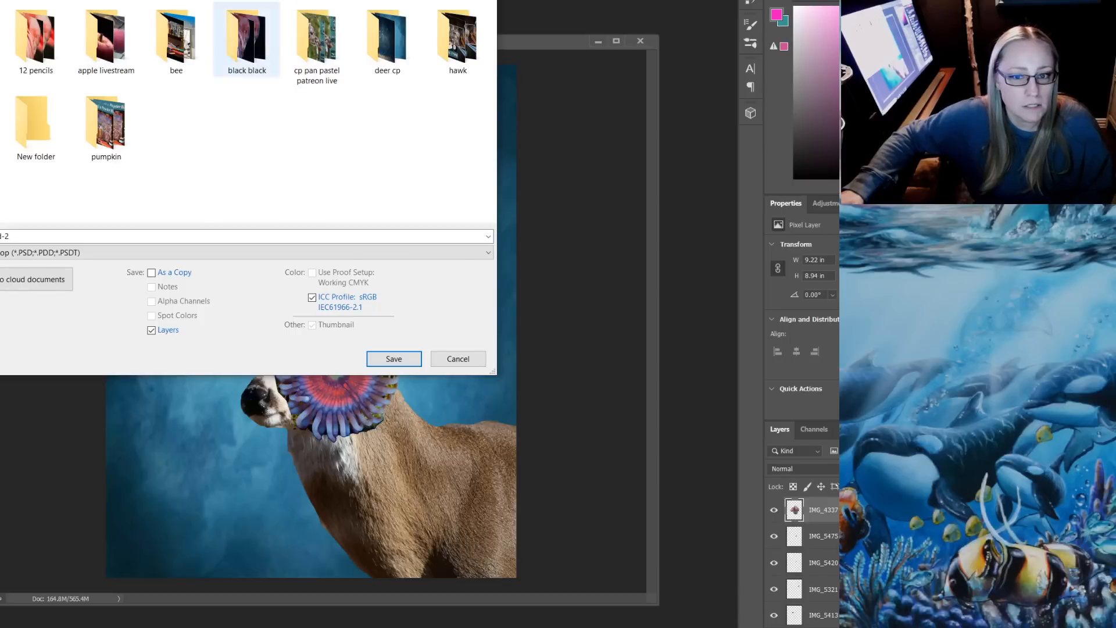
double_click(386, 41)
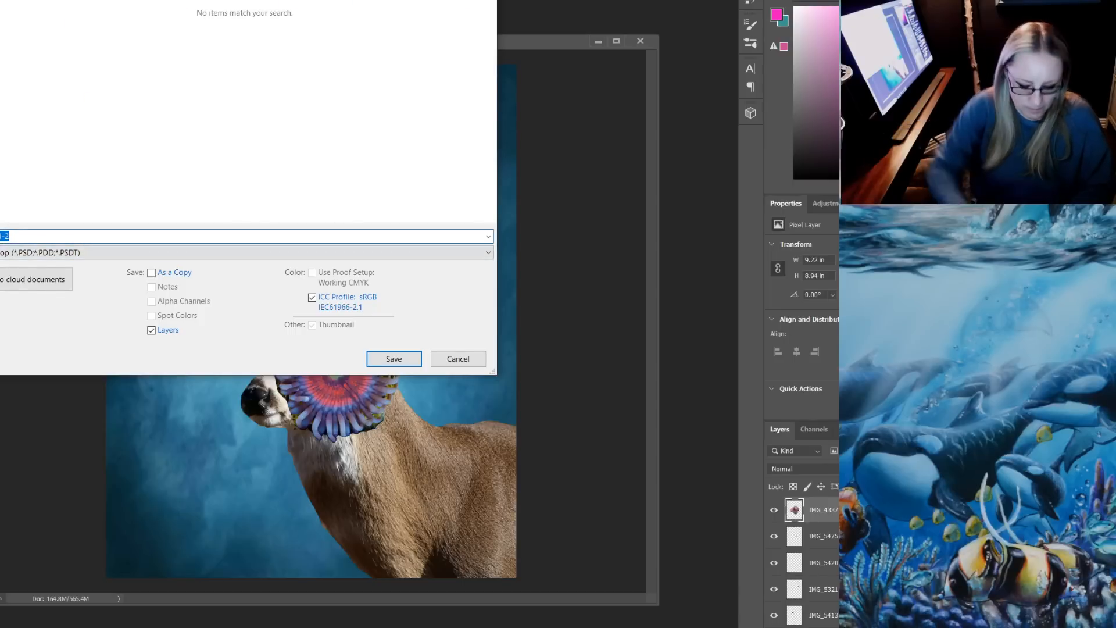
text(deer)
key(Return)
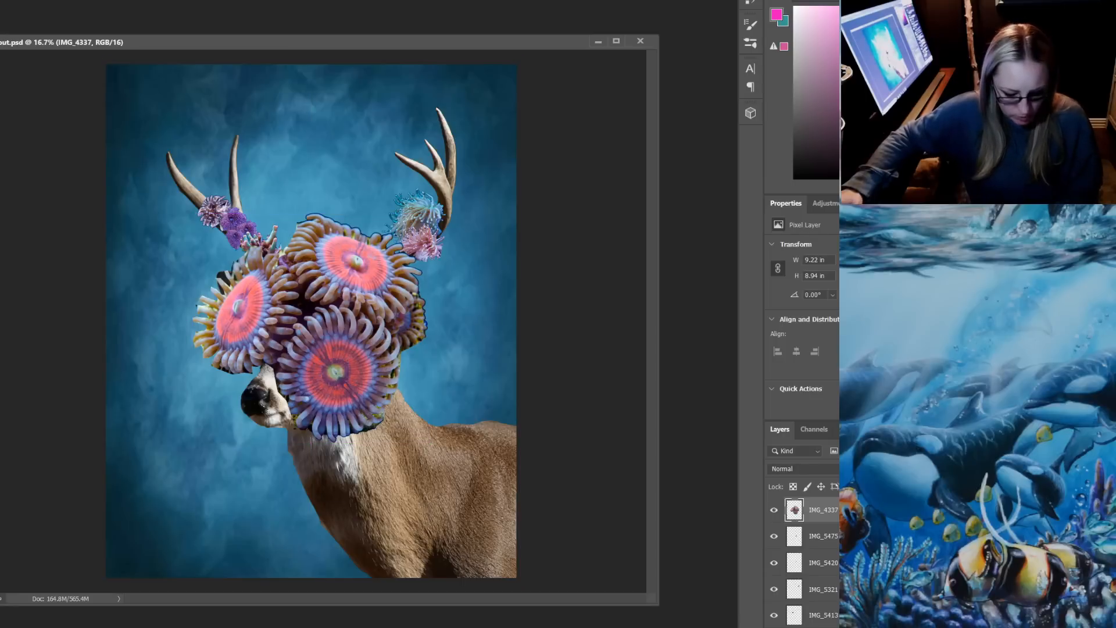
Scale the IMG_4337 polyp cluster down to about 0.93 by 0.9 in and place it below the red coral on the left-hand antler
key(ctrl+t)
drag(192, 213, 294, 258)
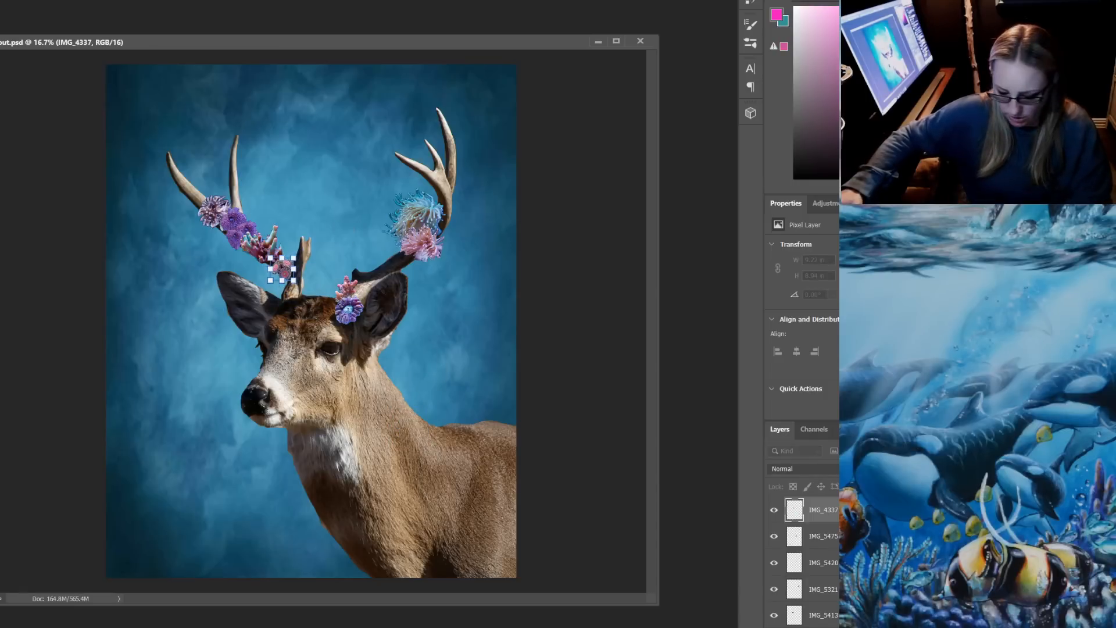
key(Return)
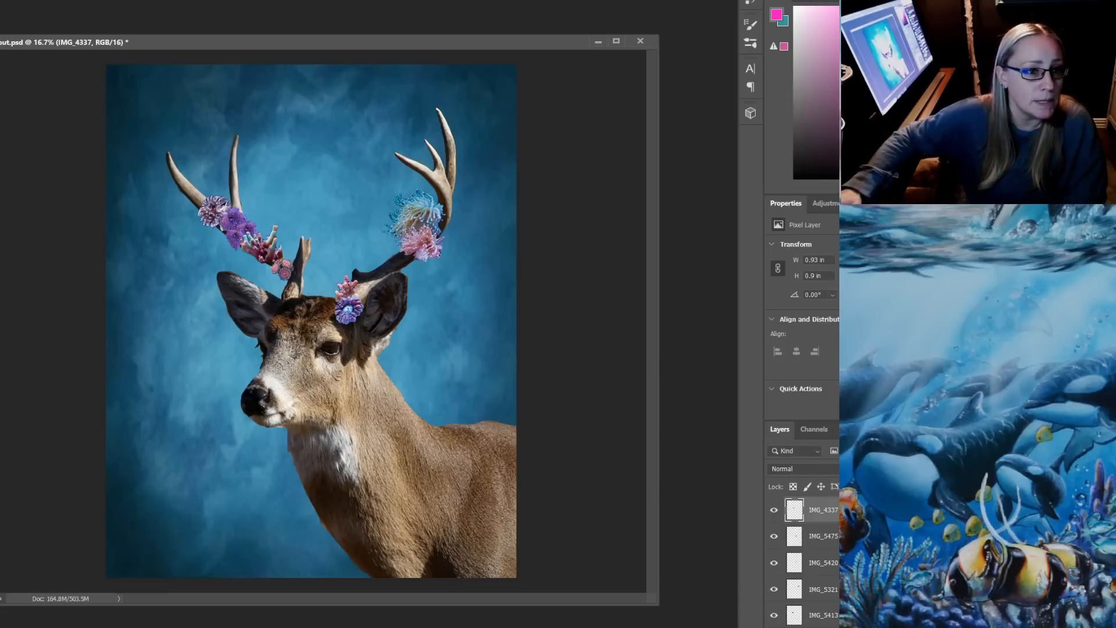
Duplicate the IMG_4337 layer as zoas2 and place the copy just below the original on the left-hand antler
key(alt+l)
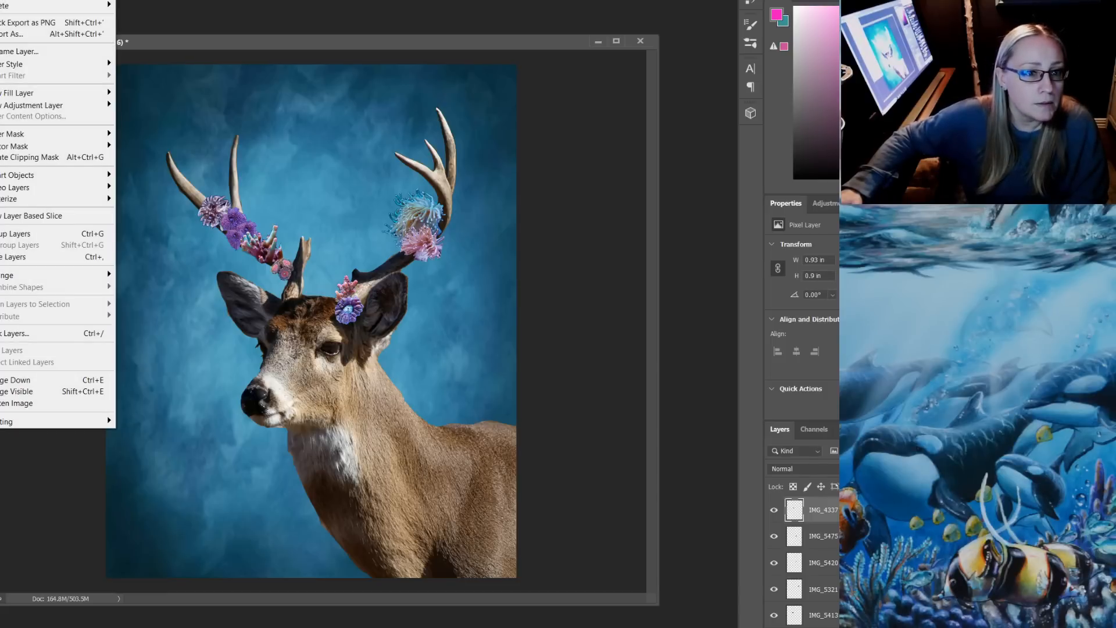
text(d)
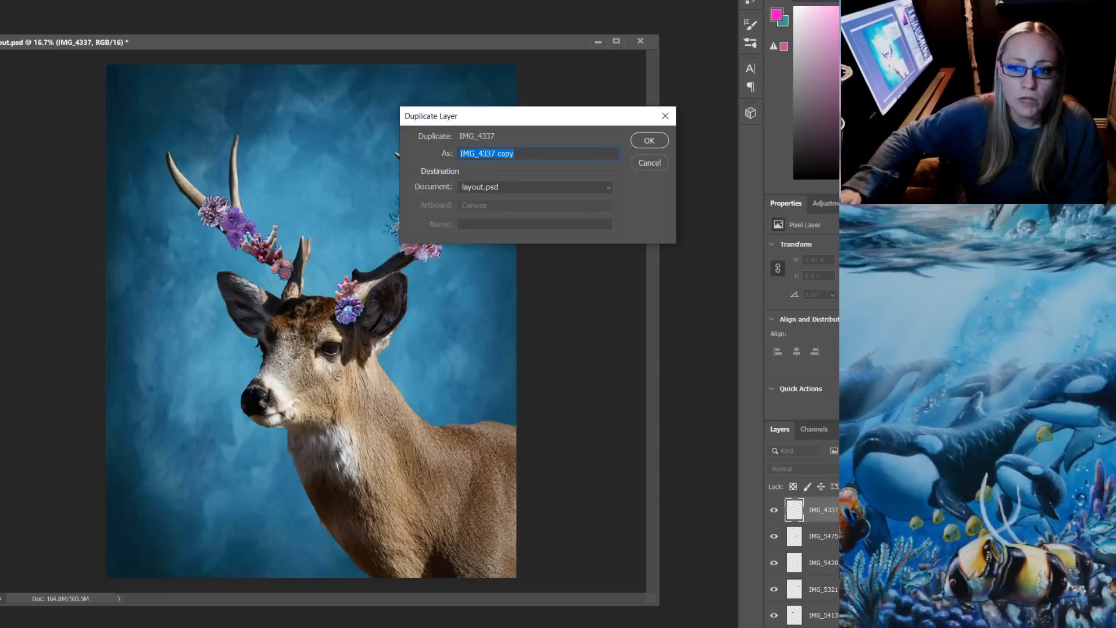
text(zoas2)
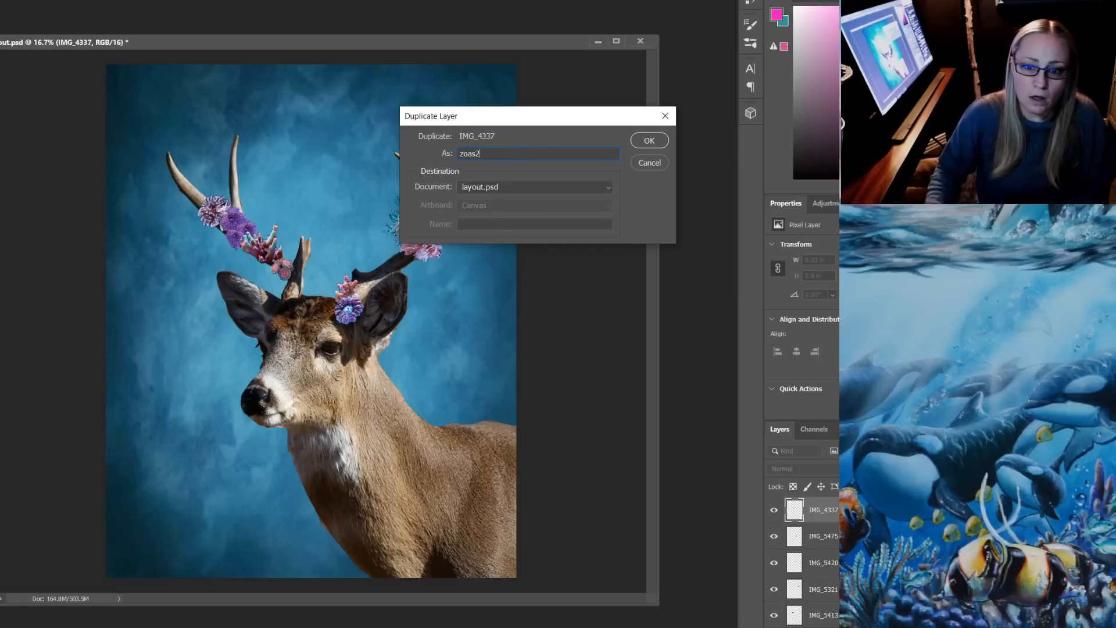
key(Return)
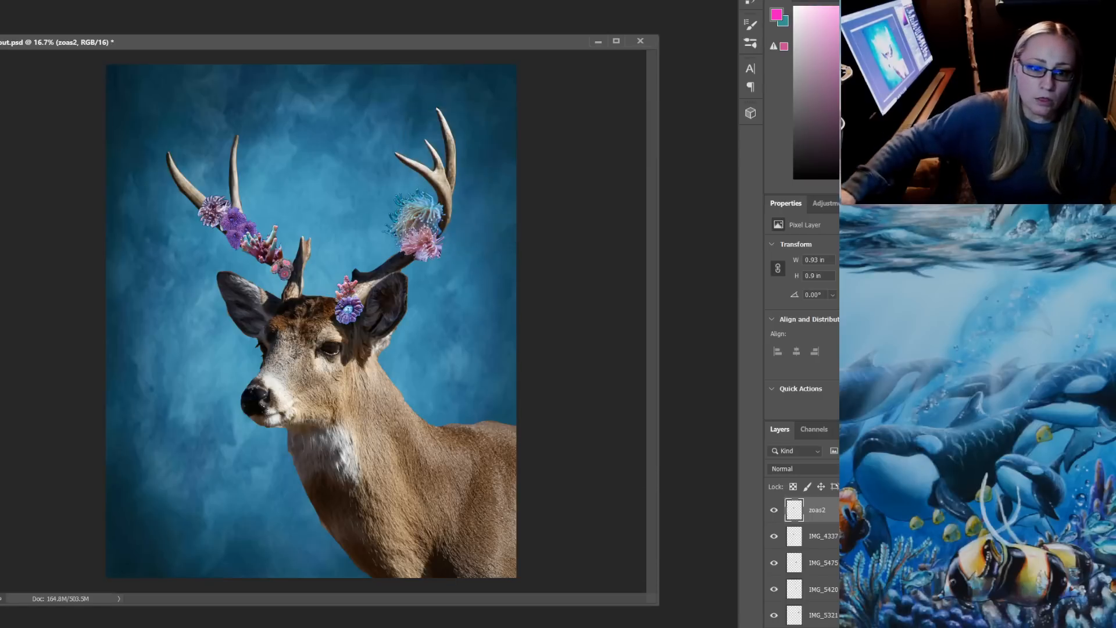
drag(284, 268, 295, 283)
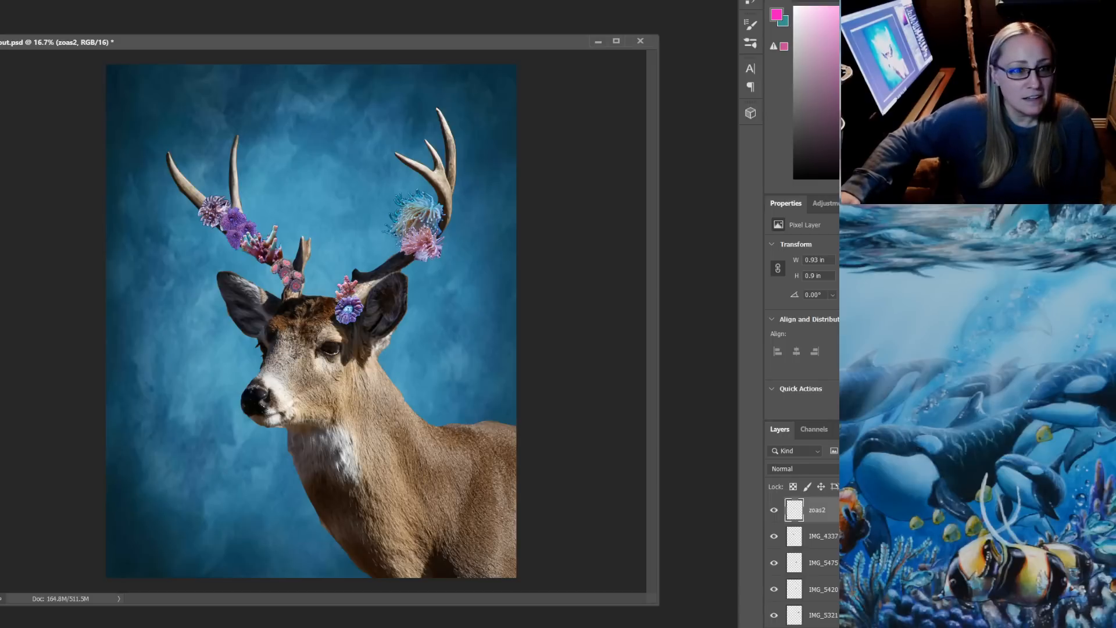
Duplicate the zoas2 layer and move the copy down to the base of the left-hand antler
key(alt+l)
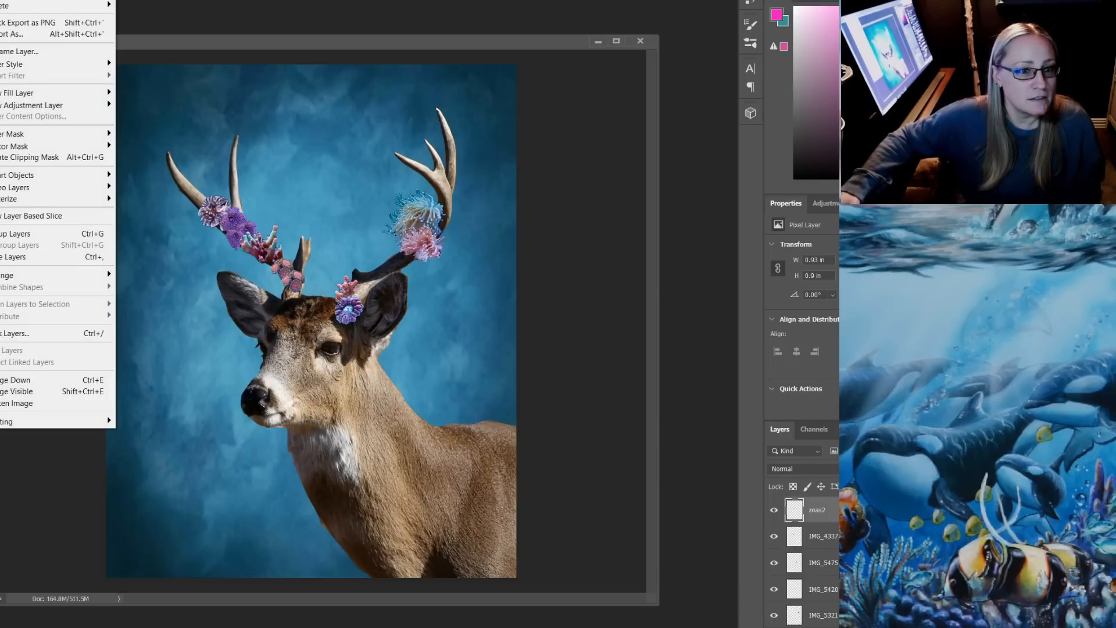
key(d)
key(Return)
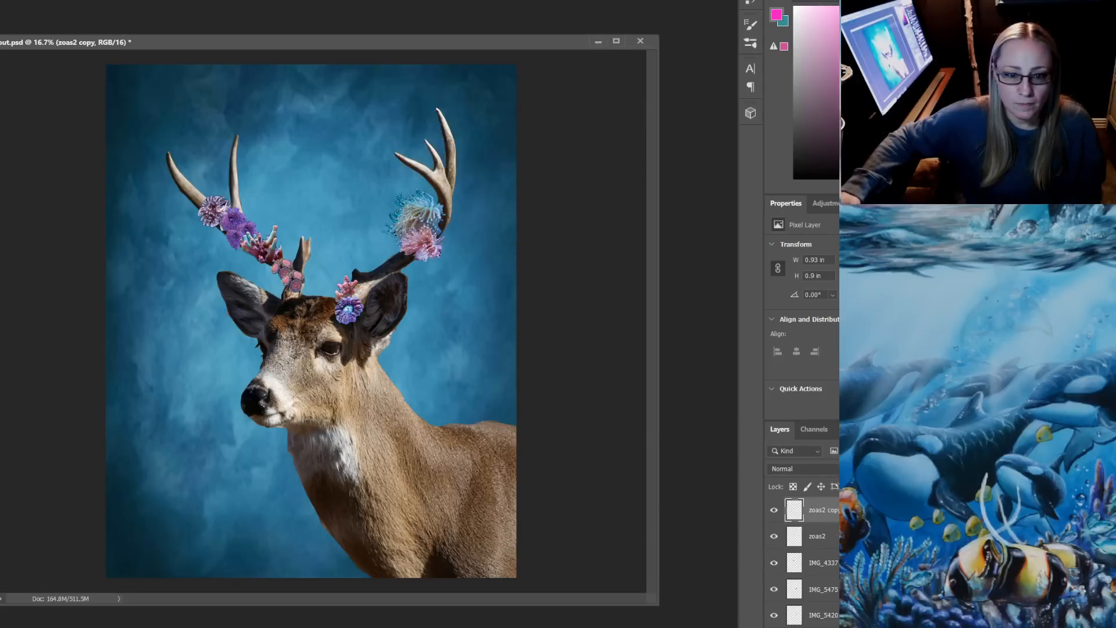
mouse_move(297, 279)
mouse_down()
mouse_move(295, 297)
mouse_move(286, 291)
mouse_up()
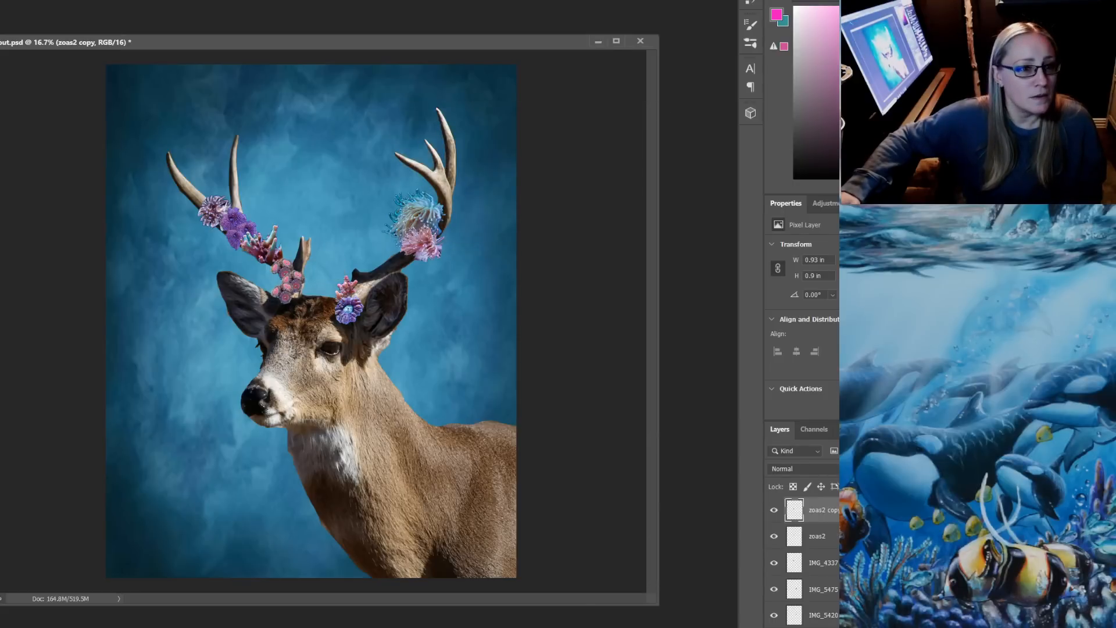
Duplicate the polyp cluster at the left-hand antler's base and move the zoas2 polyps below the pink coral on the right-hand antler
key(alt+l)
key(d)
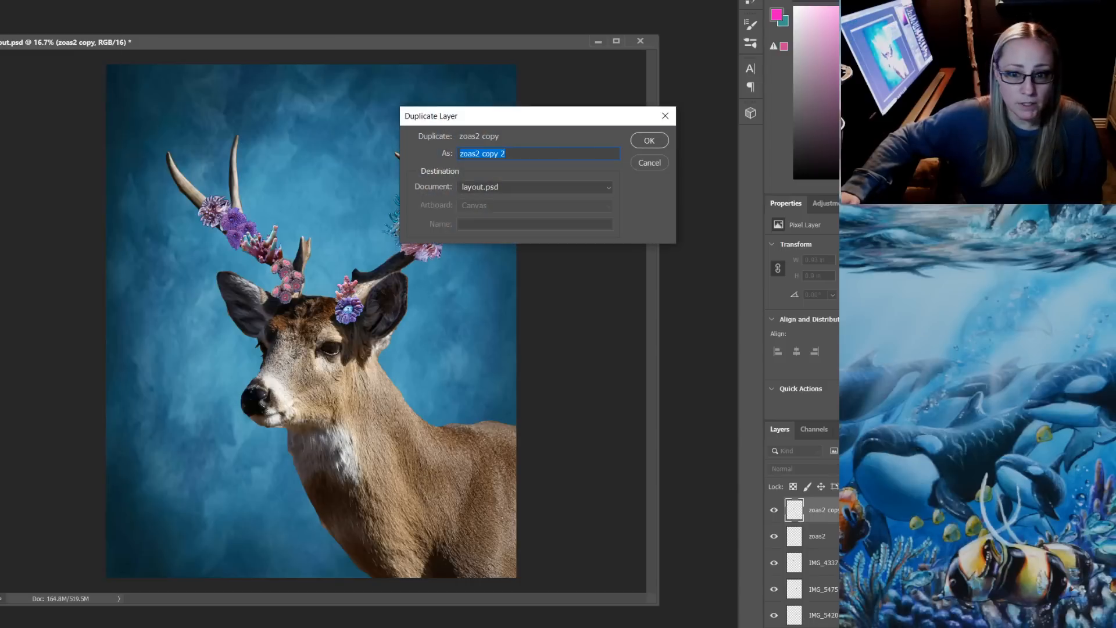
key(Return)
drag(326, 269, 408, 243)
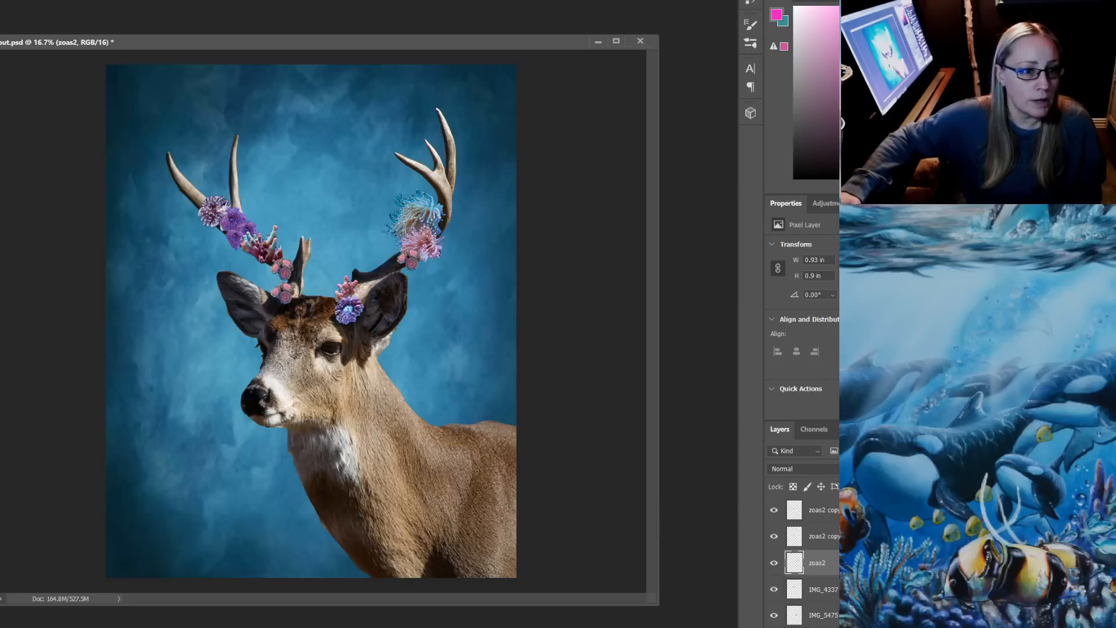
Duplicate the zoas2 layer again and move the copy to the outer side of the pink coral on the right-hand antler
key(alt+f)
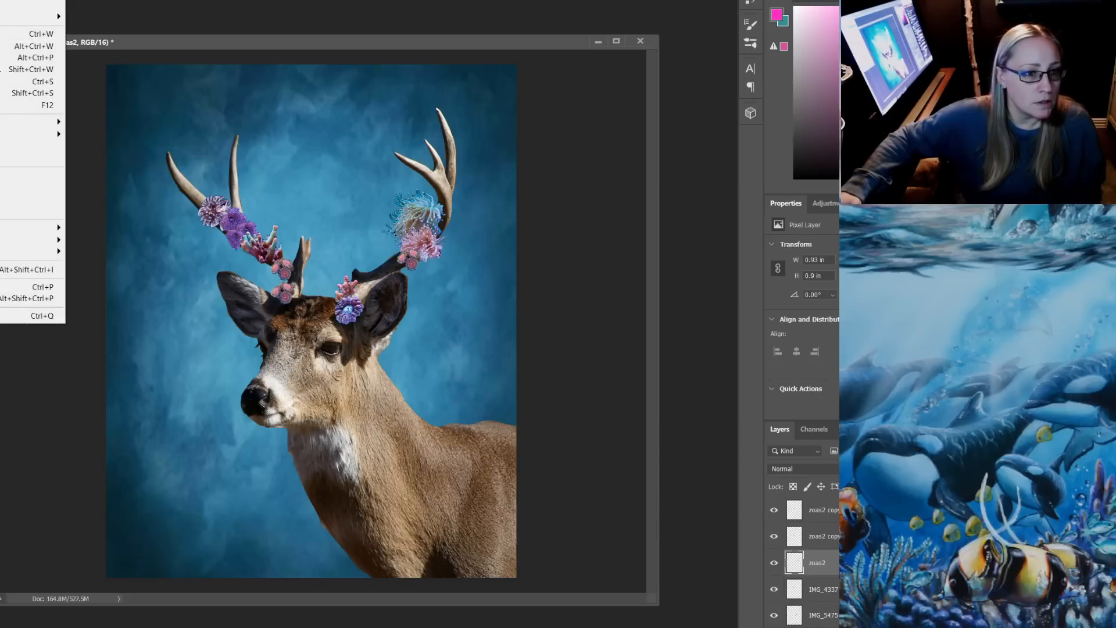
key(alt+l)
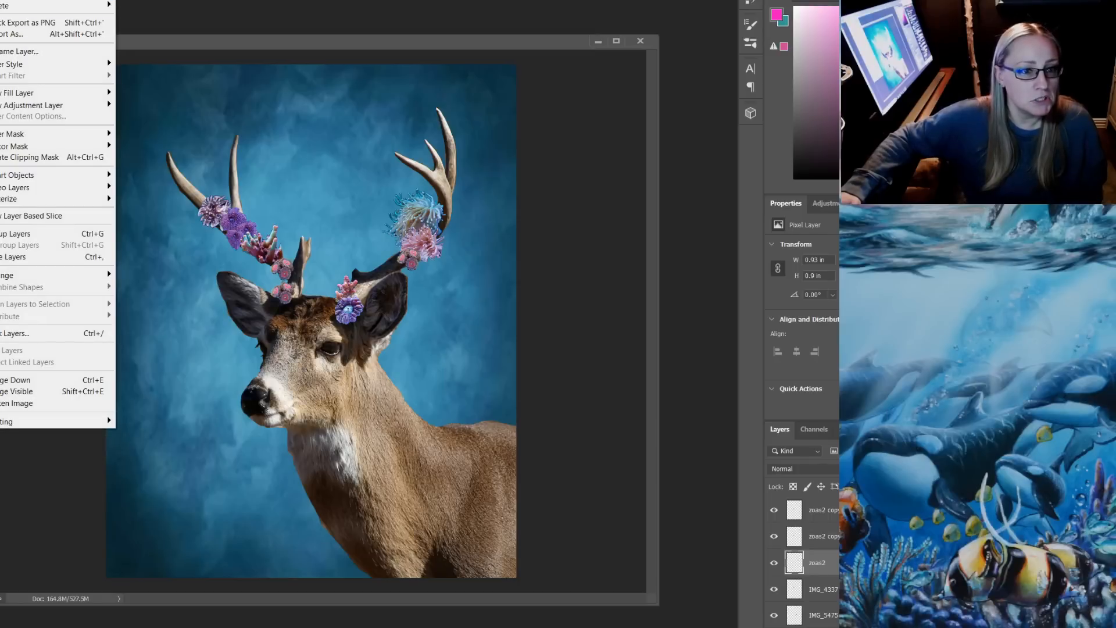
key(d)
key(Return)
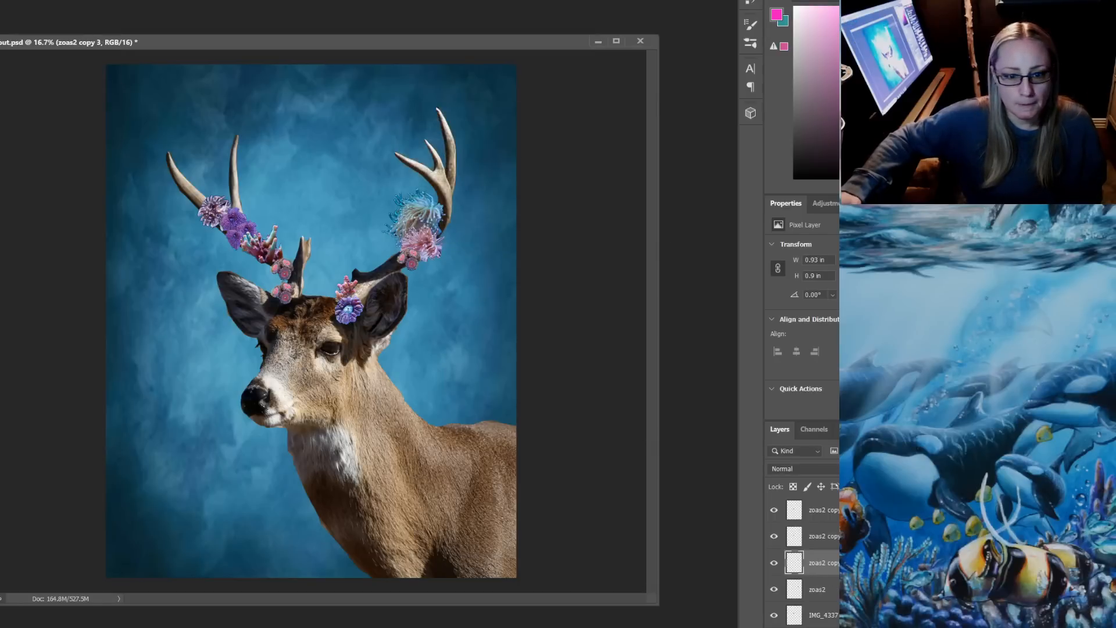
drag(411, 259, 443, 234)
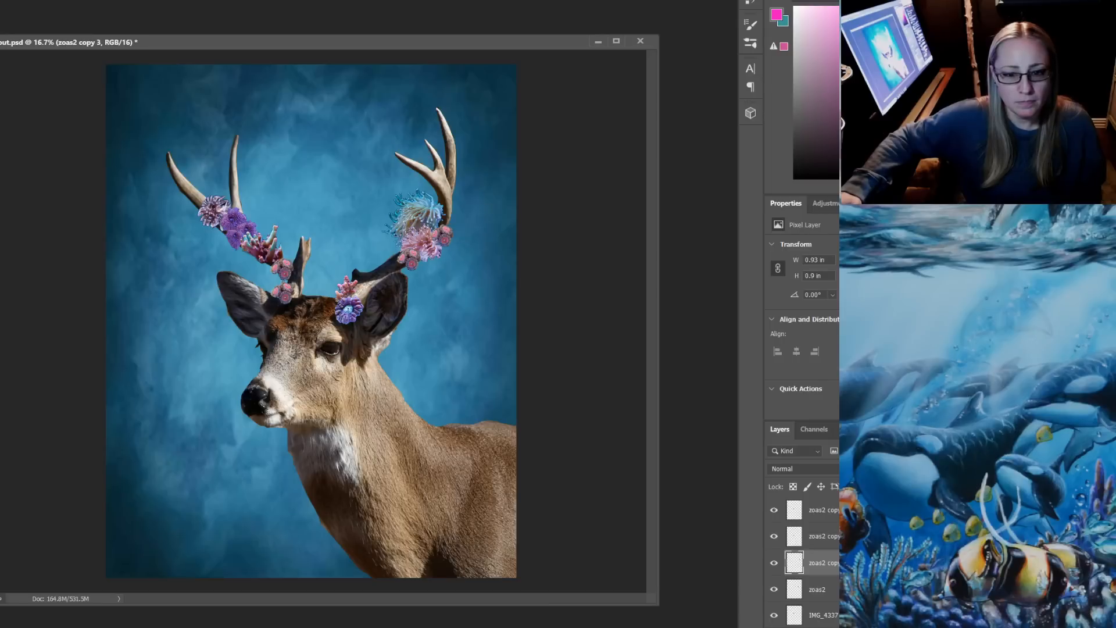
Duplicate the cluster beside the pink coral and place the copy higher up the right-hand antler, beside the feather duster worm
click(1, 2)
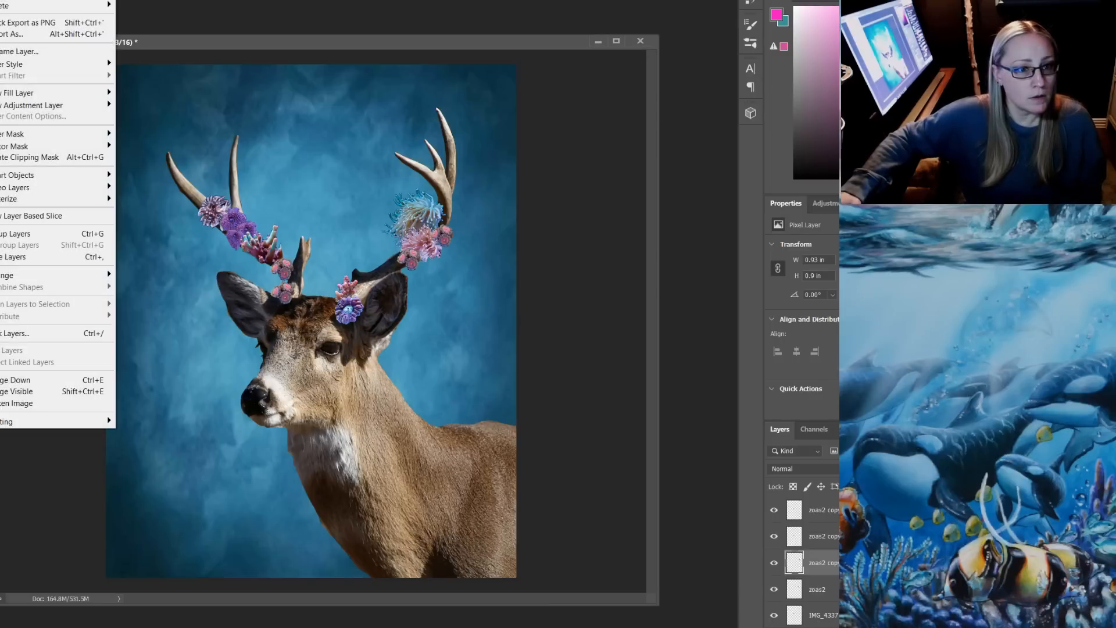
click(18, 1)
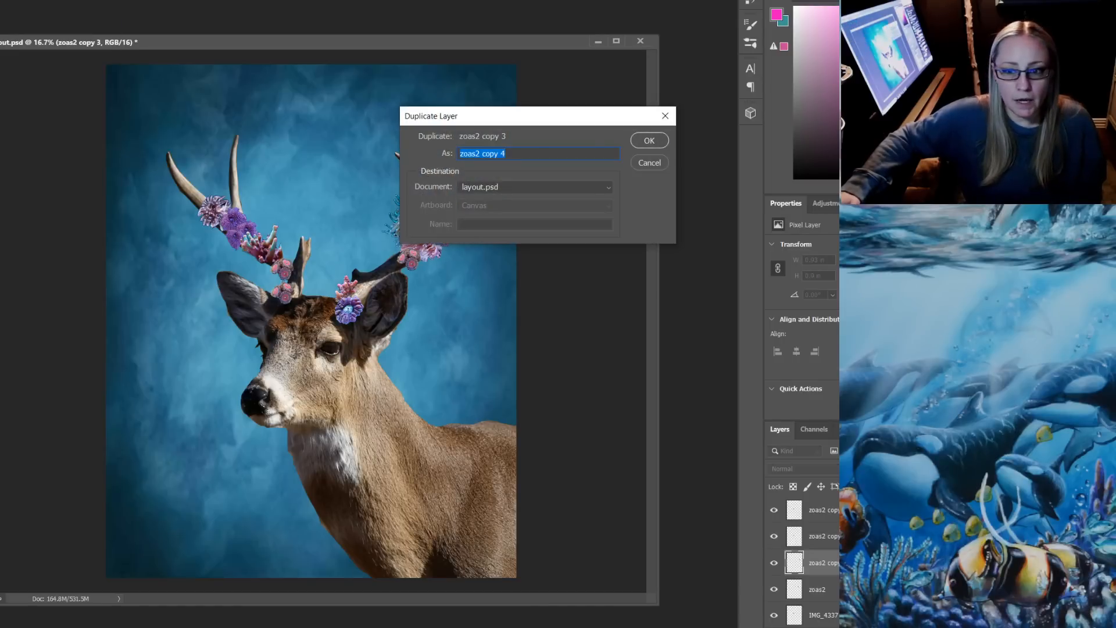
key(Return)
drag(448, 205, 454, 191)
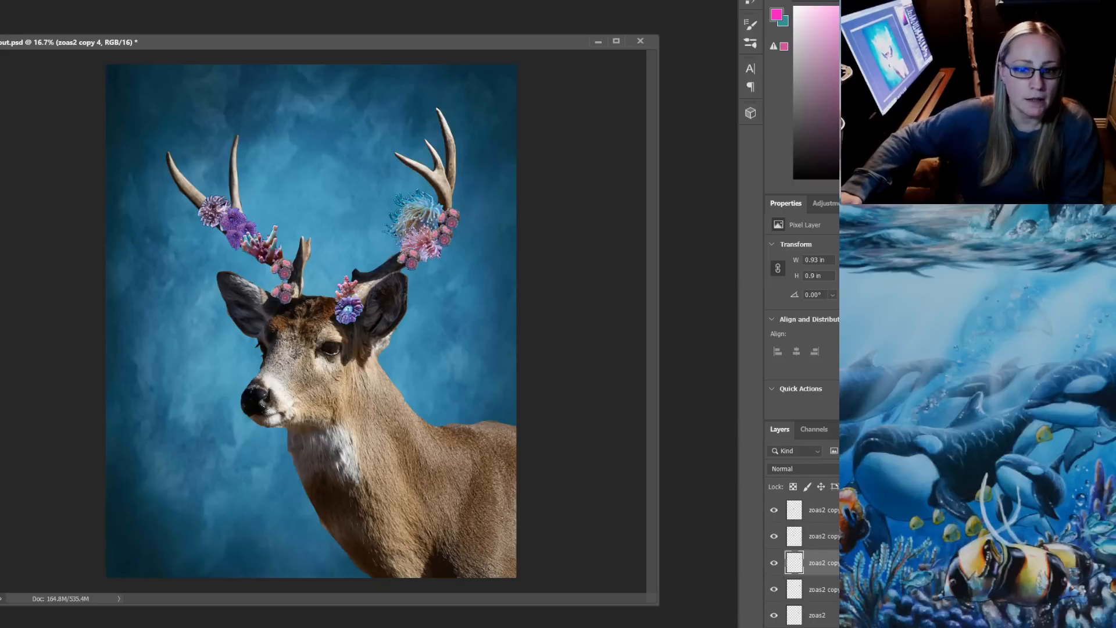
Shift the hue of the uppermost polyp cluster on the right-hand antler to -180 with Hue/Saturation
click(0, 0)
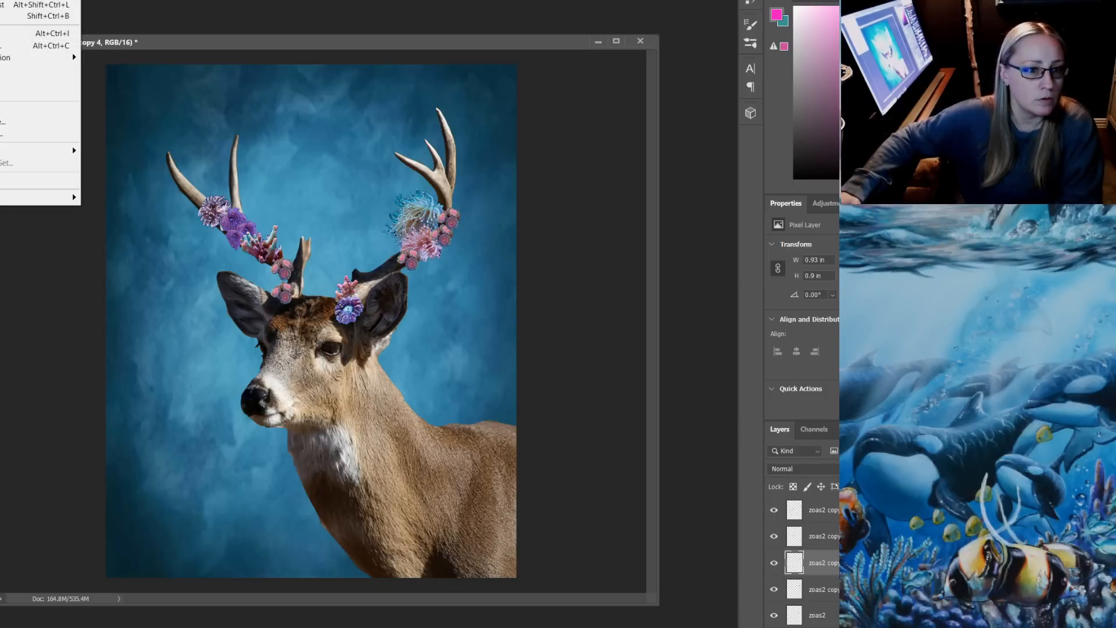
mouse_move(23, 0)
click(119, 40)
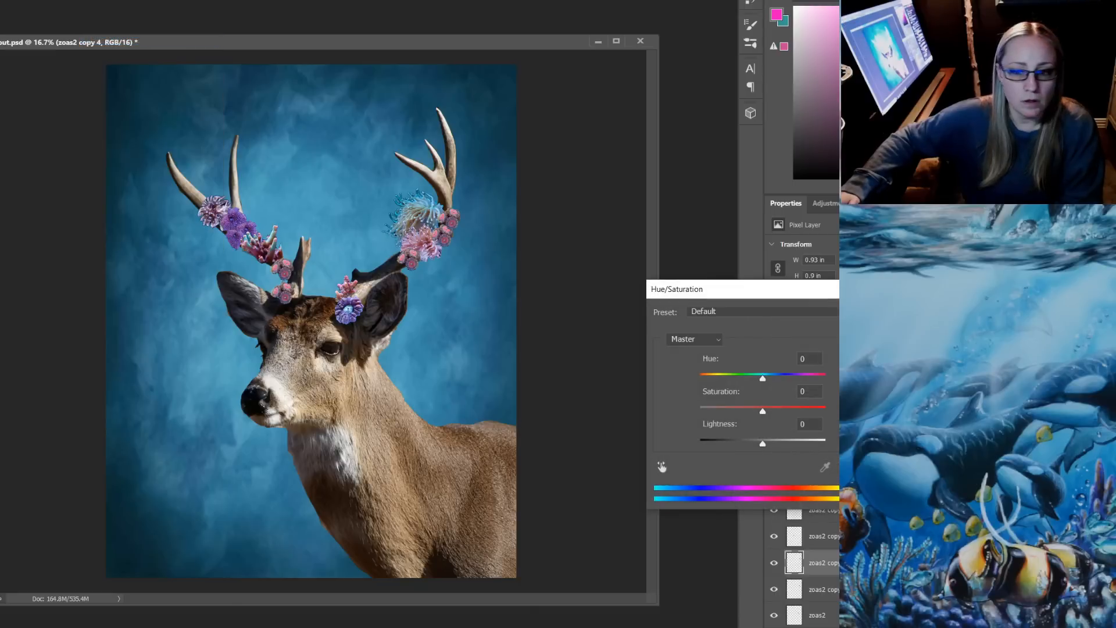
drag(763, 379, 700, 379)
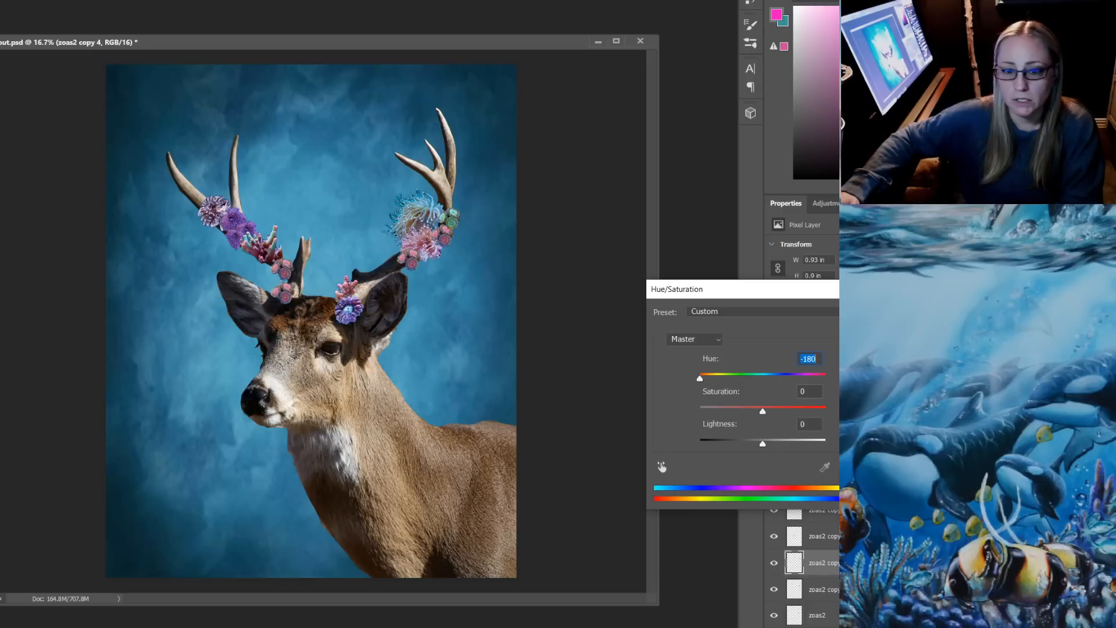
key(Return)
Select the zoas2 copy 3 layer beside the pink coral and set its hue to -180 with Hue/Saturation
click(822, 590)
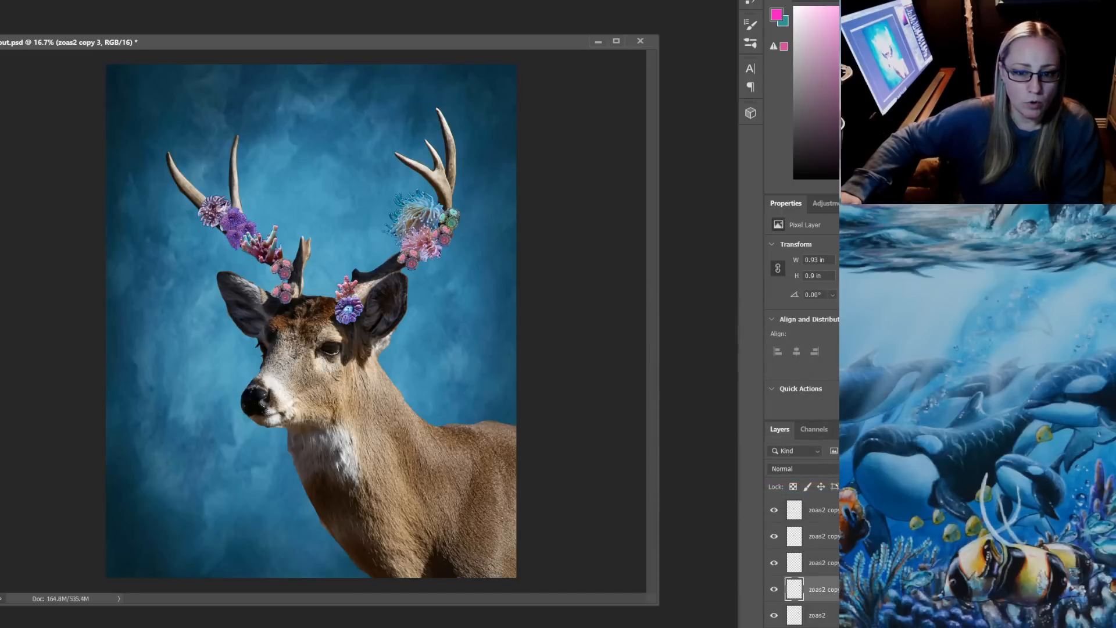
right_click(444, 237)
click(468, 242)
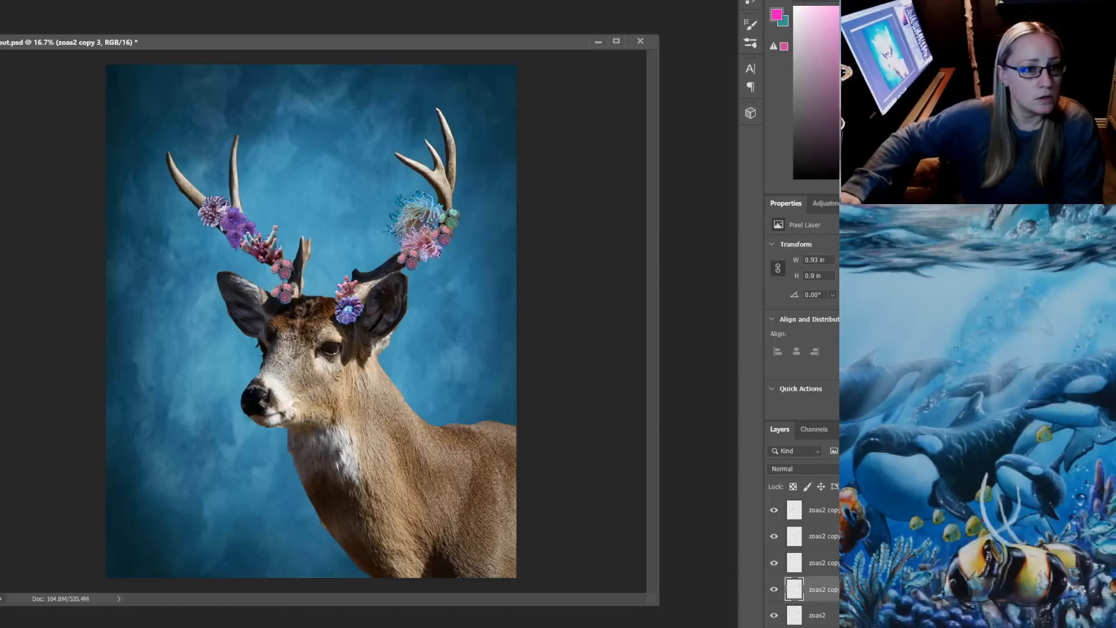
key(alt+l)
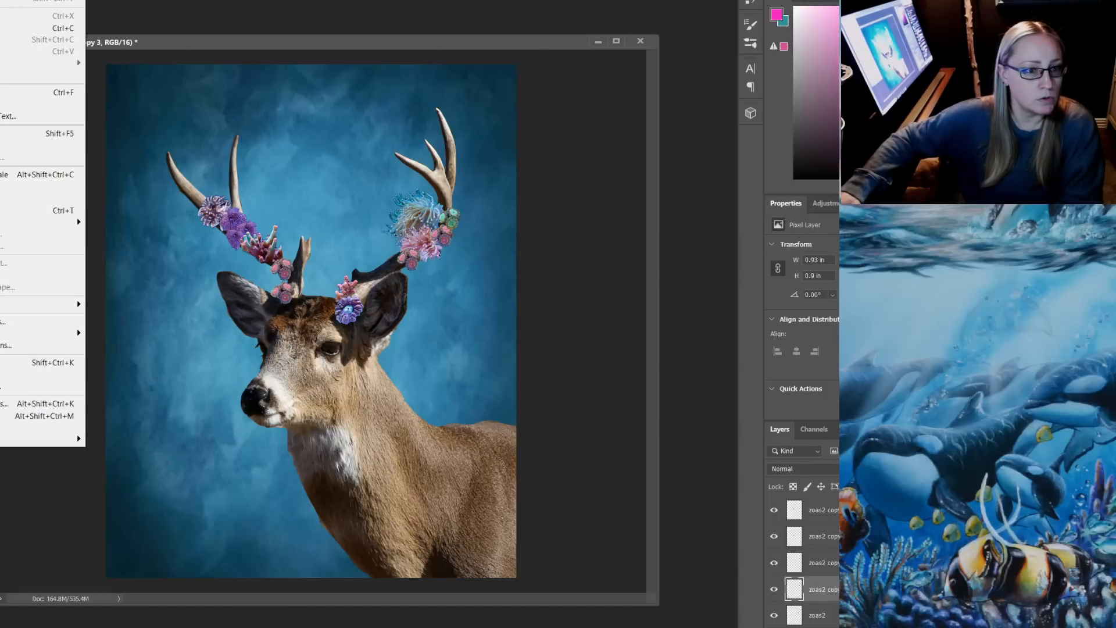
mouse_move(35, 0)
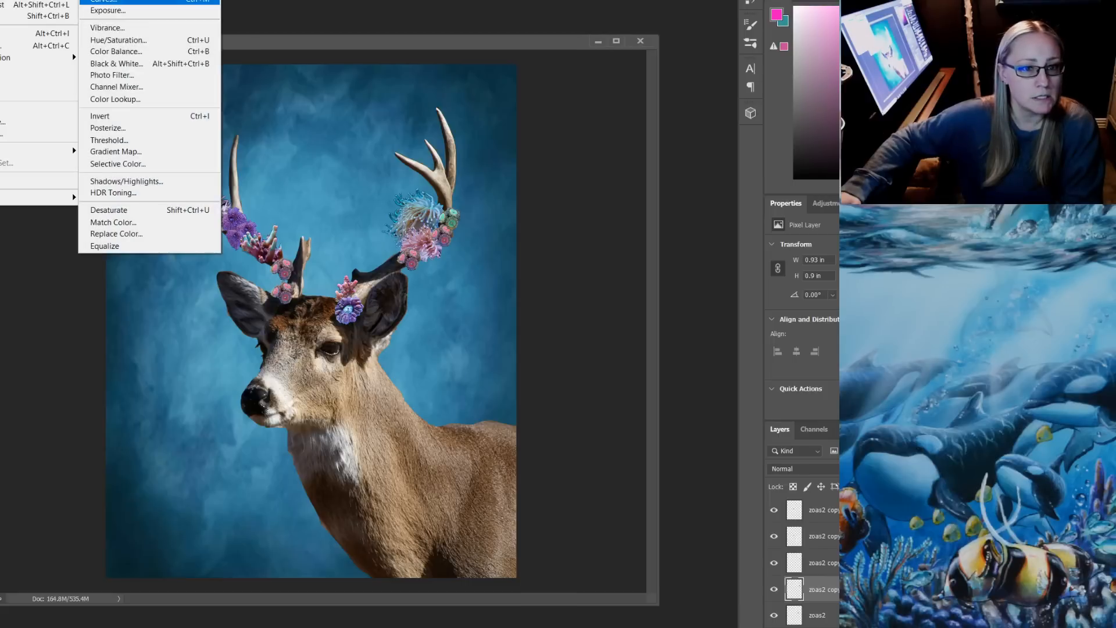
click(119, 41)
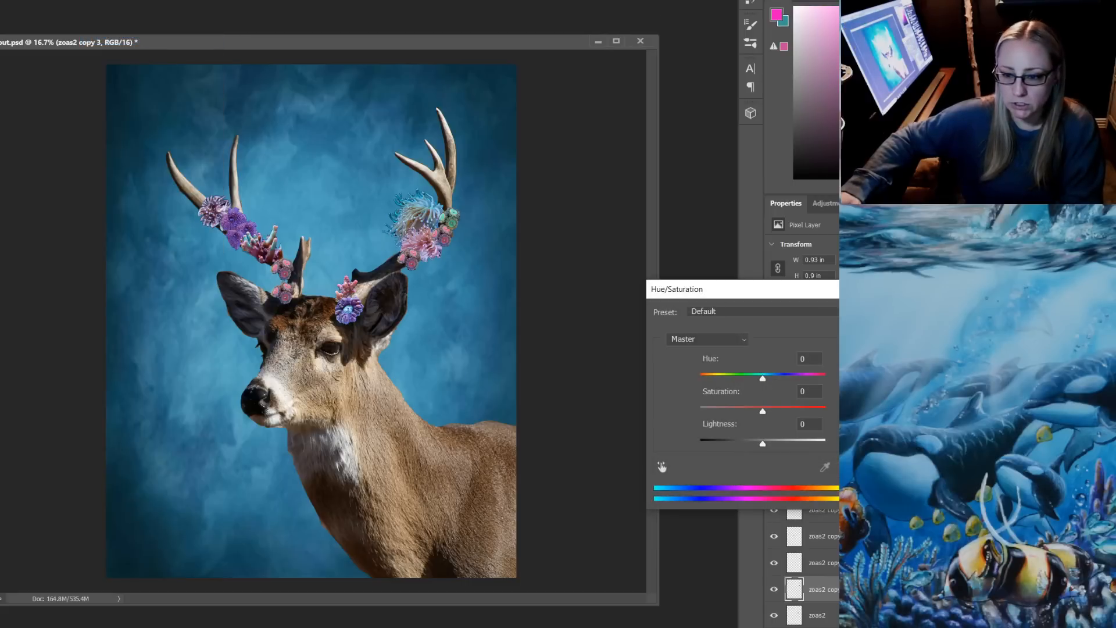
drag(762, 379, 700, 379)
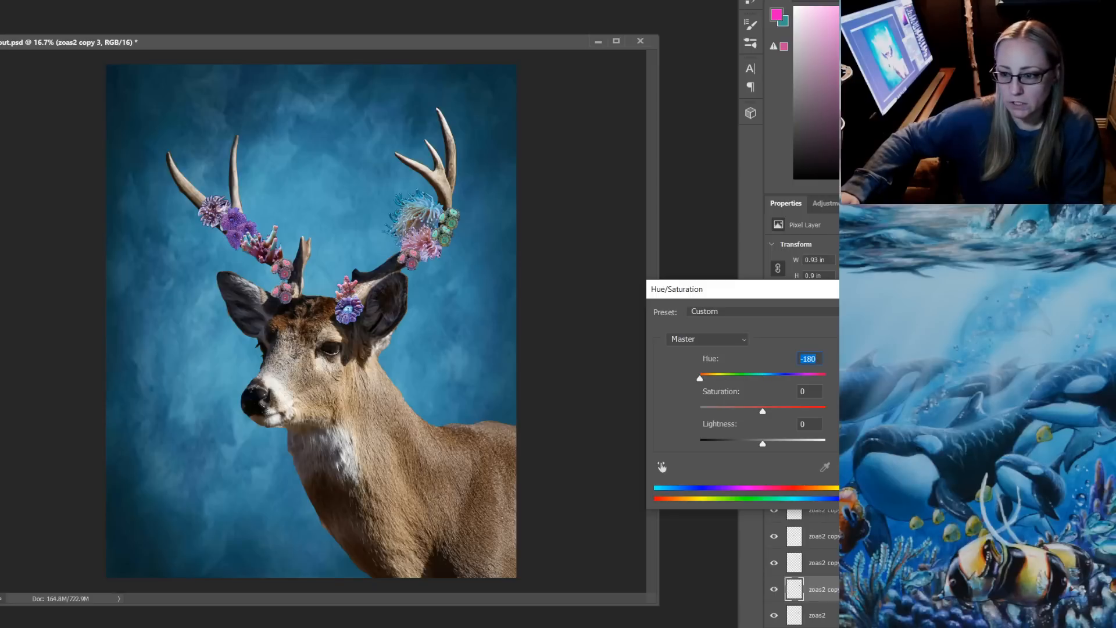
key(Return)
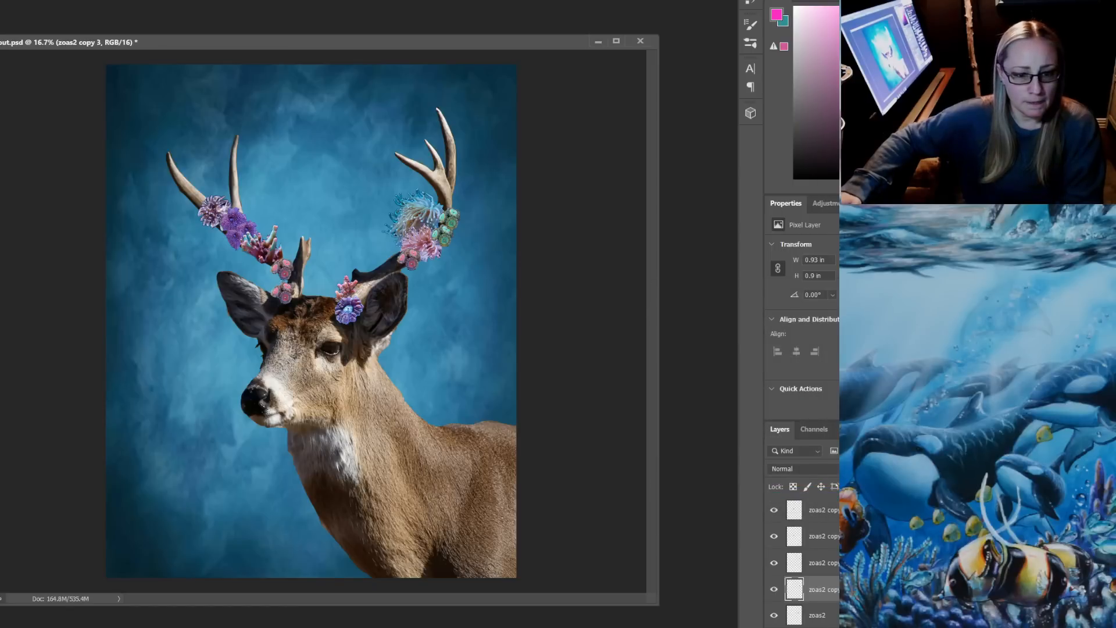
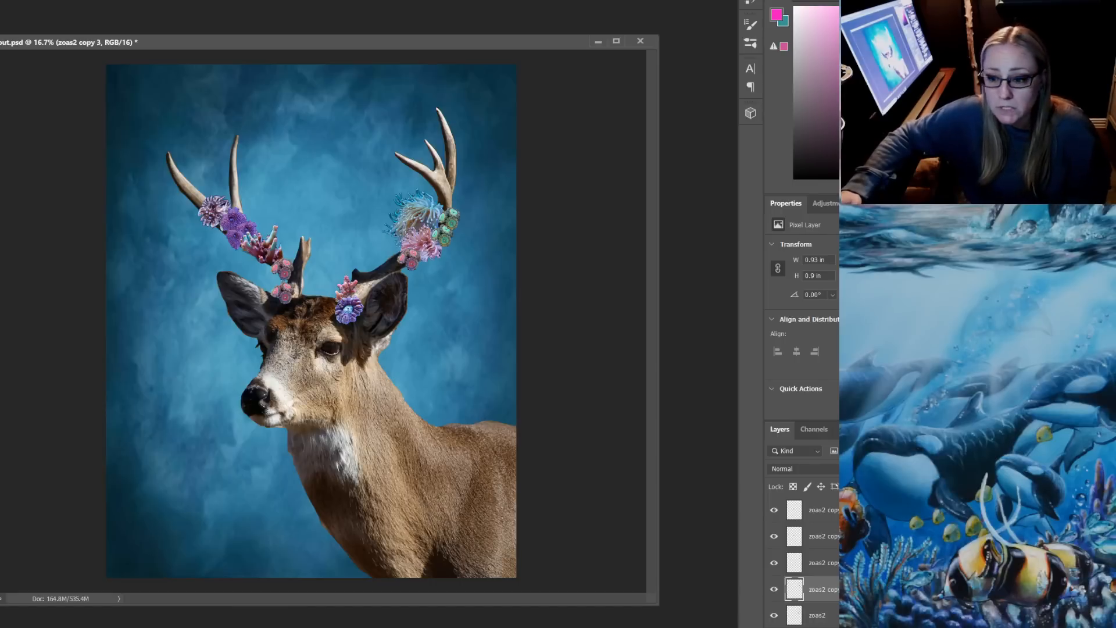
key(alt+Tab)
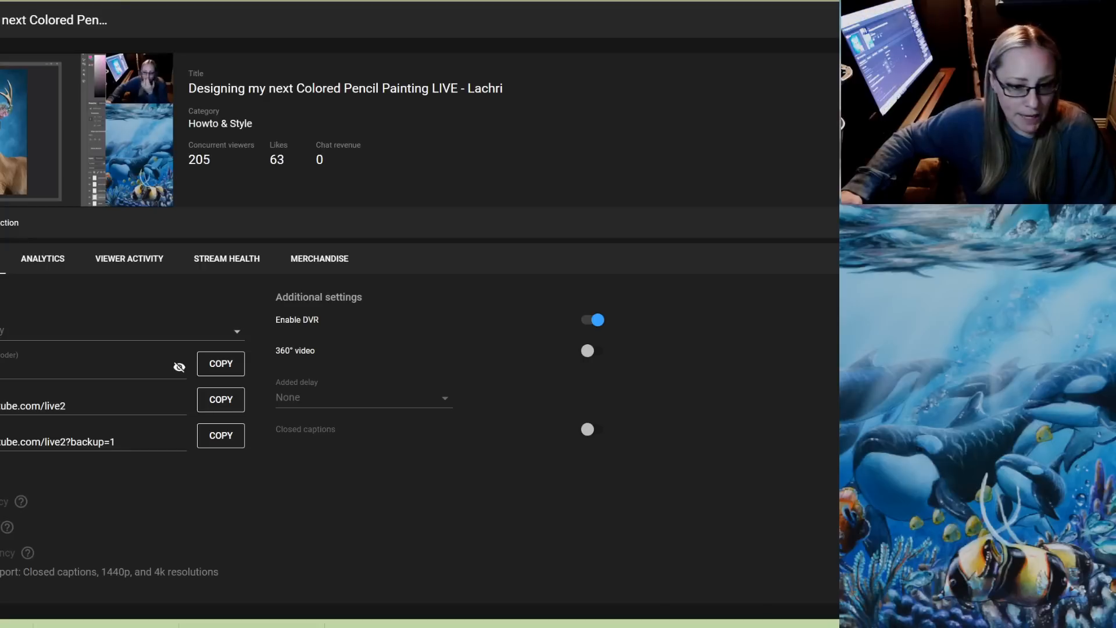
key(alt+Tab)
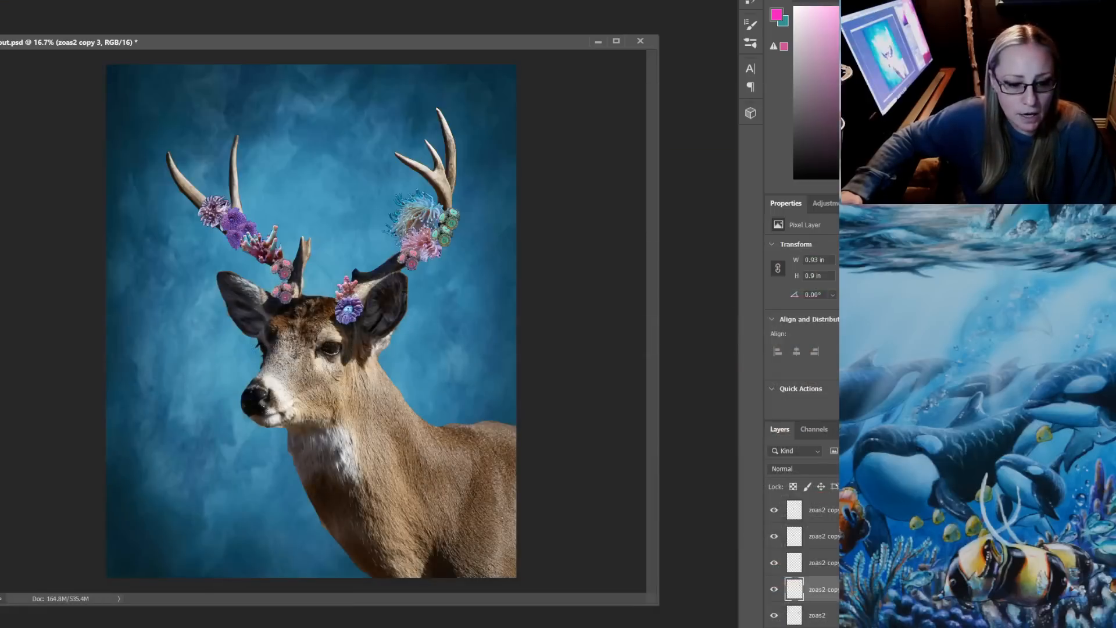
Switch to the PATREON $5 folder in File Explorer and look through its coral reference photos
mouse_move(218, 627)
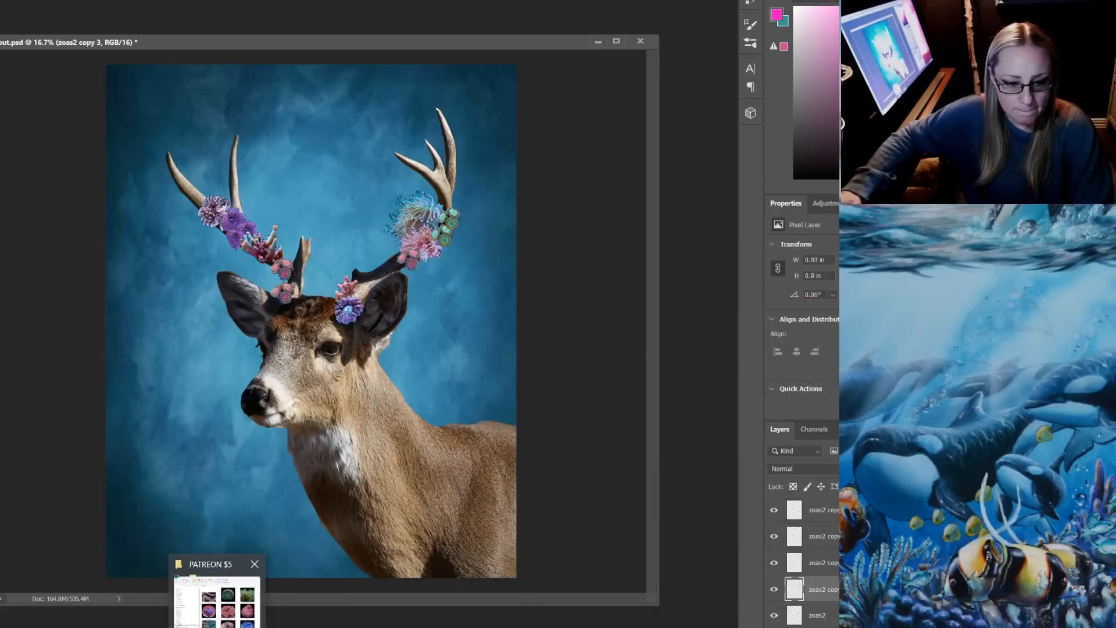
click(218, 575)
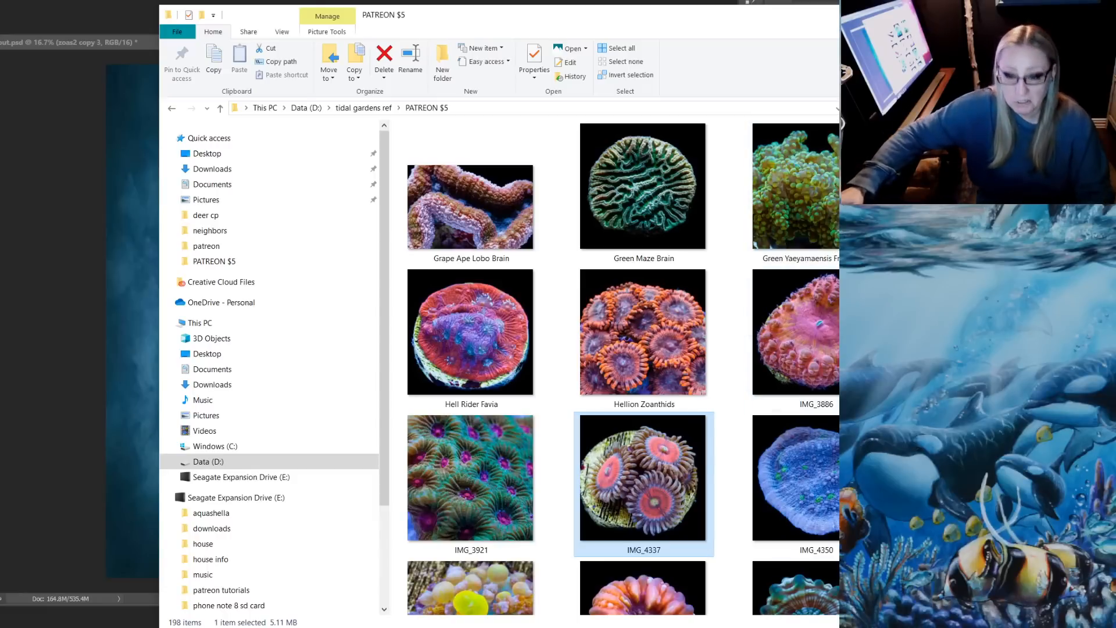
scroll(616, 366, down, 10)
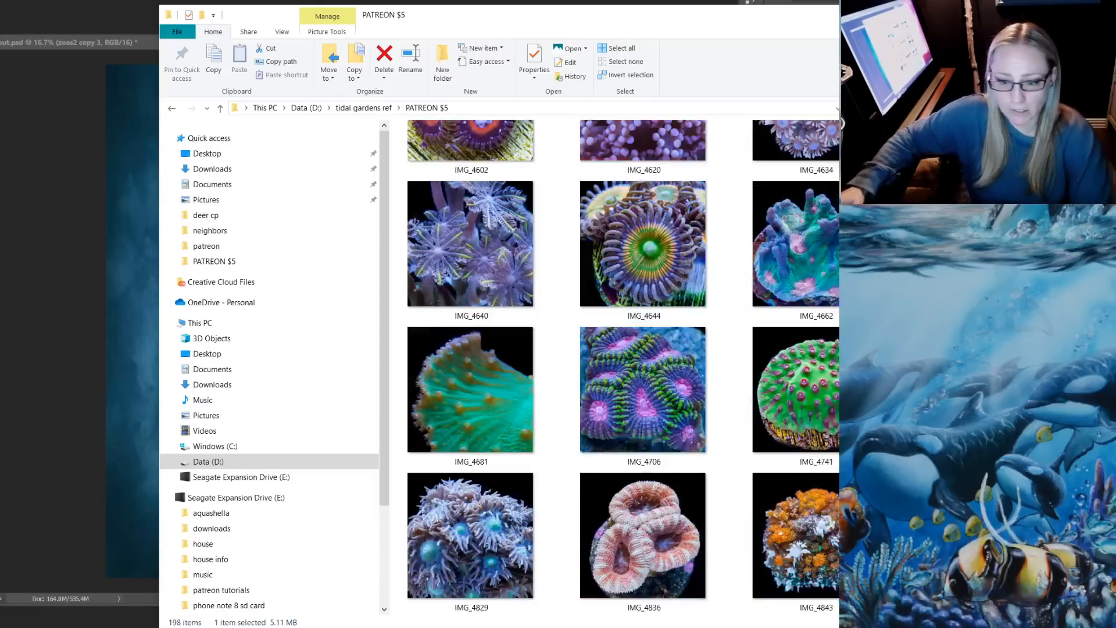
scroll(616, 366, down, 5)
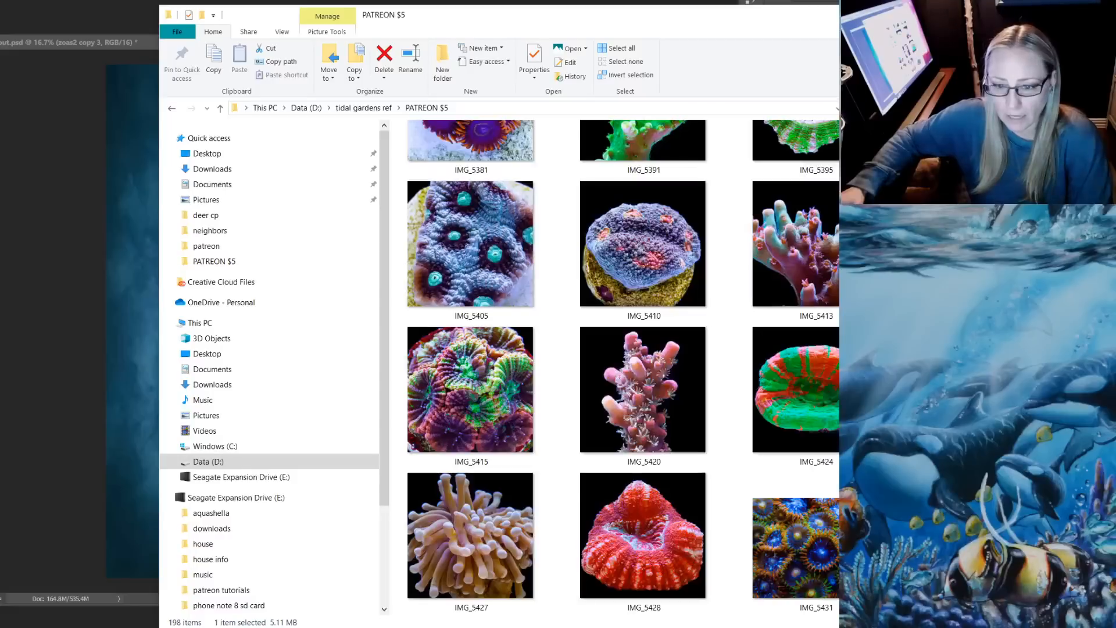
scroll(616, 366, down, 9)
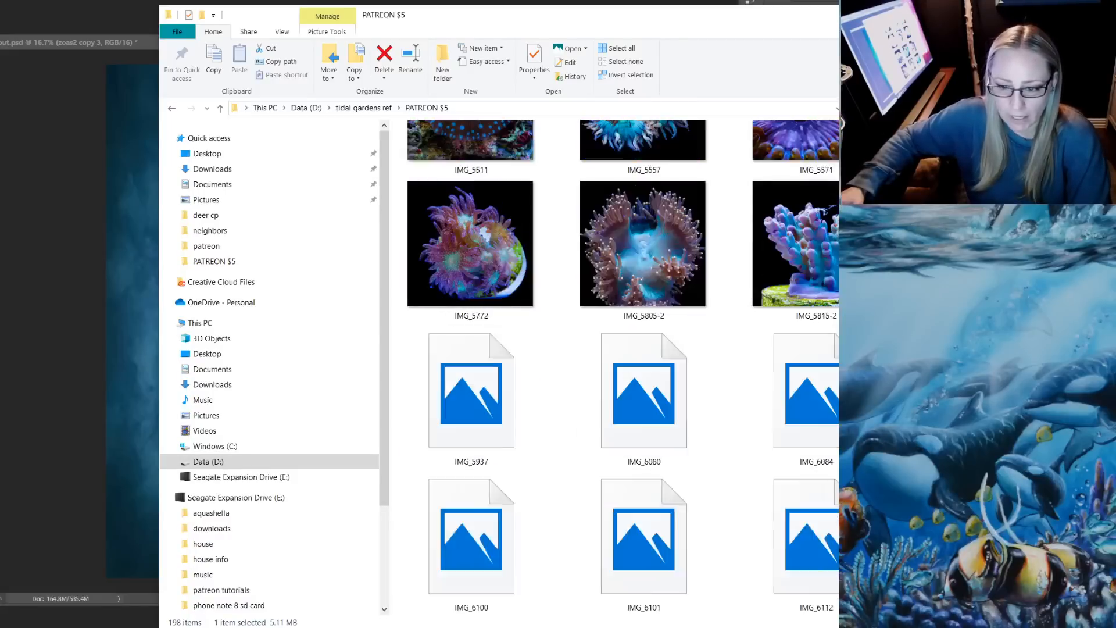
scroll(616, 366, up, 13)
scroll(616, 366, down, 12)
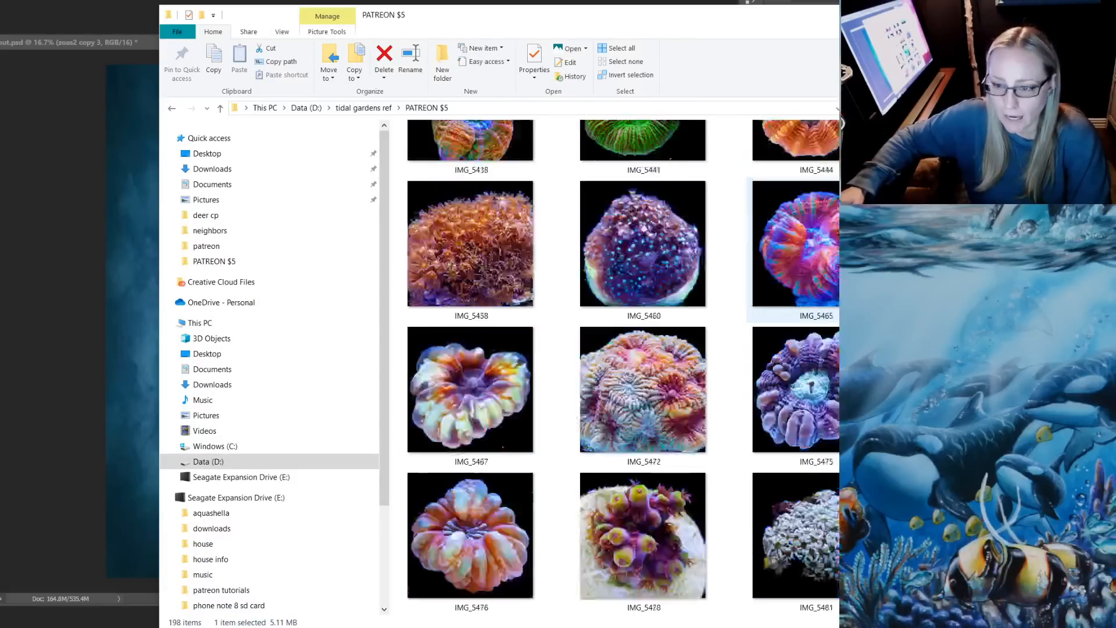
scroll(616, 366, down, 10)
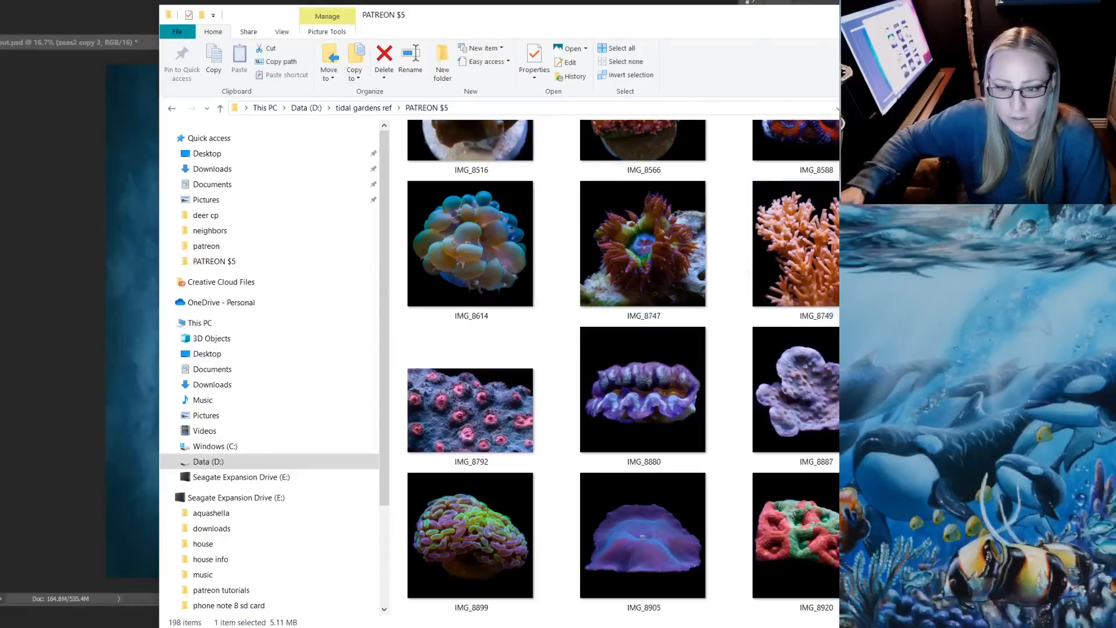
scroll(616, 366, down, 8)
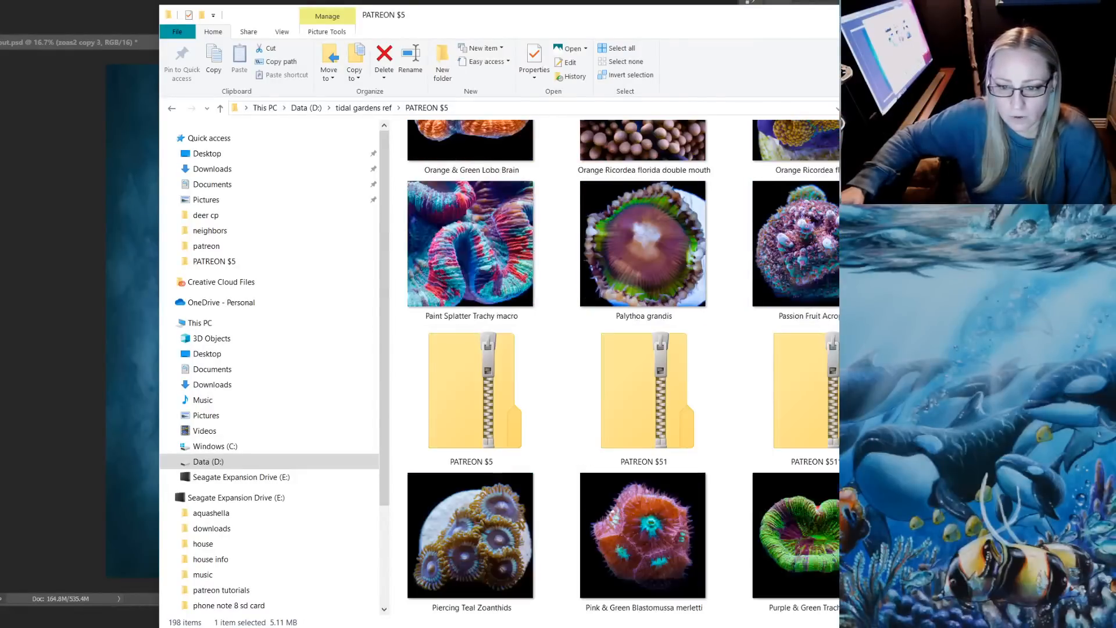
scroll(616, 367, up, 3)
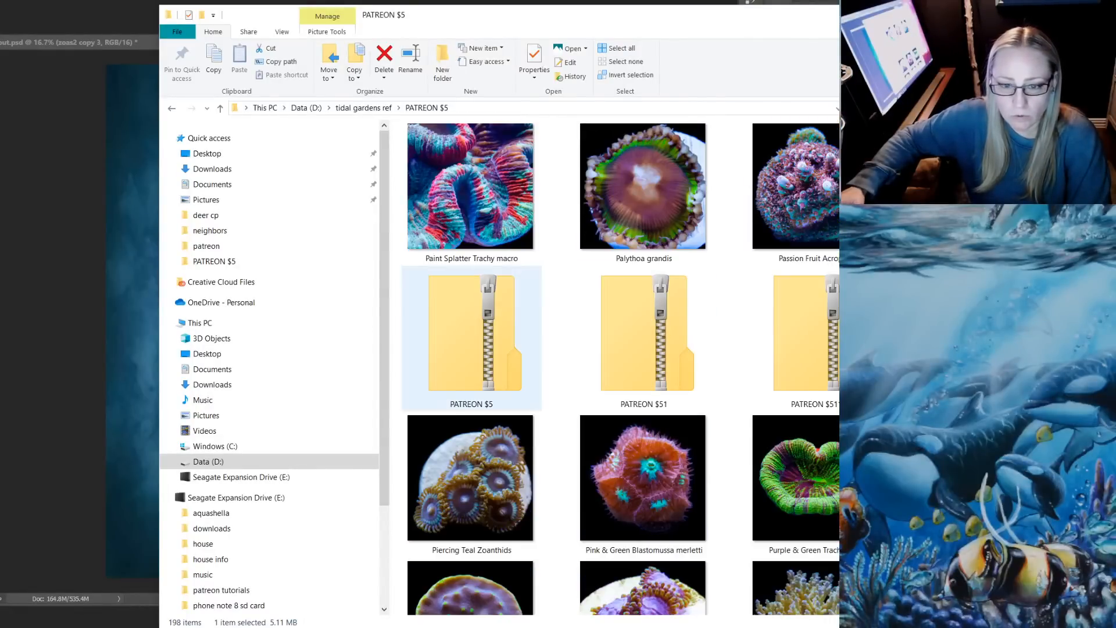
Open the PATREON $5 zip archive, display its files as large thumbnails and look through the first coral photos
click(471, 339)
double_click(472, 338)
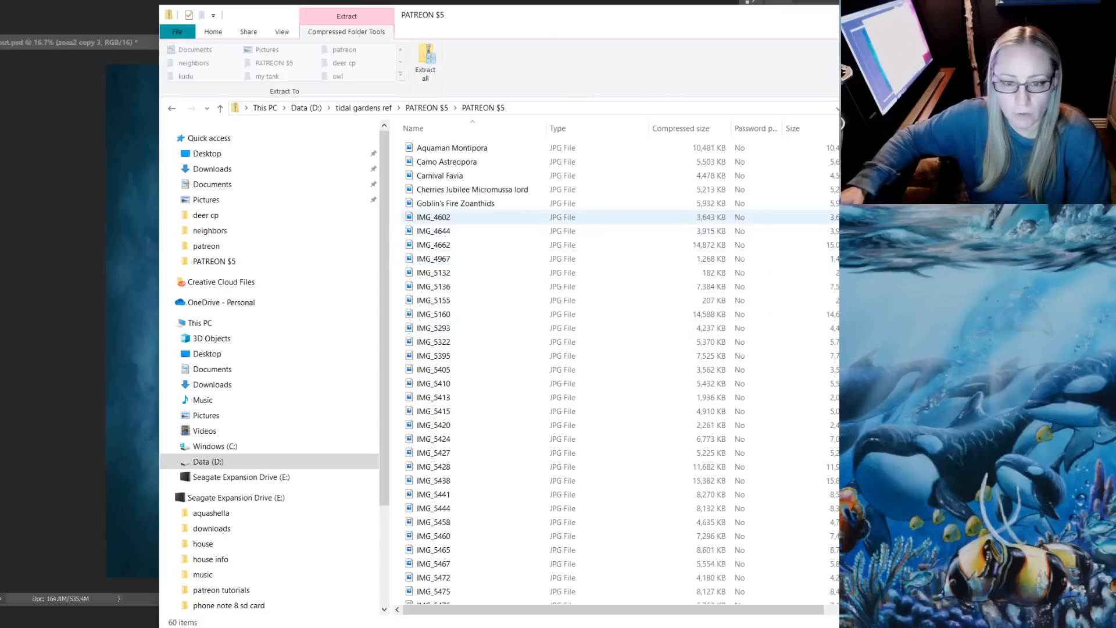
right_click(513, 141)
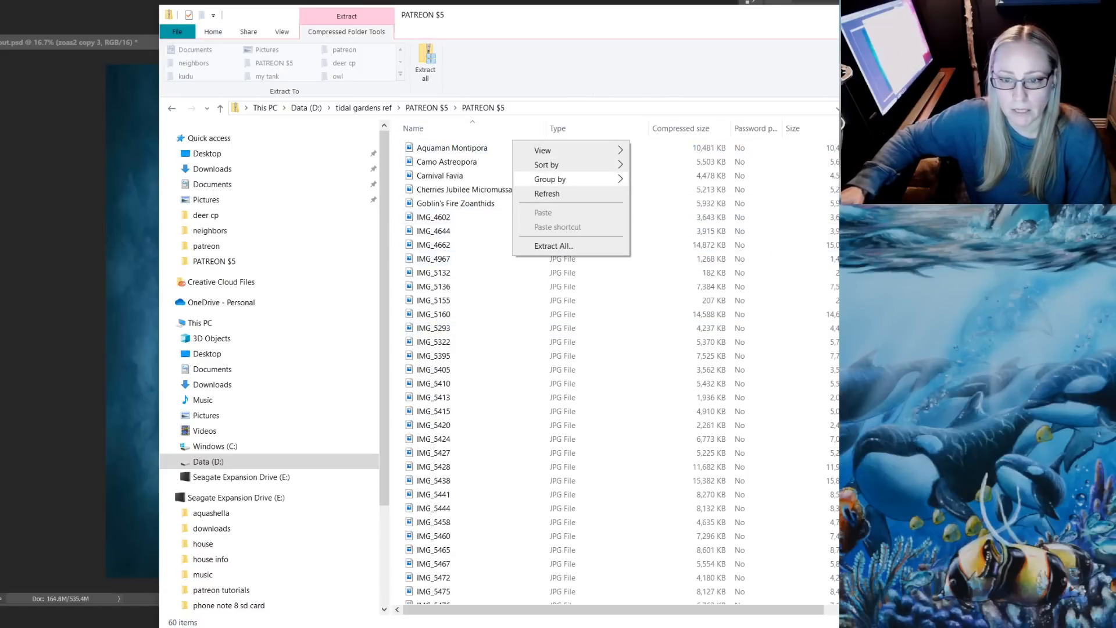
mouse_move(558, 150)
click(669, 150)
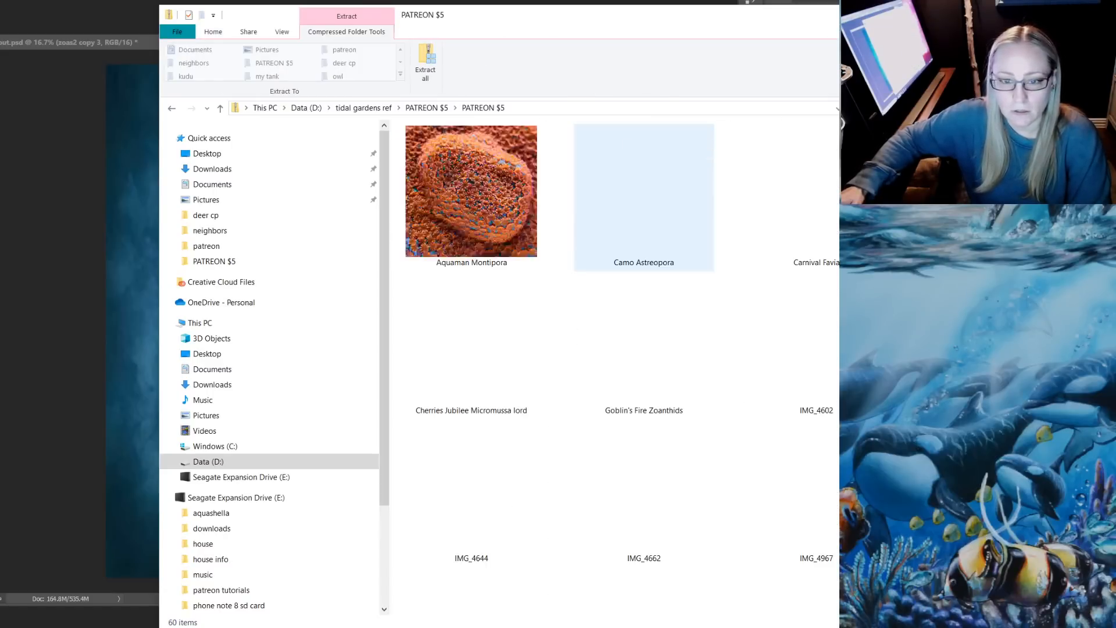
scroll(645, 294, down, 3)
scroll(645, 293, up, 3)
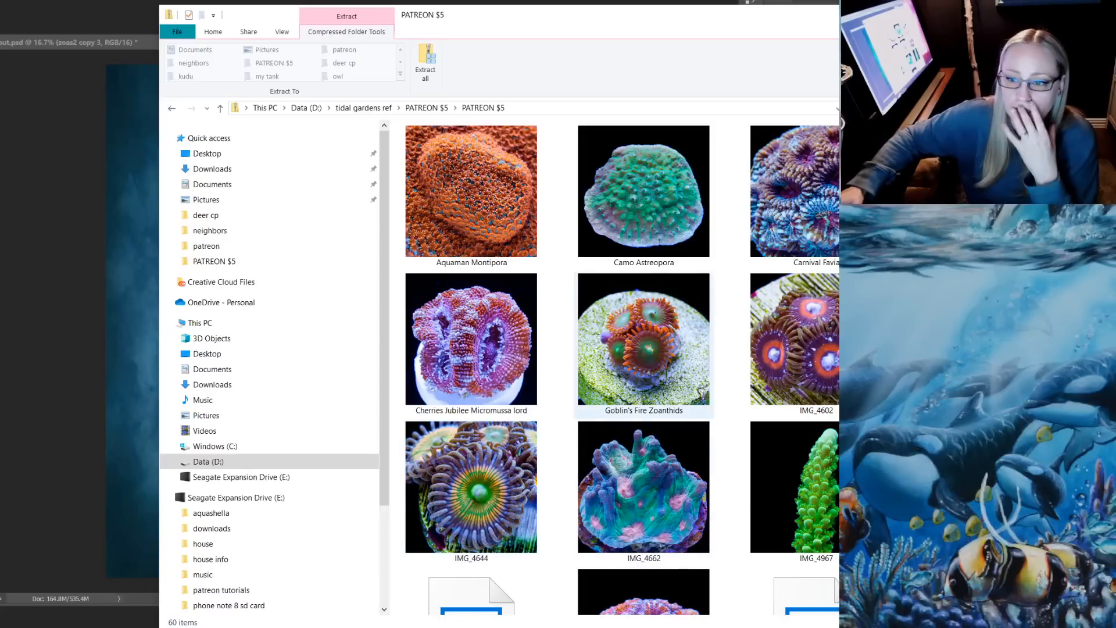
scroll(643, 349, down, 3)
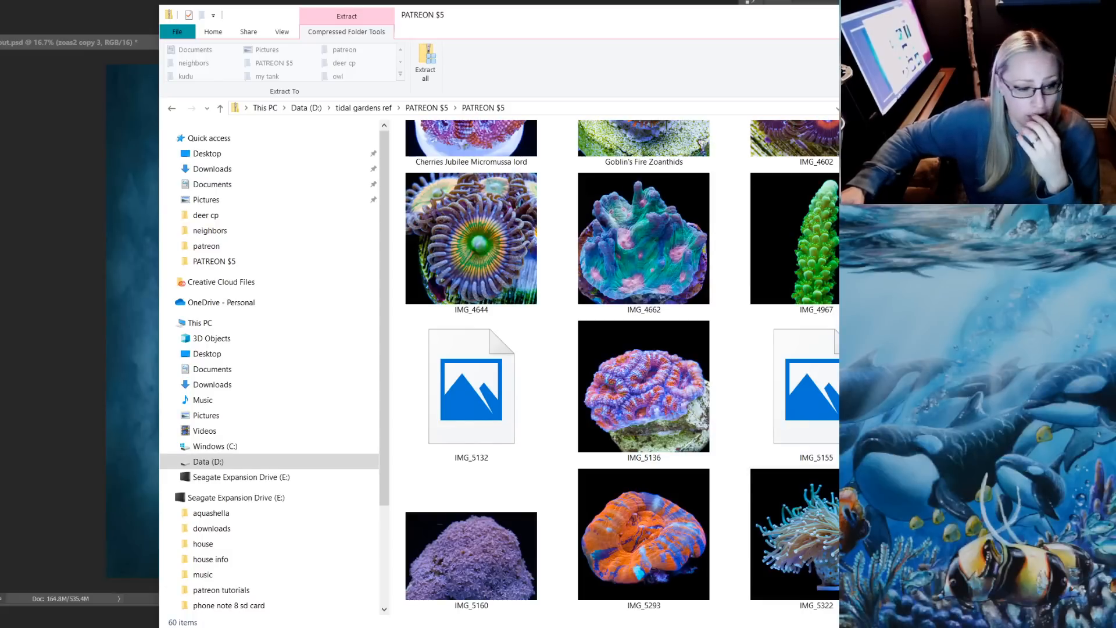
click(188, 607)
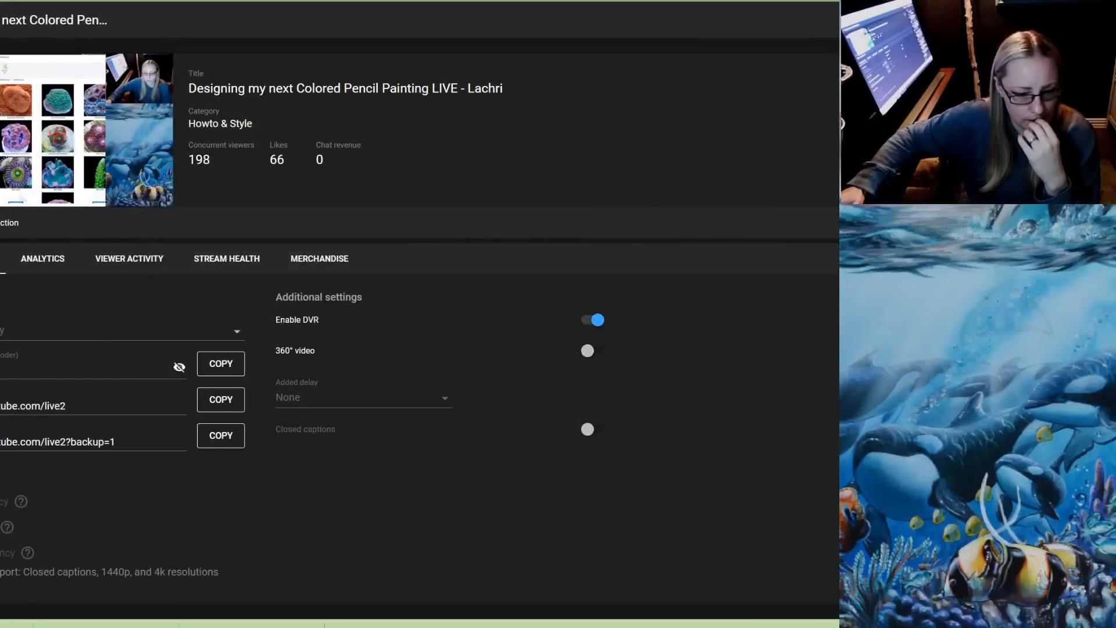
key(alt+Tab)
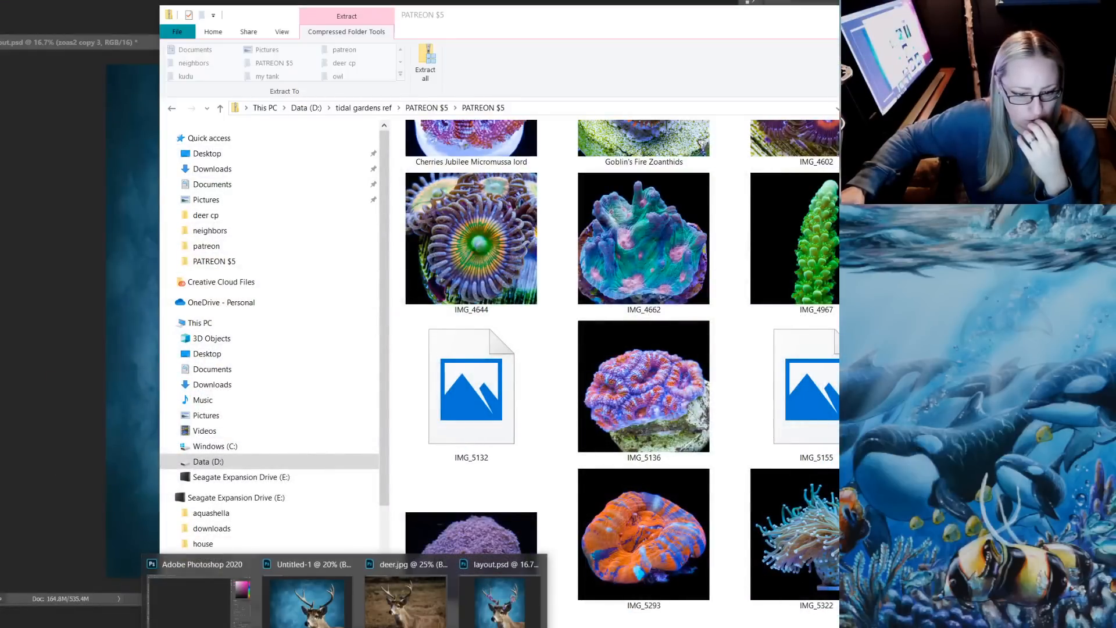
click(232, 627)
mouse_move(345, 627)
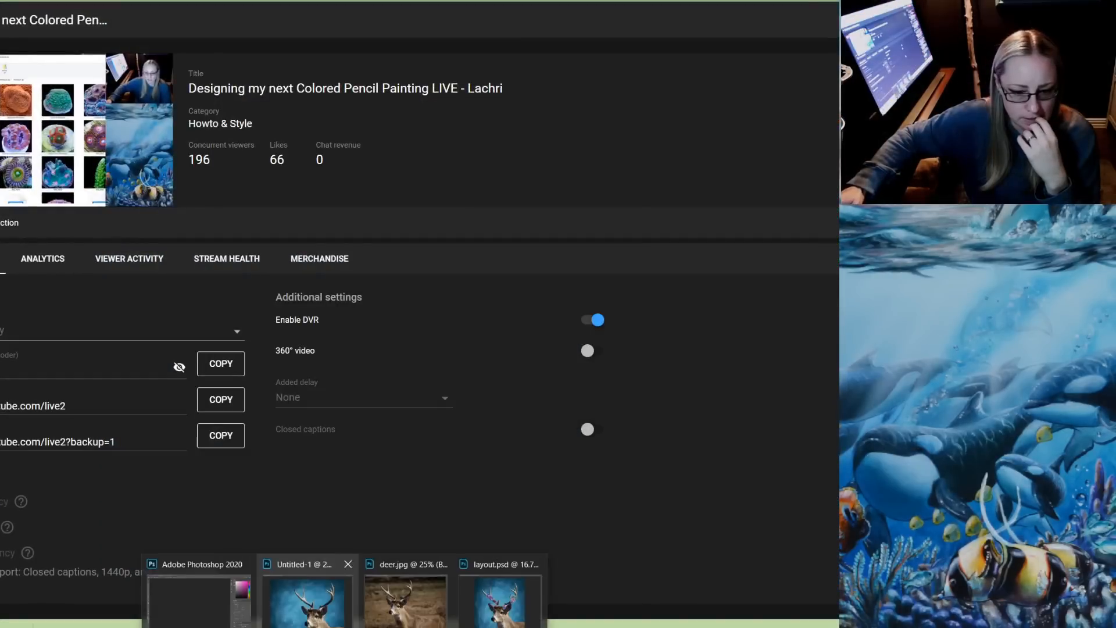
click(198, 599)
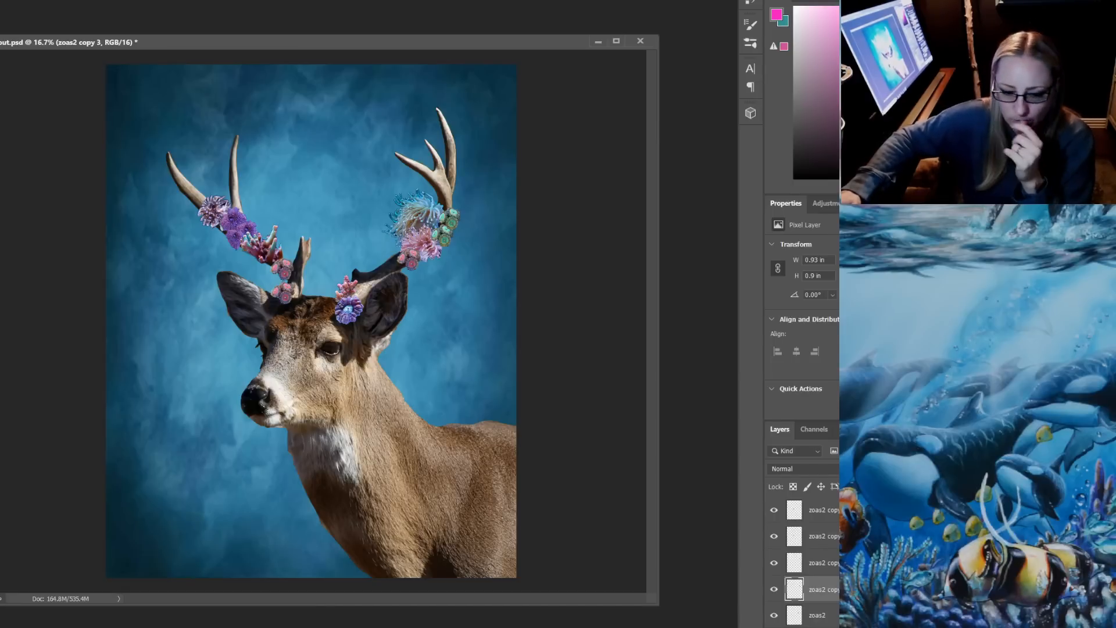
Find the IMG_7922 coral photo in the PATREON $5 archive and try to open it in Photoshop directly from there
key(alt+Tab)
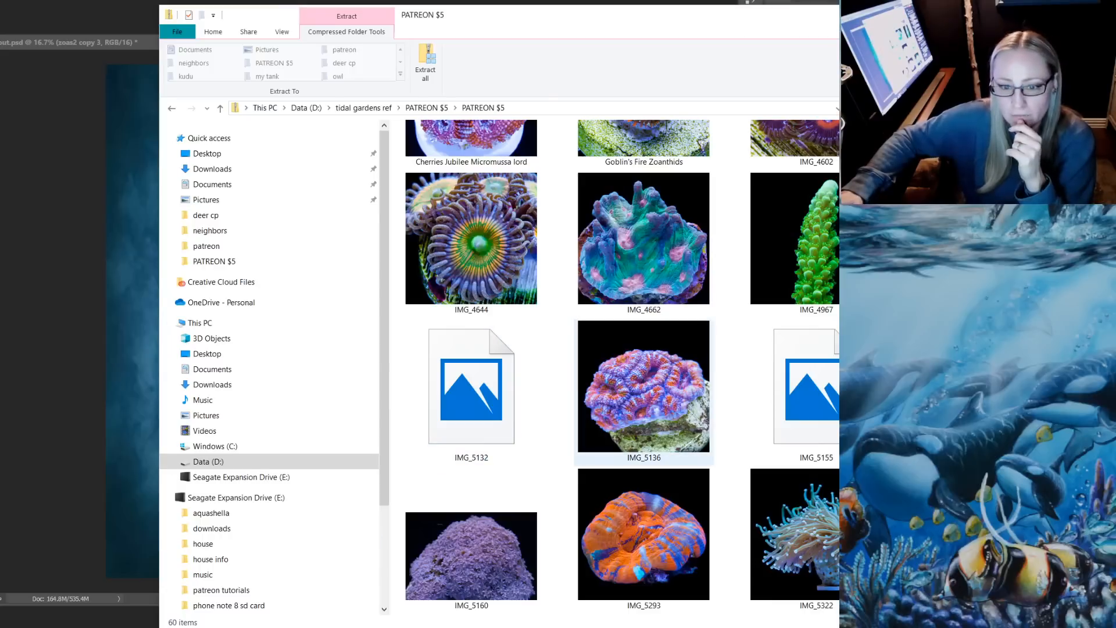
scroll(644, 317, down, 2)
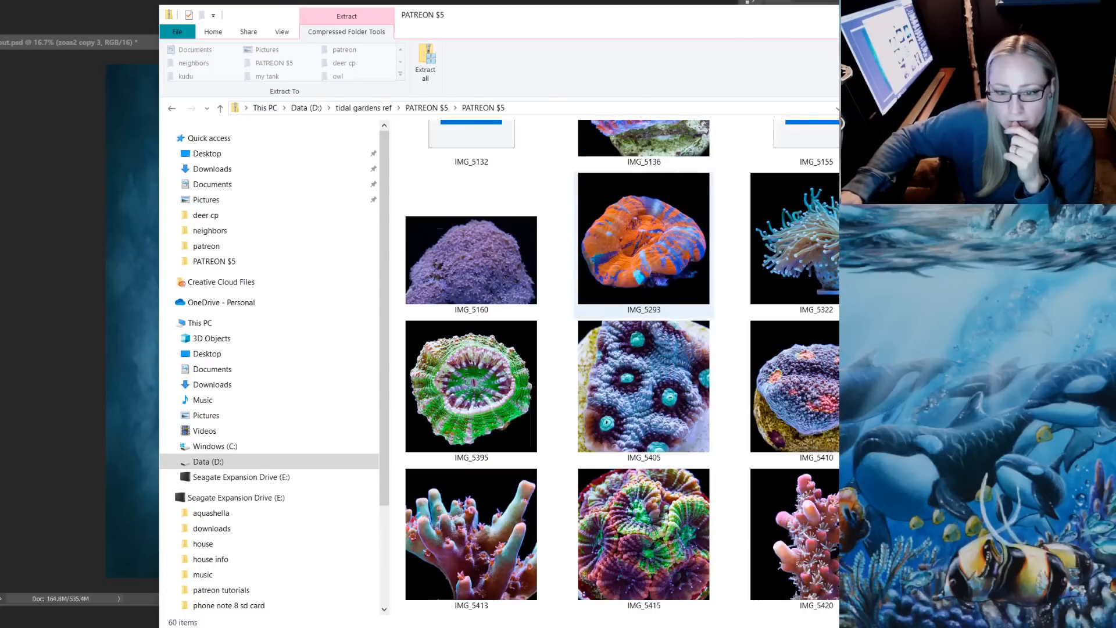
scroll(644, 244, down, 3)
scroll(643, 245, down, 3)
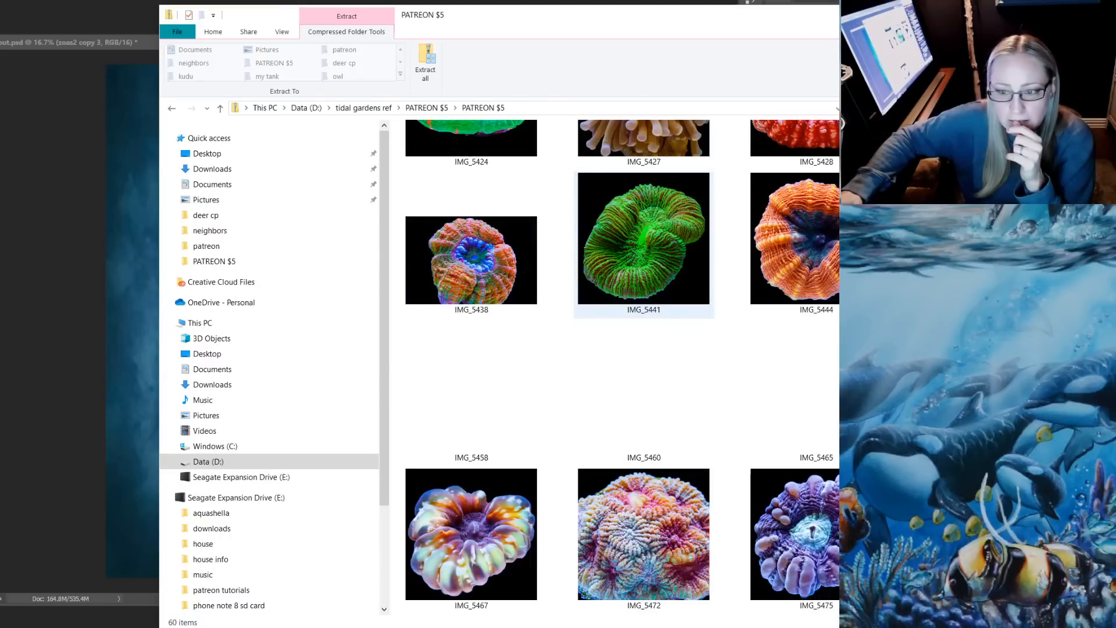
scroll(643, 244, down, 6)
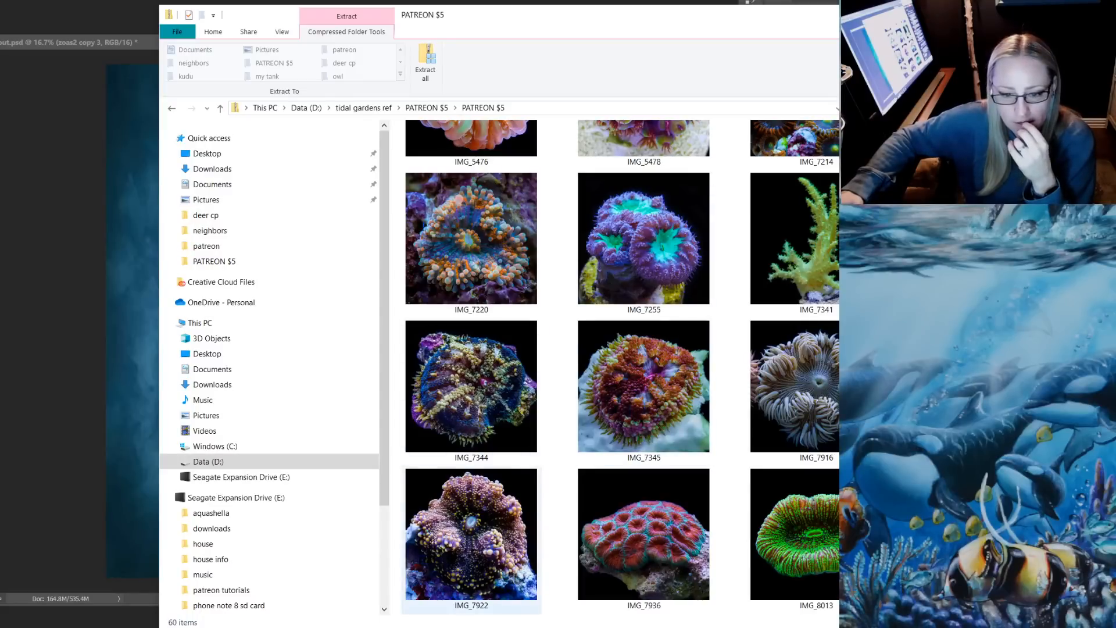
click(471, 535)
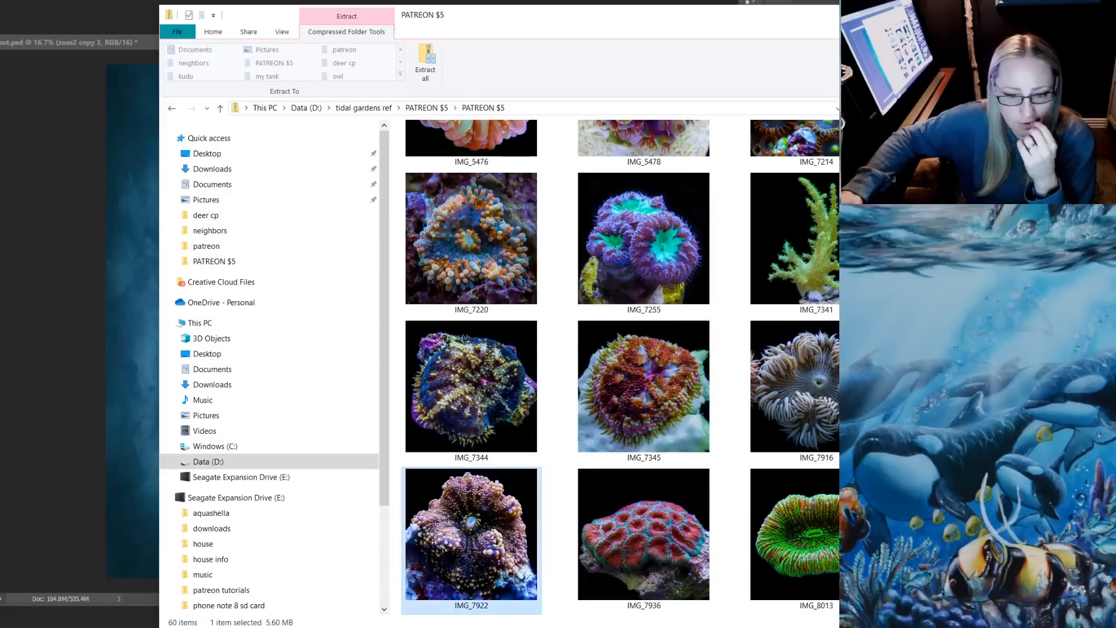
drag(471, 534, 137, 326)
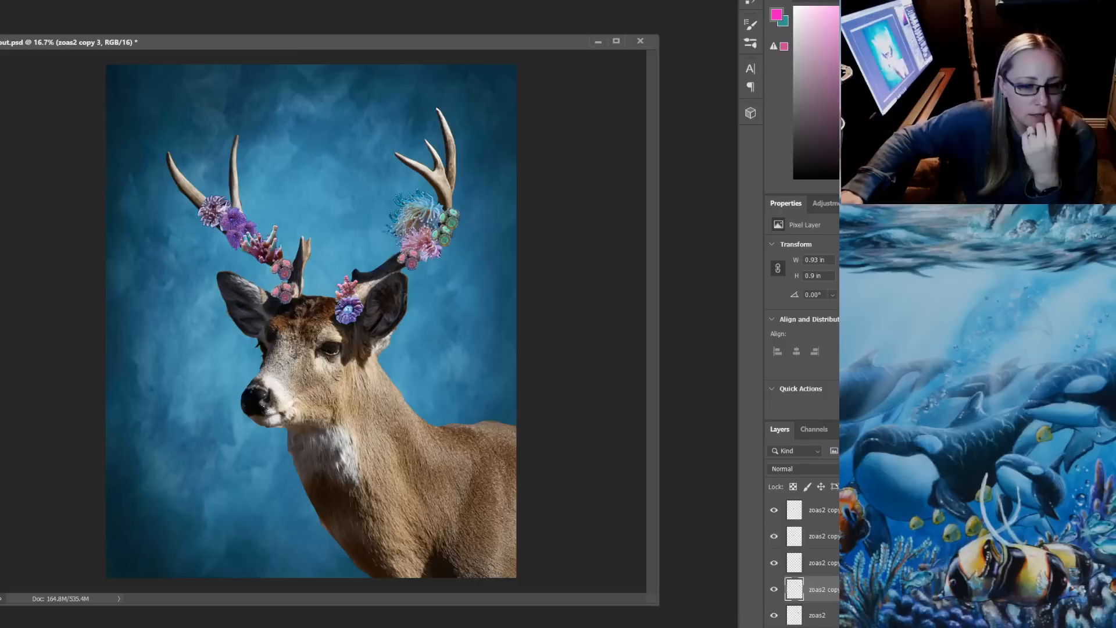
key(alt+Tab)
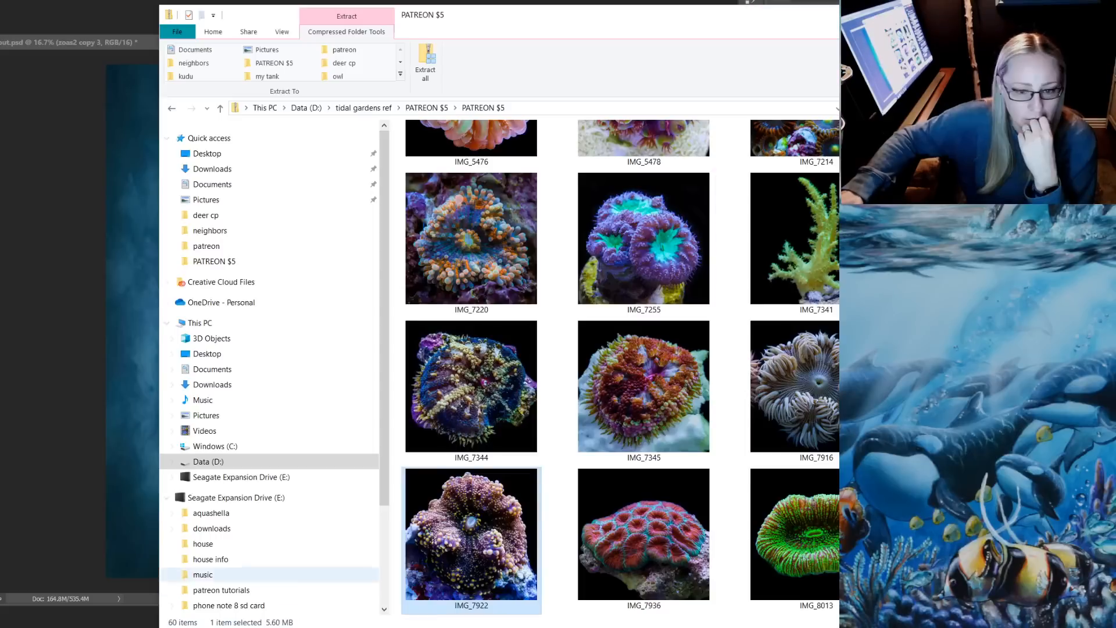
drag(471, 535, 132, 348)
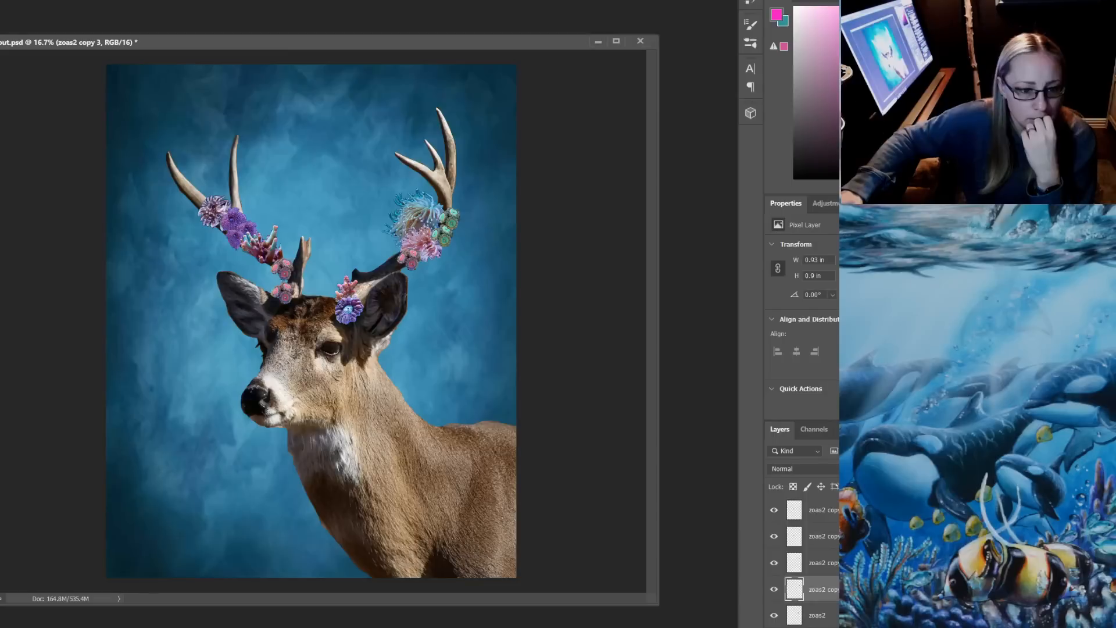
drag(325, 42, 307, 14)
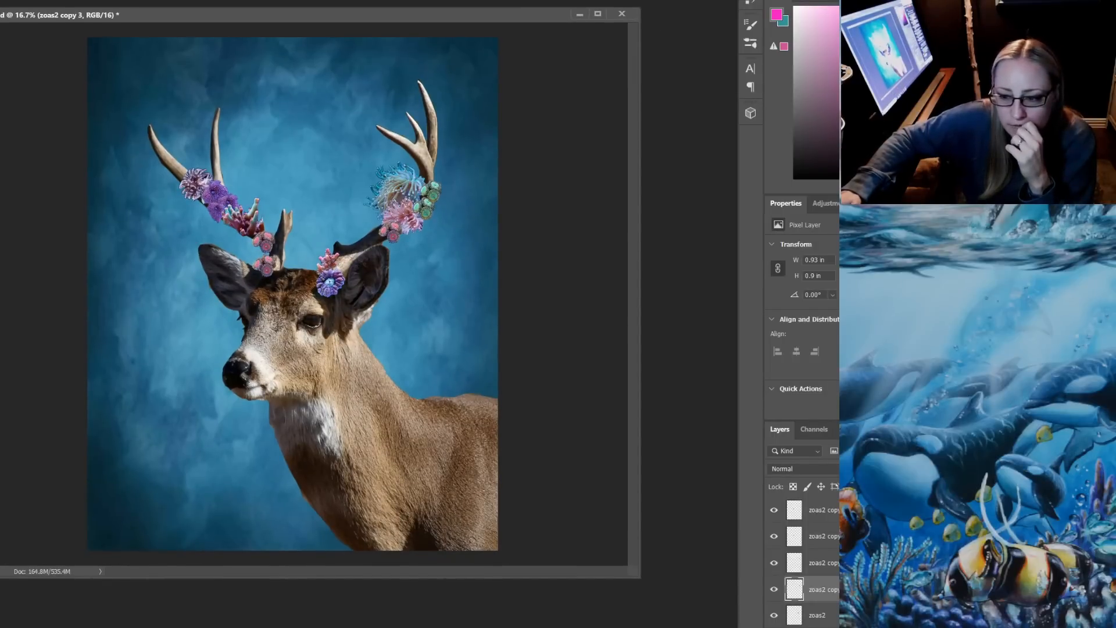
key(alt+Tab)
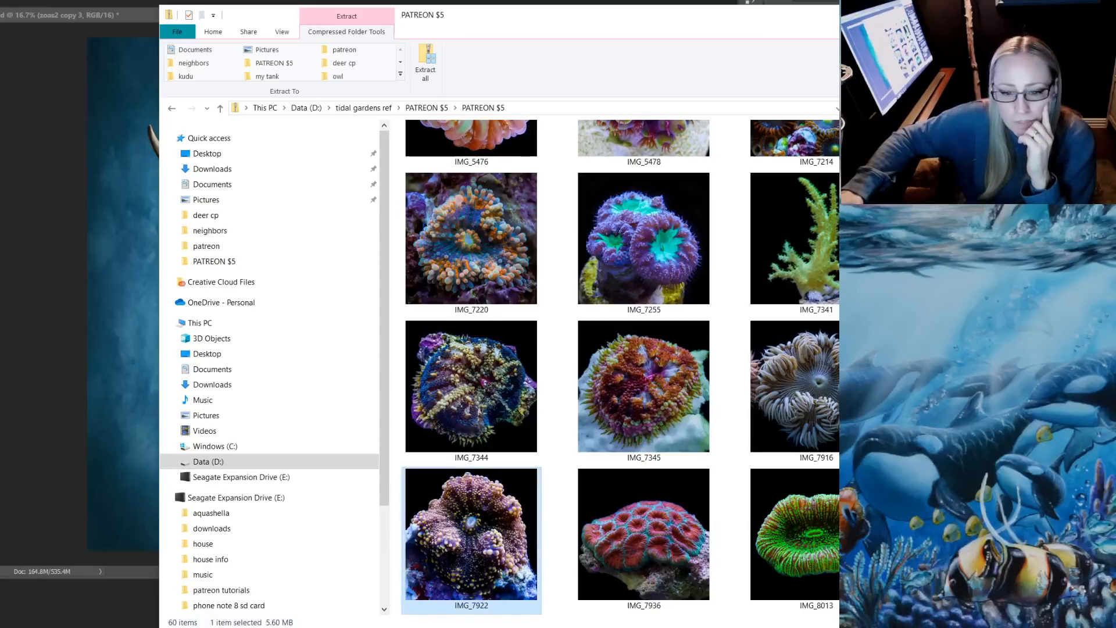
drag(470, 520, 125, 294)
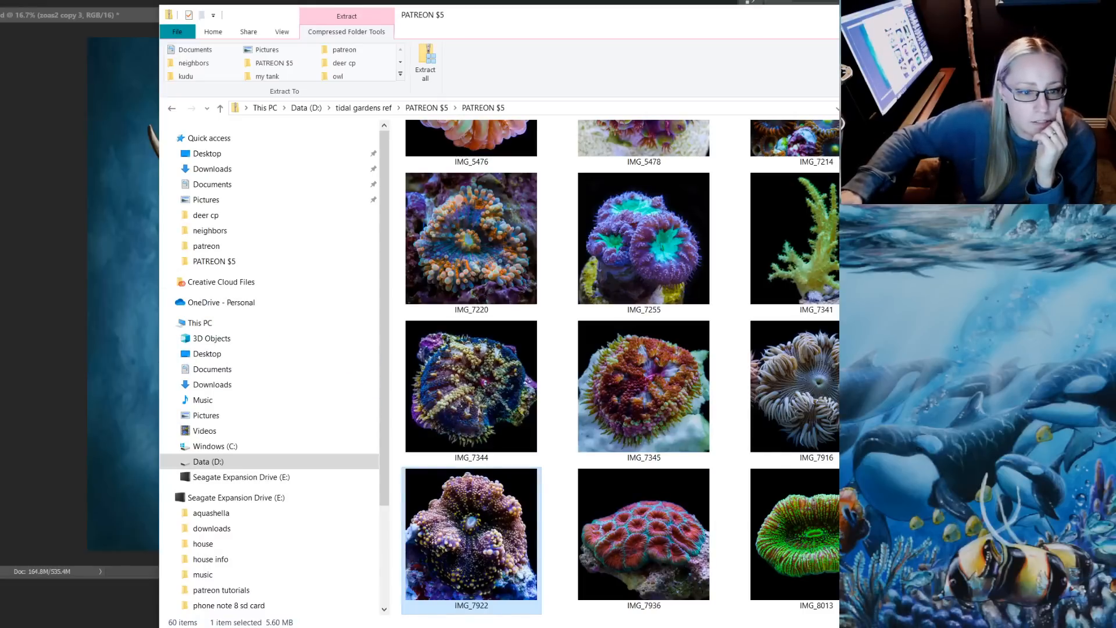
Return to the parent folder and try to extract the PATREON $5 archive to D:\tidal gardens ref\PATREON $5\PATREON $5
click(426, 107)
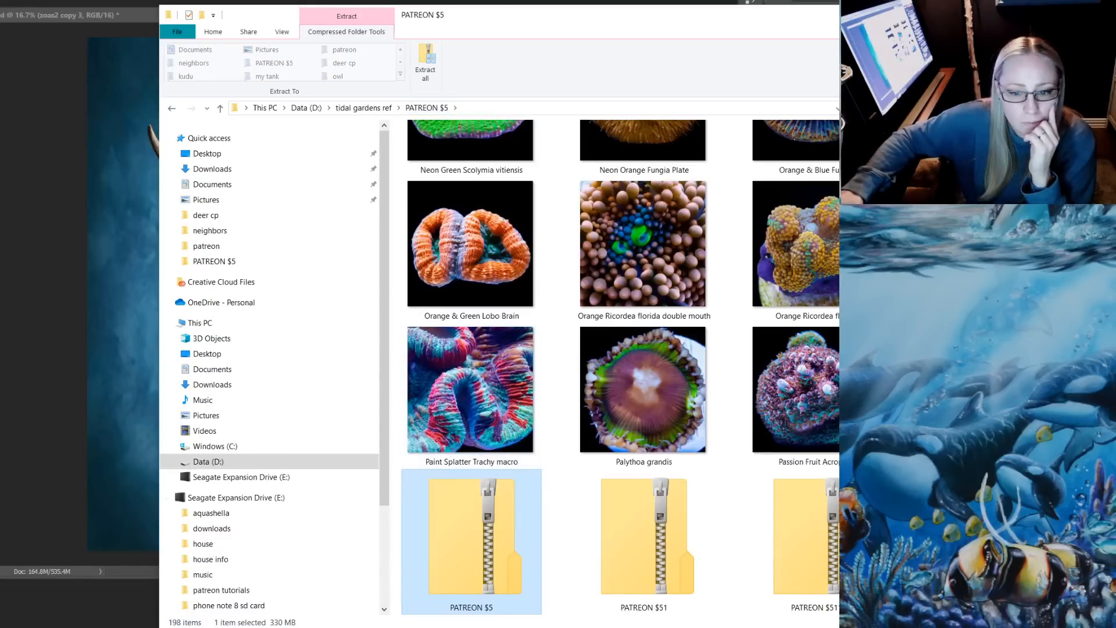
right_click(497, 538)
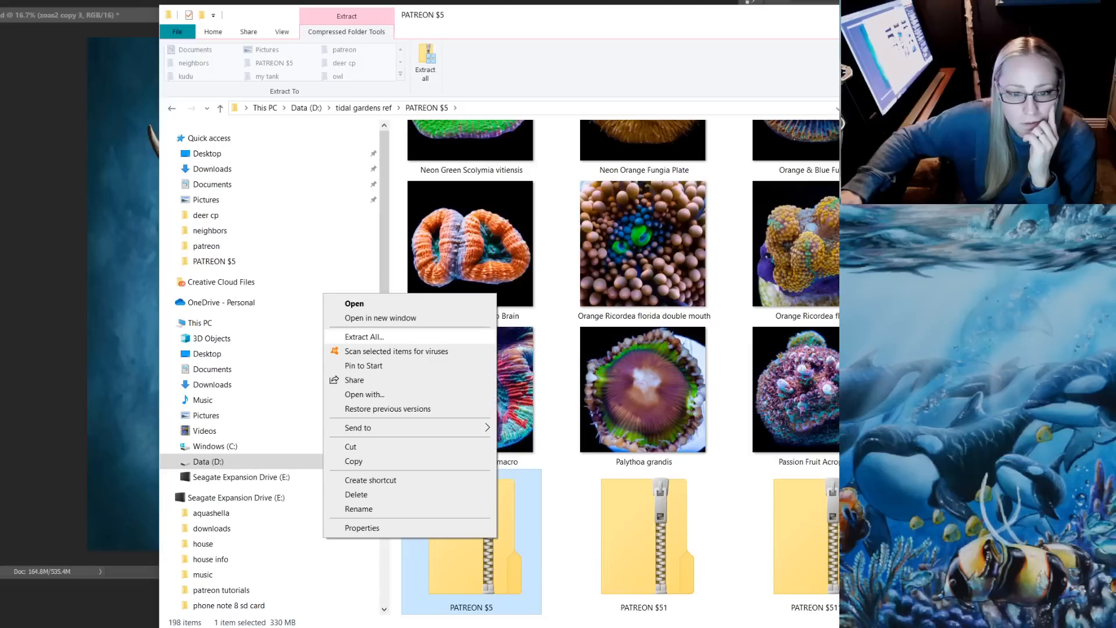
click(364, 336)
key(Return)
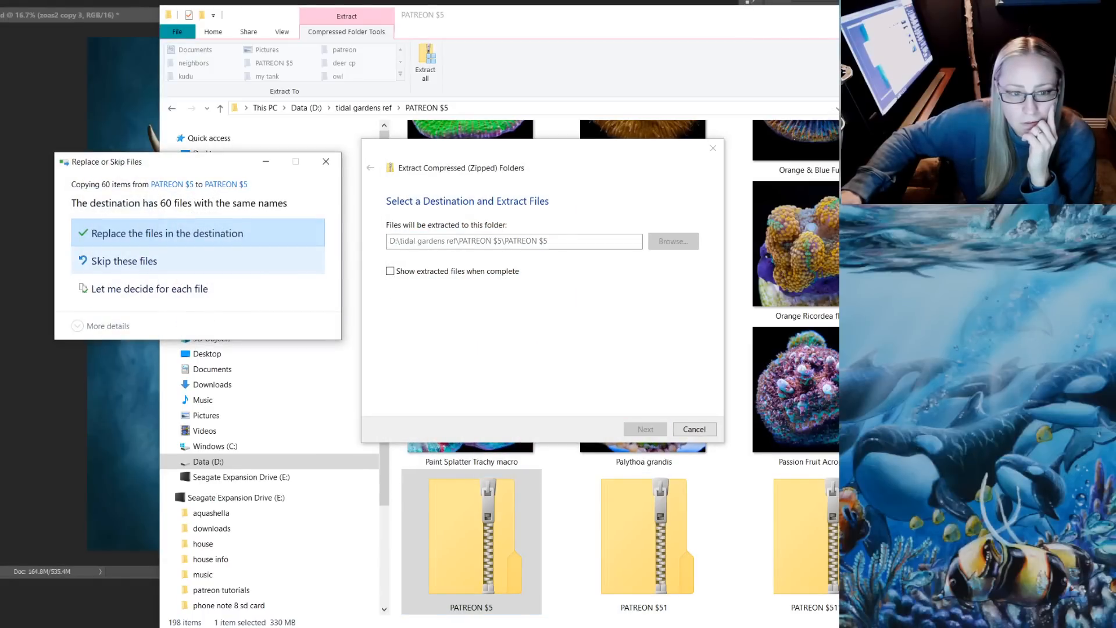
click(326, 162)
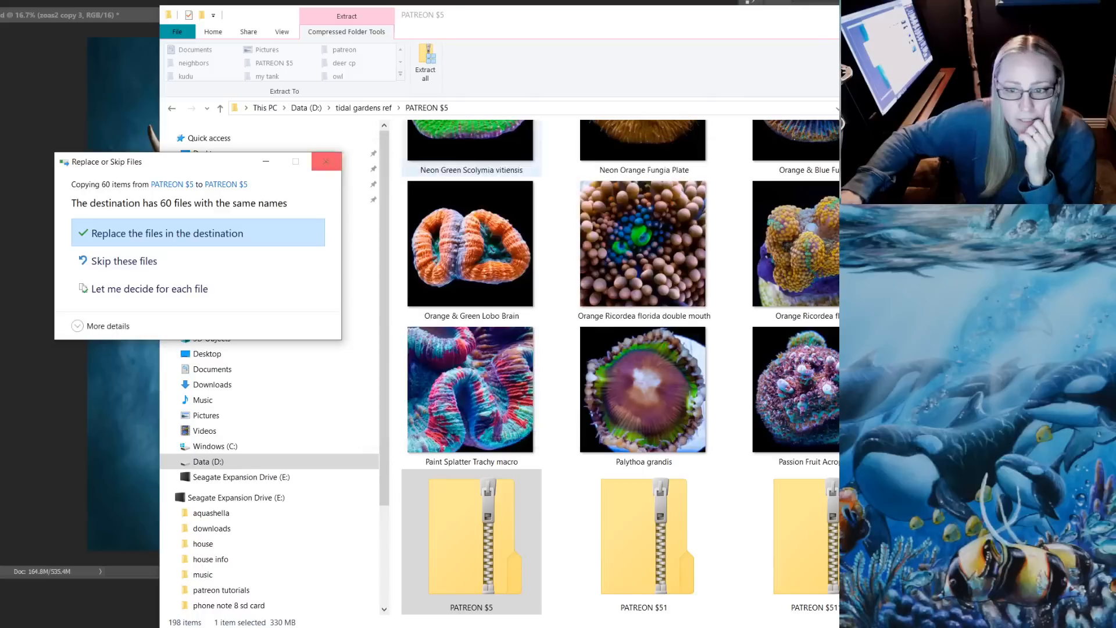
Extract the PATREON $51 and PATREON $511 archives, each to its default folder inside D:\tidal gardens ref\PATREON $5
right_click(645, 524)
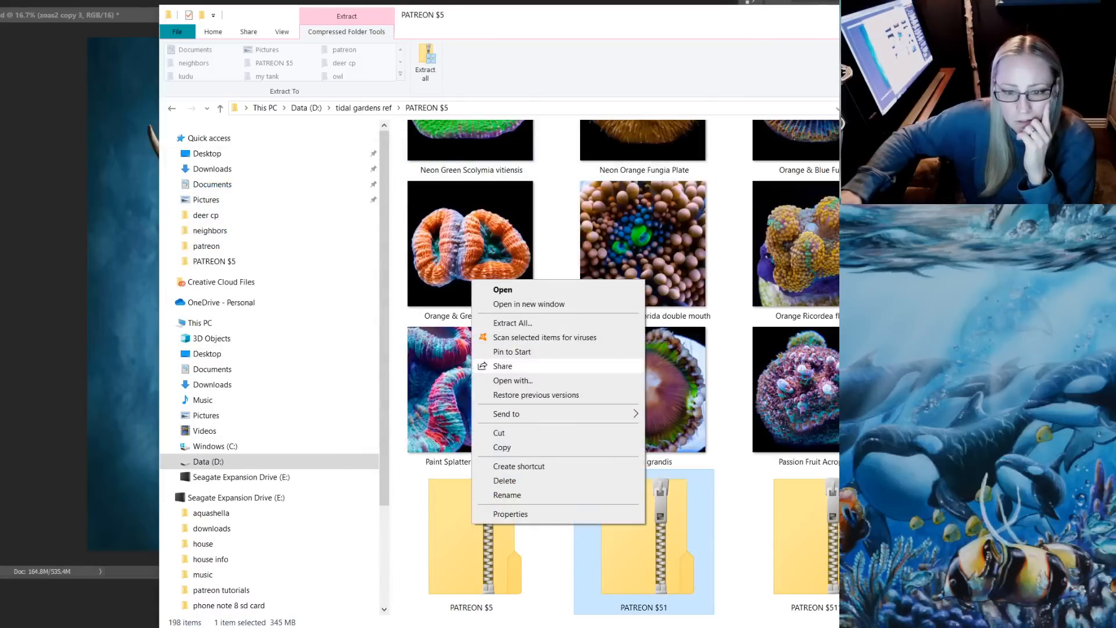
click(512, 323)
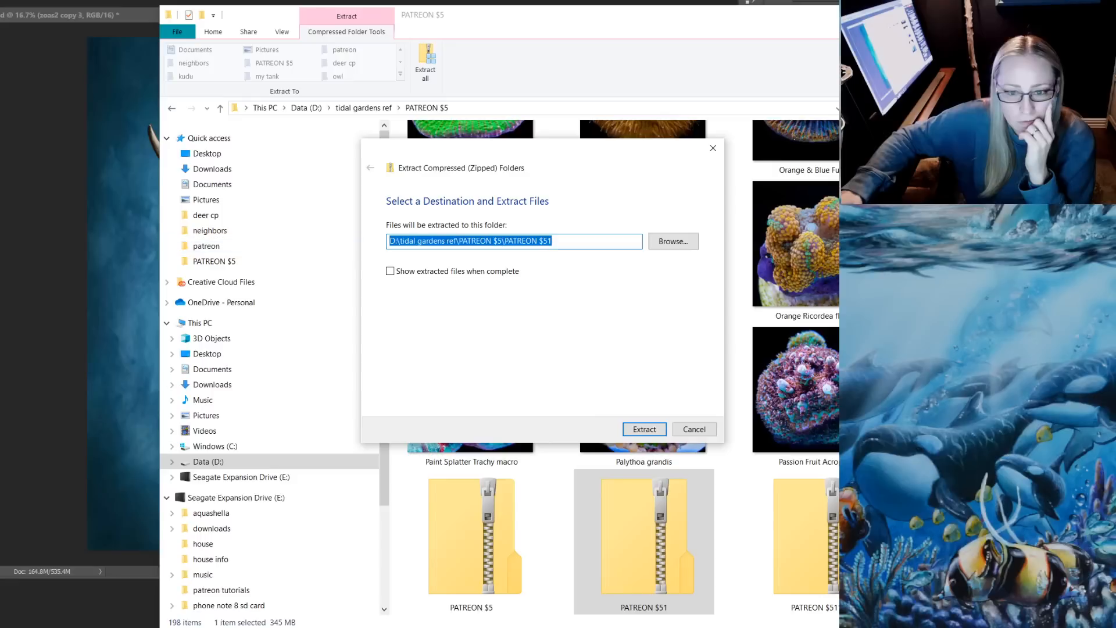
key(Return)
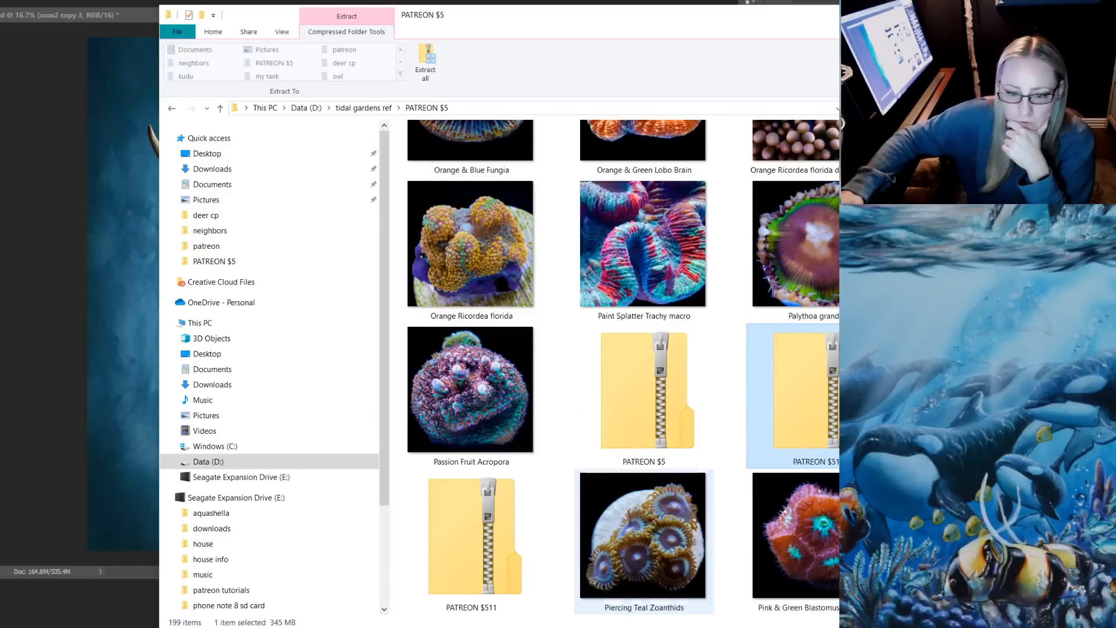
right_click(492, 536)
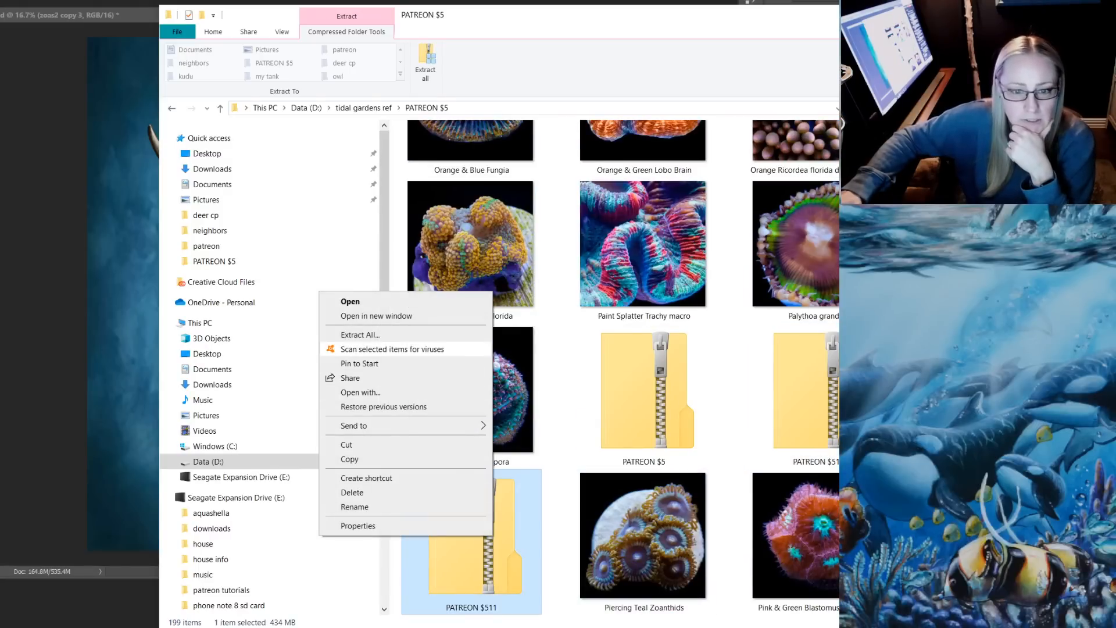
click(445, 335)
key(Return)
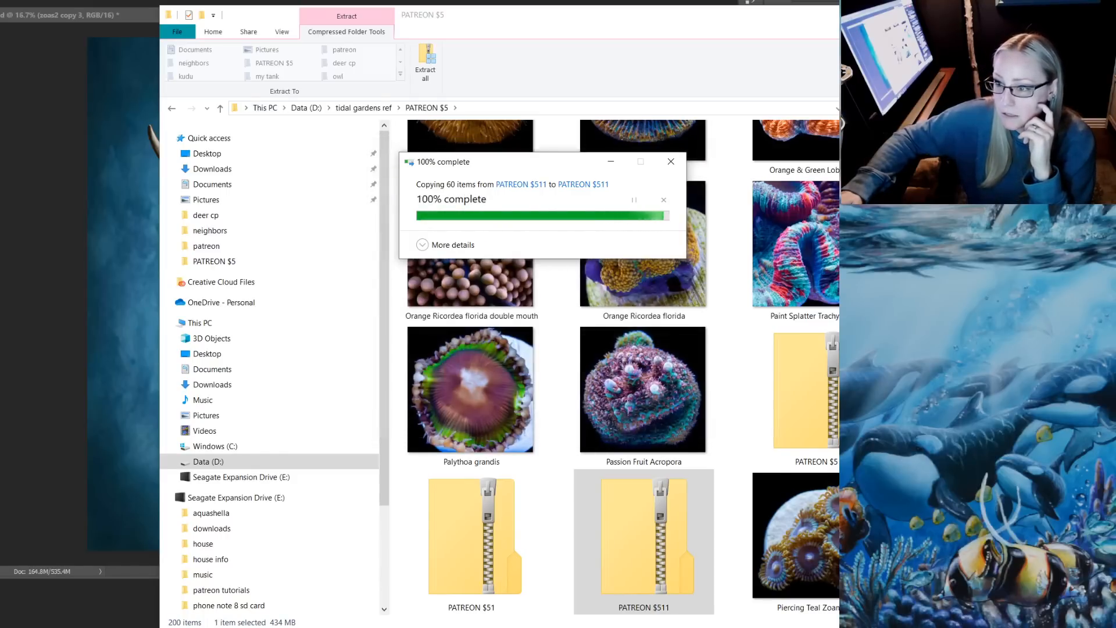
Switch to Photoshop and save the deer composite document
key(alt+Tab)
key(alt+f)
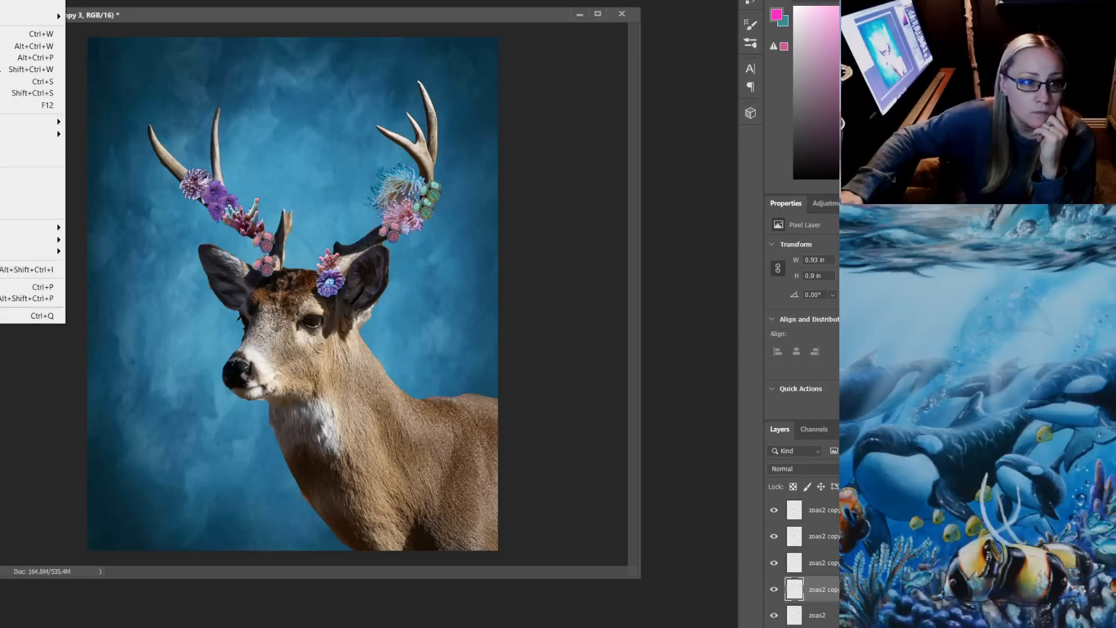
key(Return)
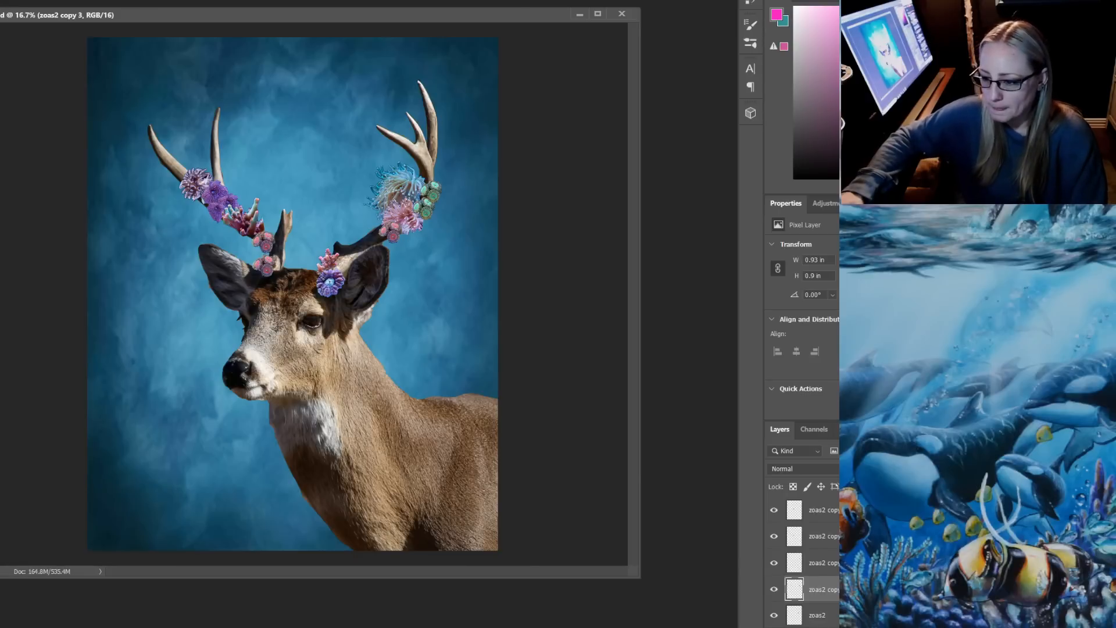
Switch to File Explorer and look through the PATREON $5 folder's coral photos for another element for the antlers
key(alt+Tab)
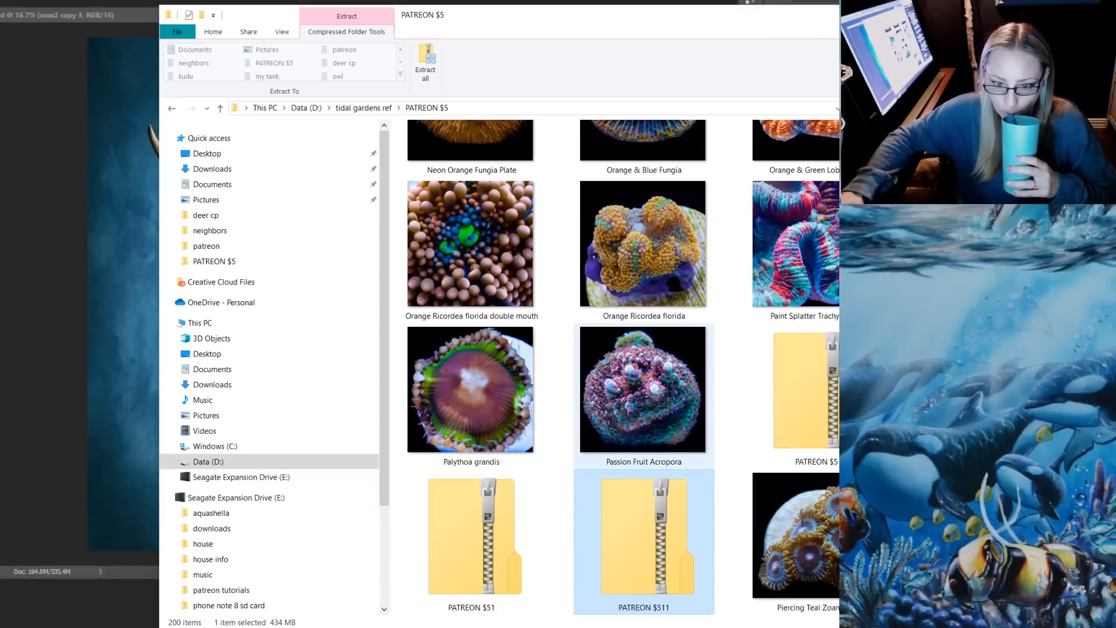
scroll(689, 314, up, 3)
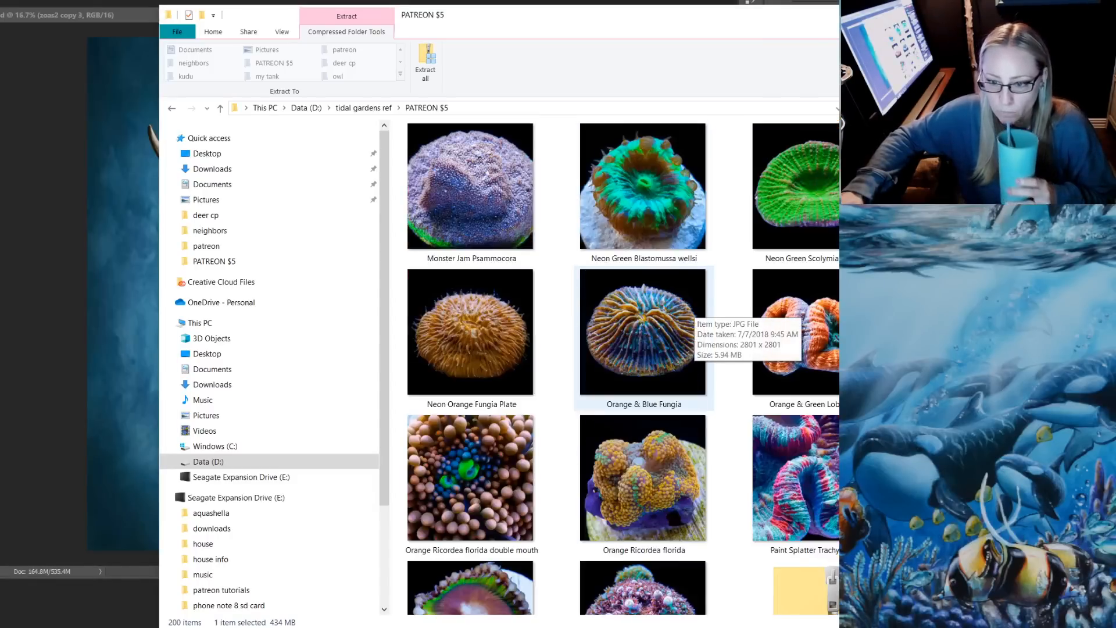
scroll(689, 314, down, 12)
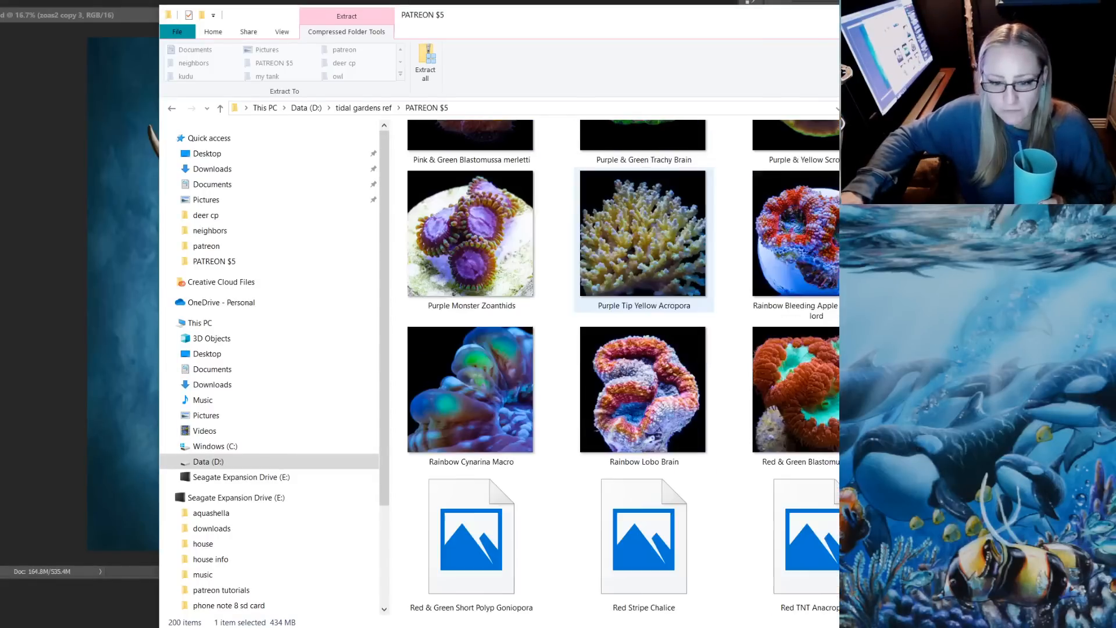
scroll(644, 291, down, 3)
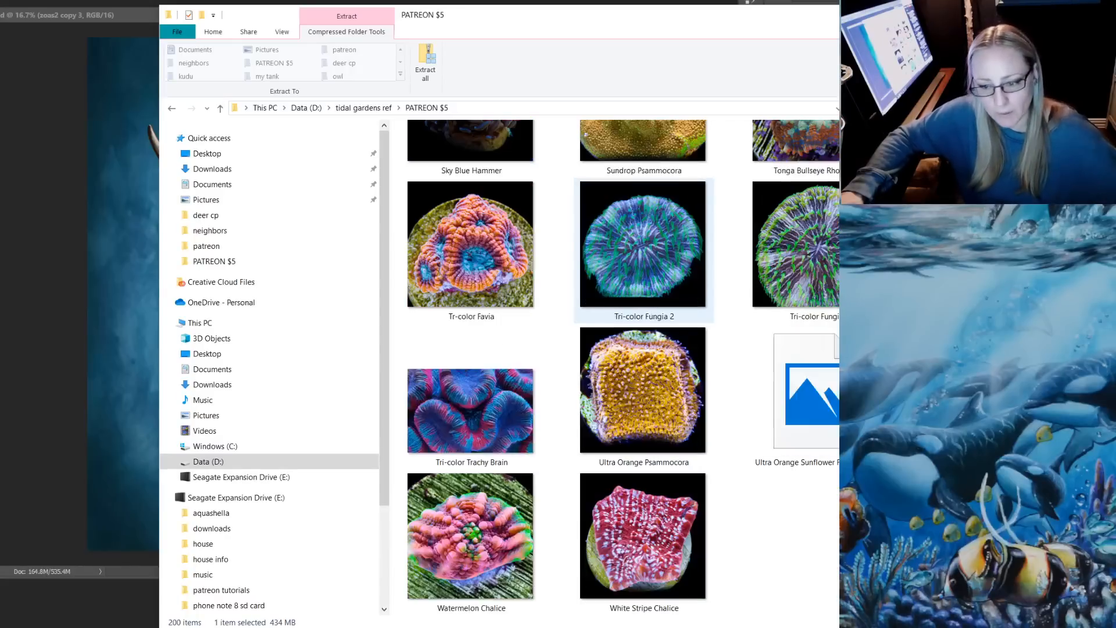
scroll(643, 290, up, 12)
scroll(643, 291, up, 4)
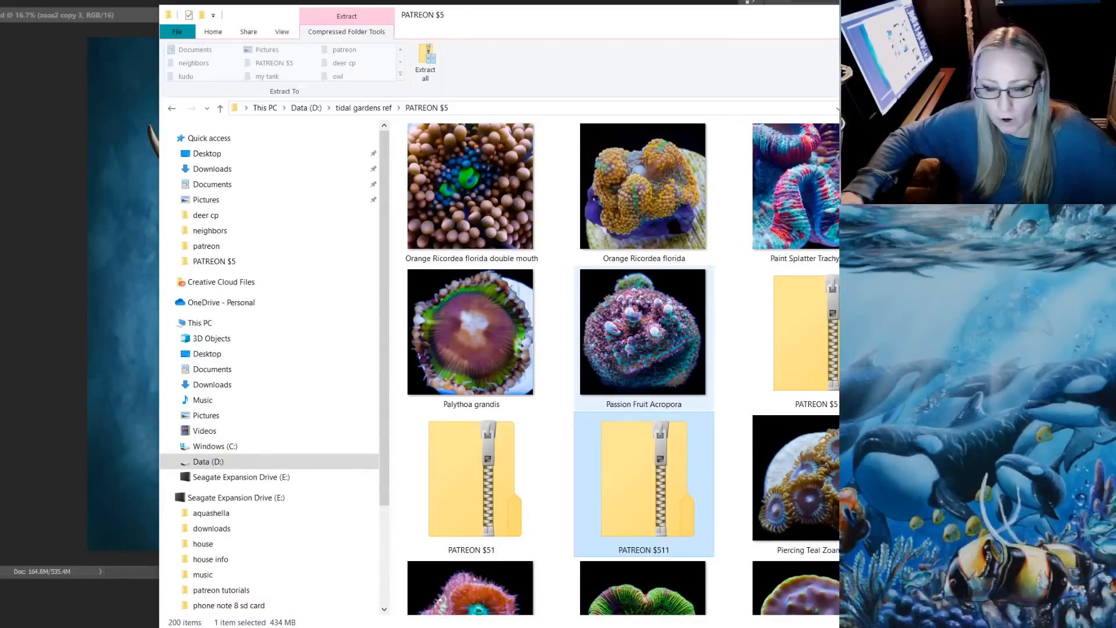
scroll(701, 277, up, 4)
scroll(700, 278, up, 4)
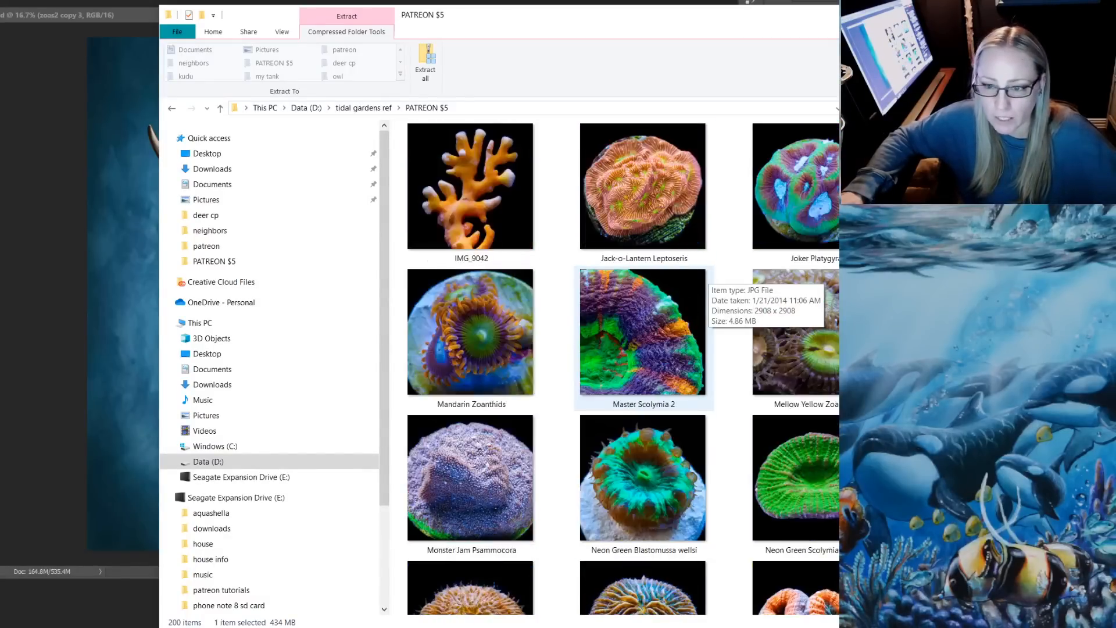
scroll(700, 278, up, 4)
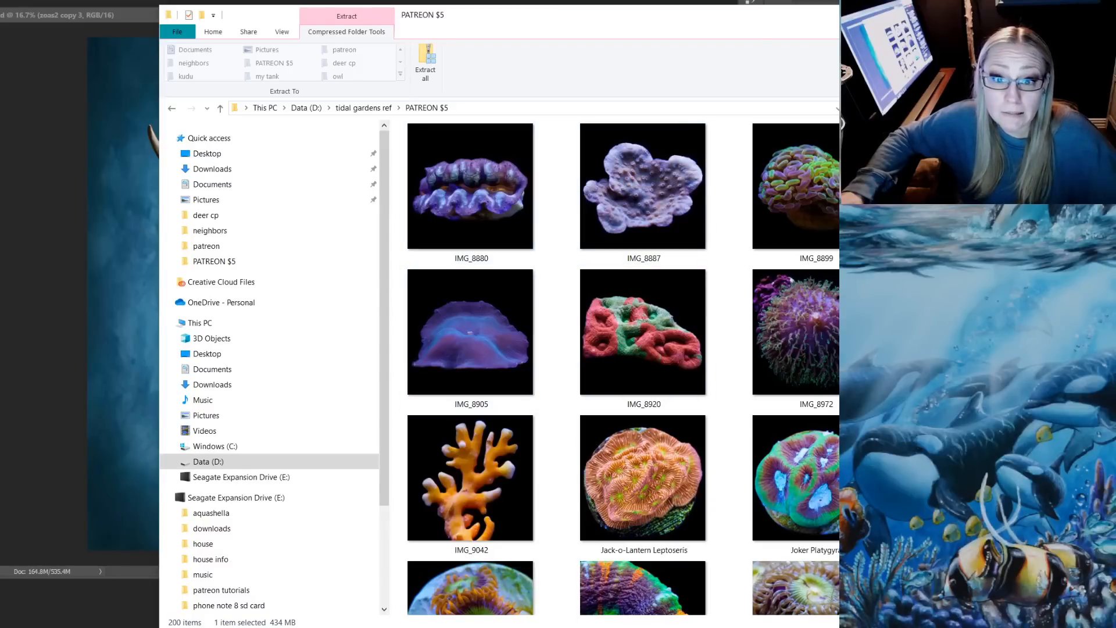
Place the IMG_8880 purple clam photo in the Photoshop deer document and bring its layer to the front of the stack
double_click(471, 197)
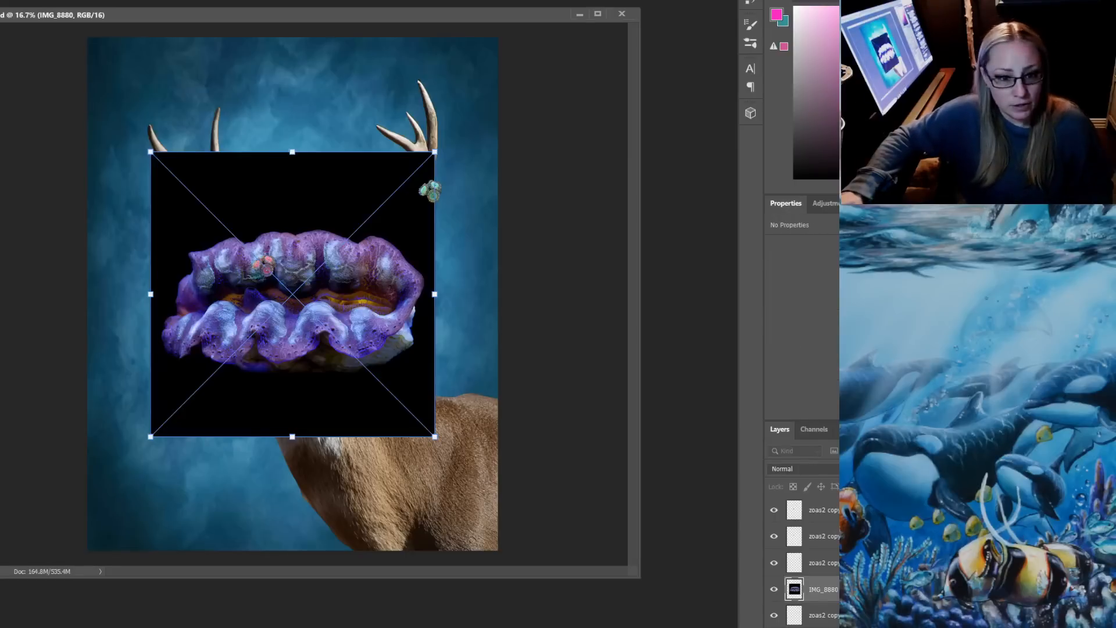
key(Return)
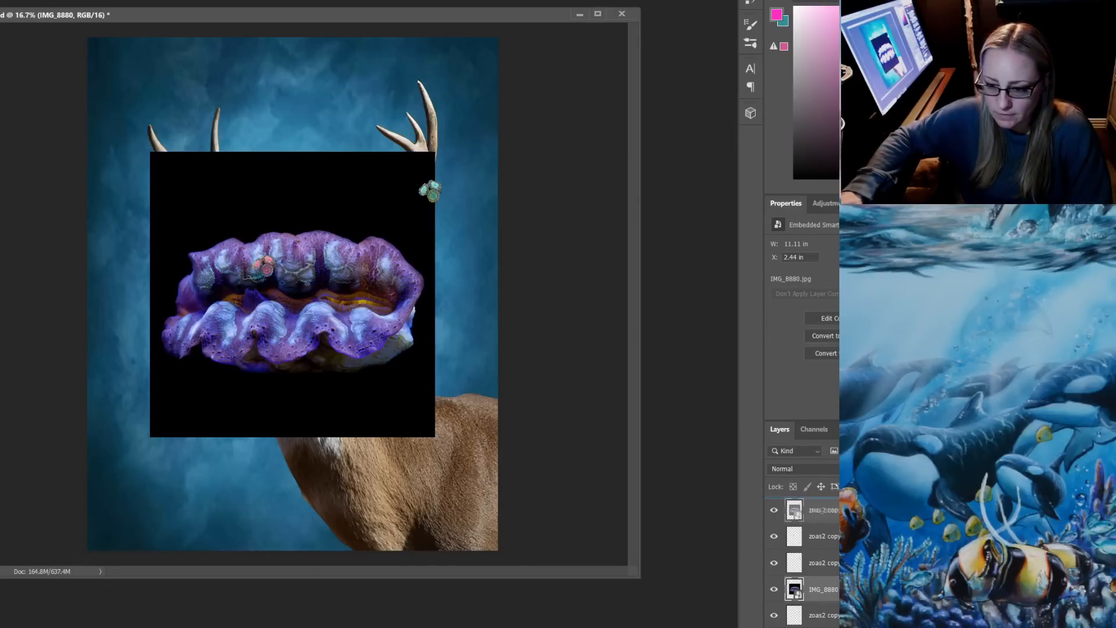
key(ctrl+shift+bracketright)
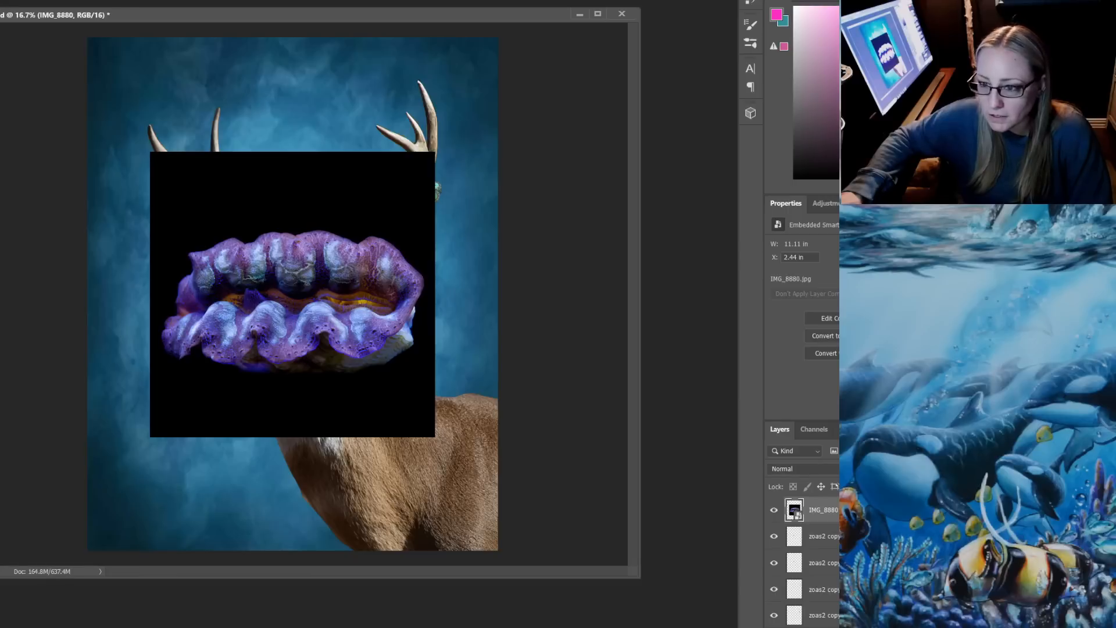
Rasterize the IMG_8880 layer and delete the black background around the clam
click(867, 325)
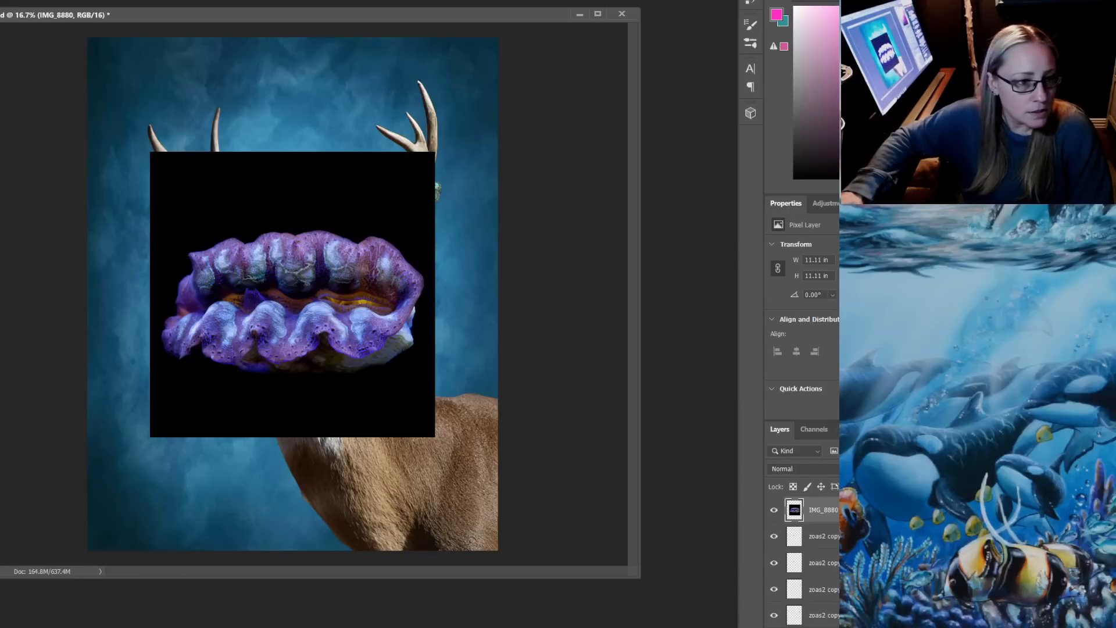
click(291, 192)
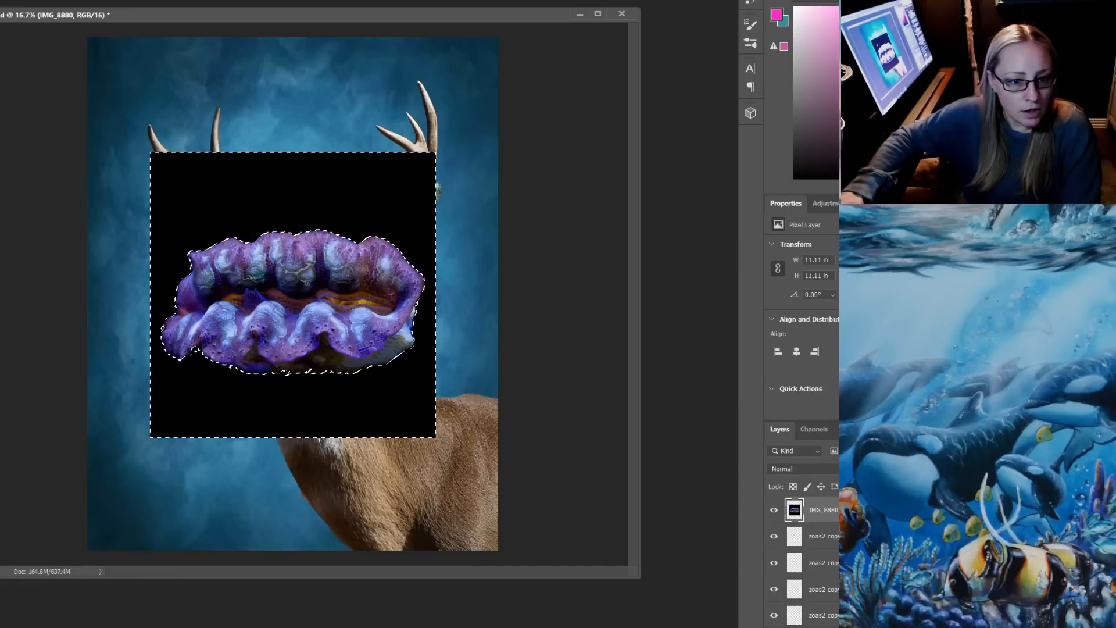
key(Delete)
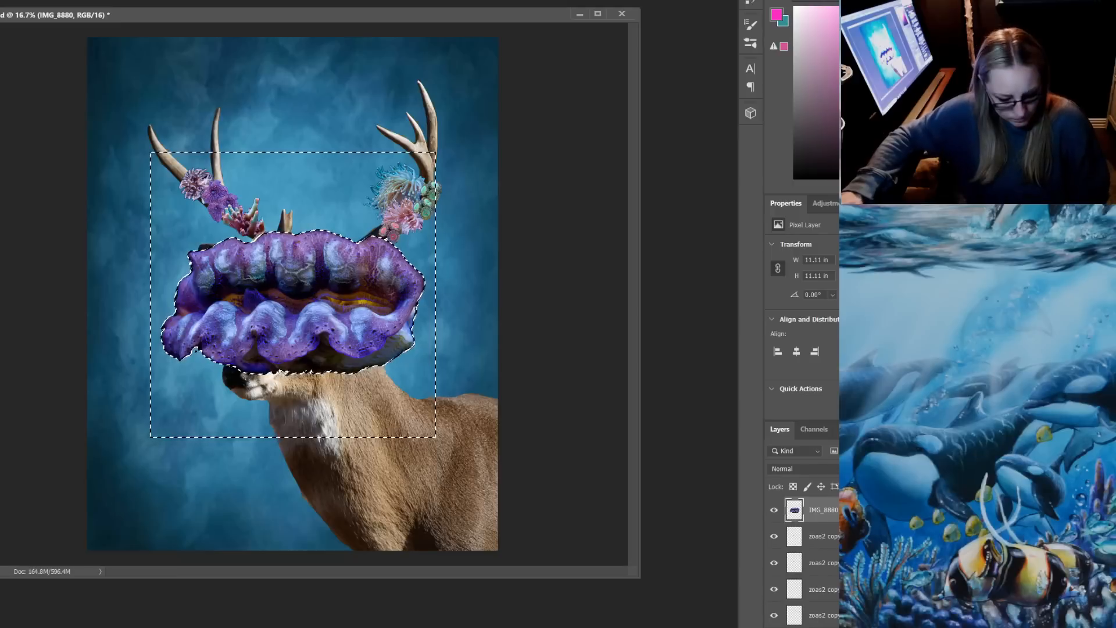
key(ctrl+d)
Scale the clam to about 2.44 by 1.67 in, rotate it and fit it along the antler base above the deer's dark ear
key(ctrl+t)
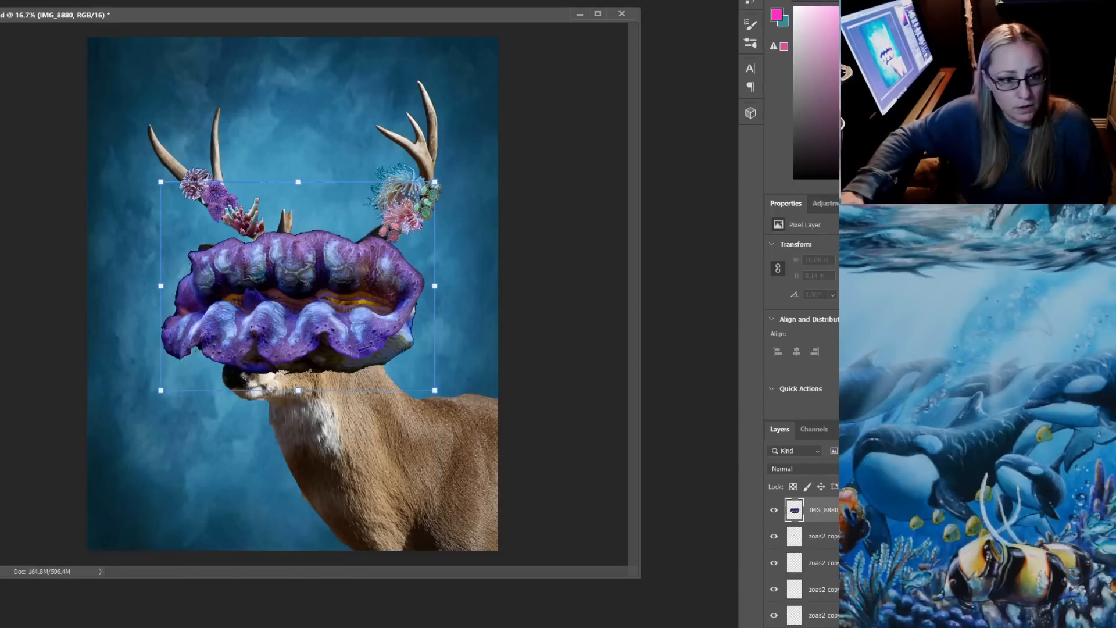
drag(161, 182, 307, 293)
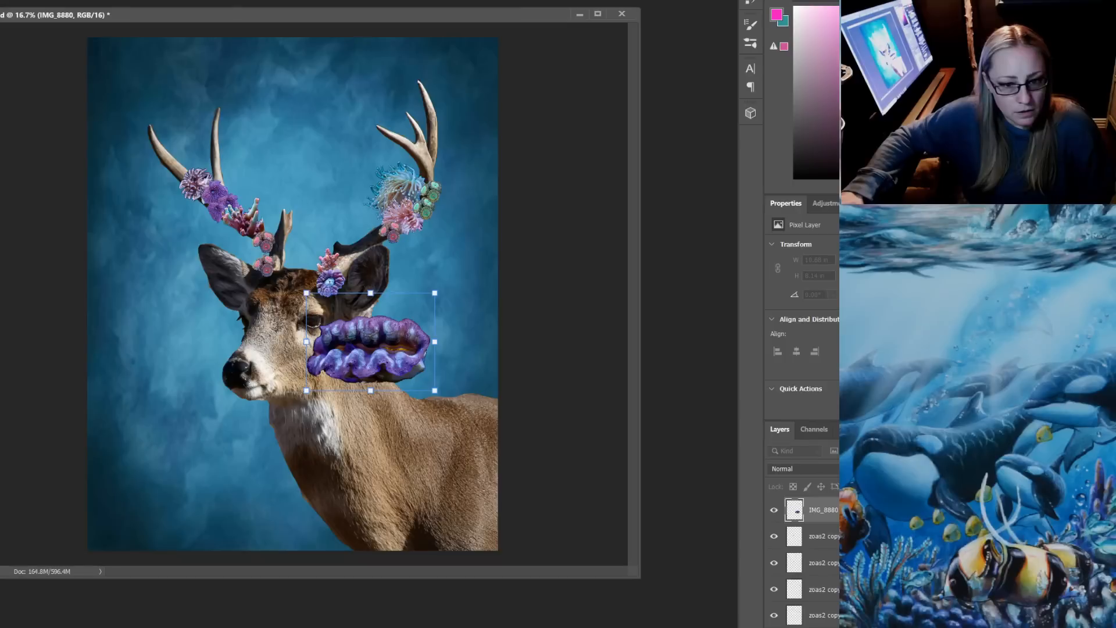
drag(443, 336, 440, 382)
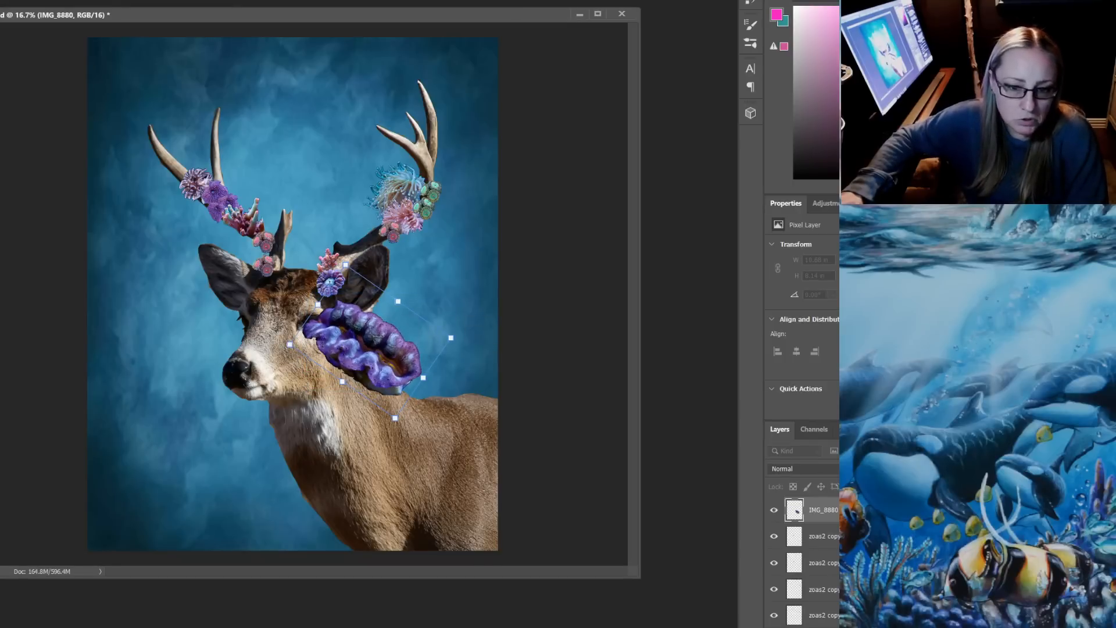
drag(450, 338, 367, 229)
drag(294, 181, 279, 259)
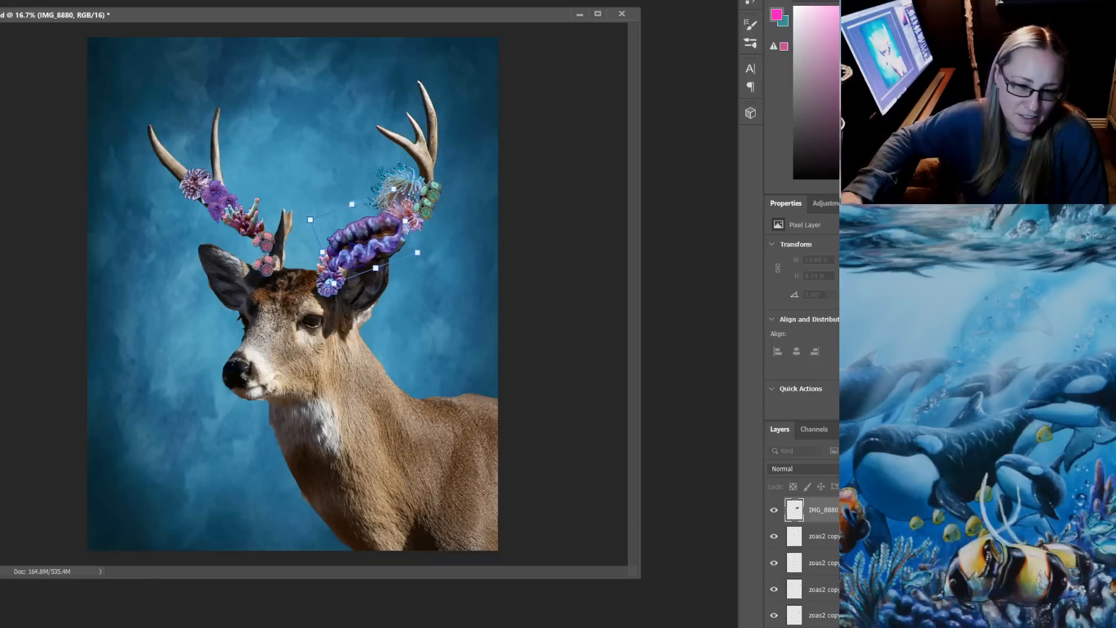
drag(311, 220, 387, 175)
drag(396, 134, 384, 205)
key(Return)
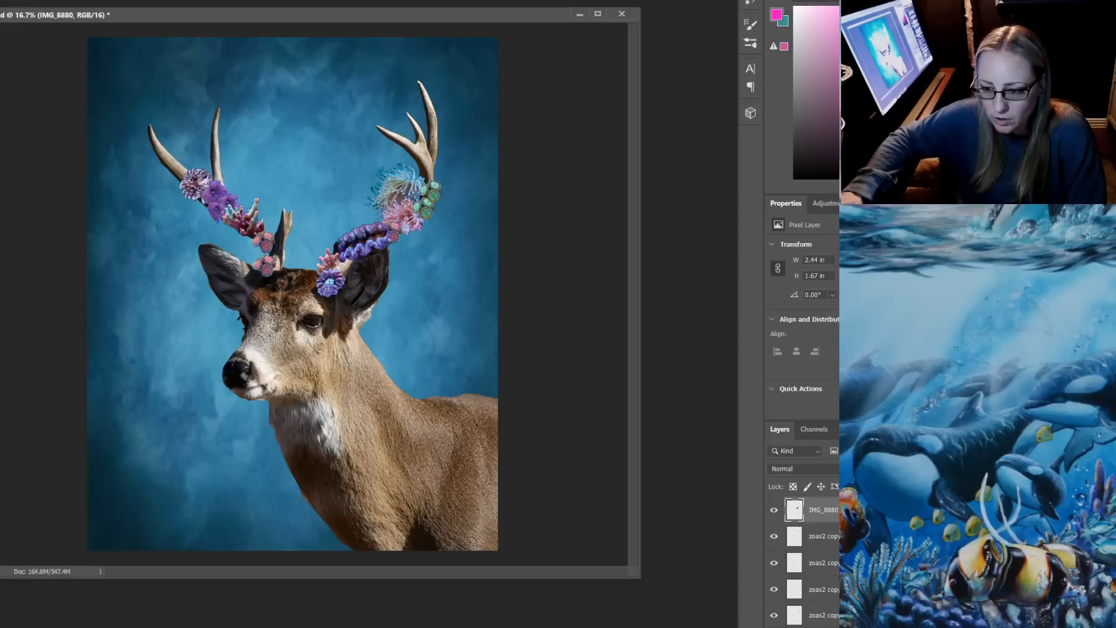
Rename the IMG_8880 layer as clam
double_click(822, 510)
text(clam)
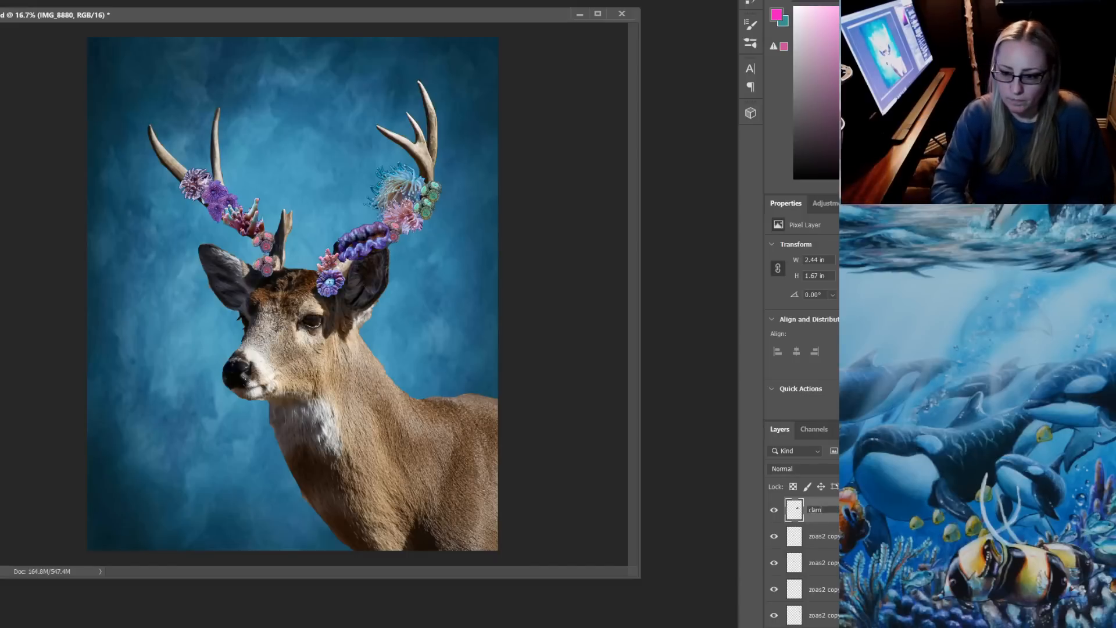
key(Return)
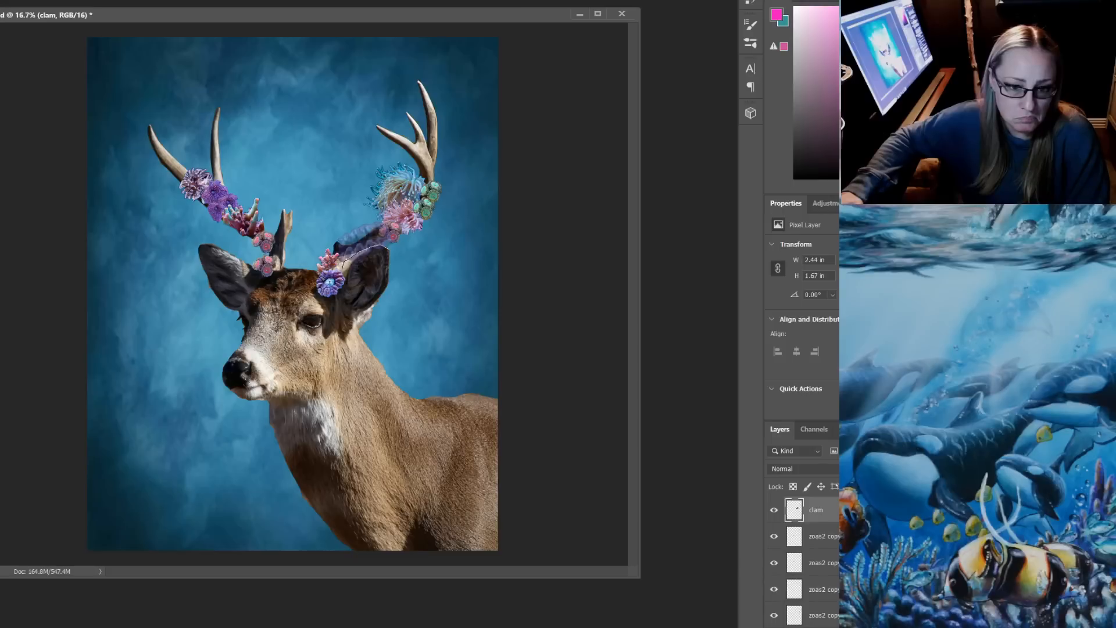
Try to trim away the part of the clam overlapping the deer's ear and undo the deletion
mouse_move(342, 270)
mouse_down()
mouse_move(371, 277)
mouse_move(395, 258)
mouse_move(389, 250)
mouse_up()
key(Delete)
key(ctrl+d)
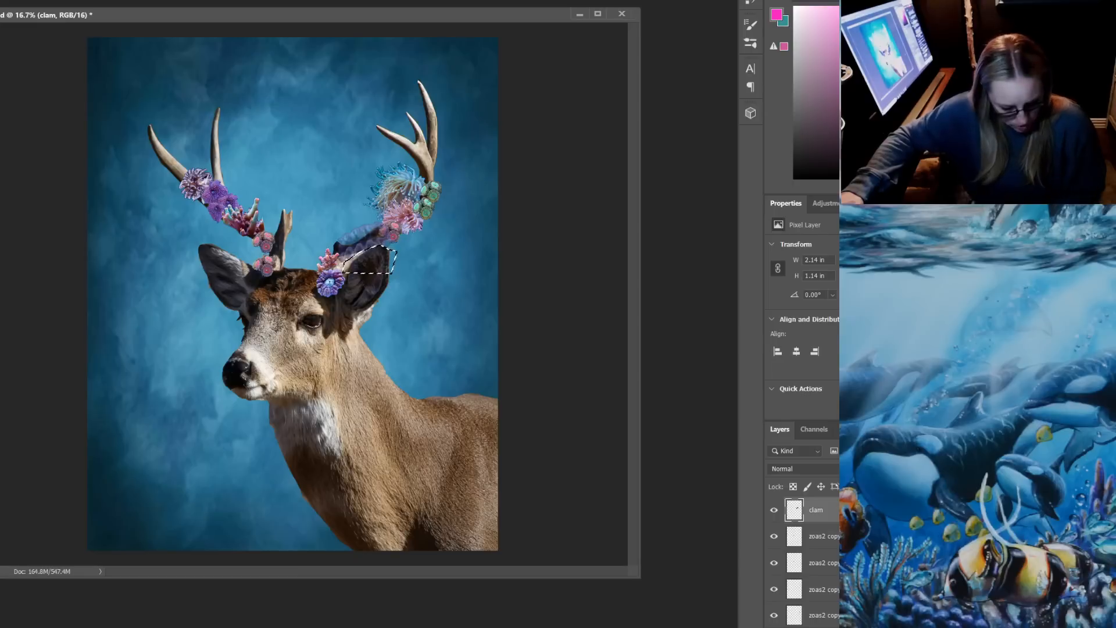
key(ctrl+z)
key(ctrl+z)
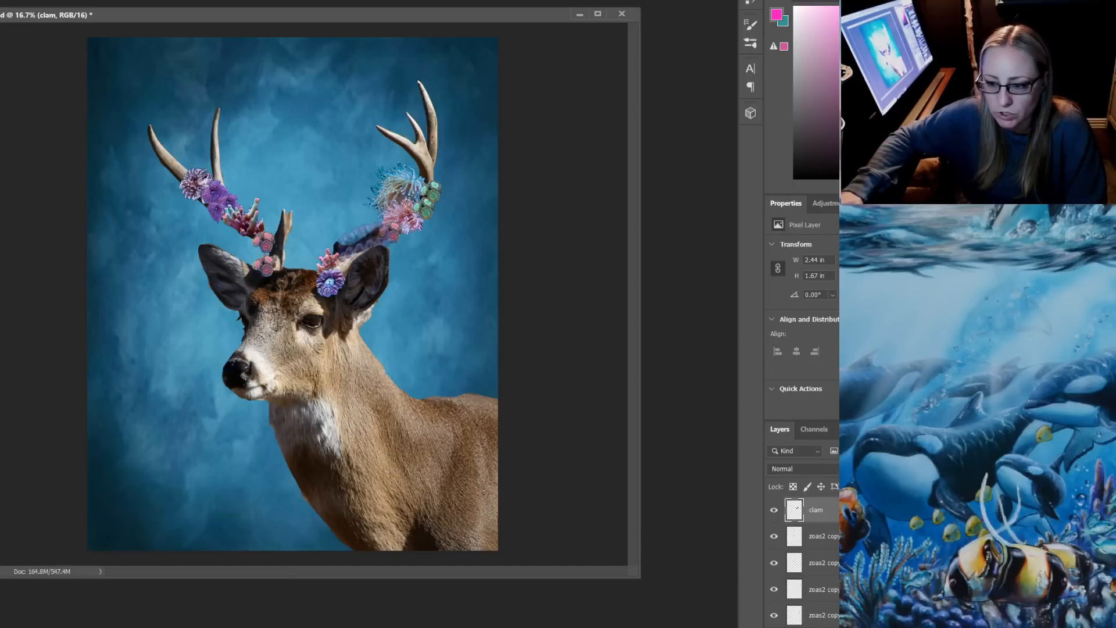
Restore the clam layer to full opacity and delete it from the composite
key(0)
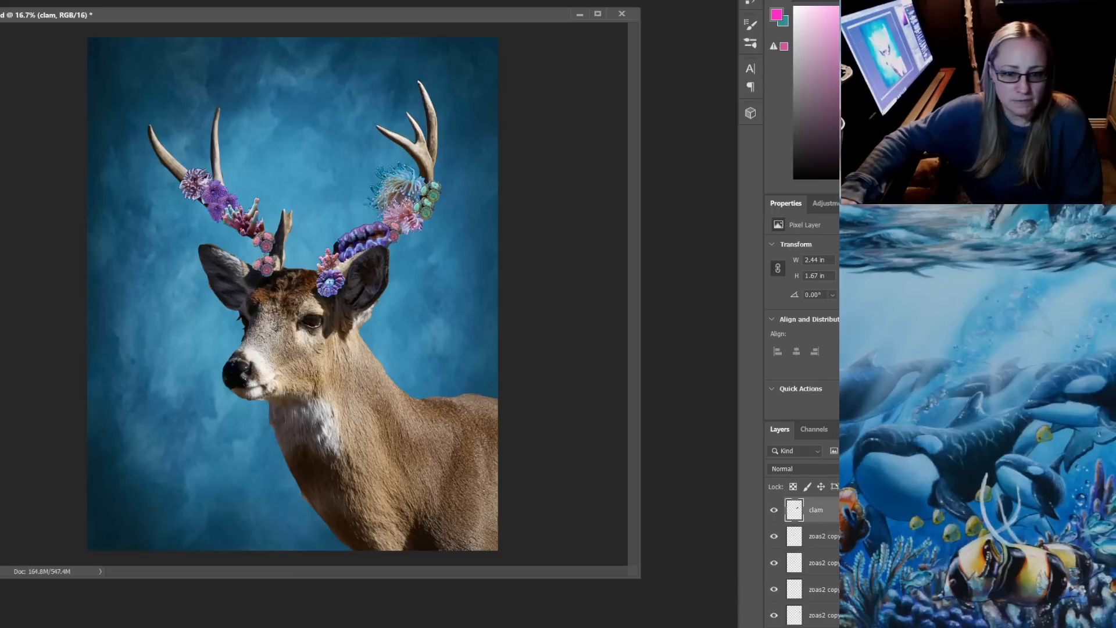
key(Delete)
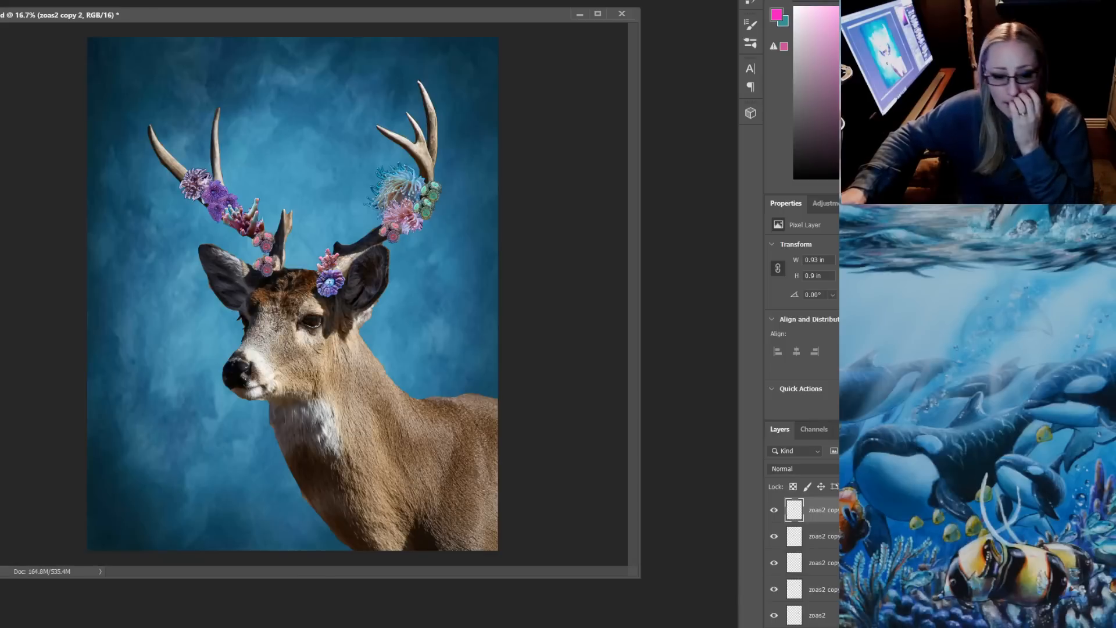
Switch to File Explorer and place the IMG_9042 orange branching coral photo in the Photoshop deer document
key(alt+Tab)
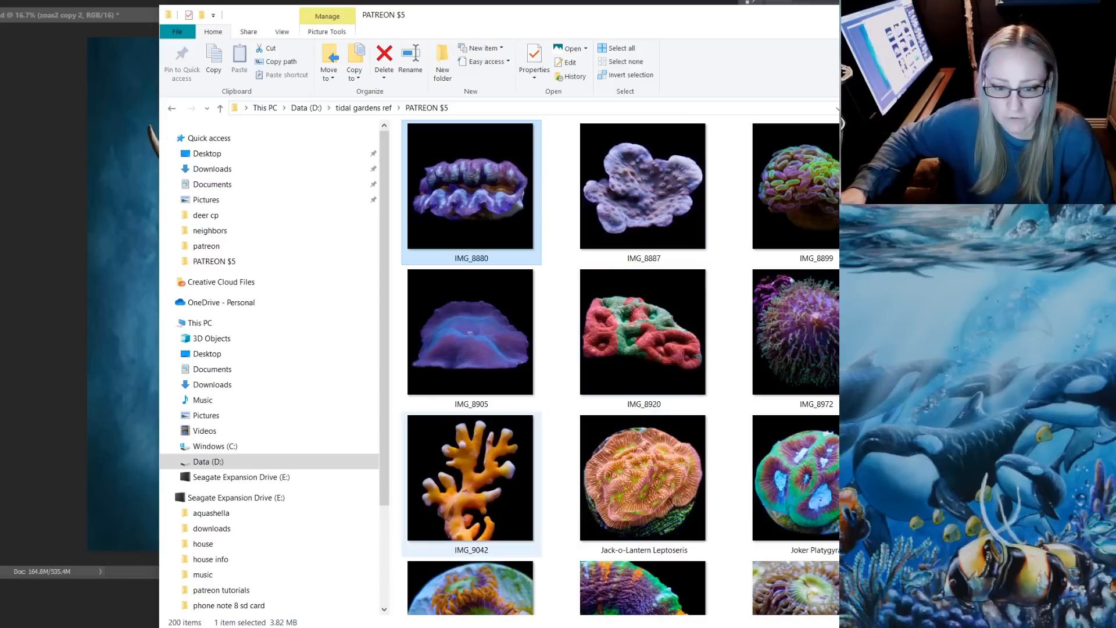
drag(471, 480, 117, 372)
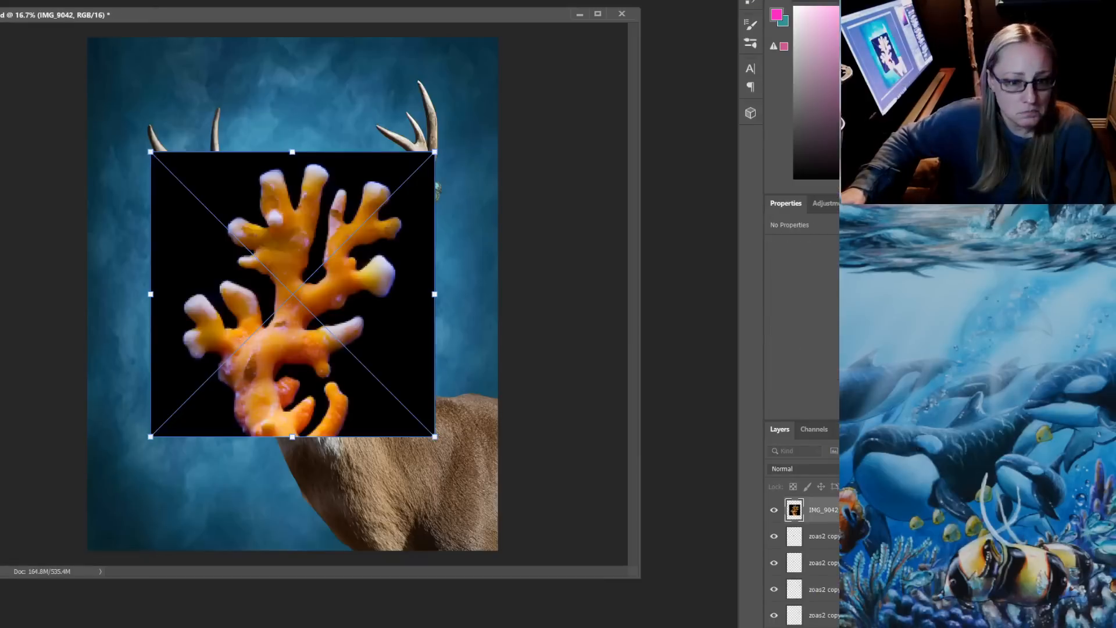
key(Return)
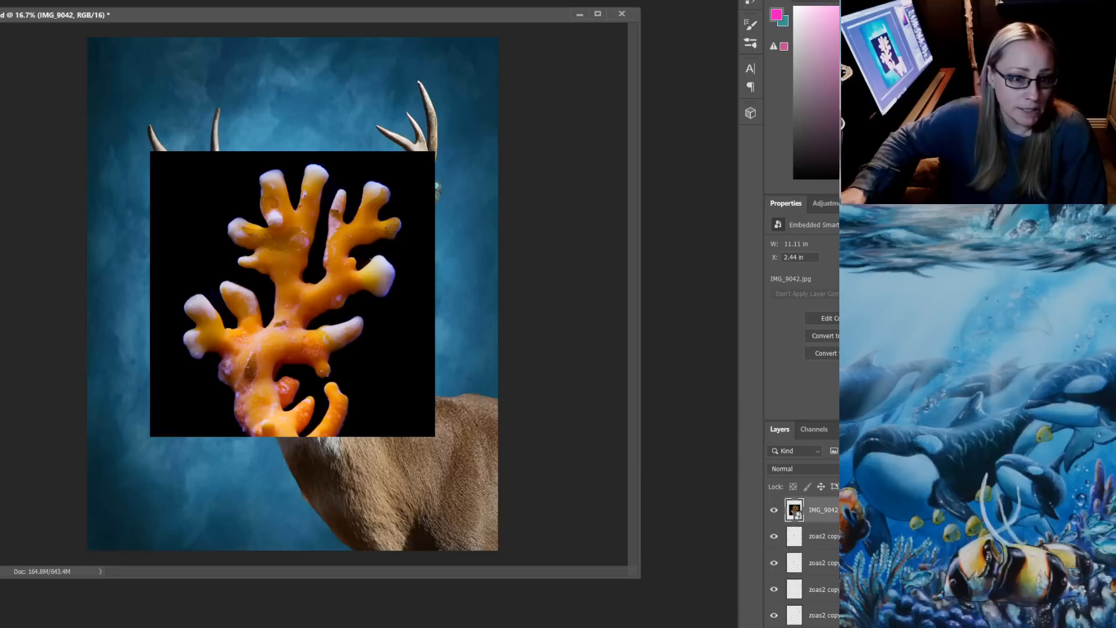
Rasterize the IMG_9042 layer and delete the black background surrounding the orange coral
click(396, 355)
key(Delete)
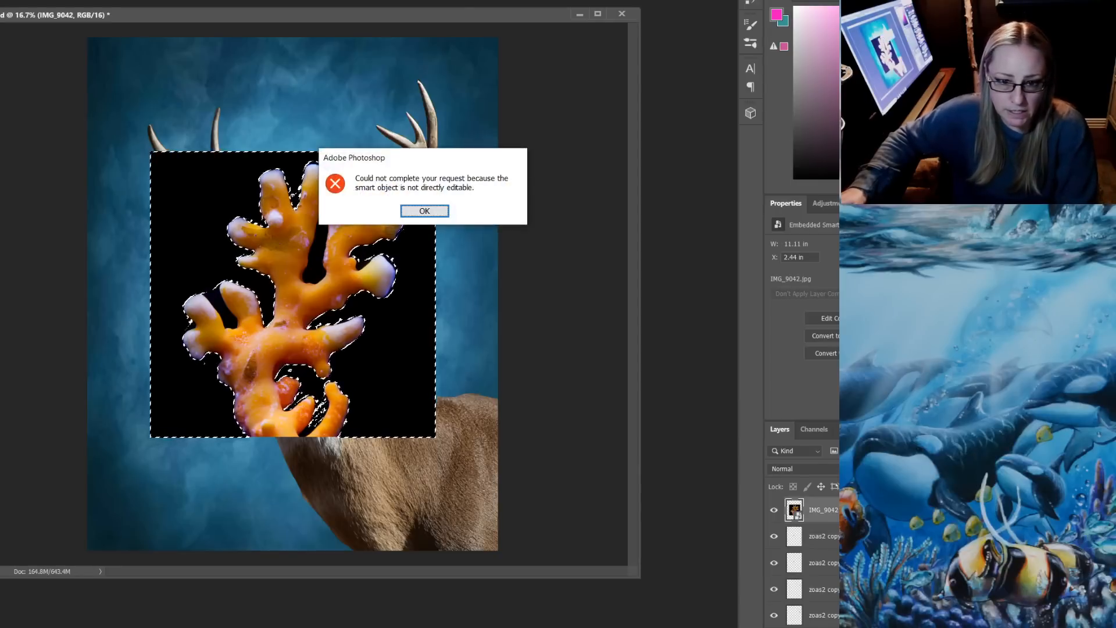
key(Return)
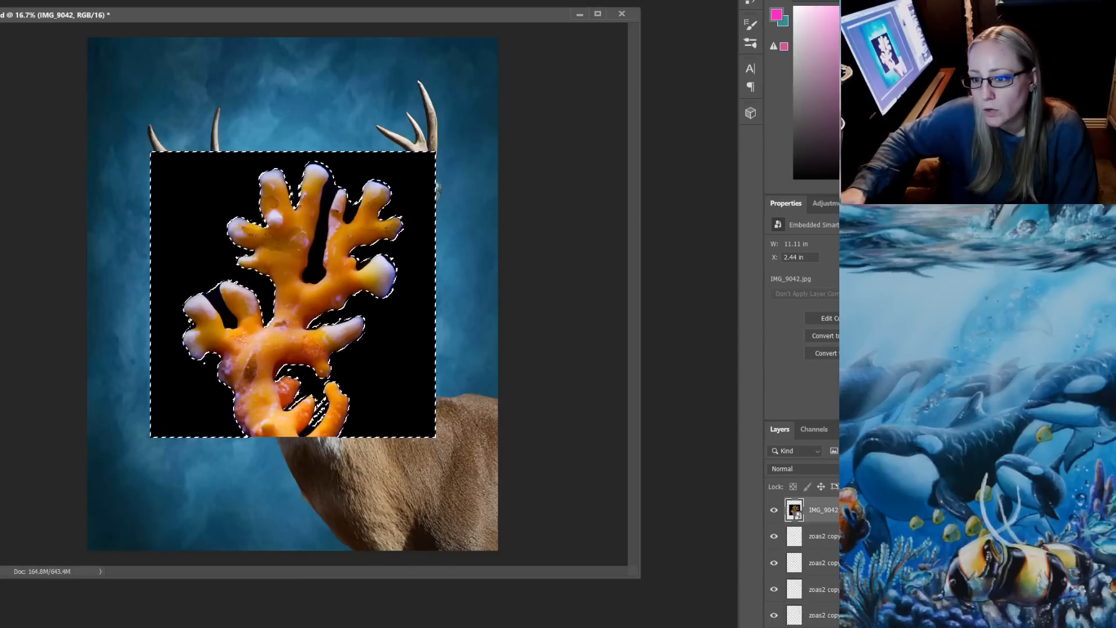
key(Delete)
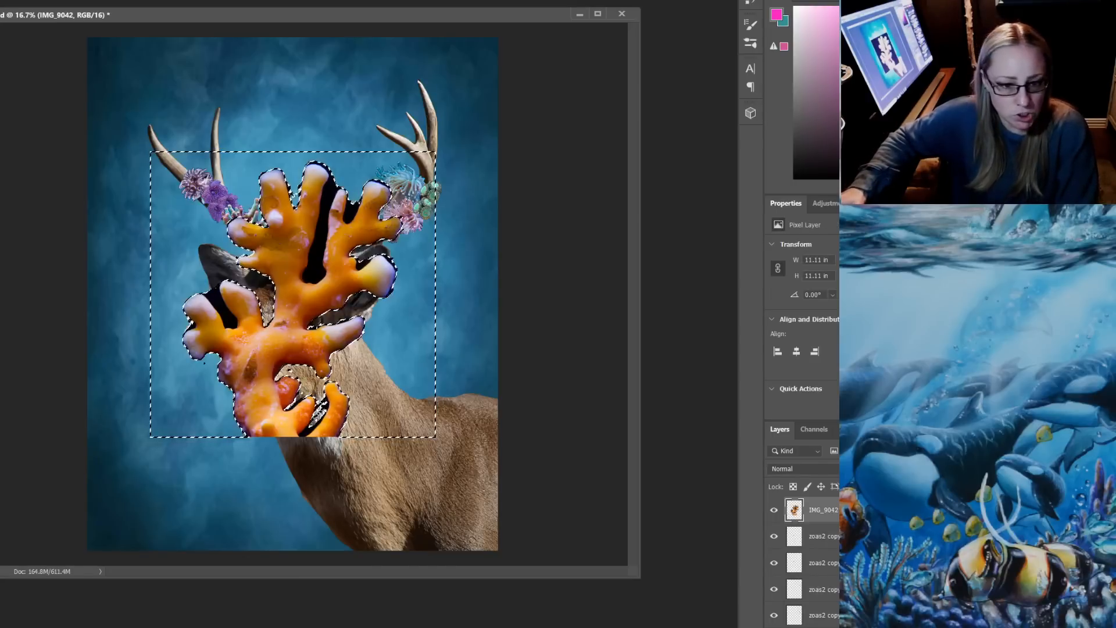
key(ctrl+d)
Delete the enclosed black patches between the orange coral's upper branches and its lower-left branches
click(352, 212)
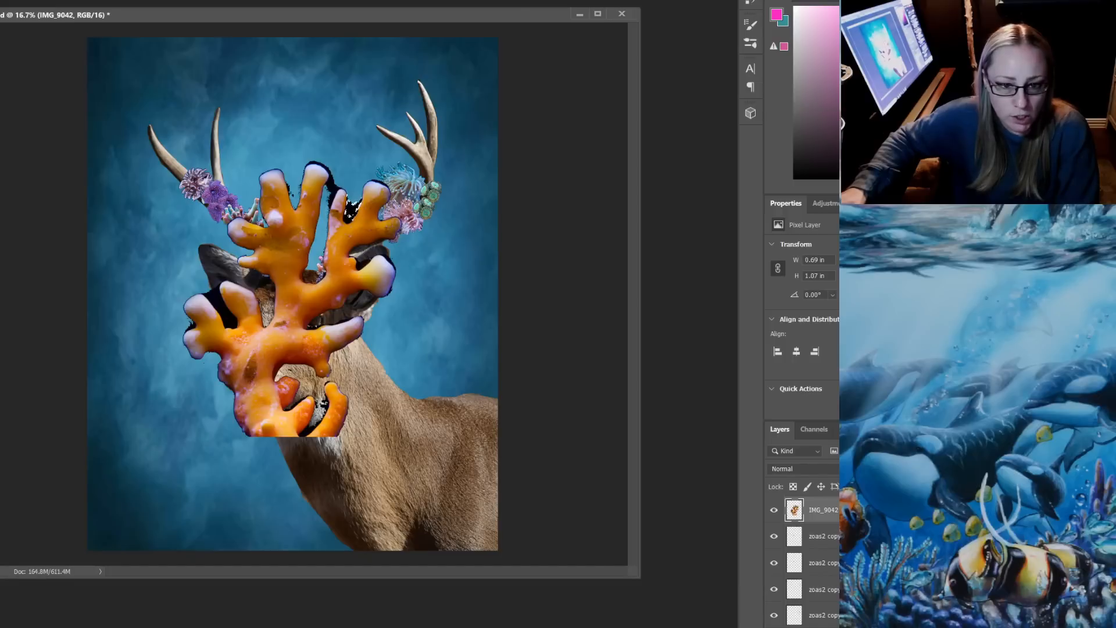
key(Delete)
click(333, 182)
key(Delete)
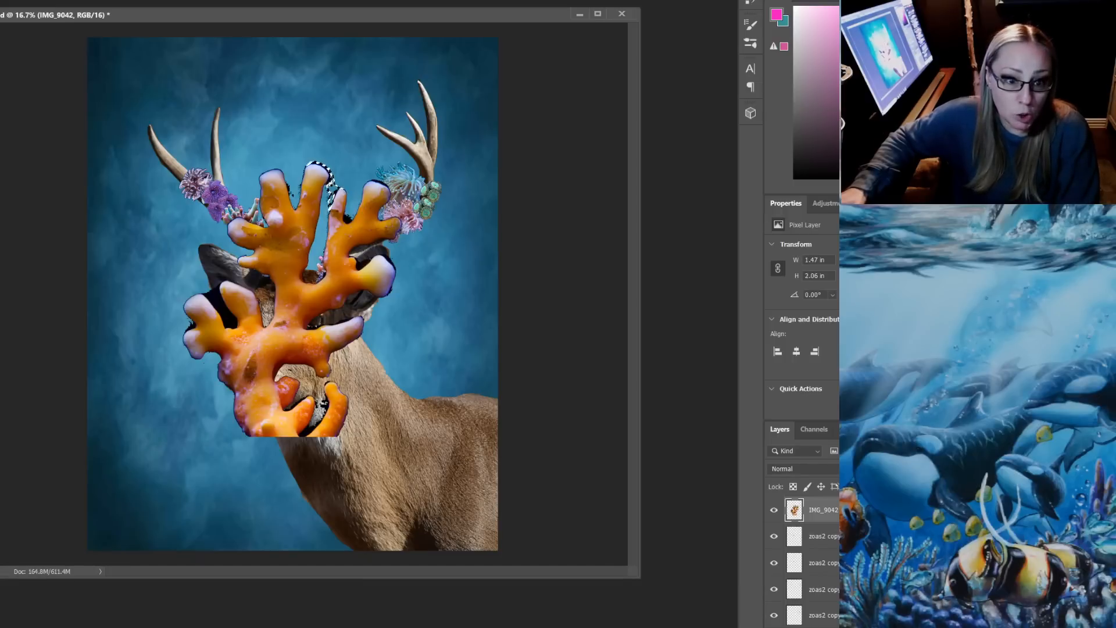
click(222, 309)
key(Delete)
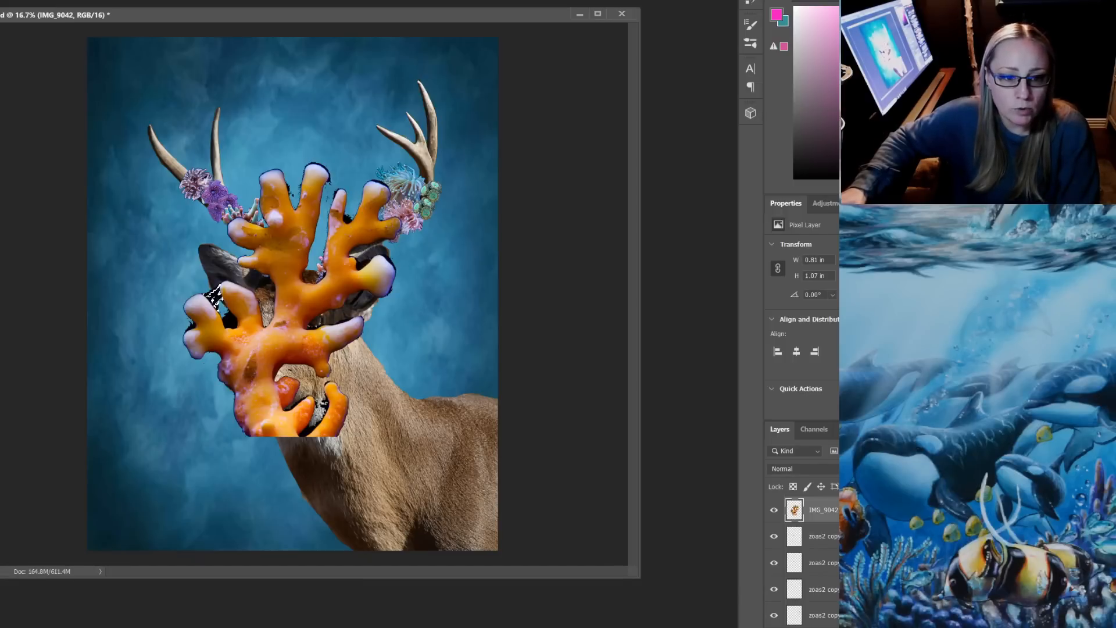
Clean up the small leftover black remnants around the orange coral's side branches, base and upper tips
click(230, 319)
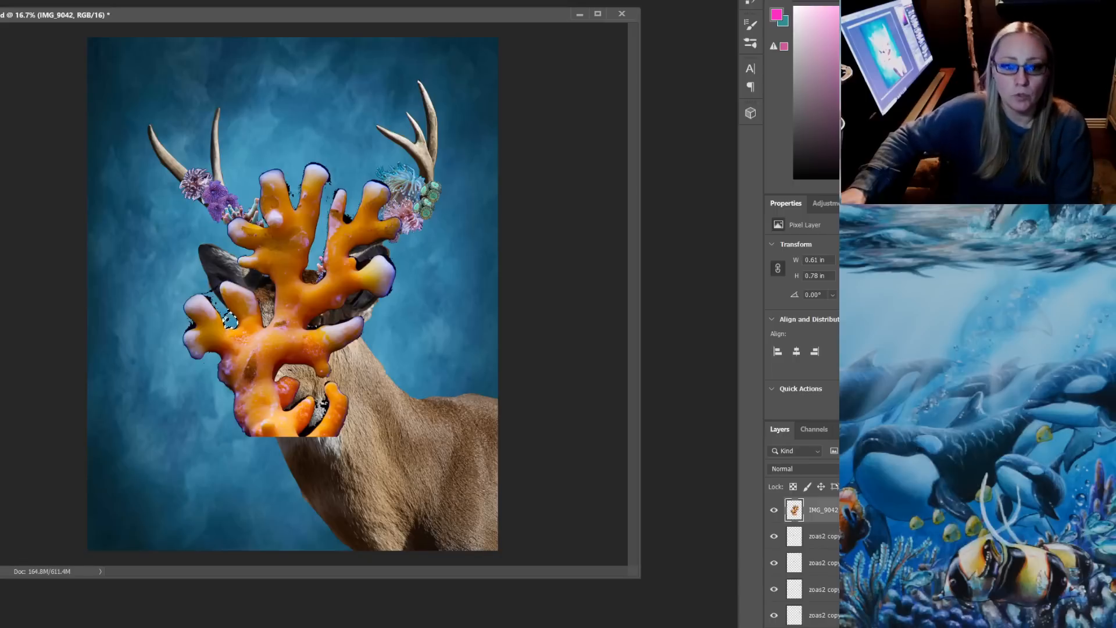
click(205, 279)
click(190, 326)
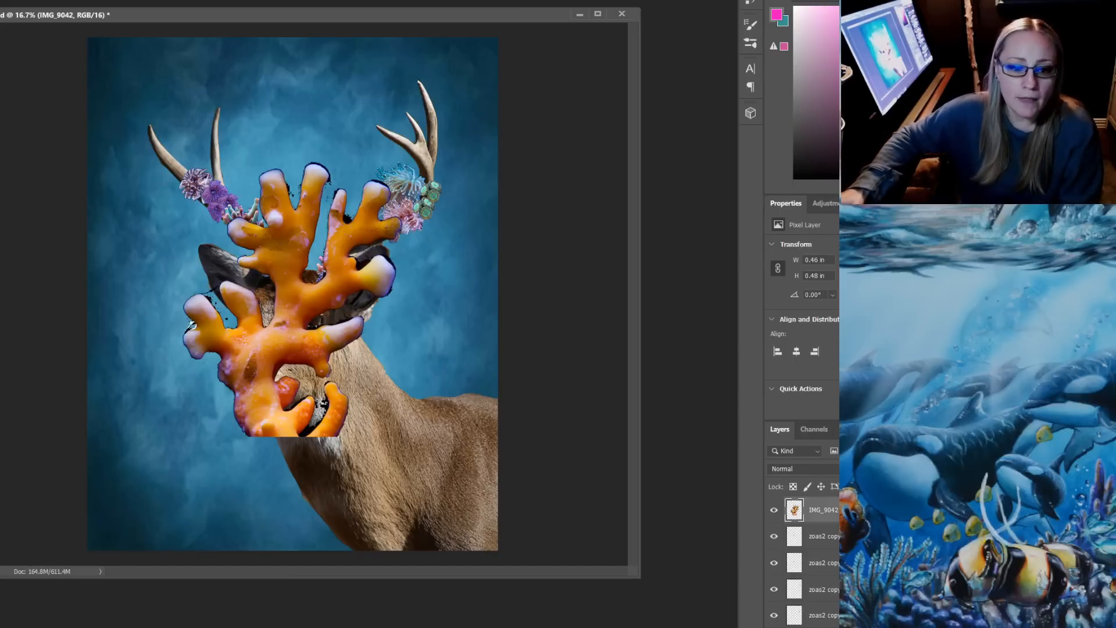
click(308, 429)
click(364, 265)
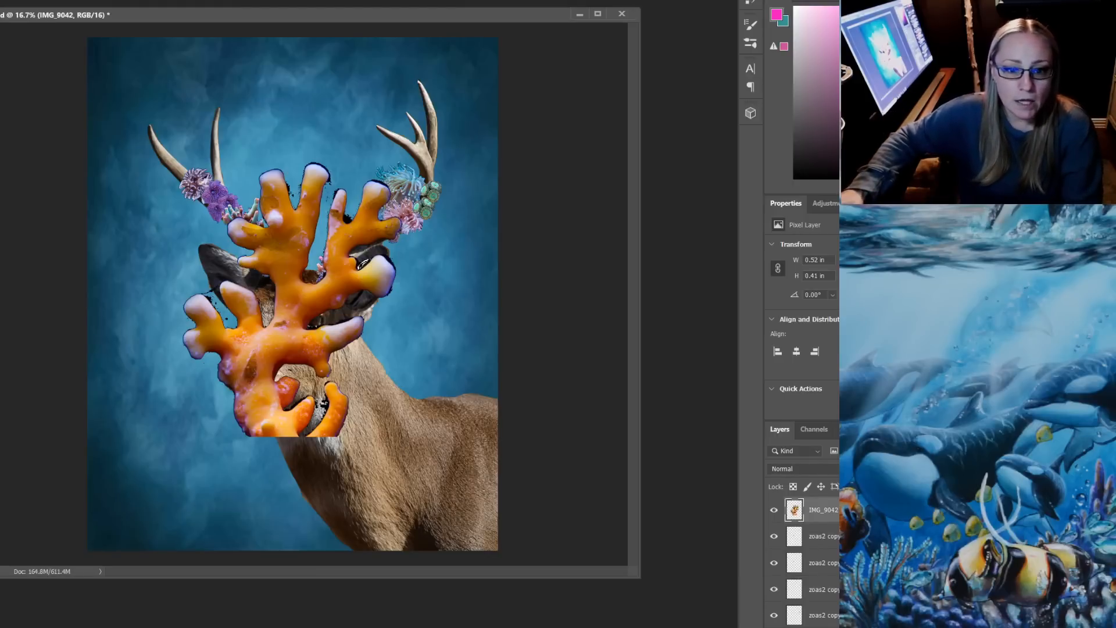
click(347, 218)
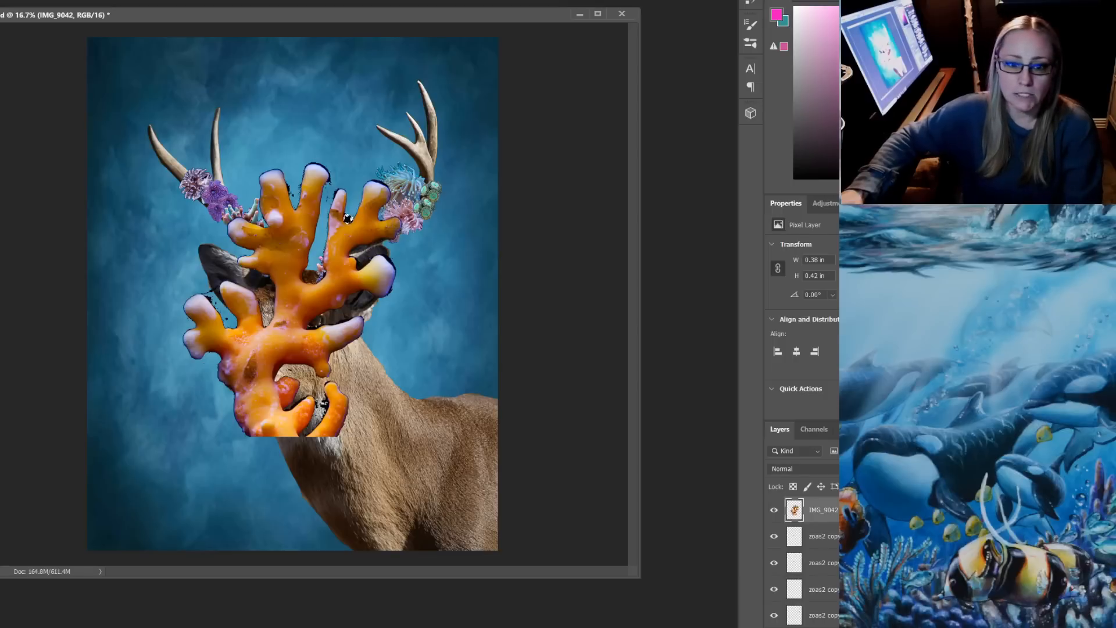
click(383, 184)
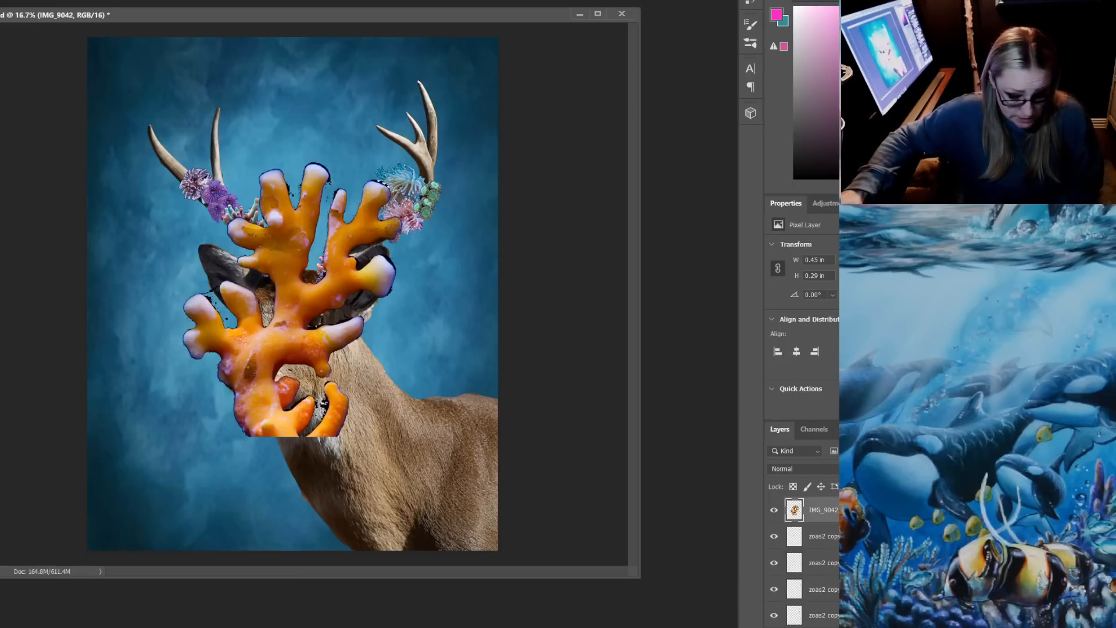
Shrink the whole orange coral to about 2 by 2.5 in and place it on the deer's left-hand antler beside the purple corals
key(ctrl+t)
key(Escape)
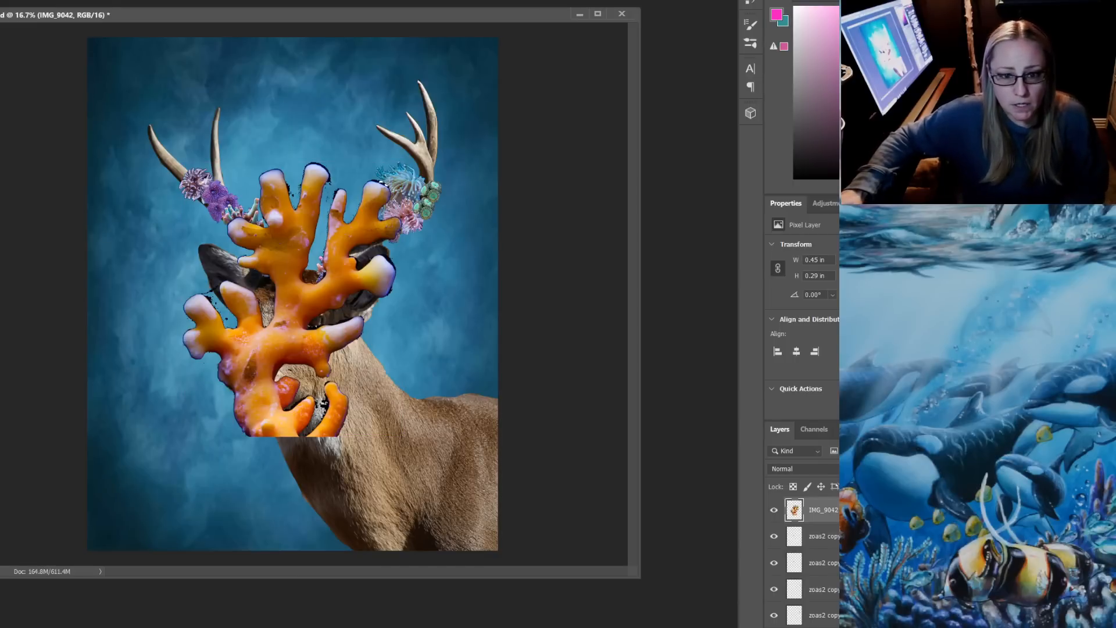
key(ctrl+d)
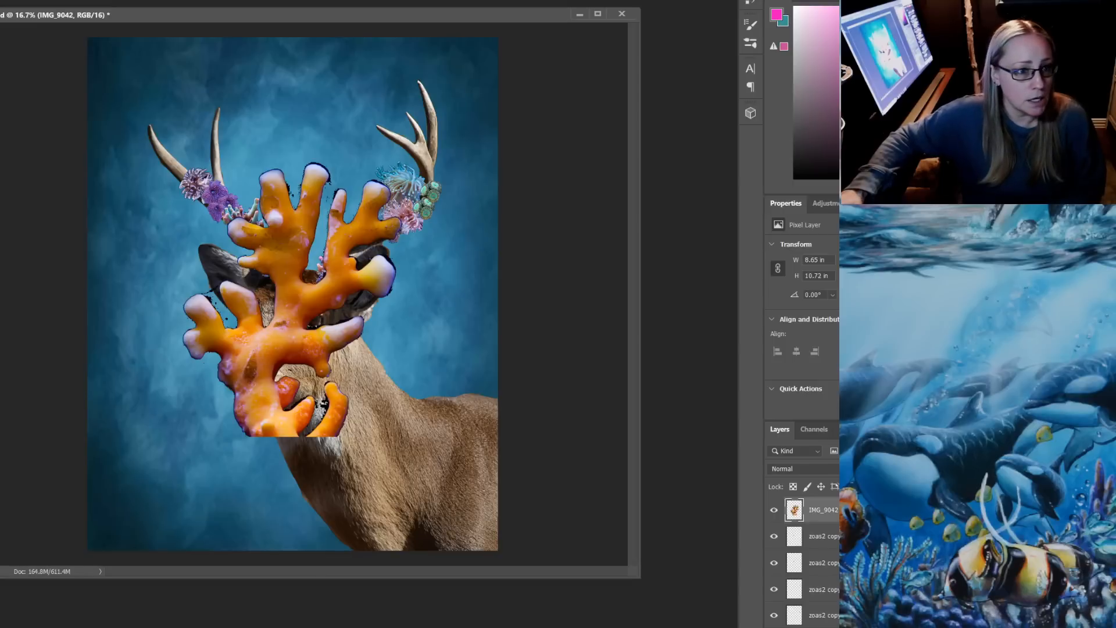
key(ctrl+t)
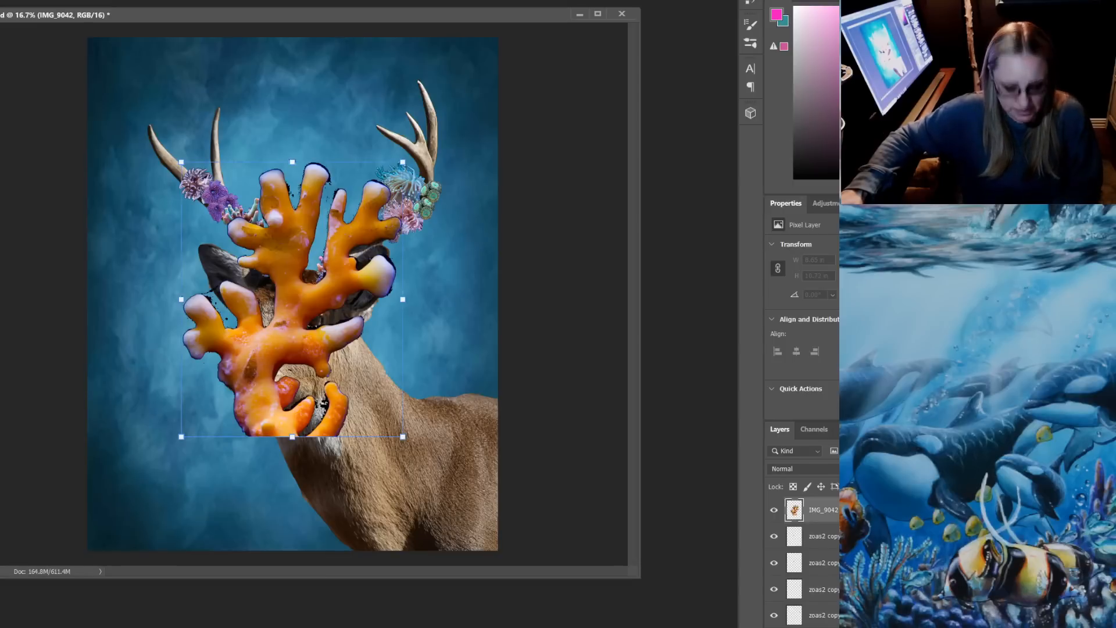
drag(403, 162, 233, 373)
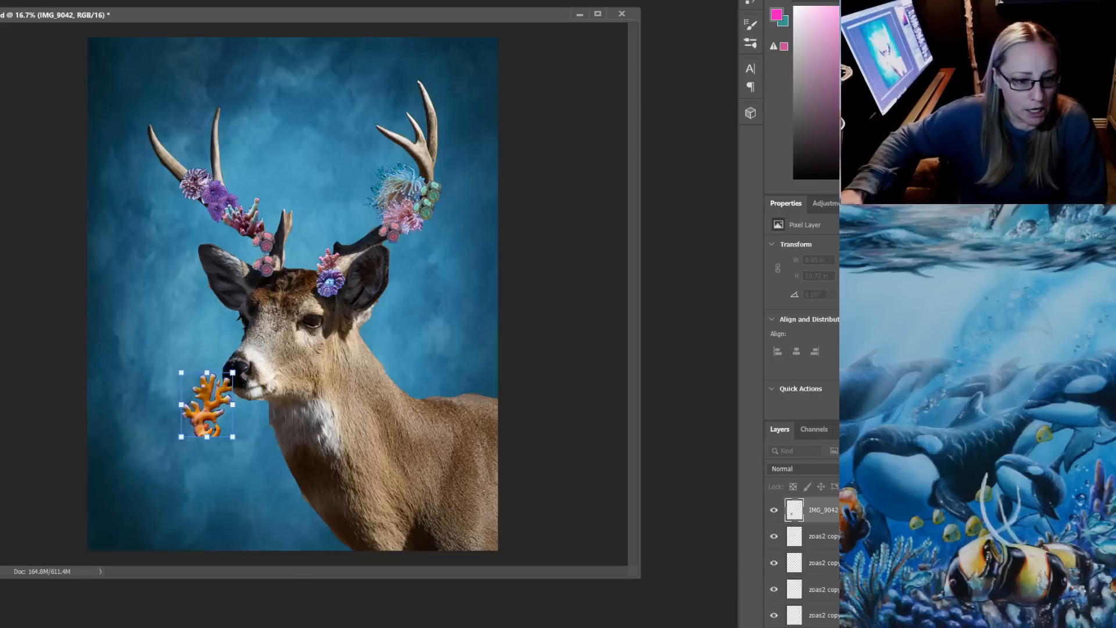
drag(210, 410, 245, 191)
key(Return)
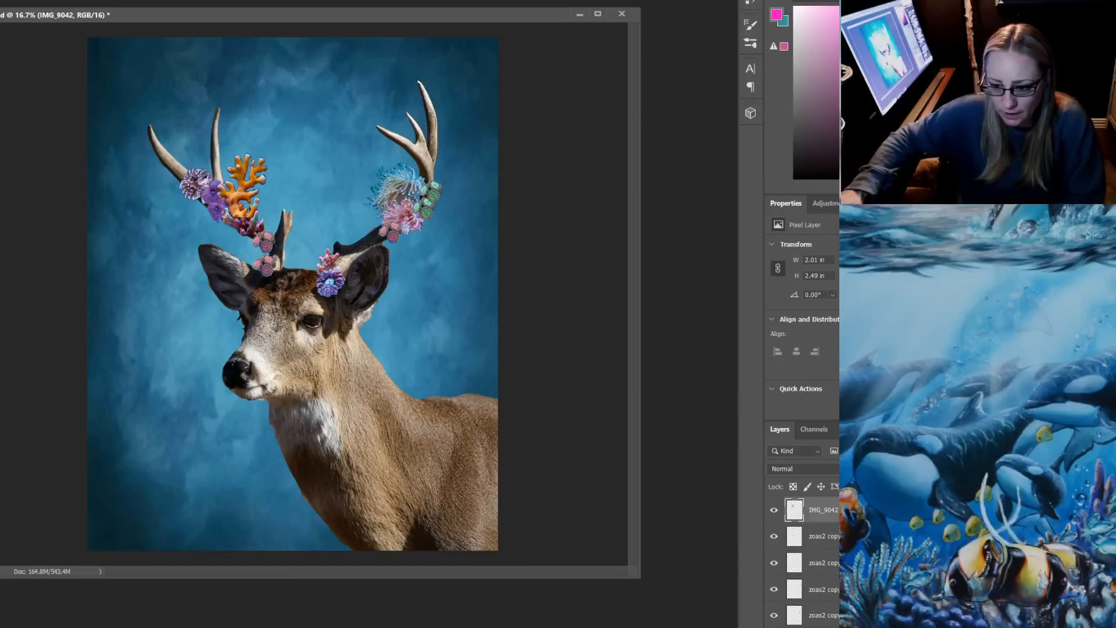
Rename the IMG_9042 layer as yellow
double_click(824, 509)
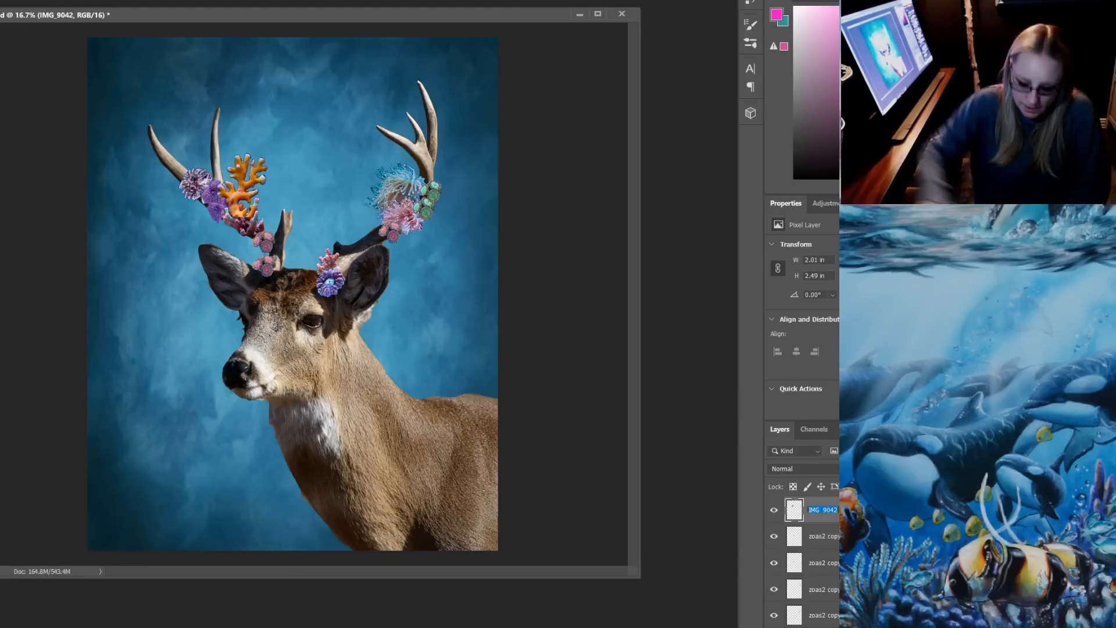
text(ye)
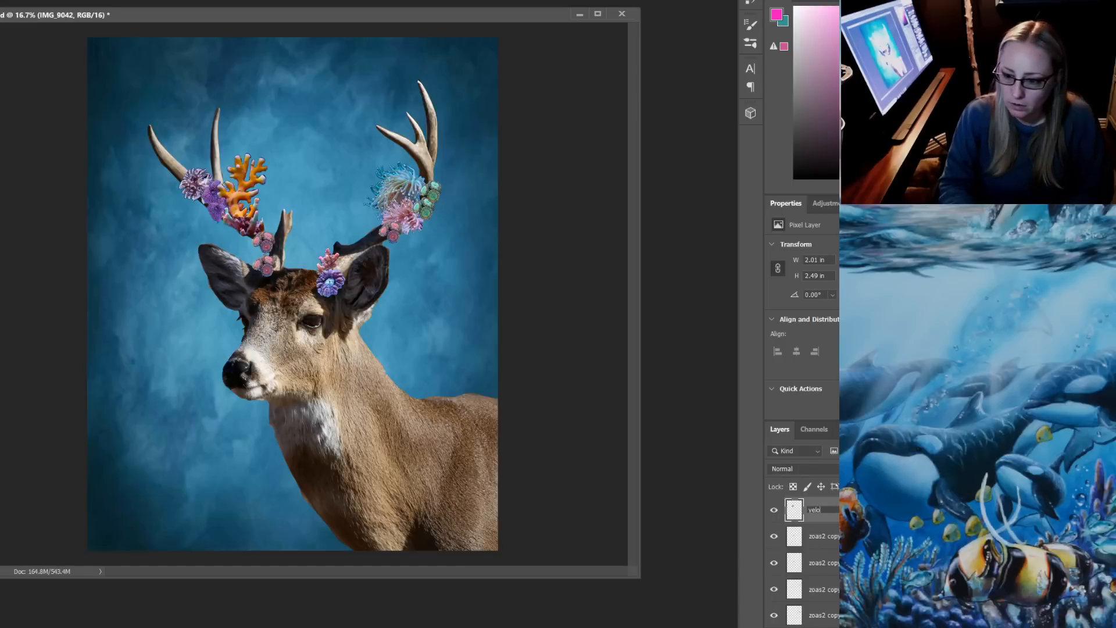
text(llow)
key(Return)
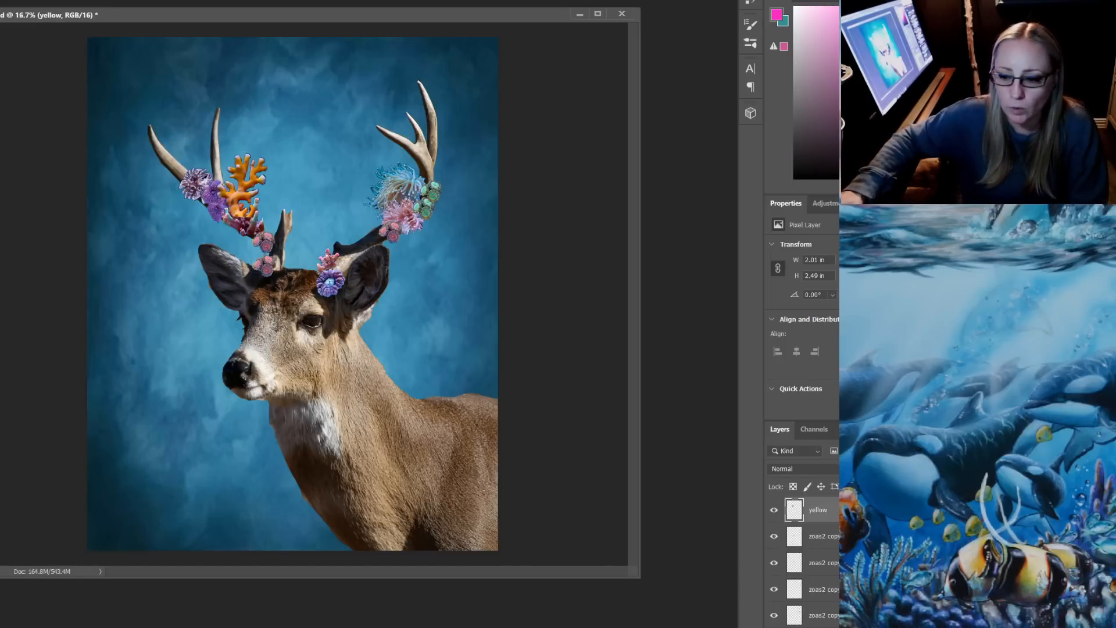
Reorder the yellow layer down the stack, below the torch layer and the first disco layer, so neighbouring corals overlap it
drag(818, 510, 818, 602)
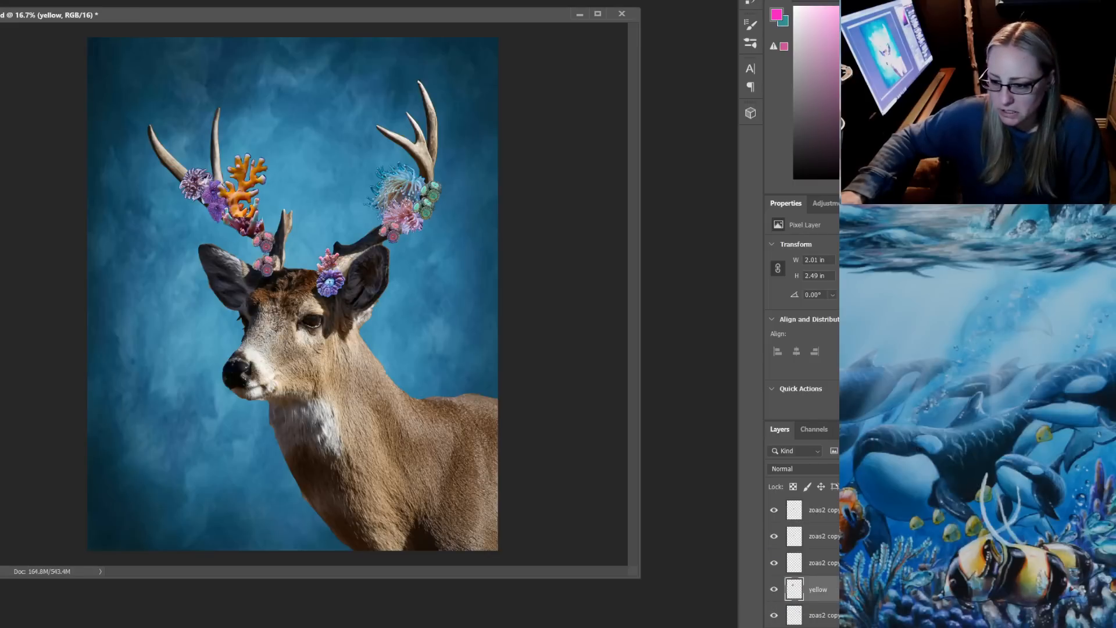
scroll(802, 558, down, 3)
drag(818, 510, 817, 599)
scroll(802, 558, down, 3)
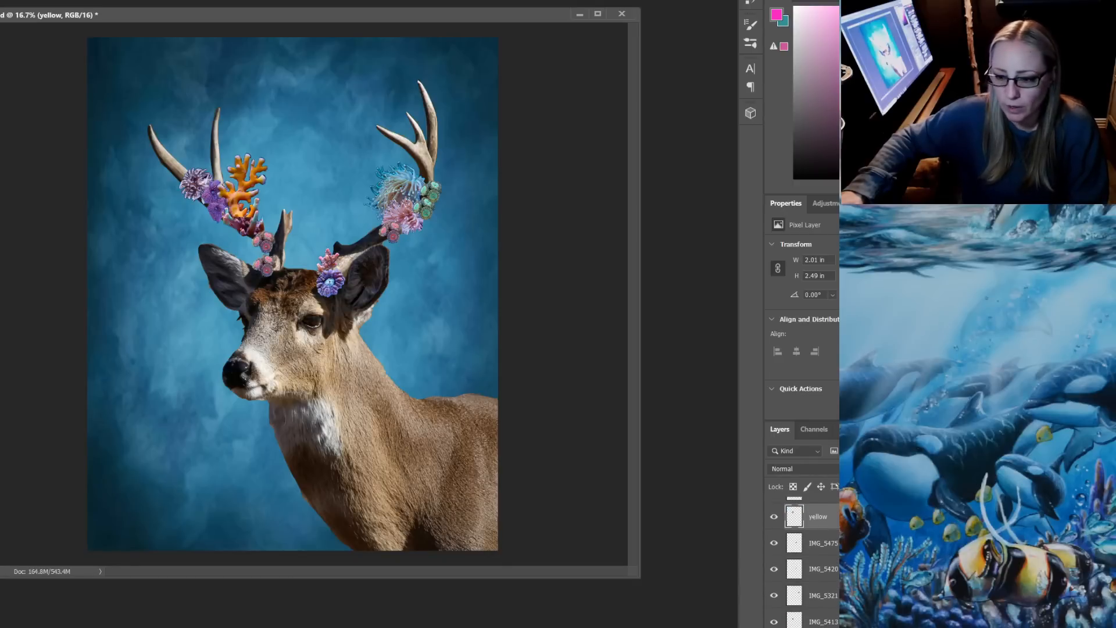
drag(818, 516, 818, 603)
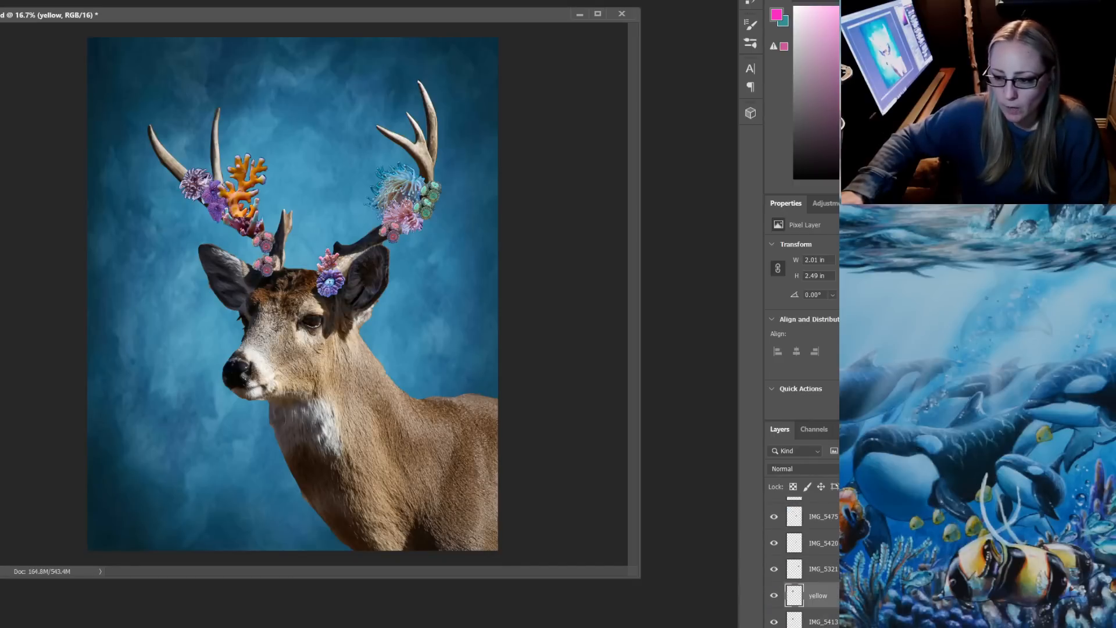
scroll(803, 558, down, 3)
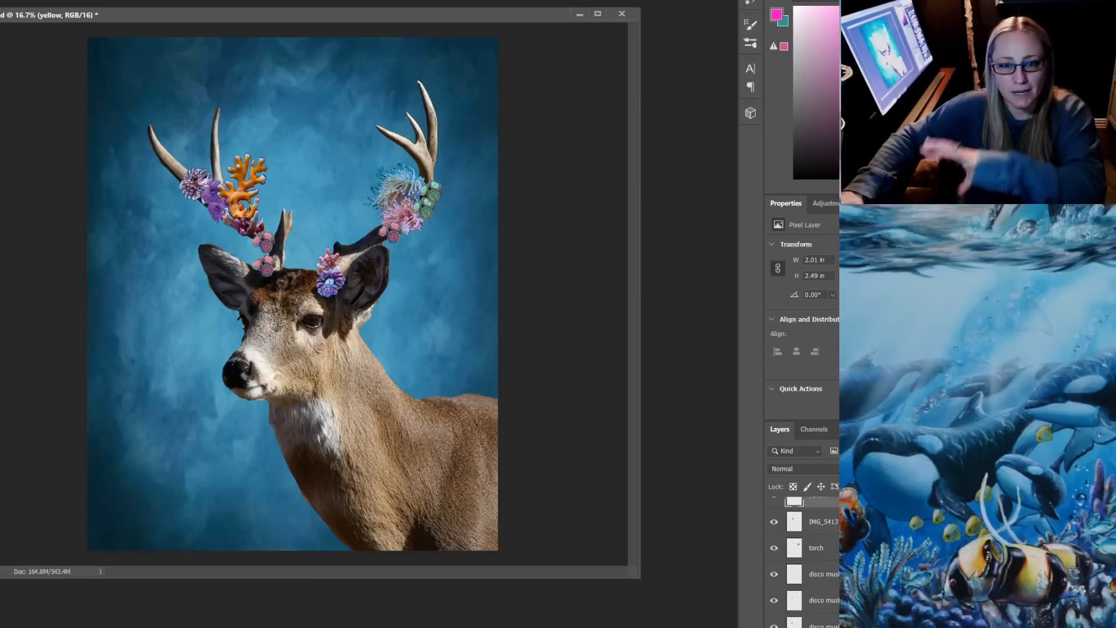
drag(818, 501, 818, 574)
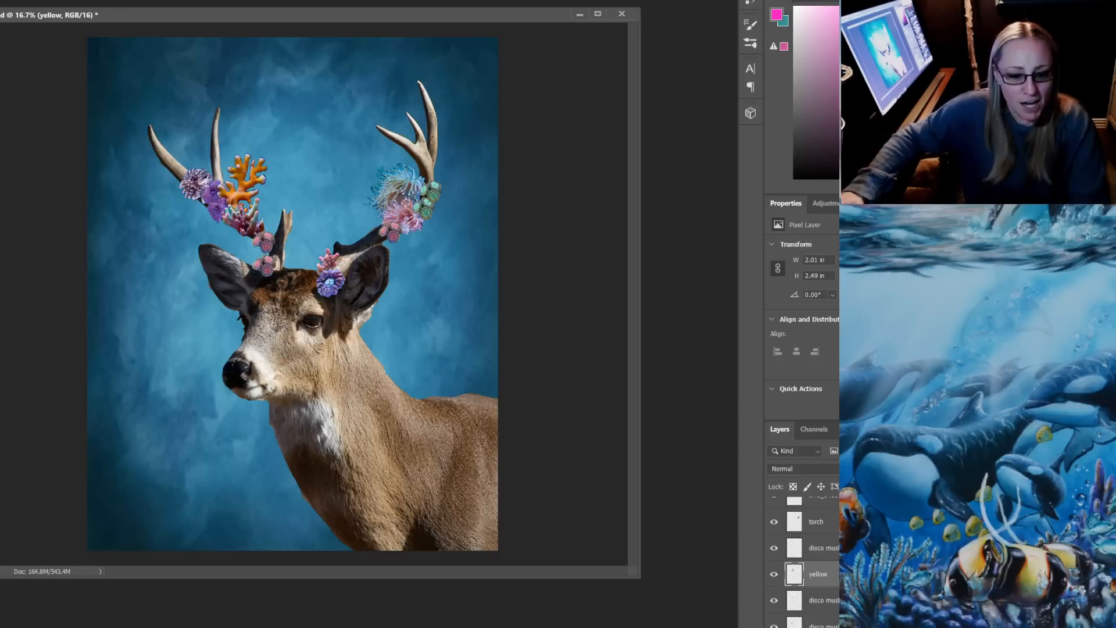
Switch to File Explorer, place the IMG_8920 red and green coral photo in the Photoshop deer document and shift it down
key(alt+Tab)
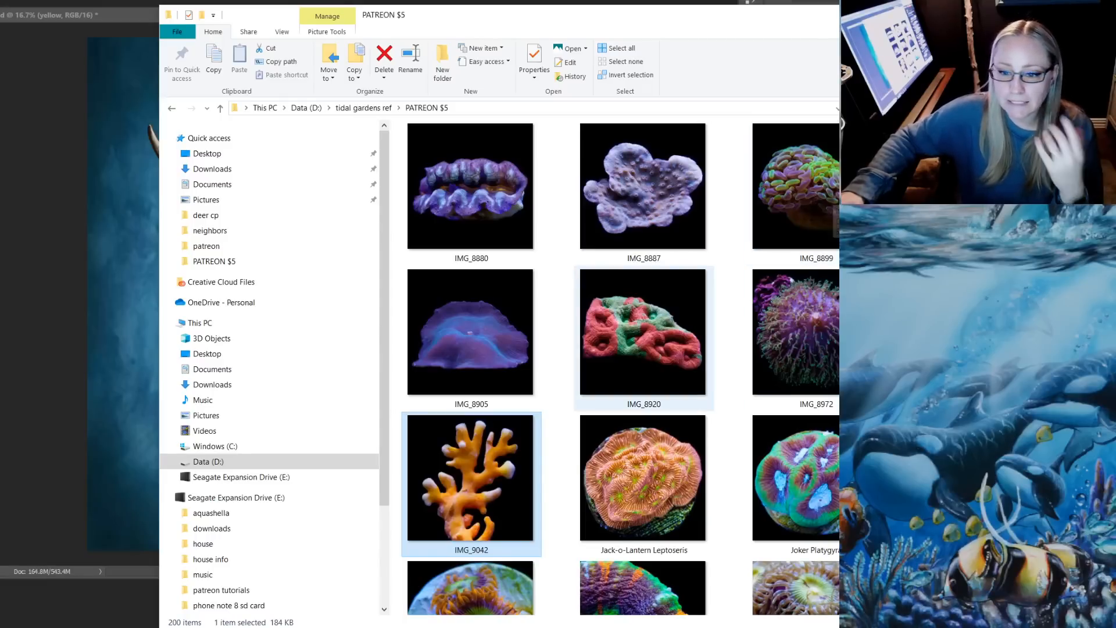
drag(642, 331, 128, 325)
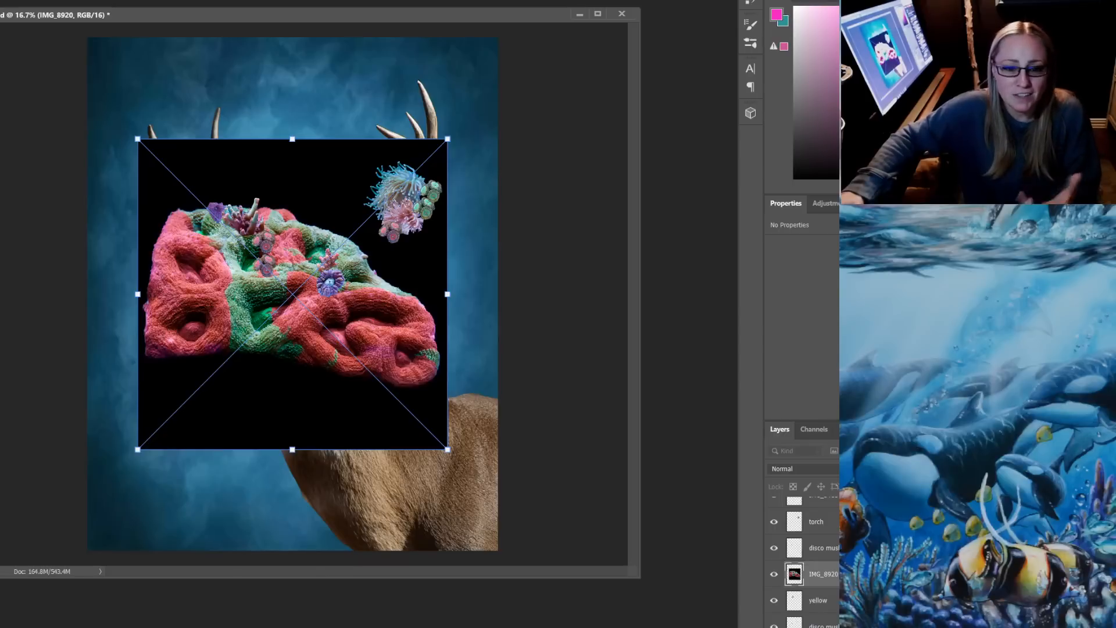
key(Return)
drag(386, 265, 378, 346)
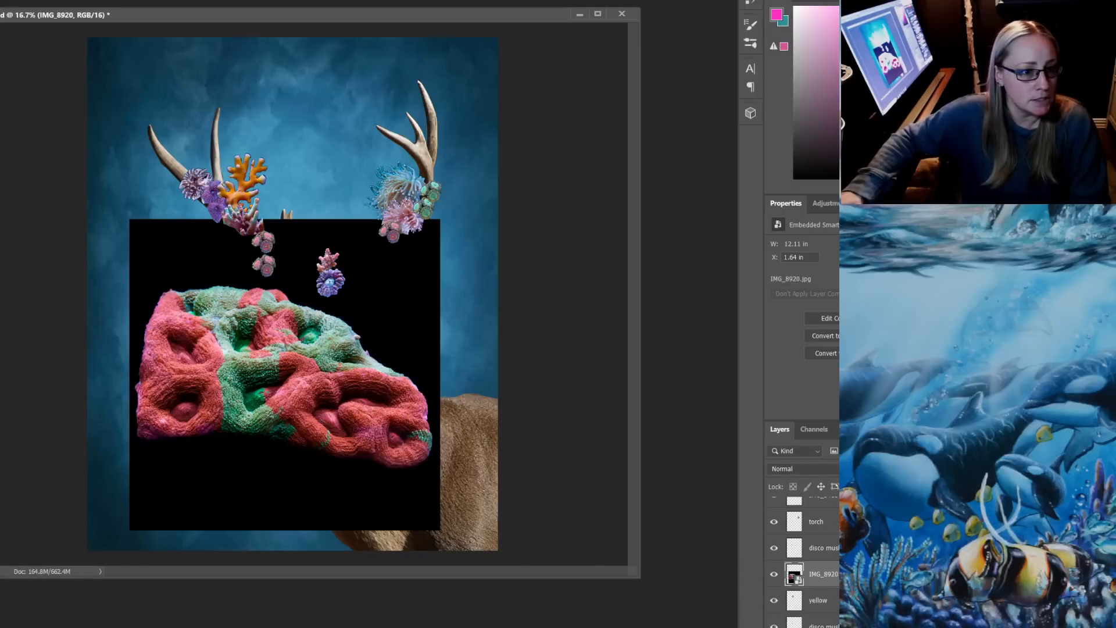
Rasterize the IMG_8920 layer and delete the black background around the red and green coral
click(384, 296)
key(Delete)
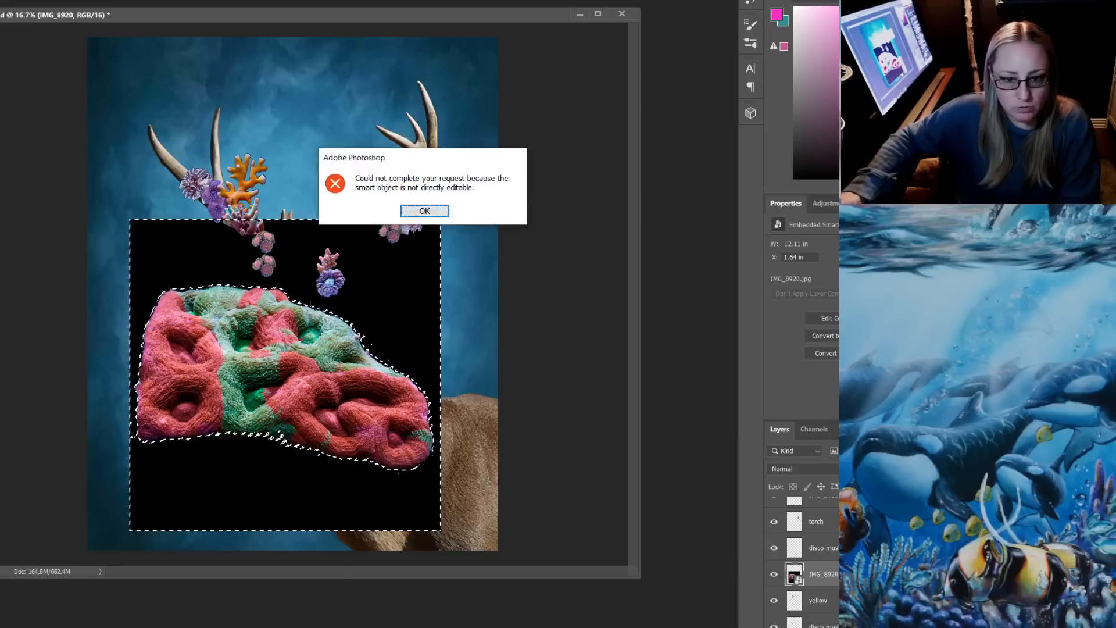
key(Return)
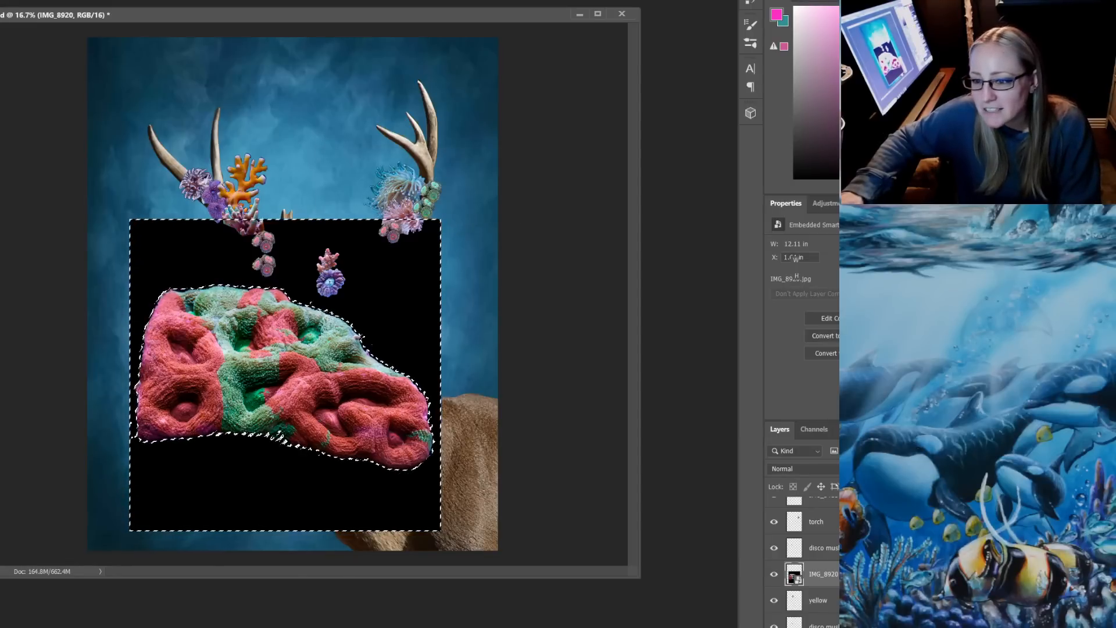
key(Delete)
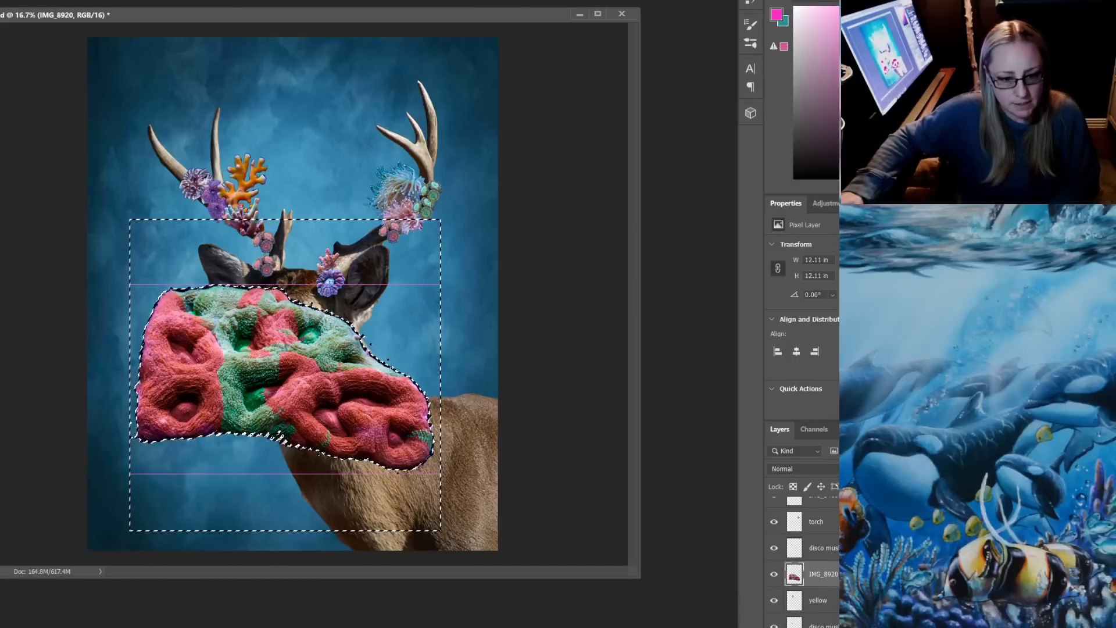
key(ctrl+d)
Try to shrink and rotate the red and green coral and position it between the antlers, then cancel the transform
key(ctrl+t)
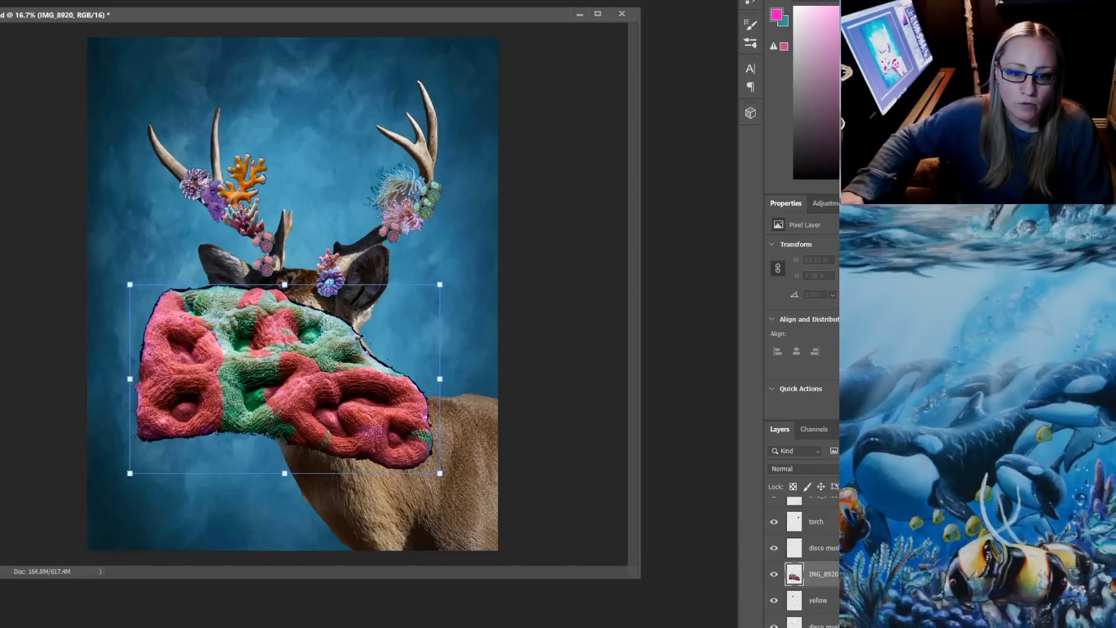
drag(440, 284, 297, 370)
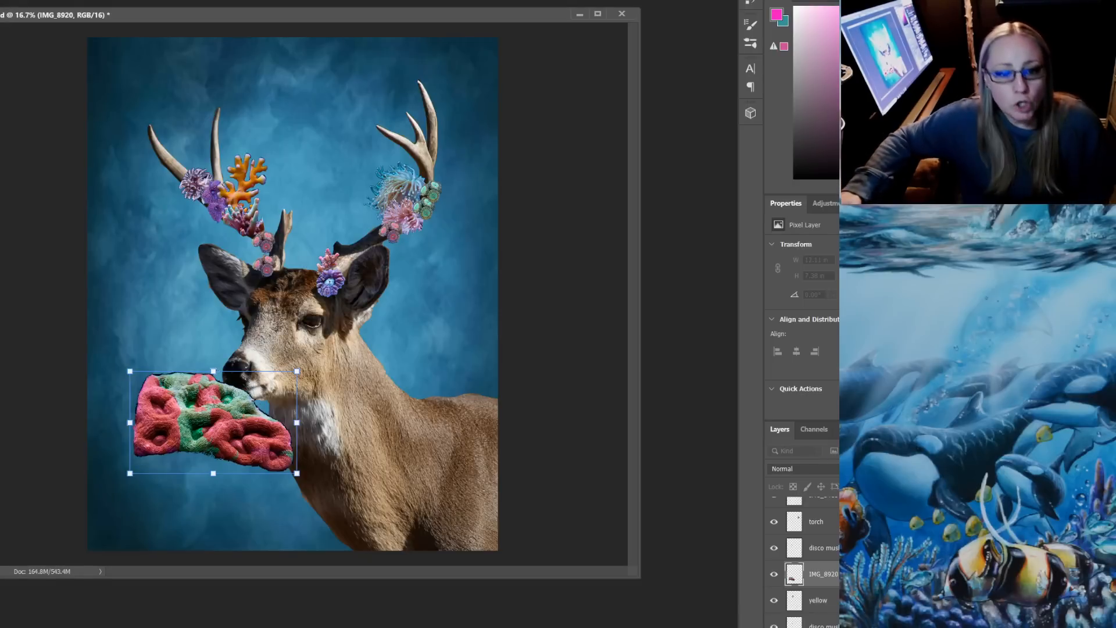
drag(297, 371, 236, 409)
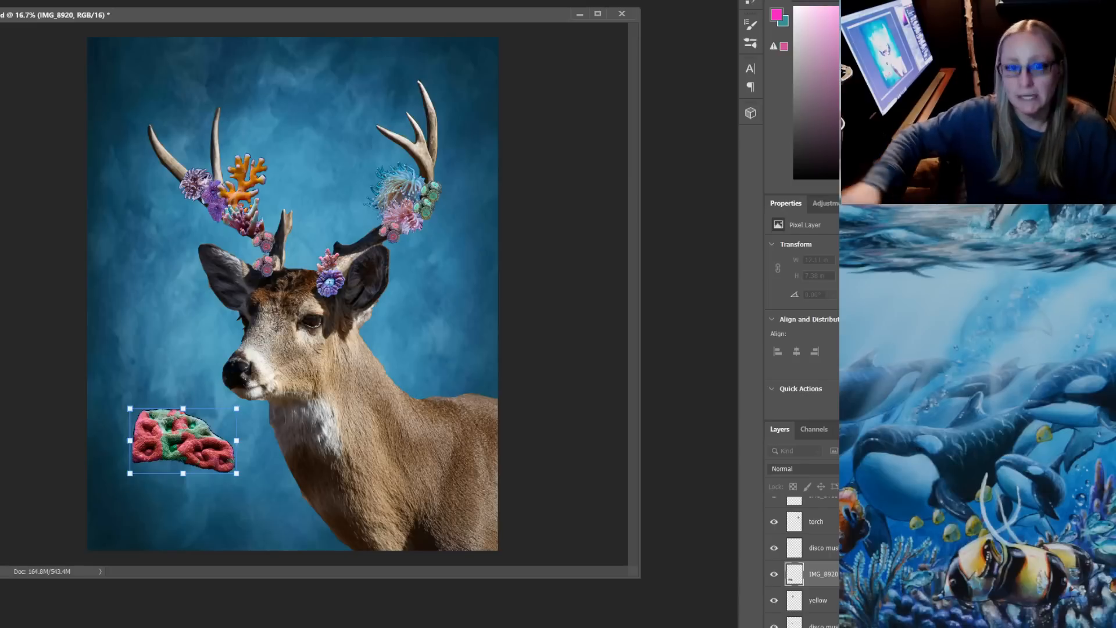
drag(246, 405, 168, 337)
drag(171, 380, 385, 203)
drag(372, 244, 329, 162)
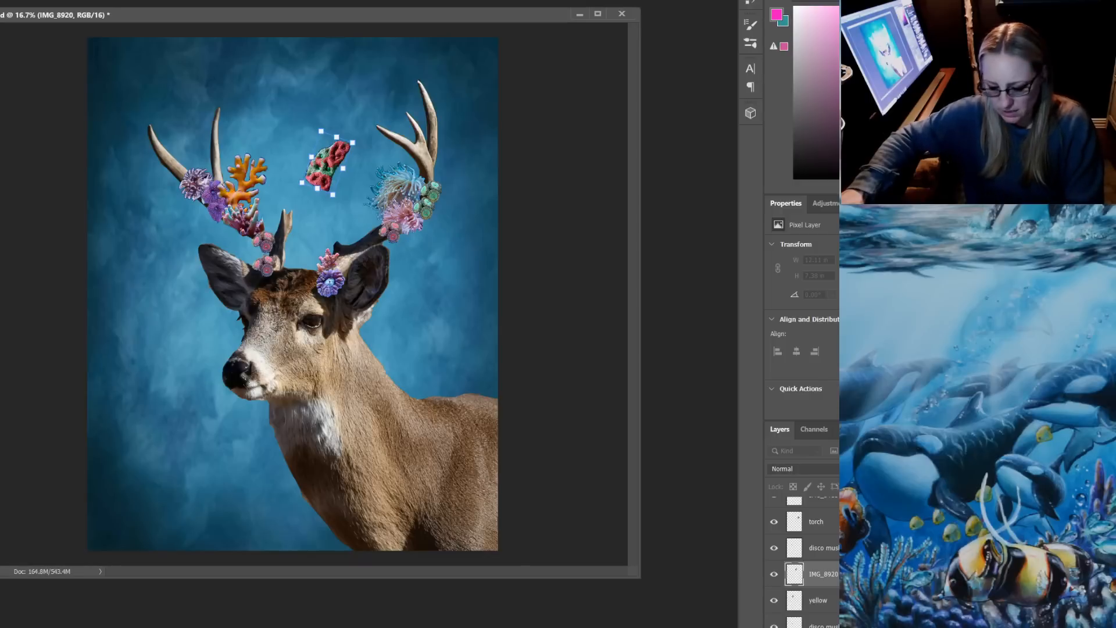
key(Escape)
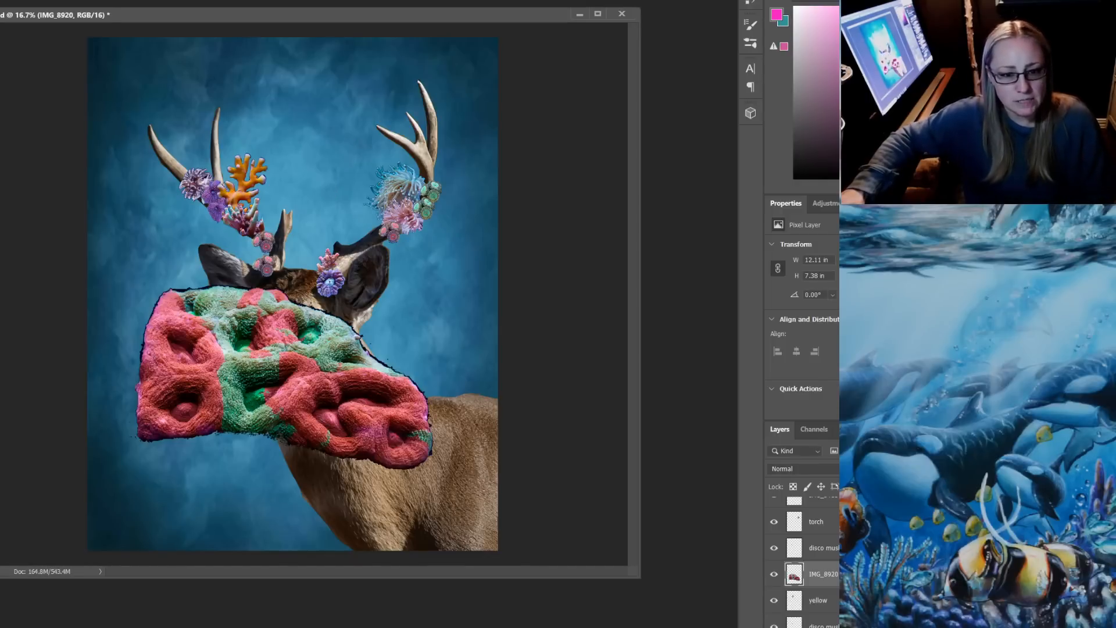
Undo the background deletion and the placement of the red and green coral so the IMG_8920 layer is removed from the deer document
key(ctrl+z)
key(ctrl+z)
key(ctrl+z)
key(ctrl+z)
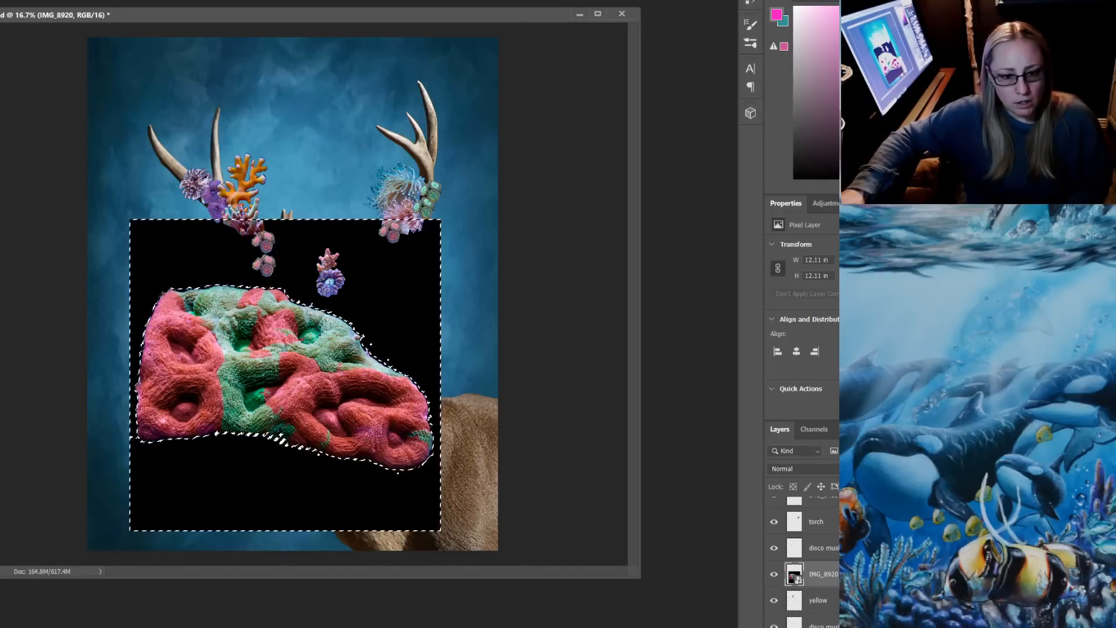
key(ctrl+z)
key(ctrl+z)
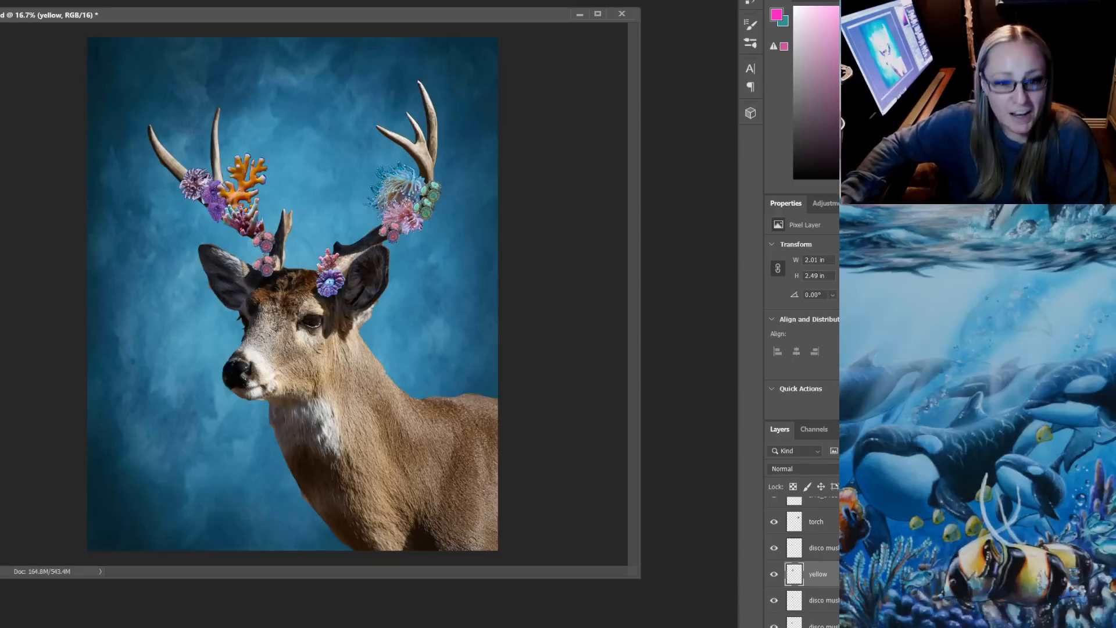
Shift the blue and purple IMG_5475 coral slightly at the base of the antler beside the deer's ear
mouse_move(330, 252)
mouse_down()
mouse_move(325, 314)
mouse_move(332, 255)
mouse_up()
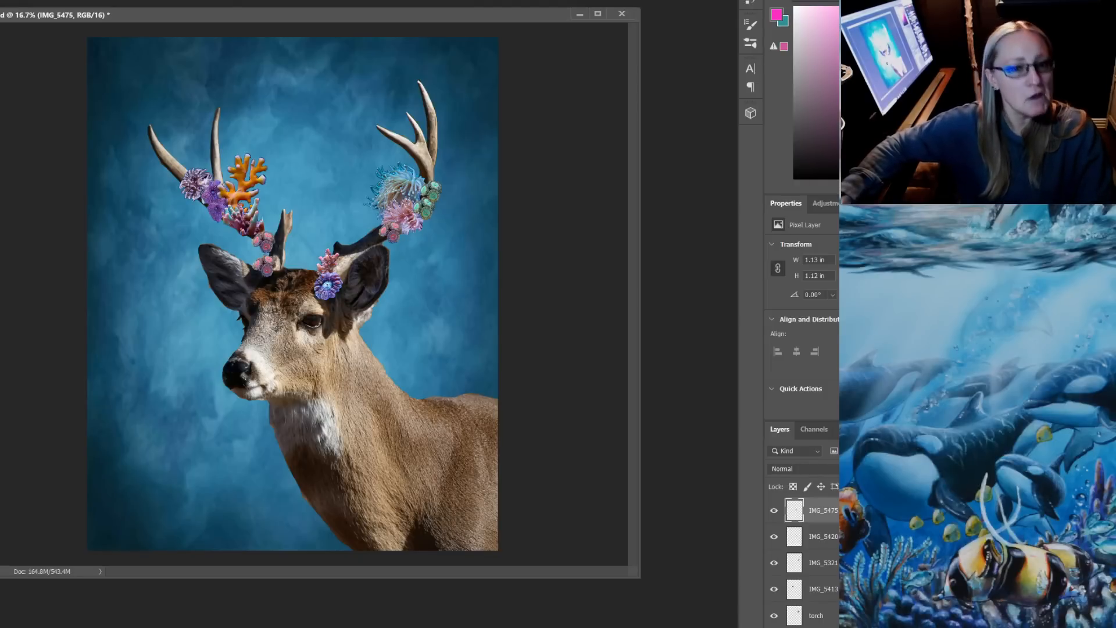
drag(209, 17, 235, 28)
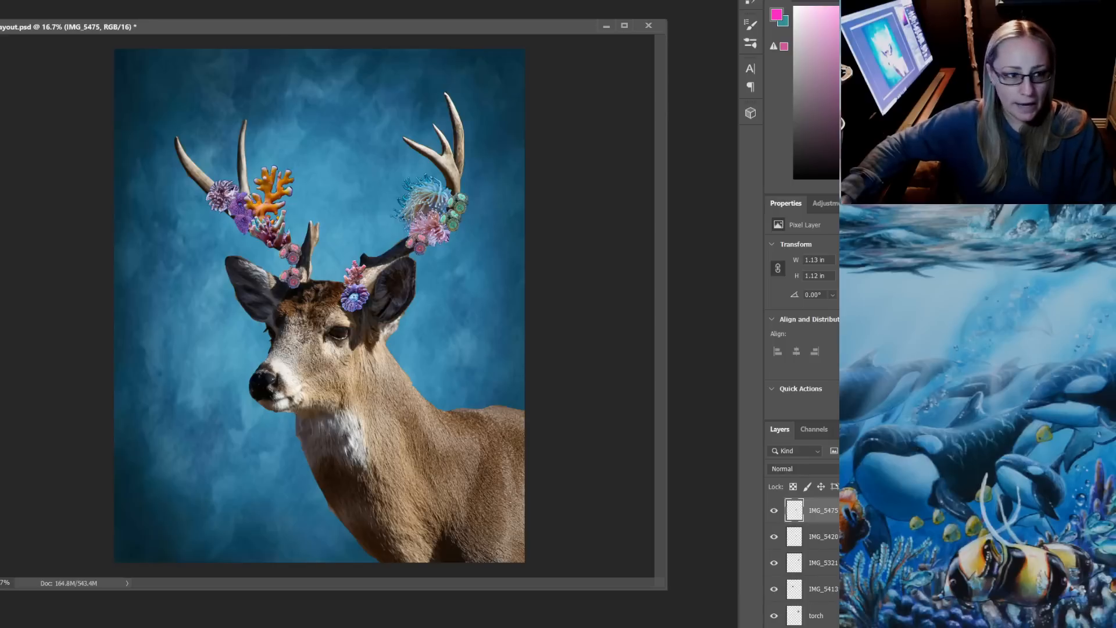
click(0, 0)
mouse_move(0, 0)
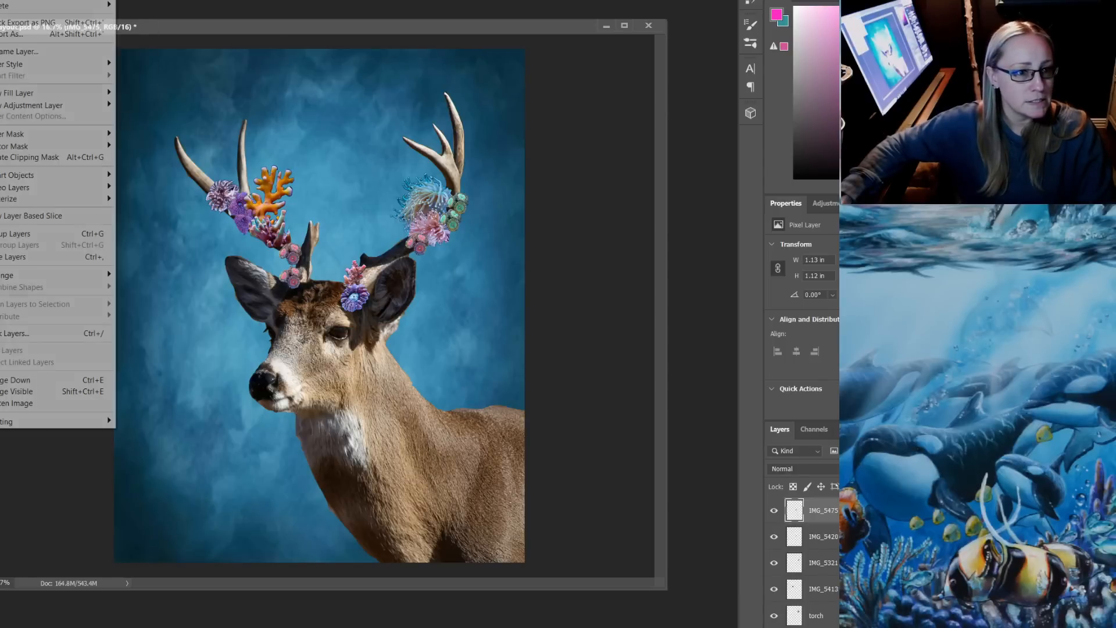
mouse_move(35, 64)
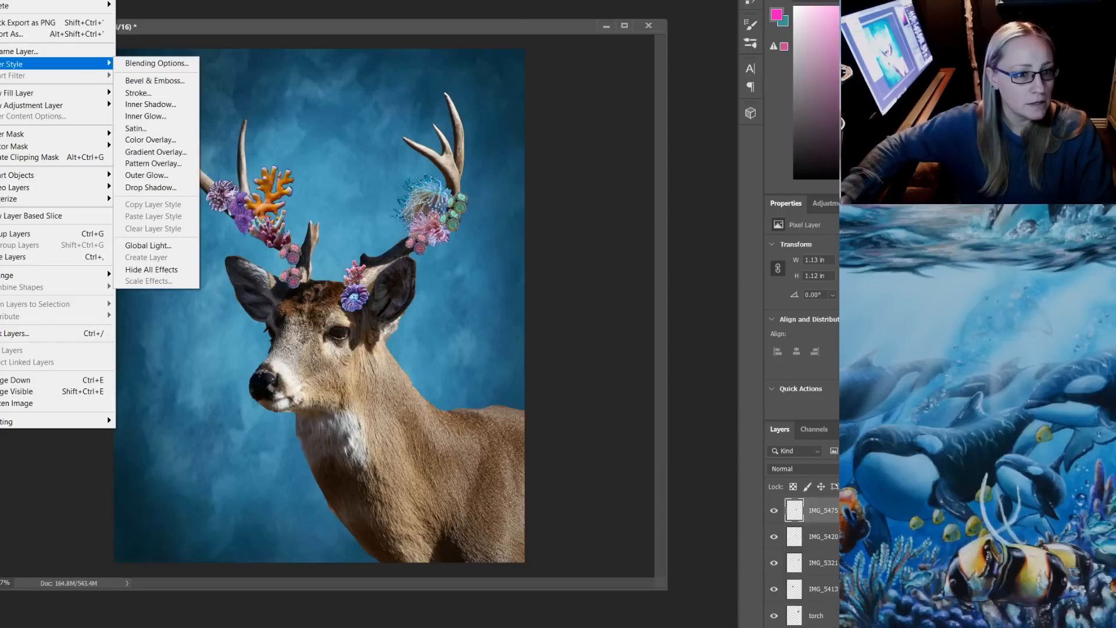
mouse_move(35, 93)
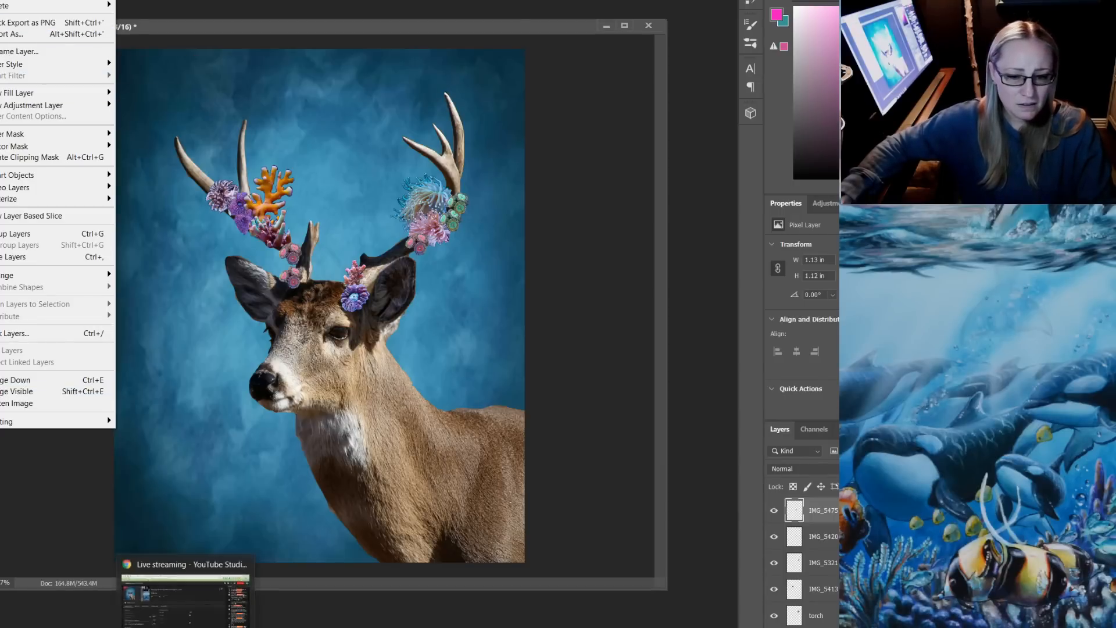
Switch to Chrome and search Google Images for "black white stripe background" in a new tab
click(187, 619)
key(ctrl+Tab)
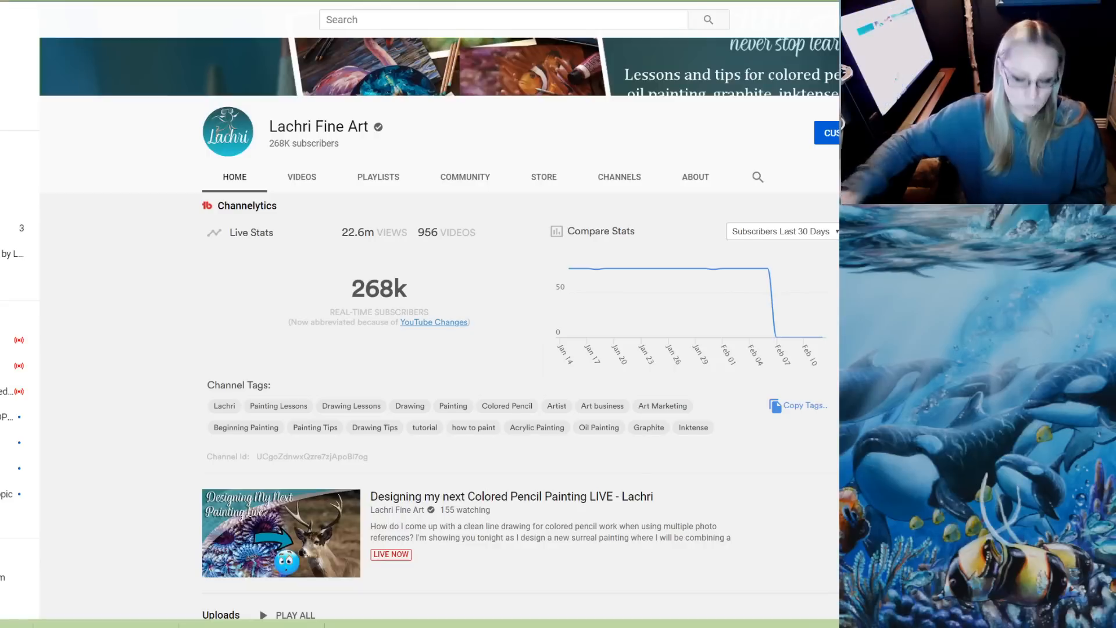
key(super)
key(super)
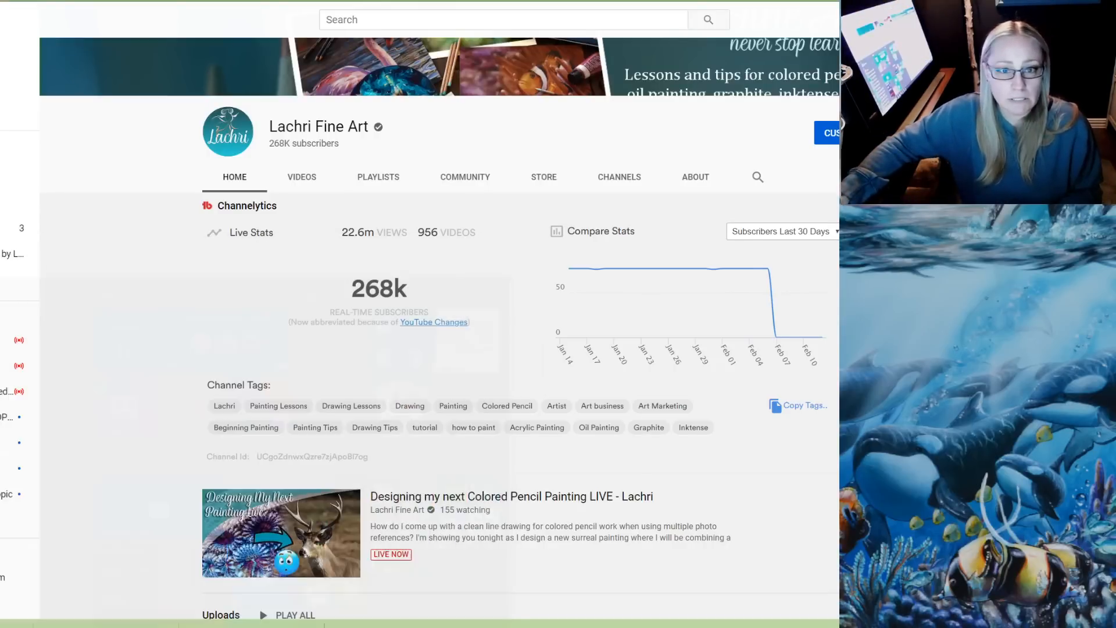
key(ctrl+t)
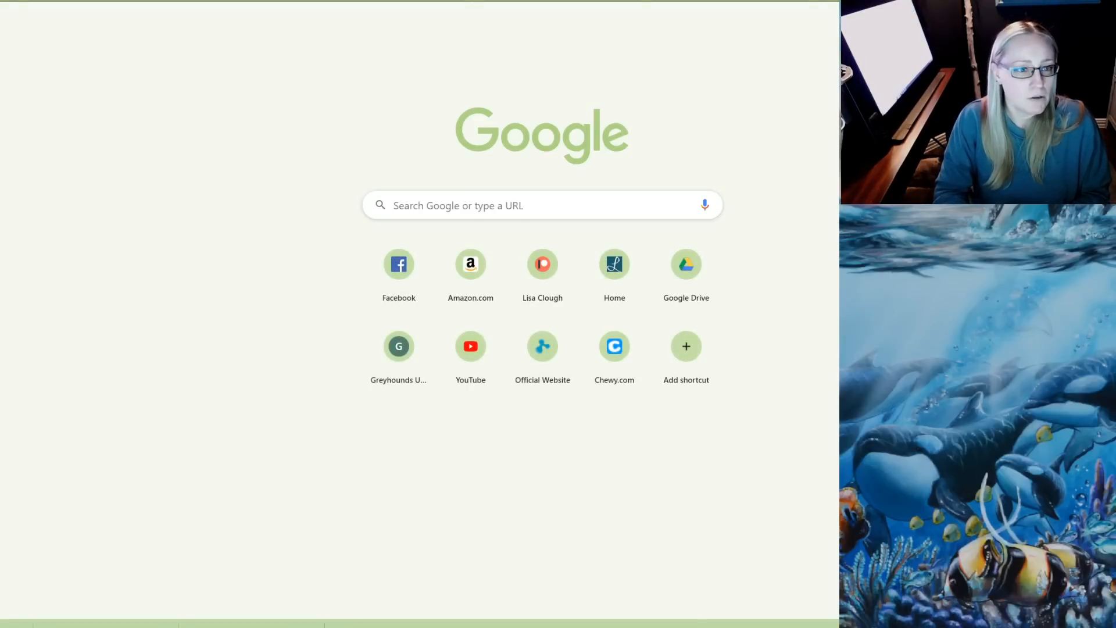
text(b)
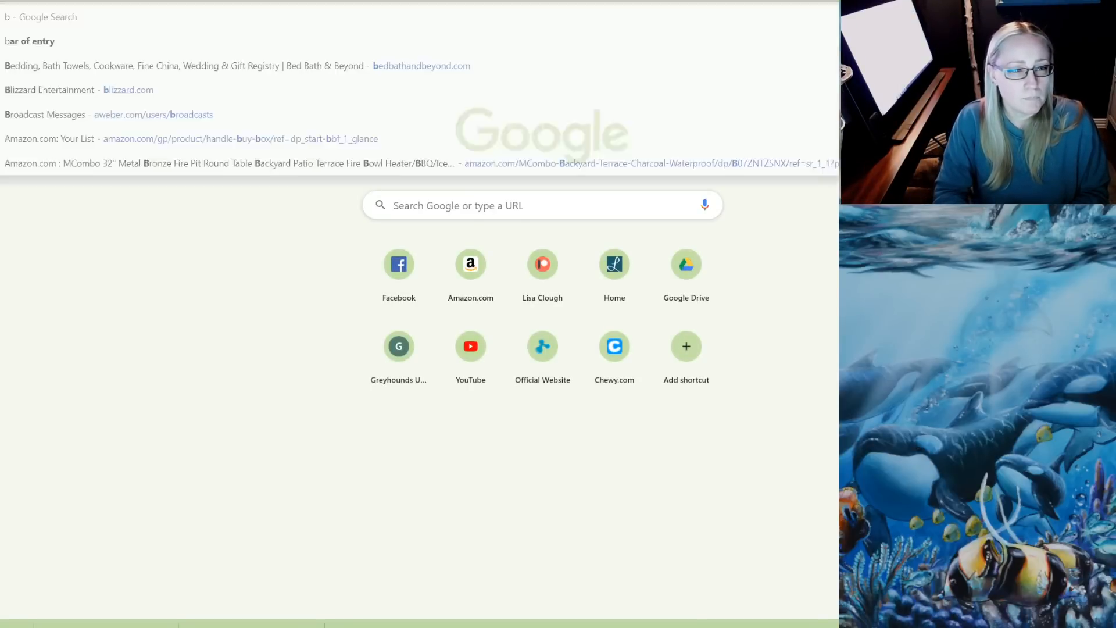
text(lack white strip)
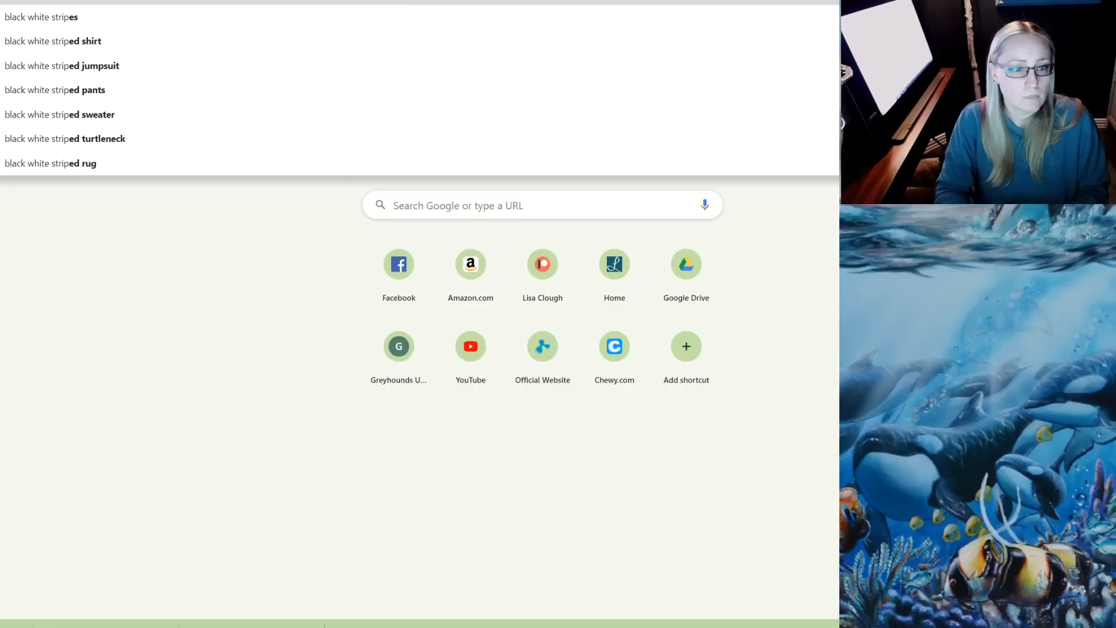
text(e background)
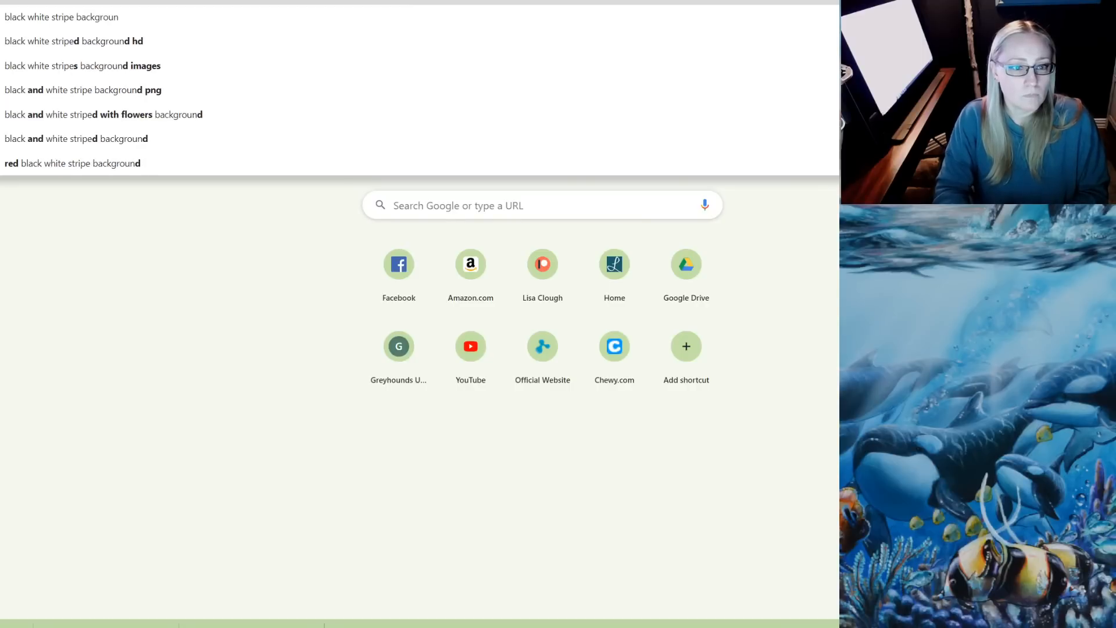
key(Return)
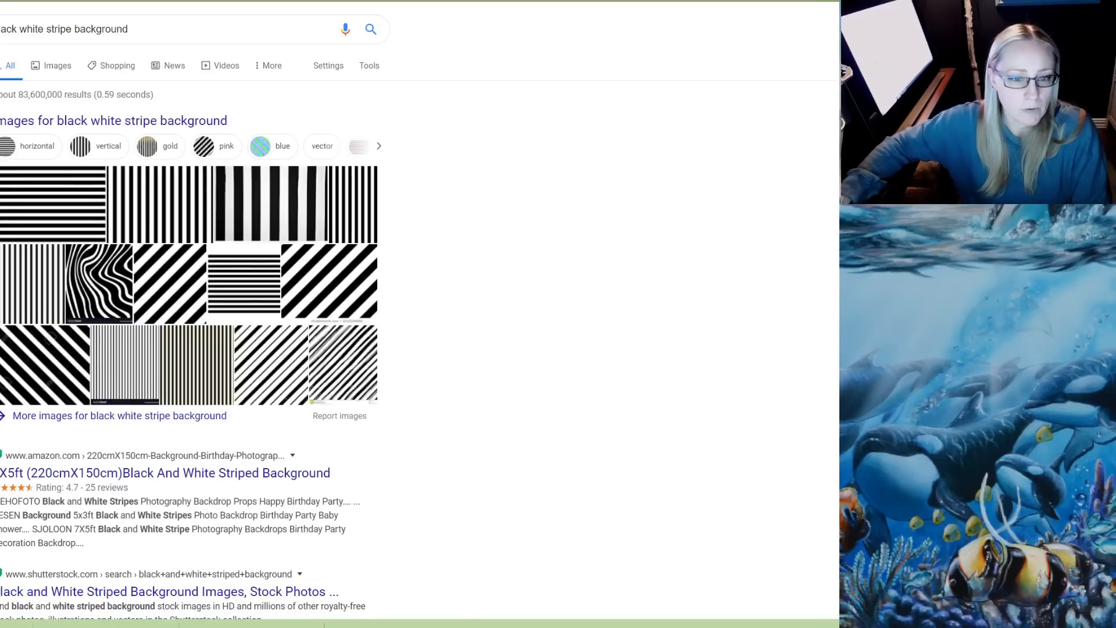
click(52, 66)
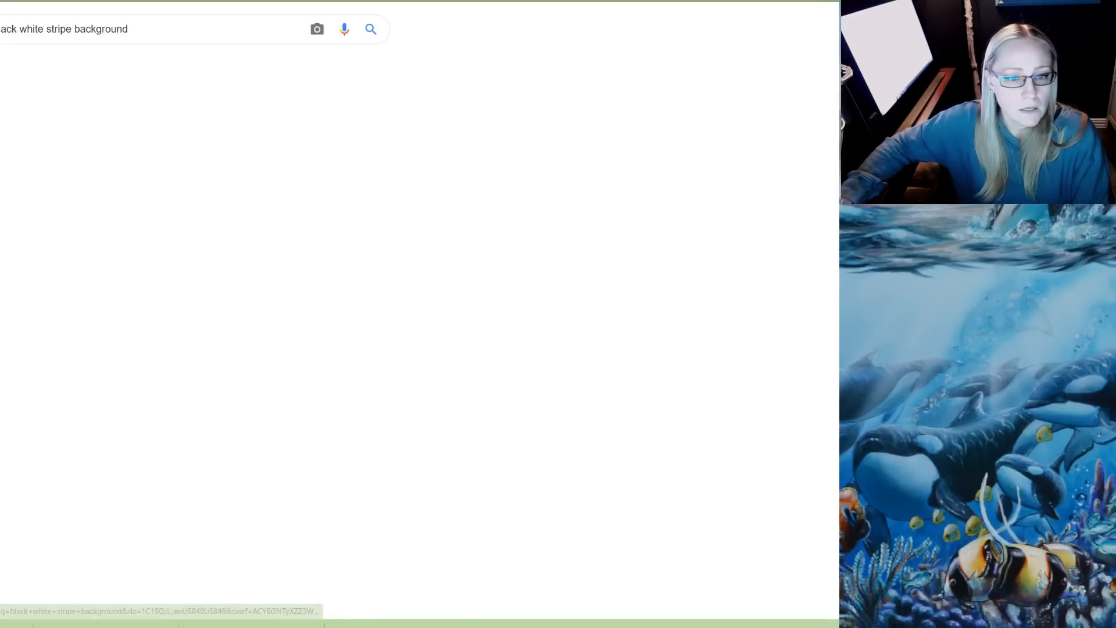
Browse the striped image results and open the preview of the vertical black and white stripes from hamle.rsd7.org
scroll(419, 314, down, 3)
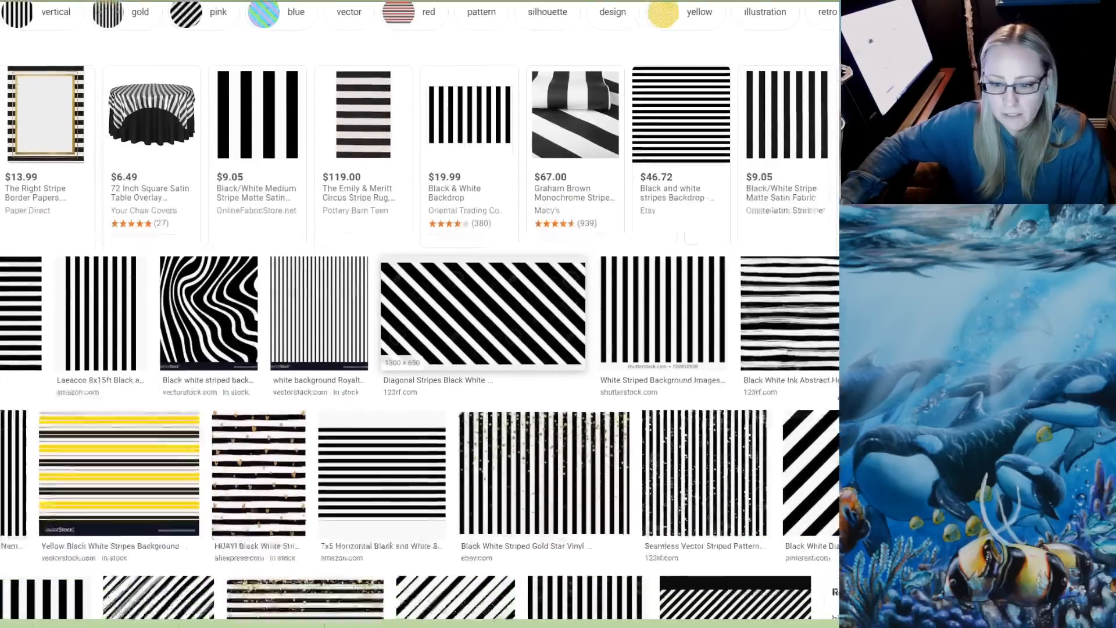
scroll(420, 314, down, 2)
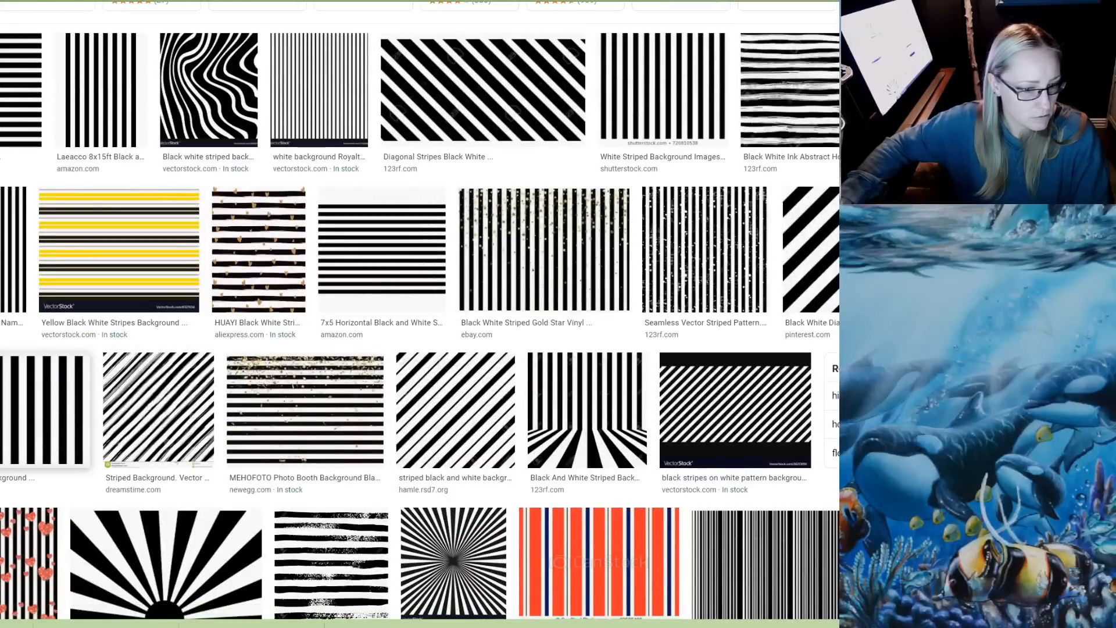
click(455, 410)
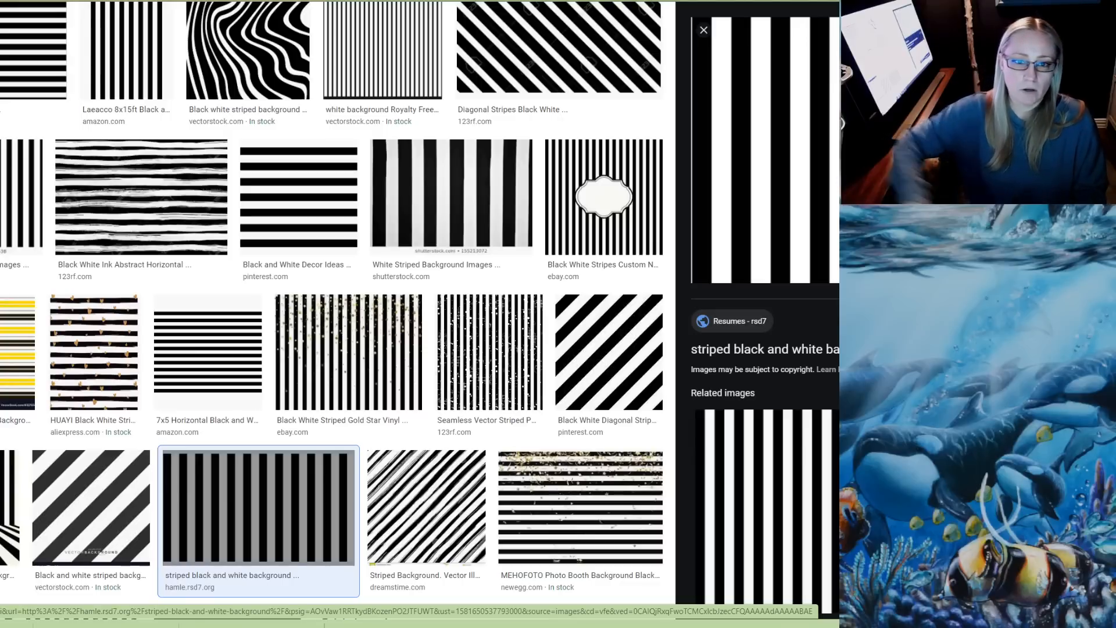
Search for "storyblocks" in a new tab and open the Storyblocks website from the results
key(ctrl+t)
text(s)
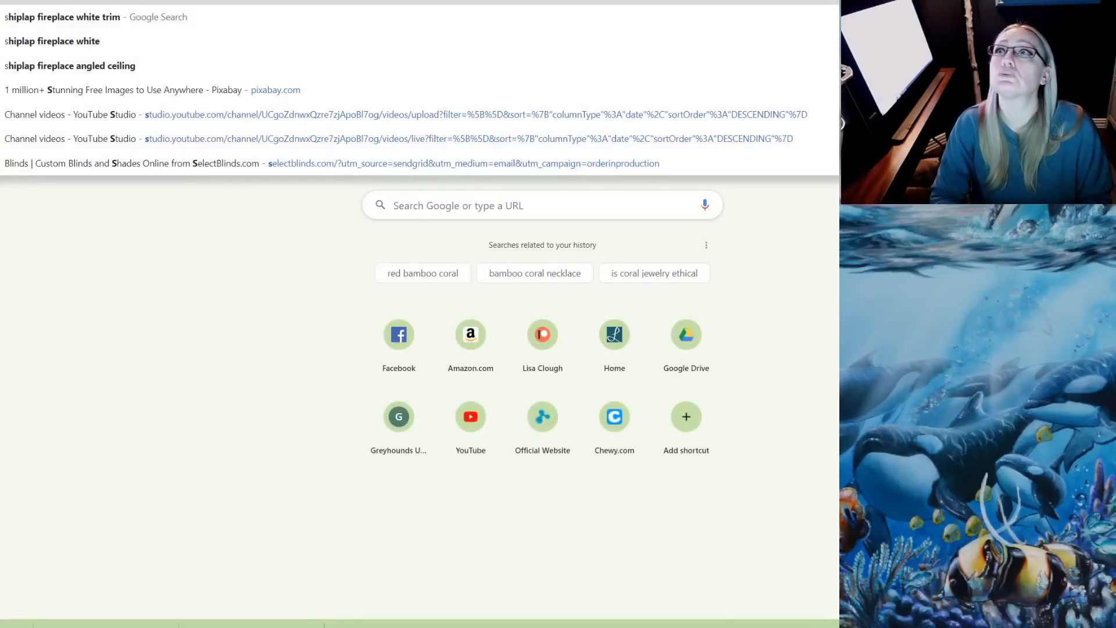
text(st)
key(BackSpace)
key(BackSpace)
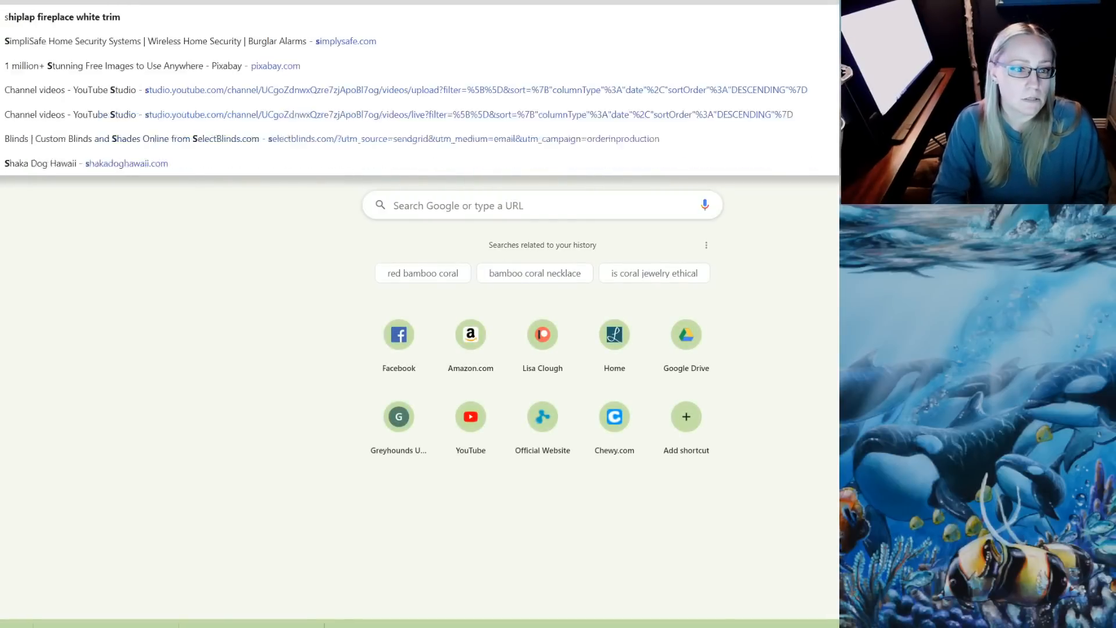
text(toryblocks)
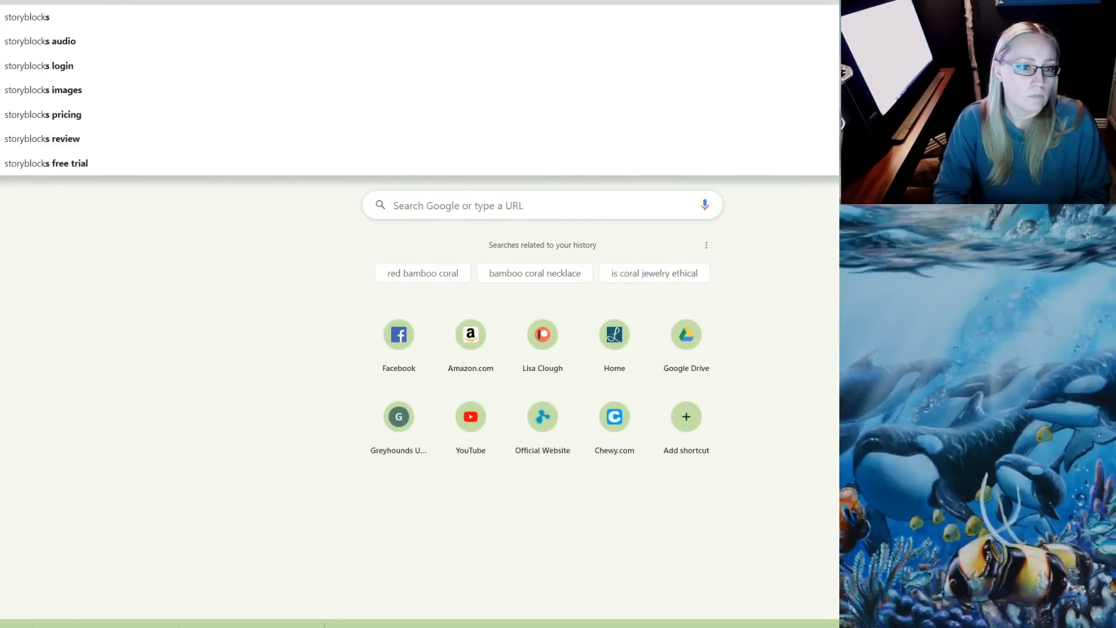
key(Return)
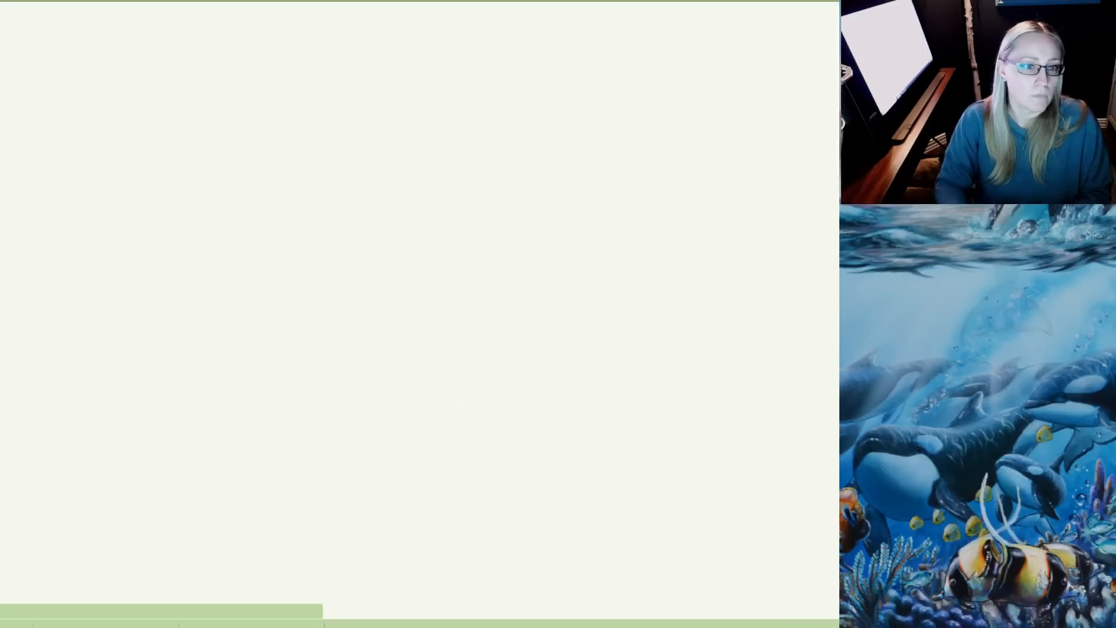
click(151, 137)
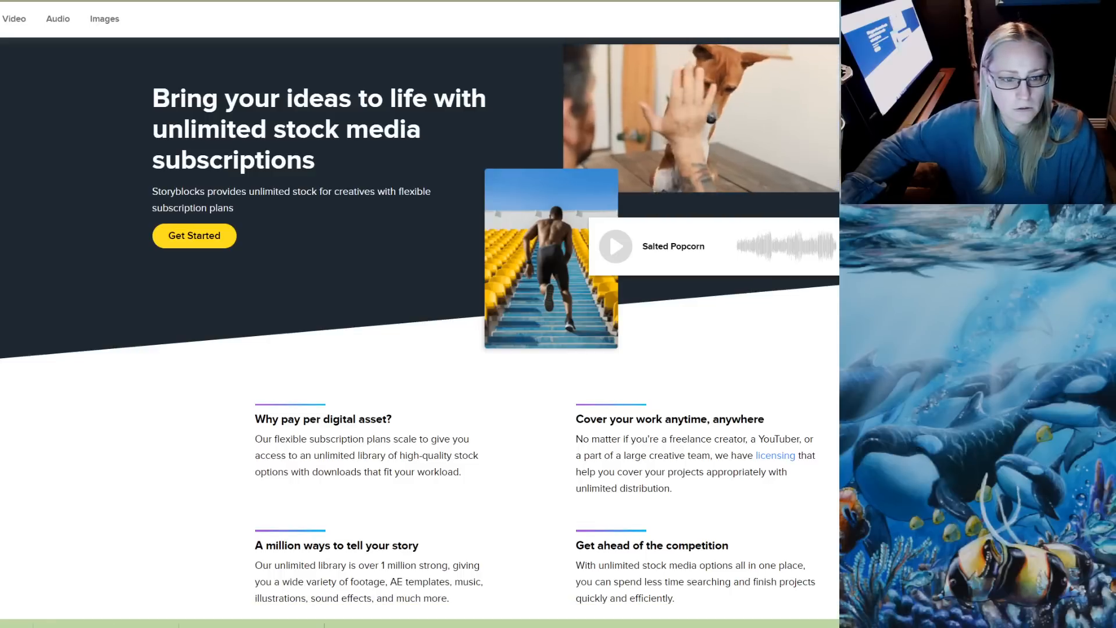
Reload the Storyblocks home page and log in to the account to reach its stock image library
scroll(418, 329, down, 4)
scroll(418, 329, up, 4)
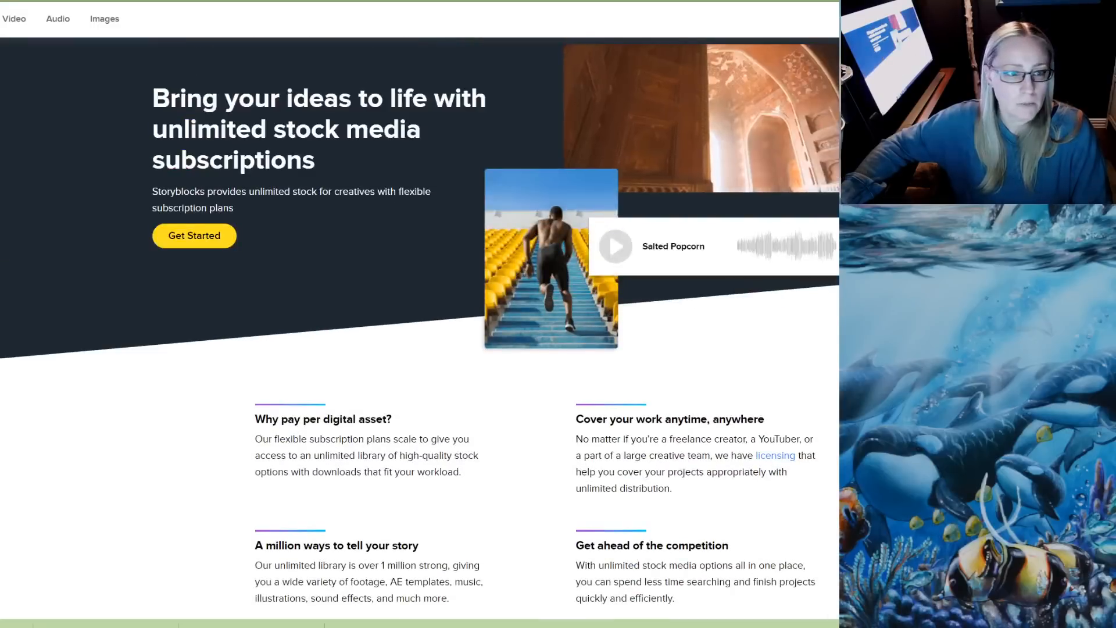
key(F5)
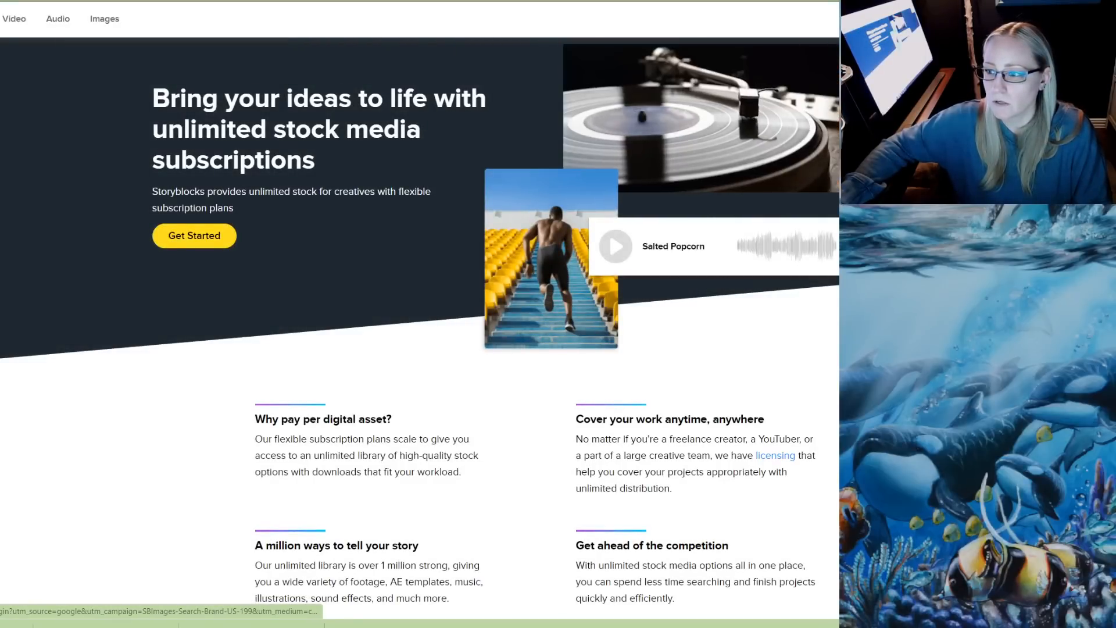
click(1075, 19)
click(542, 265)
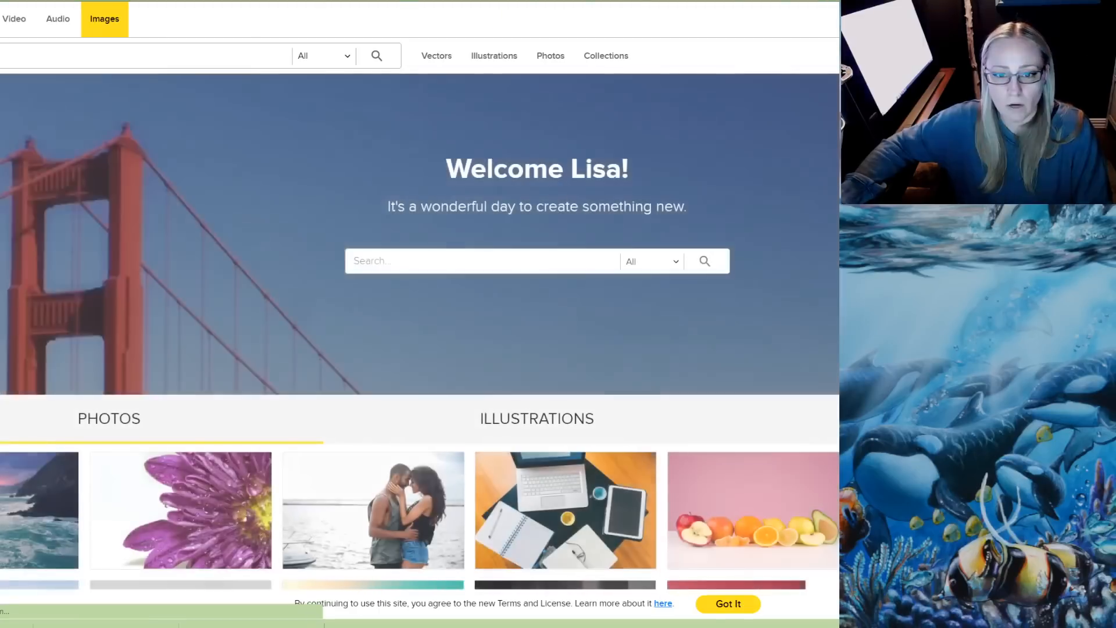
Look through the Storyblocks stock images for a striped background, loading more results
scroll(418, 349, down, 3)
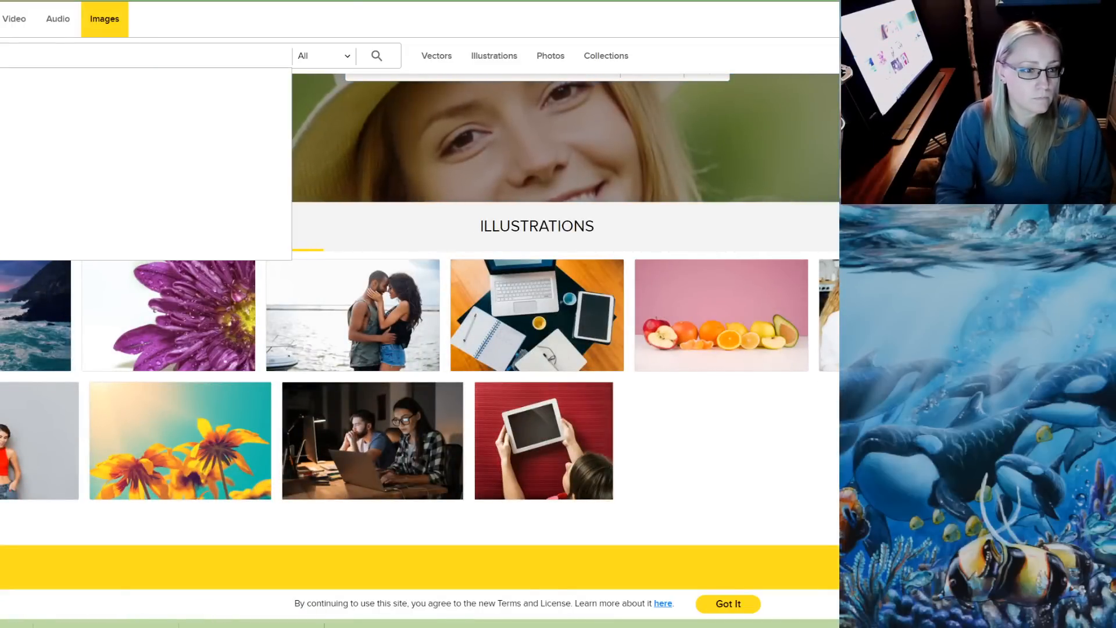
scroll(419, 349, up, 3)
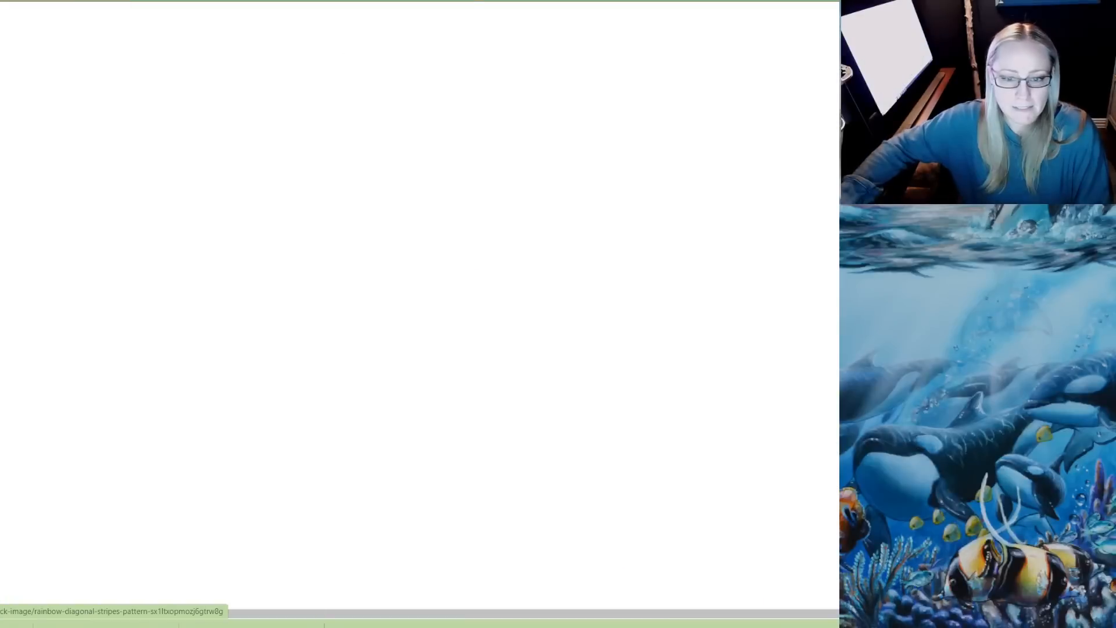
scroll(442, 349, down, 10)
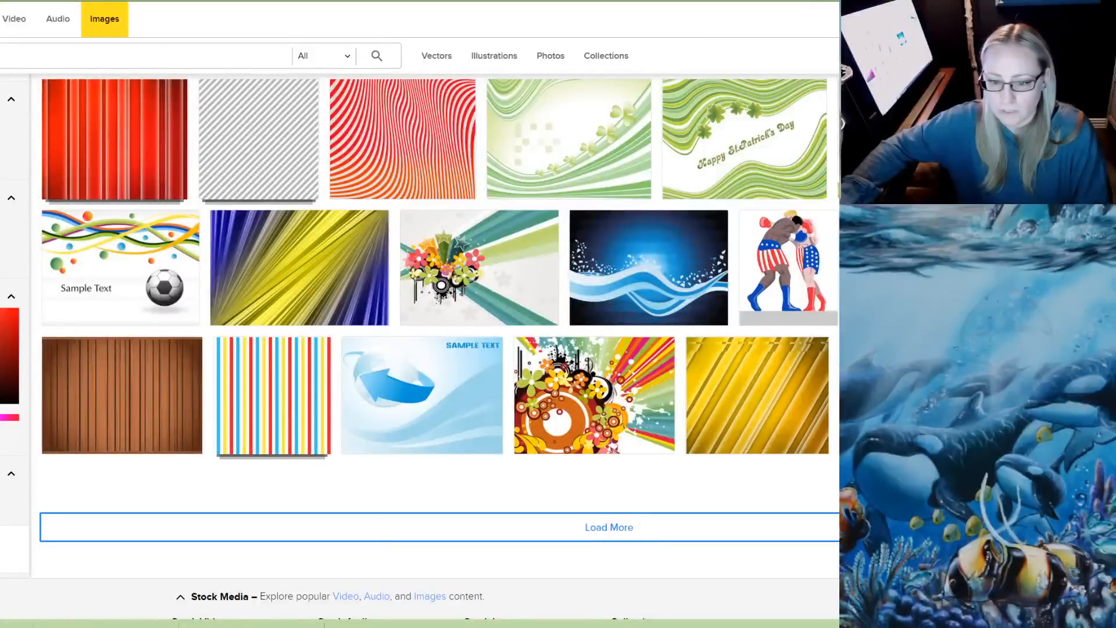
scroll(488, 349, down, 1)
scroll(559, 290, down, 10)
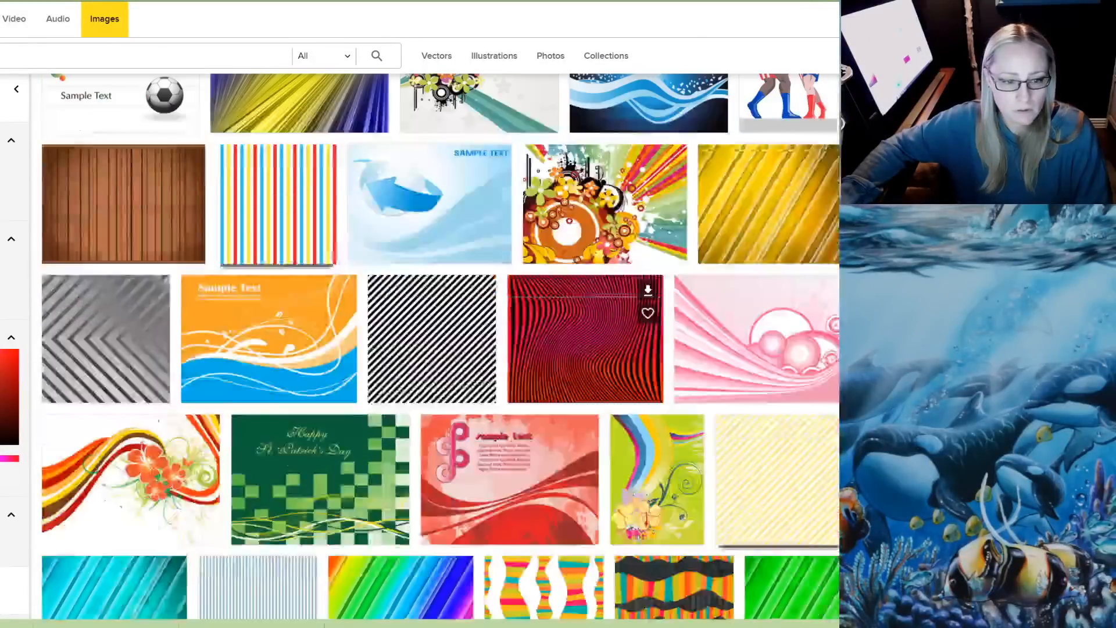
scroll(544, 247, down, 4)
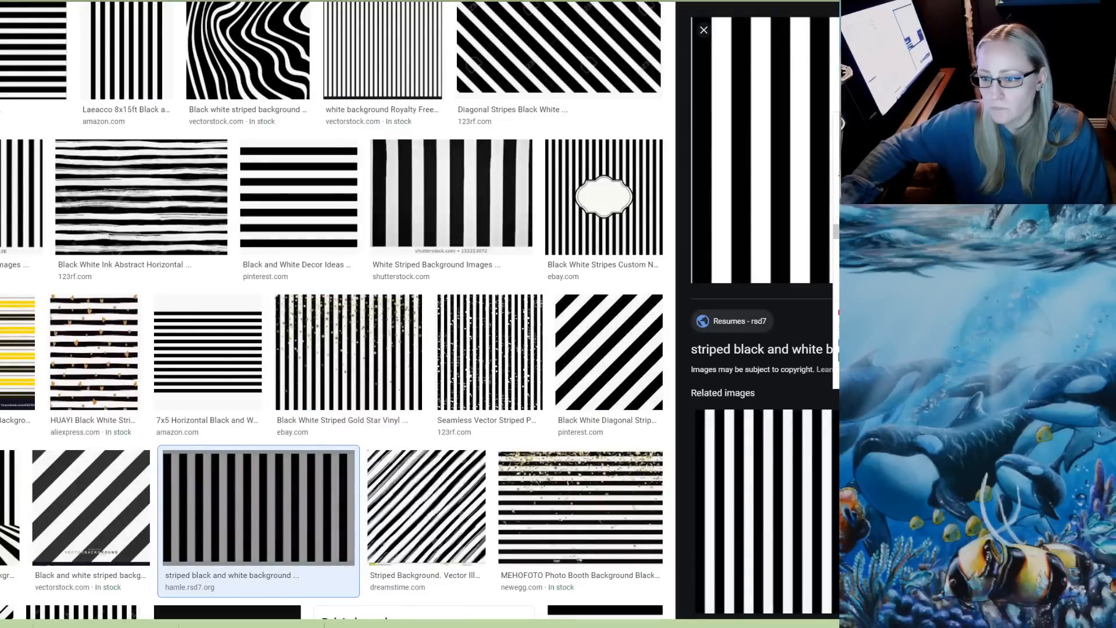
Return to the vertical black and white stripe image, open it full size, save it as a JPEG in the deer cp folder and close its tab
click(866, 231)
key(ctrl+Tab)
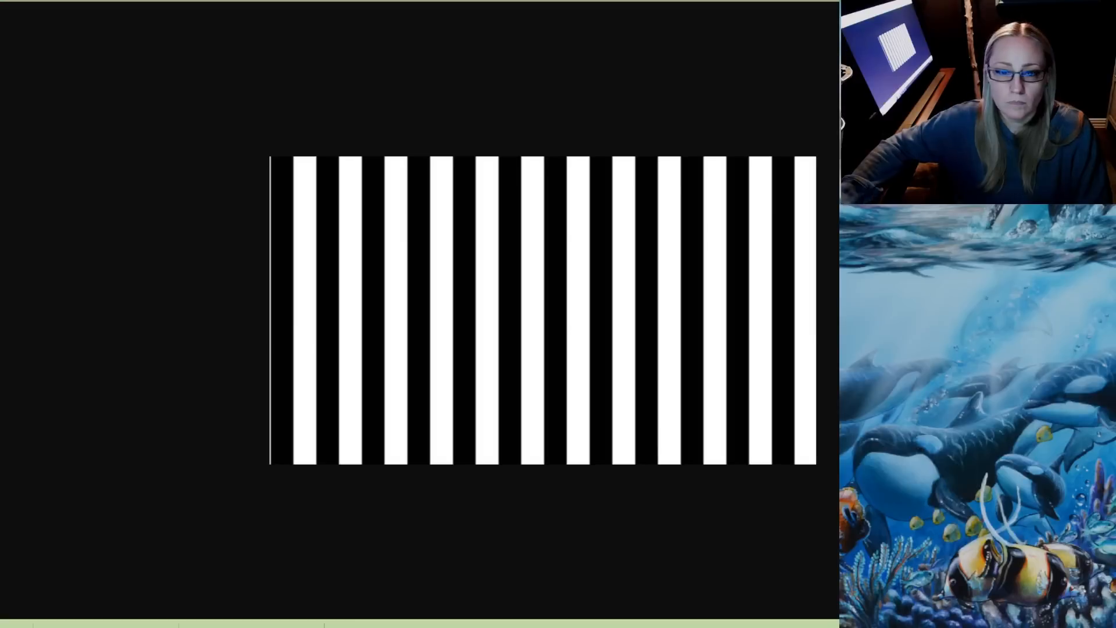
right_click(367, 178)
click(409, 203)
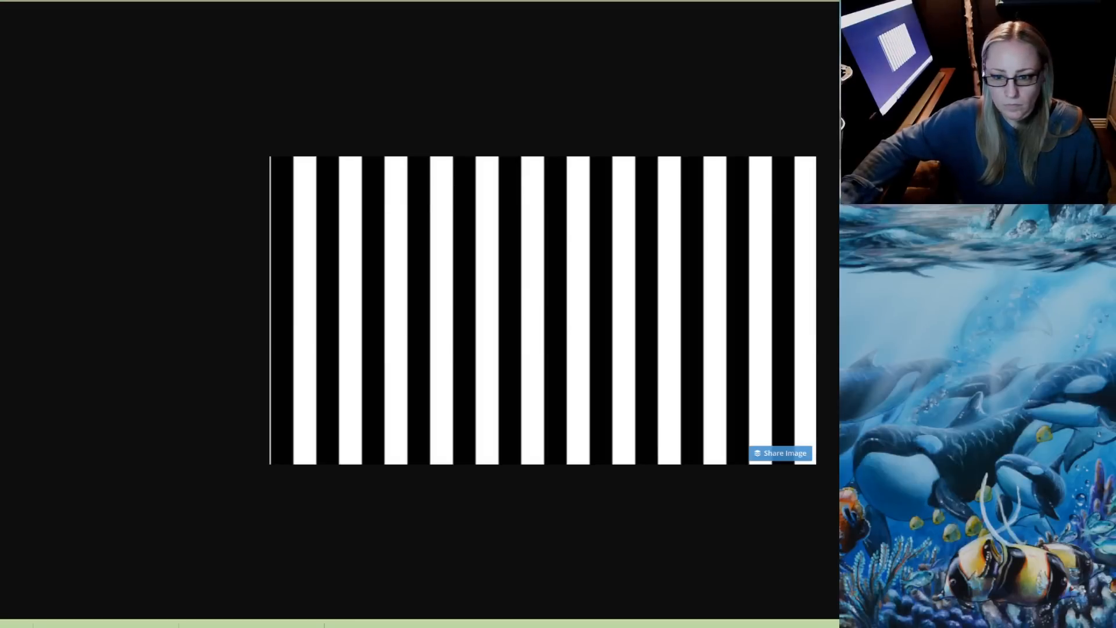
key(Return)
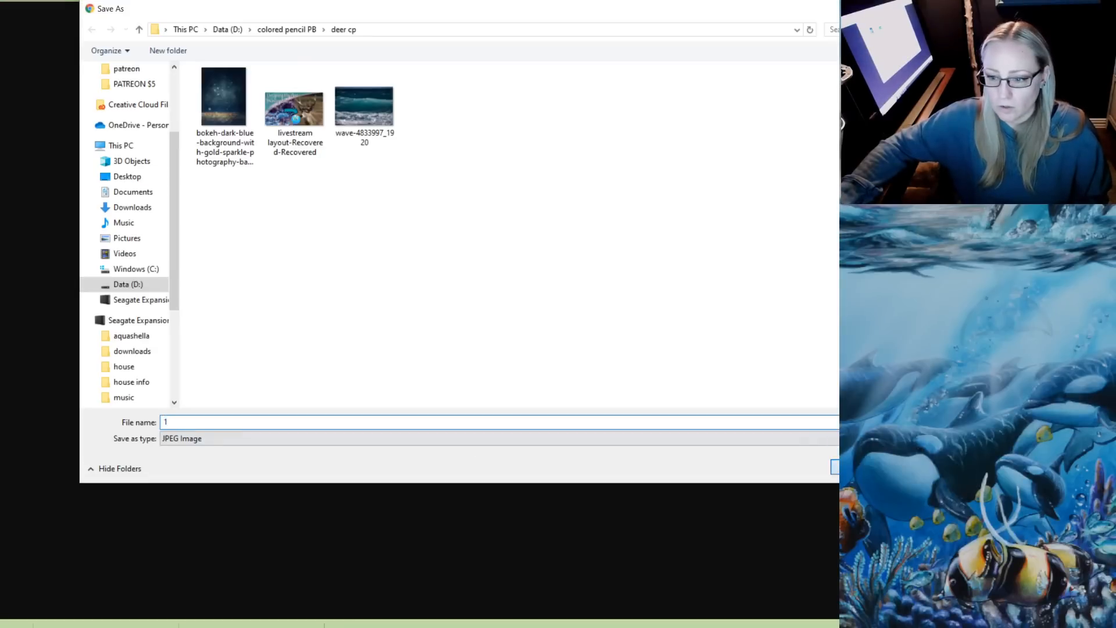
key(ctrl+w)
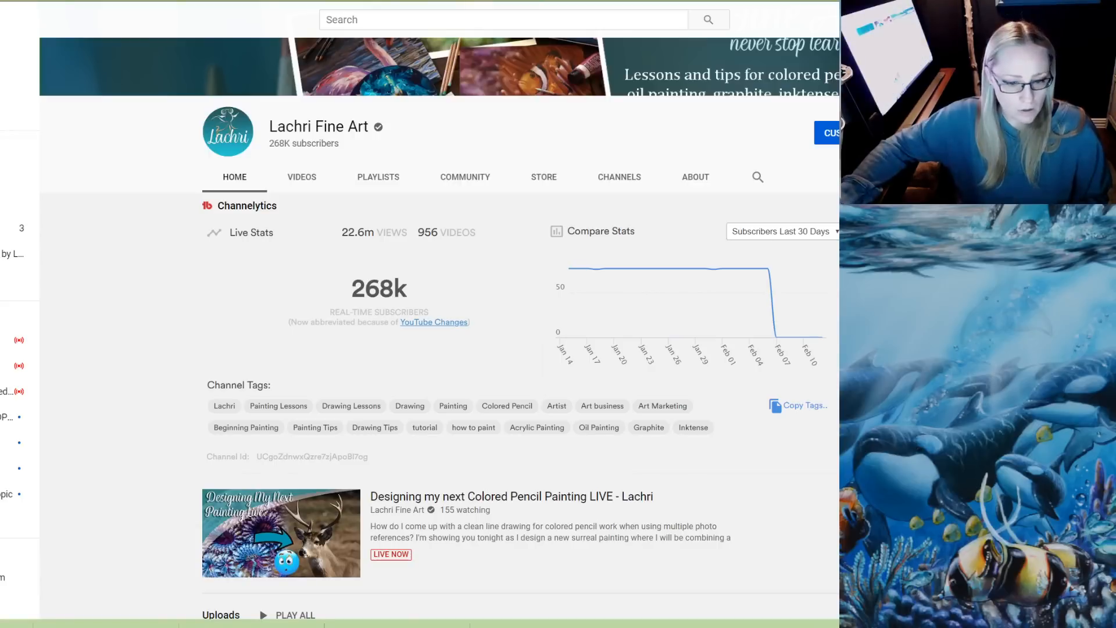
Check the live stream's dashboard in the browser and return to the deer layout in Photoshop
mouse_move(349, 624)
click(505, 602)
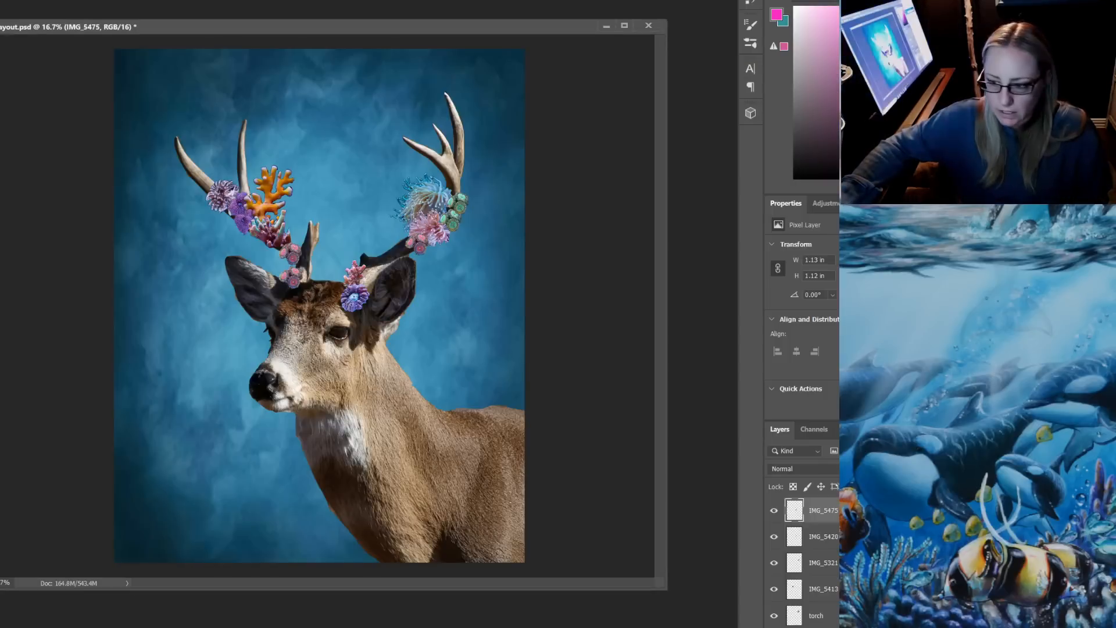
key(alt+Tab)
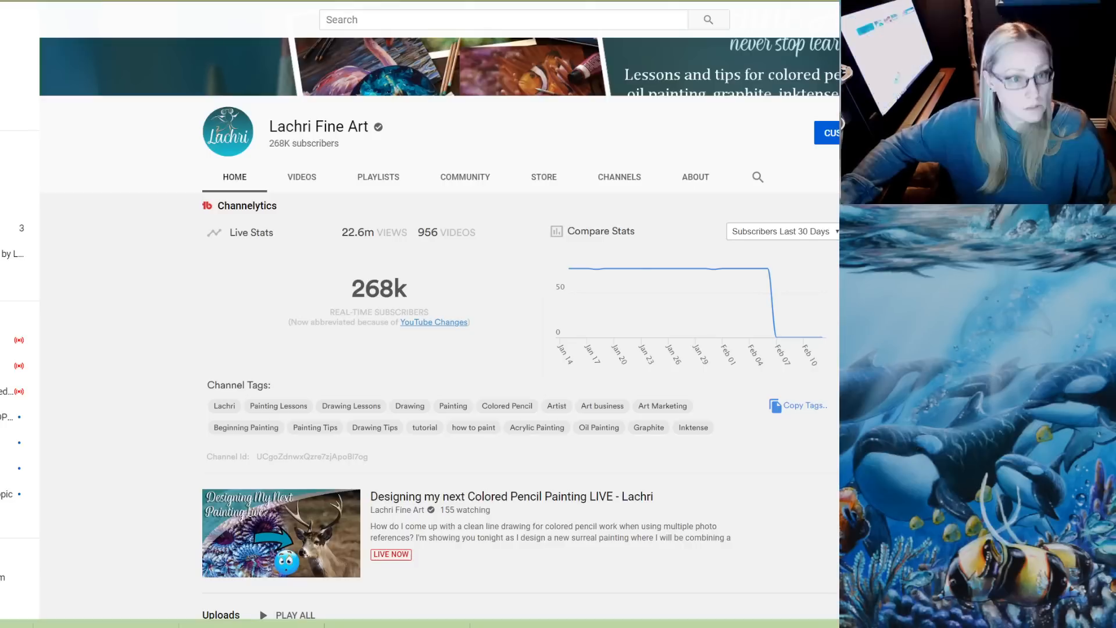
key(ctrl+Tab)
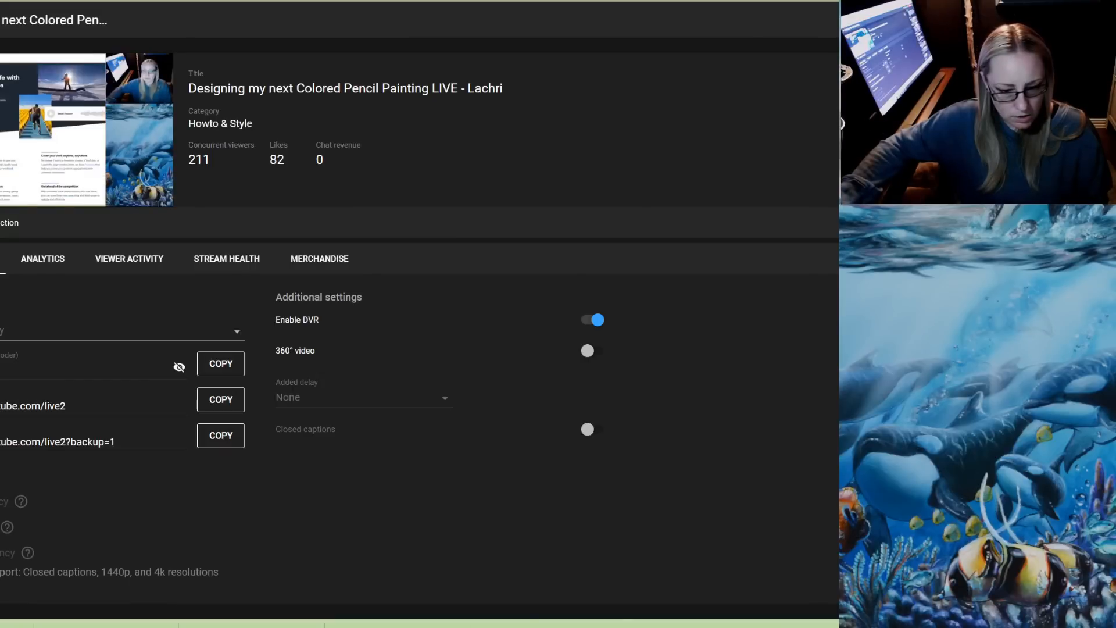
mouse_move(345, 627)
click(200, 599)
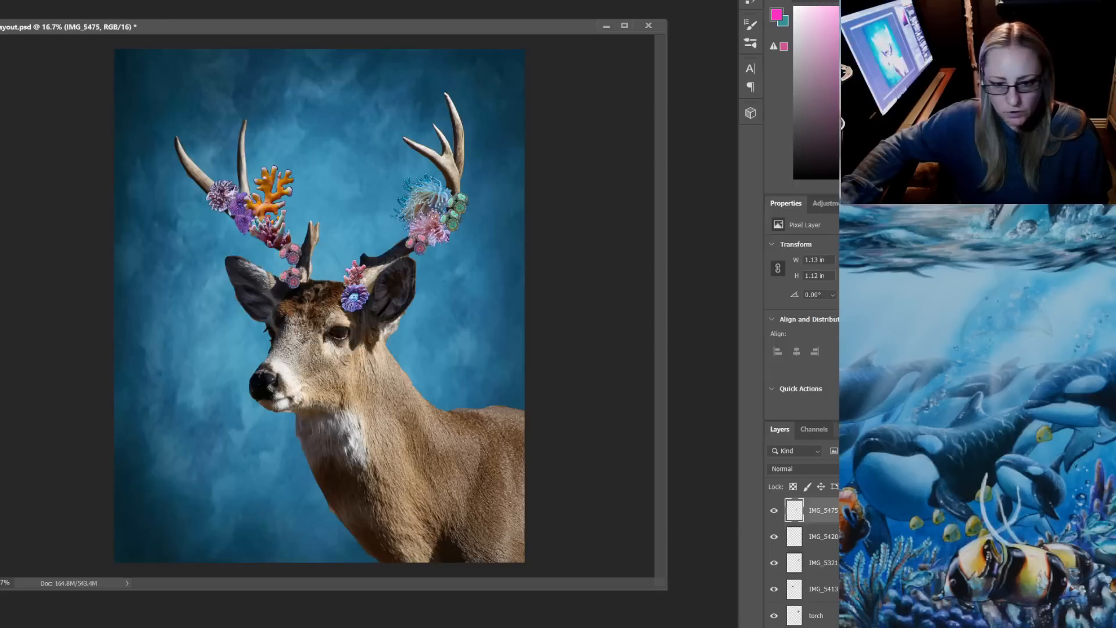
Open the deer cp folder inside colored pencil PB on the Data (D:) drive and place the striped image 1.jpg into the deer layout
key(alt+Tab)
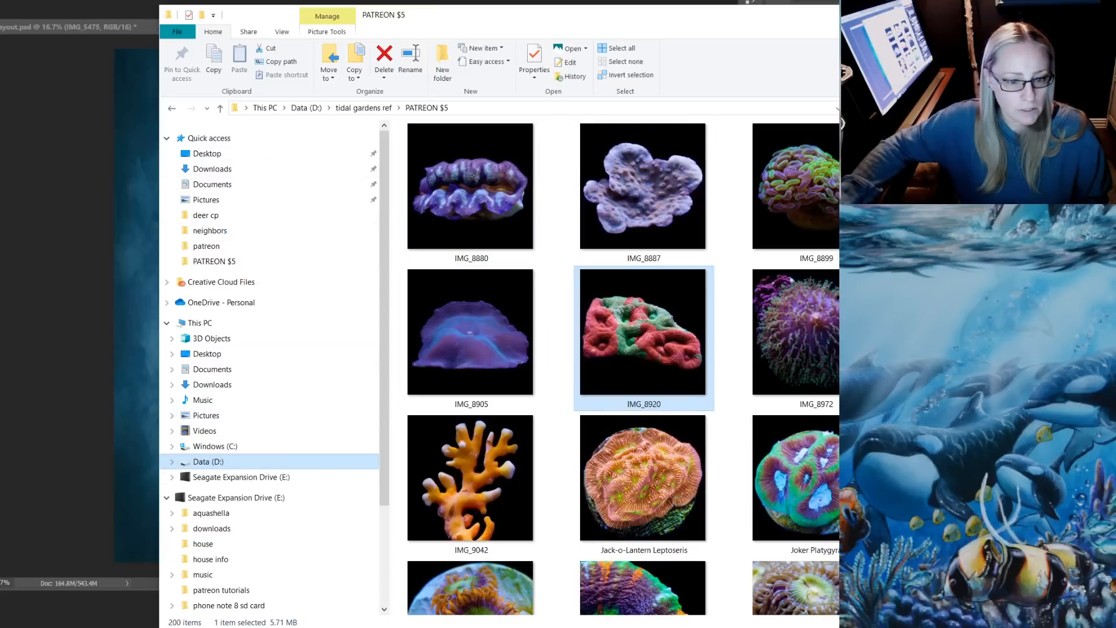
right_click(215, 461)
click(98, 255)
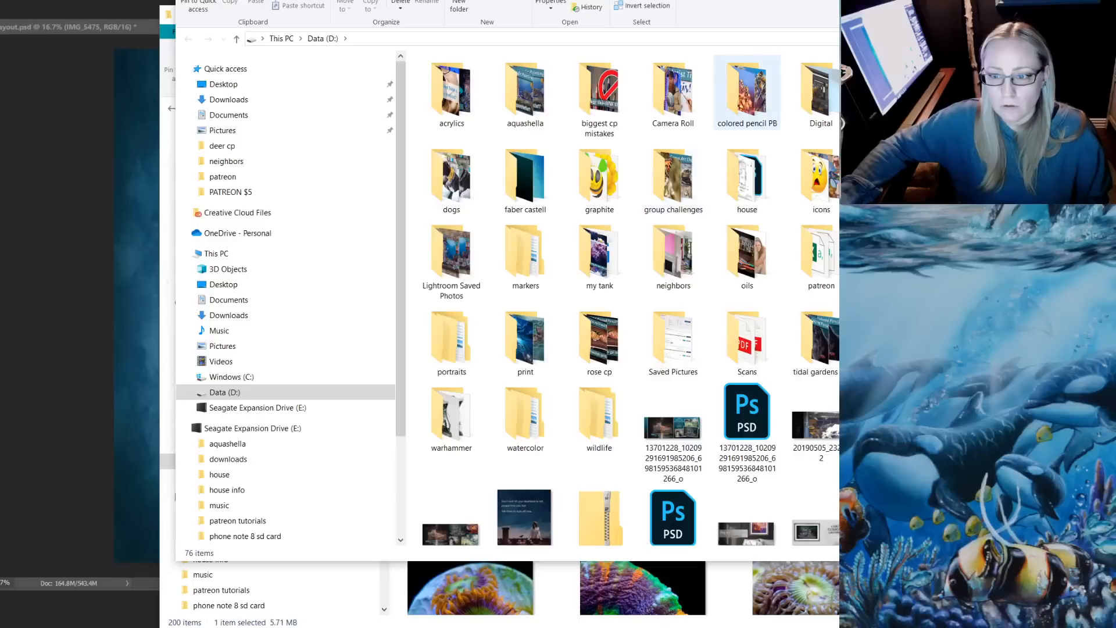
double_click(774, 91)
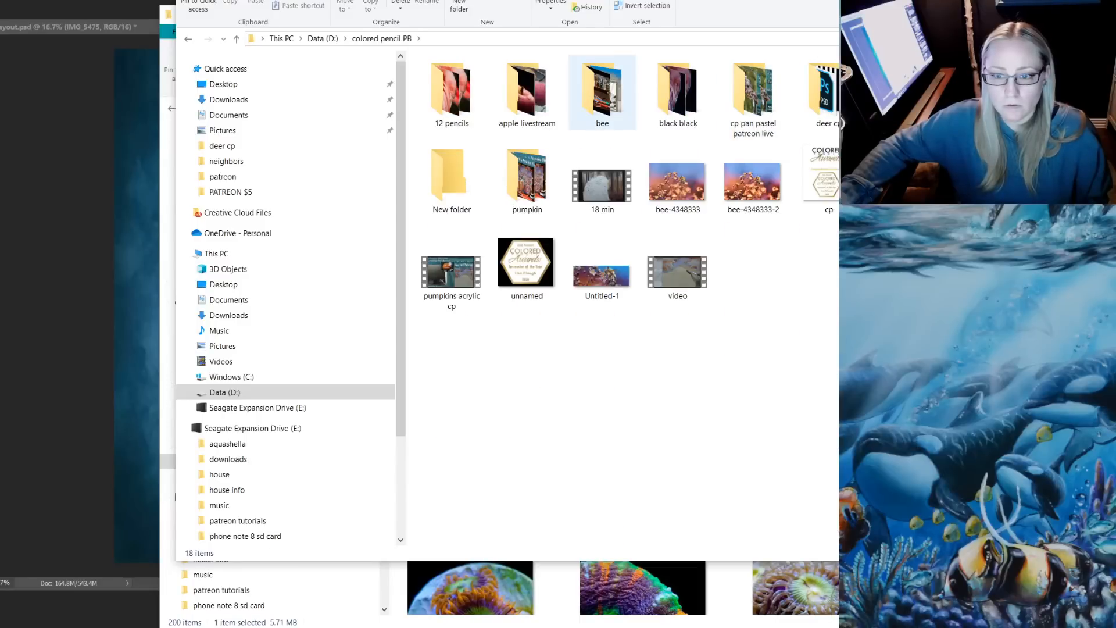
double_click(823, 93)
drag(526, 97, 0, 52)
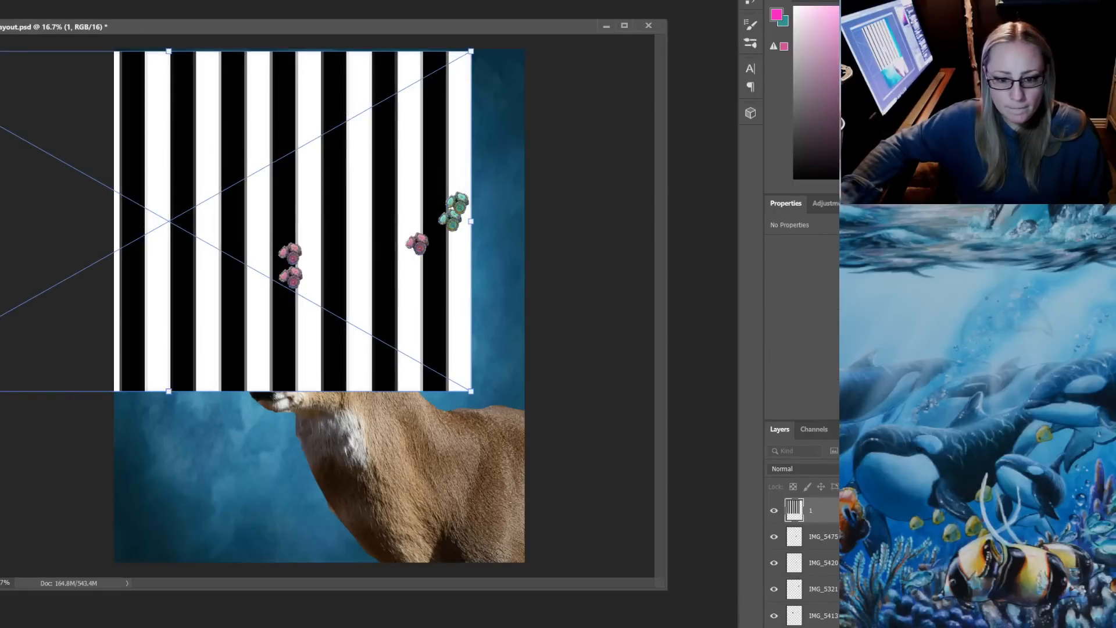
Scale the placed striped image to about 41.2 in wide and position it so the stripes cover the whole canvas
drag(471, 391, 755, 547)
drag(857, 608, 927, 627)
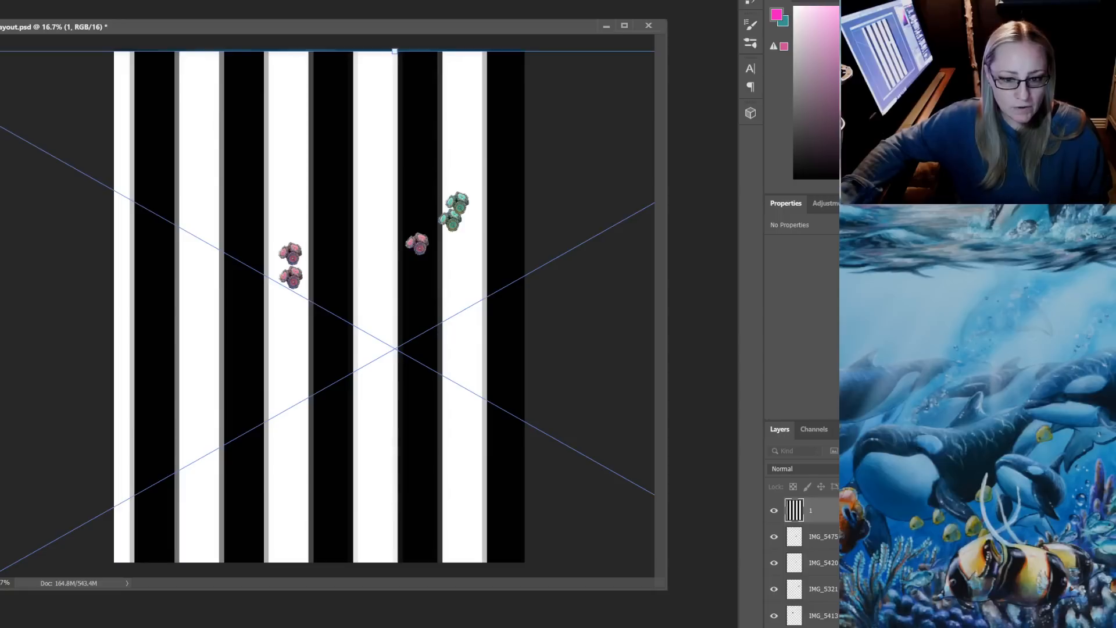
mouse_move(430, 464)
mouse_down()
mouse_move(407, 465)
mouse_move(446, 456)
mouse_up()
key(Return)
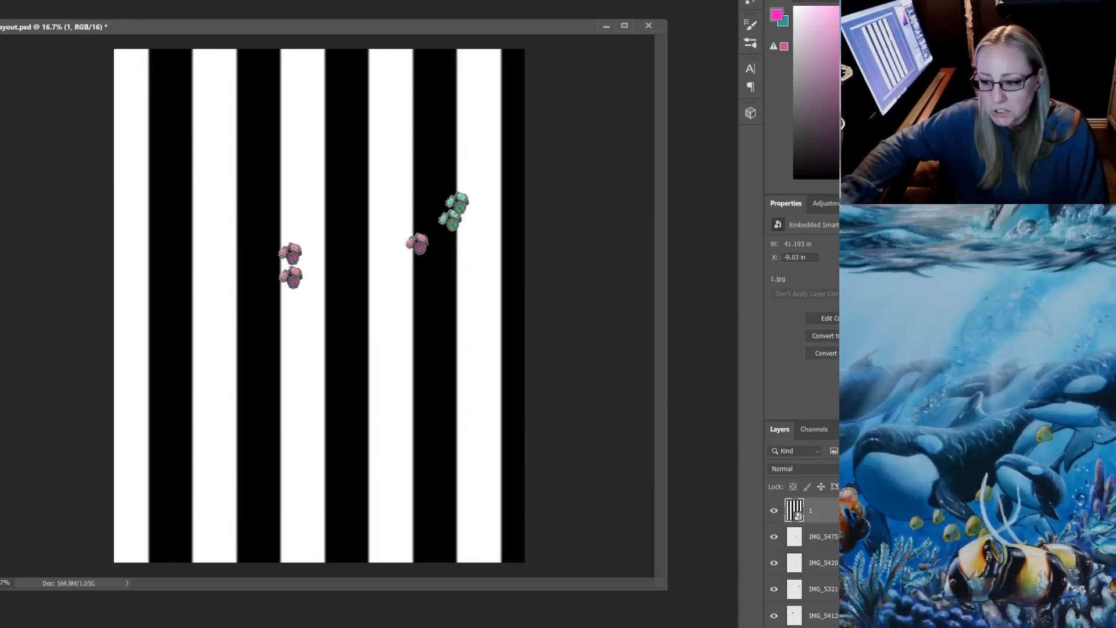
Move the striped layer beneath the deer and all corals, directly above the blue background layer, and hide it after comparing
key(ctrl+bracketleft)
key(ctrl+bracketleft)
key(ctrl+bracketleft)
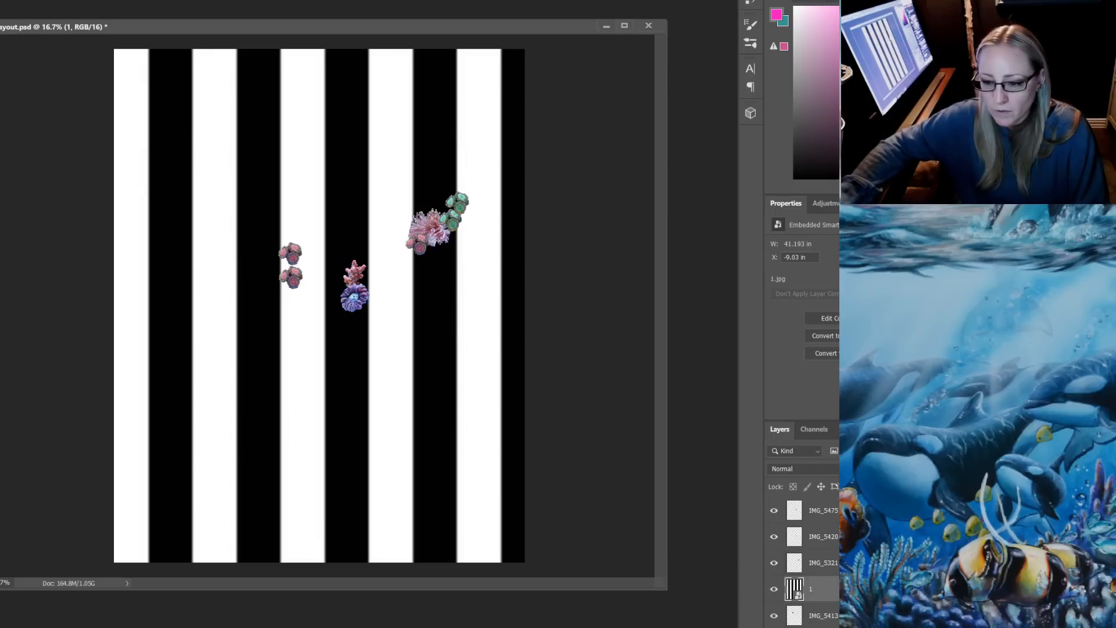
scroll(803, 558, down, 3)
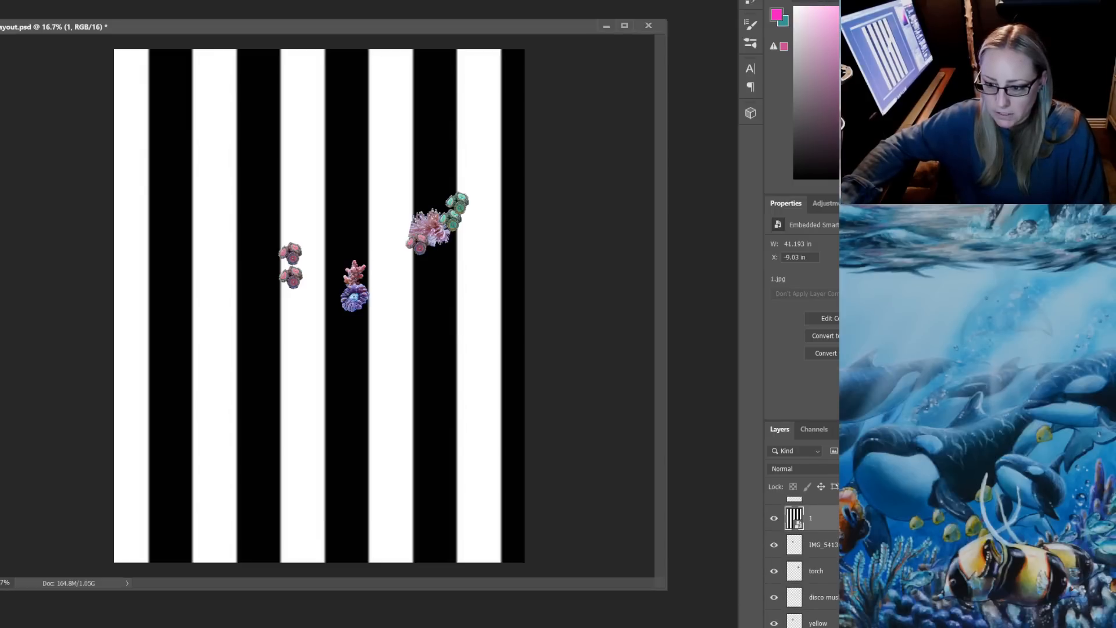
key(ctrl+bracketleft)
key(ctrl+bracketleft)
key(ctrl+bracketleft)
scroll(814, 569, down, 2)
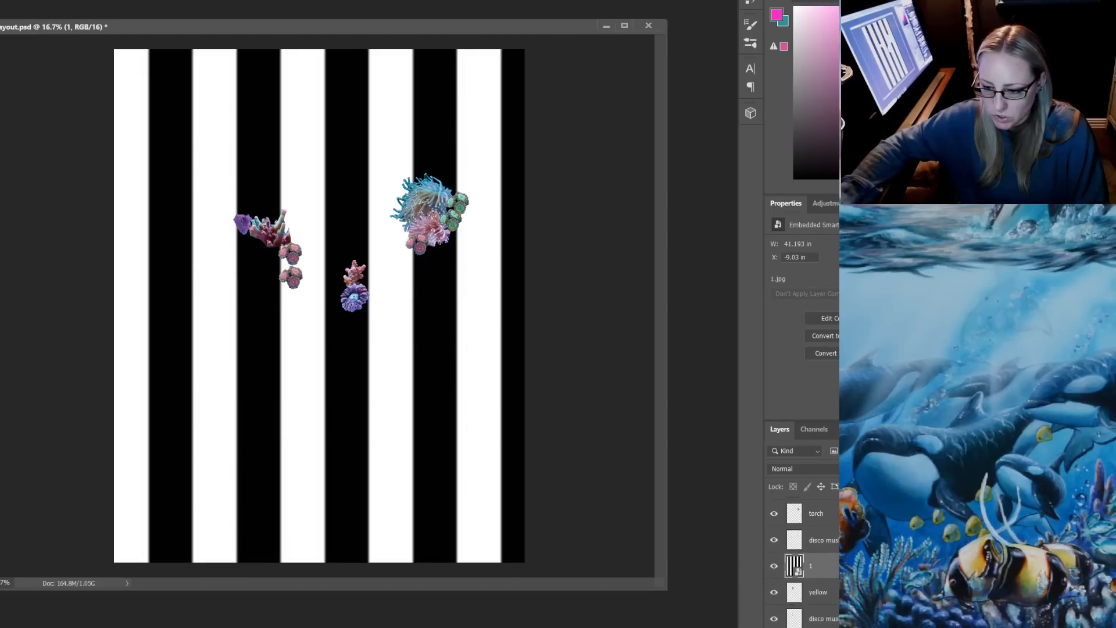
drag(814, 525, 813, 616)
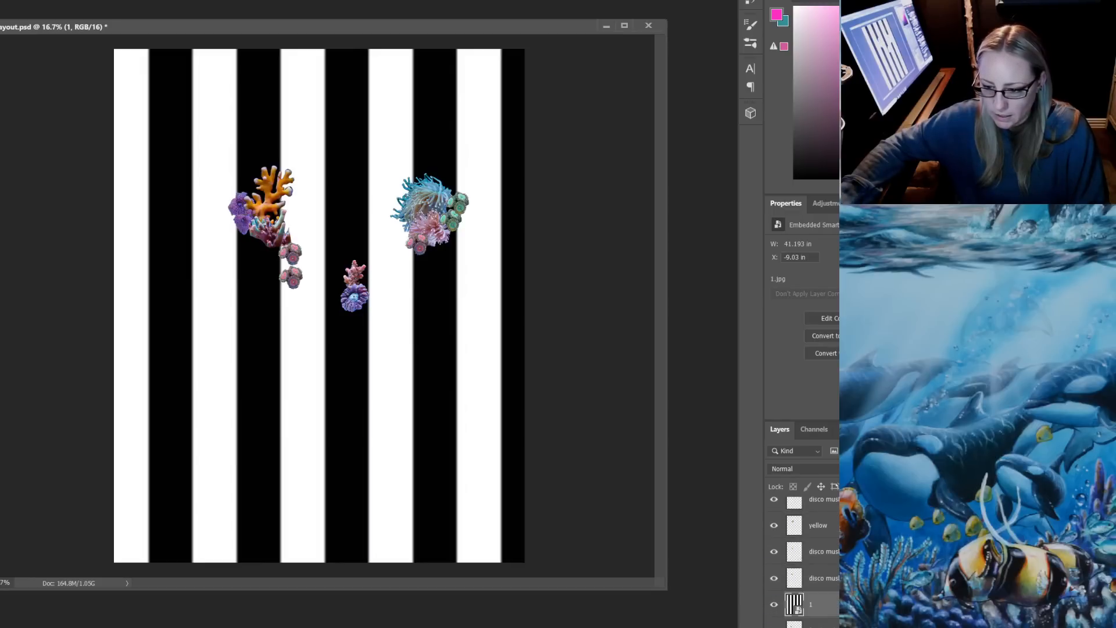
scroll(814, 581, down, 3)
drag(814, 511, 814, 577)
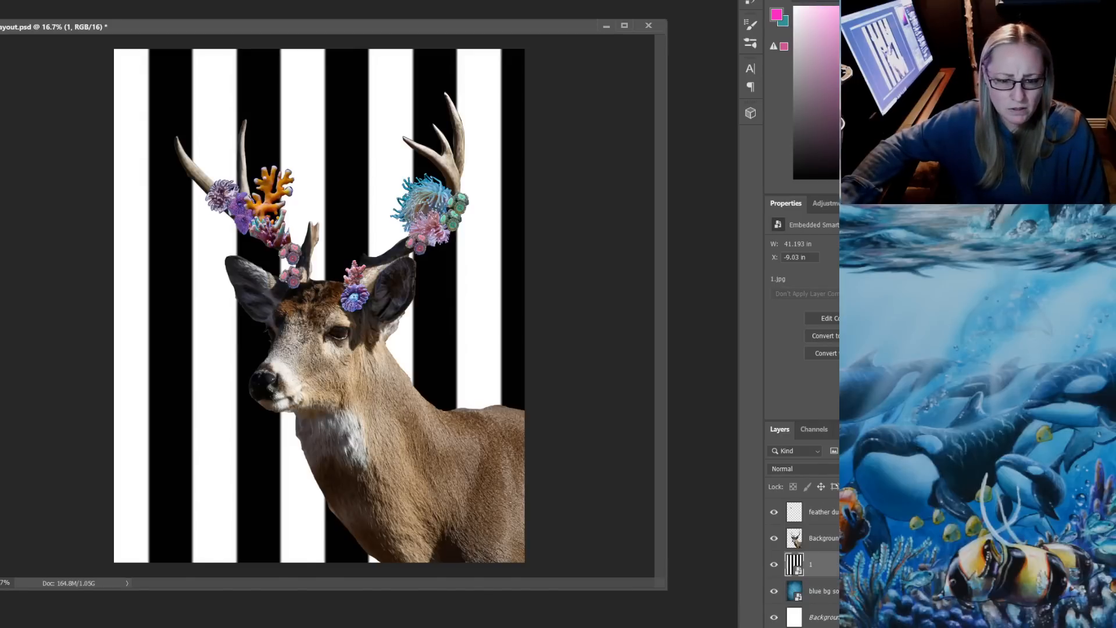
click(773, 565)
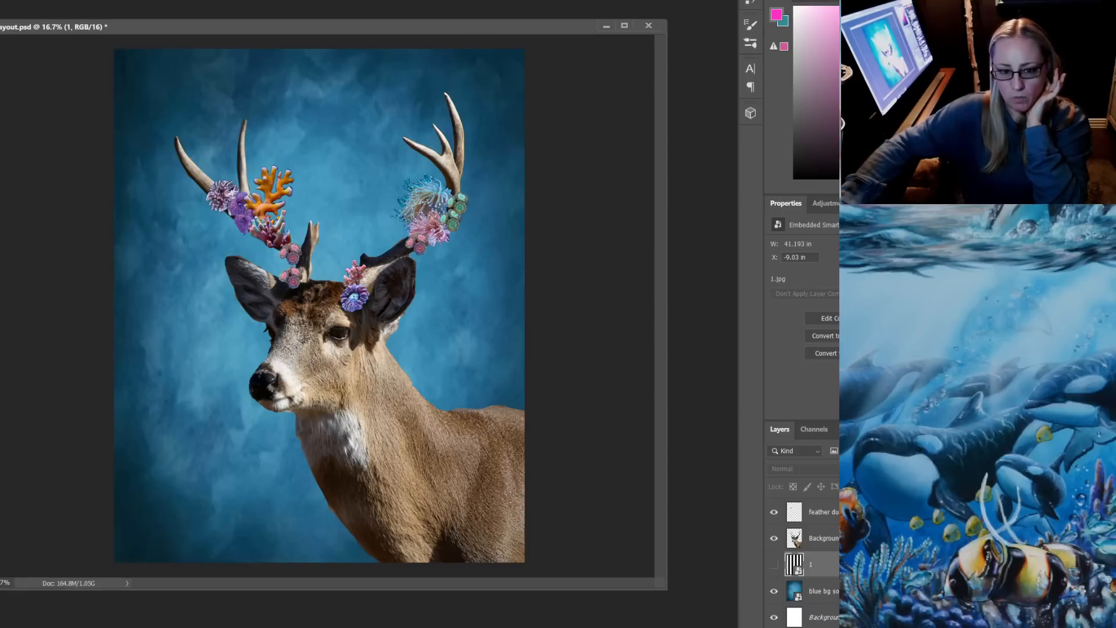
Enlarge the deer together with all its coral layers and shift them so the antlers stay within the canvas
scroll(802, 563, up, 8)
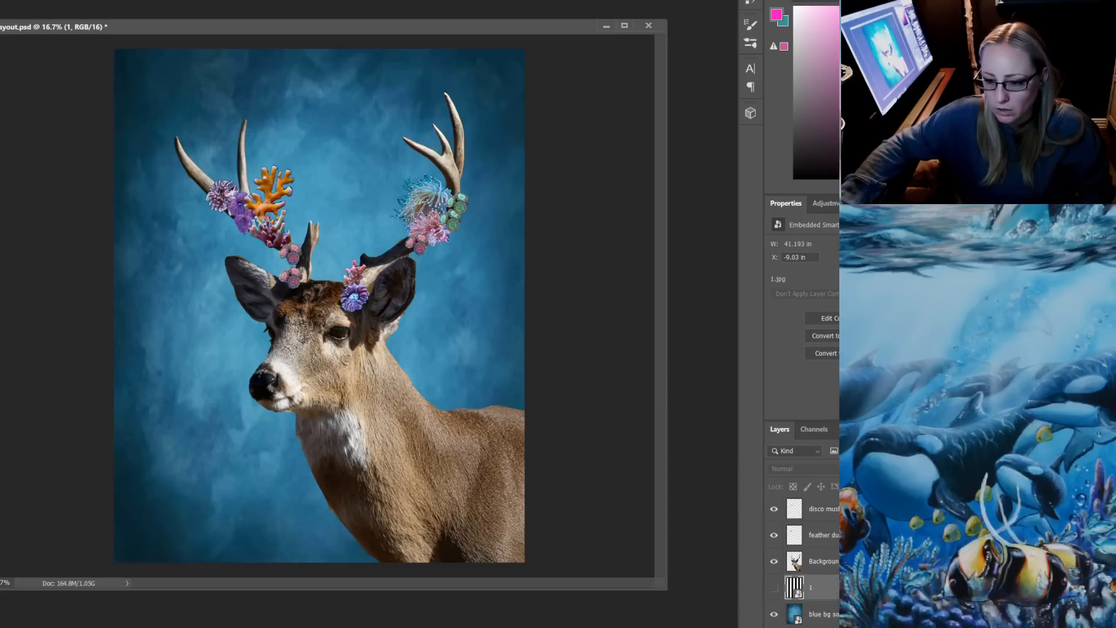
click(823, 509)
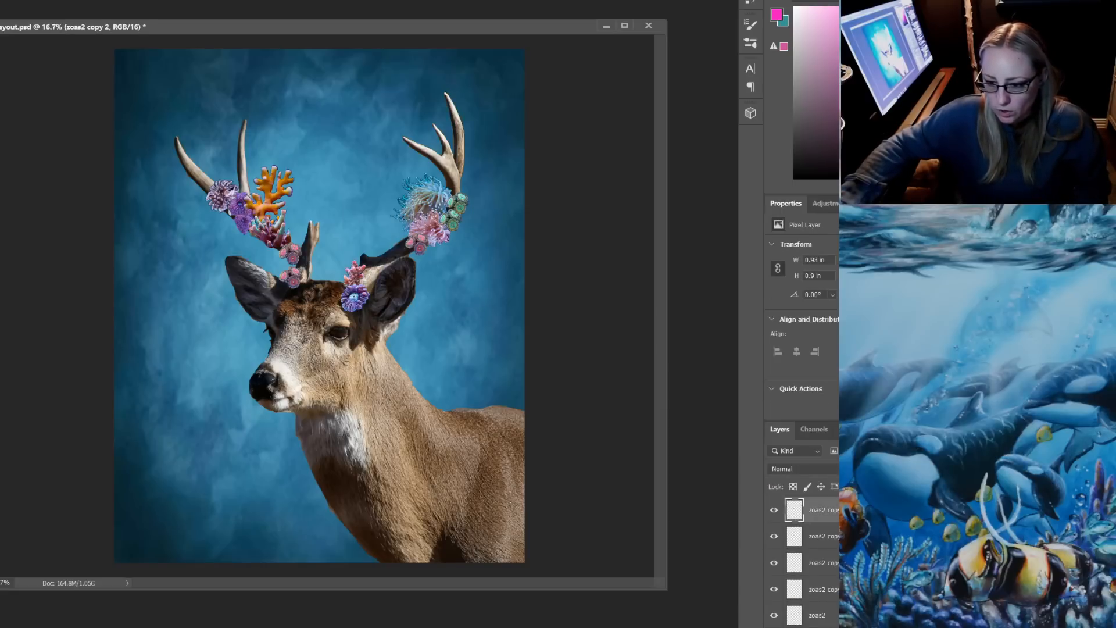
ctrl+click(823, 536)
ctrl+click(823, 563)
ctrl+click(823, 590)
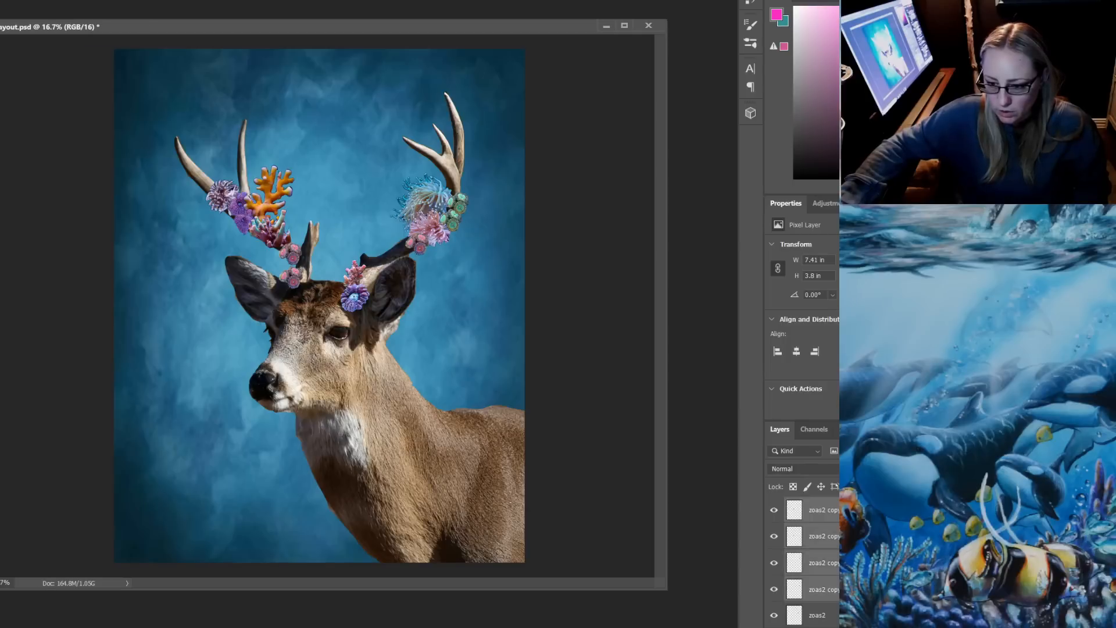
ctrl+click(818, 615)
scroll(808, 558, down, 4)
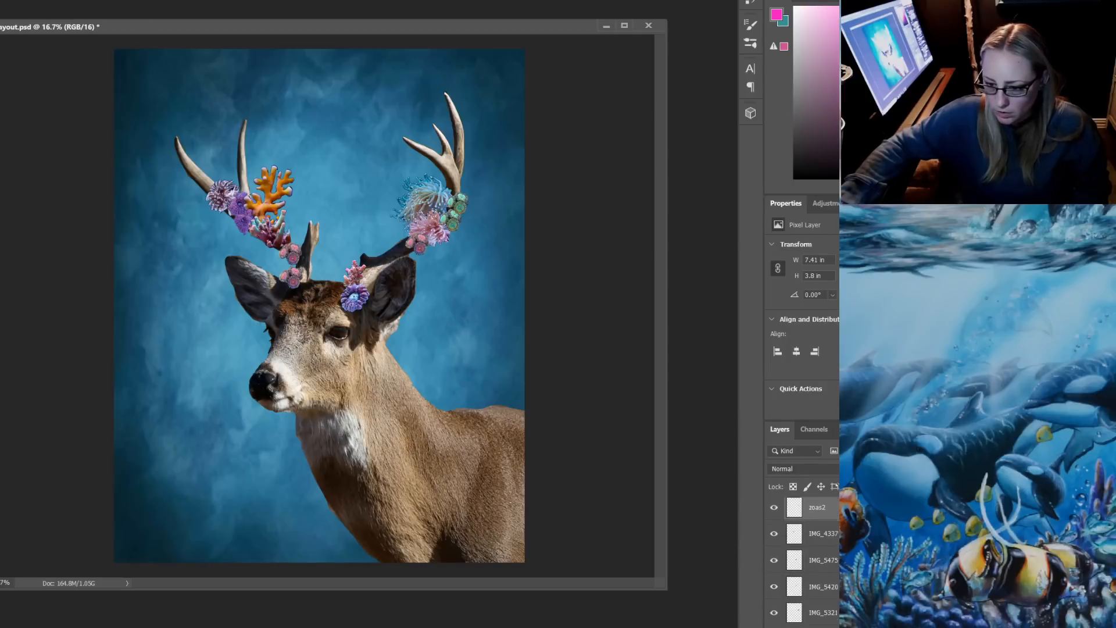
ctrl+click(823, 528)
ctrl+click(823, 555)
ctrl+click(823, 582)
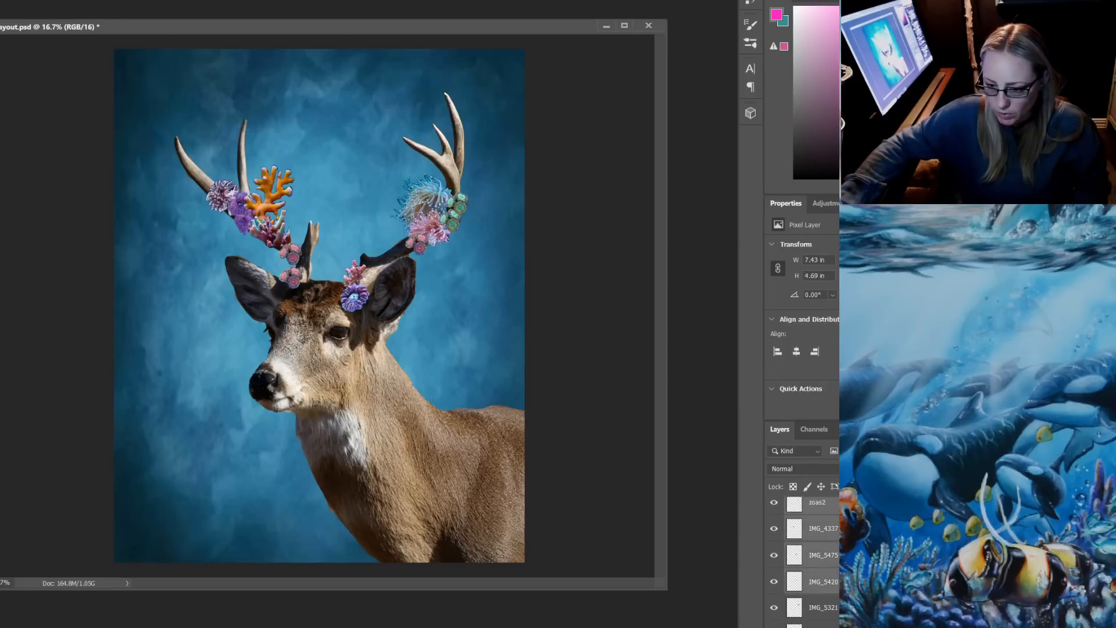
ctrl+click(823, 608)
scroll(808, 558, down, 4)
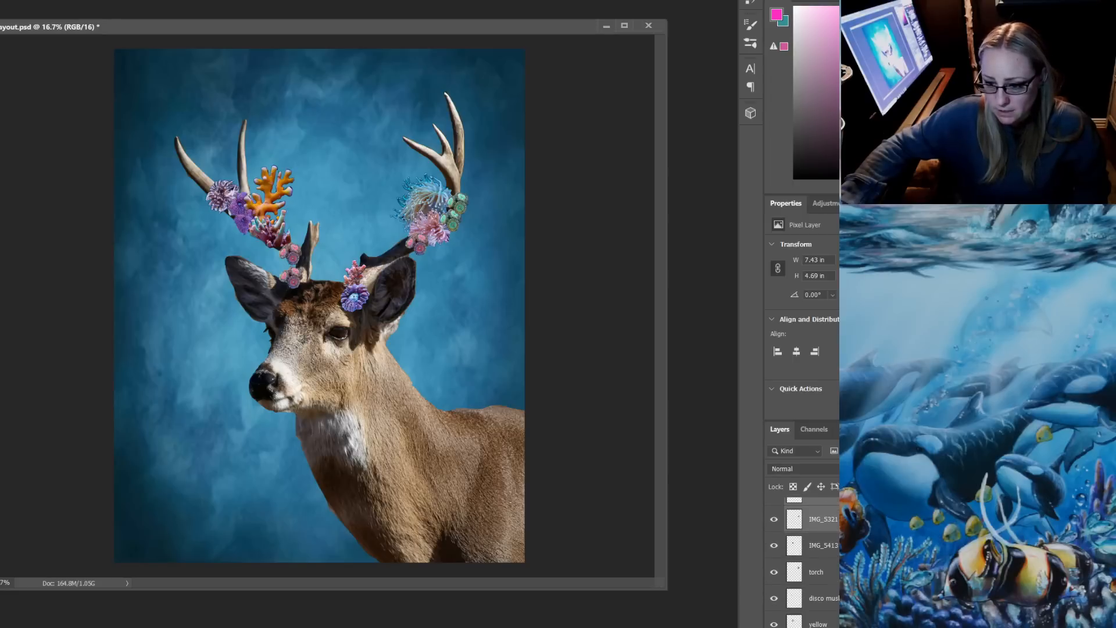
ctrl+click(823, 547)
ctrl+click(823, 546)
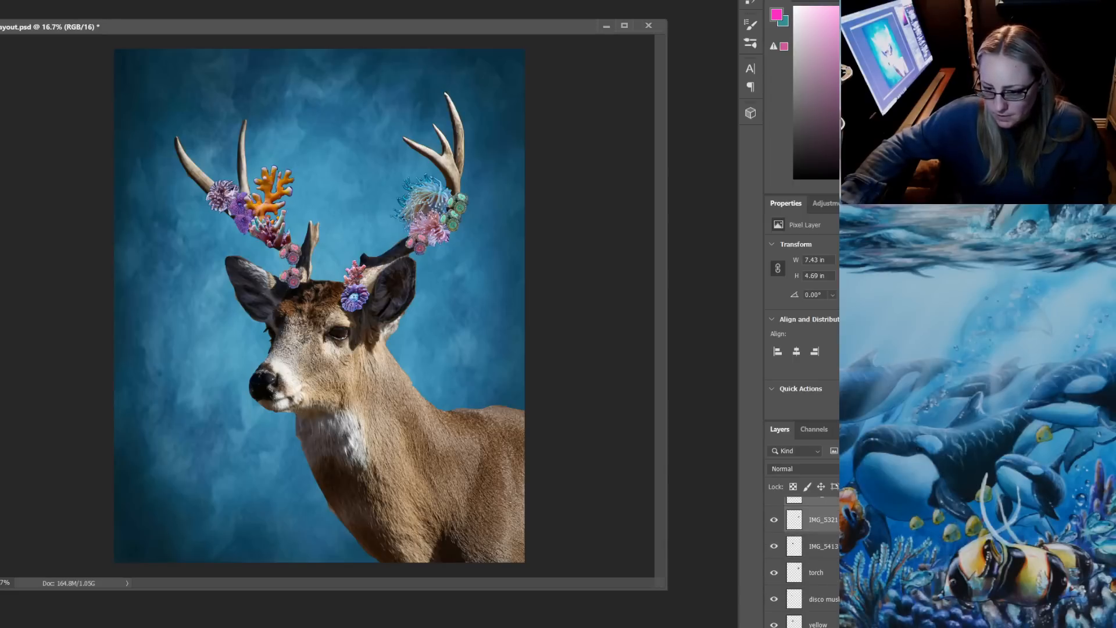
ctrl+click(823, 547)
ctrl+click(823, 572)
ctrl+click(823, 599)
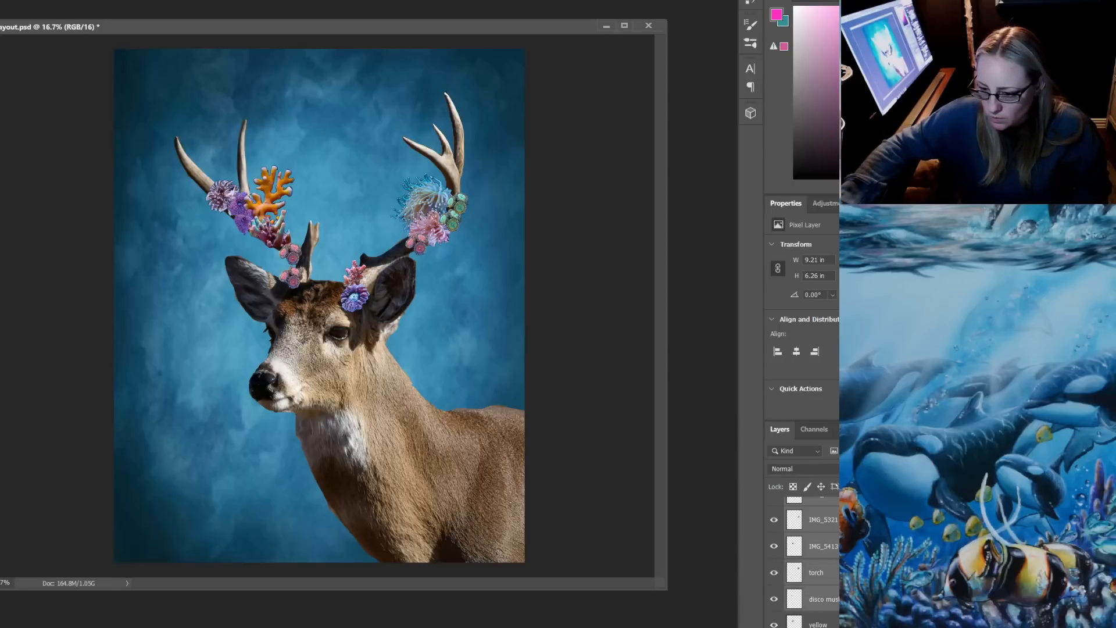
scroll(808, 558, down, 3)
ctrl+click(824, 546)
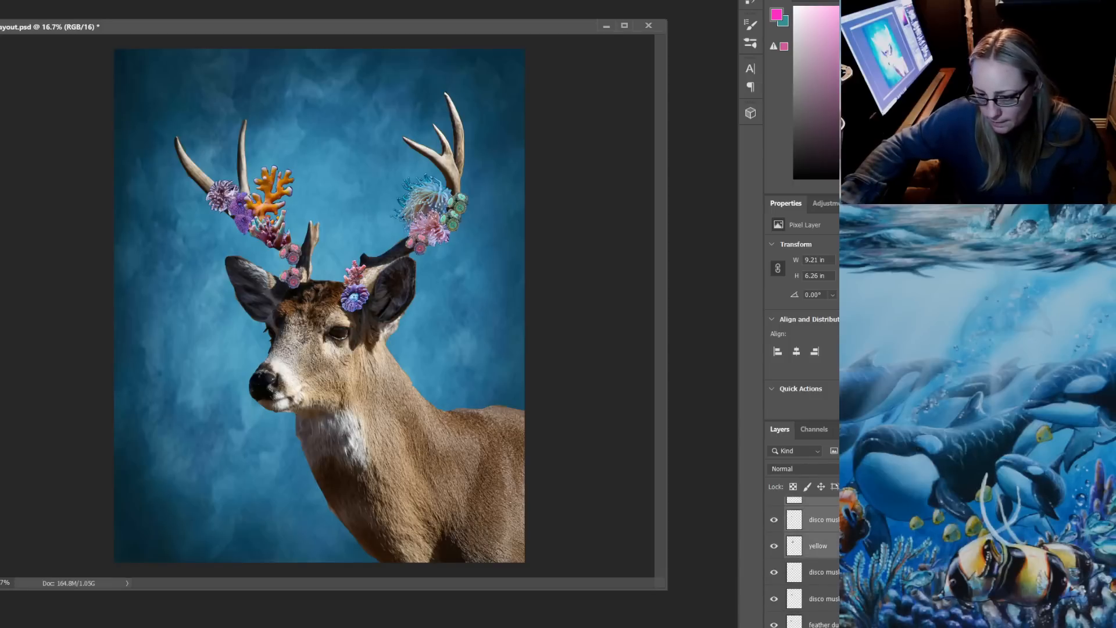
ctrl+click(823, 572)
ctrl+click(823, 599)
scroll(824, 599, down, 2)
scroll(808, 558, down, 1)
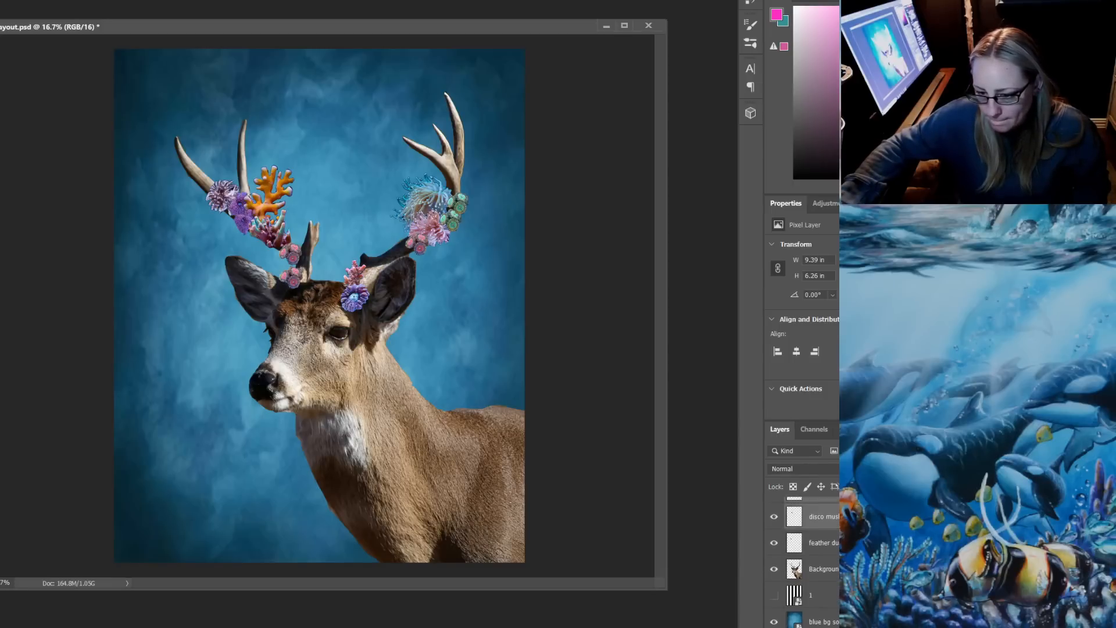
ctrl+click(823, 542)
ctrl+click(824, 569)
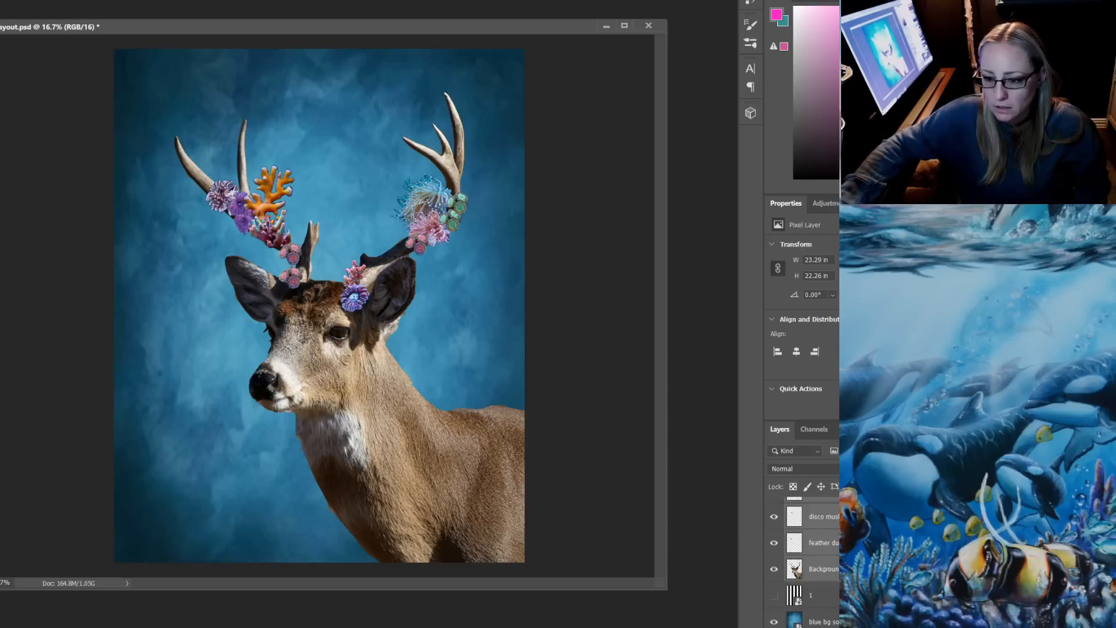
key(ctrl+t)
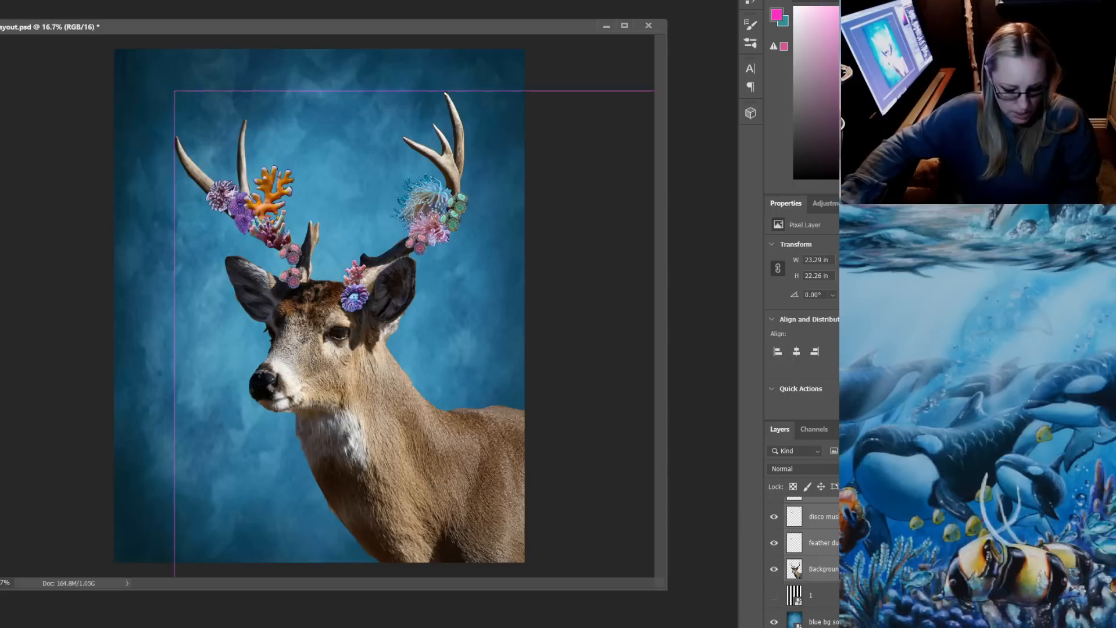
drag(174, 91, 113, 32)
drag(311, 260, 349, 313)
key(Return)
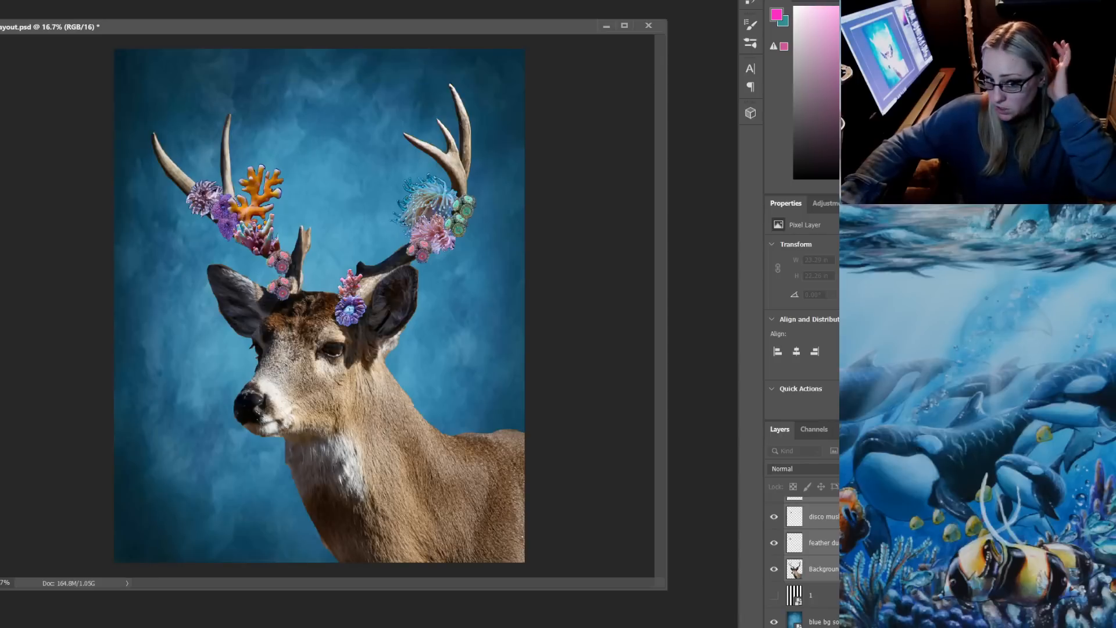
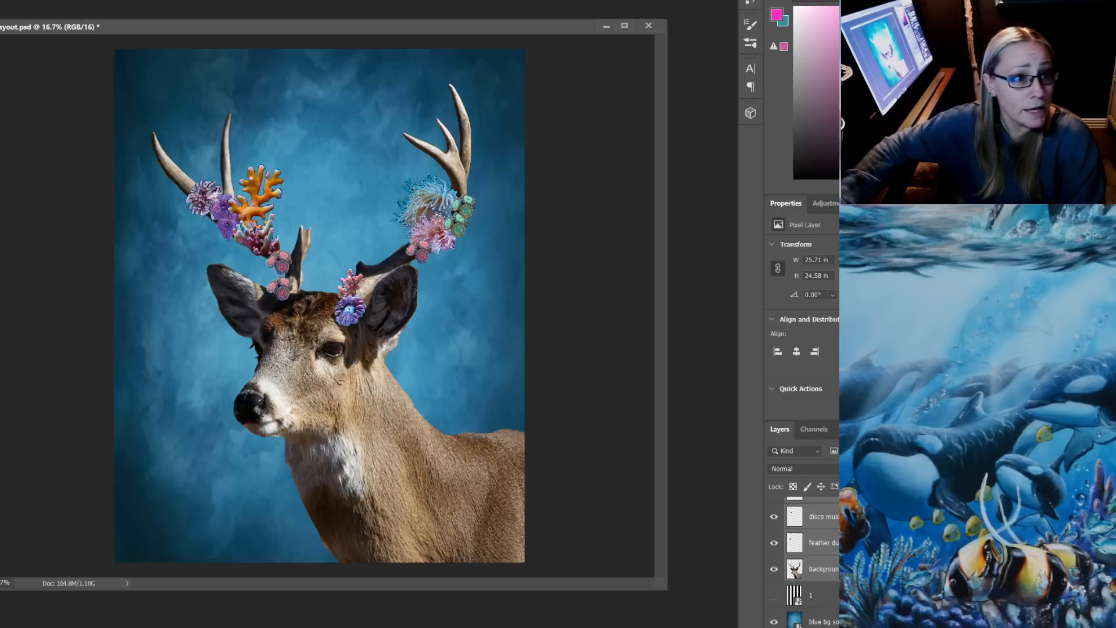
Save the layout and rasterize the hidden striped layer
key(alt+f)
key(Return)
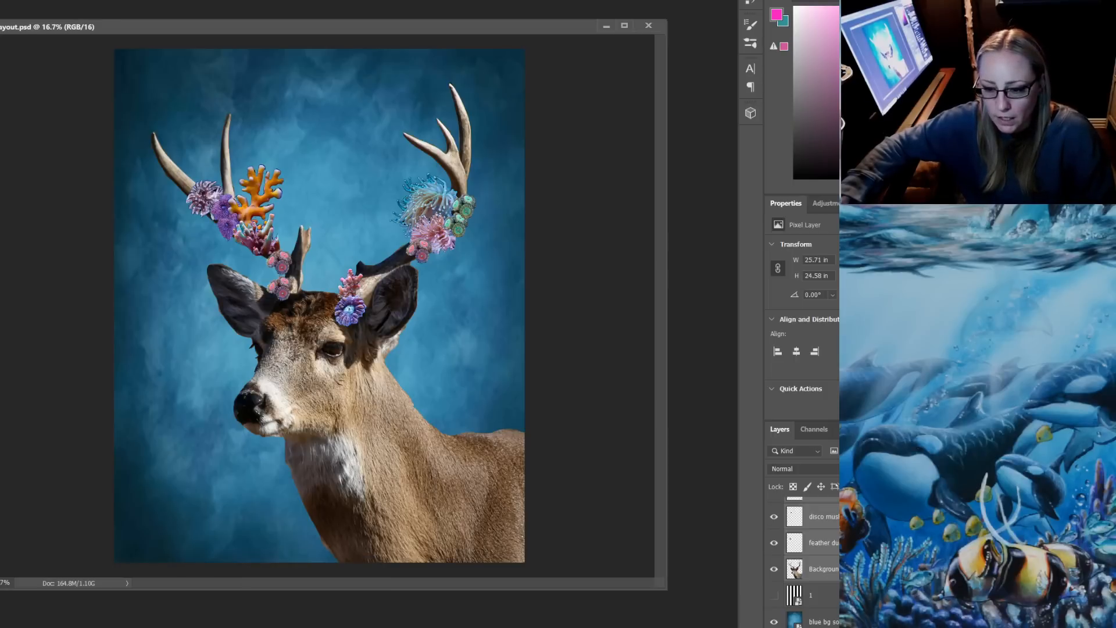
right_click(830, 596)
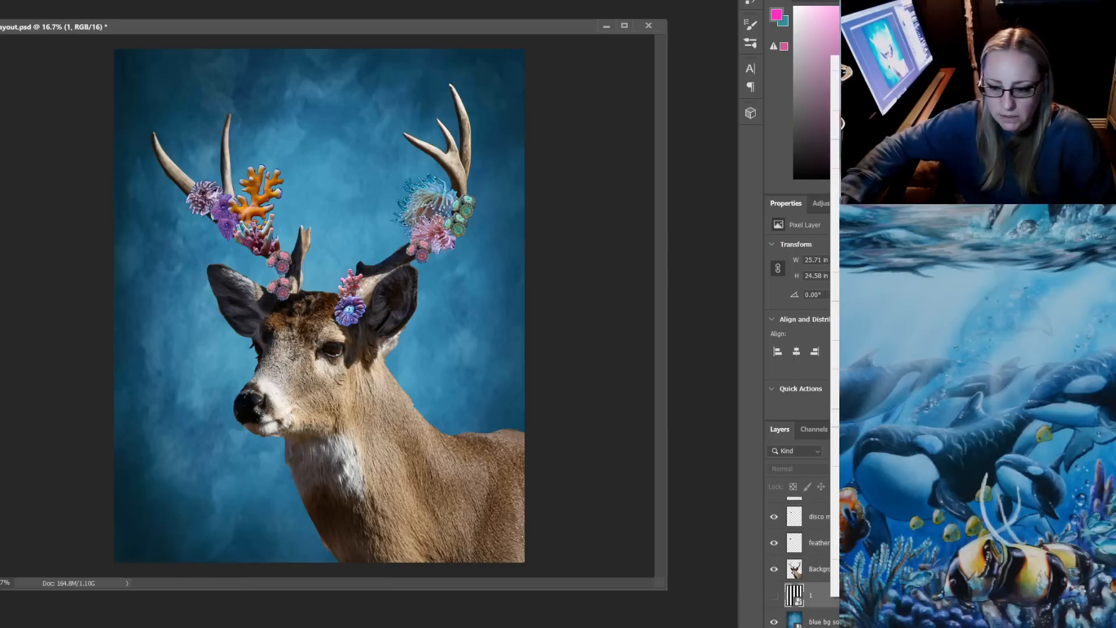
click(861, 281)
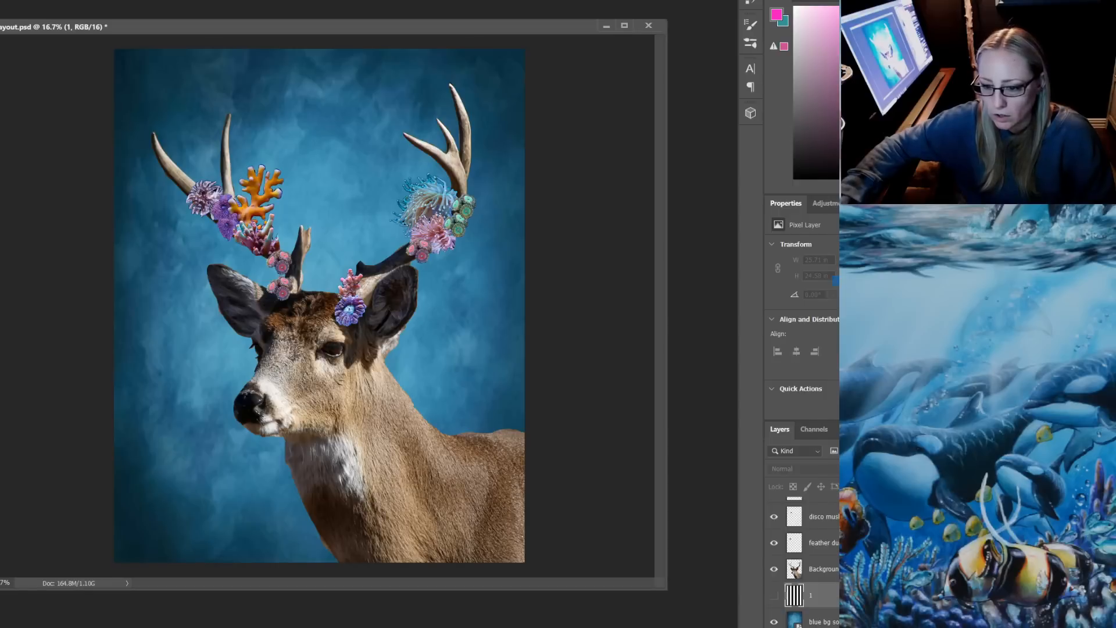
drag(835, 595, 542, 375)
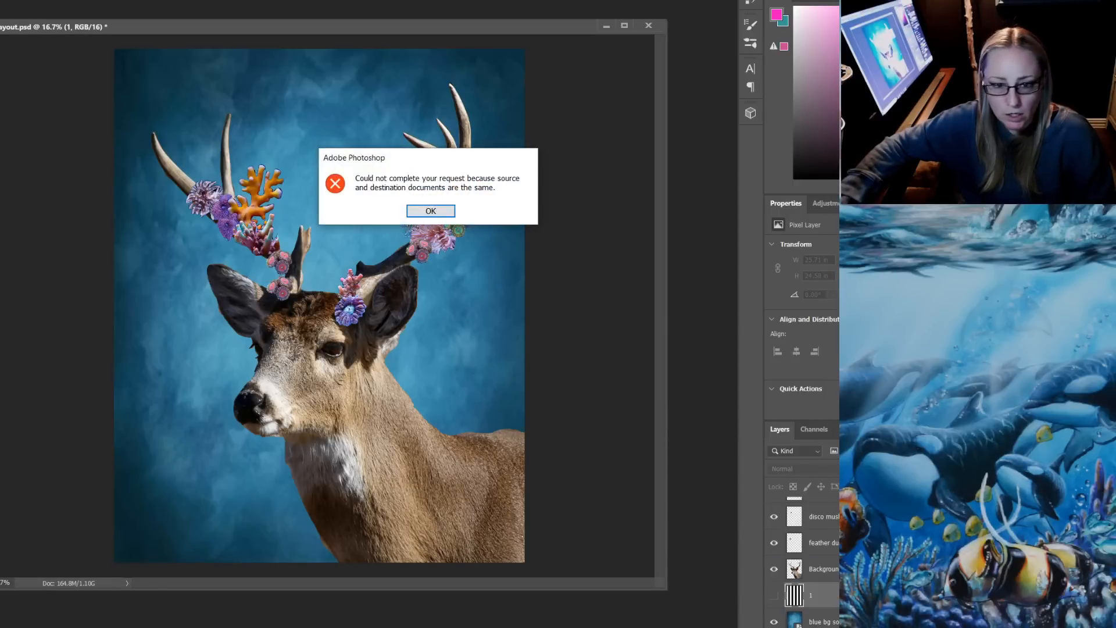
key(Return)
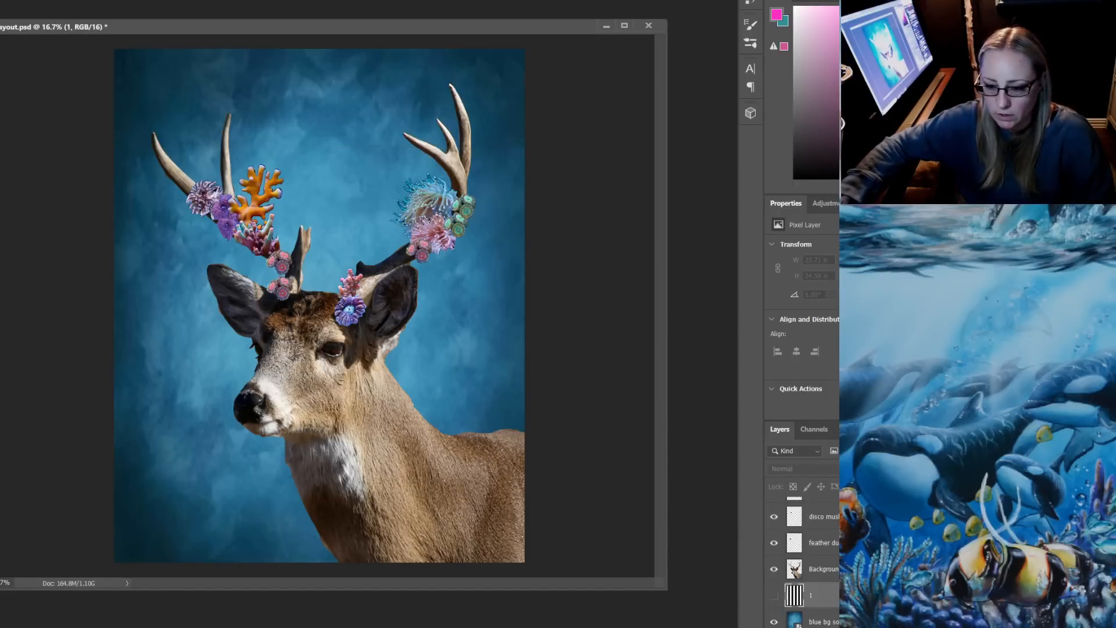
Show the striped layer and lower its opacity so the stripes only faintly tint the blue background
click(774, 596)
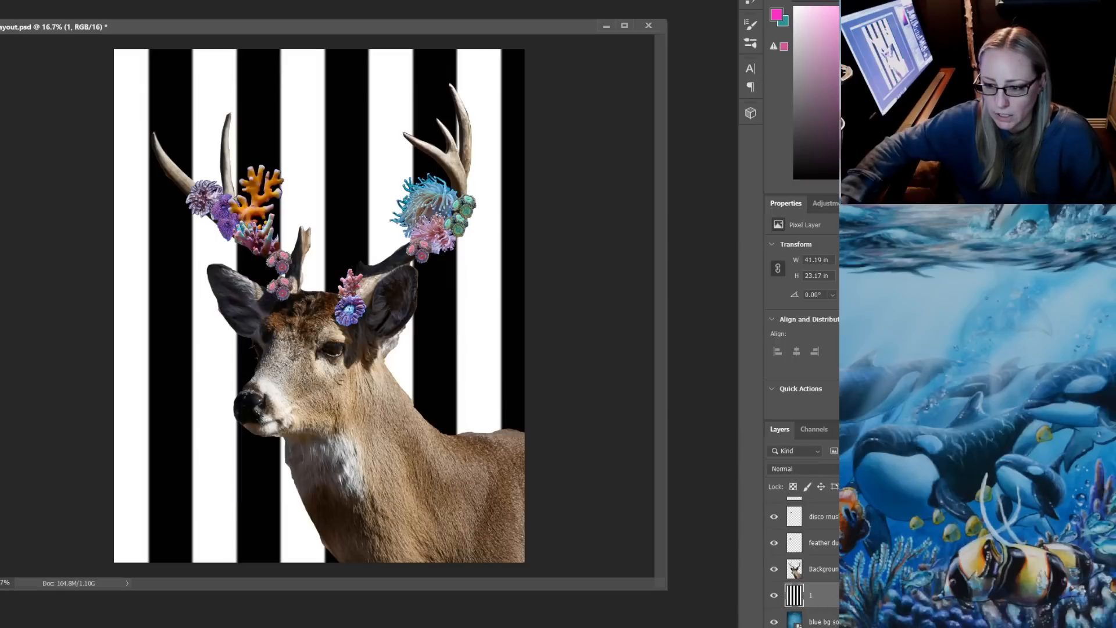
key(3)
key(2)
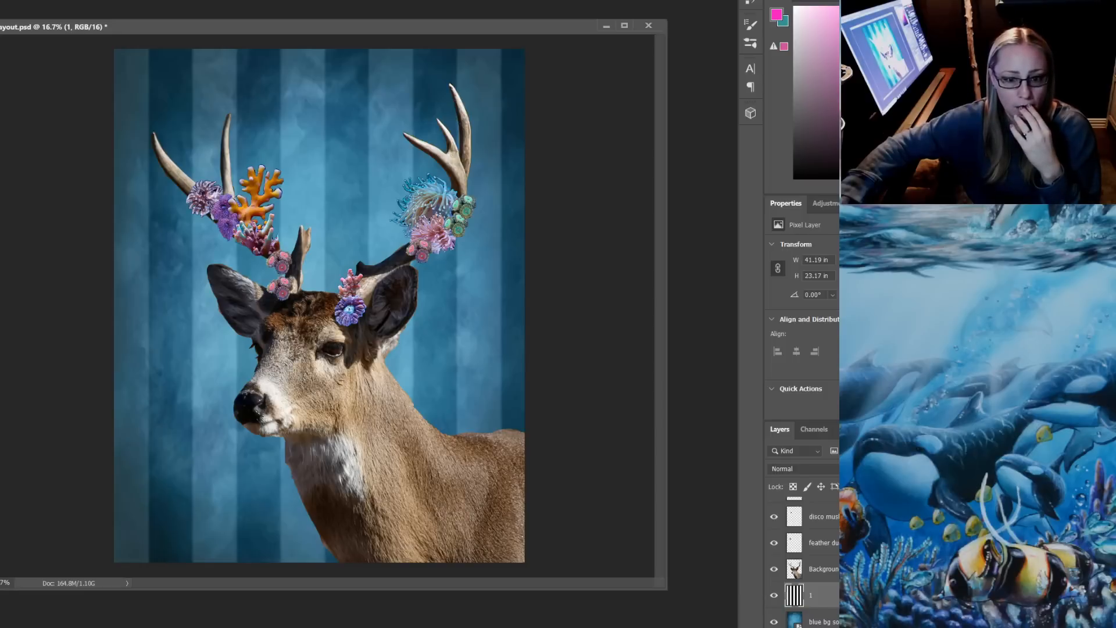
Move the deer with all its corals slightly upward and compare the background with and without stripes, leaving the stripes shown
drag(358, 386, 356, 374)
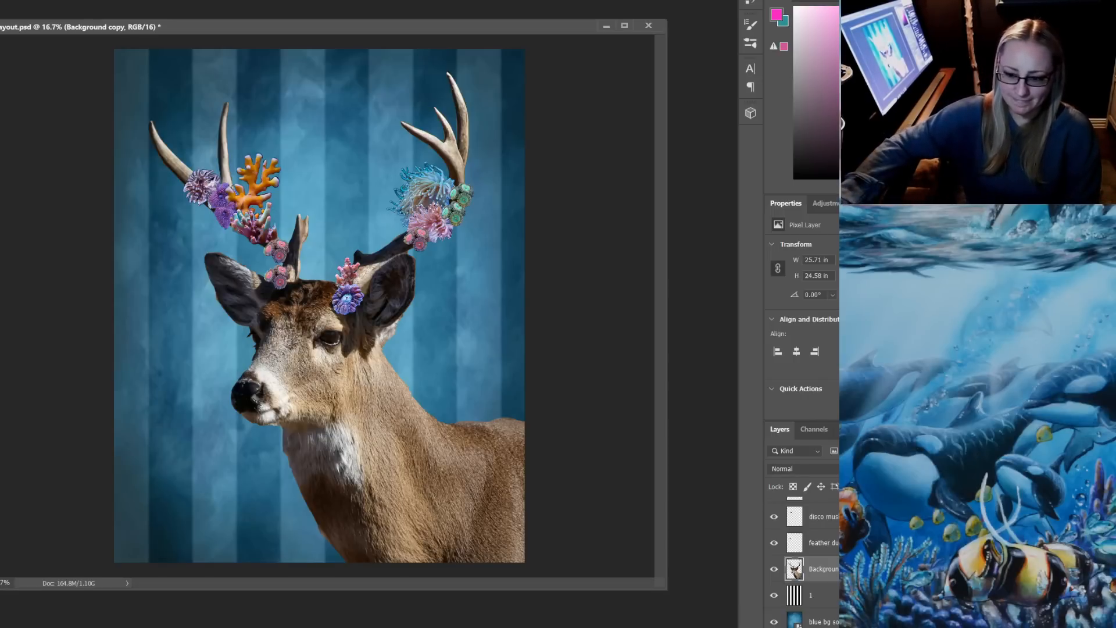
click(774, 595)
click(774, 595)
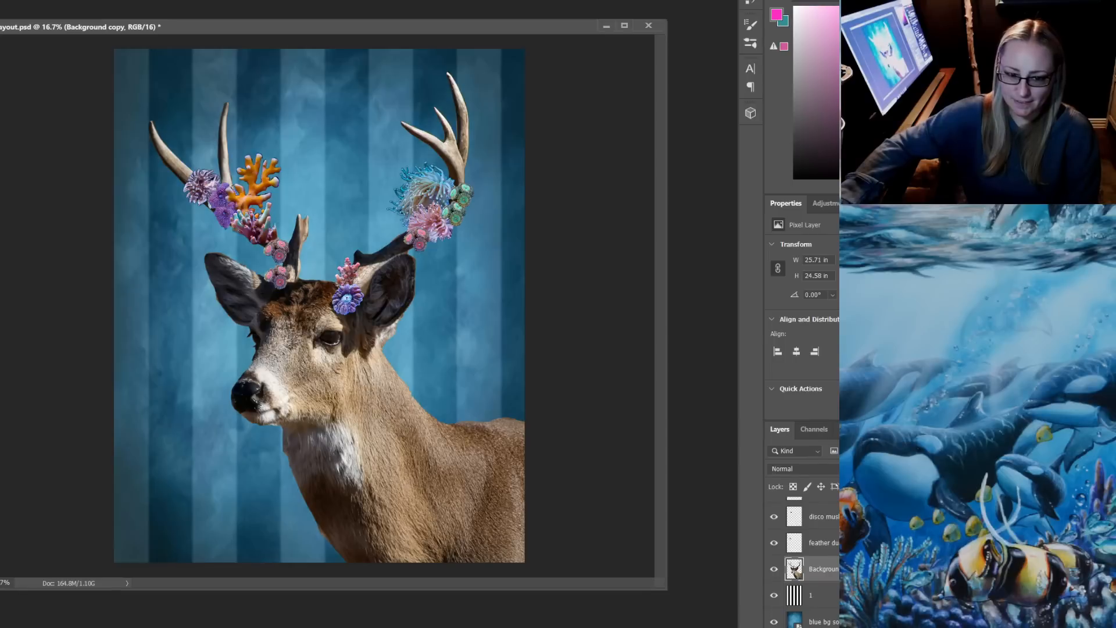
click(774, 595)
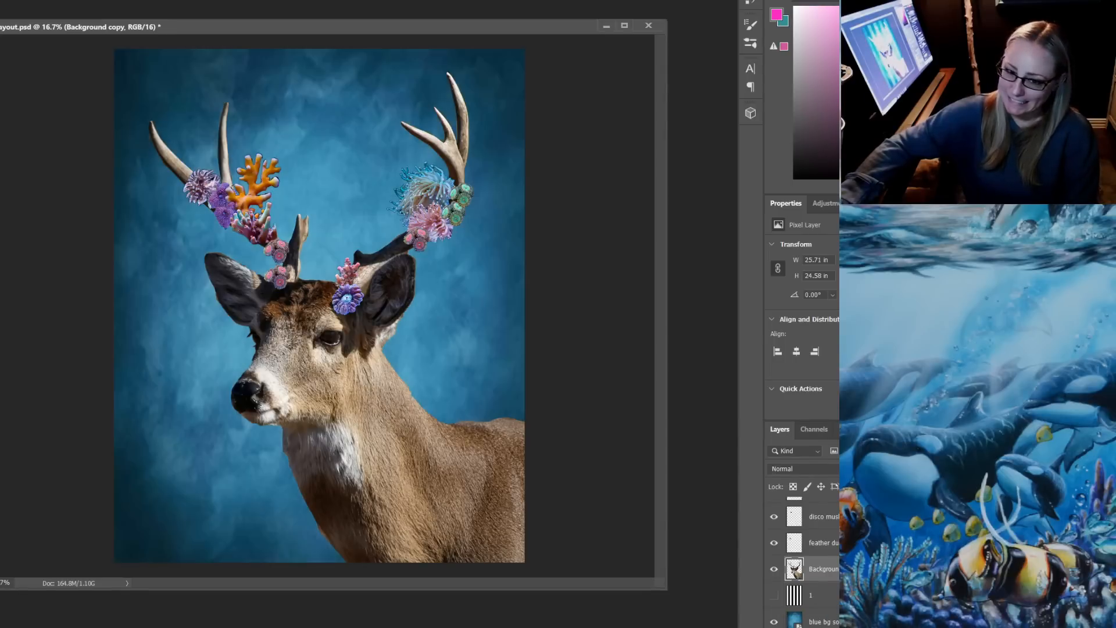
click(774, 594)
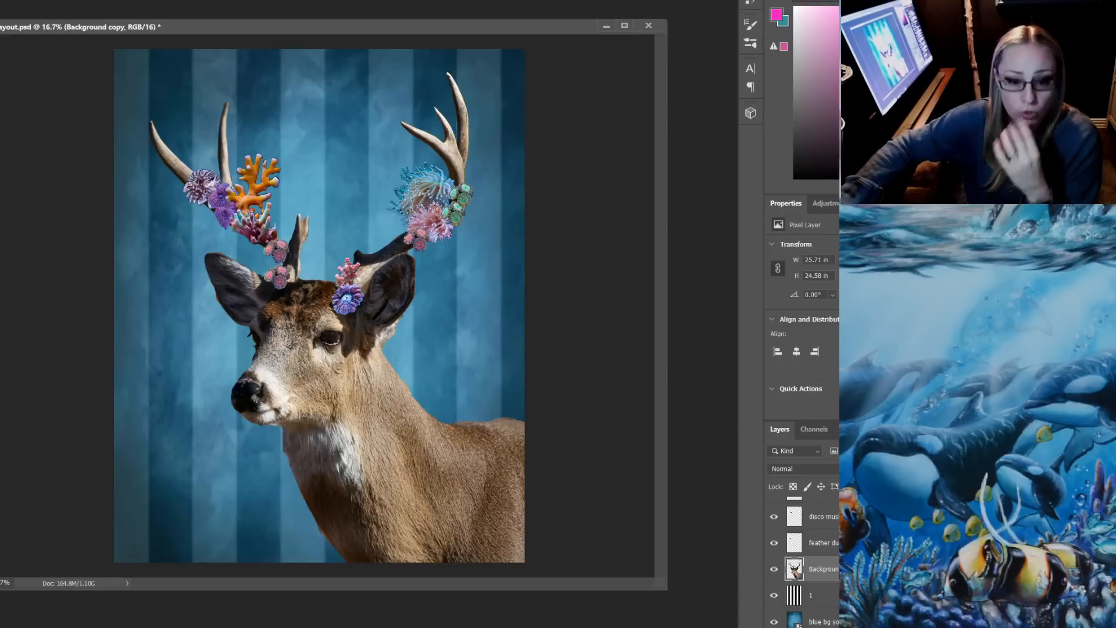
Switch to the web browser, search Google Images for moon and open the NASA Space Place moon page
key(alt+Tab)
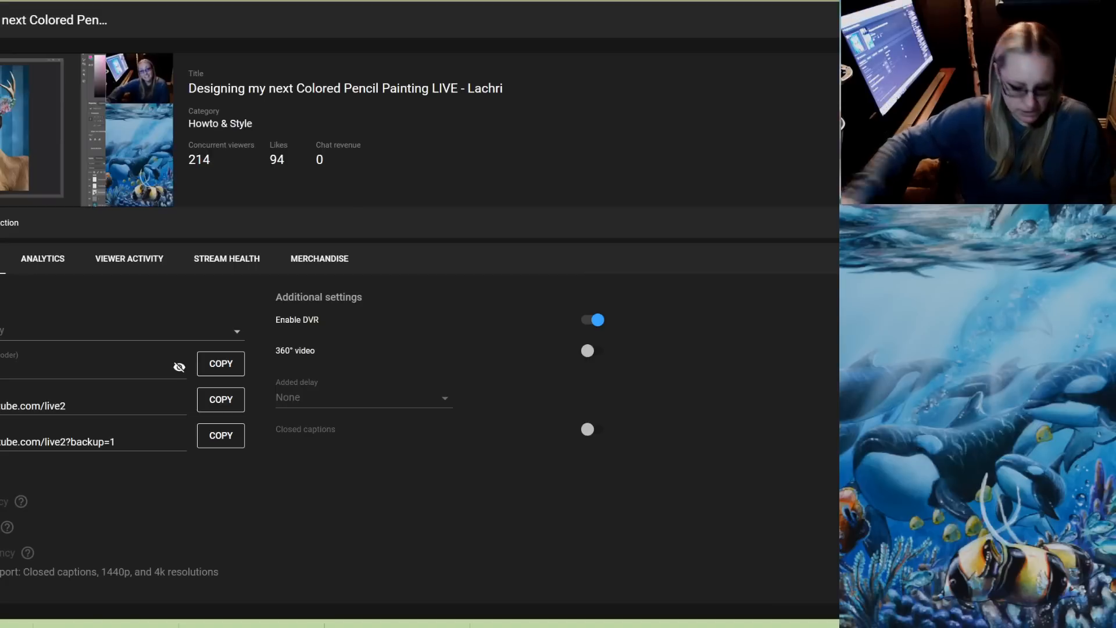
key(ctrl+t)
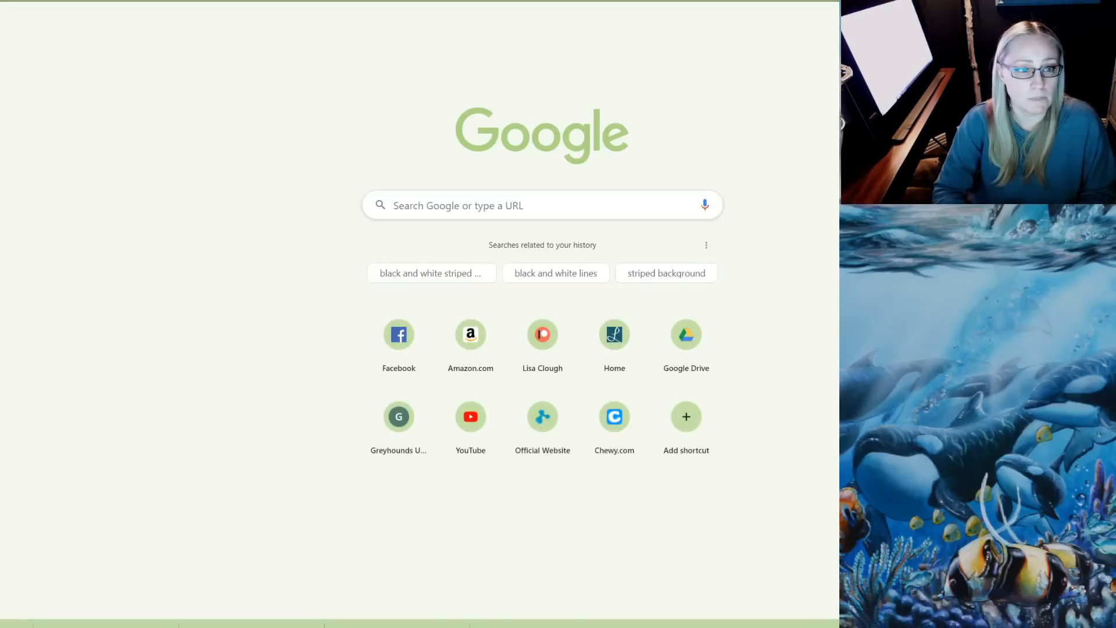
text(moon)
key(Return)
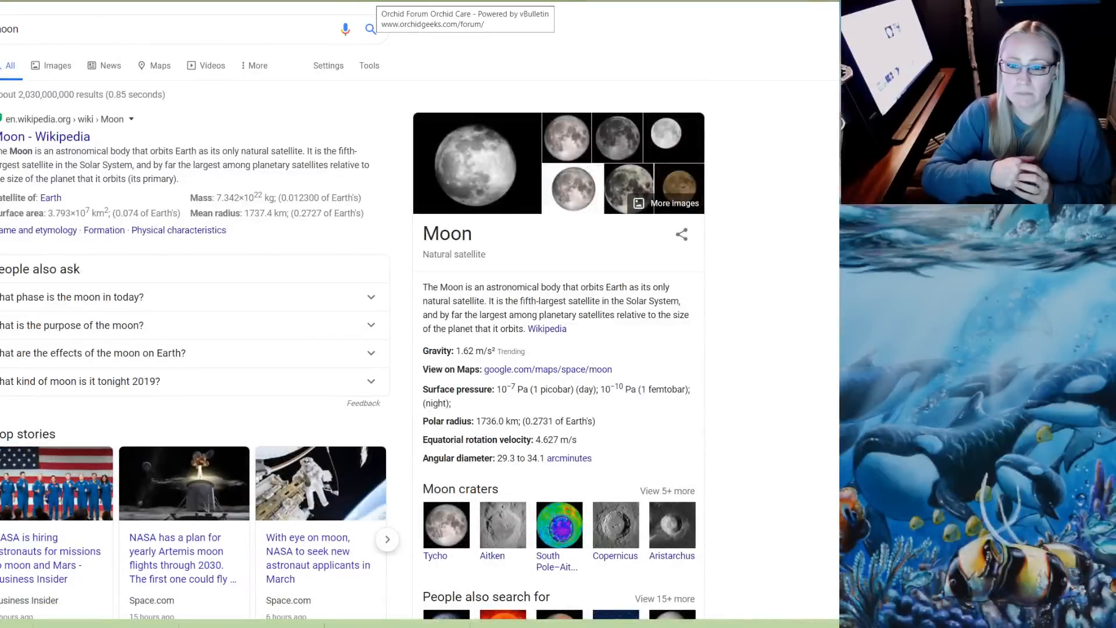
click(57, 66)
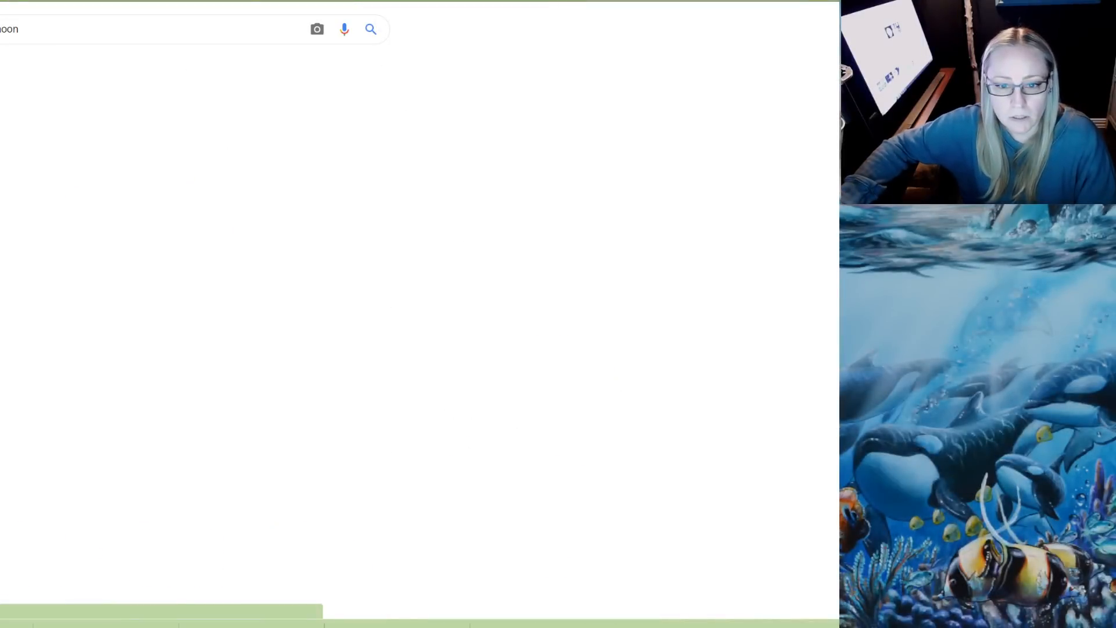
click(11, 189)
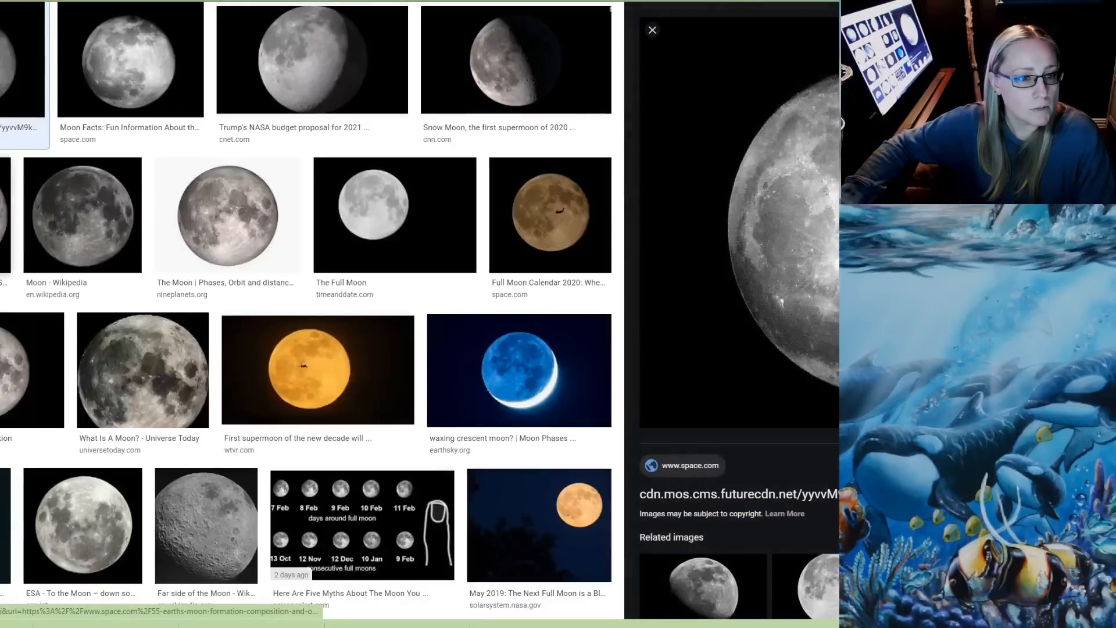
scroll(241, 546, down, 1)
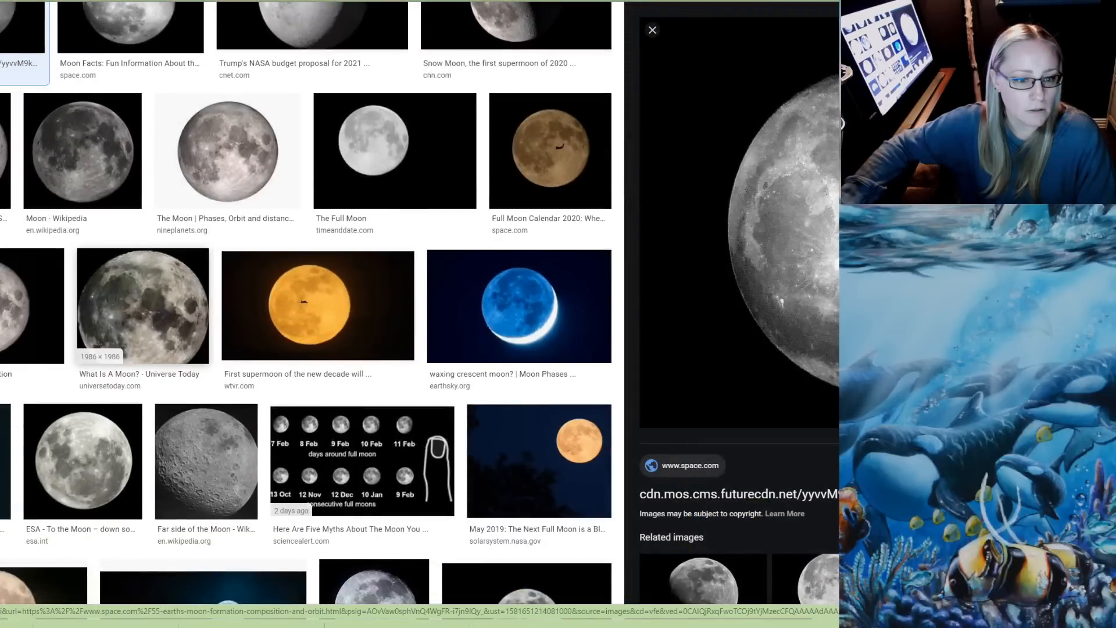
click(5, 154)
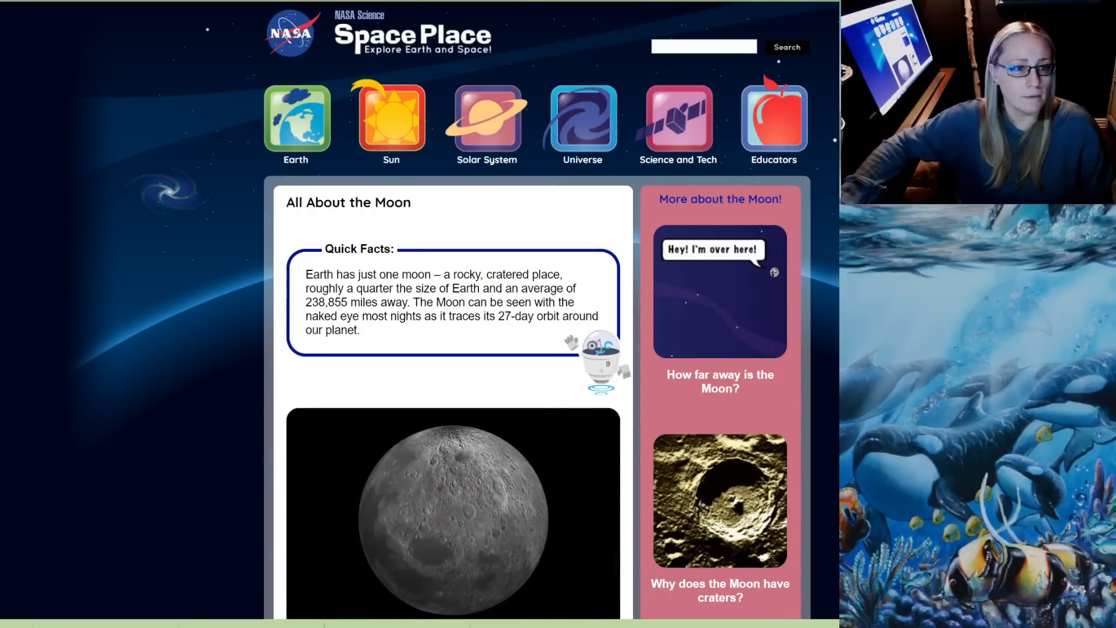
Search Google for moon again and preview the NASA Space Place full moon among the image results
text(moon)
key(Return)
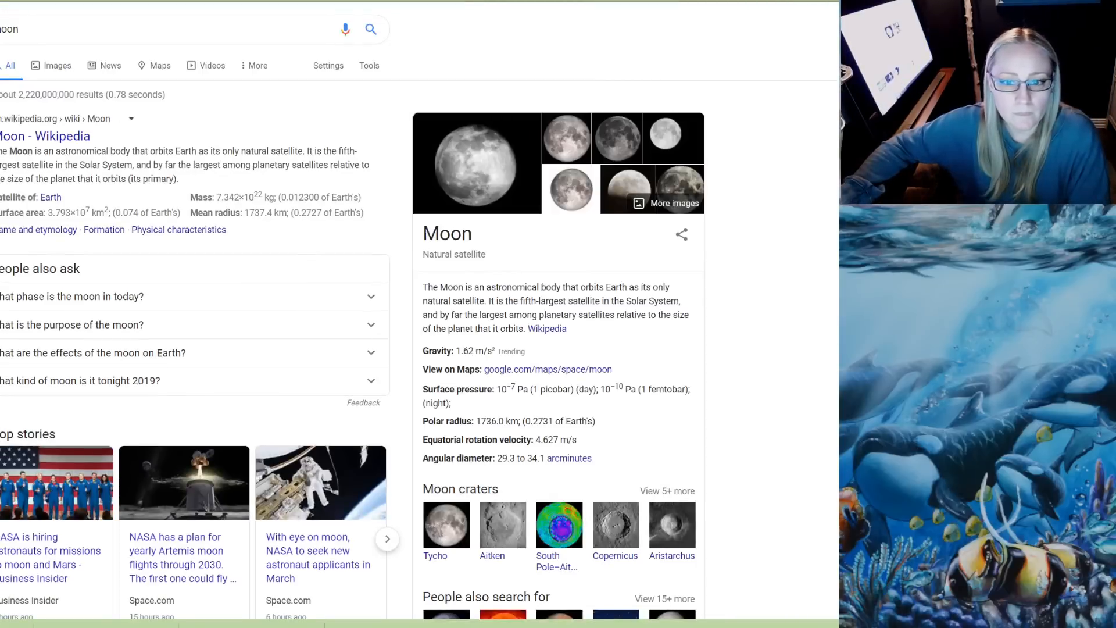
click(476, 164)
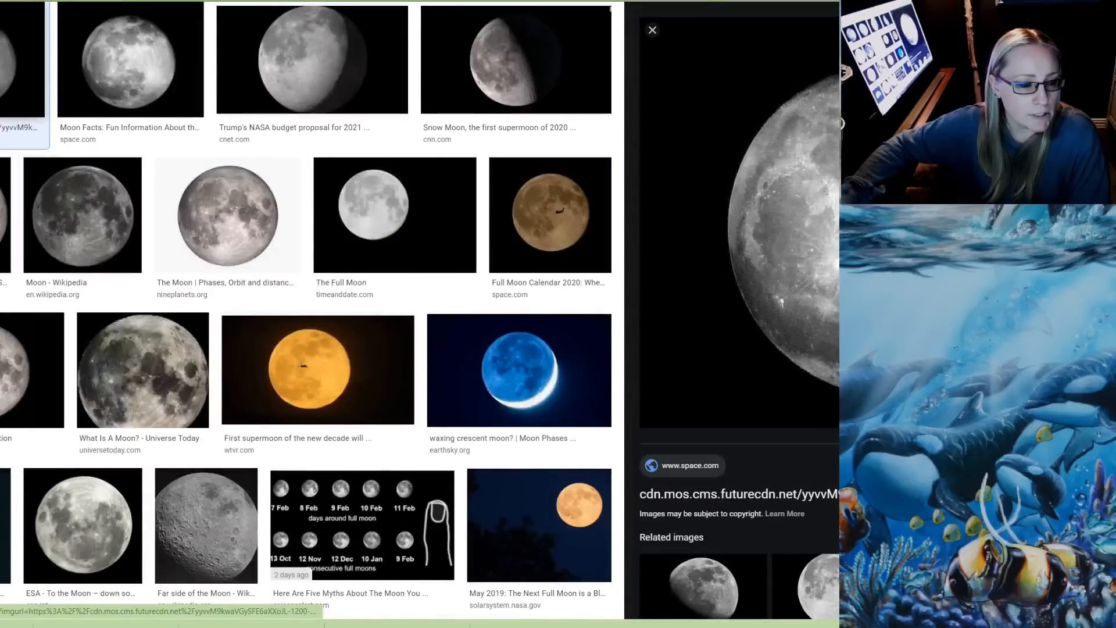
scroll(421, 310, up, 1)
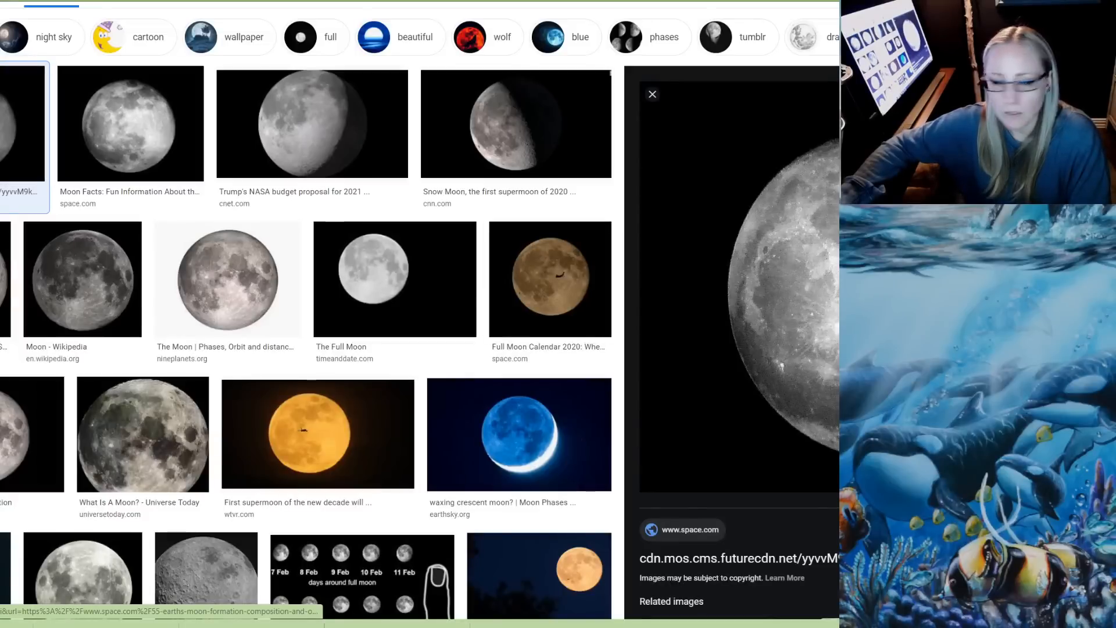
click(5, 283)
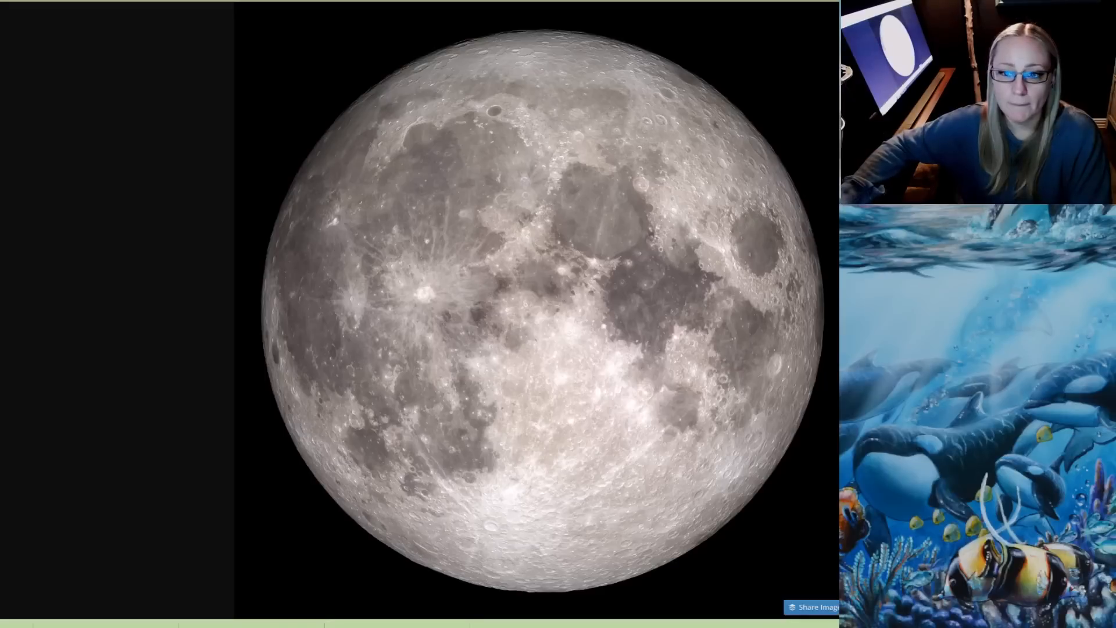
Save the full moon image as the-moon-near-side.en in the deer cp folder
right_click(555, 271)
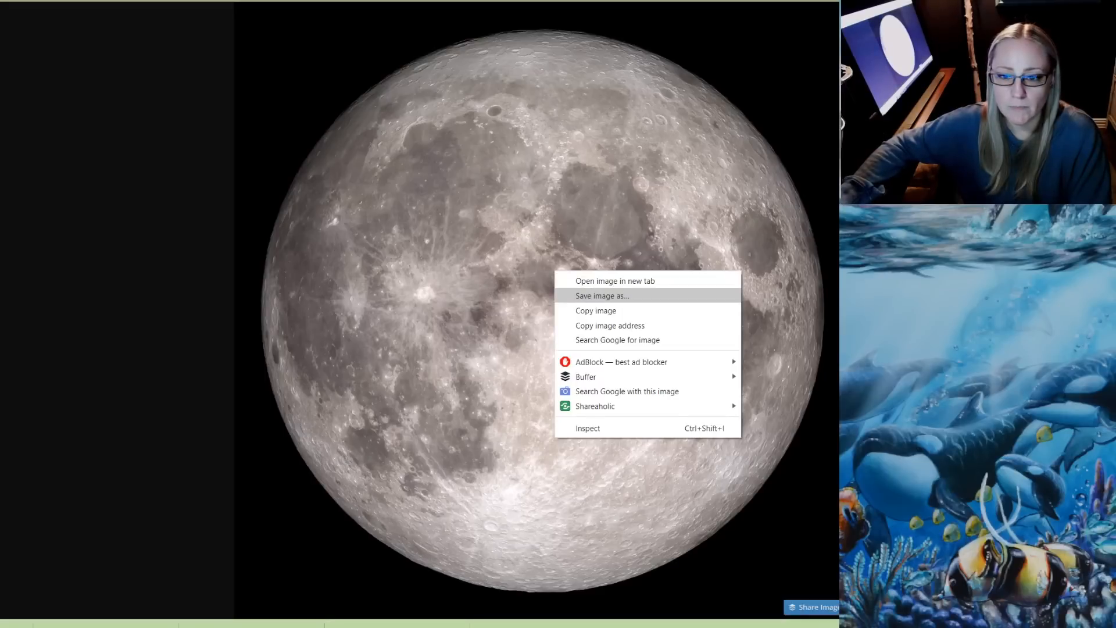
click(603, 295)
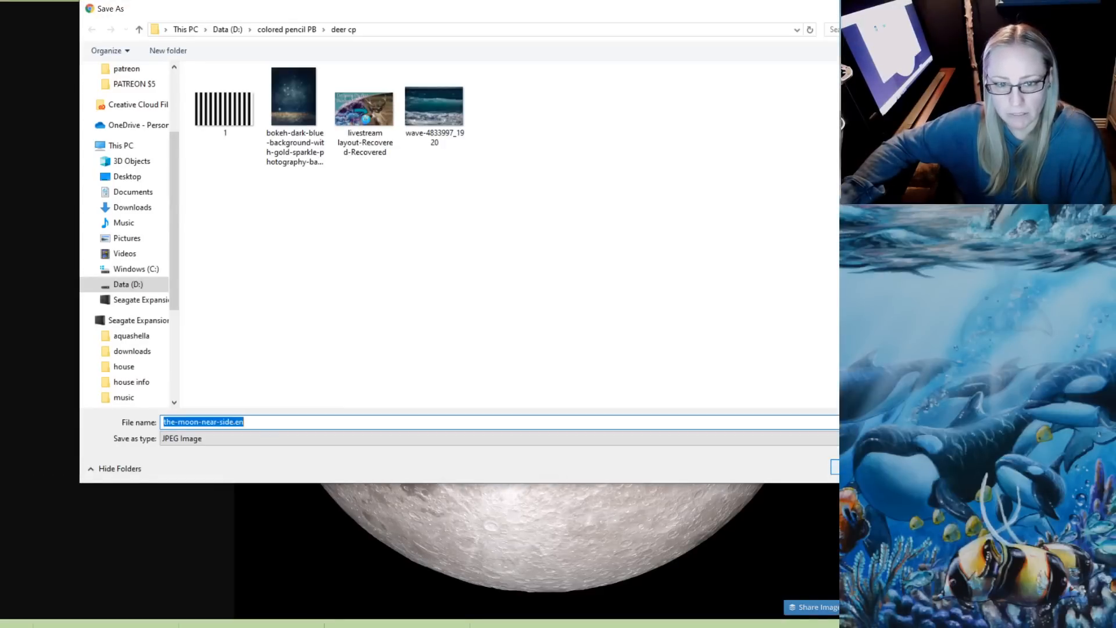
key(Return)
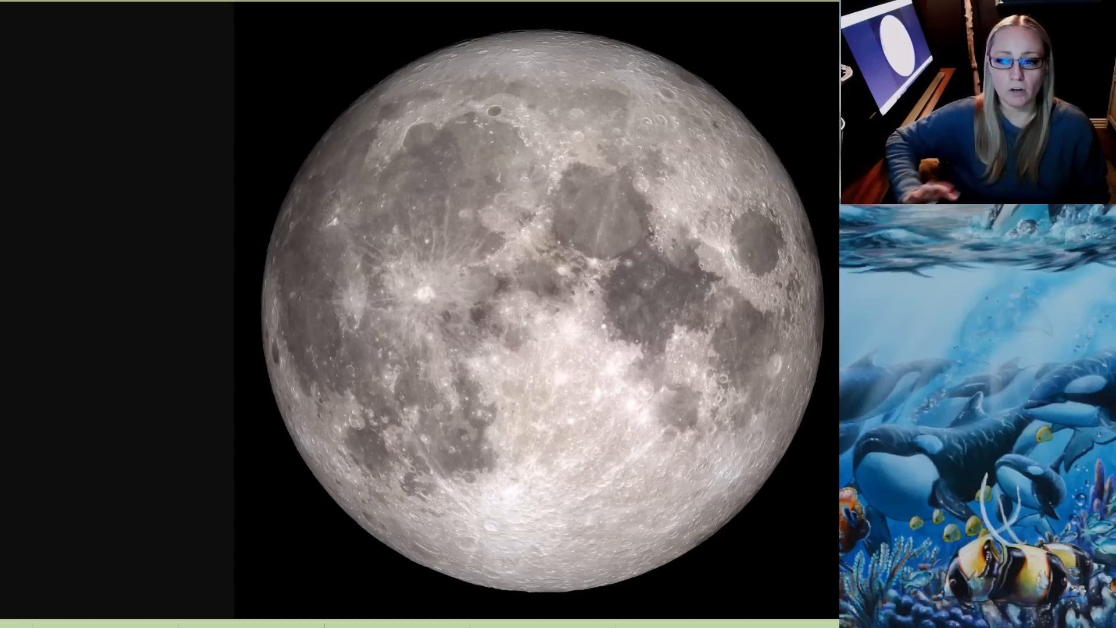
Return to the moon image results and examine the blue waxing crescent moon from EarthSky with its related images
click(651, 1)
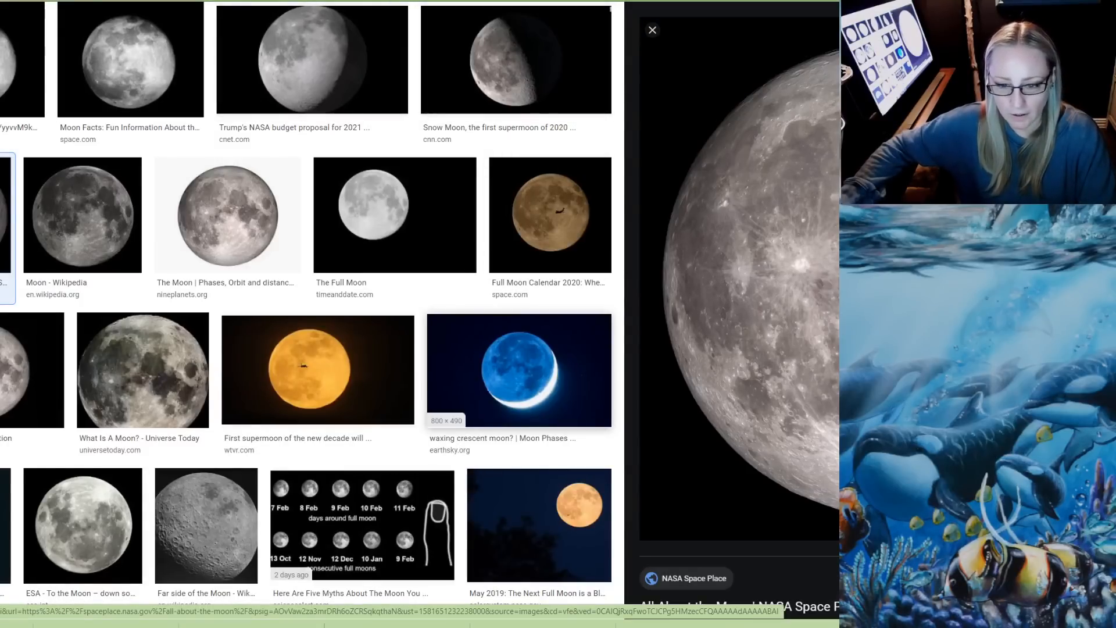
click(520, 370)
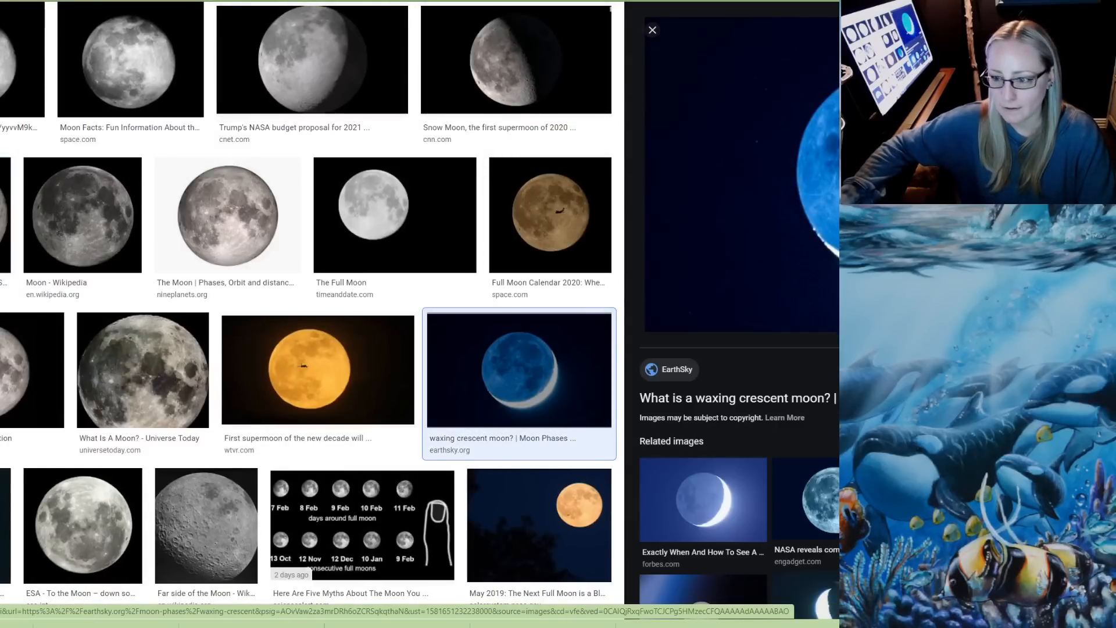
scroll(733, 311, down, 3)
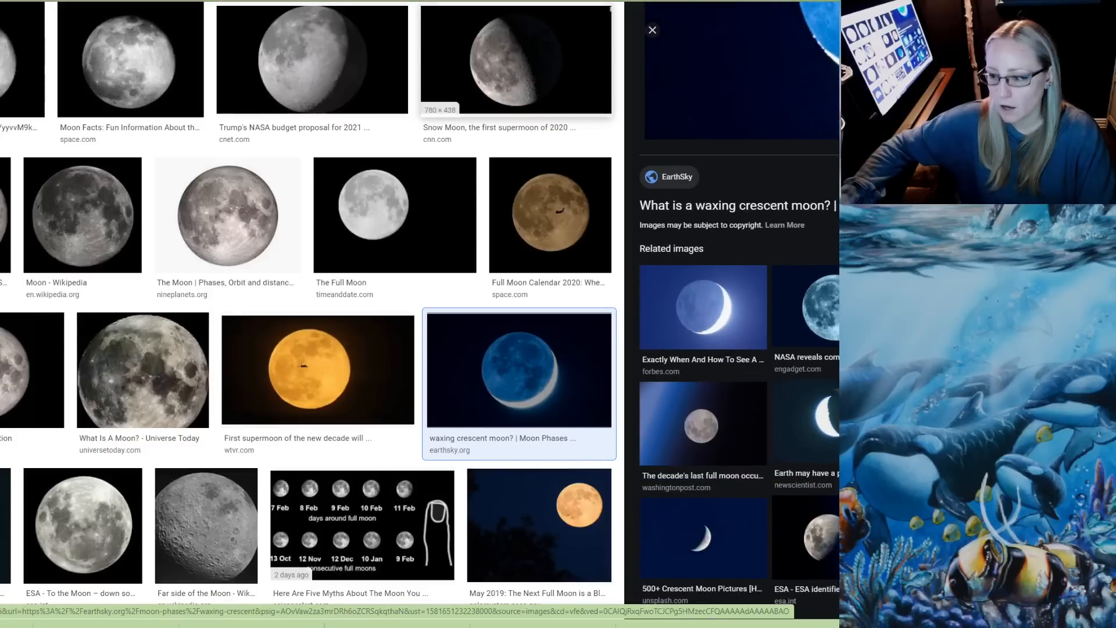
Switch back to the Photoshop layout and place the the-moon-near-side.en image from the deer cp folder directly above the deer
mouse_move(345, 625)
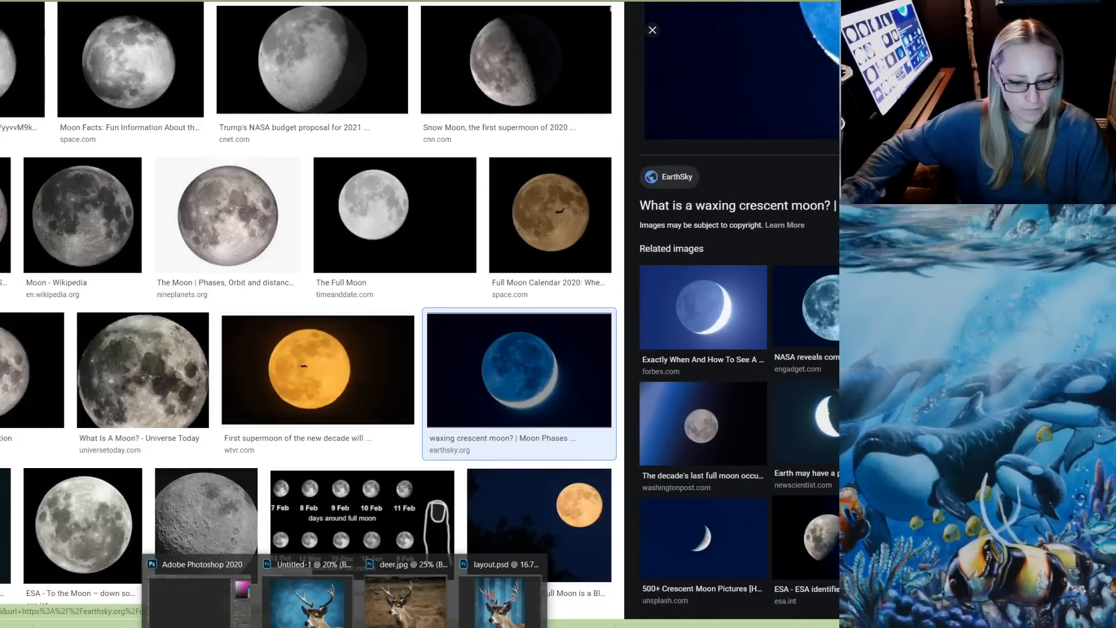
click(313, 603)
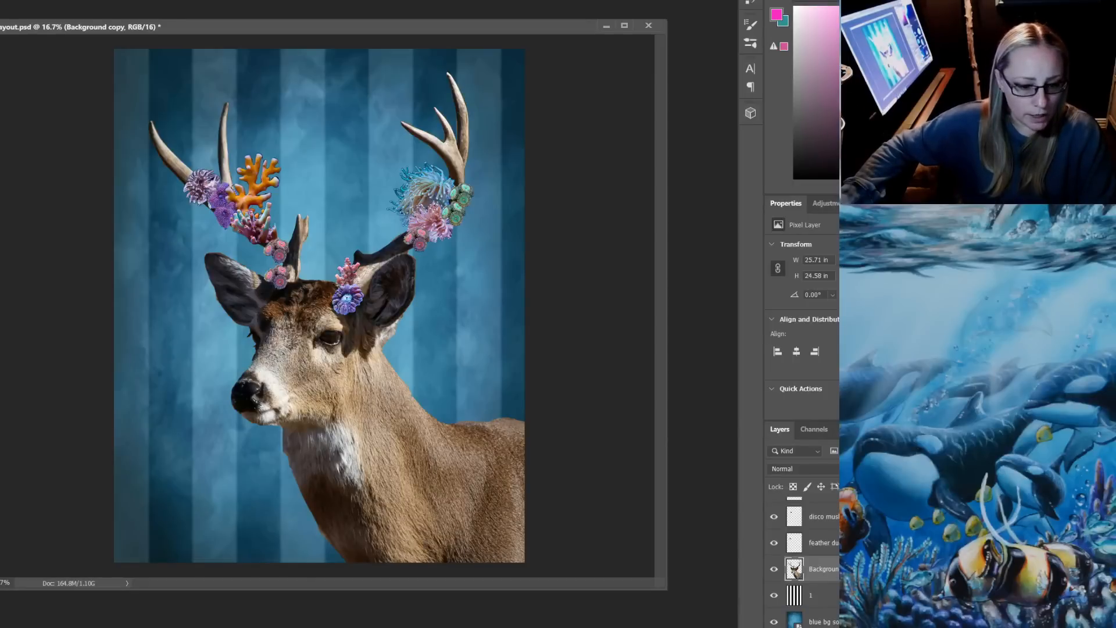
mouse_move(219, 625)
click(265, 601)
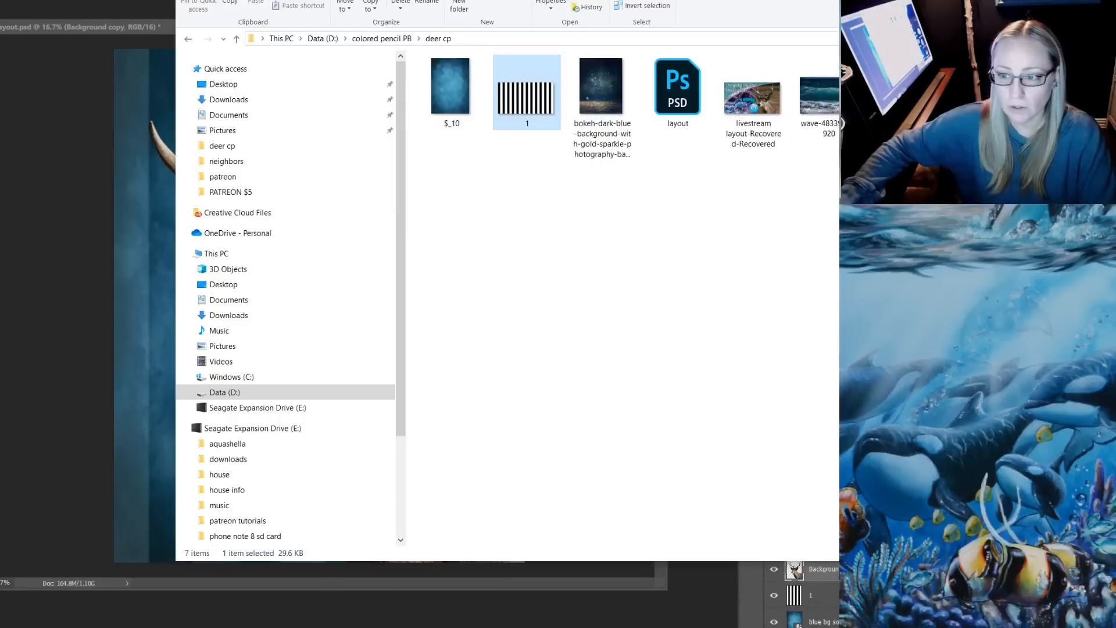
drag(905, 90, 164, 234)
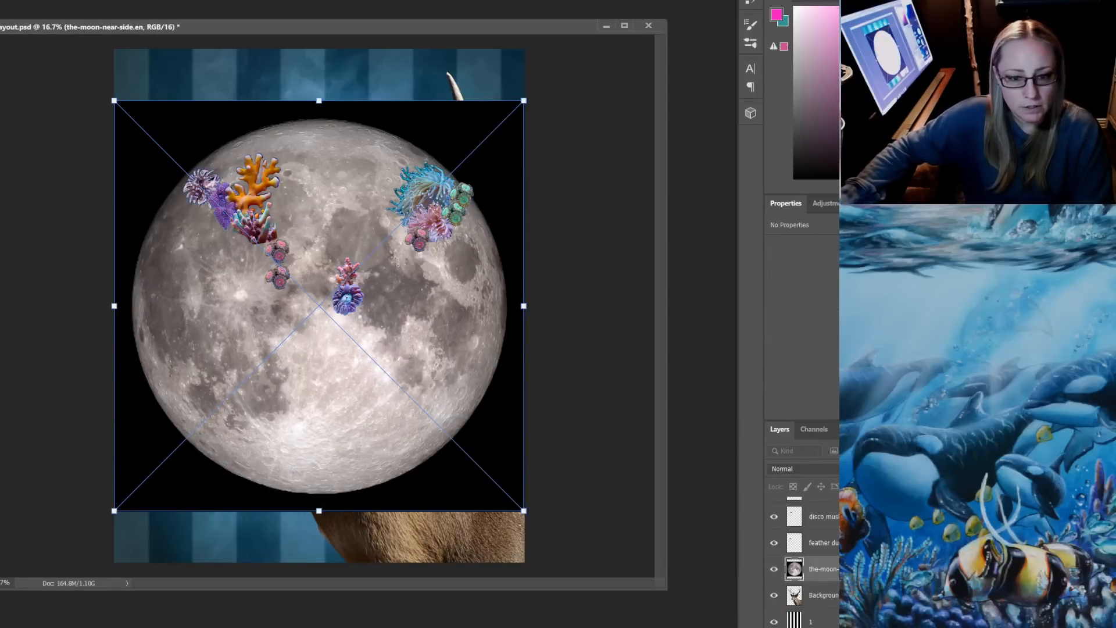
key(Return)
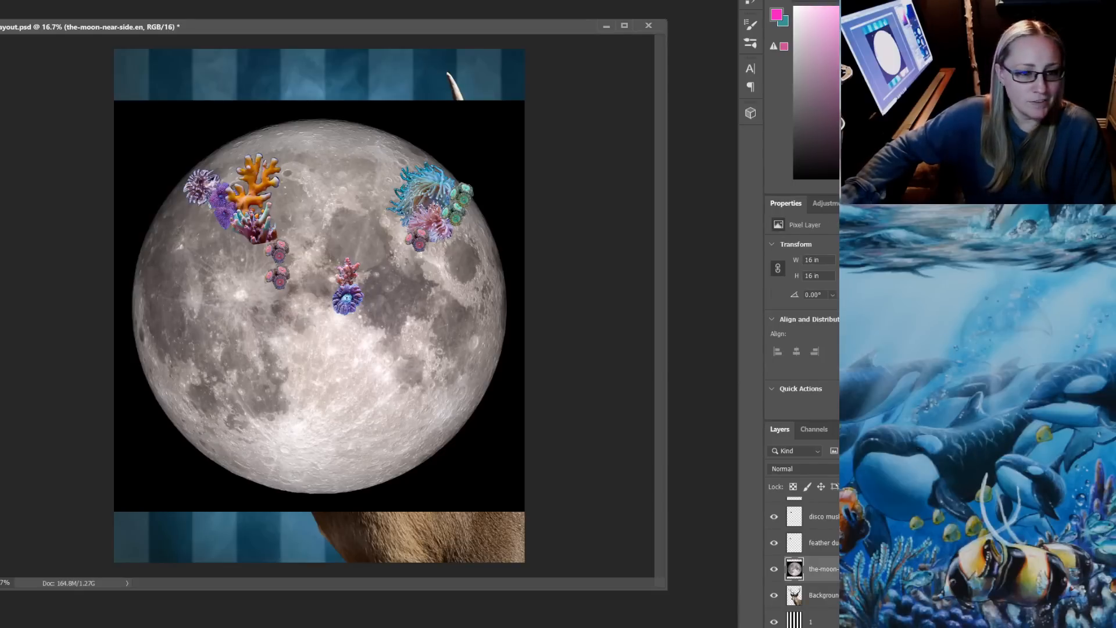
Select and delete the black area around the moon, then clear the selection
click(484, 137)
key(Delete)
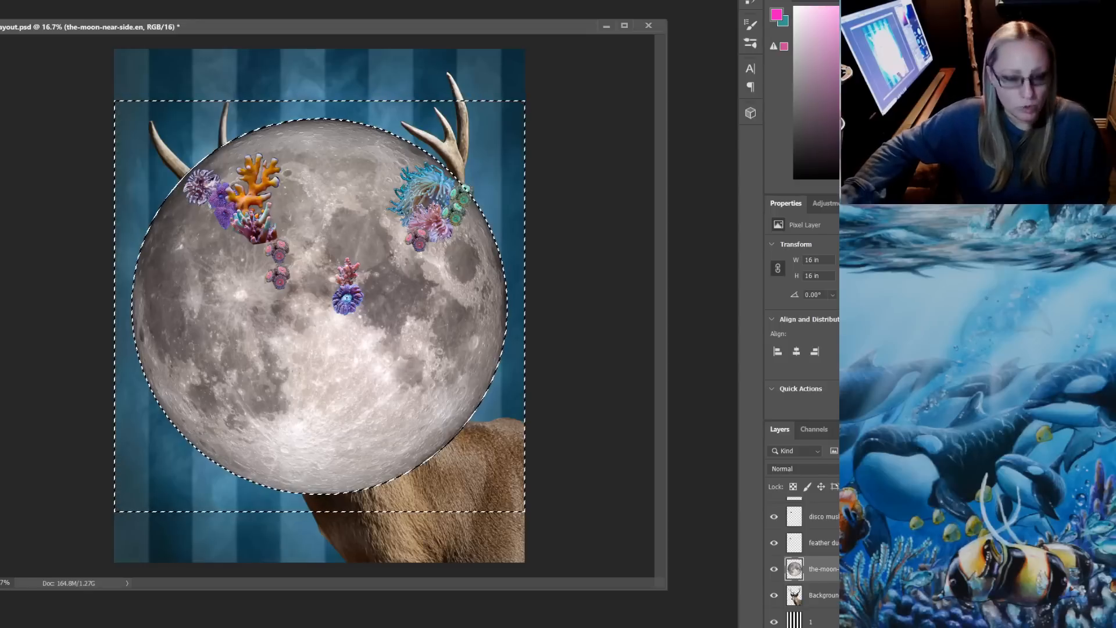
key(ctrl+d)
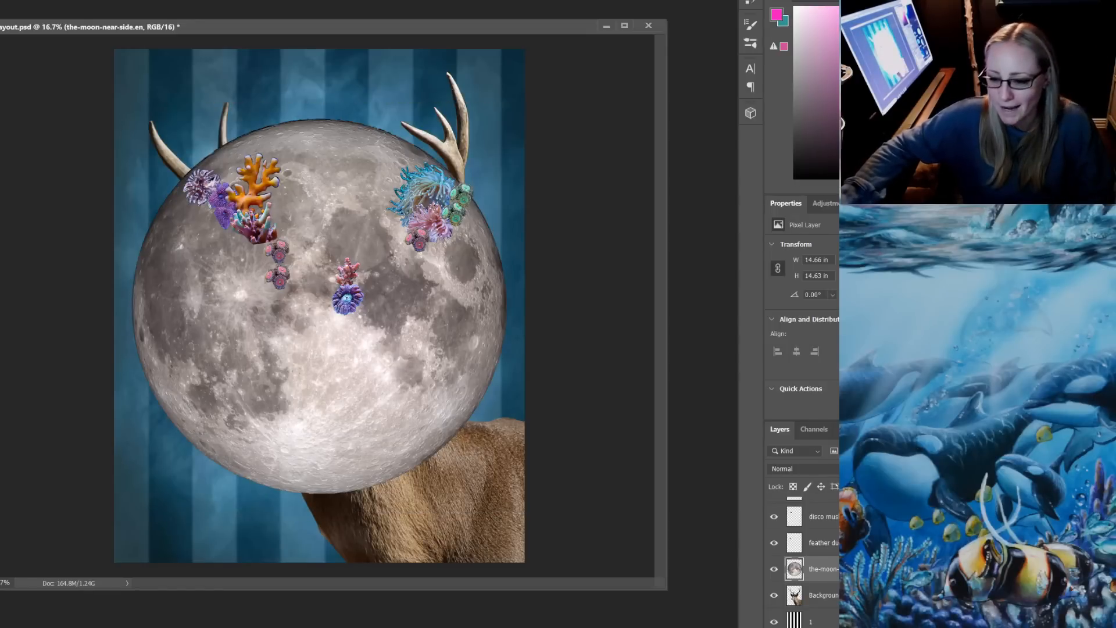
Move the moon layer directly beneath the deer layer in the stacking order
key(ctrl+bracketleft)
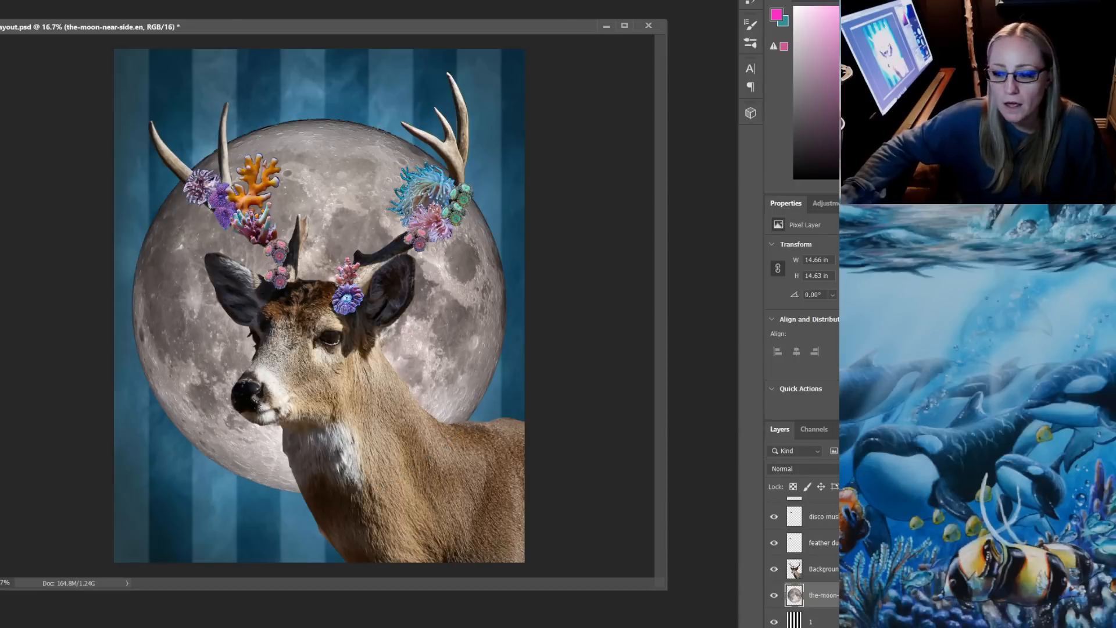
scroll(802, 563, down, 1)
key(ctrl+t)
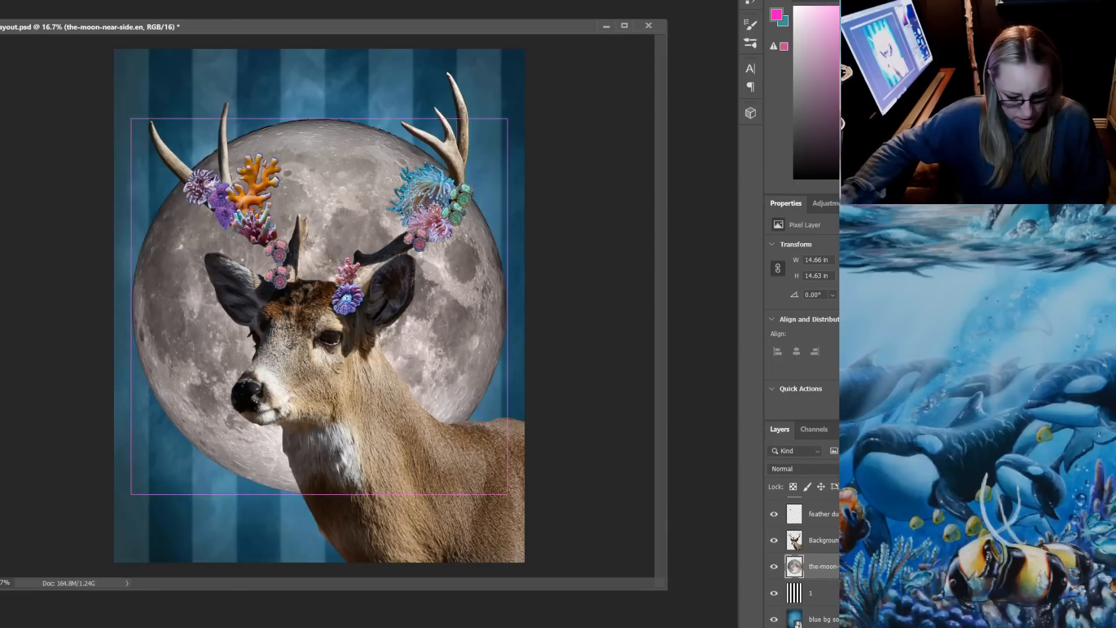
drag(447, 305, 487, 284)
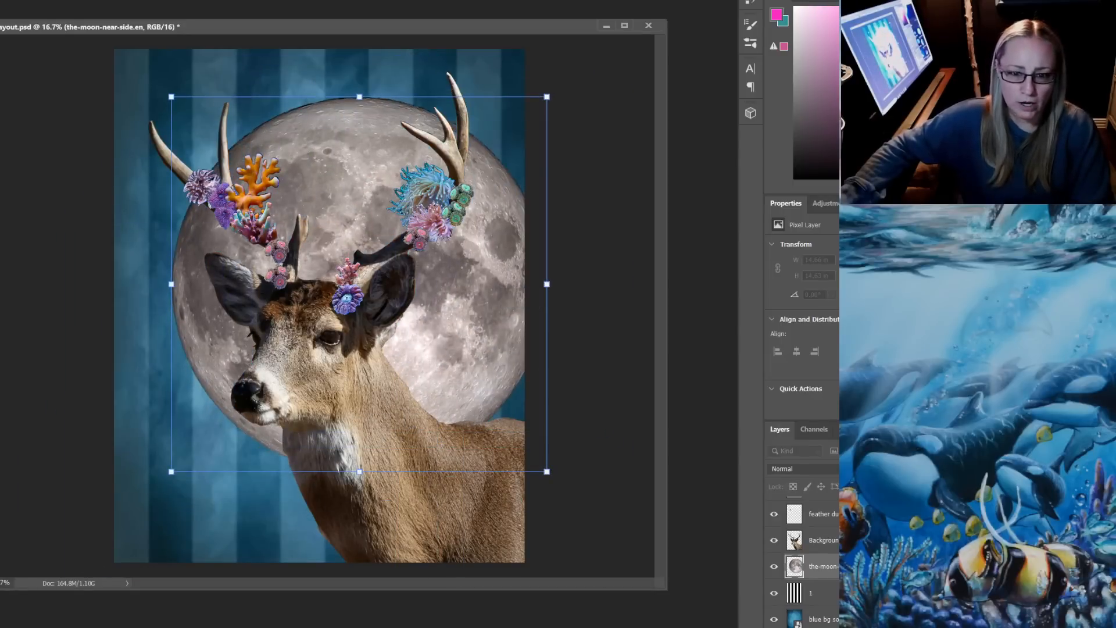
drag(547, 97, 476, 167)
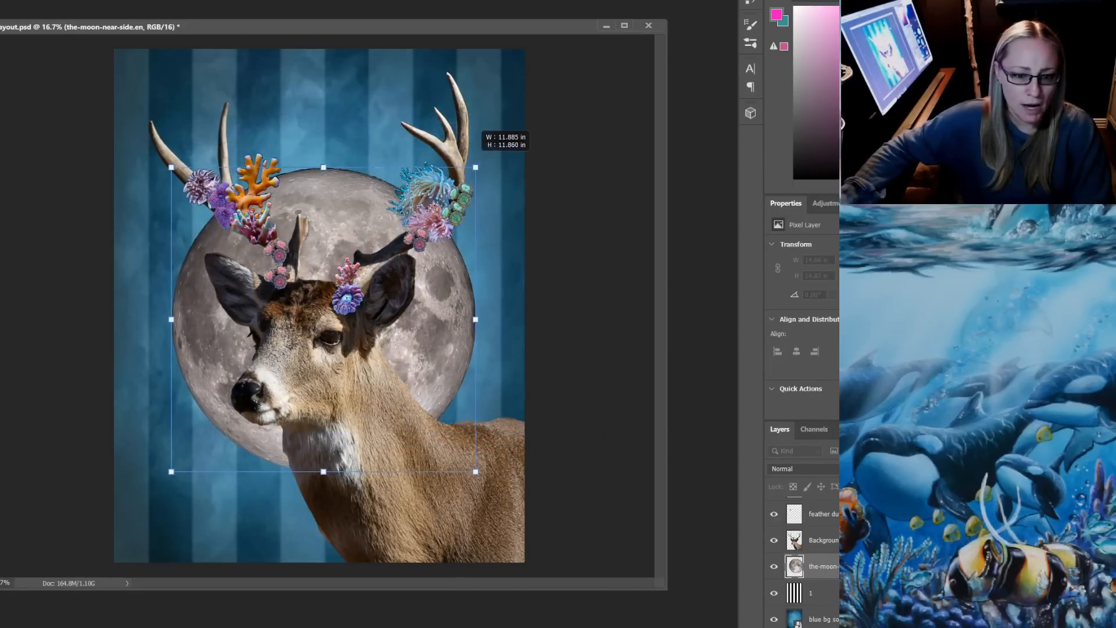
drag(400, 333, 454, 268)
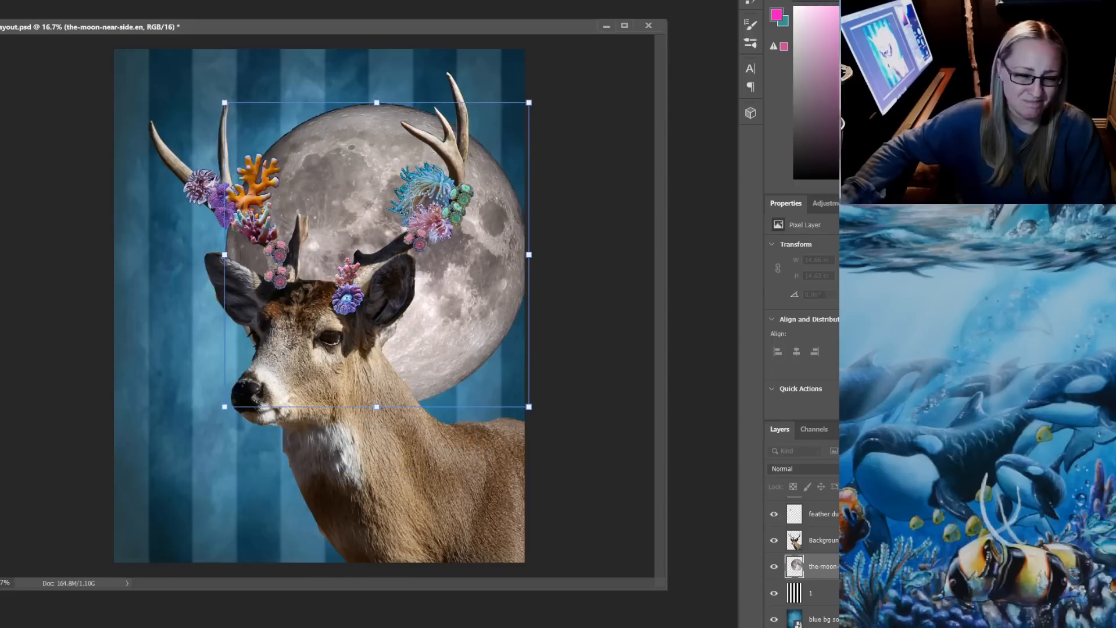
drag(451, 320, 435, 286)
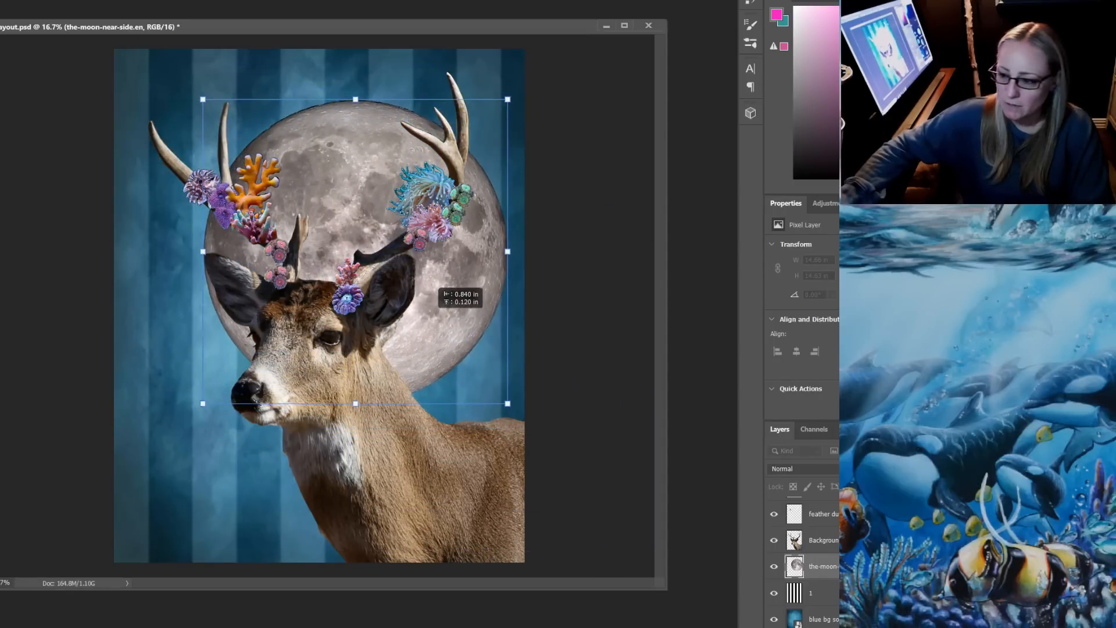
drag(435, 286, 442, 290)
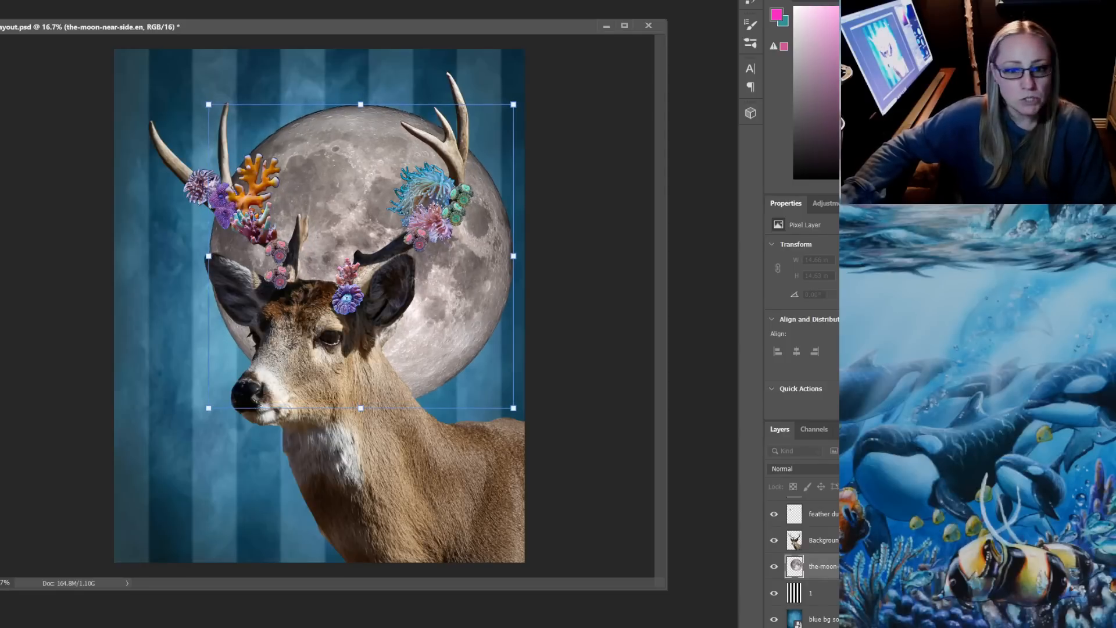
key(Escape)
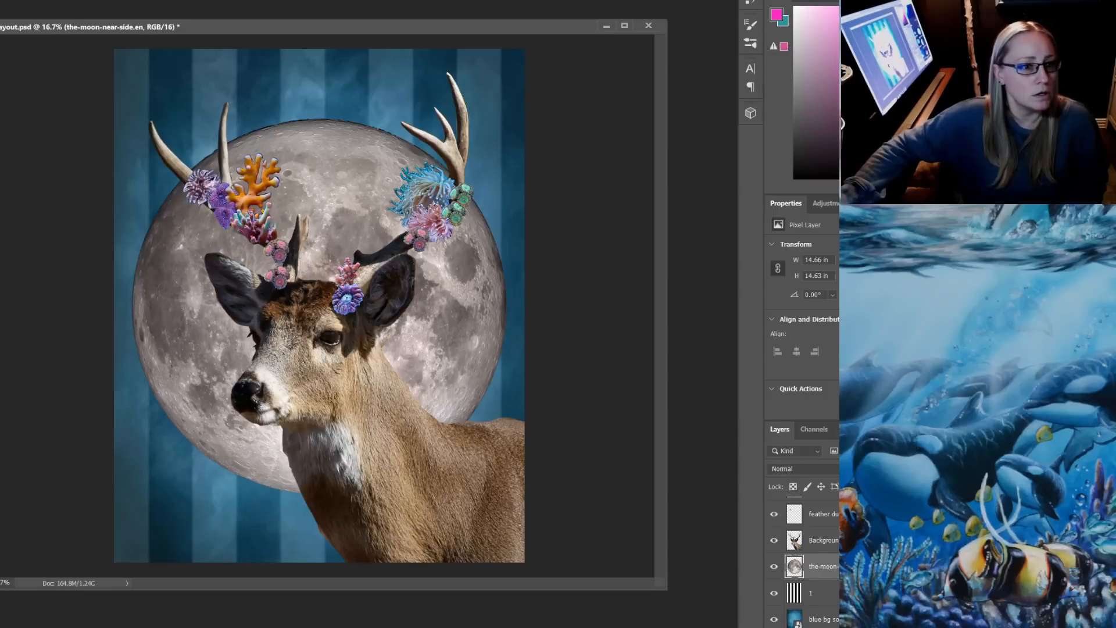
Duplicate the moon layer, scale the copy to about 11.3 in wide, and offset it toward the upper left inside the original moon
key(alt+l)
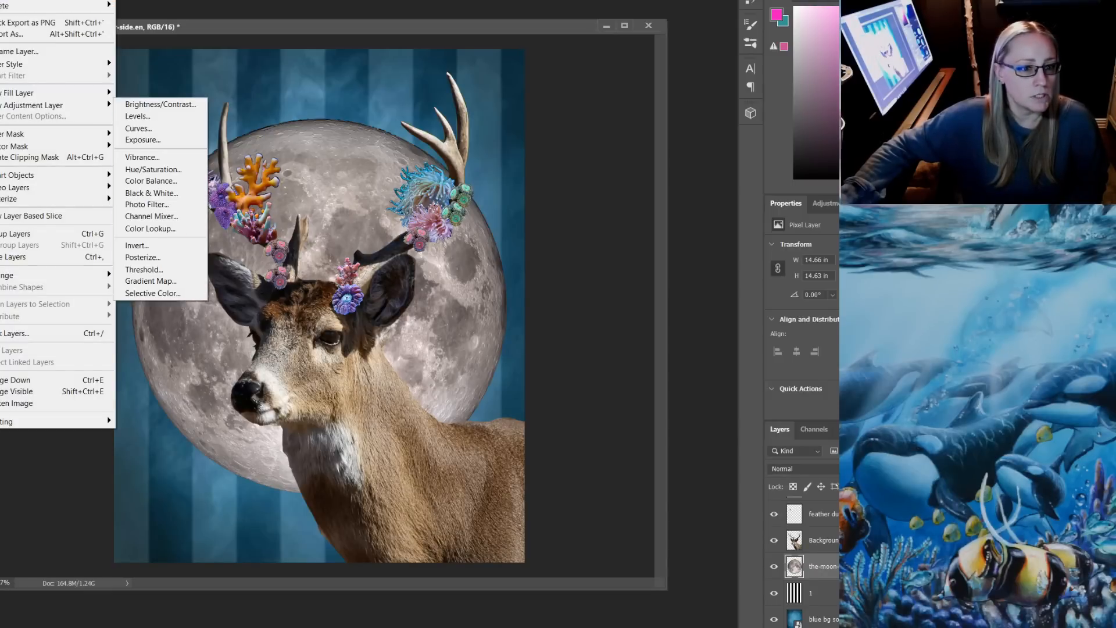
key(d)
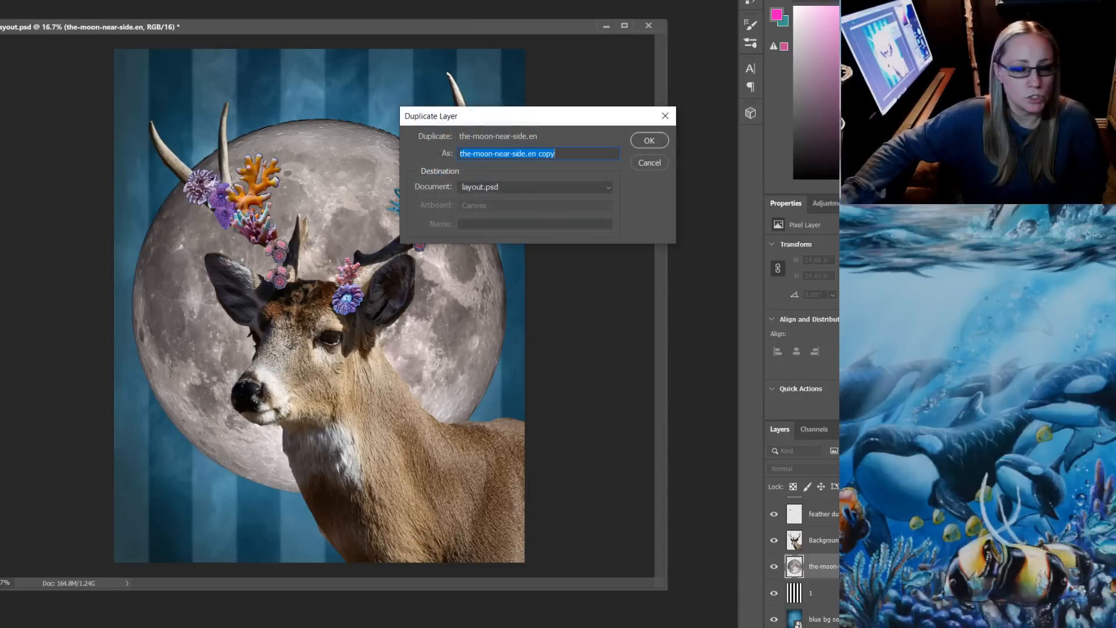
key(Return)
key(ctrl+t)
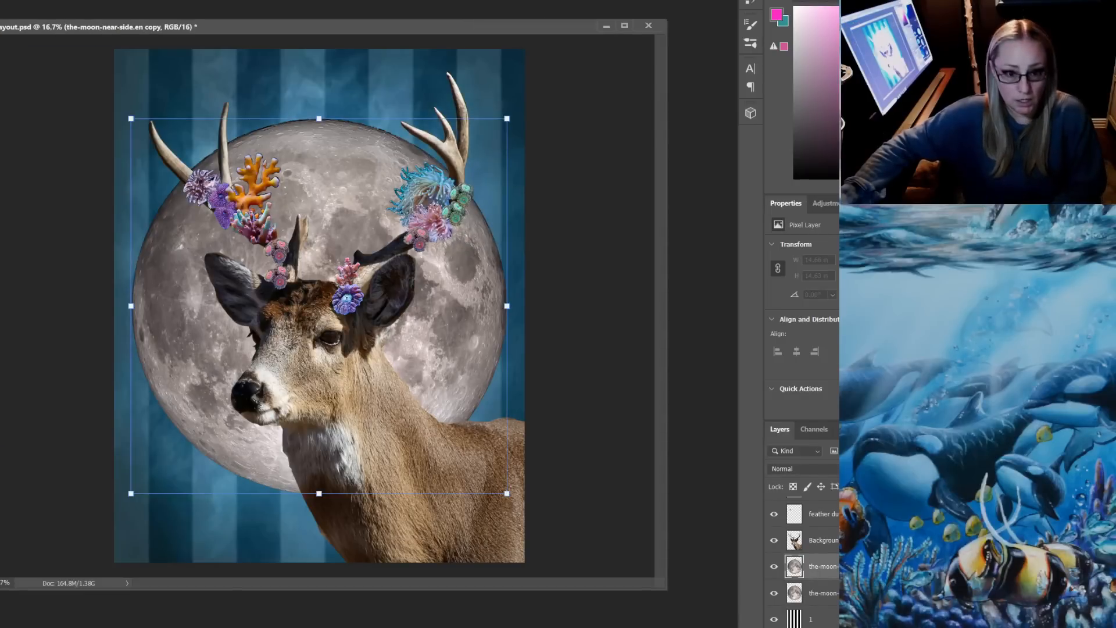
drag(507, 118, 421, 204)
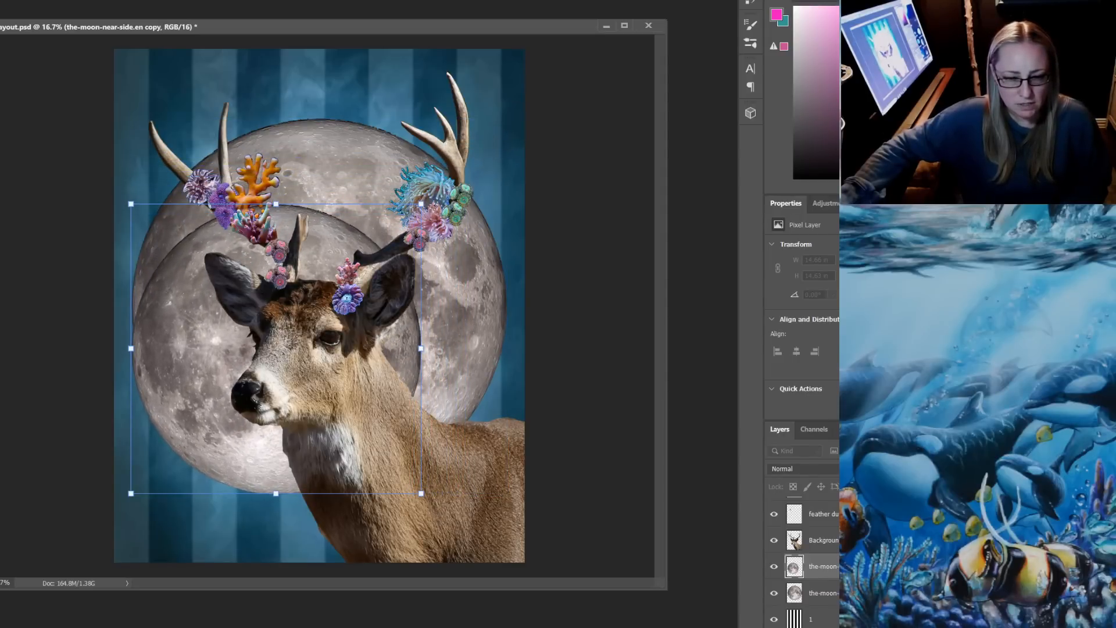
drag(266, 320, 282, 248)
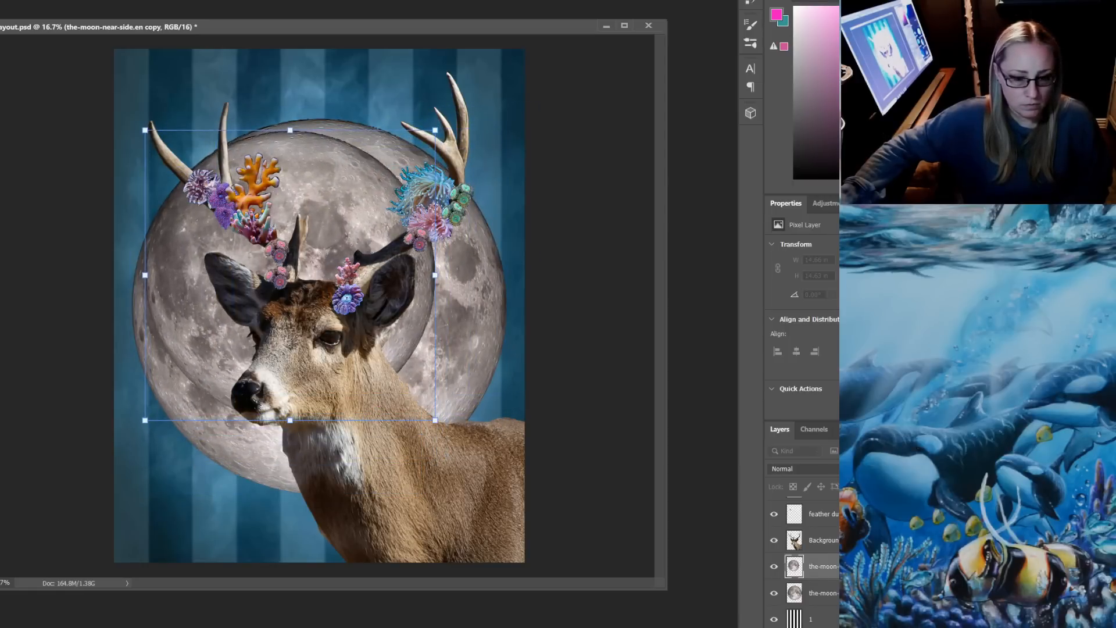
key(Return)
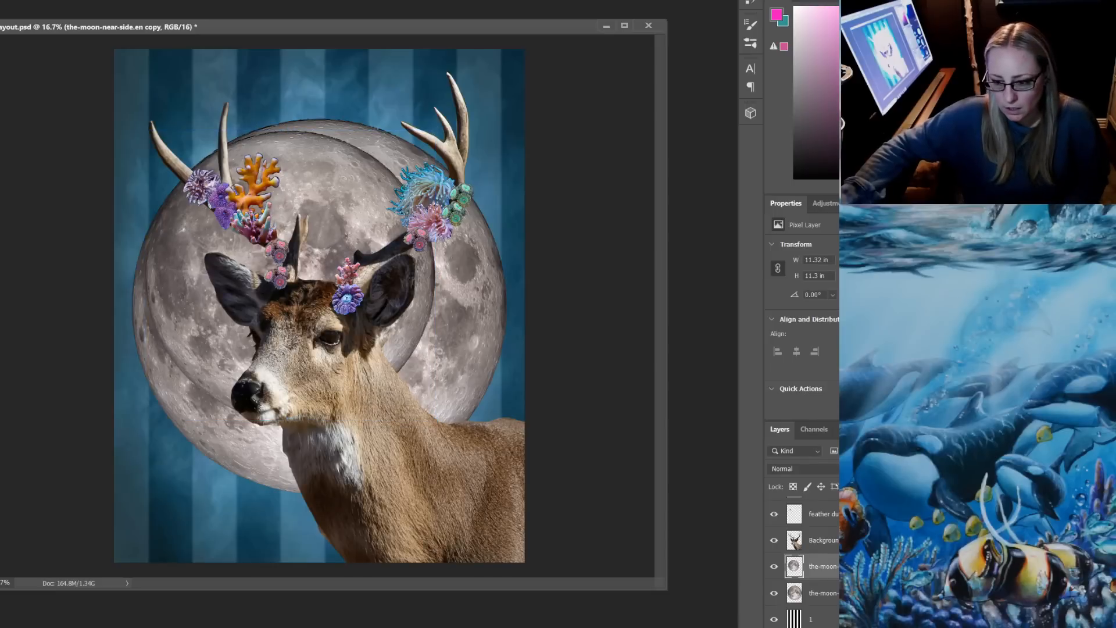
Cut the smaller moon's outline out of the large moon to form a crescent, clear the selection, and hide the smaller copy
ctrl+click(823, 566)
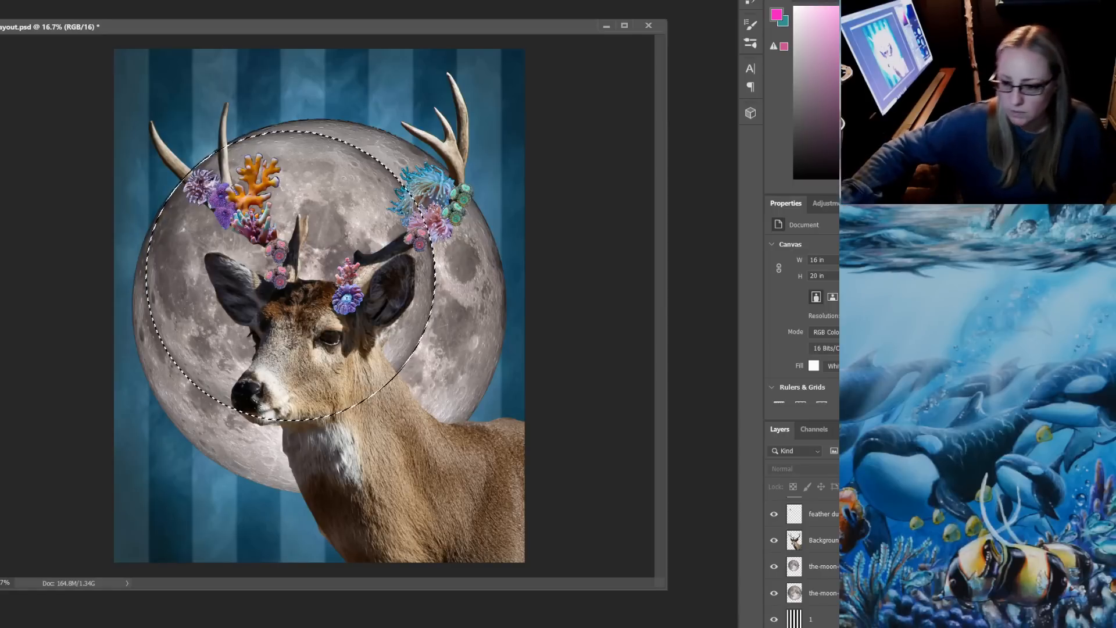
click(823, 593)
key(Delete)
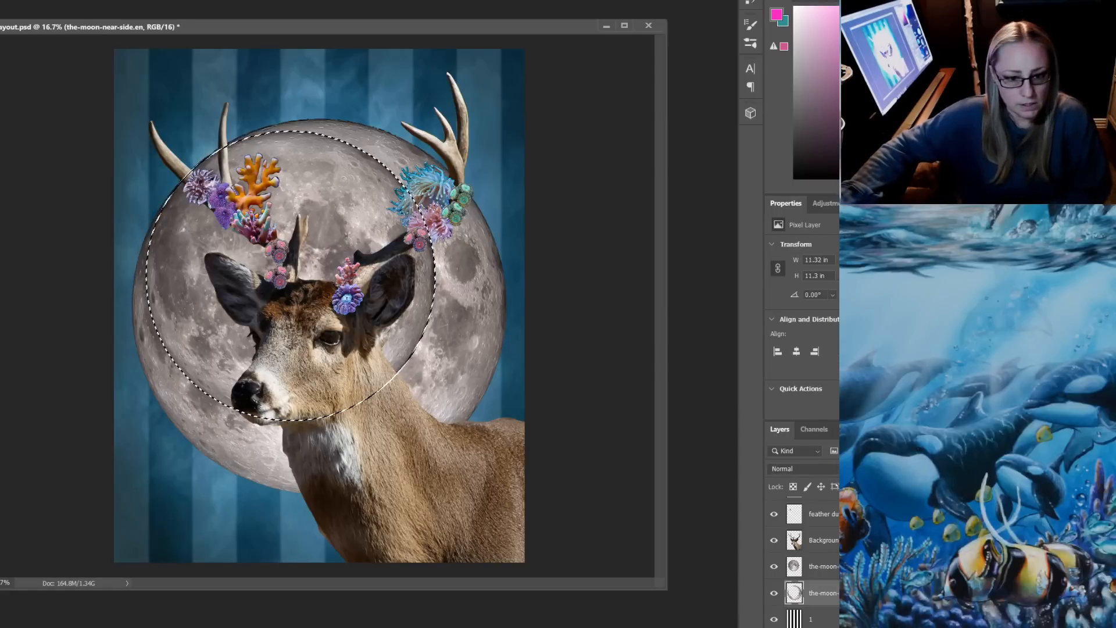
key(ctrl+d)
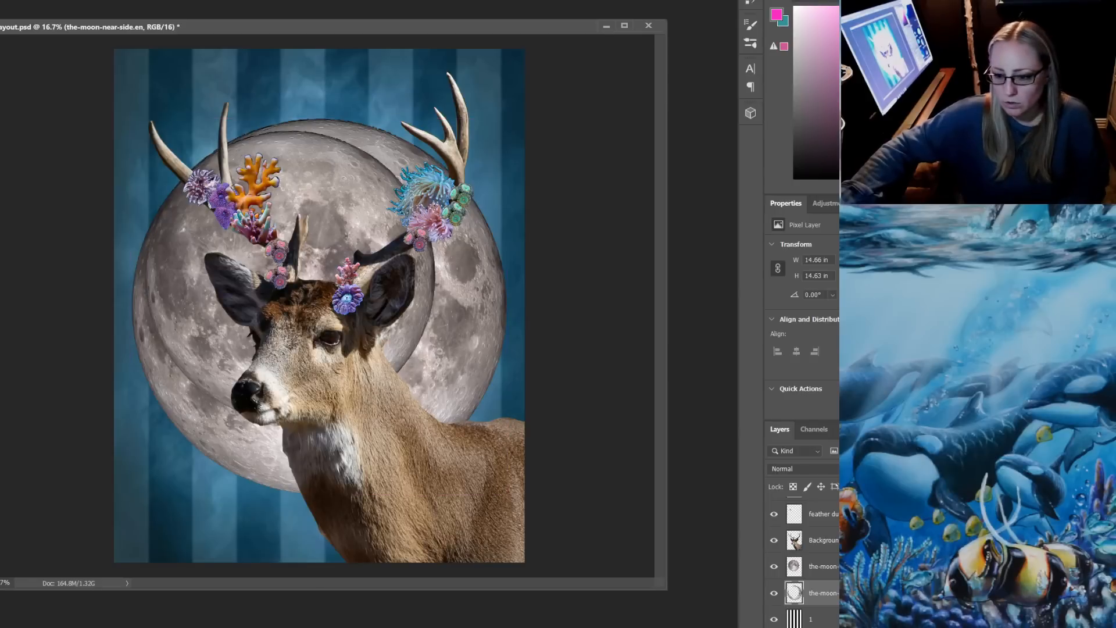
click(774, 566)
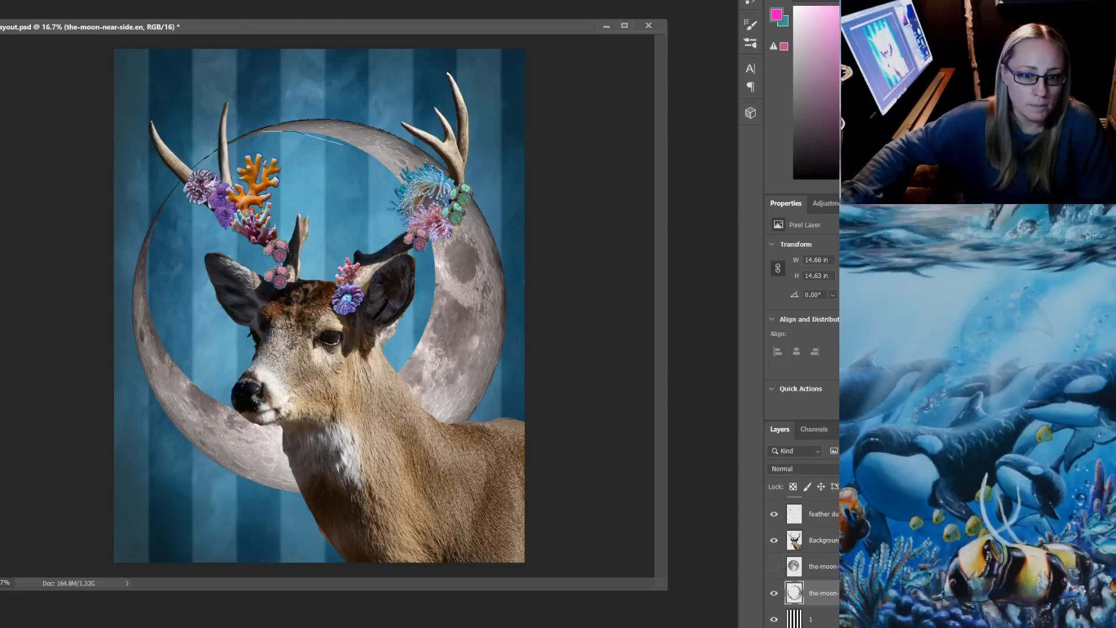
Lasso and delete the thin rim joining the crescent's two tips behind the coral and left antler, and clear the selection
drag(135, 283, 134, 320)
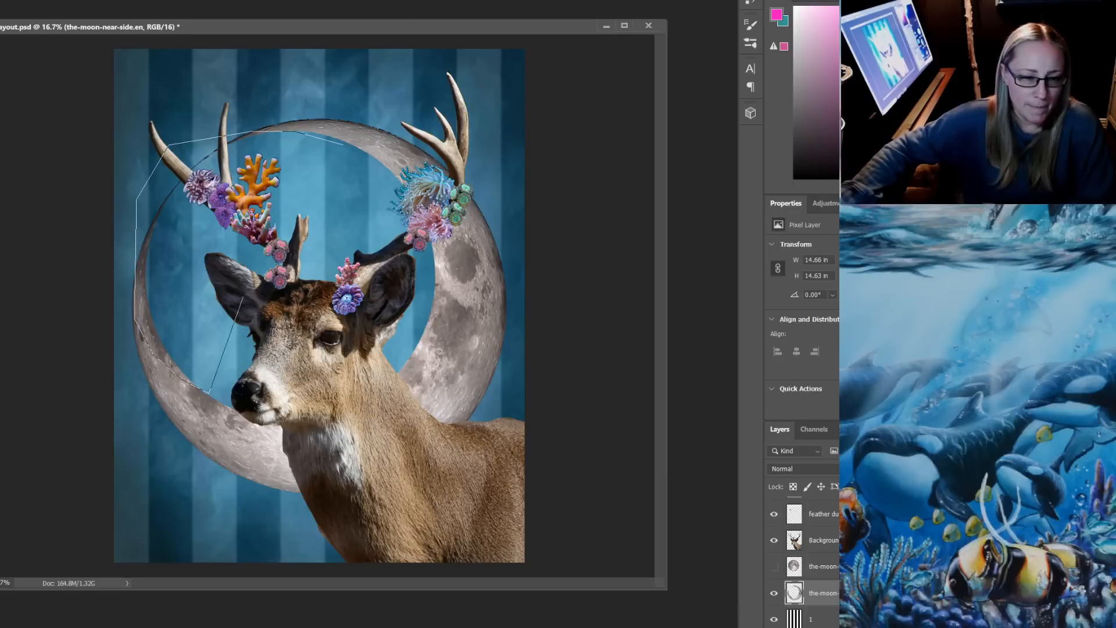
click(346, 153)
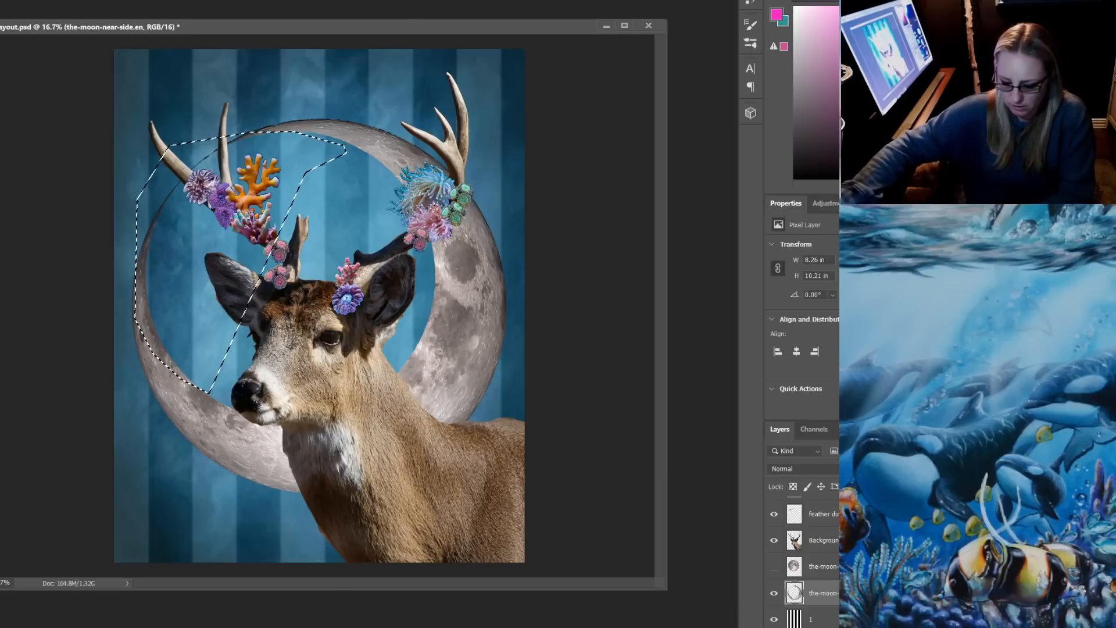
key(ctrl+d)
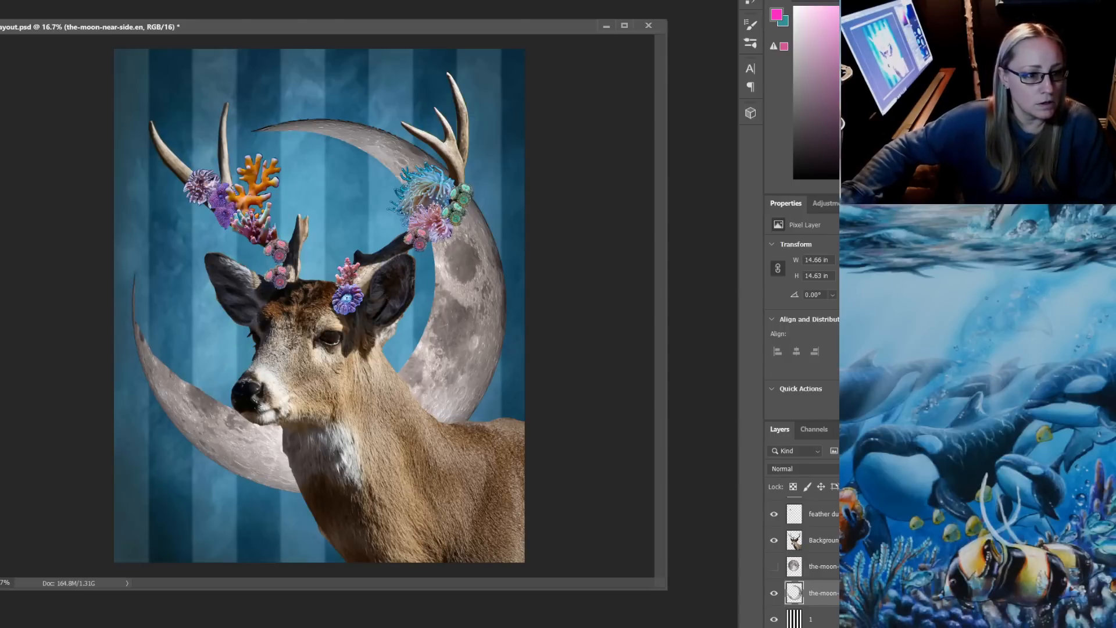
Shorten the crescent's thin lower tip and soften its inner edge near the deer's nose with a Soft Round eraser
right_click(159, 262)
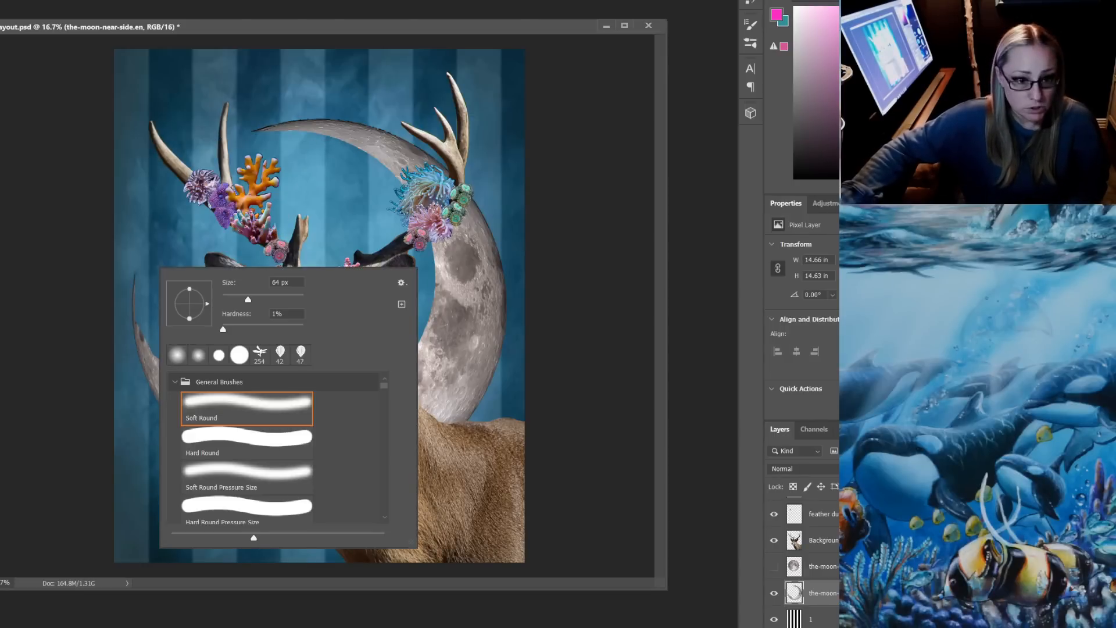
alt+right_click(165, 245)
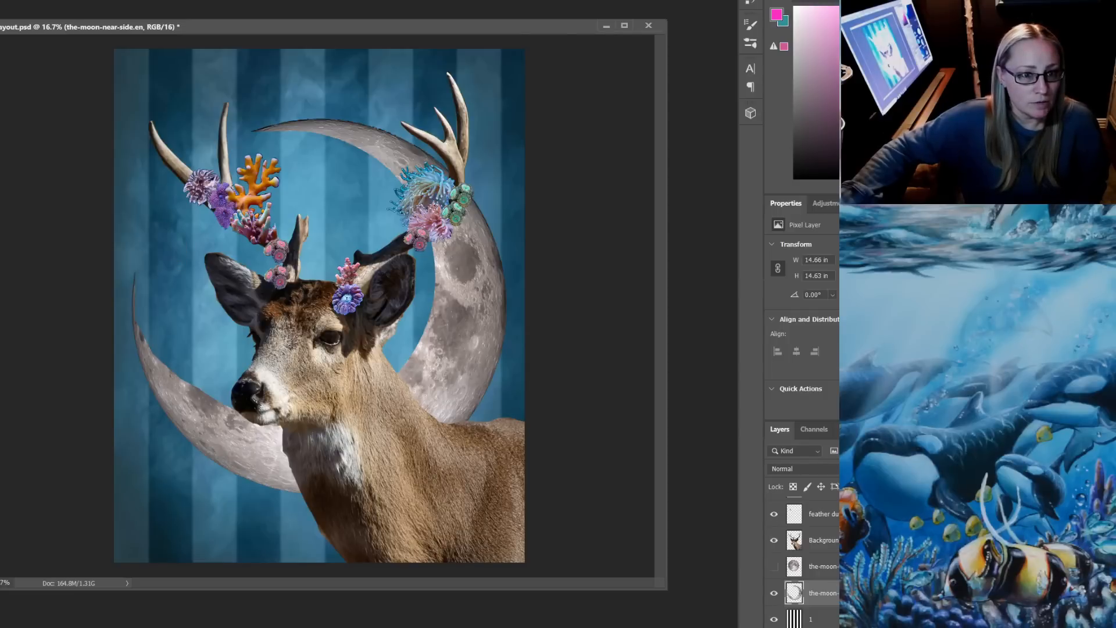
drag(137, 342, 139, 364)
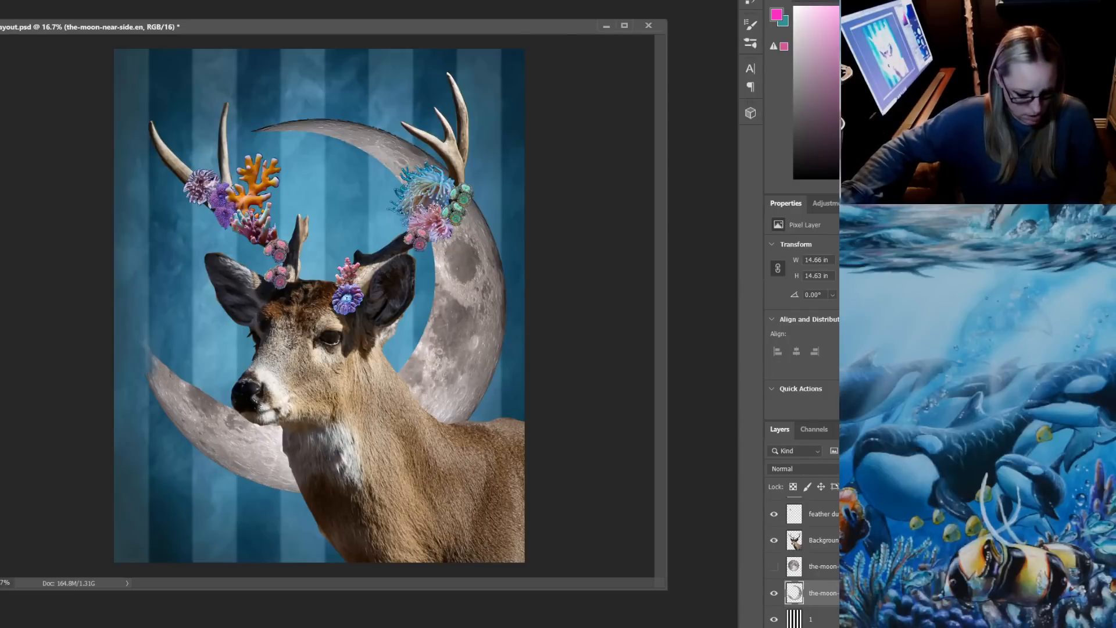
key(ctrl+z)
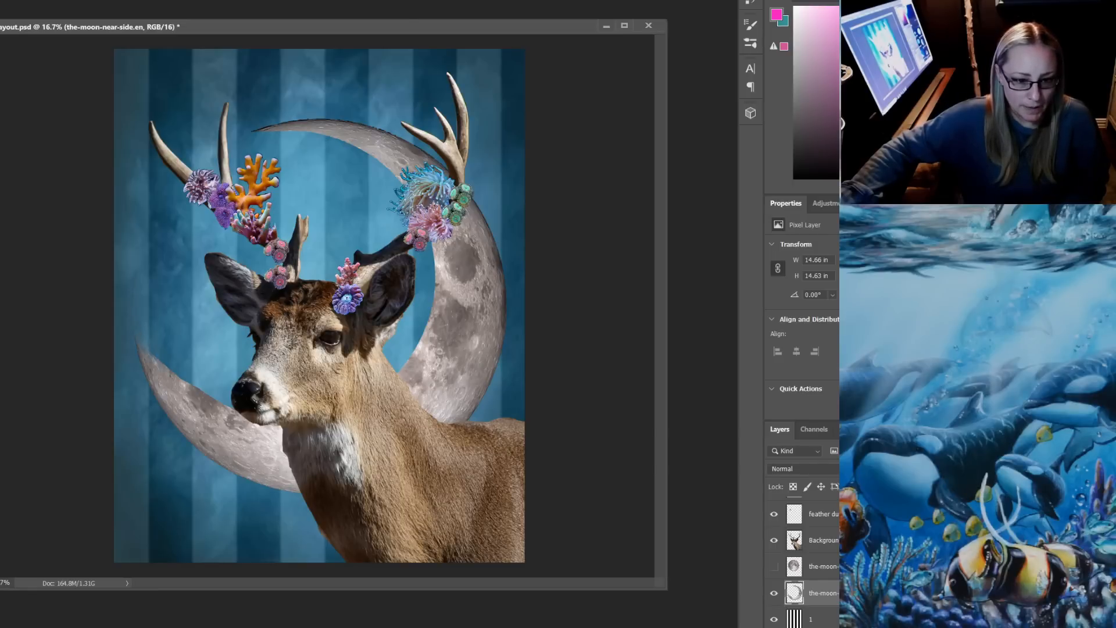
drag(212, 400, 172, 375)
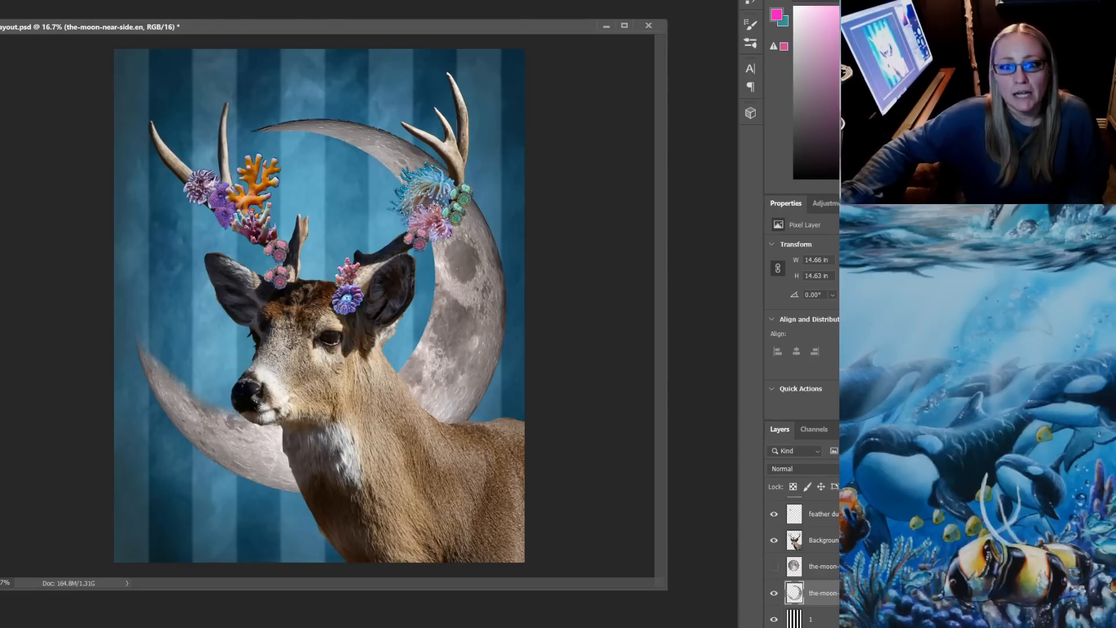
Shift the crescent moon slightly up and left, rotate it about 27° counterclockwise behind the deer, and hide its layer
drag(371, 139, 364, 129)
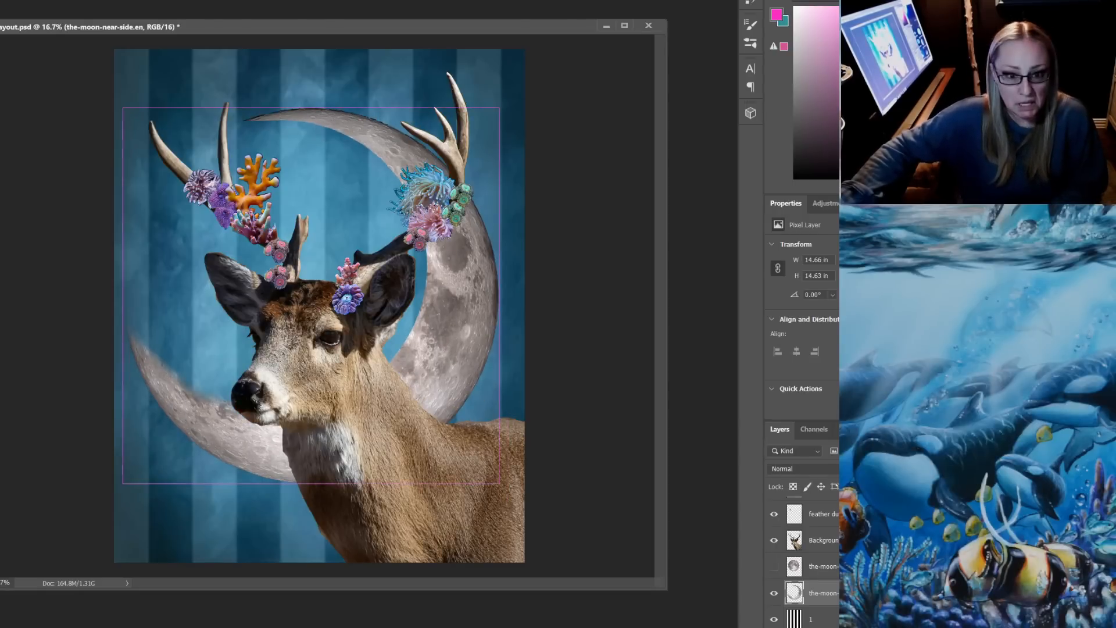
key(ctrl+t)
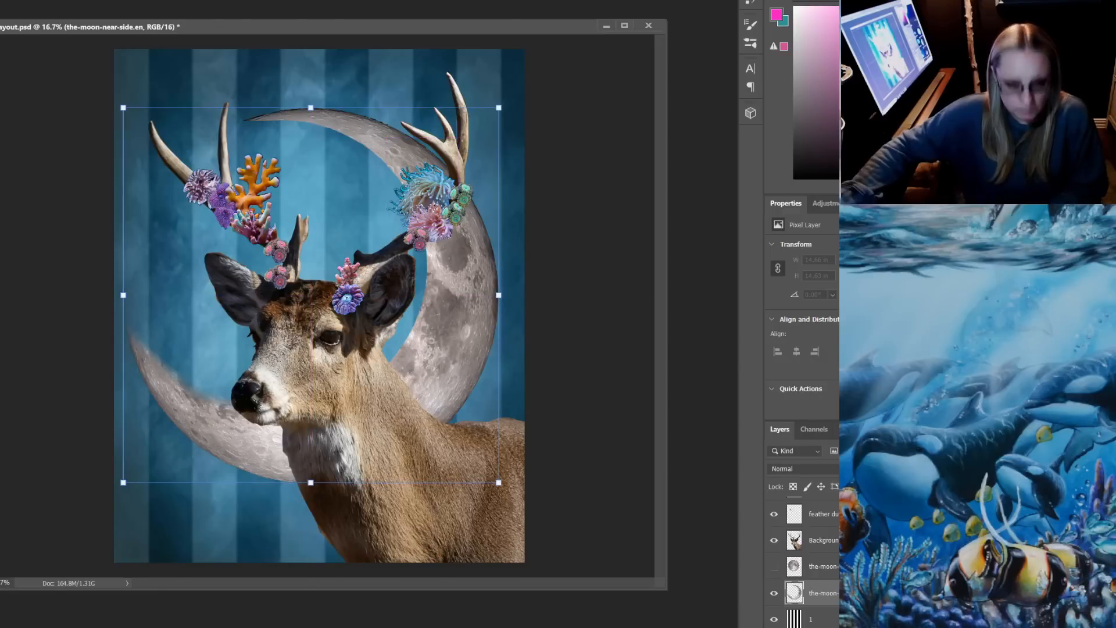
drag(268, 64, 133, 102)
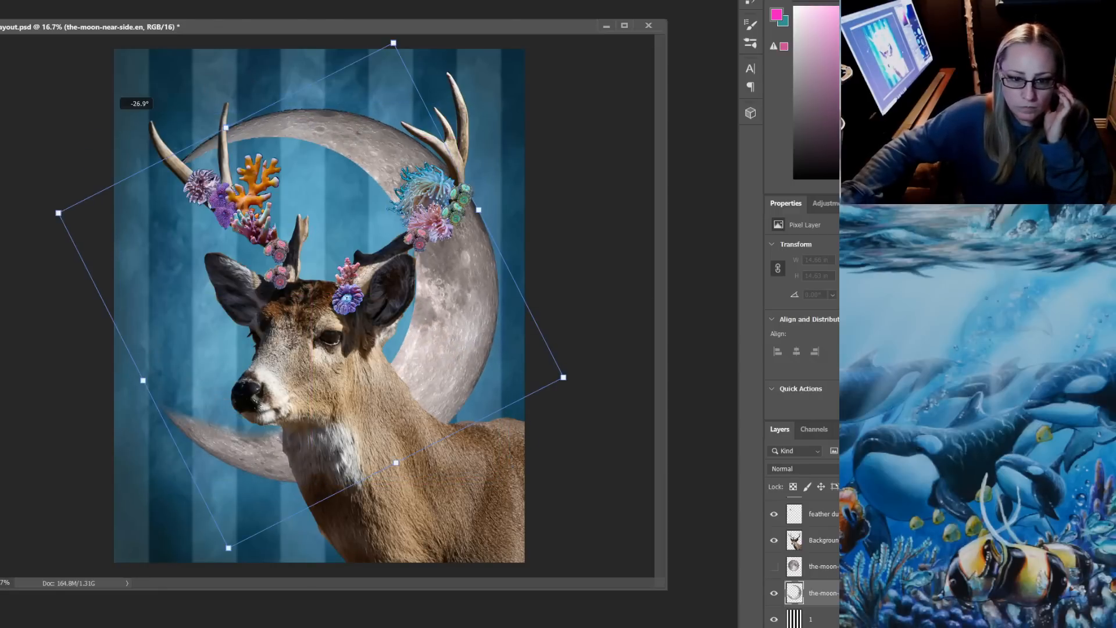
drag(432, 345, 428, 347)
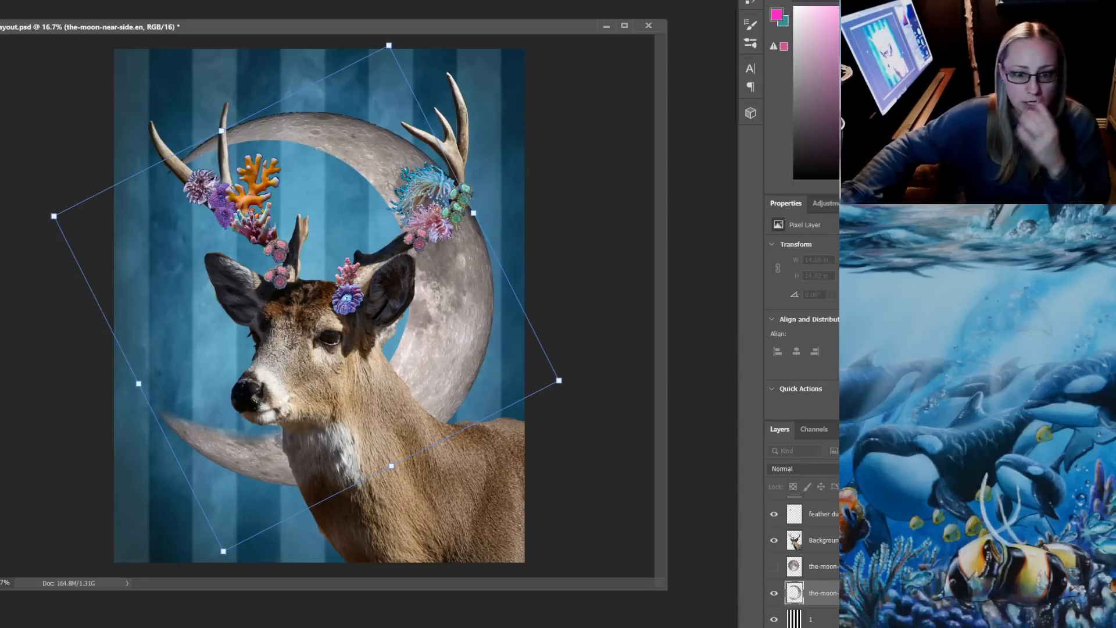
key(Return)
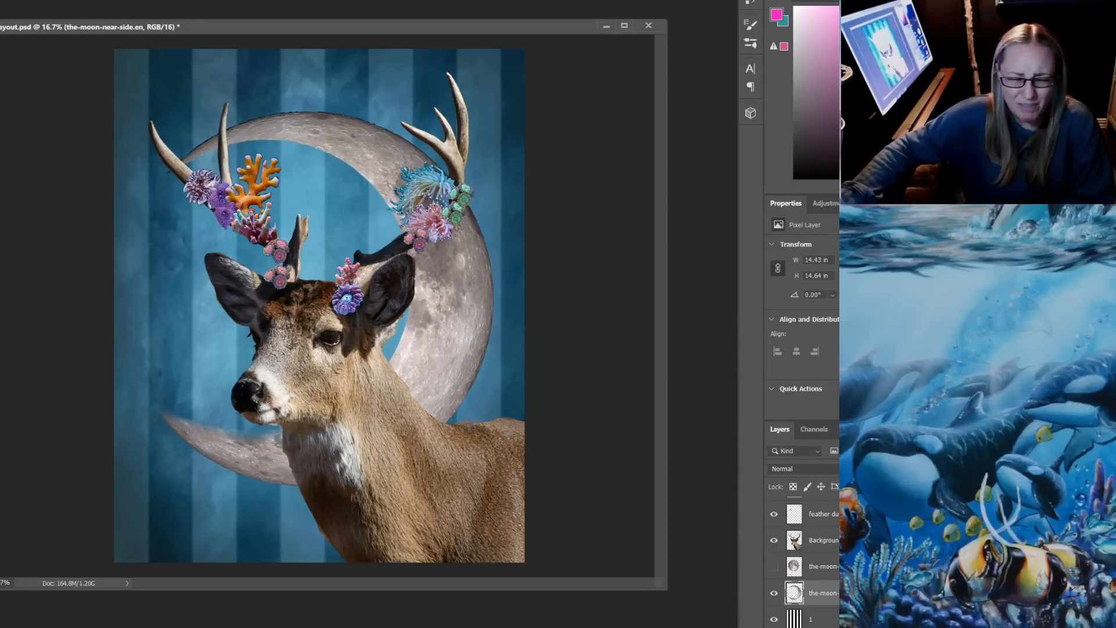
click(773, 593)
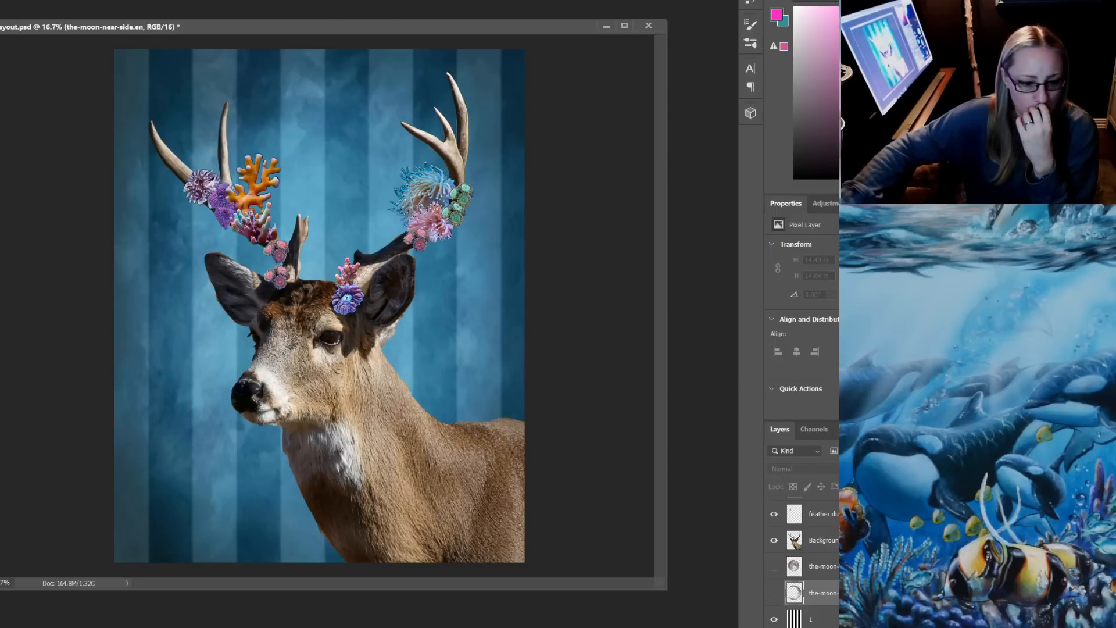
Check the composition in the YouTube live stream dashboard and return to the Photoshop layout
key(alt+Tab)
key(ctrl+Tab)
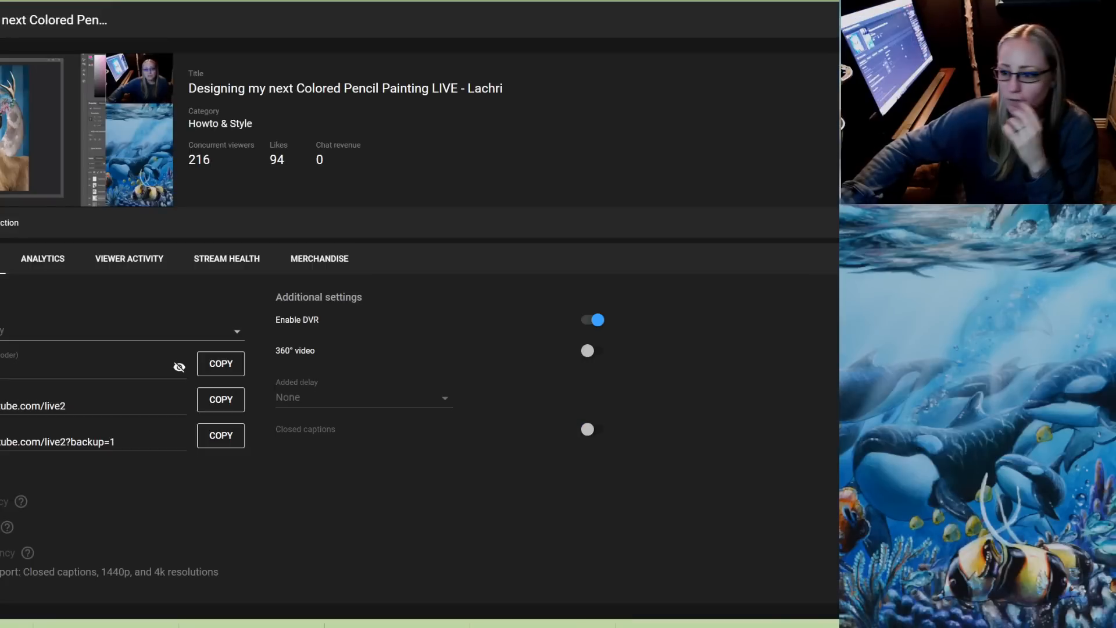
mouse_move(344, 627)
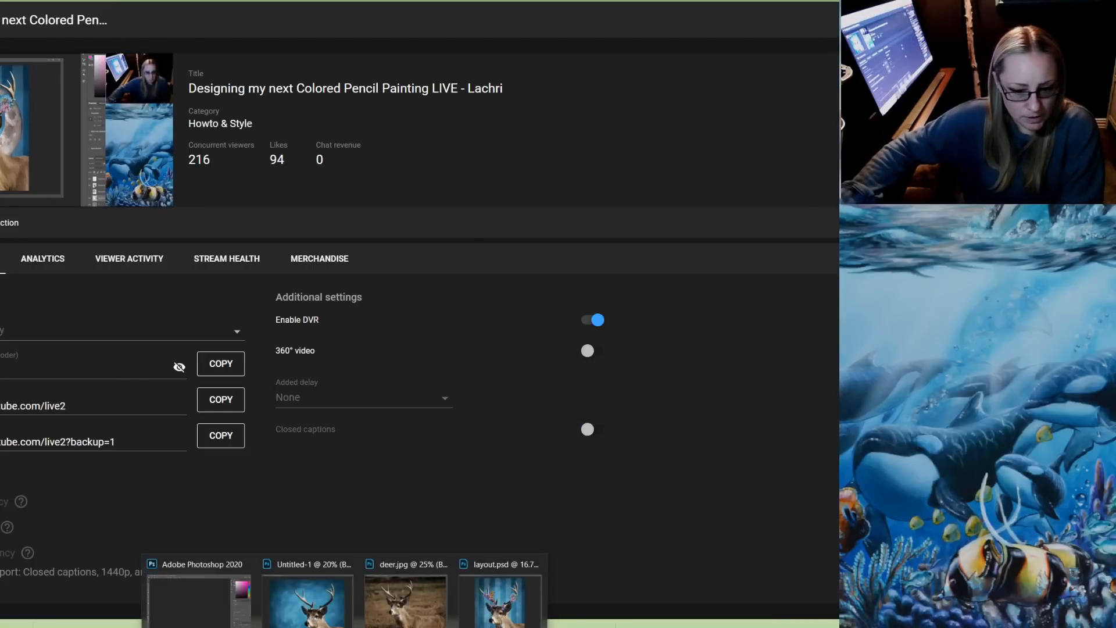
click(199, 602)
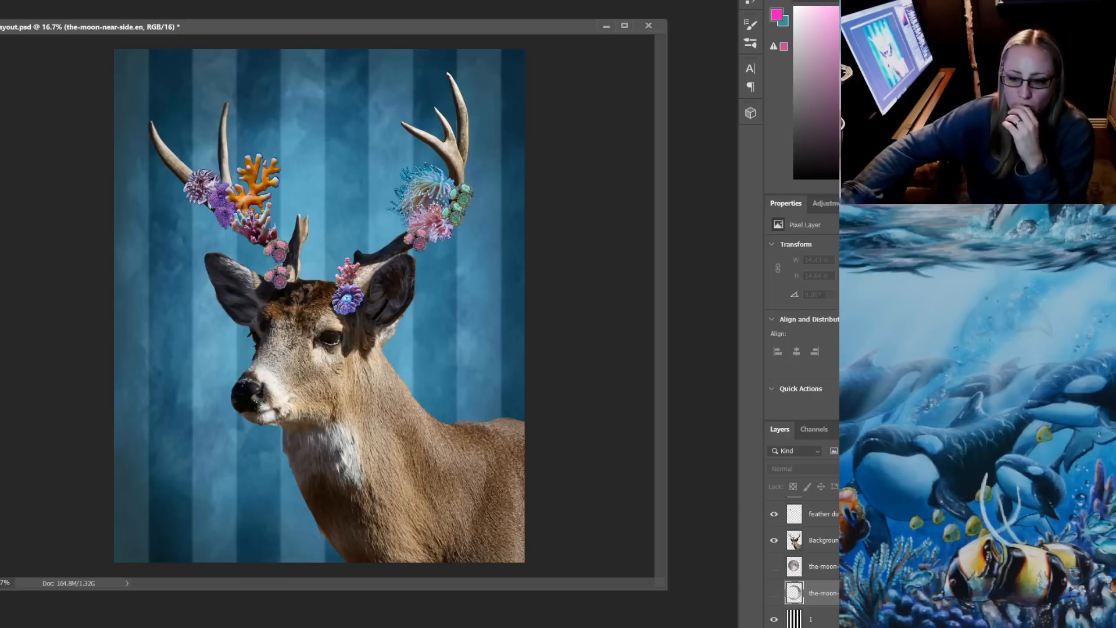
Select the striped layer named 1 and lower its opacity to soften the stripes behind the deer
scroll(802, 558, down, 1)
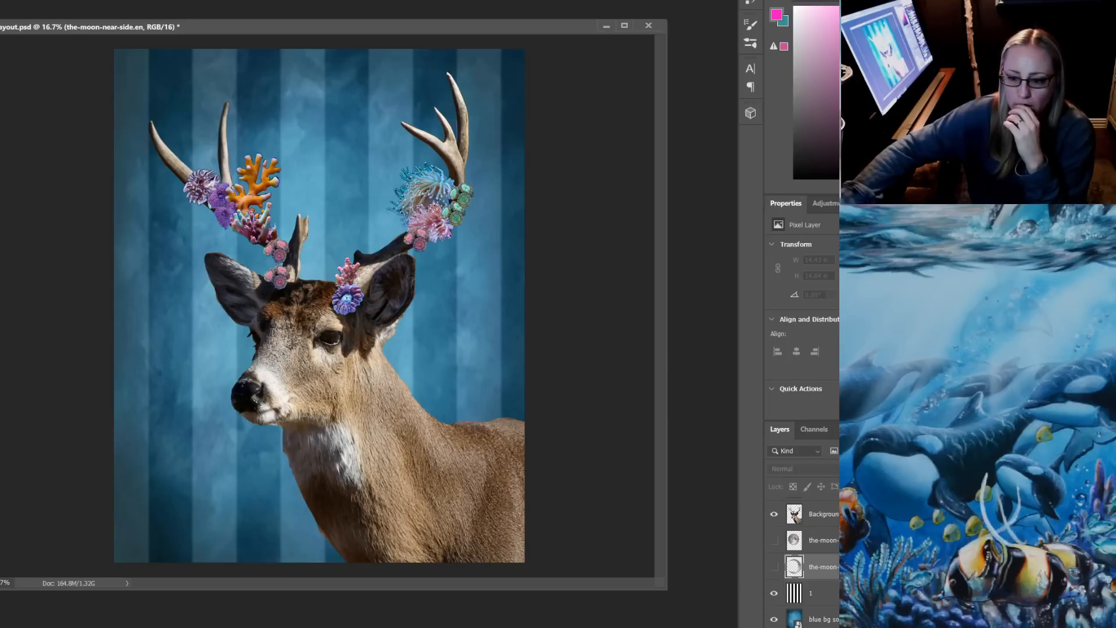
click(819, 593)
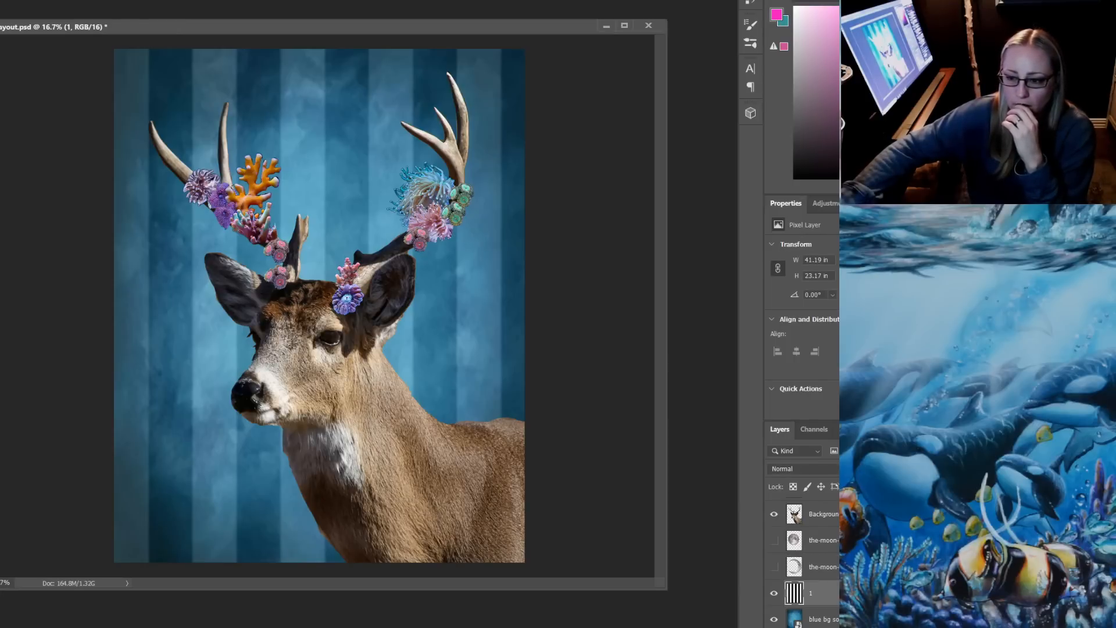
key(1)
key(2)
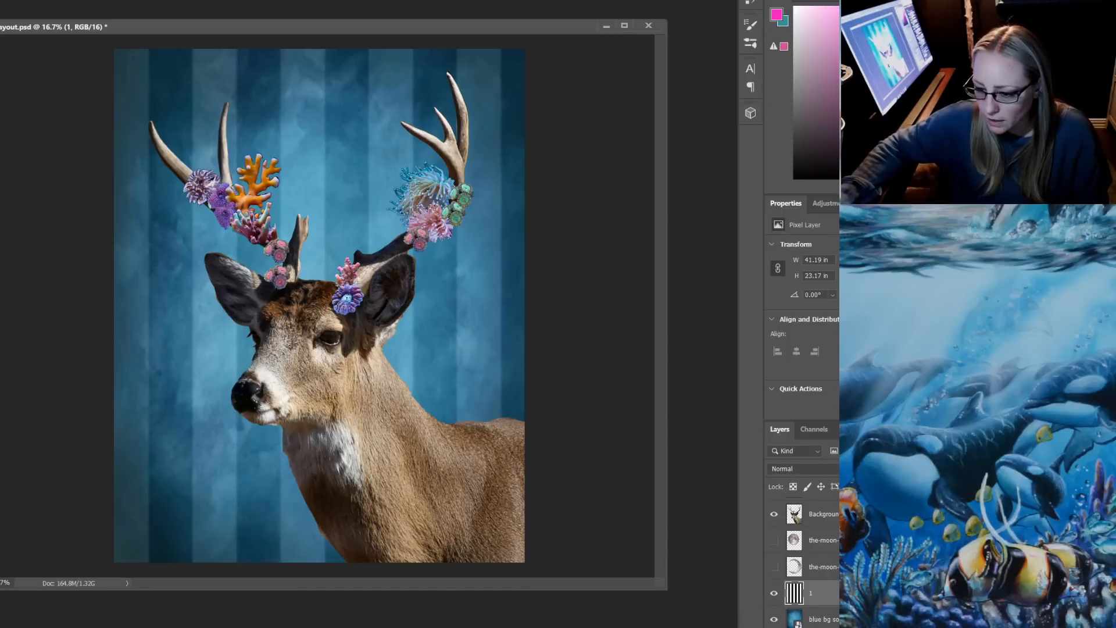
scroll(803, 564, down, 1)
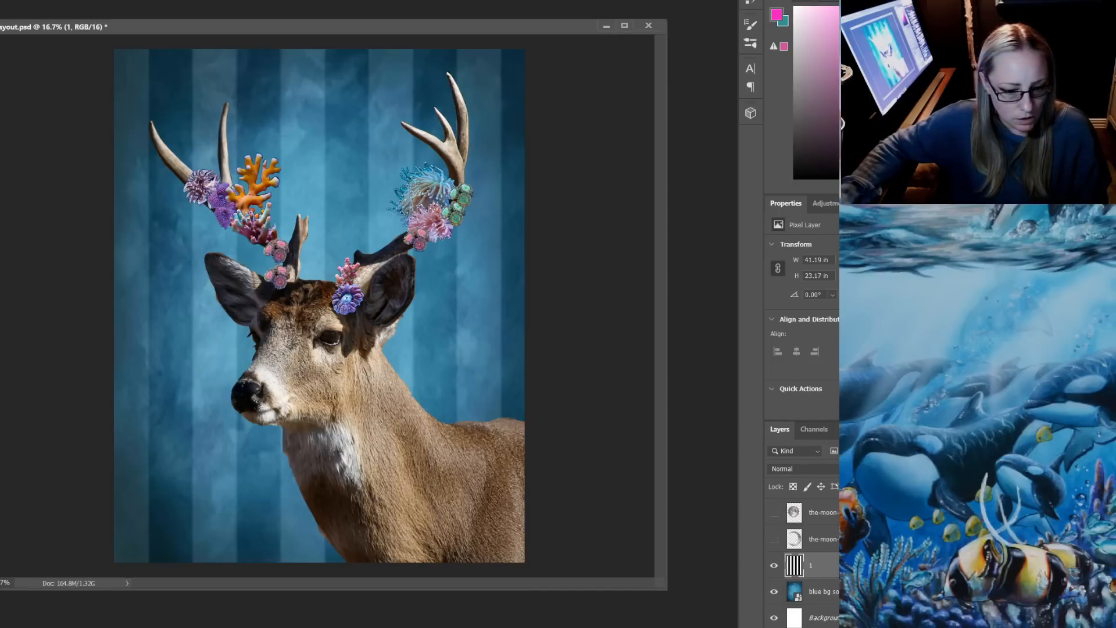
Bring up the Untitled-1 document, place its window below the layout image, and select its bokeh layer named bg
mouse_move(344, 627)
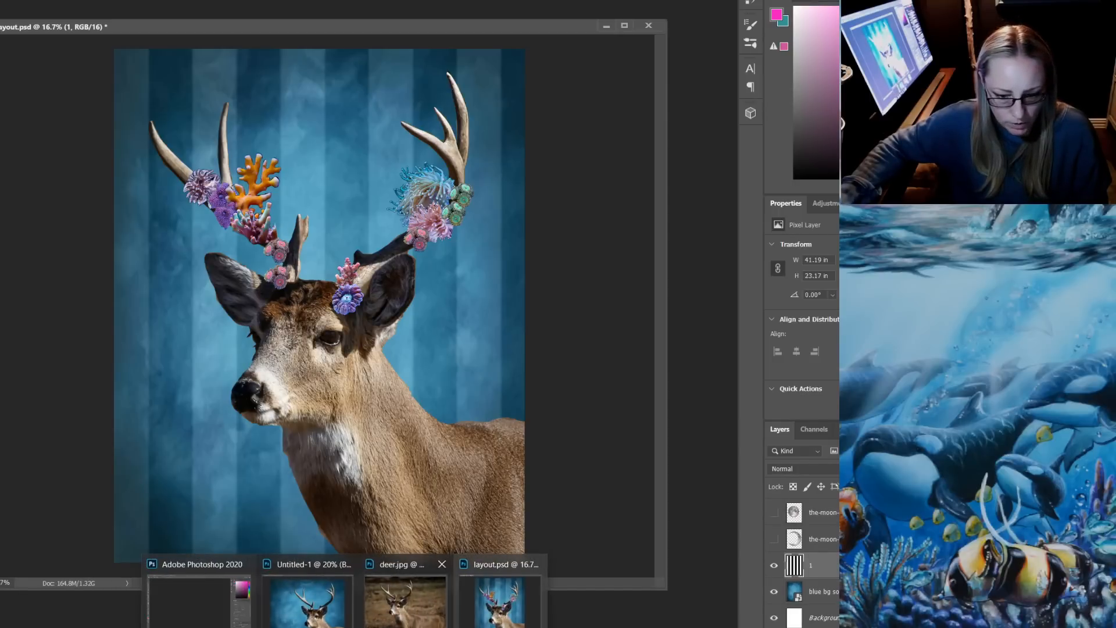
click(307, 598)
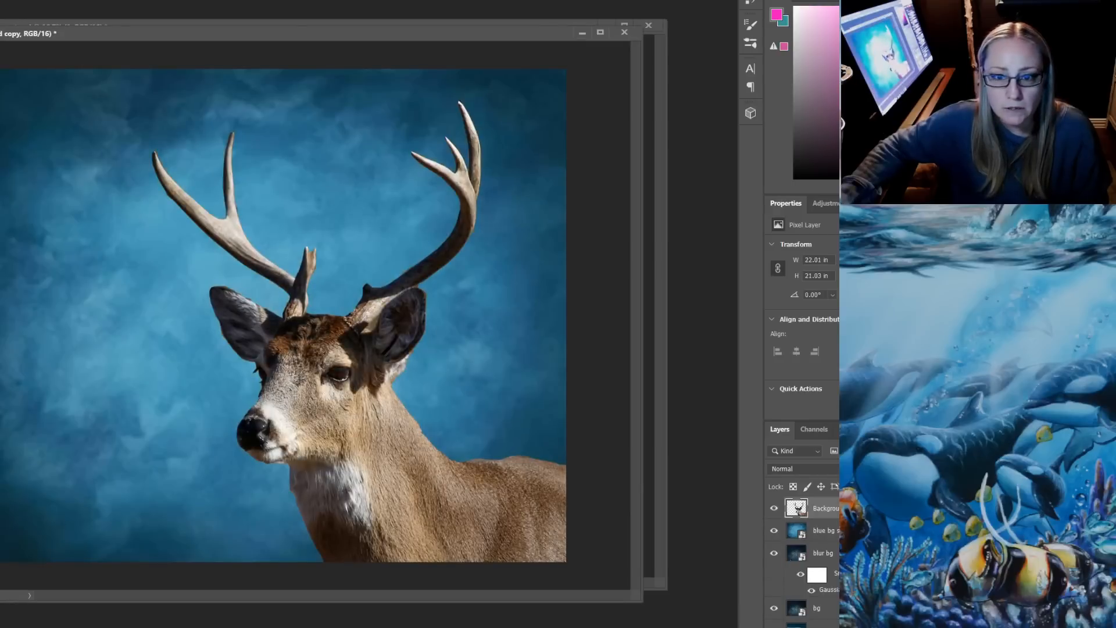
click(489, 50)
drag(490, 34, 518, 372)
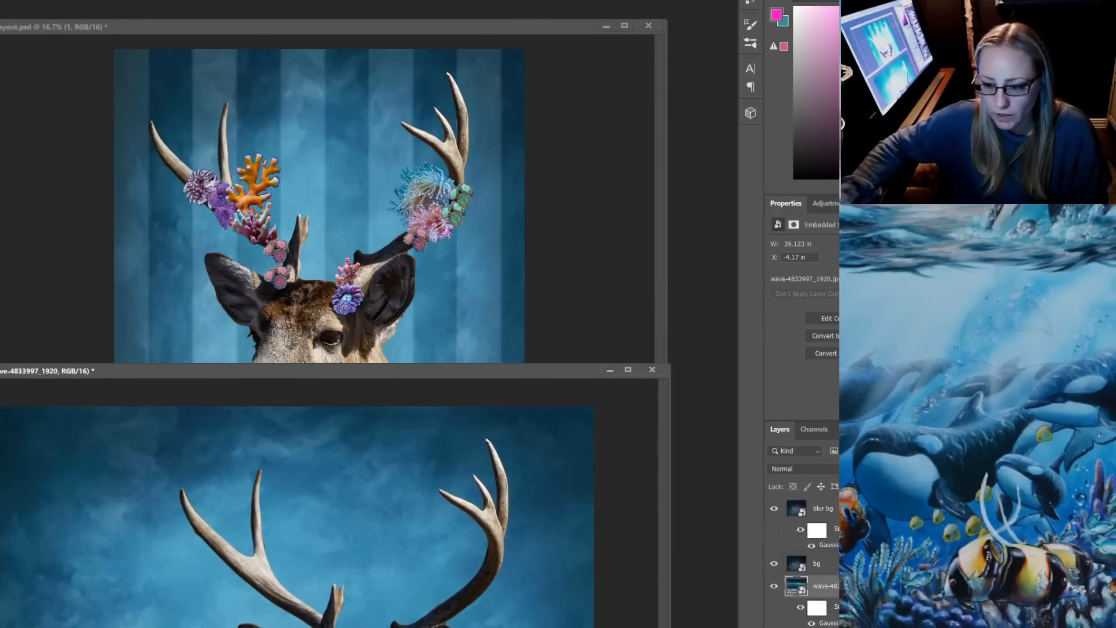
scroll(817, 558, down, 2)
scroll(817, 559, up, 1)
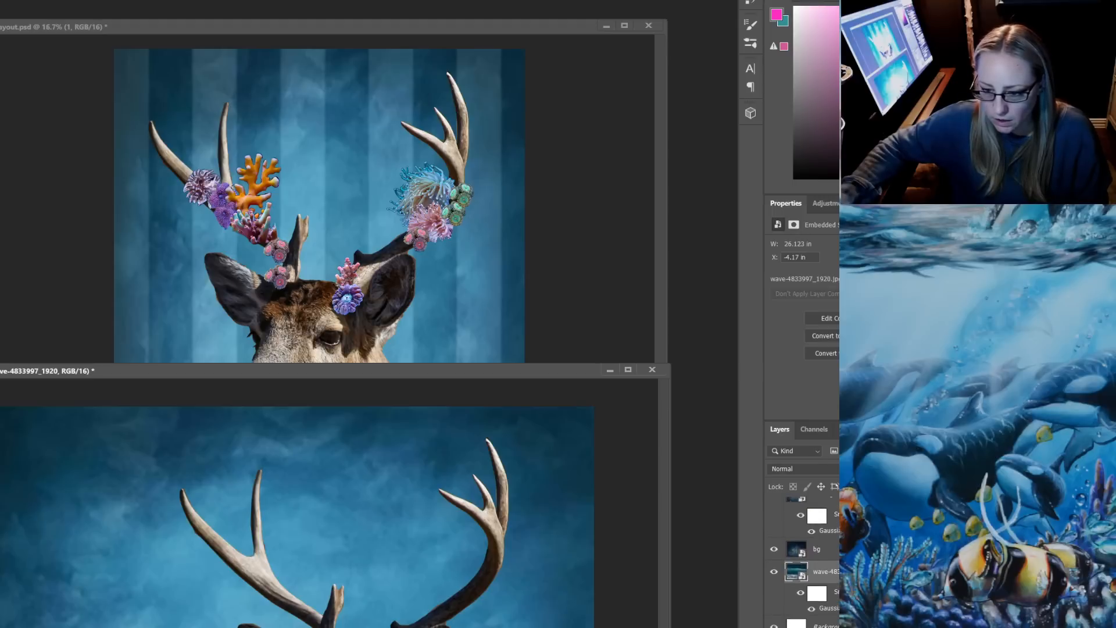
click(816, 548)
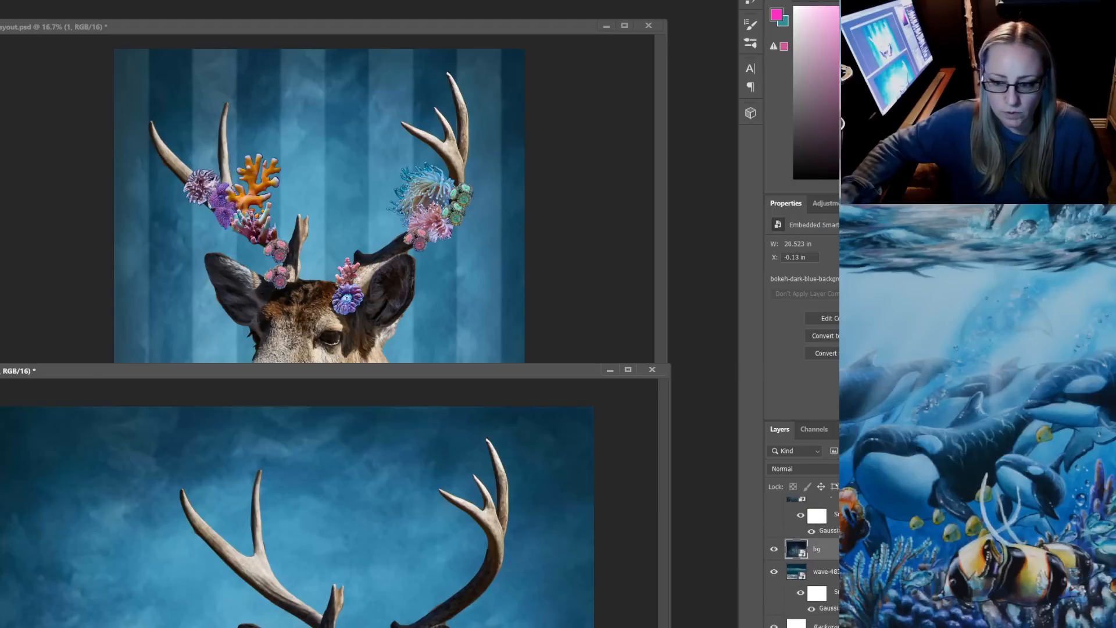
drag(559, 491, 499, 347)
key(ctrl+z)
key(ctrl+z)
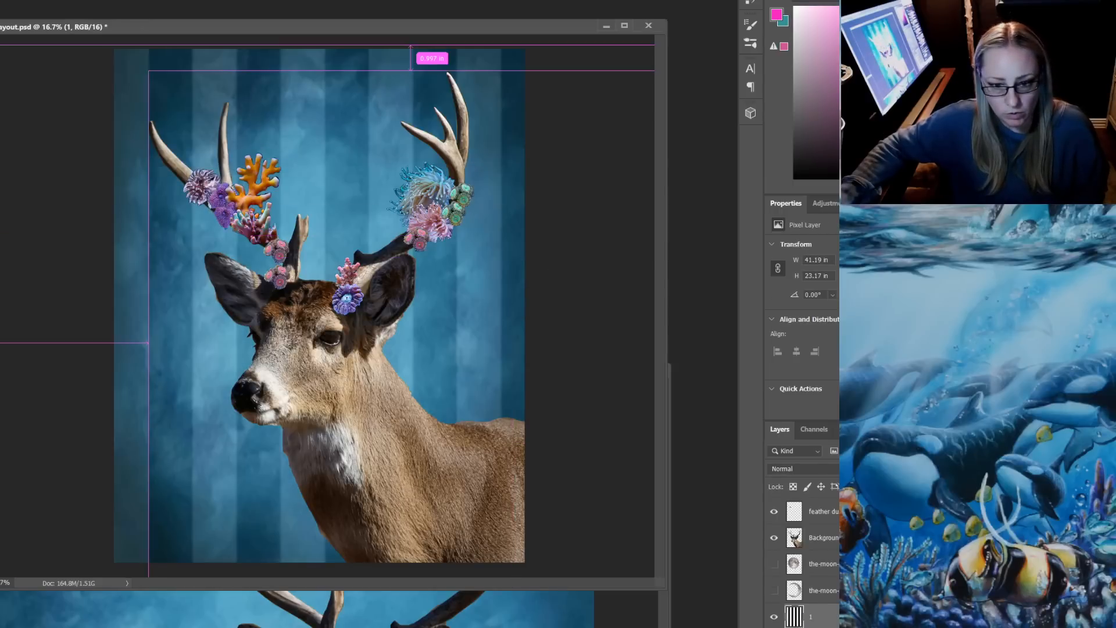
Raise the bg layer above the blue soft background in Untitled-1 and copy the bokeh image into layout.psd behind the deer
click(372, 610)
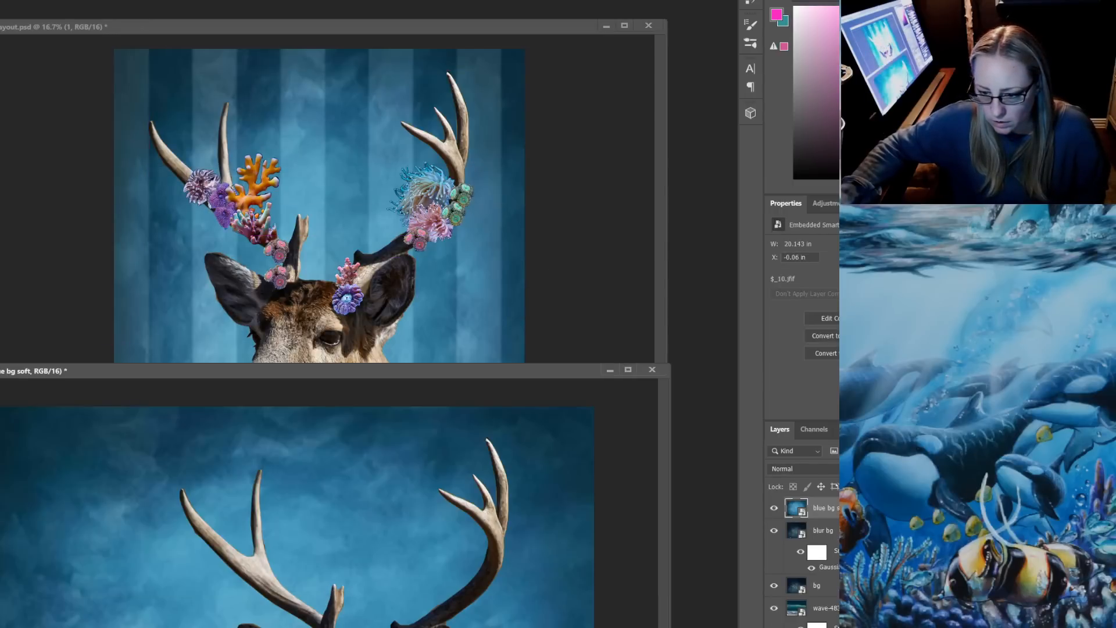
drag(817, 586, 815, 500)
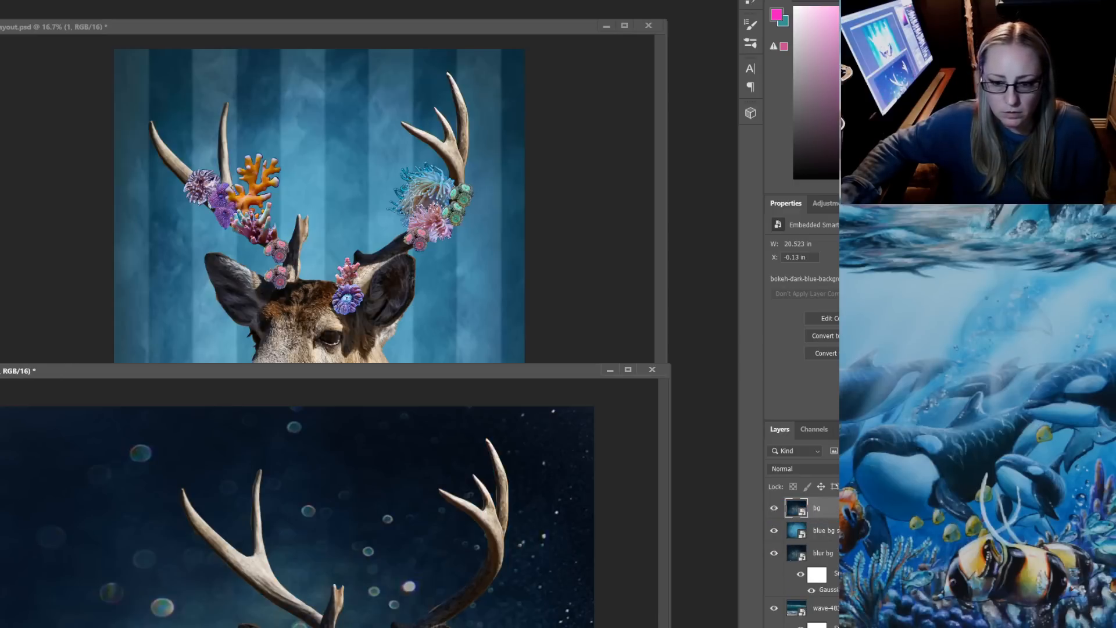
drag(385, 533, 429, 114)
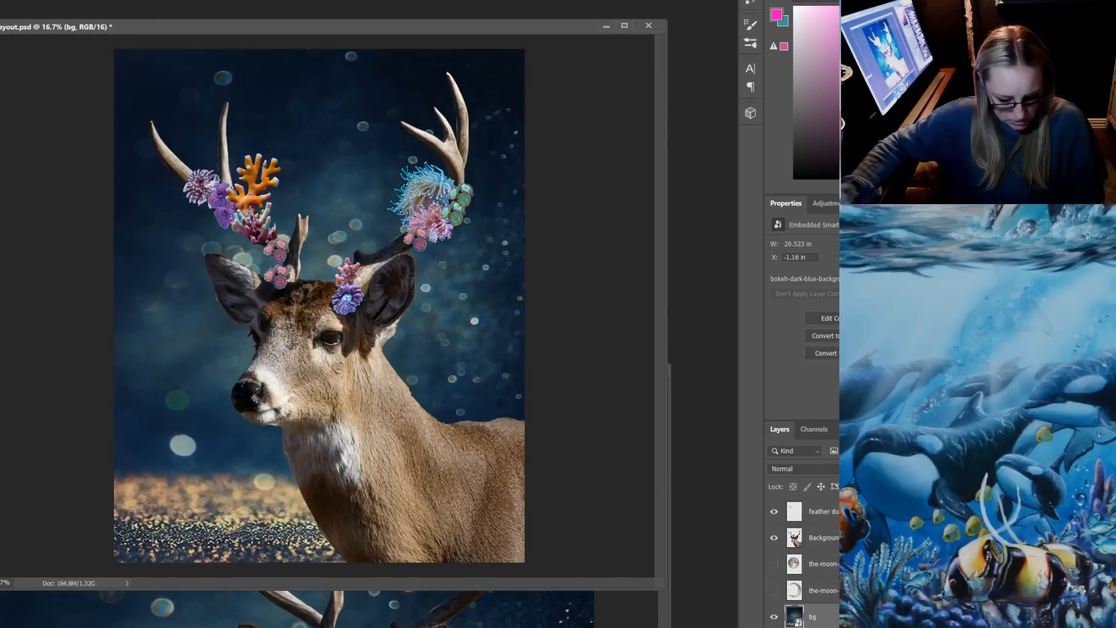
Scale the bokeh background up to about 25.4 in wide and position it to cover the whole canvas
key(ctrl+t)
drag(668, 590, 759, 627)
drag(564, 441, 525, 321)
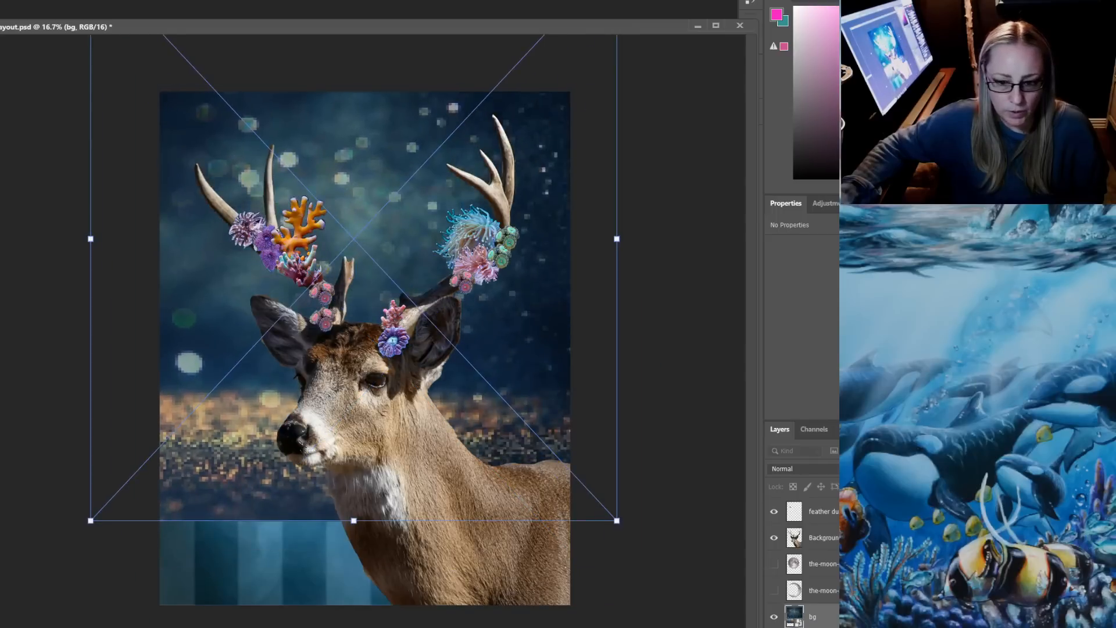
drag(617, 521, 742, 627)
drag(579, 311, 561, 424)
key(Return)
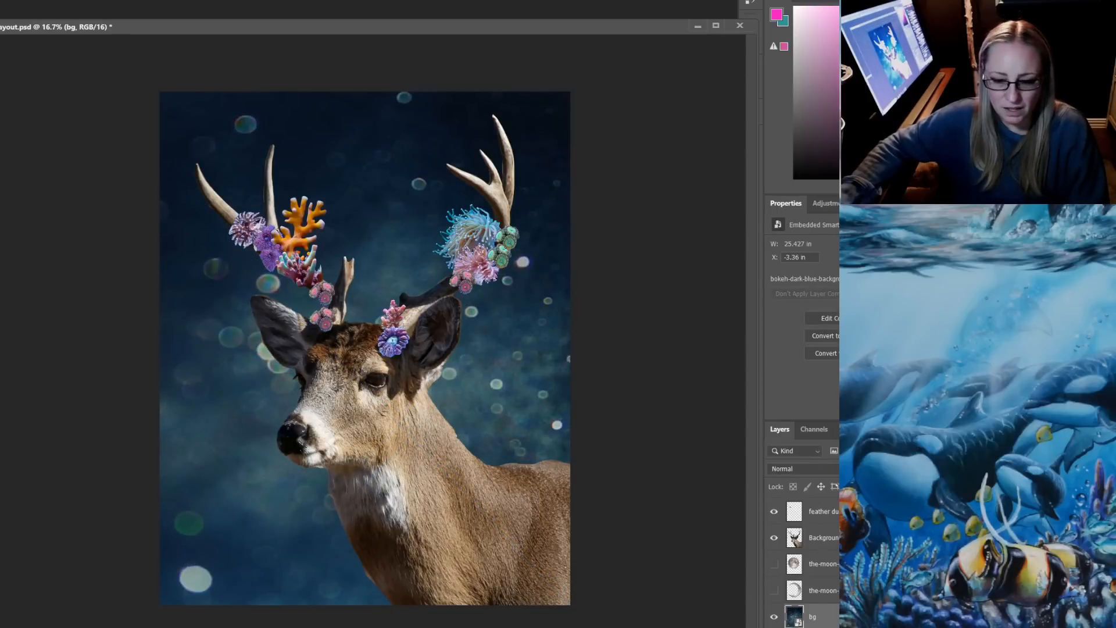
Compare the bokeh background with the striped one behind the deer and leave the bg layer hidden
click(774, 617)
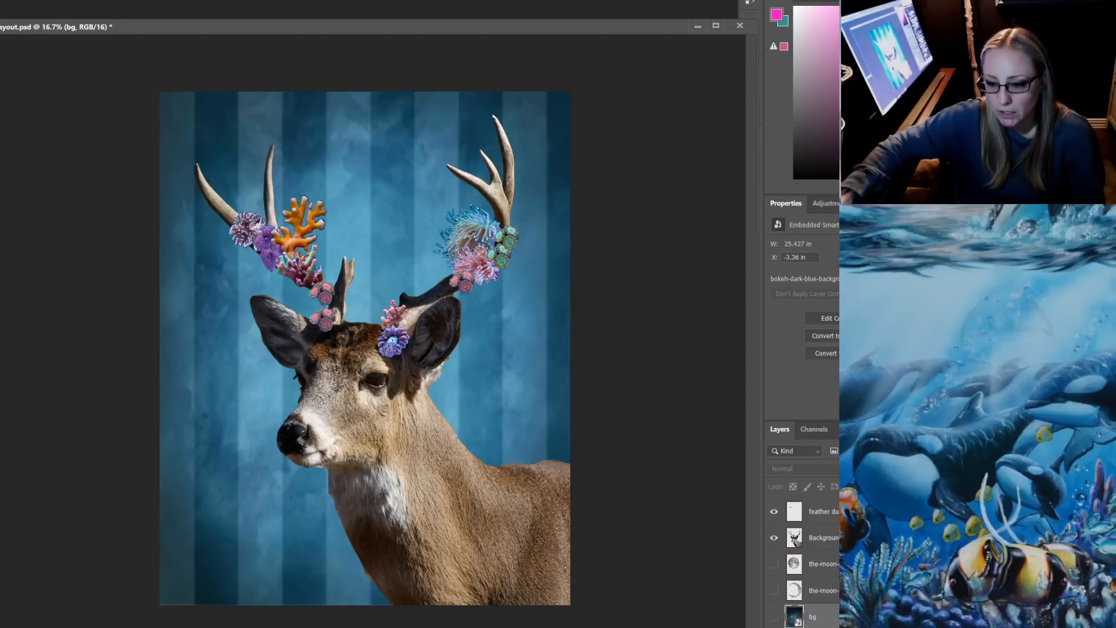
click(823, 537)
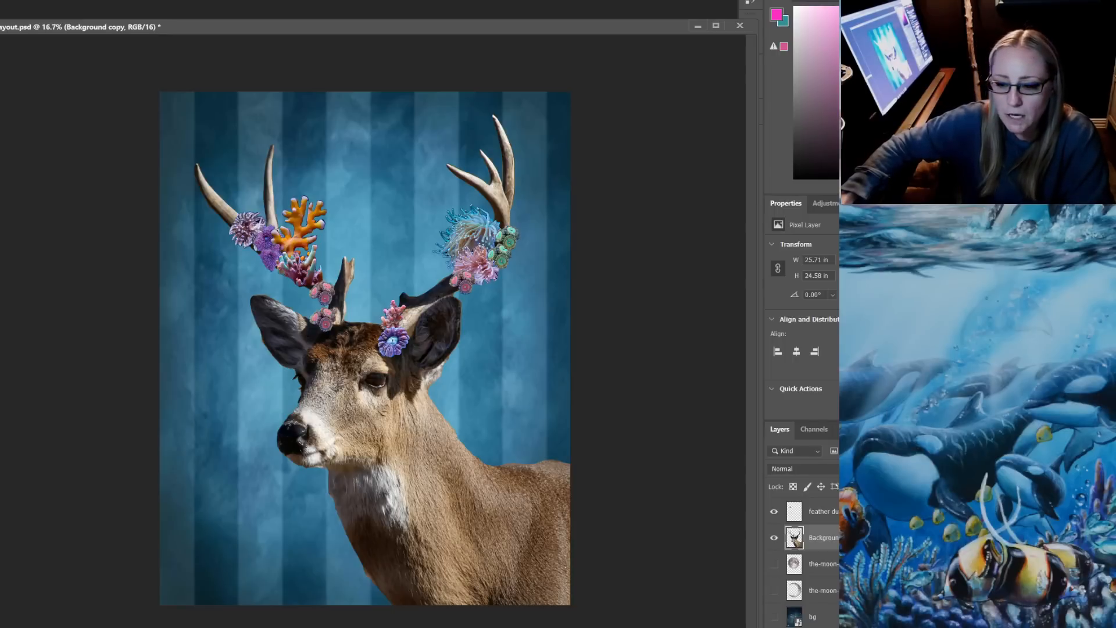
click(814, 616)
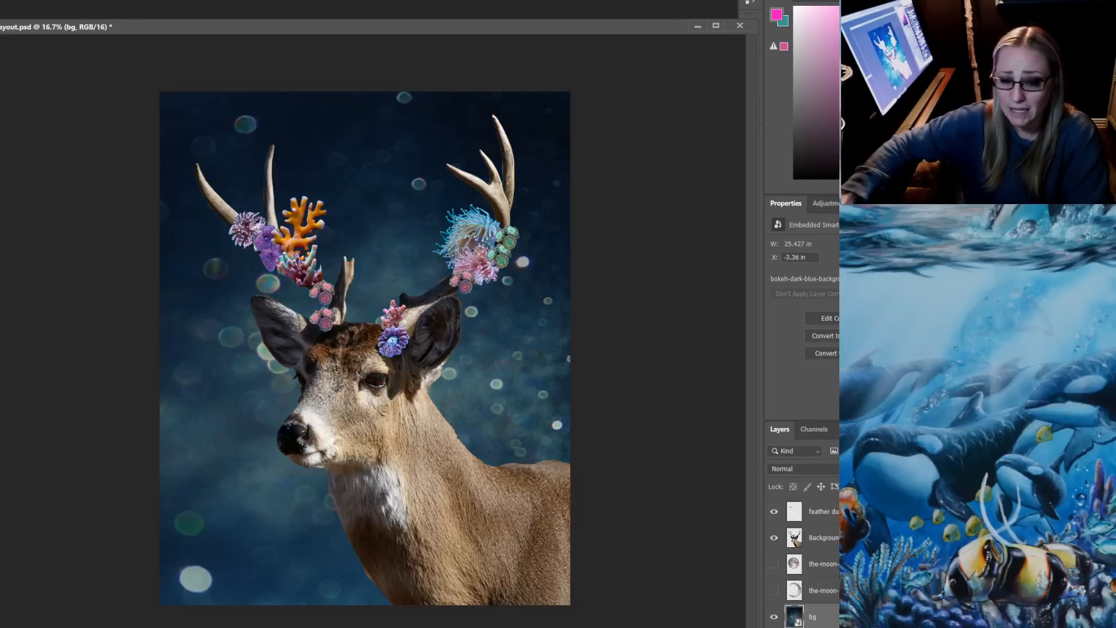
click(773, 617)
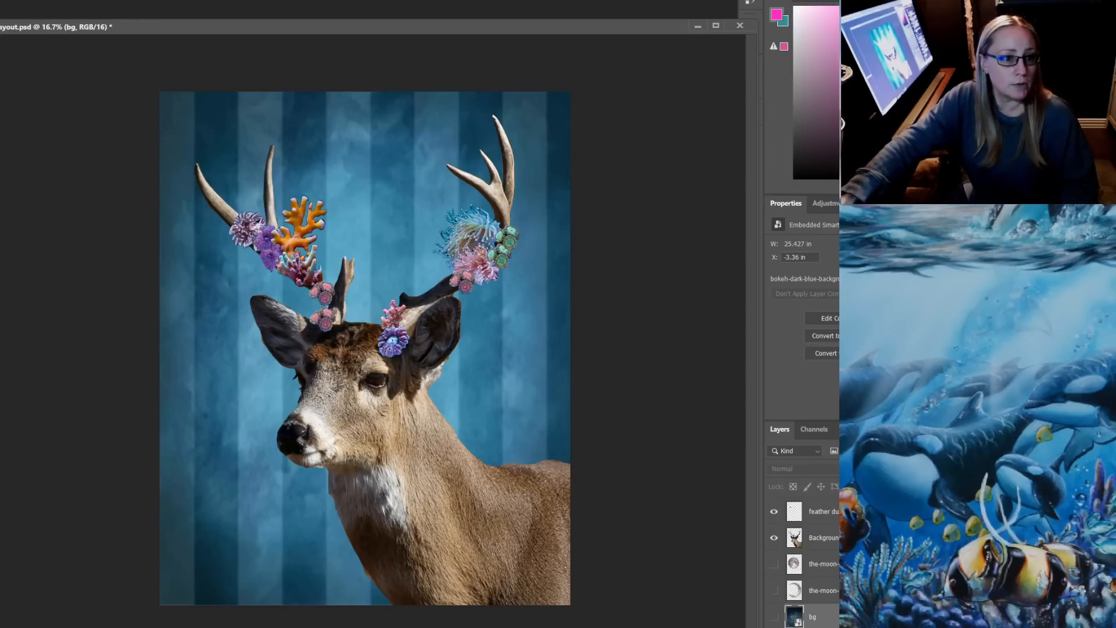
Save the layout file and add a new empty layer named "painting"
click(0, 0)
click(29, 82)
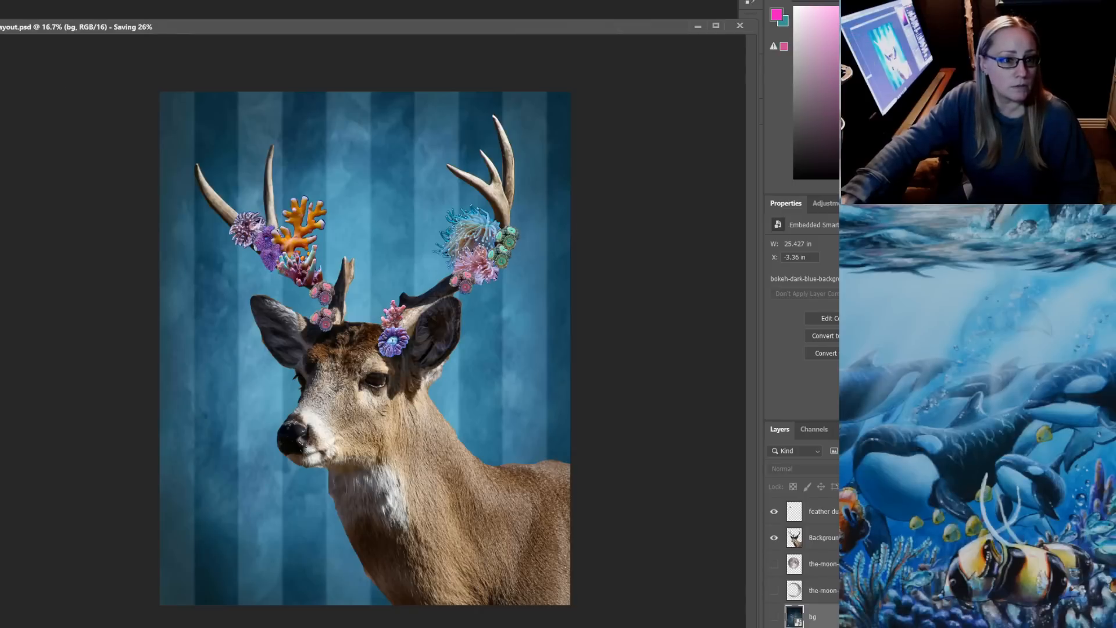
click(0, 0)
mouse_move(12, 0)
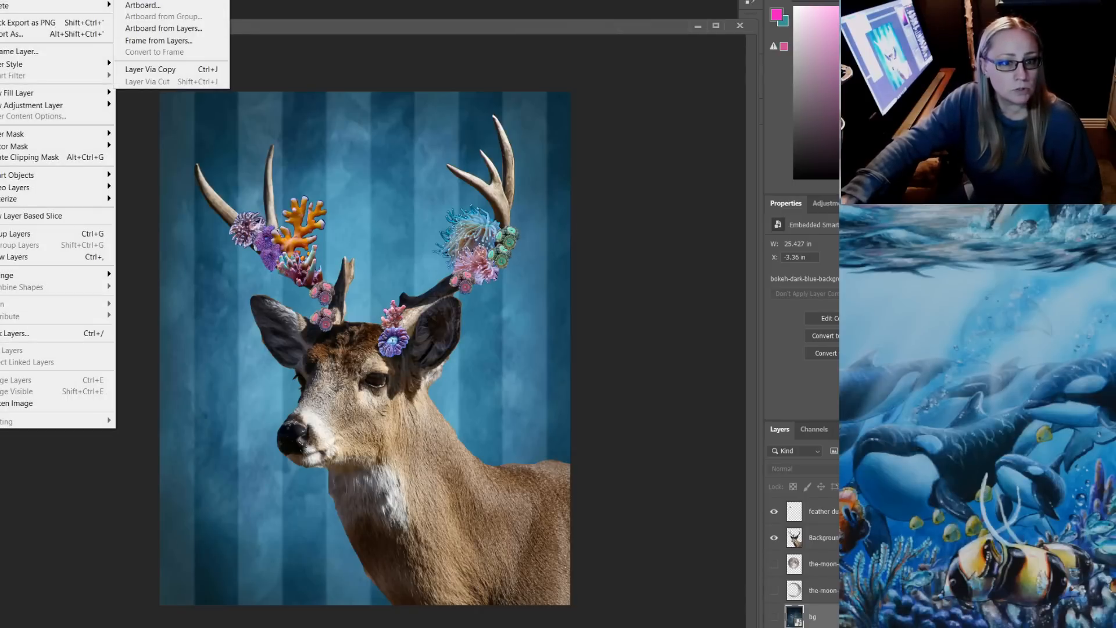
click(139, 0)
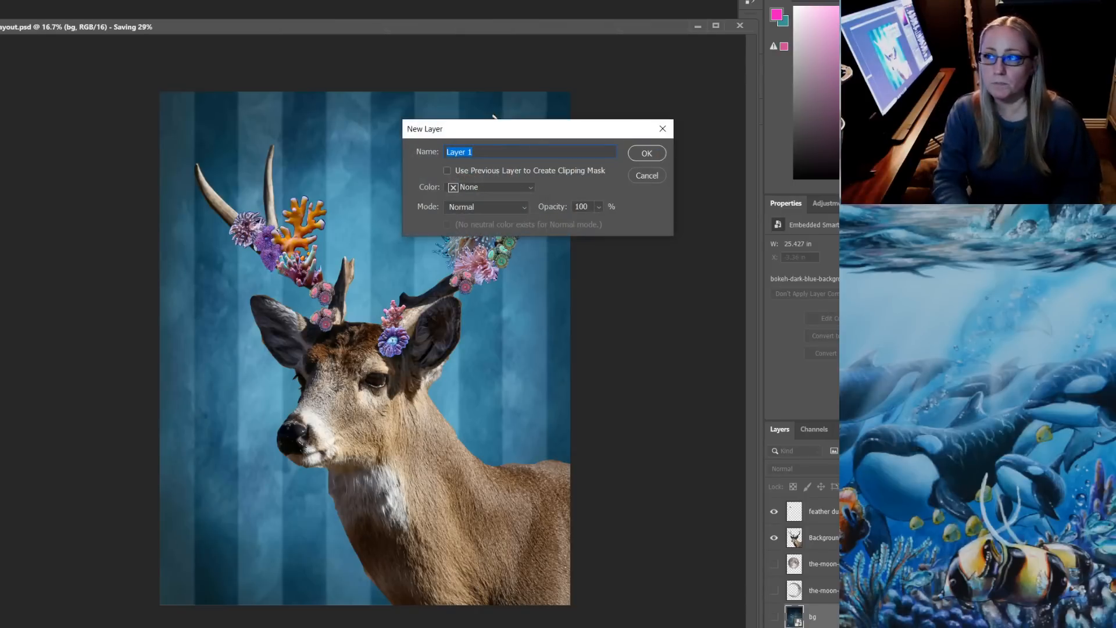
text(painting)
key(Return)
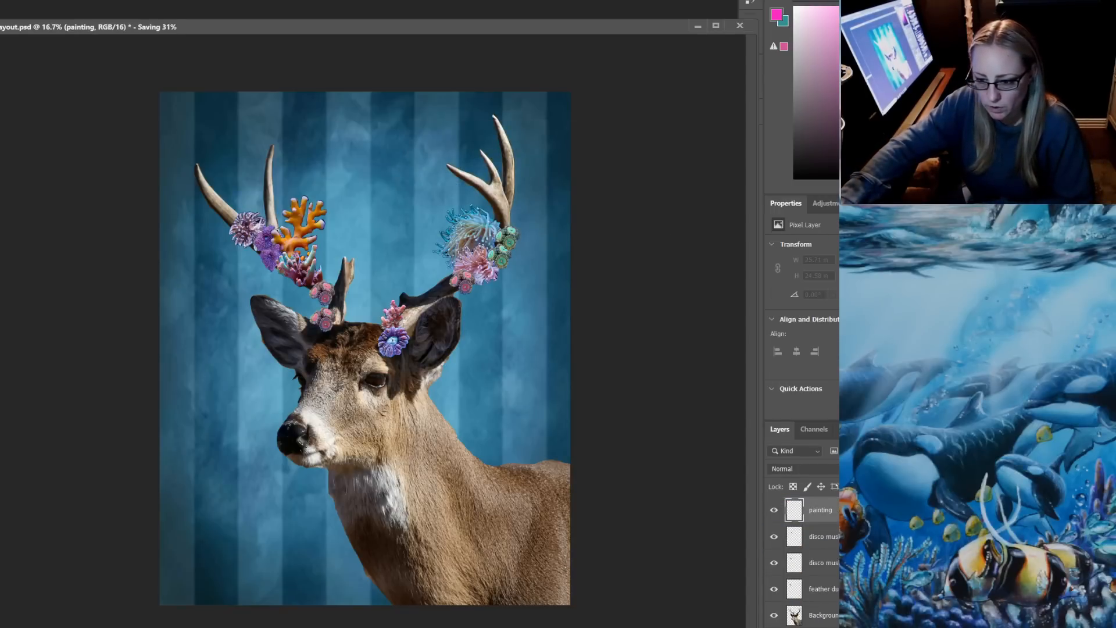
Move the painting layer up through the coral layers to the very top of the layer stack
drag(820, 600, 820, 508)
scroll(821, 558, up, 3)
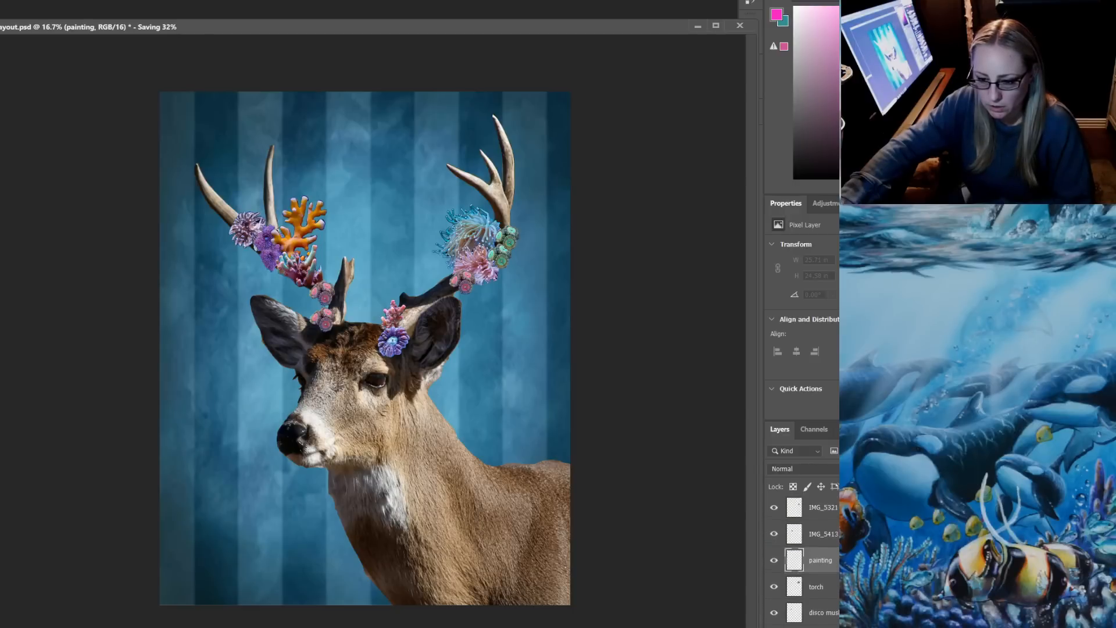
drag(820, 598, 820, 512)
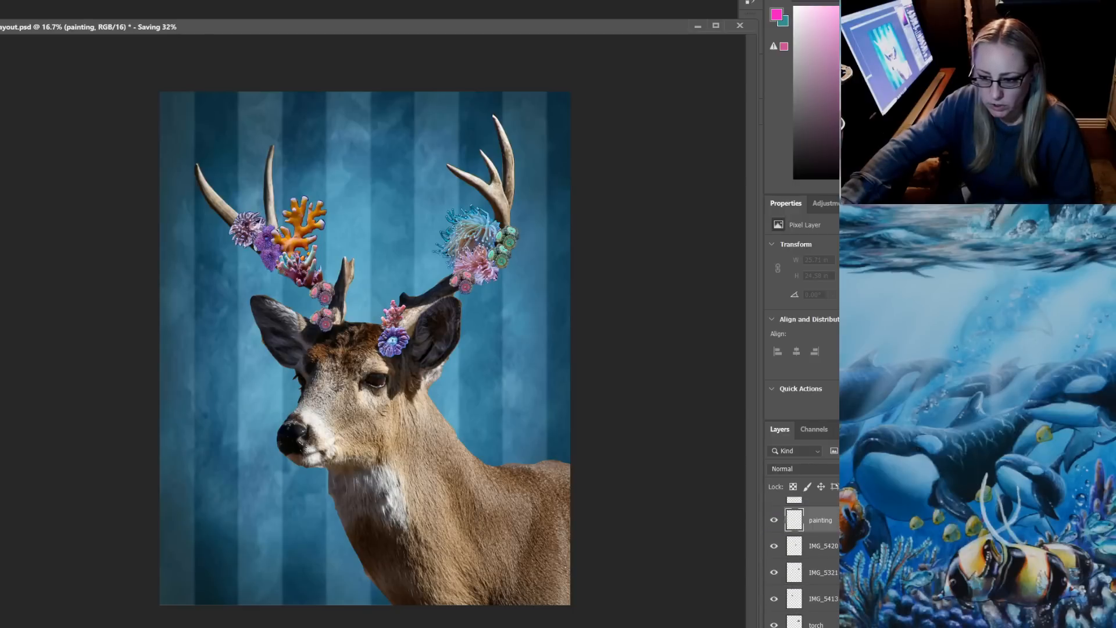
scroll(820, 520, up, 4)
drag(821, 622, 820, 512)
scroll(820, 558, up, 3)
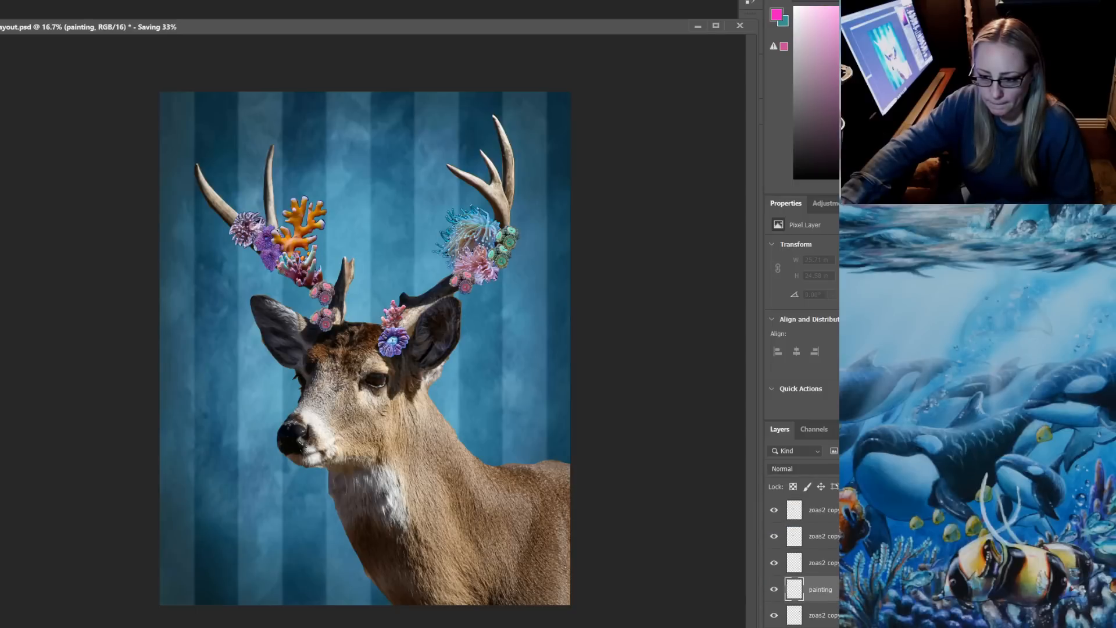
drag(820, 589, 820, 503)
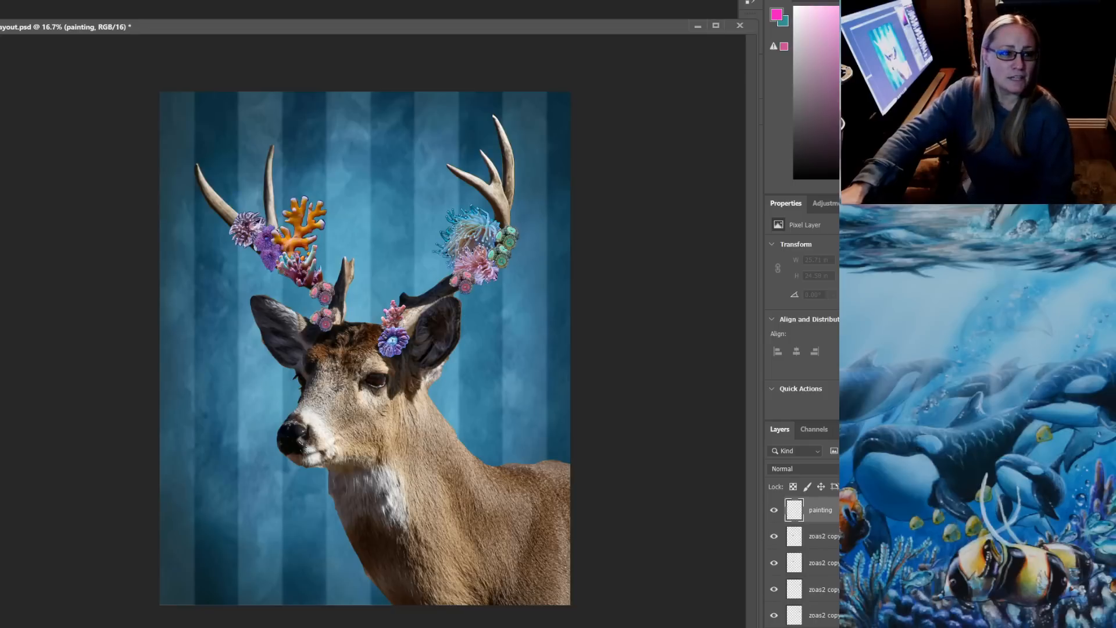
Save the layout file again and shift its document window slightly up and left
click(1, 2)
click(29, 81)
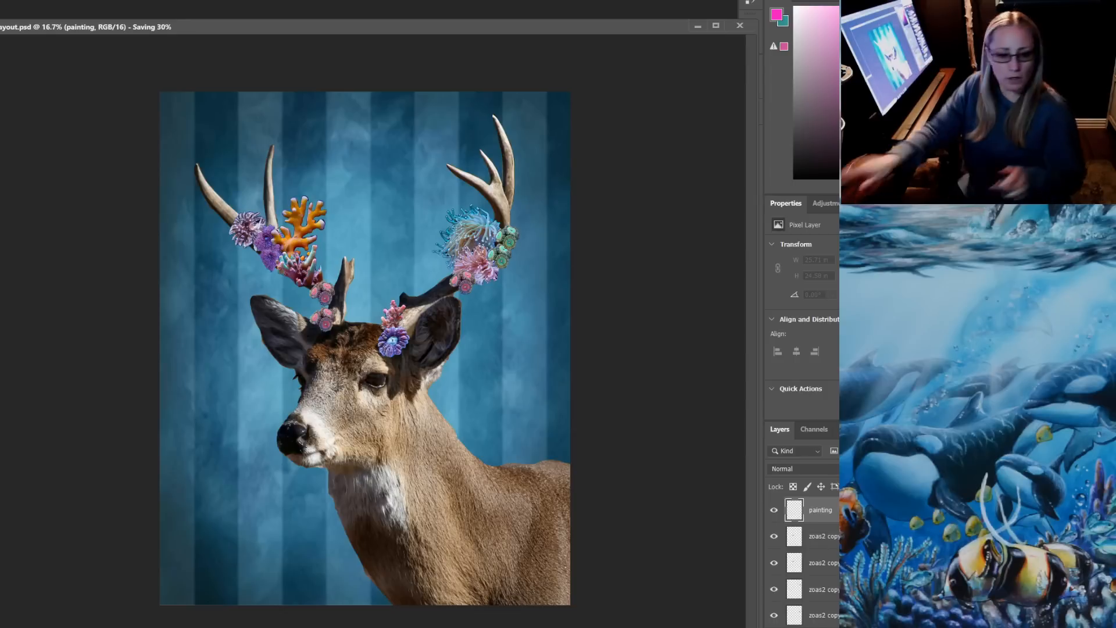
mouse_move(365, 19)
mouse_down()
mouse_move(365, 99)
mouse_move(362, 22)
mouse_up()
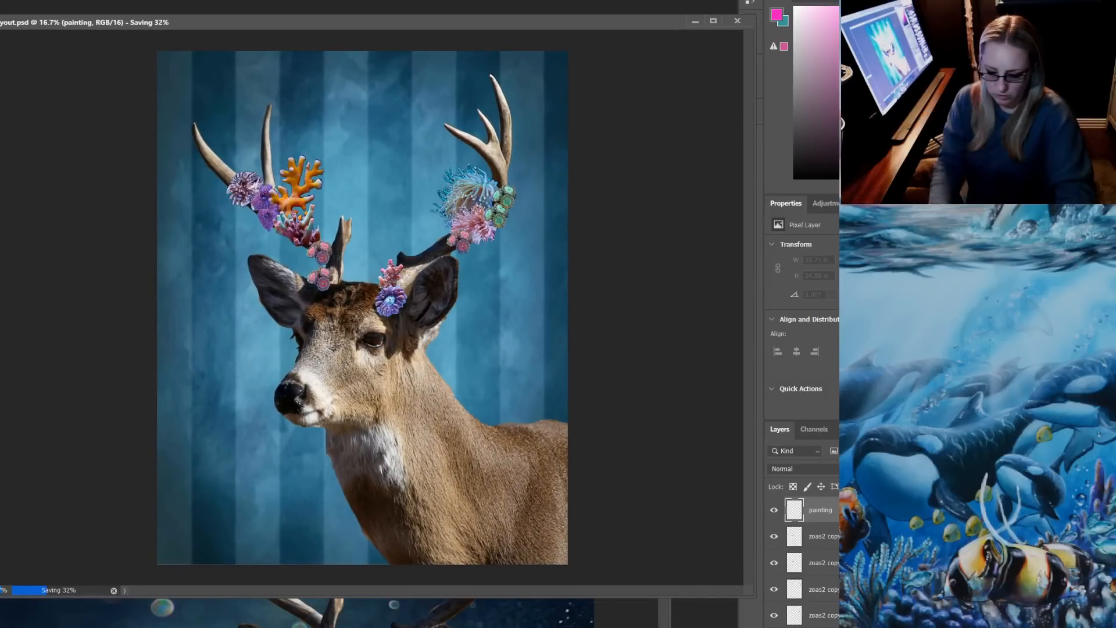
Set up a Soft Round brush in black, make a short test stroke on the stripes beside the deer, and undo the stroke
key(ctrl+plus)
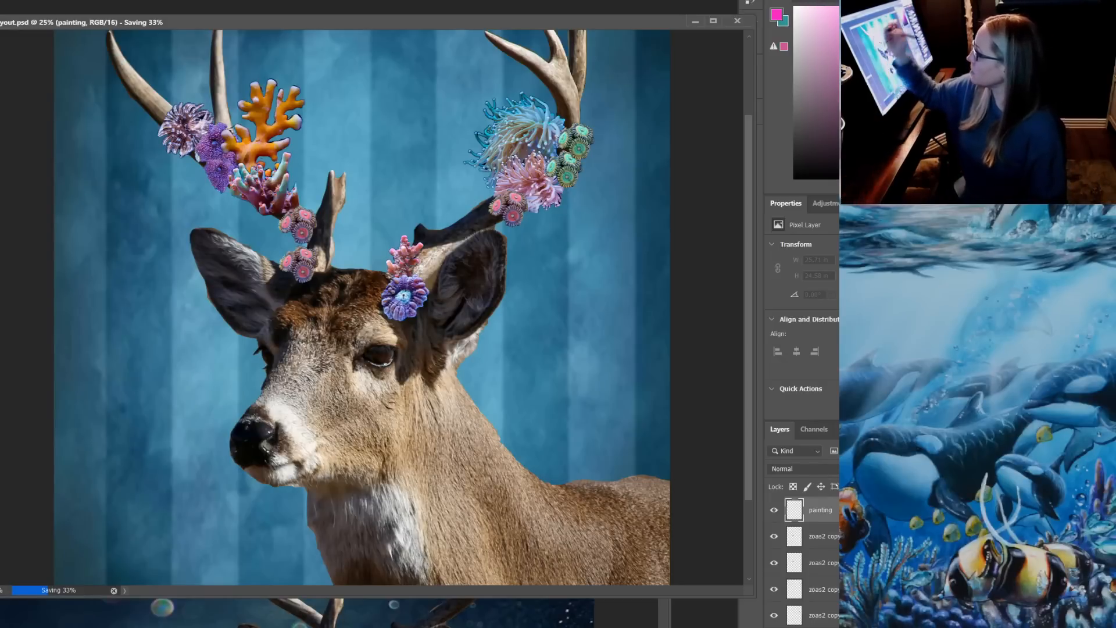
click(1, 1)
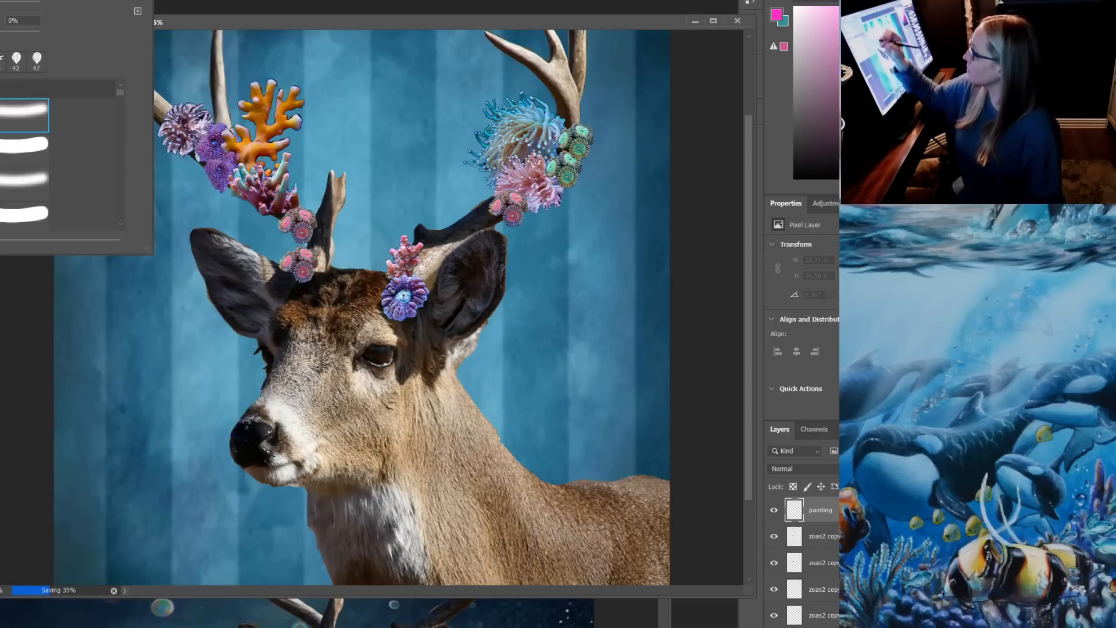
click(804, 178)
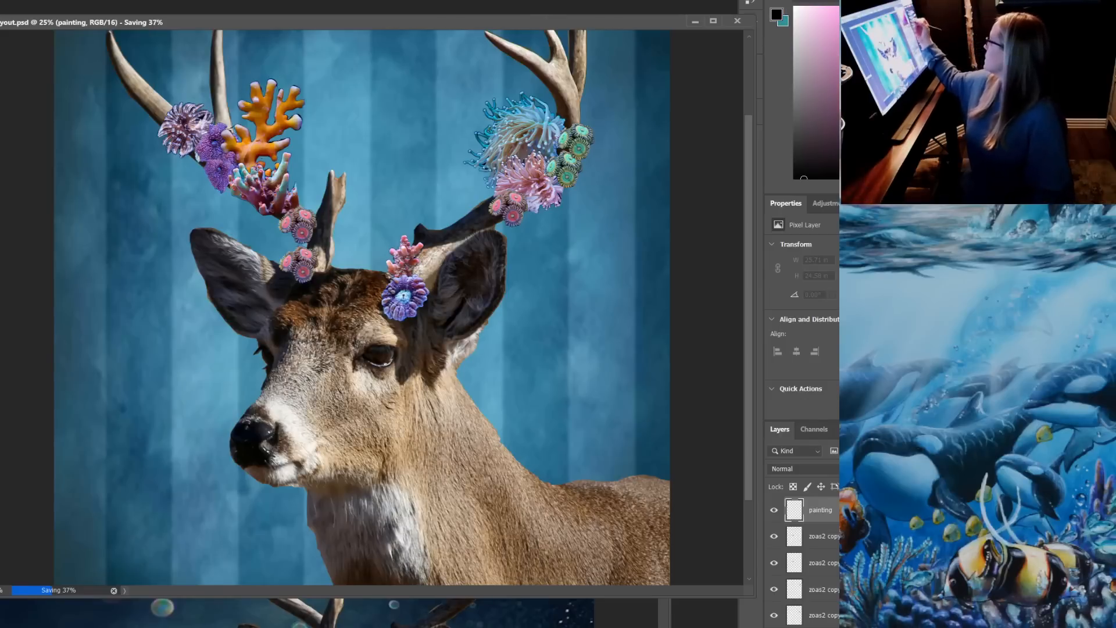
drag(125, 349, 142, 336)
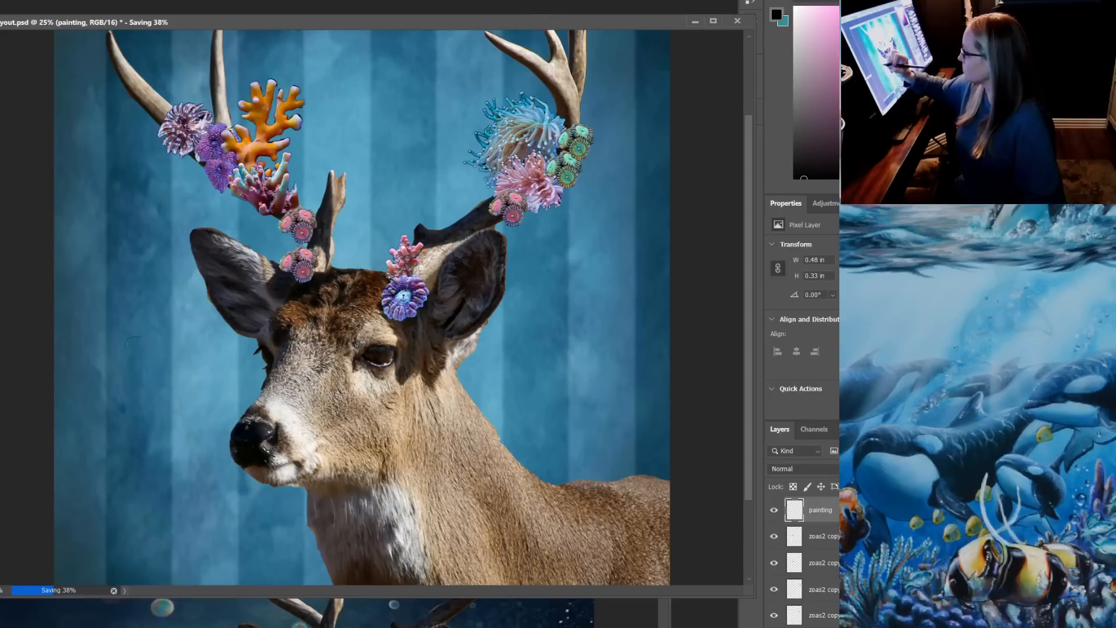
key(ctrl+z)
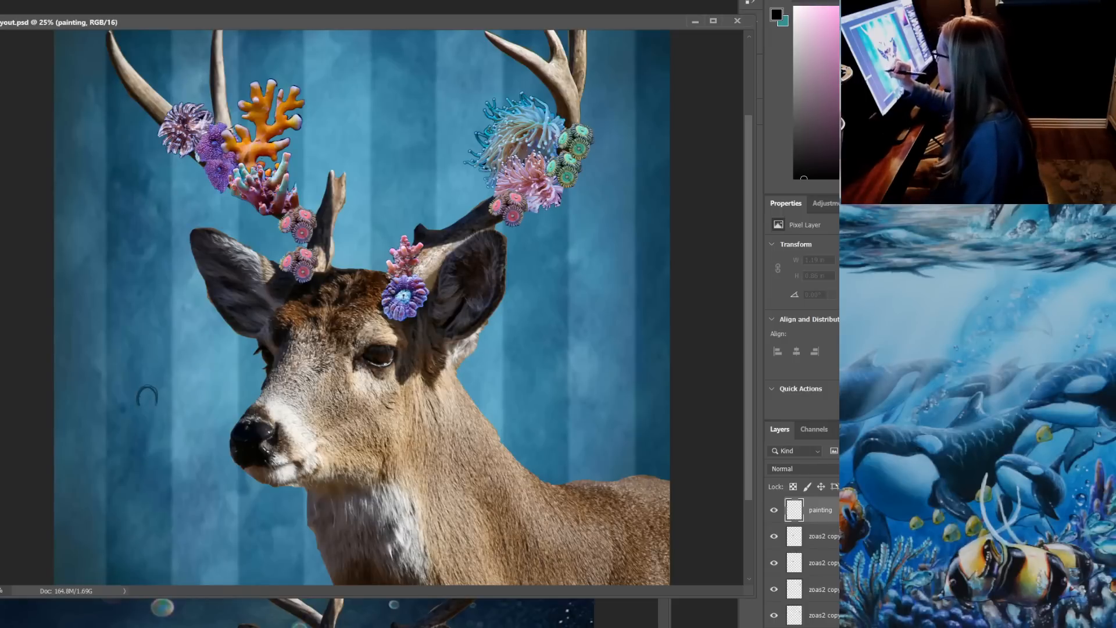
Enlarge the Soft Round brush to 55 px and thicken the black arc on the stripes beside the deer's muzzle
click(147, 397)
right_click(147, 397)
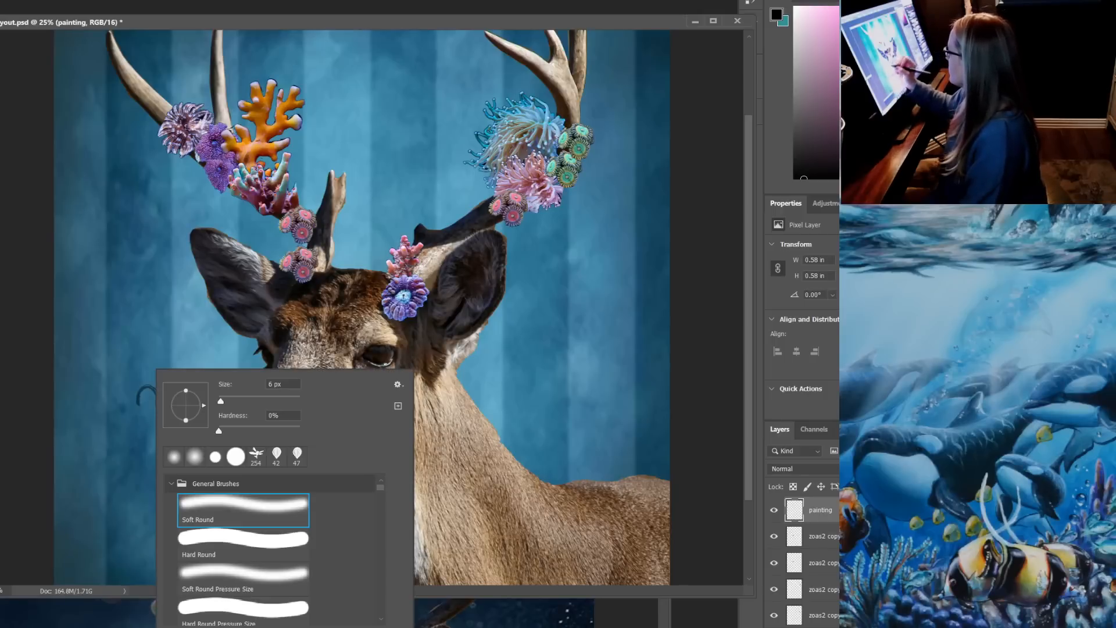
drag(221, 401, 224, 401)
key(Return)
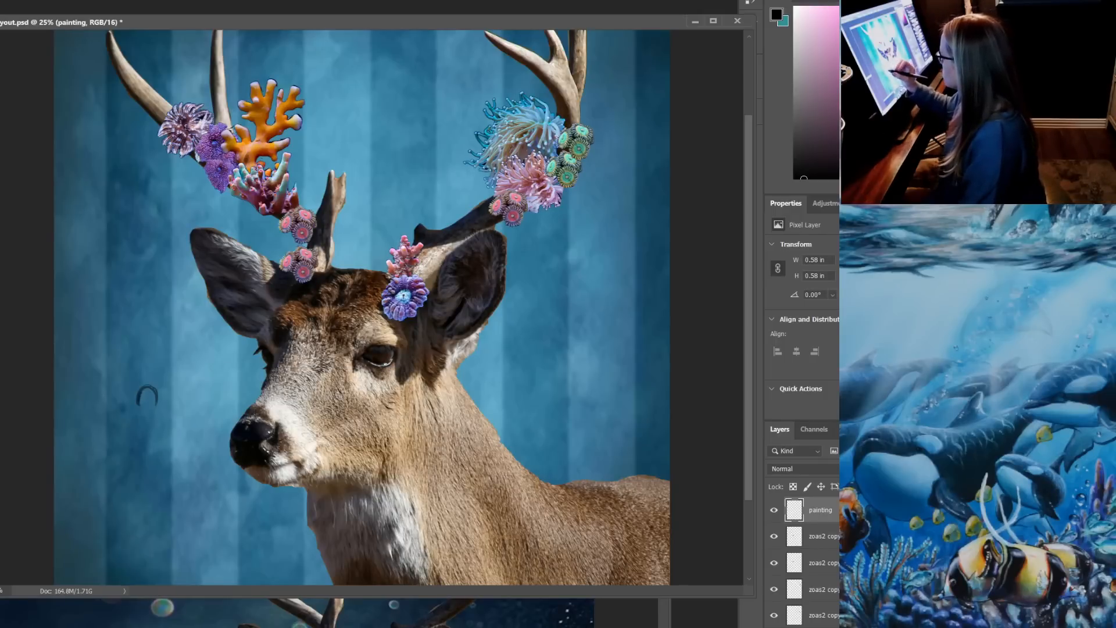
right_click(148, 396)
drag(238, 401, 252, 401)
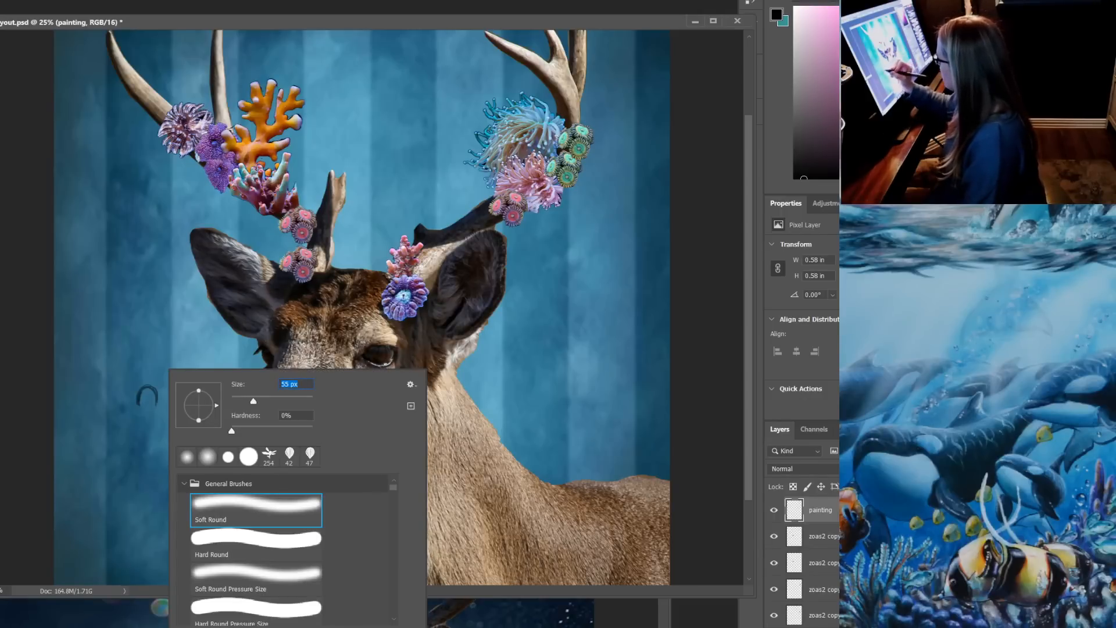
mouse_move(140, 402)
mouse_down()
mouse_move(159, 403)
mouse_move(149, 386)
mouse_up()
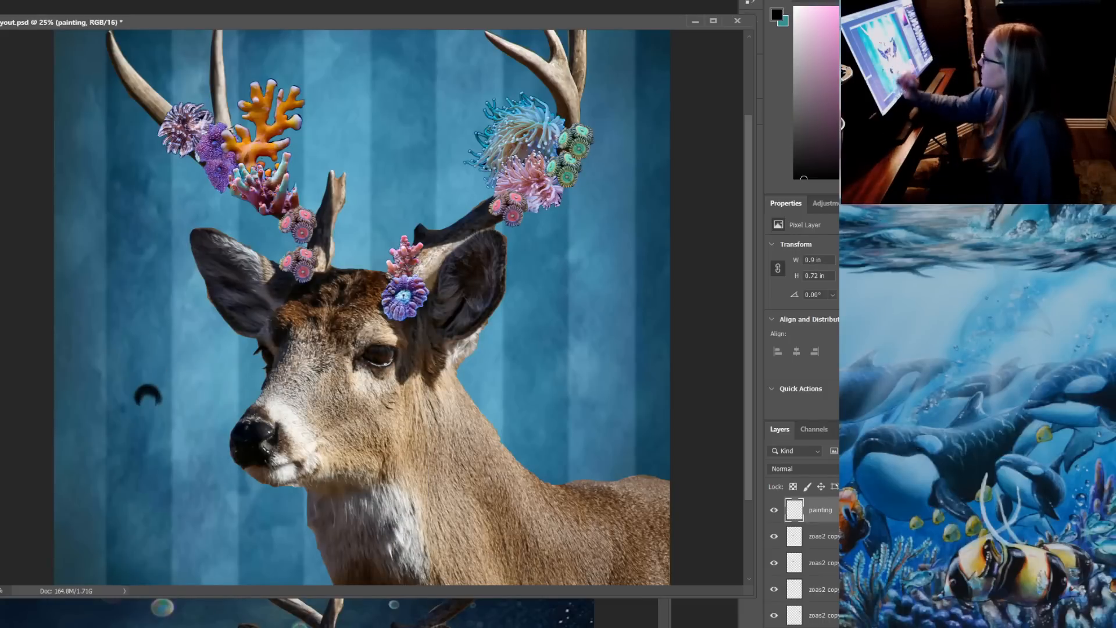
Switch the paint color to near-white and paint a soft highlight under the black arc to form a bubble, redoing the first attempt
right_click(198, 368)
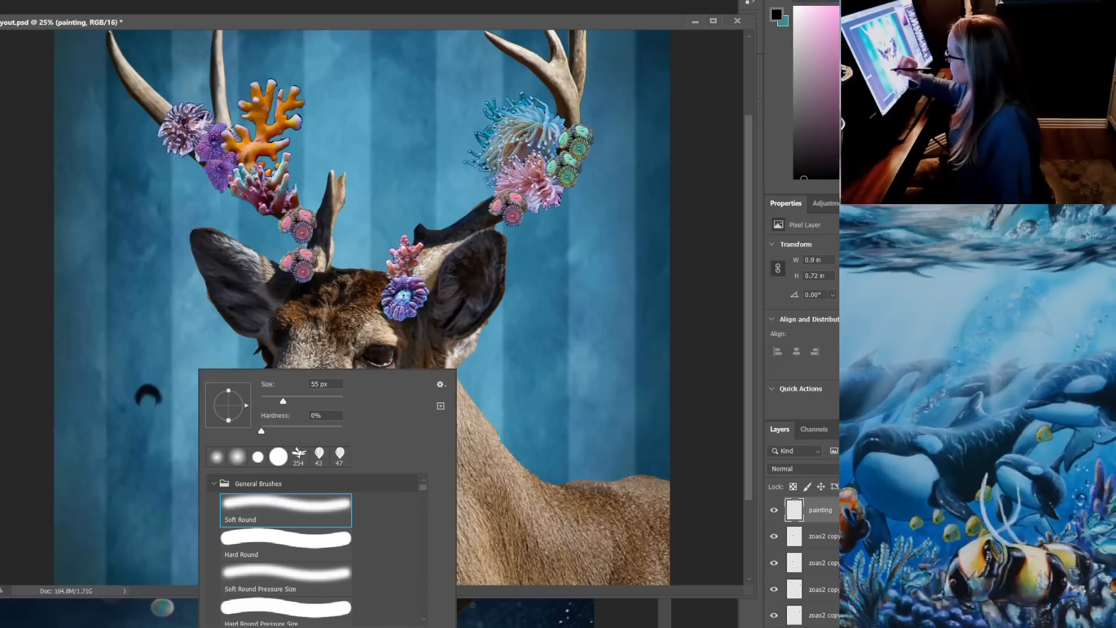
key(Escape)
key(x)
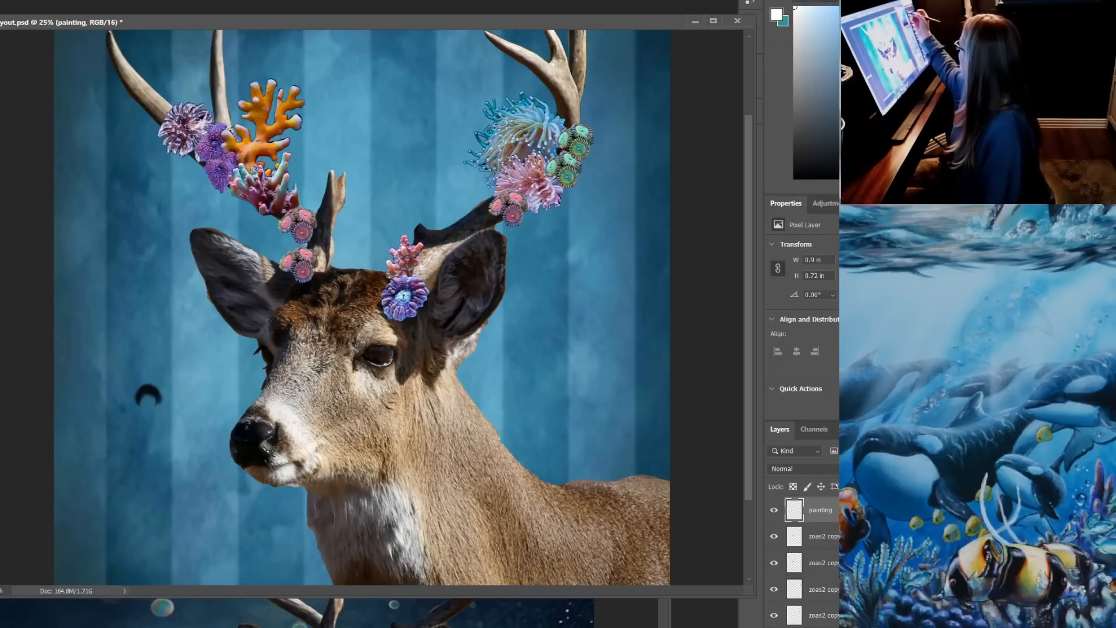
click(800, 10)
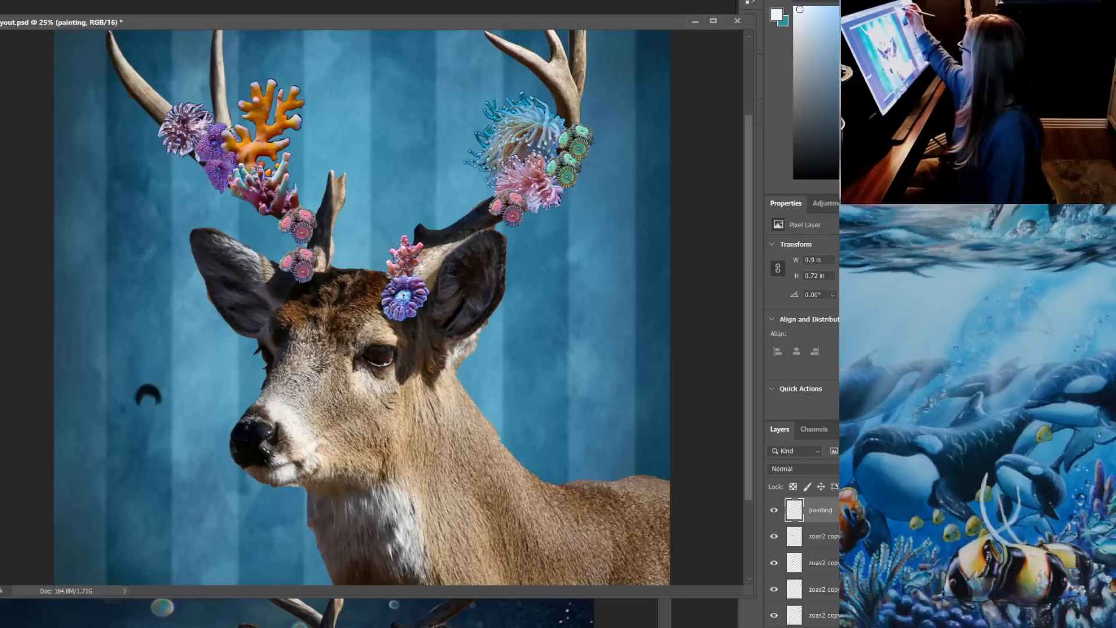
right_click(146, 370)
key(Escape)
drag(139, 399, 155, 404)
key(ctrl+z)
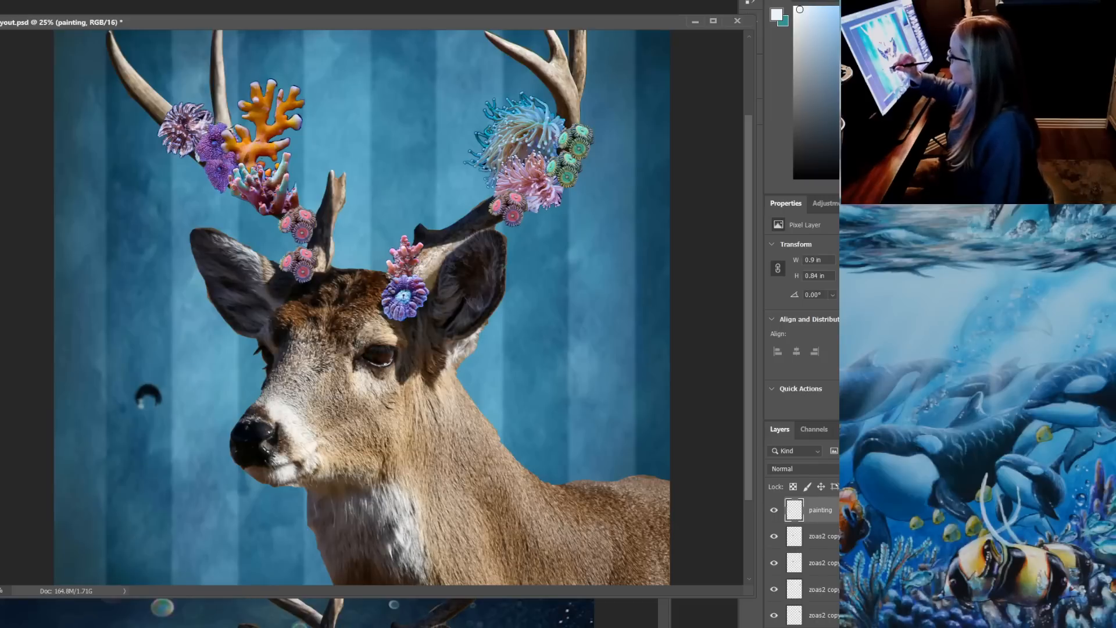
key(ctrl+z)
click(0, 0)
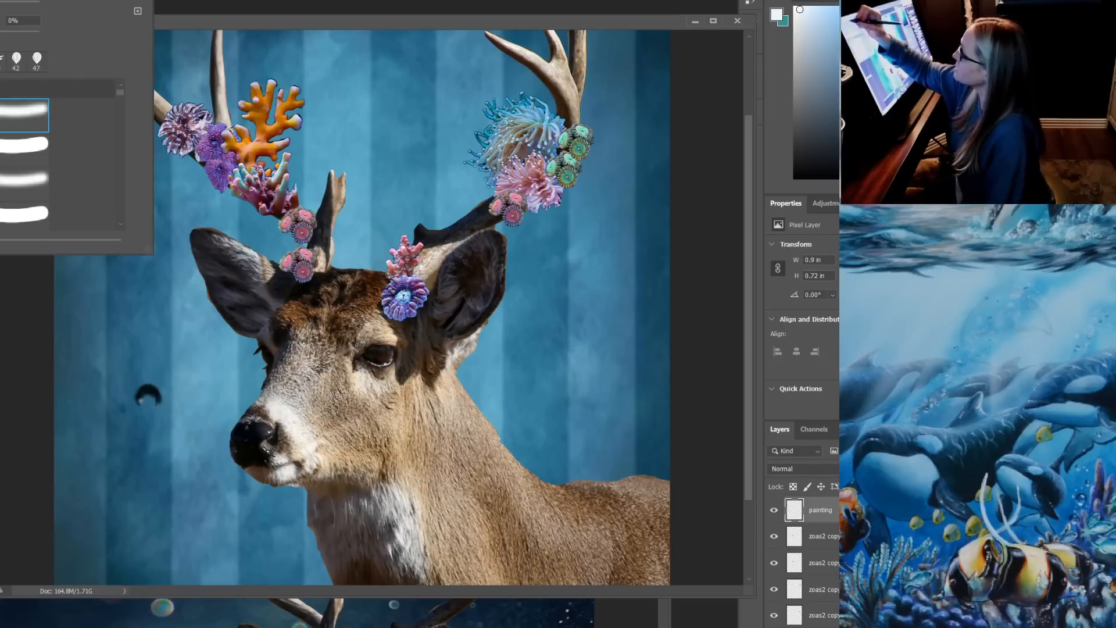
key(Escape)
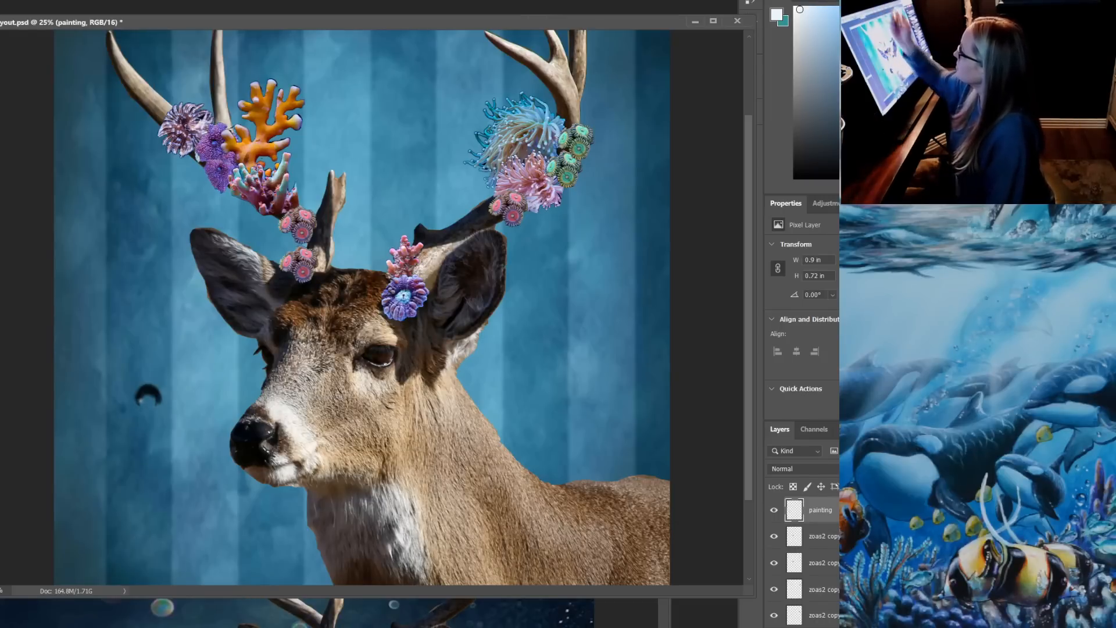
drag(138, 407, 158, 400)
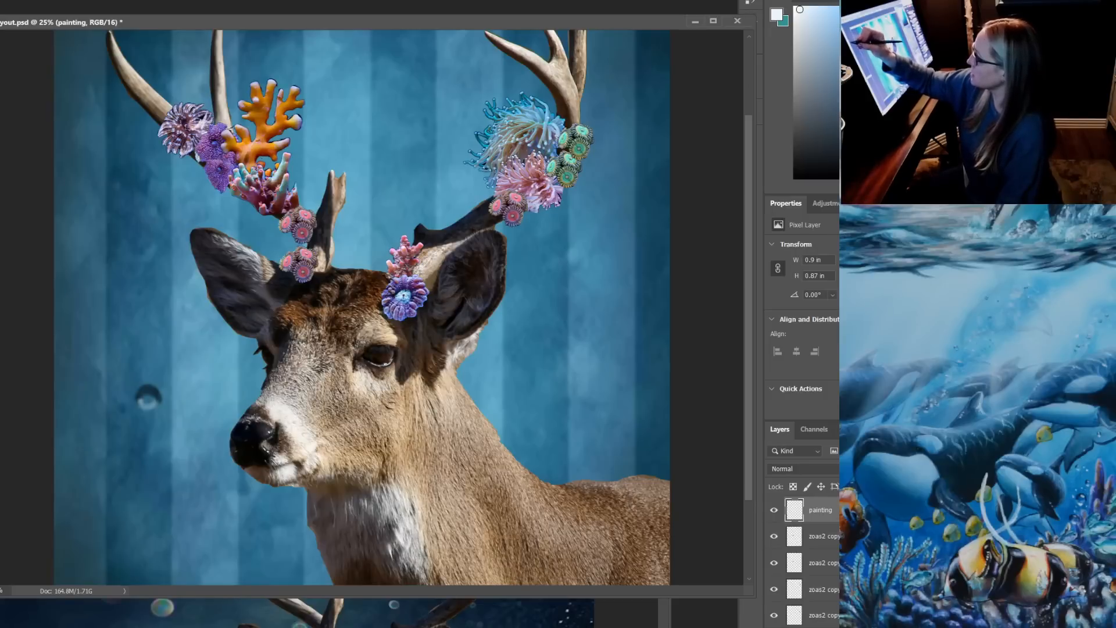
Reduce the soft brush to 15 px and reinforce the bubble's dark upper rim in black
right_click(208, 369)
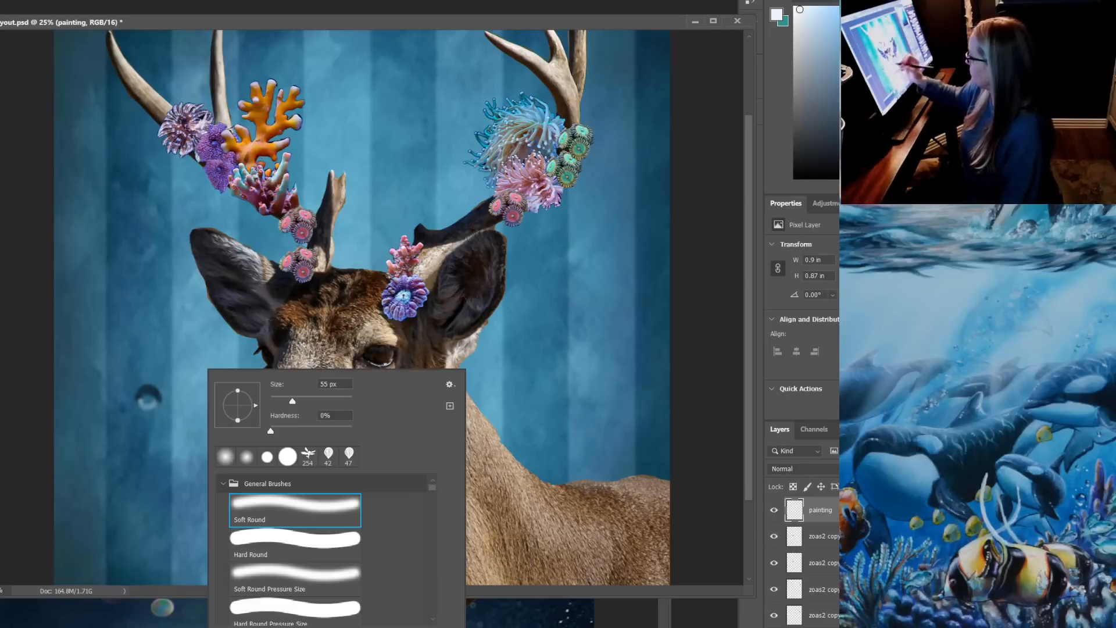
drag(293, 402, 276, 401)
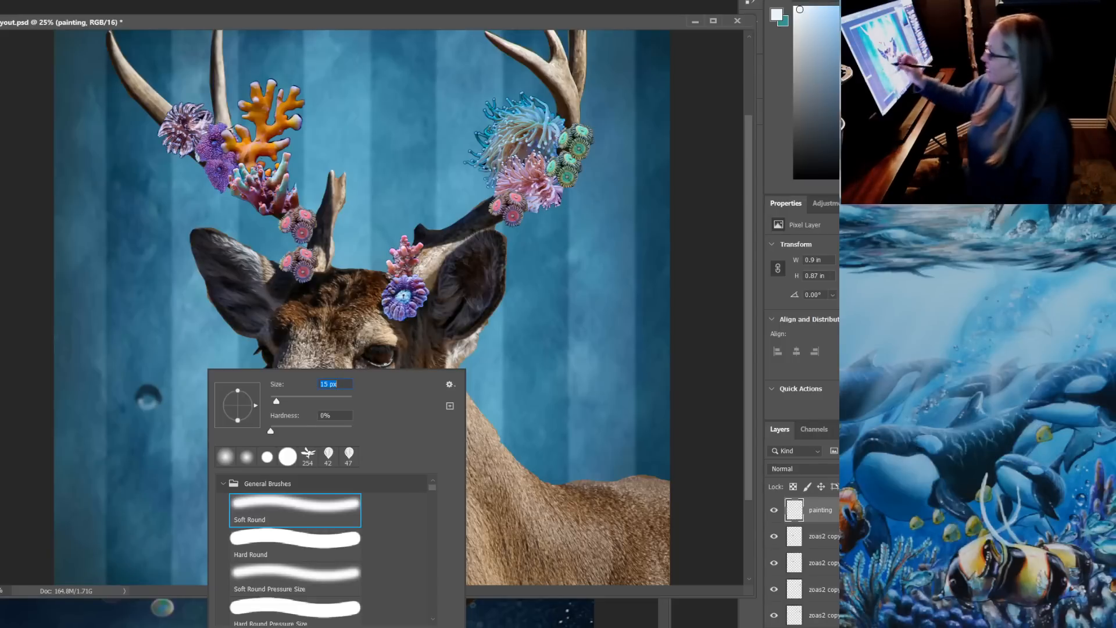
key(Escape)
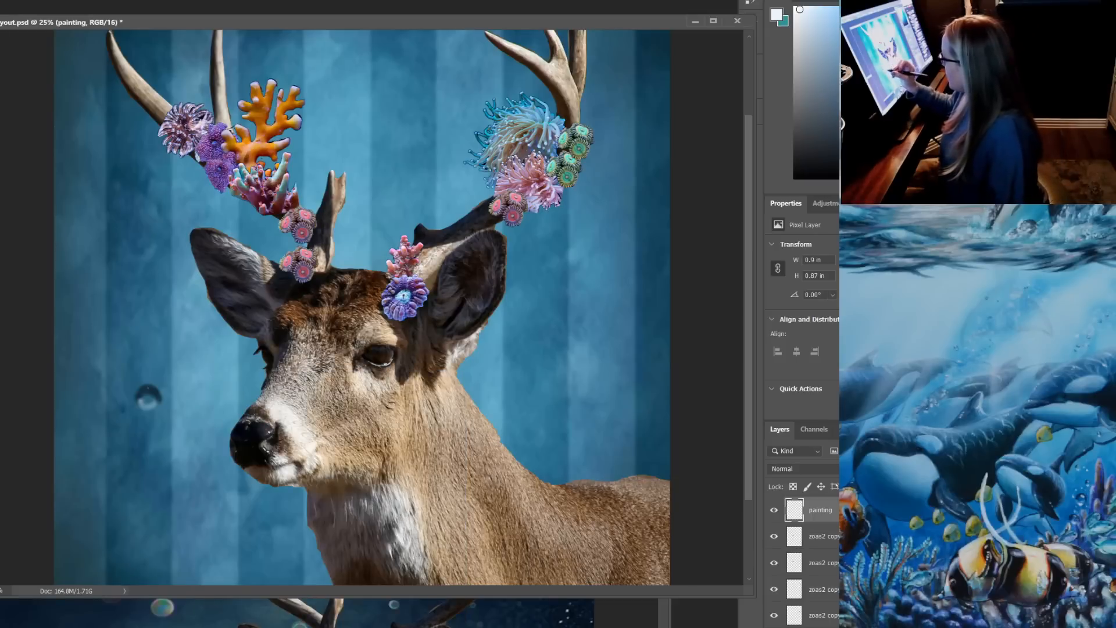
click(795, 178)
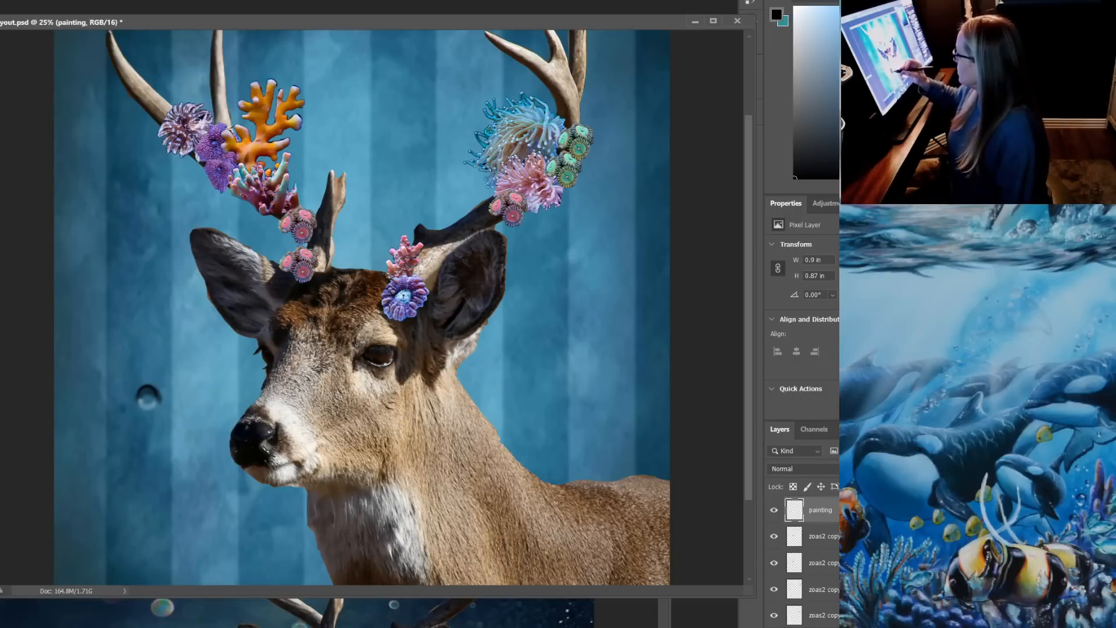
right_click(216, 369)
Switch to pure white and add small bright highlights to the bubble, reducing the Soft Round brush to 6 px
drag(814, 63, 795, 7)
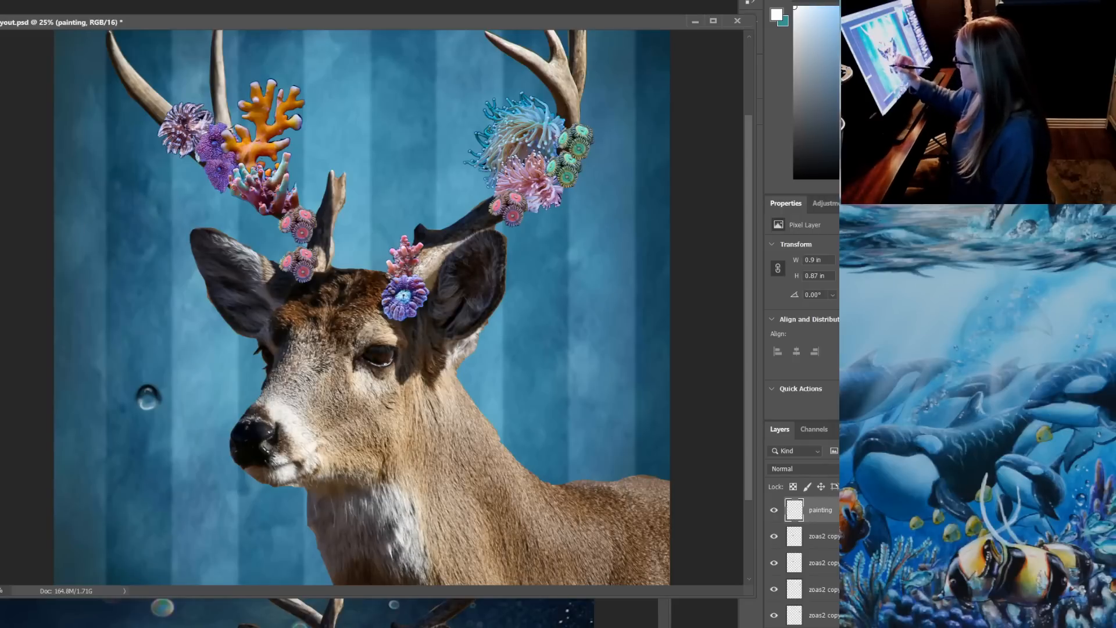
right_click(236, 369)
drag(368, 401, 300, 402)
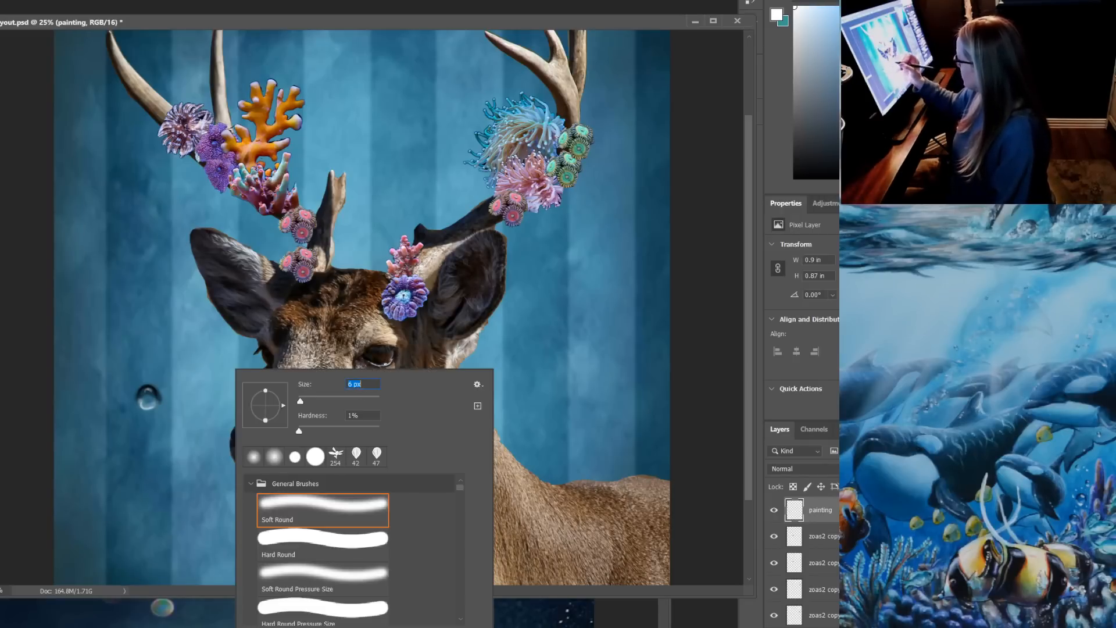
key(Return)
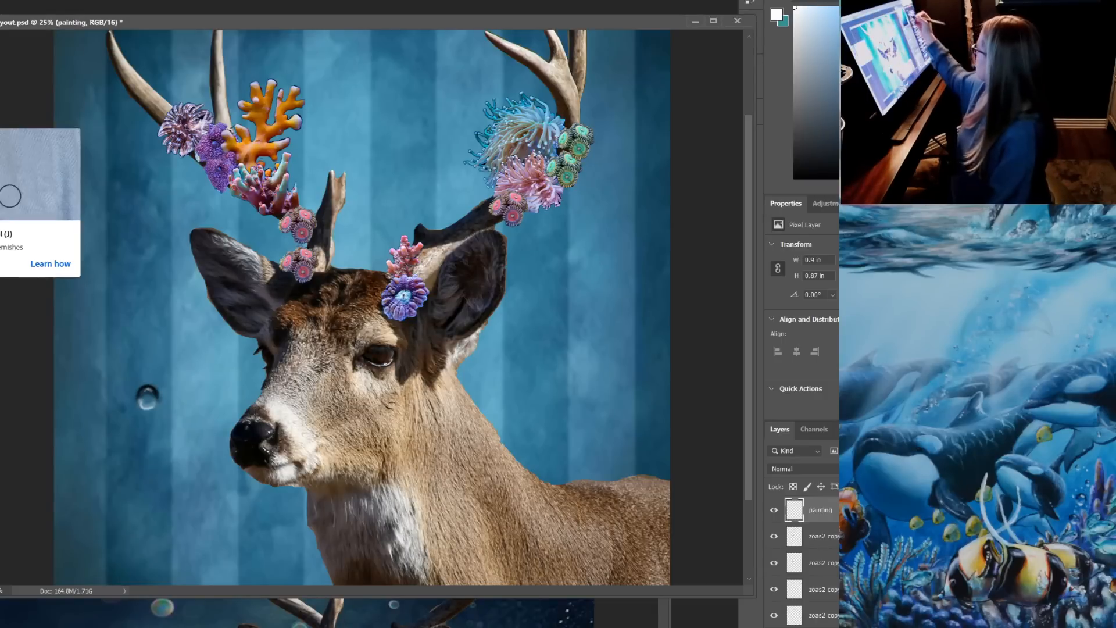
Pick a dark blue, set the soft brush to 20 px, and paint the bubble's lower rim
drag(904, 37, 921, 135)
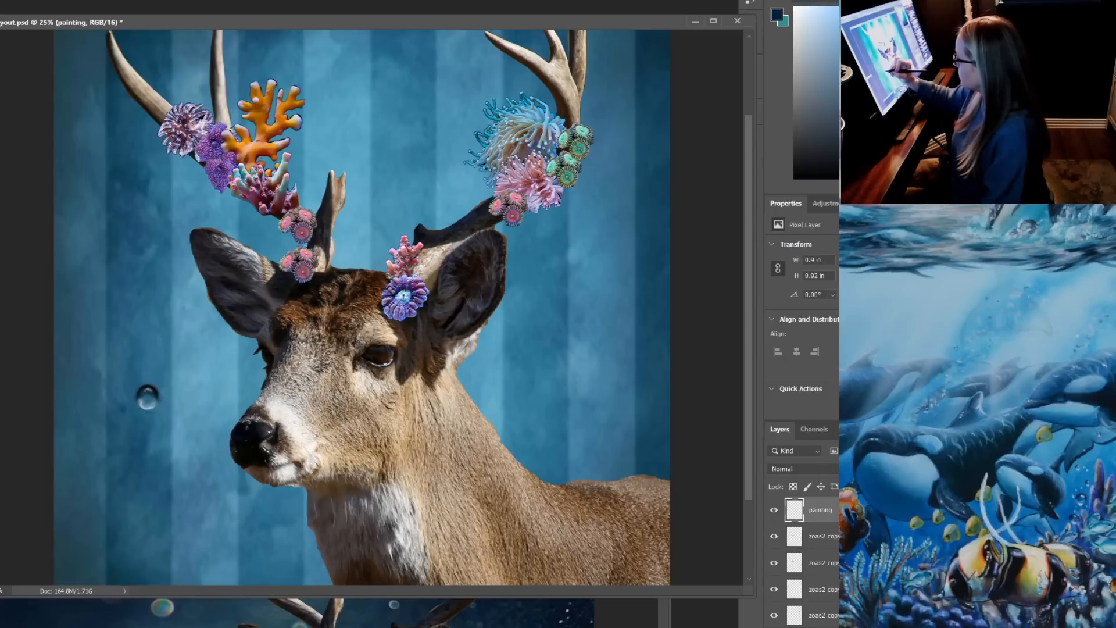
right_click(147, 372)
drag(215, 401, 217, 401)
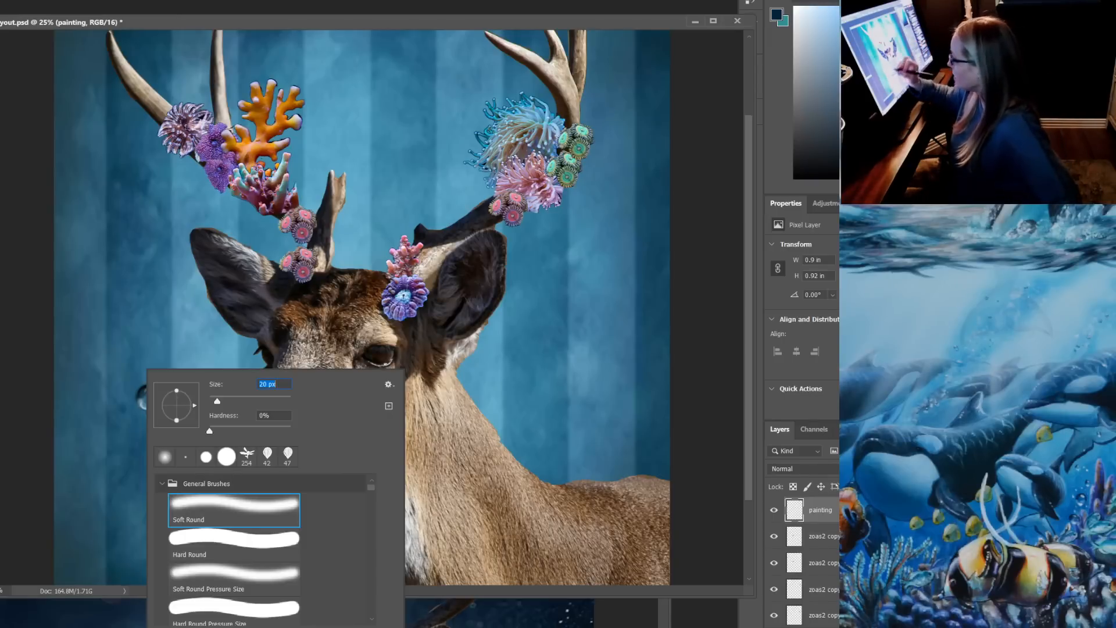
key(Escape)
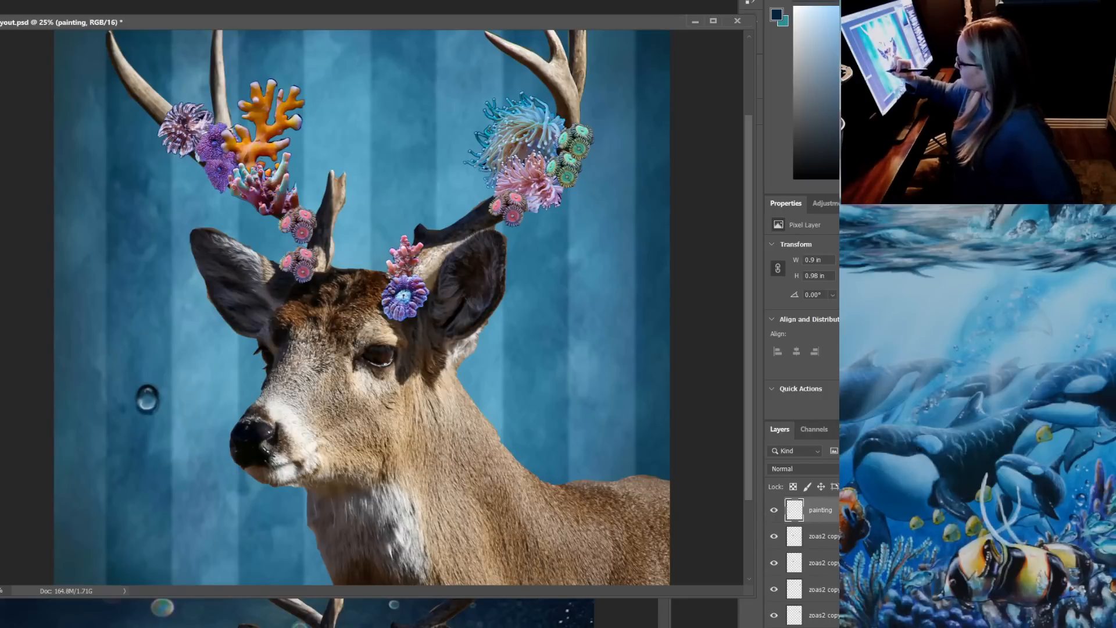
drag(141, 410, 154, 409)
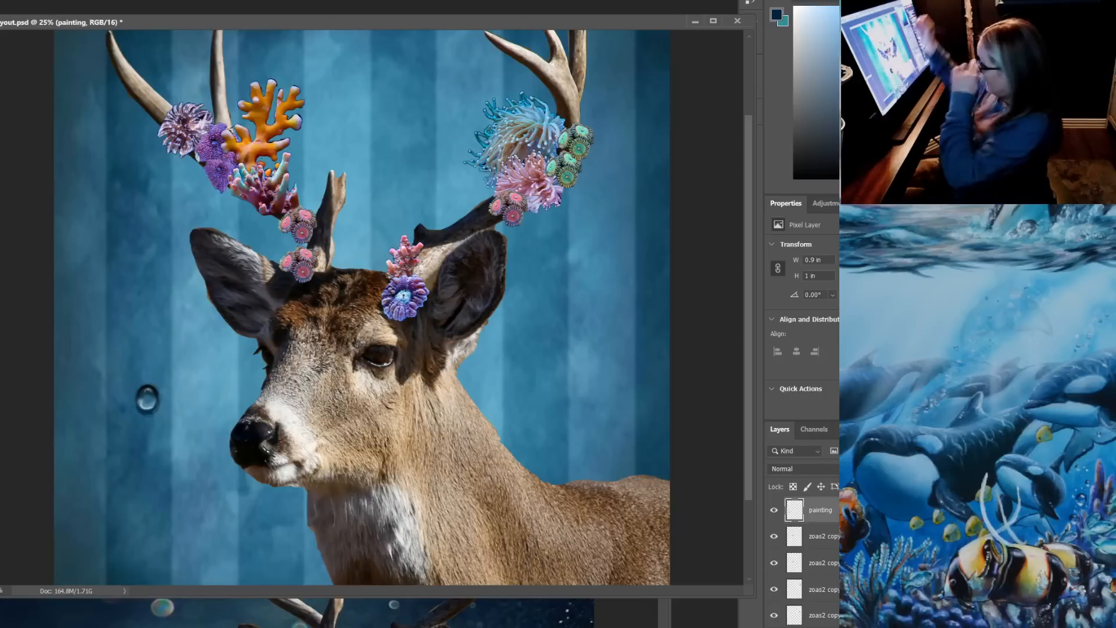
Switch to white and paint a thin tapering trail downward from the bottom of the bubble
click(795, 7)
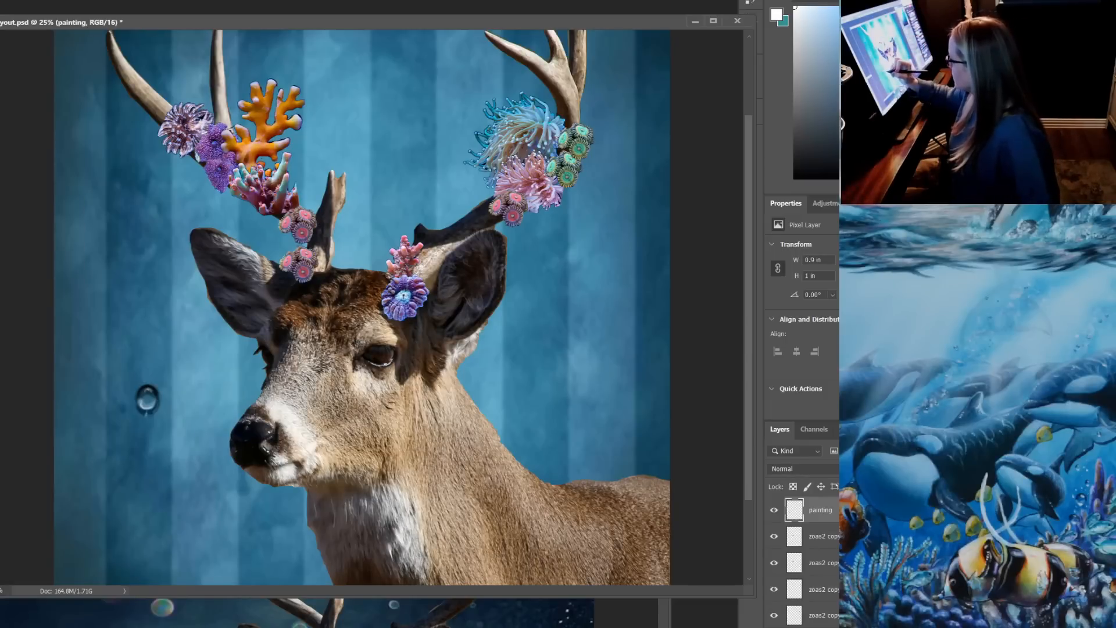
drag(147, 411, 147, 424)
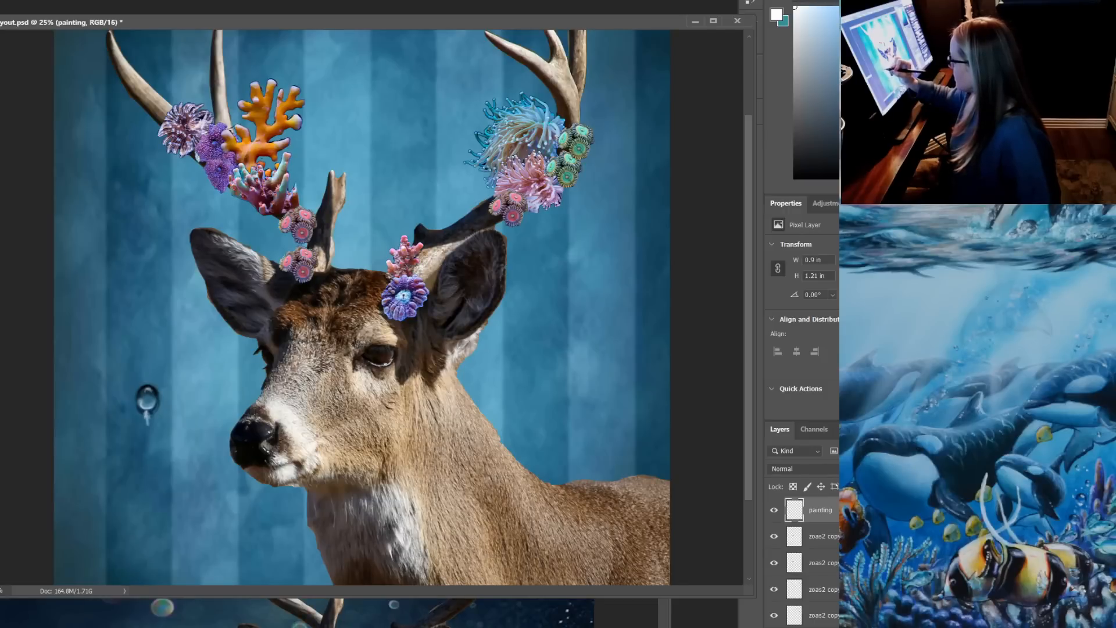
drag(147, 412, 148, 434)
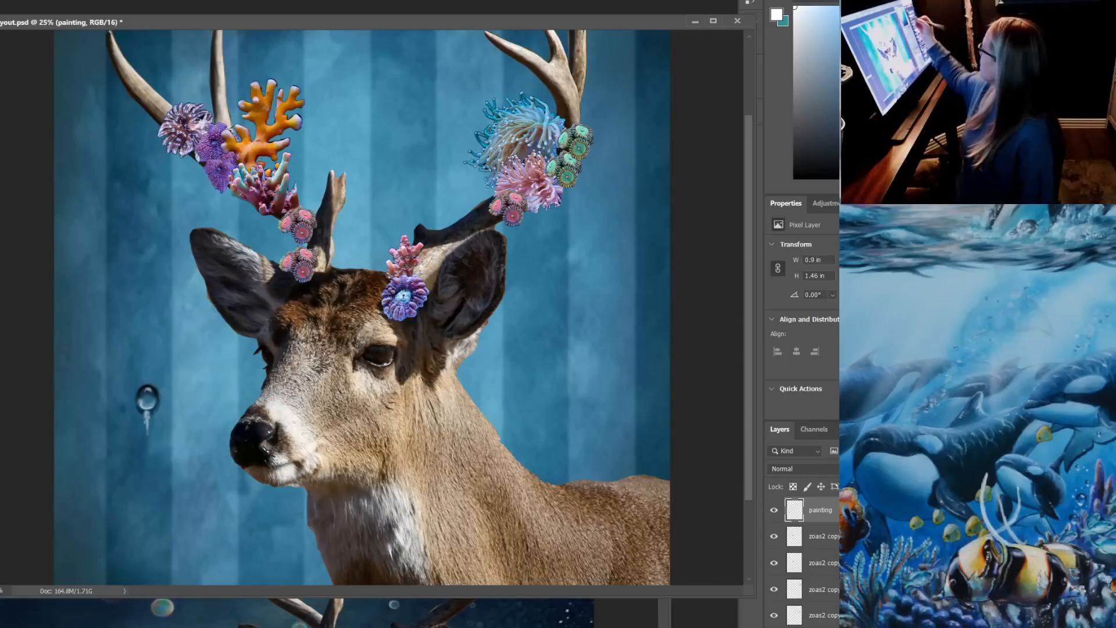
Shade the trail below the bubble in dark blue and bring the whole composition into view
click(794, 178)
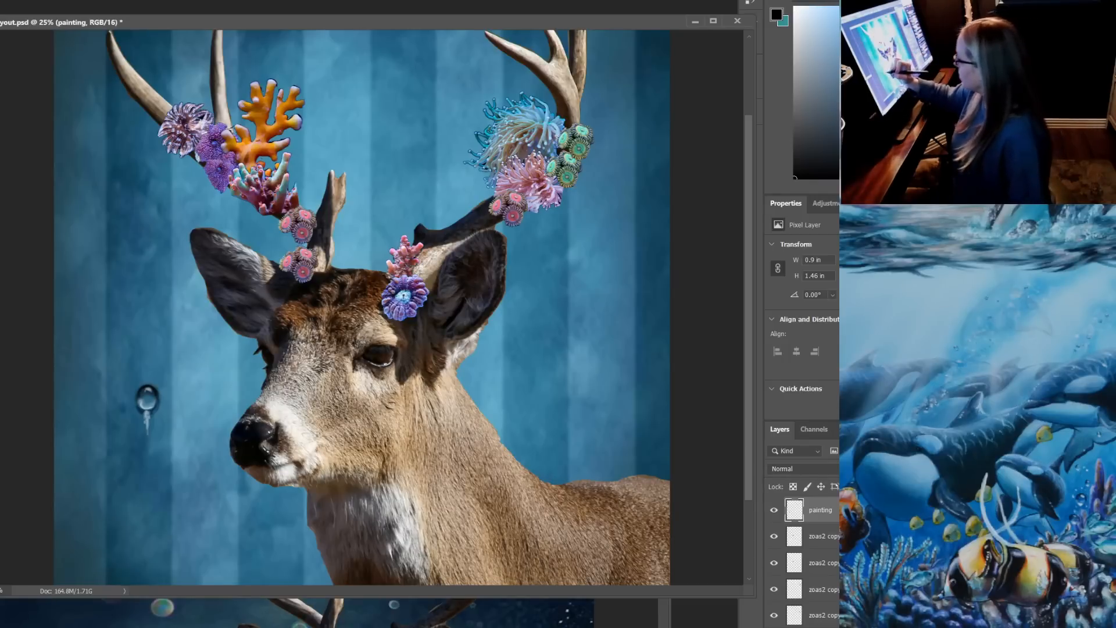
alt+click(146, 408)
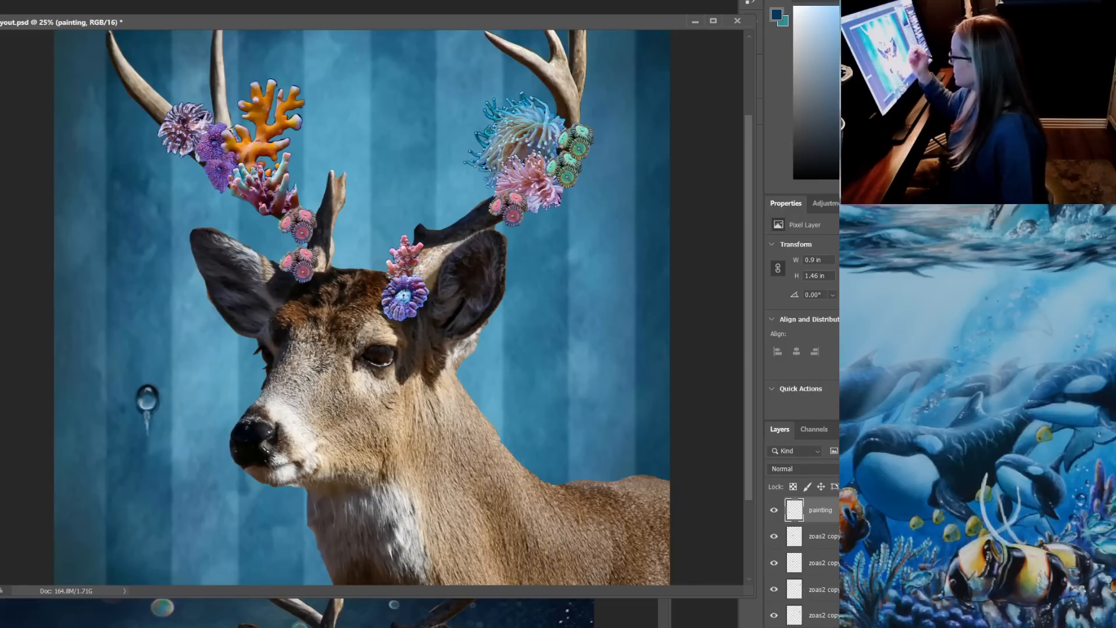
drag(147, 416, 147, 435)
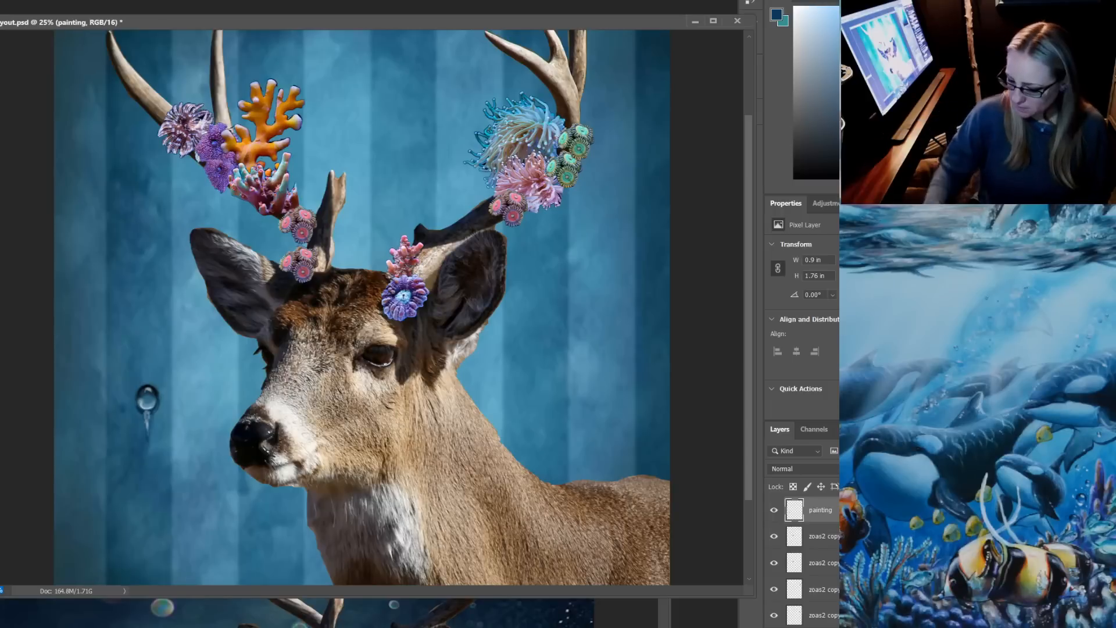
key(ctrl+minus)
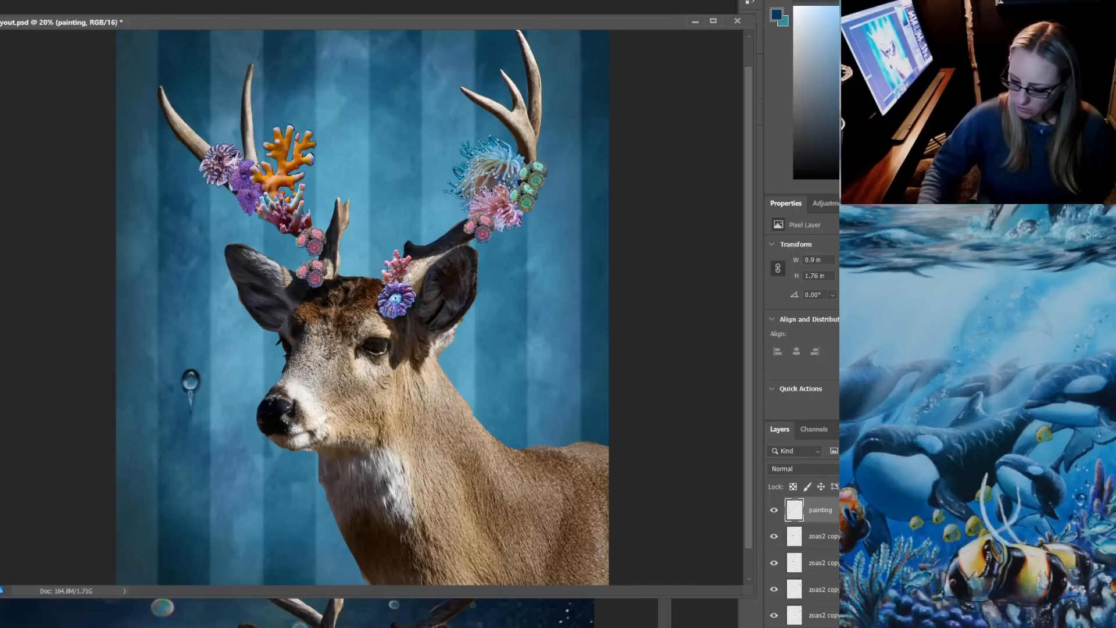
key(ctrl+minus)
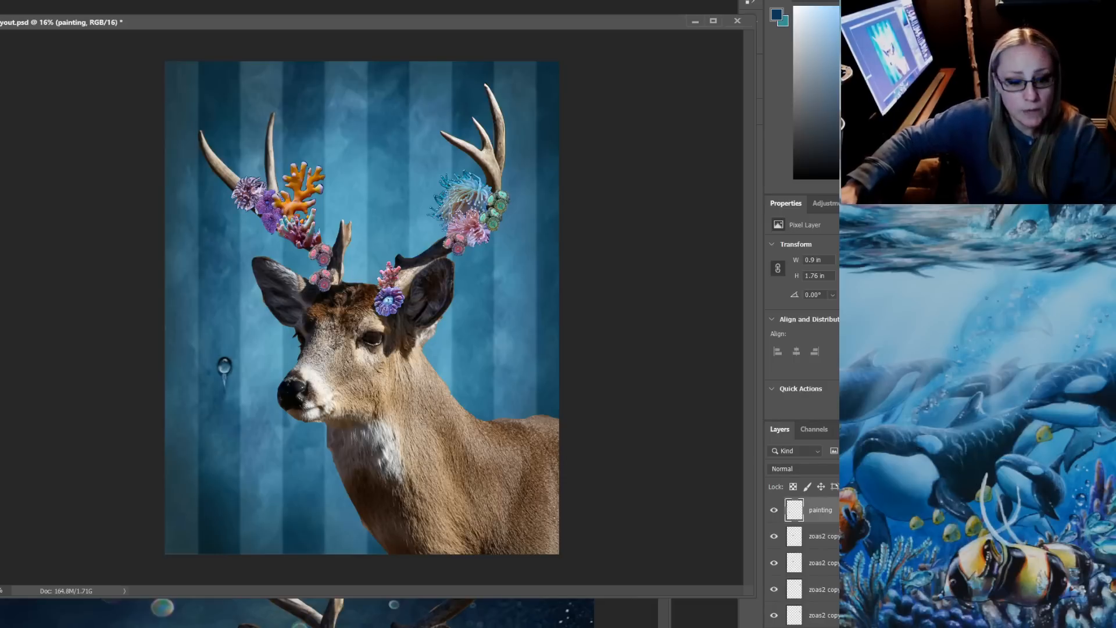
Switch to File Explorer, search the Pictures folder on the Seagate Expansion Drive for the rule-of-thirds image, and select "ruleofthirds"
mouse_move(218, 627)
click(267, 604)
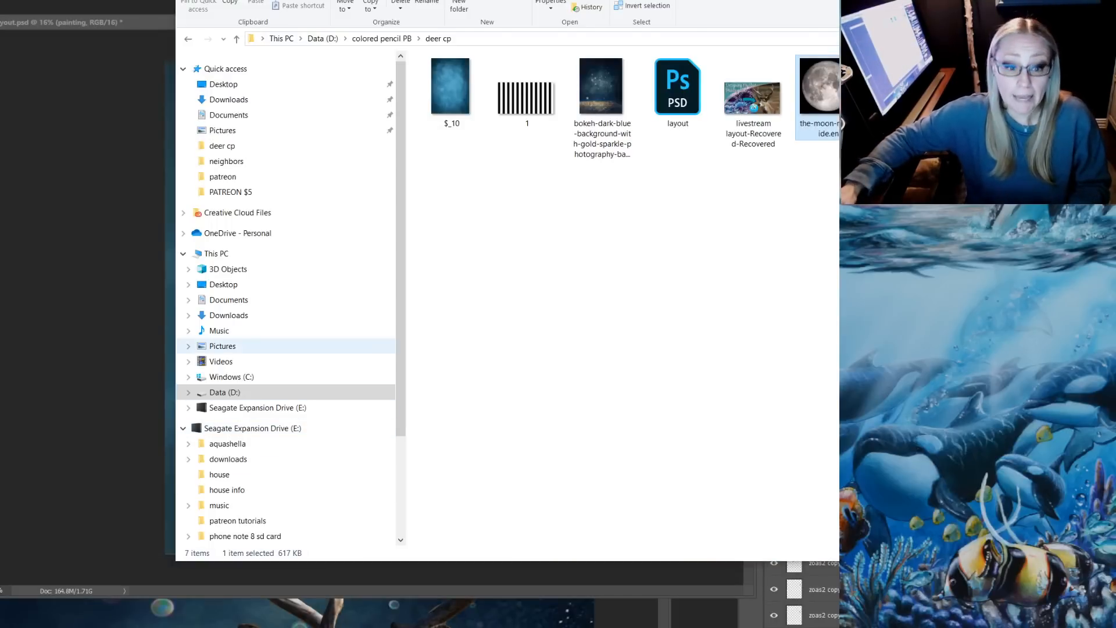
scroll(233, 459, down, 1)
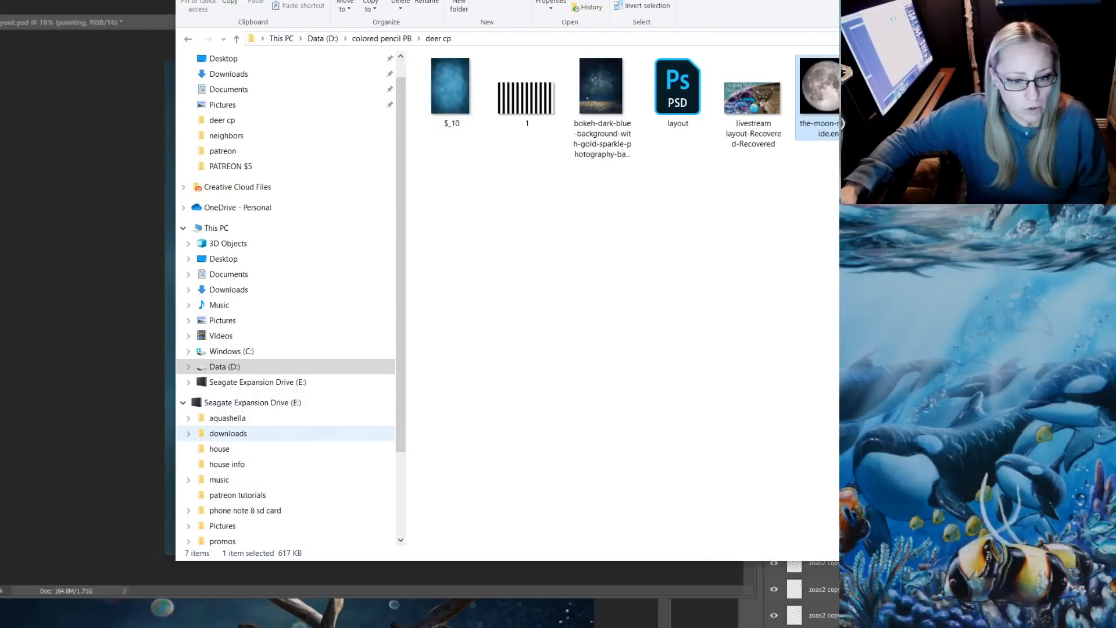
click(223, 525)
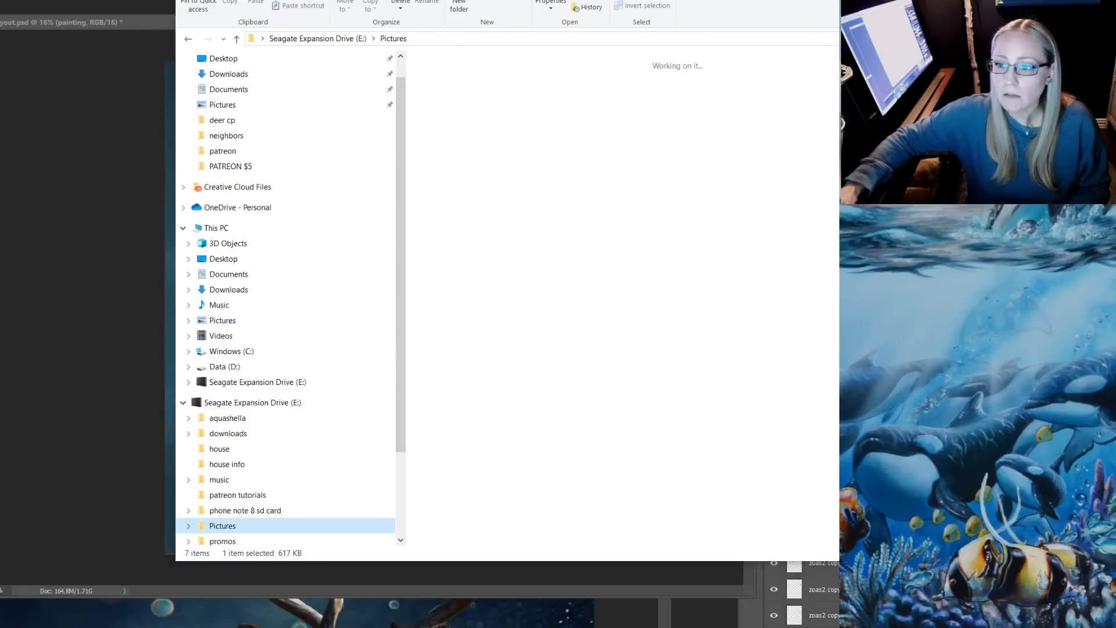
click(892, 38)
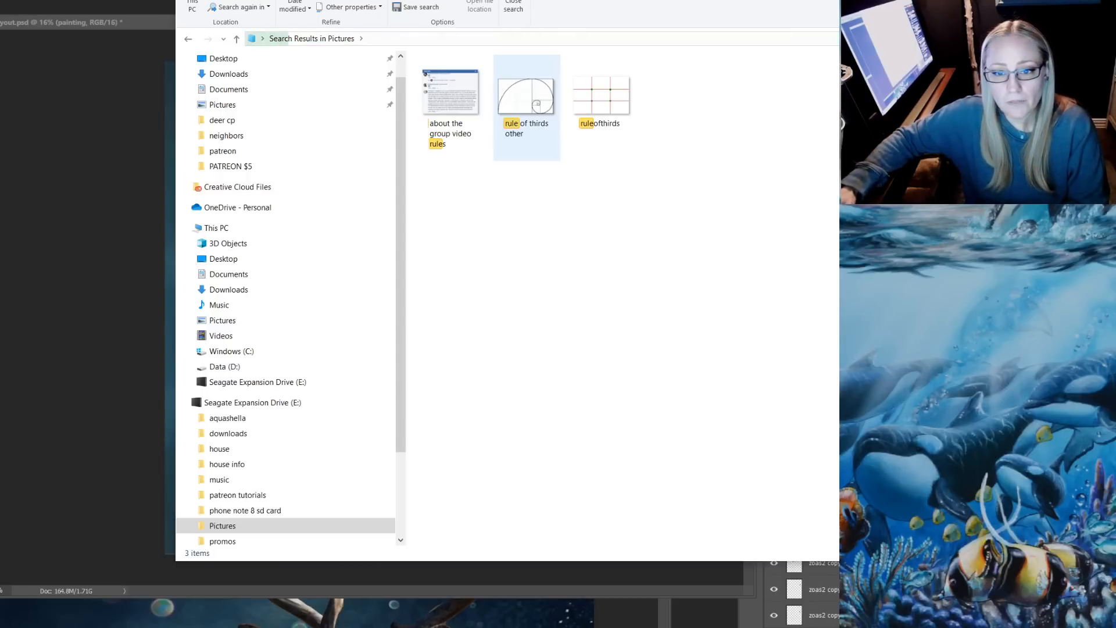
click(602, 99)
click(677, 99)
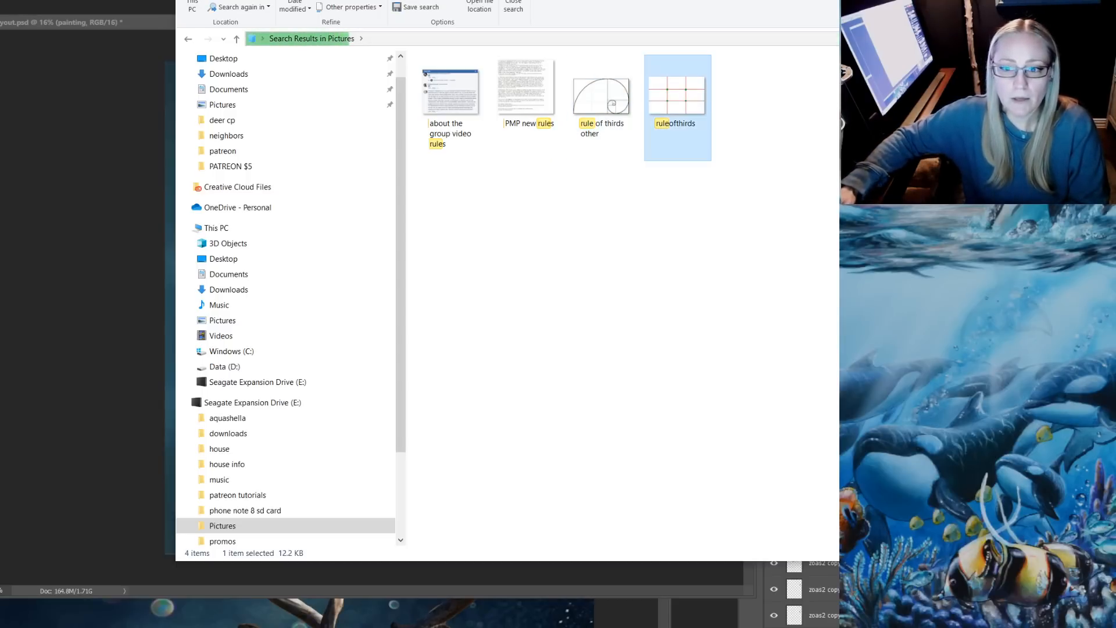
Place the ruleofthirds image into the deer composition in Photoshop and stretch it to cover the whole canvas
drag(677, 99, 119, 256)
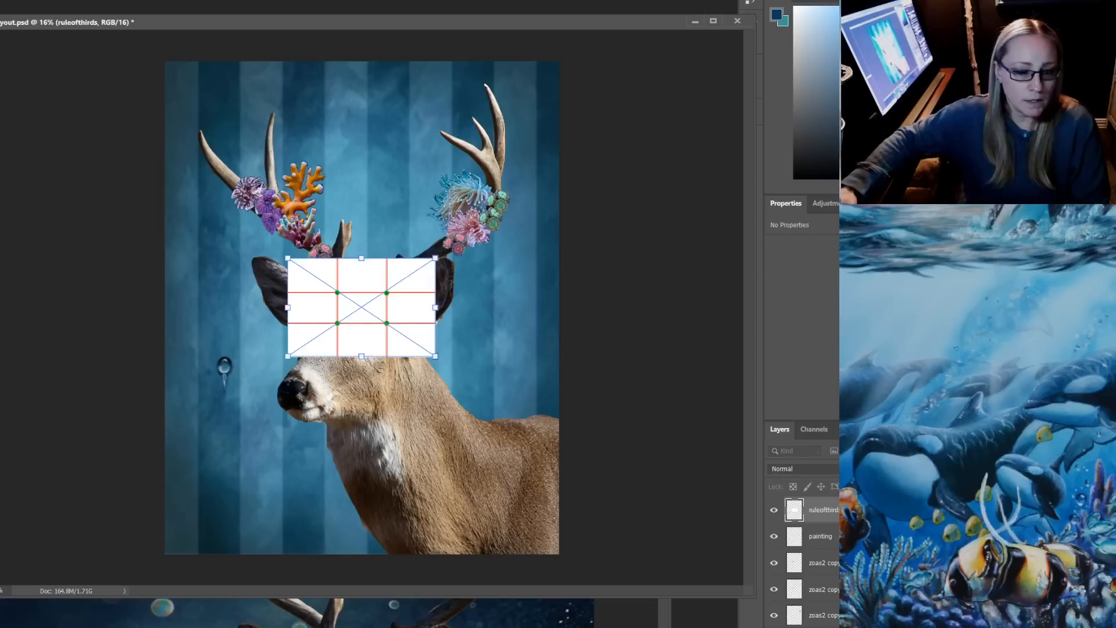
drag(362, 258, 361, 62)
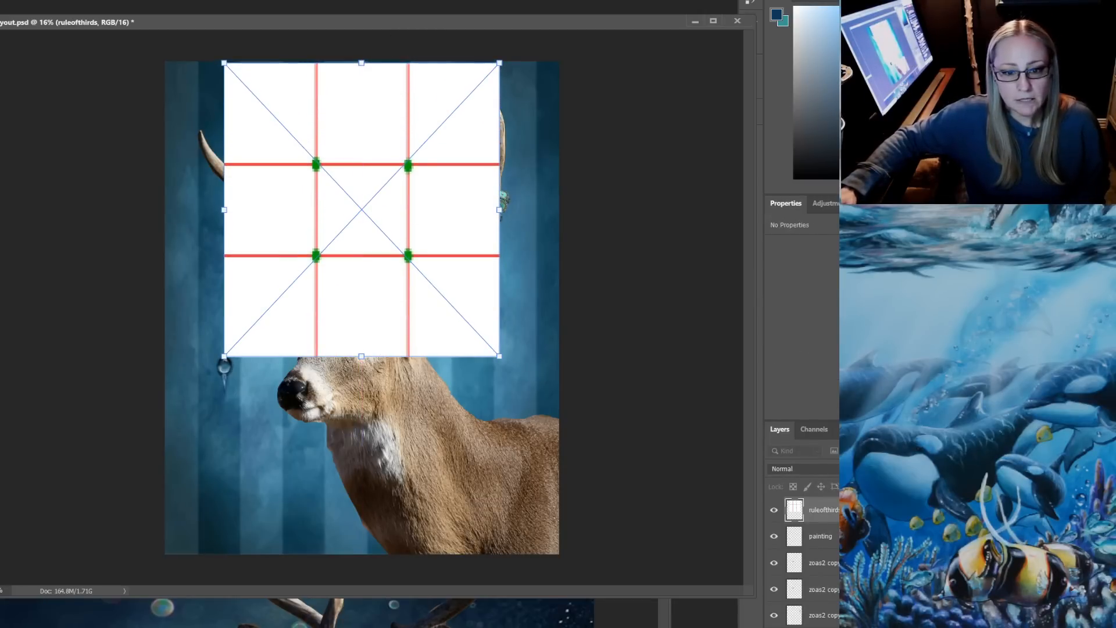
drag(361, 356, 362, 553)
drag(499, 307, 559, 308)
drag(224, 308, 166, 307)
key(Return)
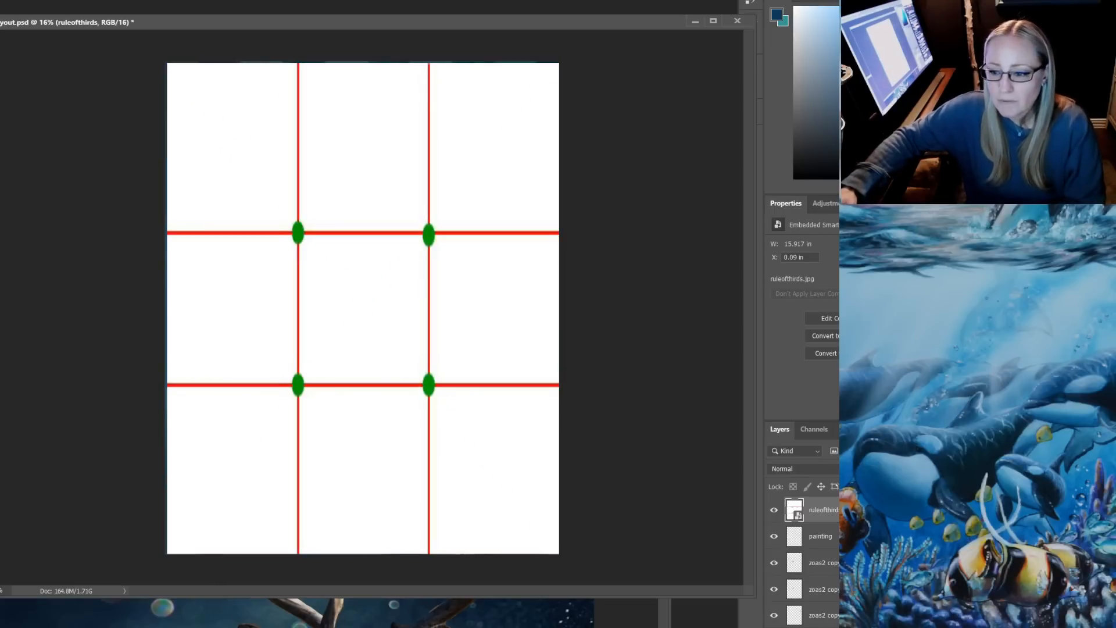
Lower the ruleofthirds layer's opacity to 20% to compare the grid with the deer, and hide the layer
key(4)
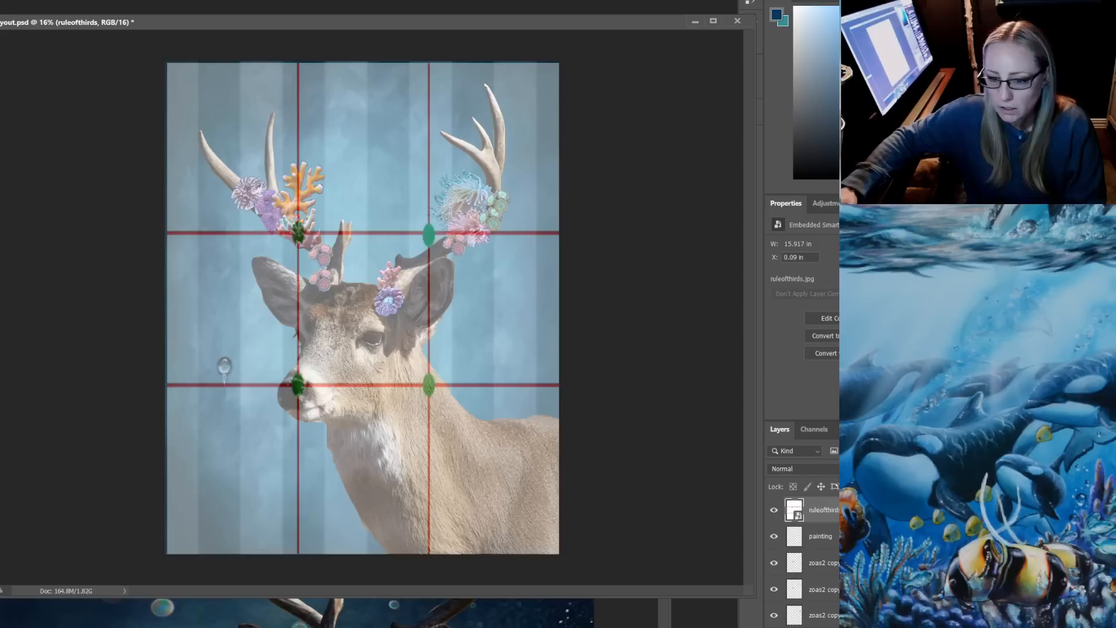
key(3)
key(2)
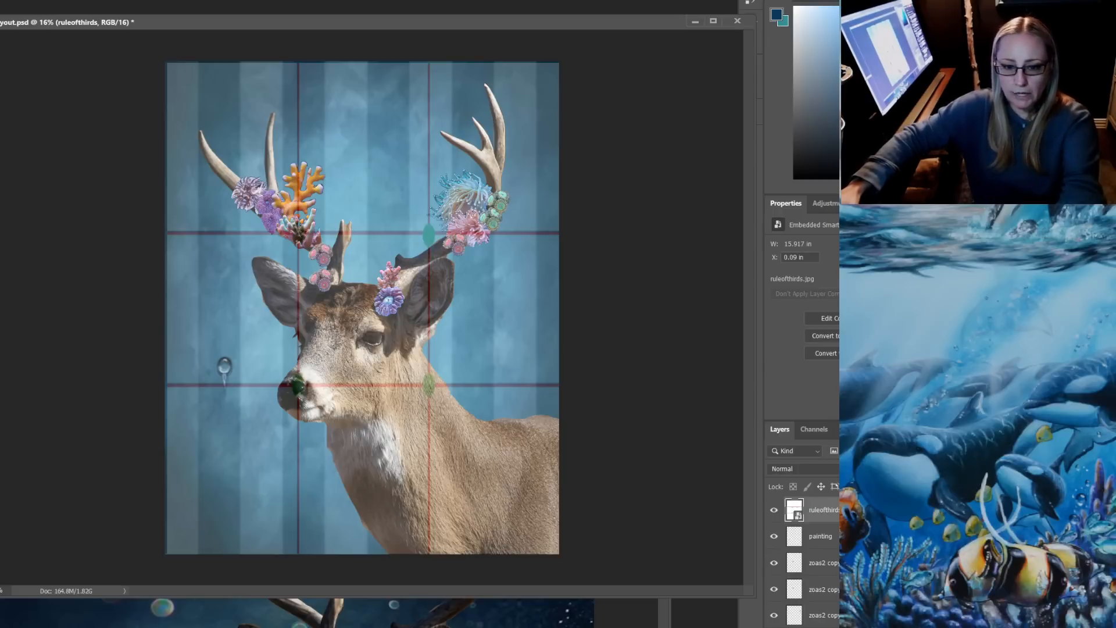
click(773, 510)
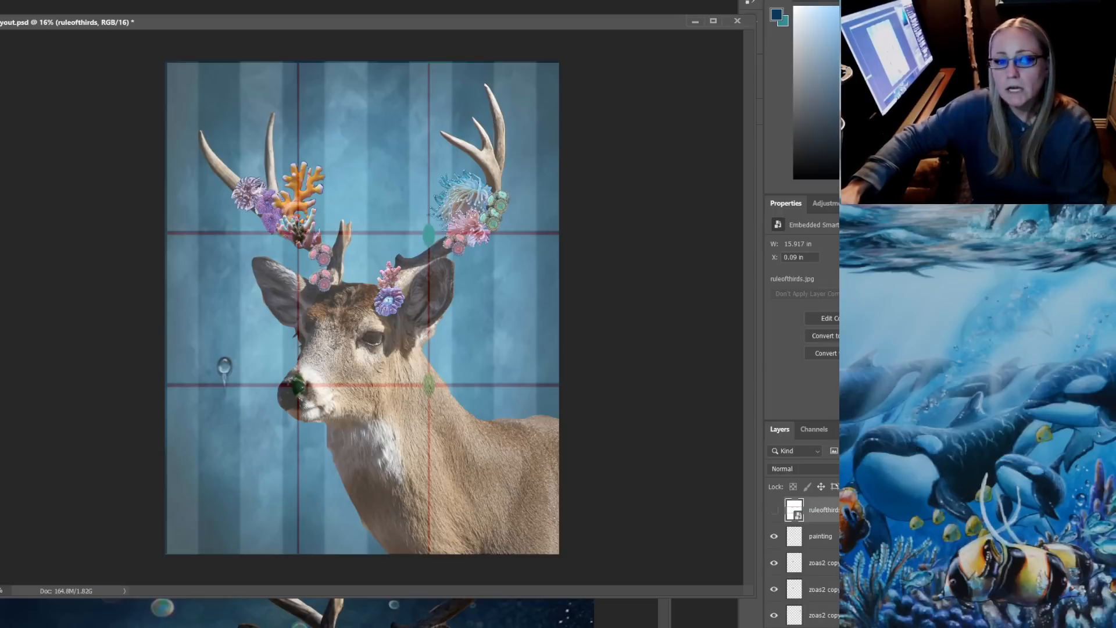
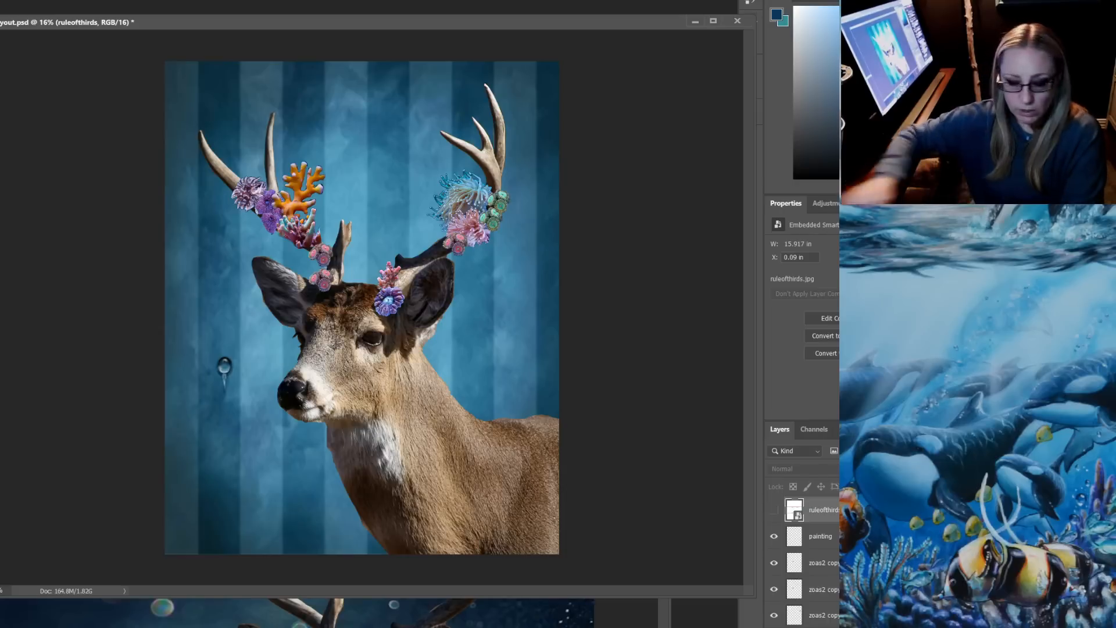
Create a new layer named "light" above the ruleofthirds layer
key(alt+l)
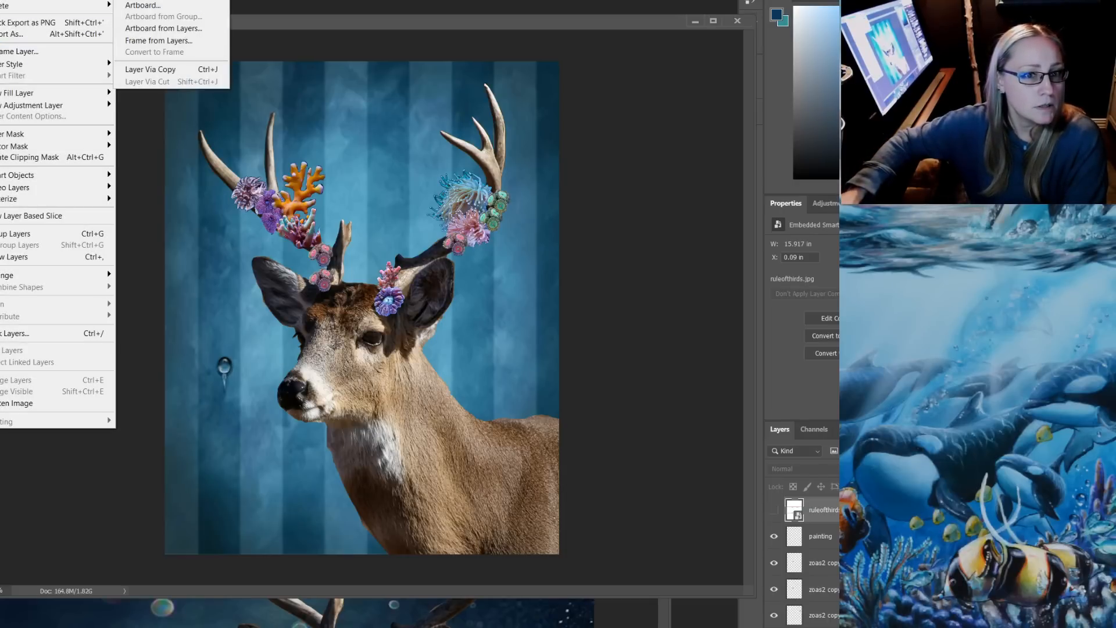
key(ctrl+shift+n)
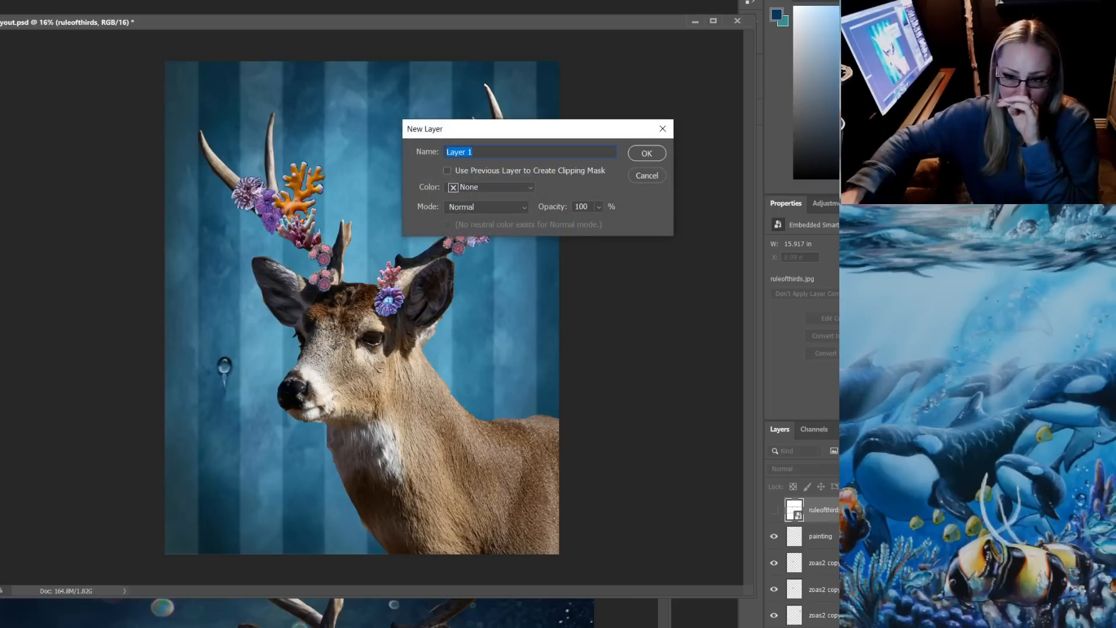
text(light)
key(Return)
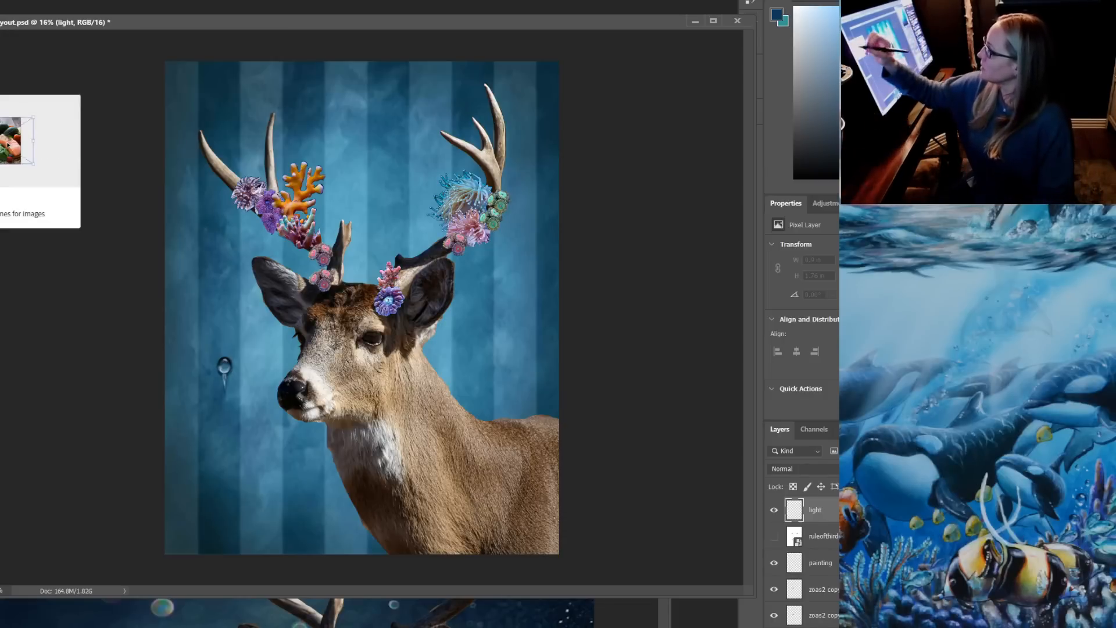
Set the Soft Round brush to 401 px with 0% hardness and choose a pale aqua foreground color
right_click(210, 237)
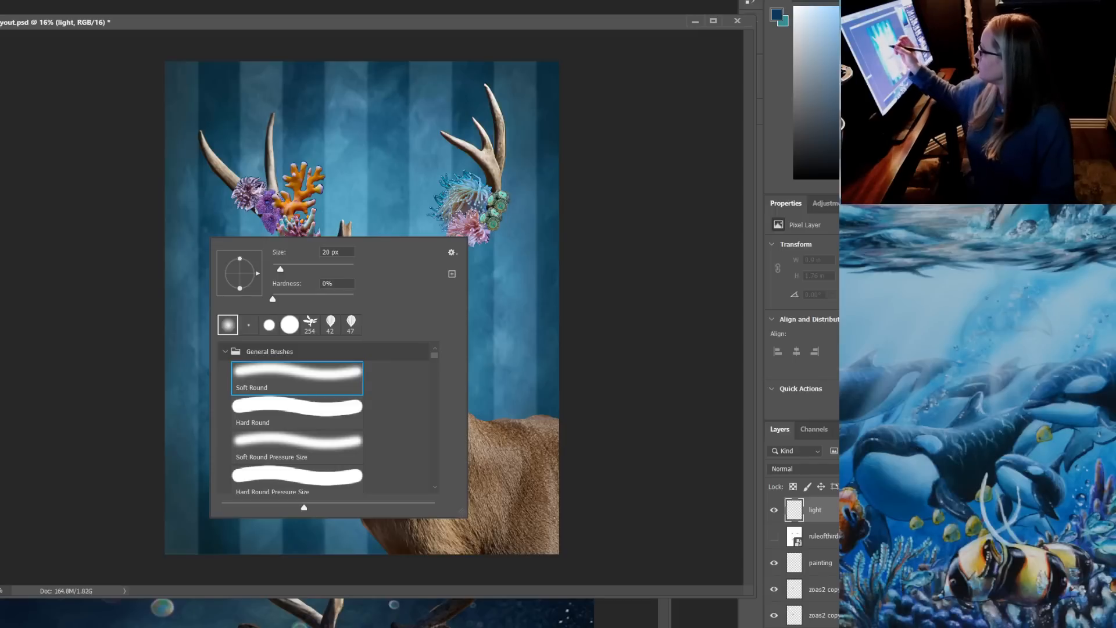
drag(280, 269, 342, 268)
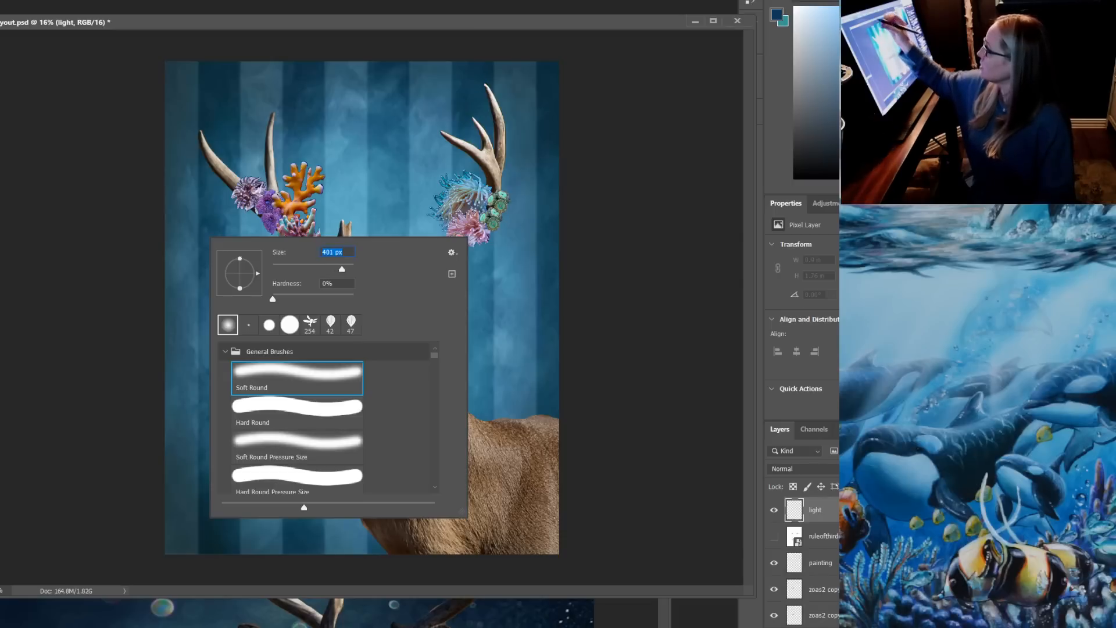
click(849, 22)
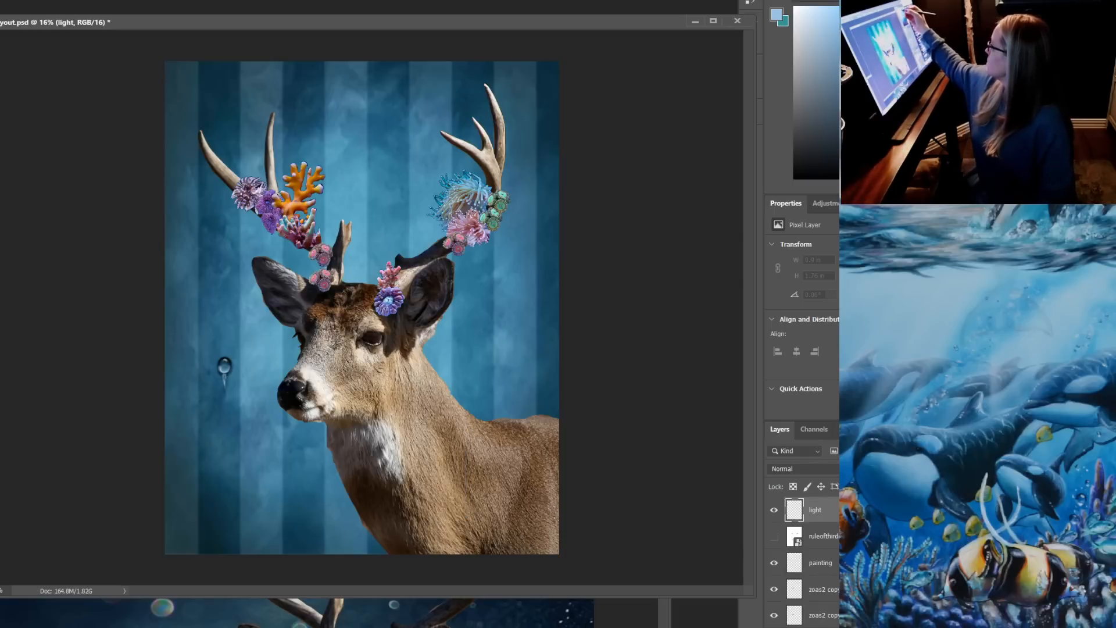
click(933, 90)
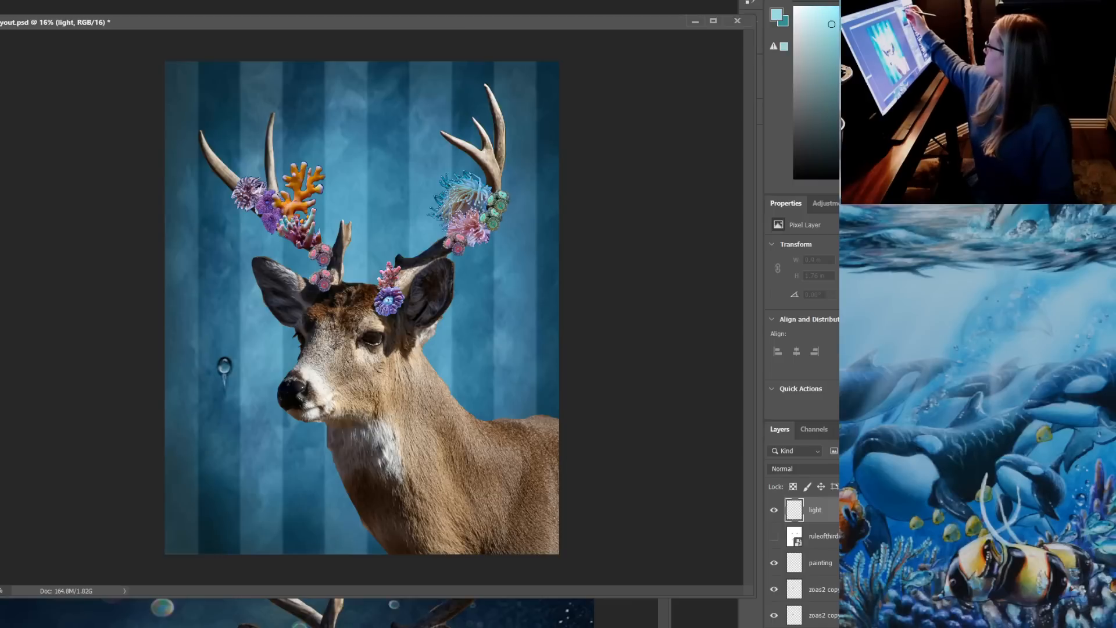
click(826, 21)
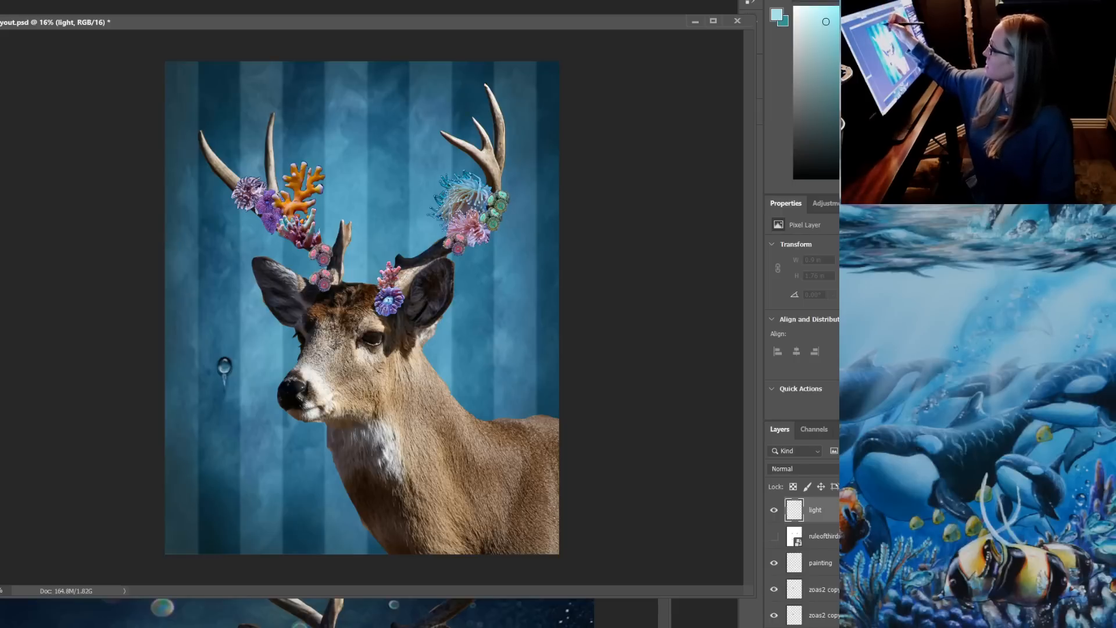
Paint soft light rays fanning from the canvas's top center down over the left stripes, lightening the aqua color along the way
drag(314, 67, 287, 173)
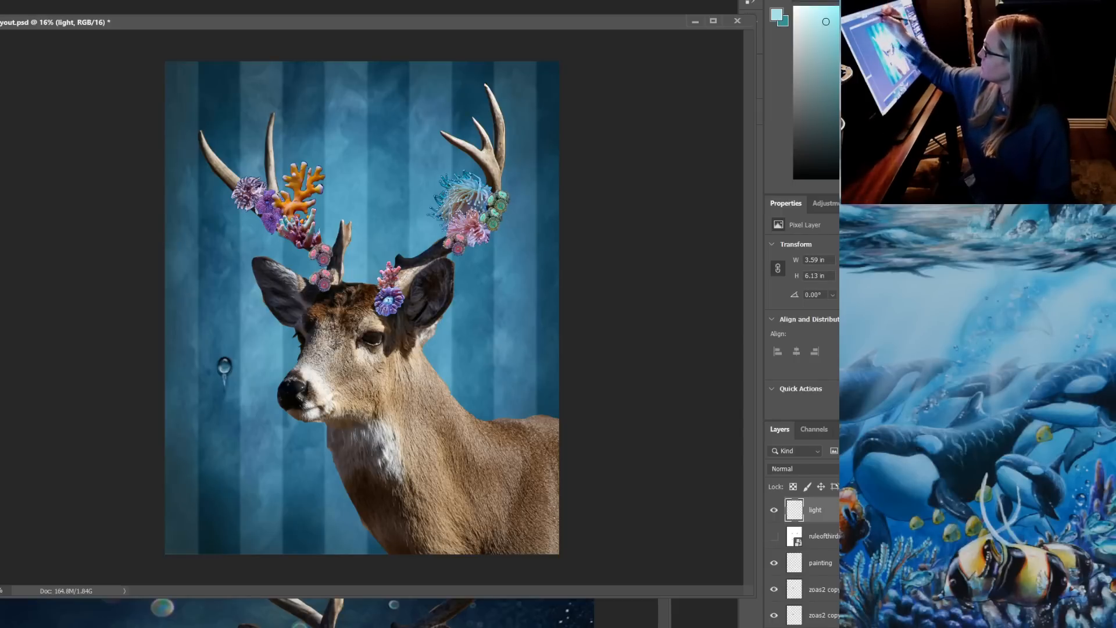
mouse_move(360, 65)
mouse_down()
mouse_move(365, 200)
mouse_move(360, 132)
mouse_up()
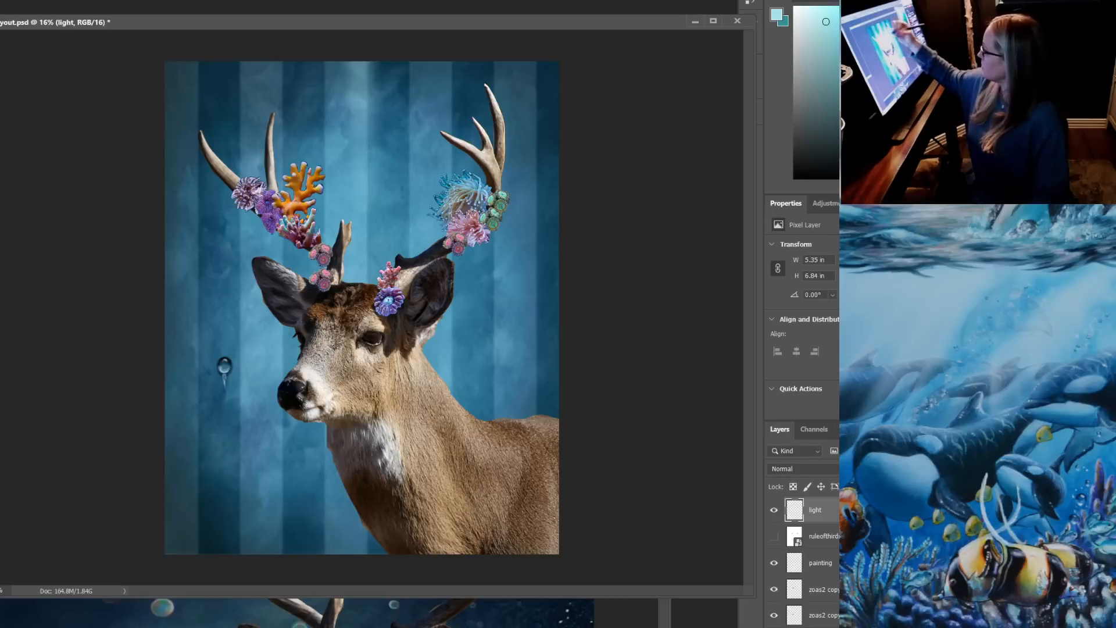
drag(826, 22, 813, 19)
mouse_move(349, 64)
mouse_down()
mouse_move(344, 220)
mouse_move(220, 395)
mouse_up()
drag(296, 67, 198, 270)
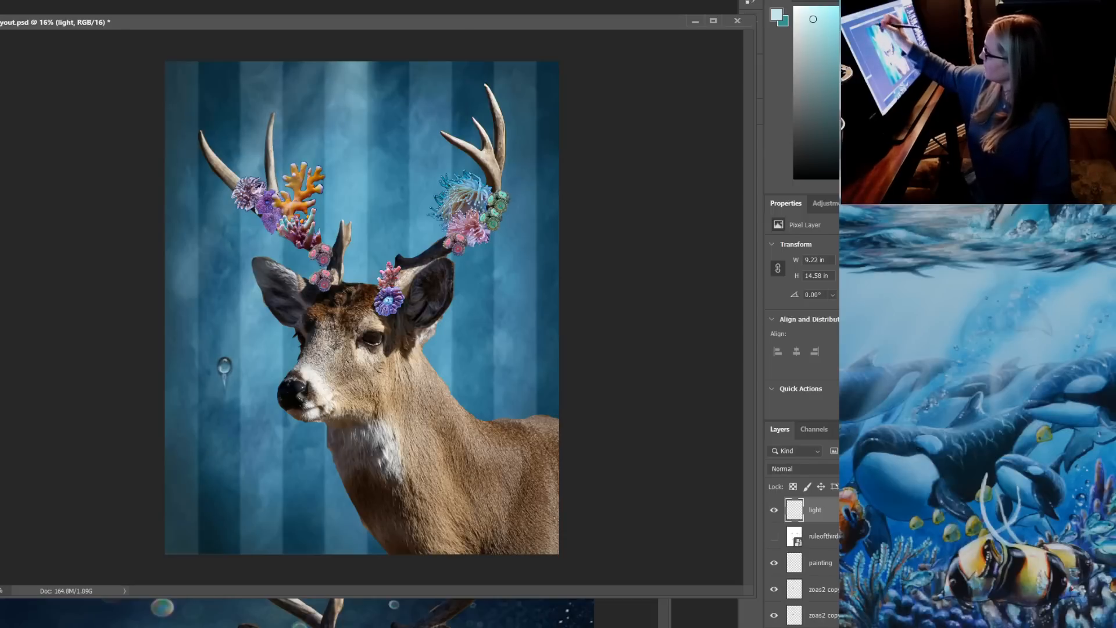
drag(268, 65, 208, 171)
Paint matching light rays from the top edge down across the right stripes and antler
drag(392, 65, 458, 317)
drag(434, 65, 534, 277)
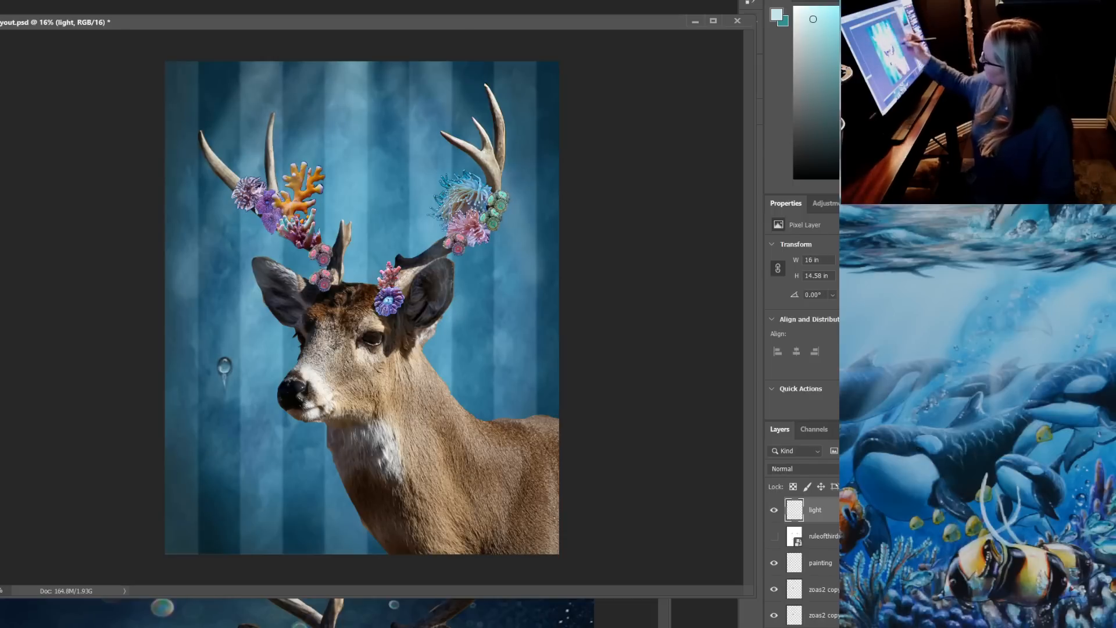
drag(494, 65, 542, 137)
drag(377, 65, 398, 211)
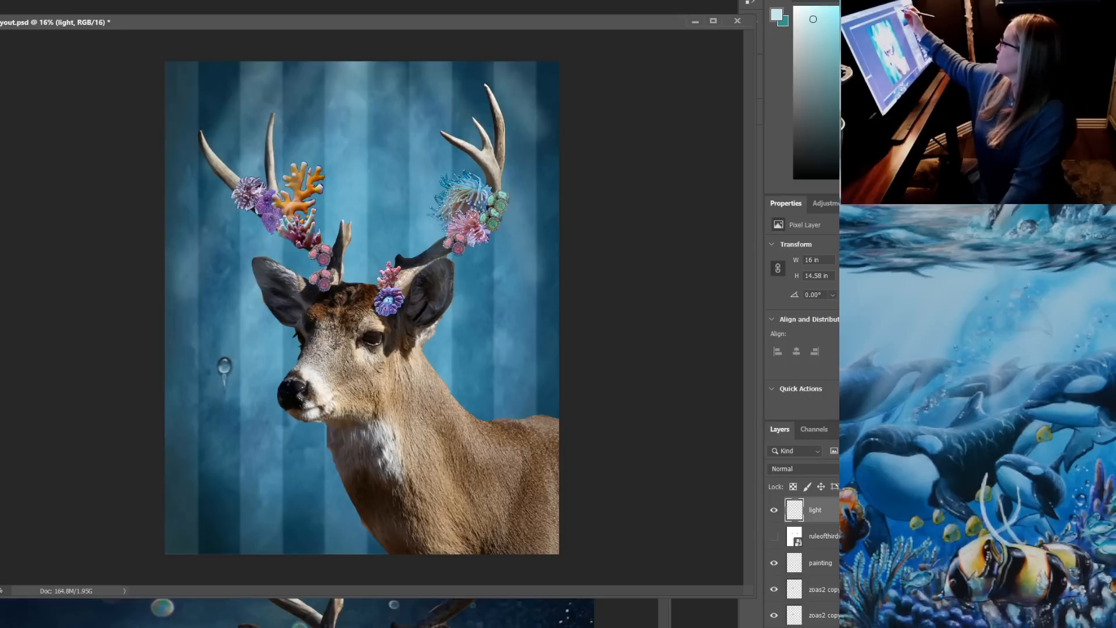
Paint narrower, paler light rays fanning to both sides from the top edge with a 338 px brush
click(805, 22)
right_click(492, 251)
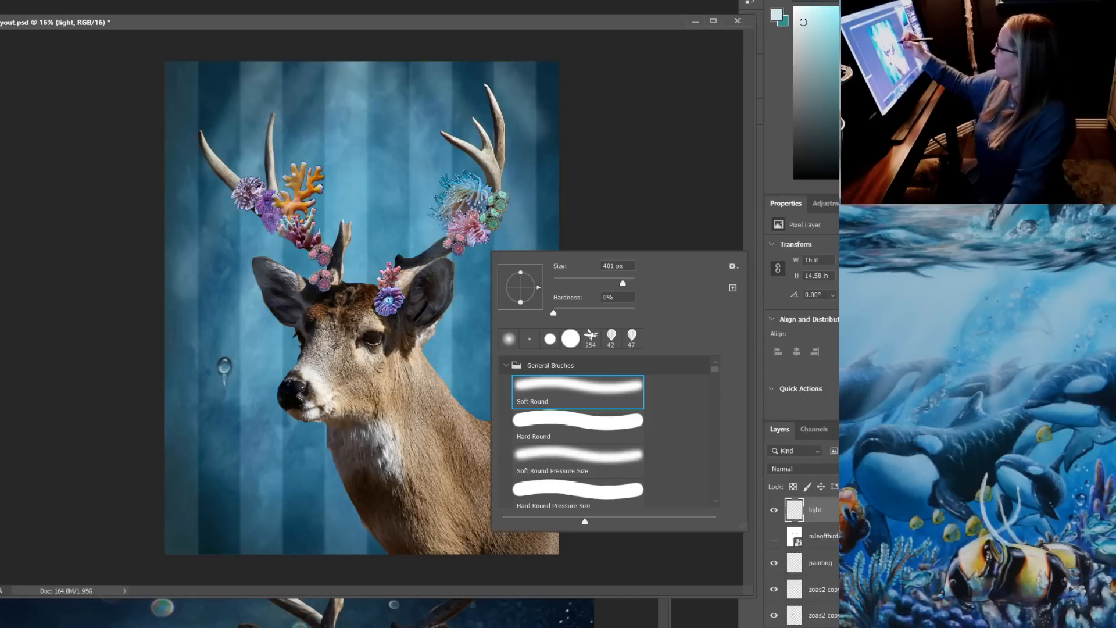
mouse_move(622, 284)
mouse_down()
mouse_move(578, 283)
mouse_move(620, 283)
mouse_up()
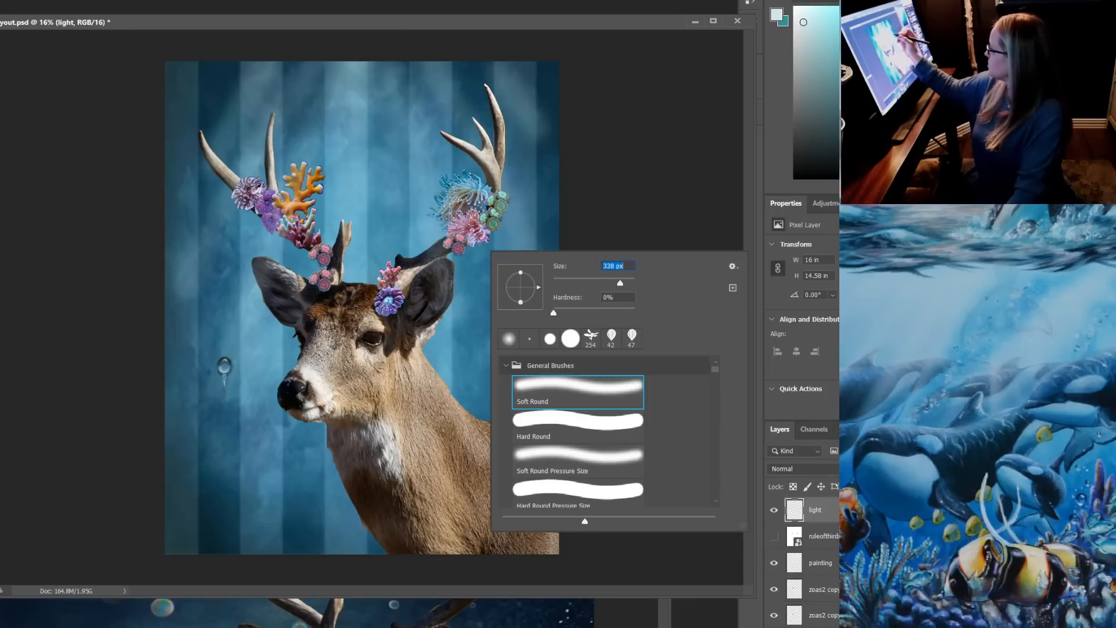
key(Return)
mouse_move(352, 63)
mouse_down()
mouse_move(273, 227)
mouse_move(269, 124)
mouse_move(229, 193)
mouse_up()
drag(279, 67, 168, 174)
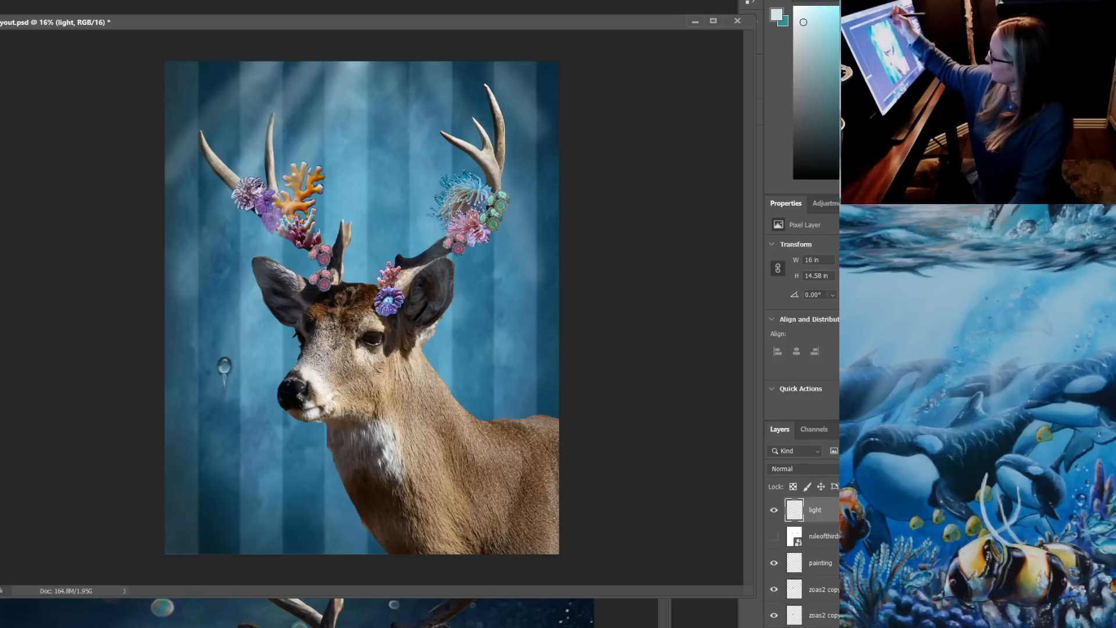
drag(420, 64, 497, 220)
drag(473, 64, 546, 152)
drag(386, 64, 439, 216)
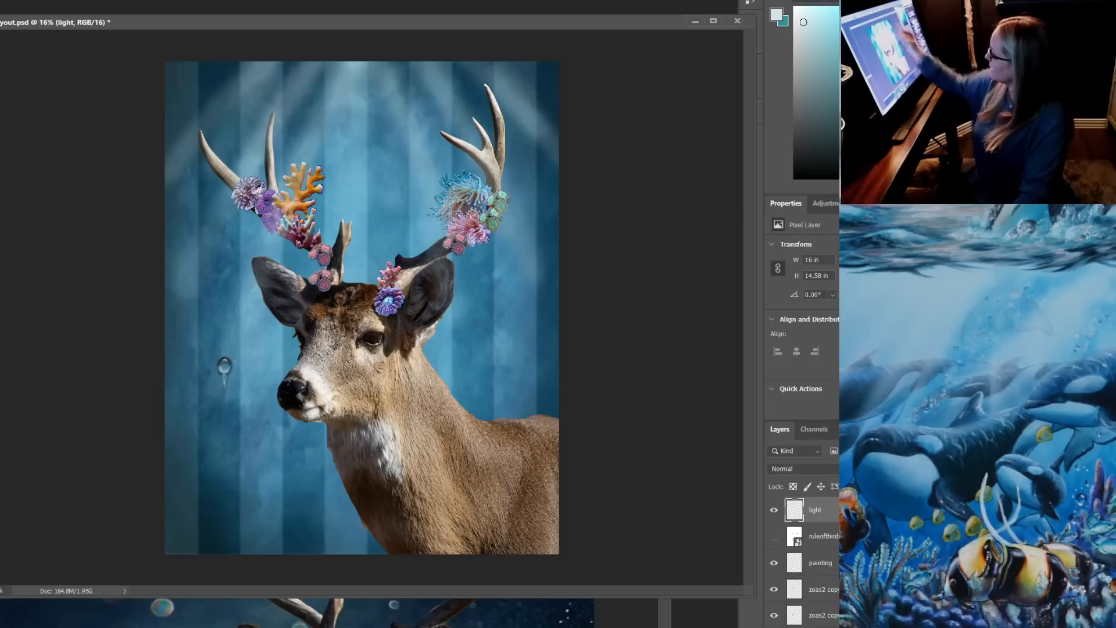
Paint vertical light beams down the center toward the deer's head and short rays in both upper corners
drag(375, 63, 364, 327)
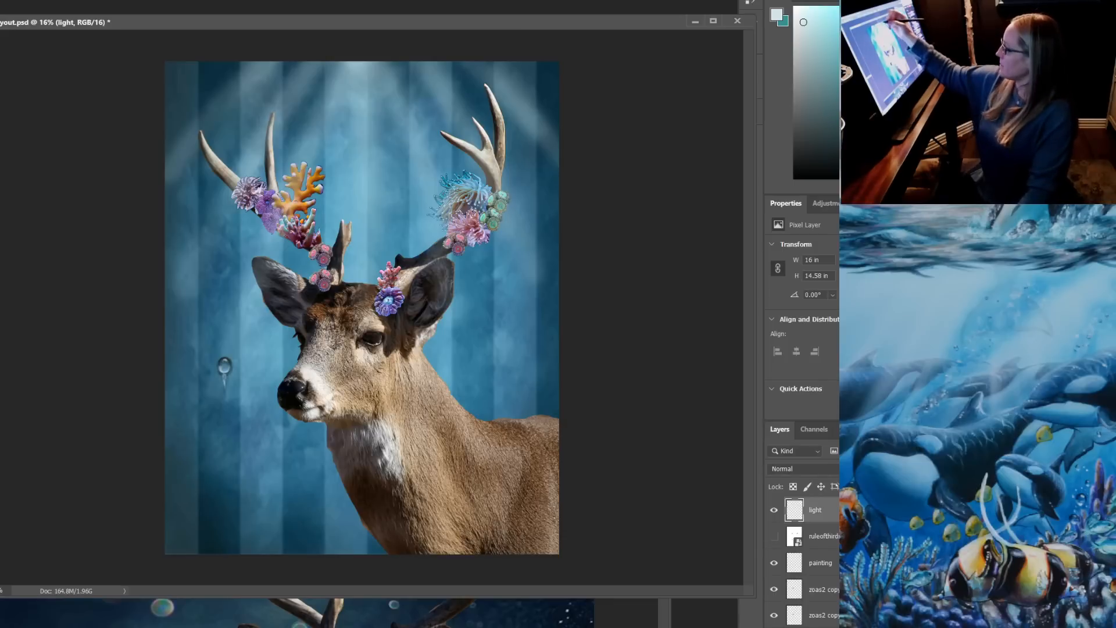
drag(368, 65, 365, 323)
drag(415, 99, 412, 264)
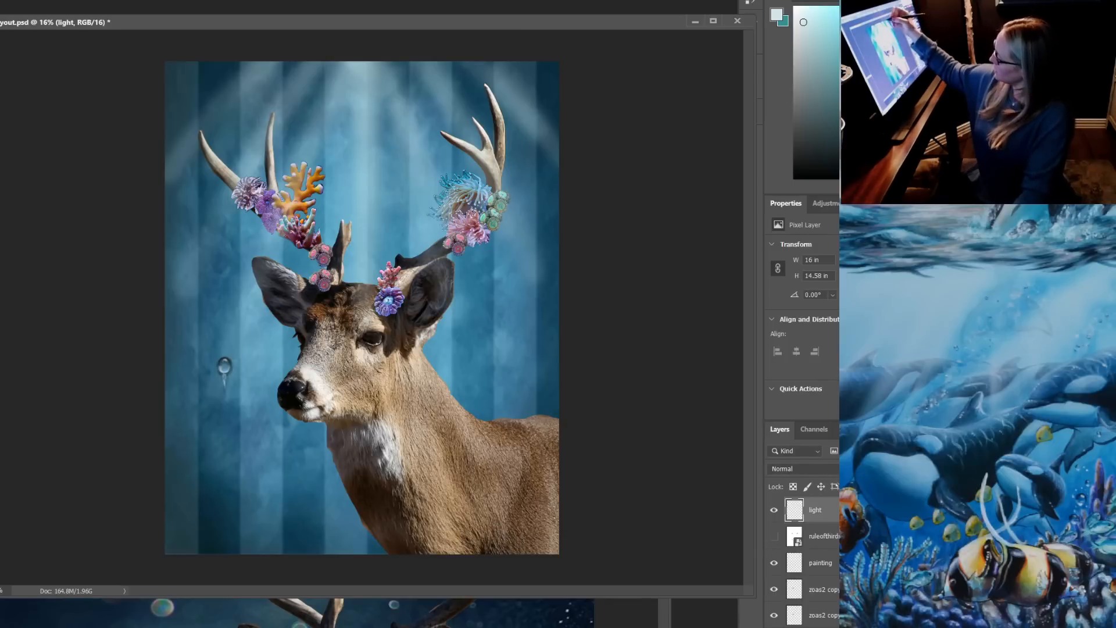
mouse_move(473, 65)
mouse_down()
mouse_move(508, 101)
mouse_move(550, 110)
mouse_up()
drag(216, 71, 175, 116)
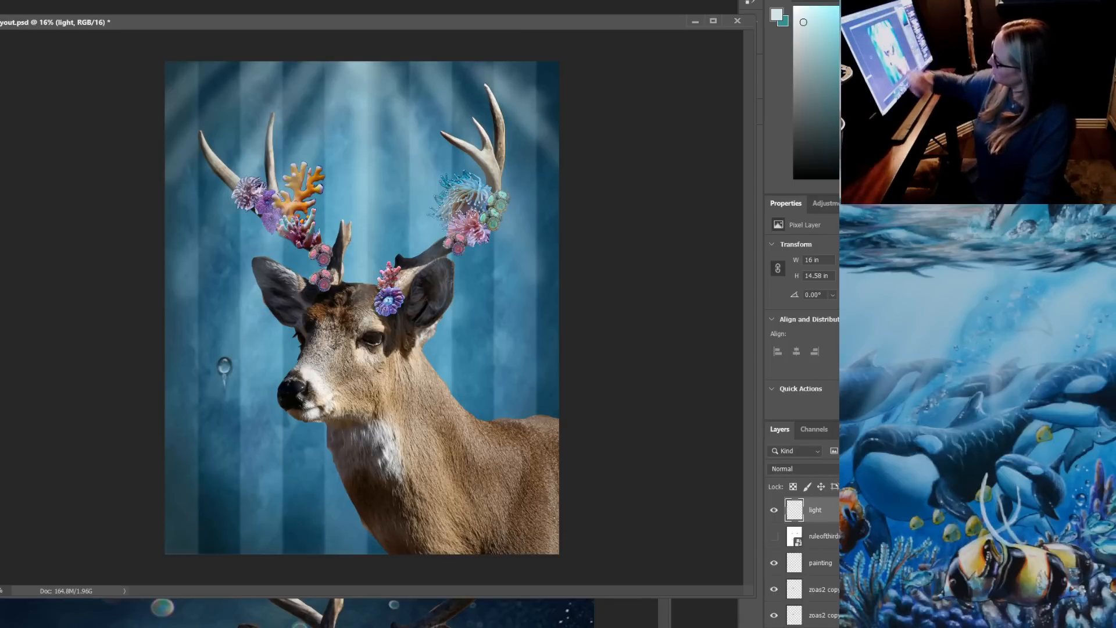
Extend faint light rays diagonally past the left ear toward the bubble and down over the right ear and stripes
drag(304, 218, 229, 354)
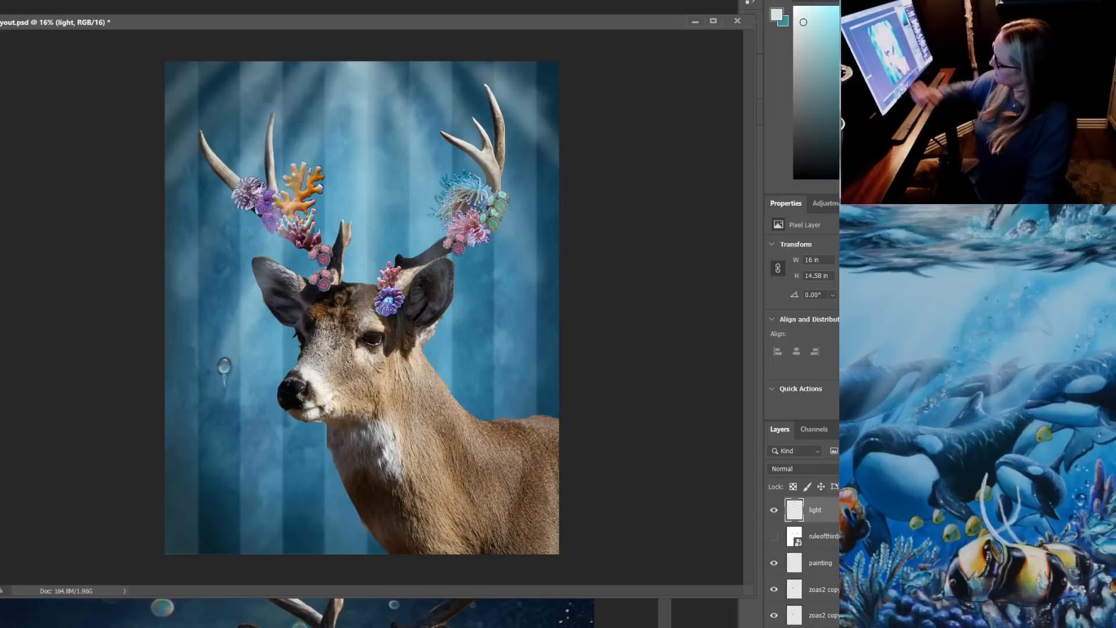
drag(410, 179, 467, 373)
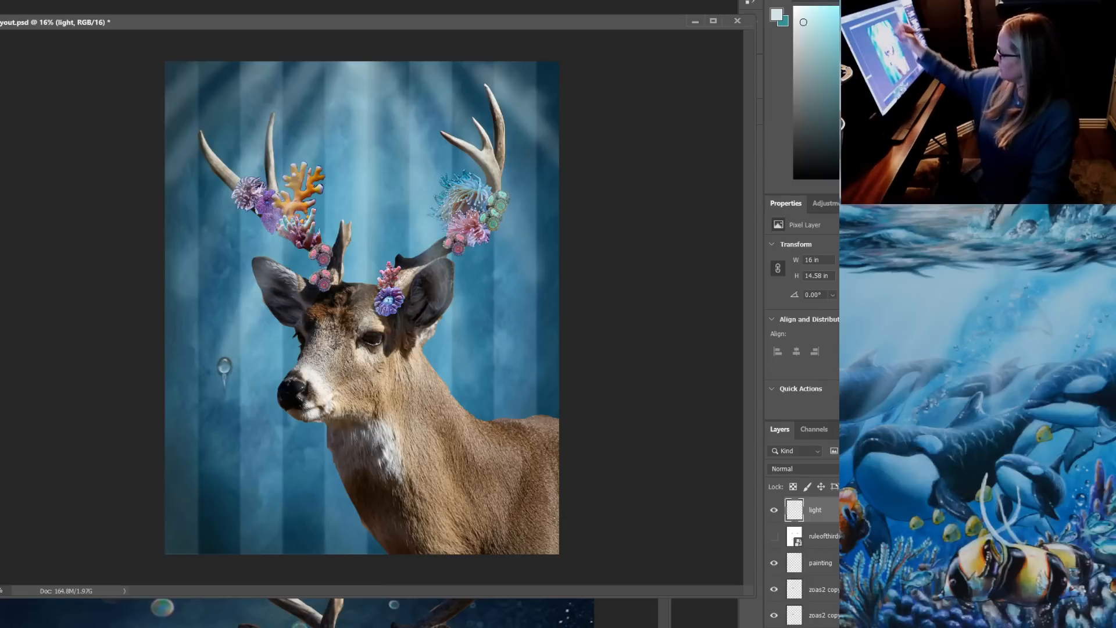
drag(443, 163, 501, 287)
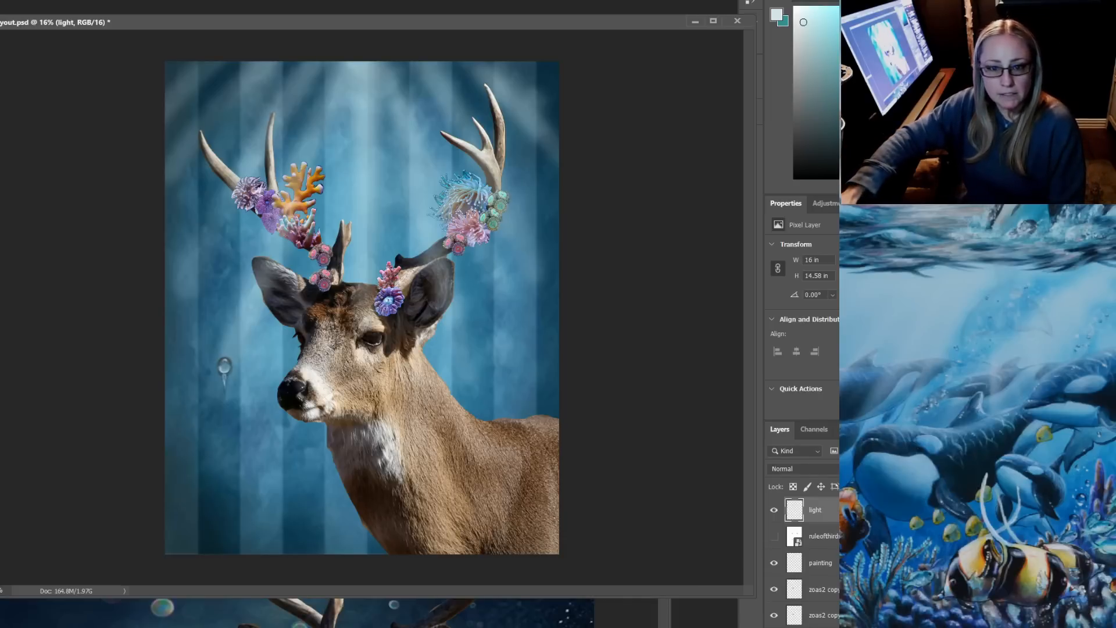
Compare the composition with and without the light layer, and leave the layer hidden
click(774, 510)
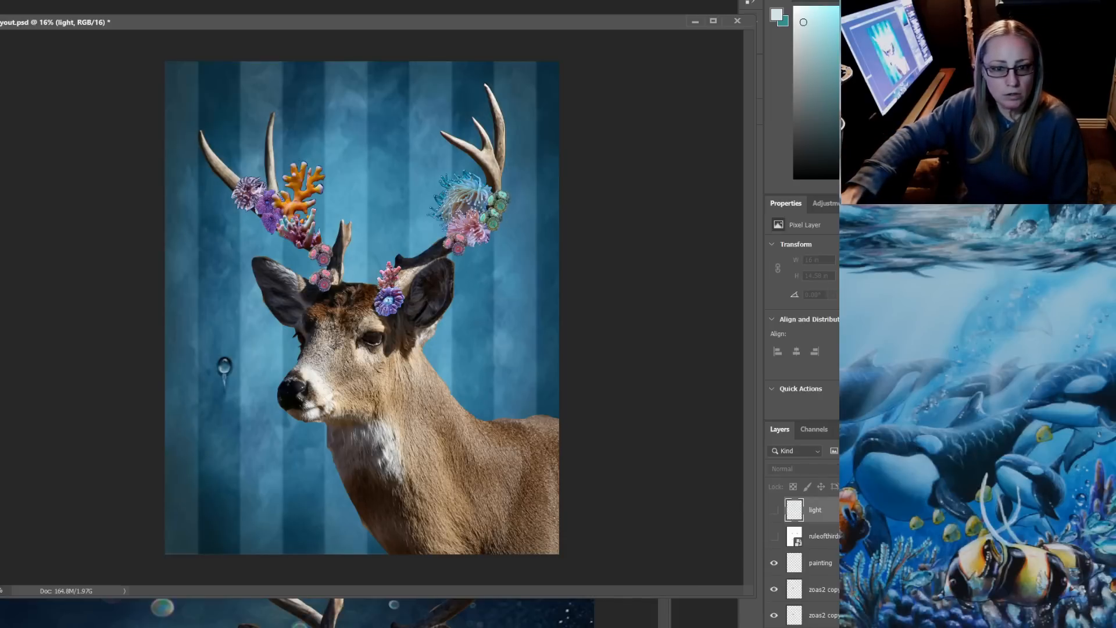
click(773, 510)
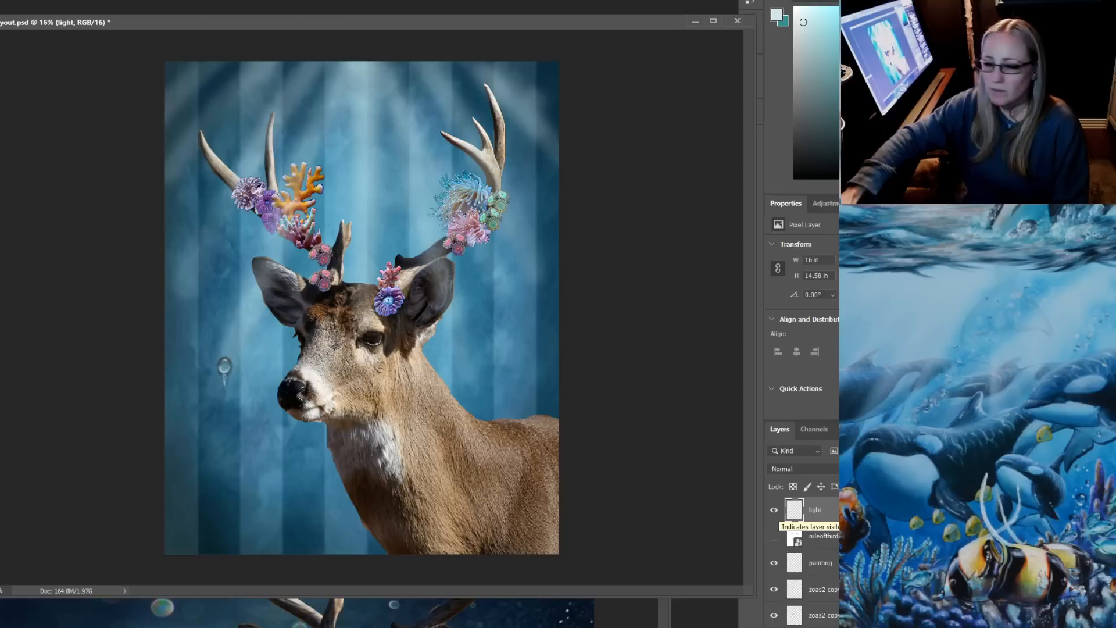
click(773, 509)
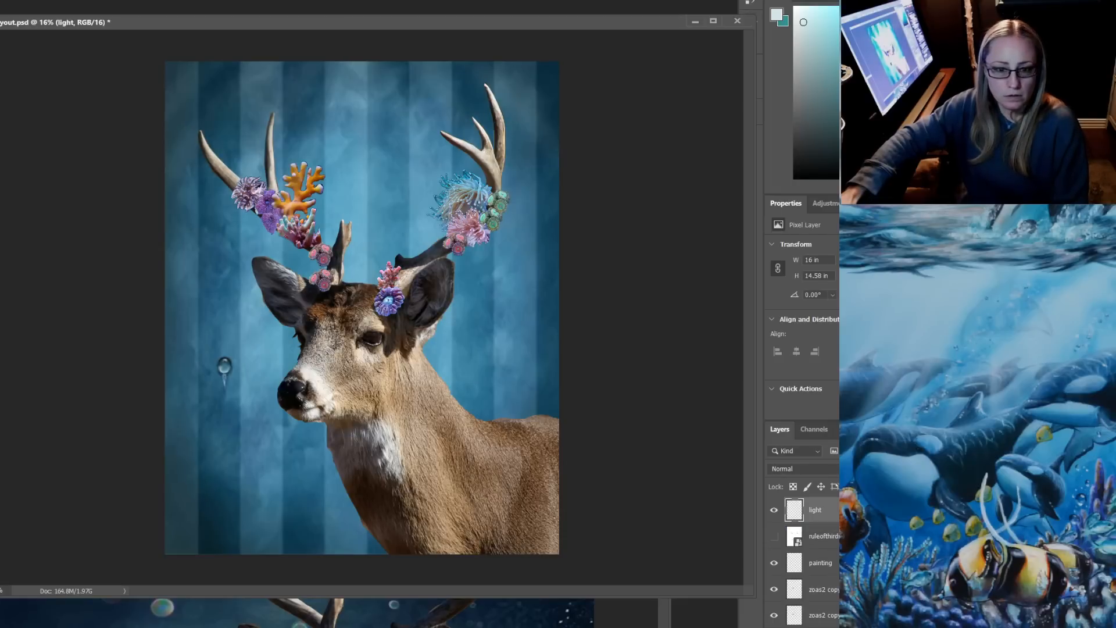
click(773, 509)
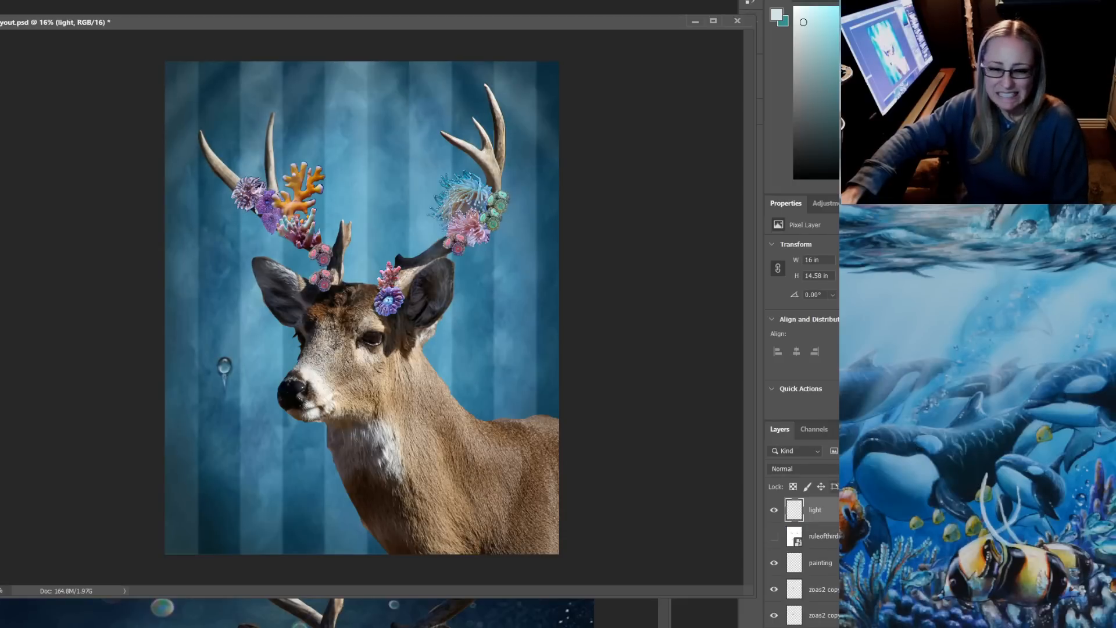
click(774, 510)
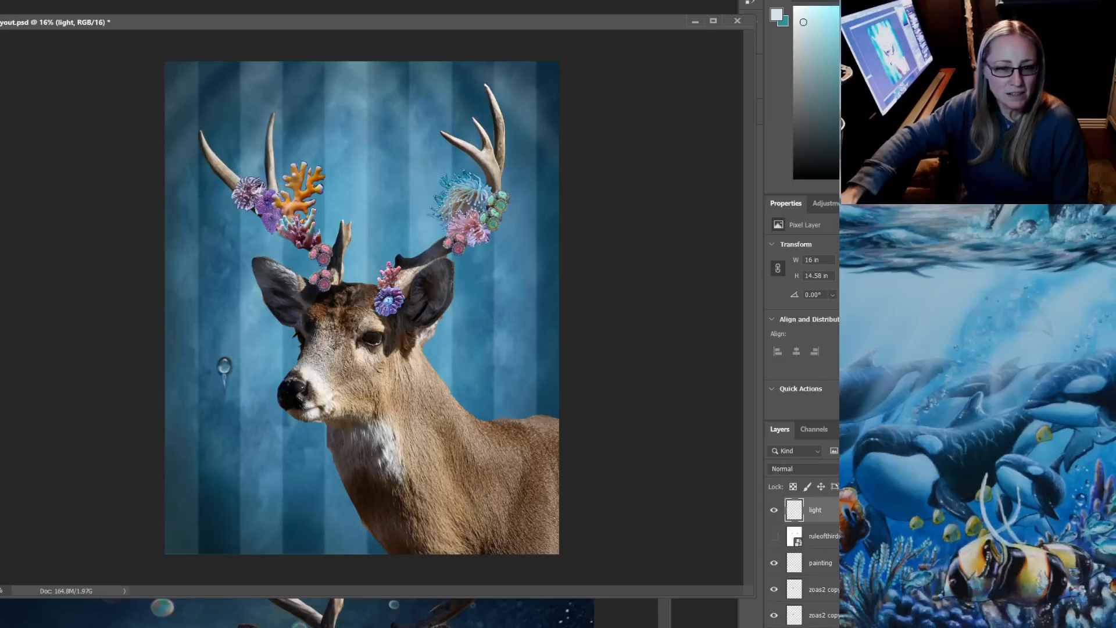
click(774, 510)
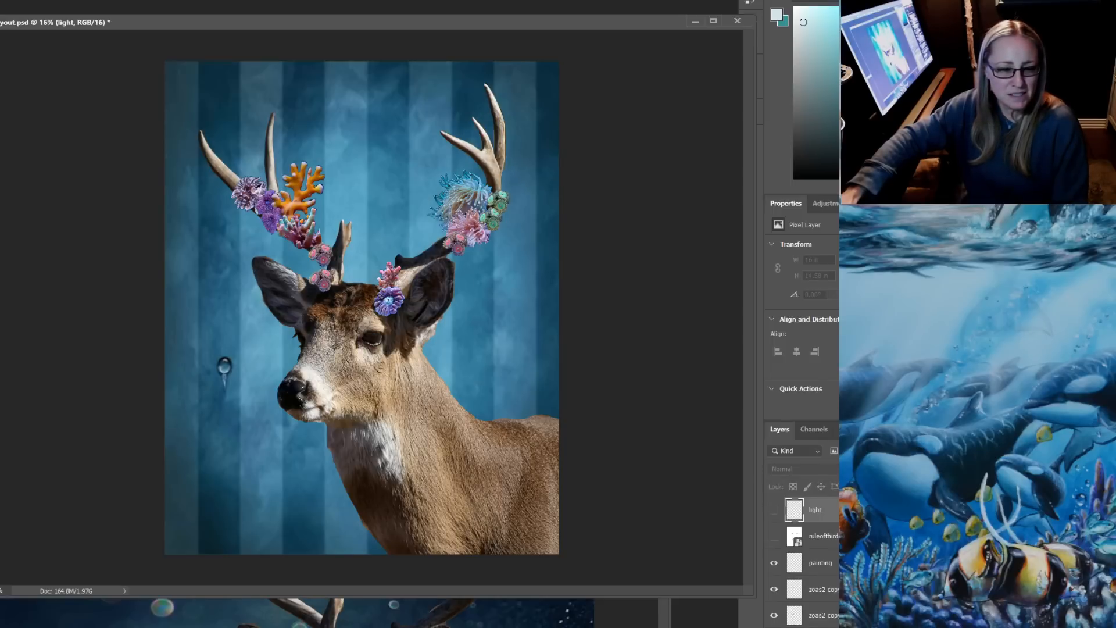
click(774, 510)
click(774, 510)
click(773, 510)
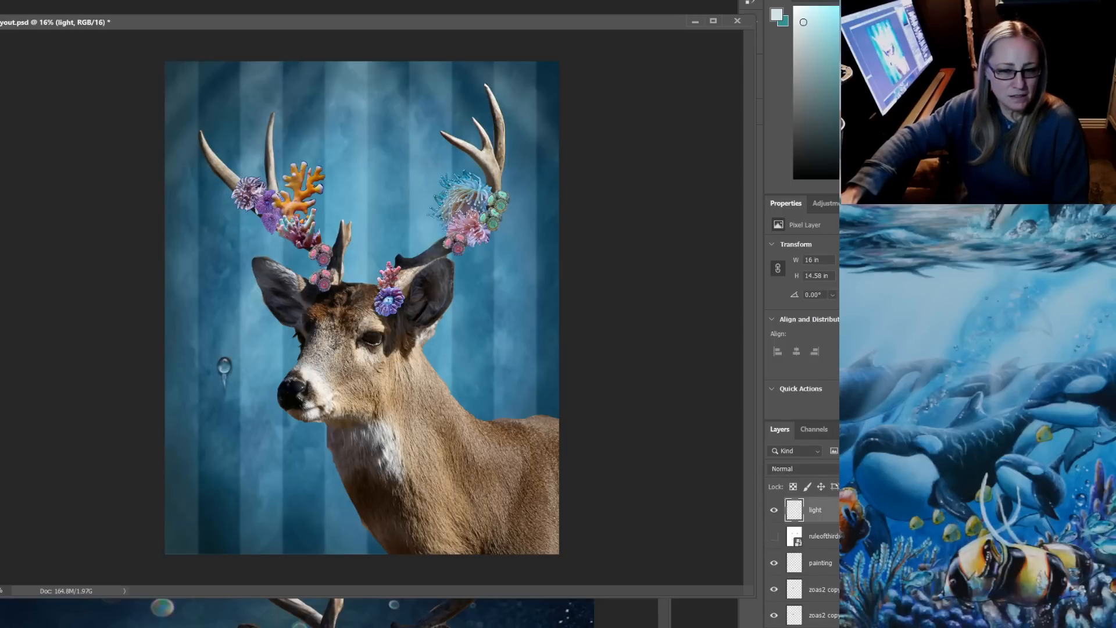
click(774, 510)
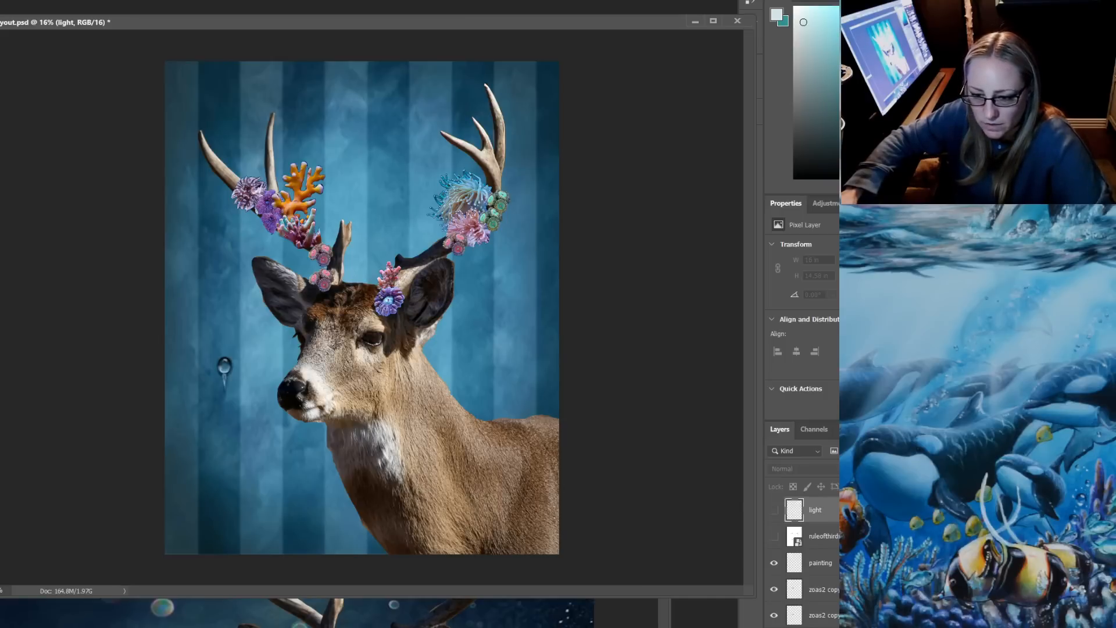
Check the deer against the ruleofthirds overlay, hide it again, and minimize the dark blue deer document
click(774, 536)
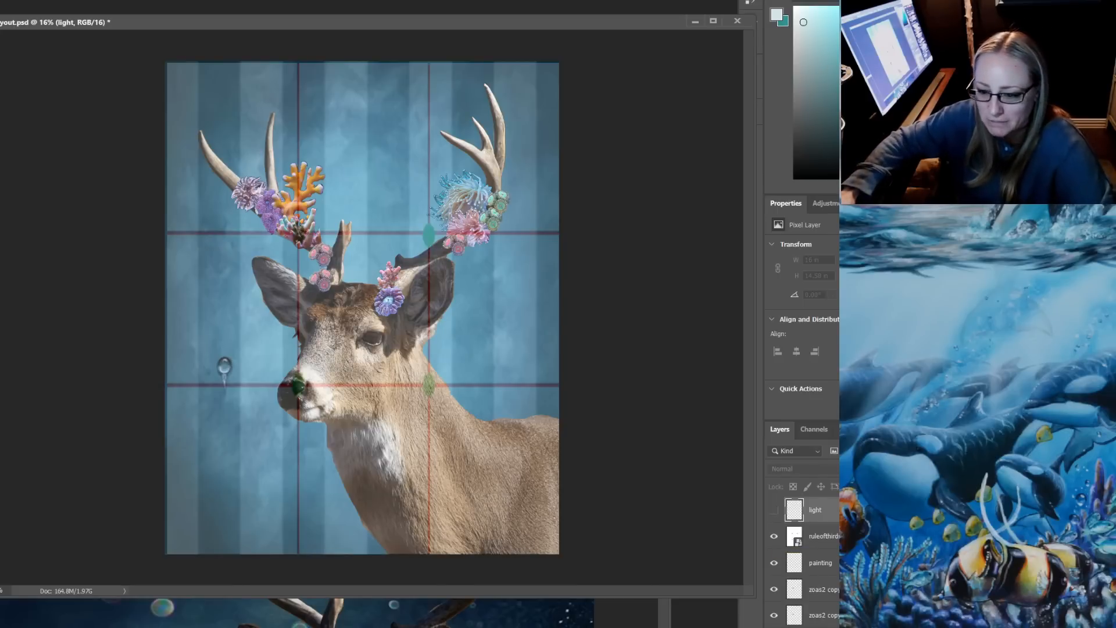
click(774, 536)
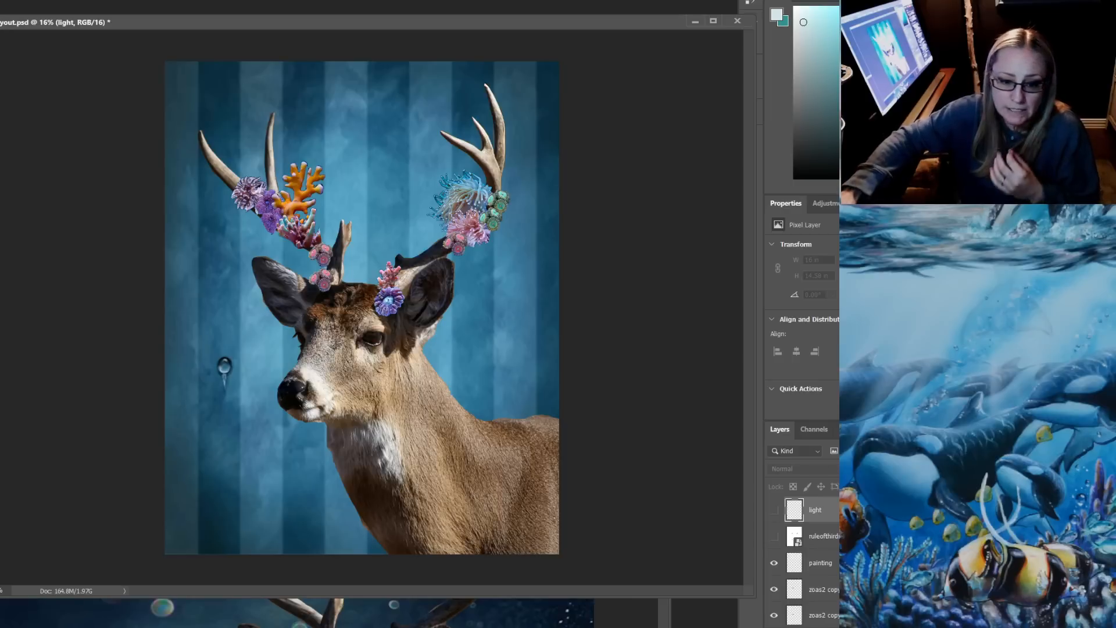
click(625, 613)
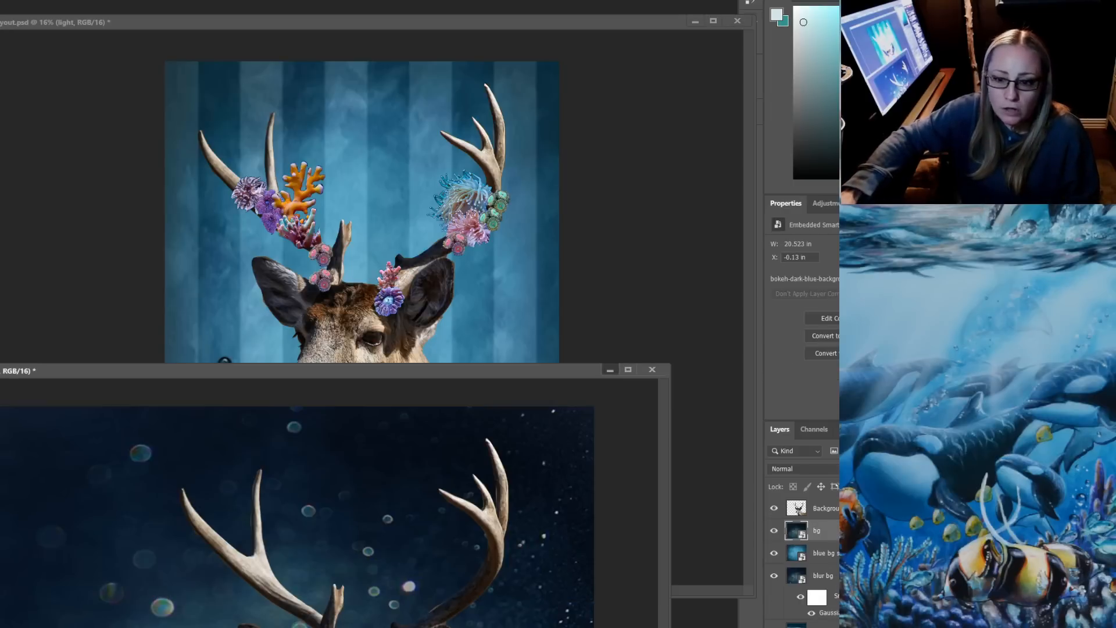
click(611, 369)
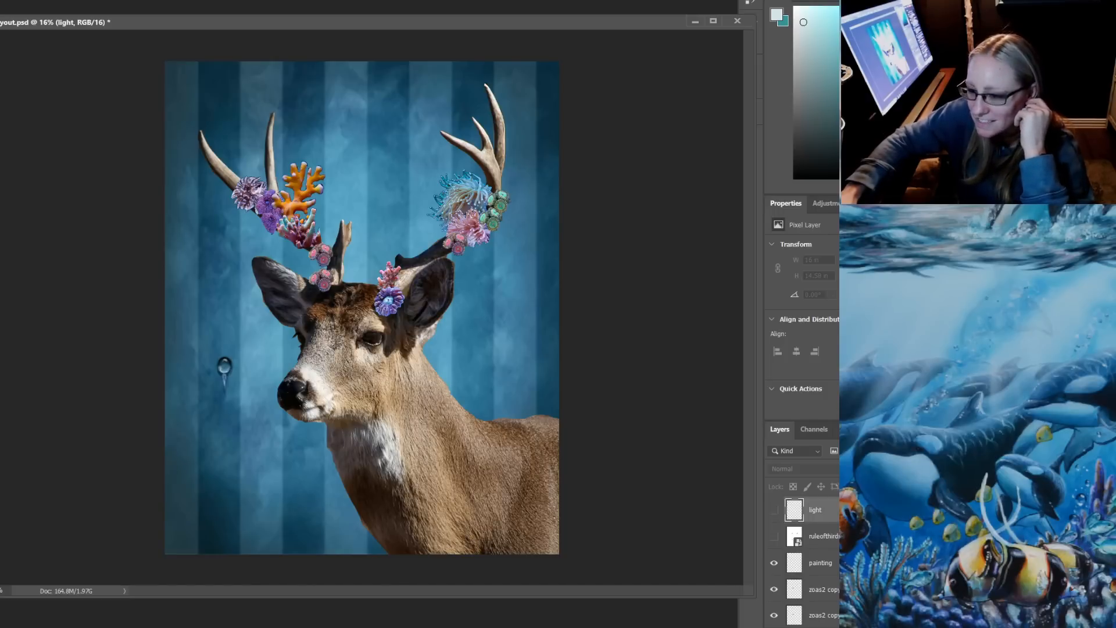
Save the layout.psd document with the light and ruleofthirds layers hidden
key(alt+f)
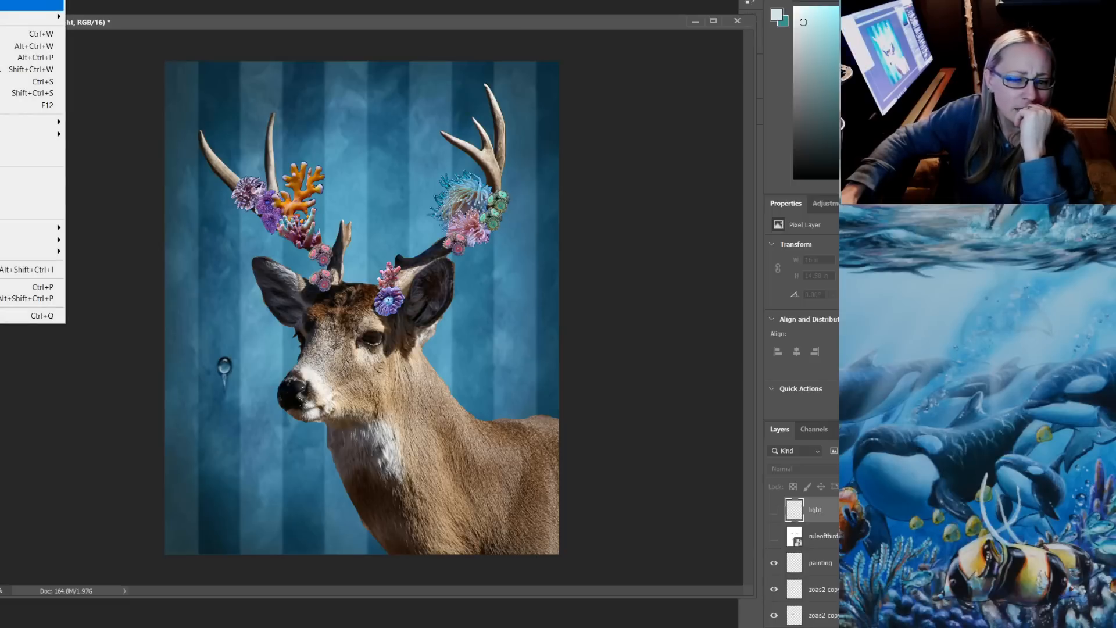
key(Up)
key(Up)
key(Return)
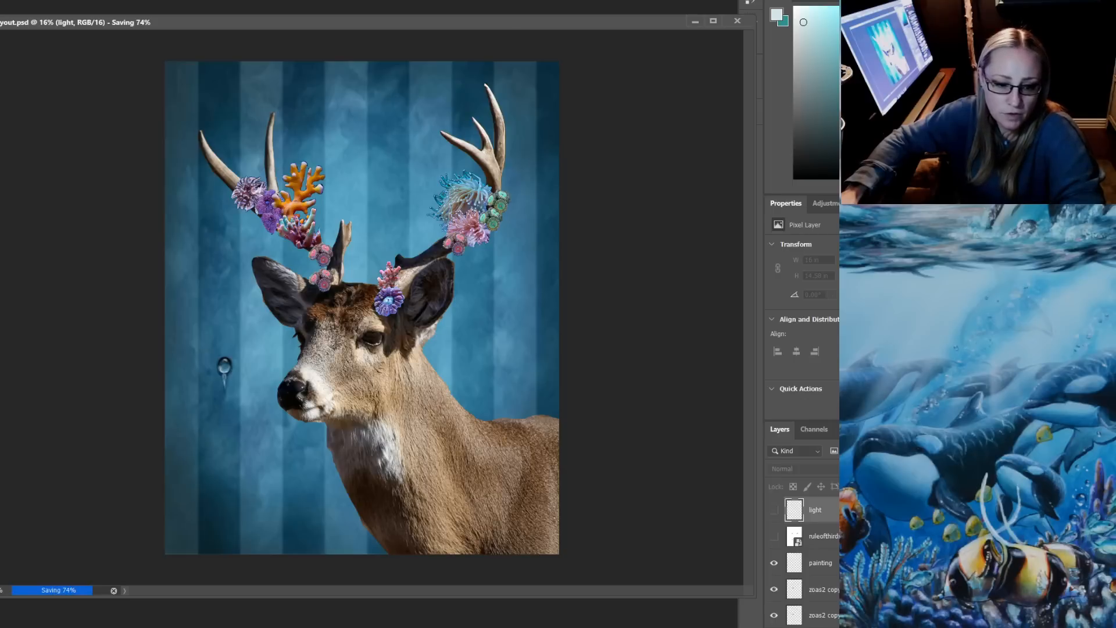
Switch to File Explorer, search the Data (D:) drive for "deer", and open the original deer photo in Photoshop
mouse_move(218, 627)
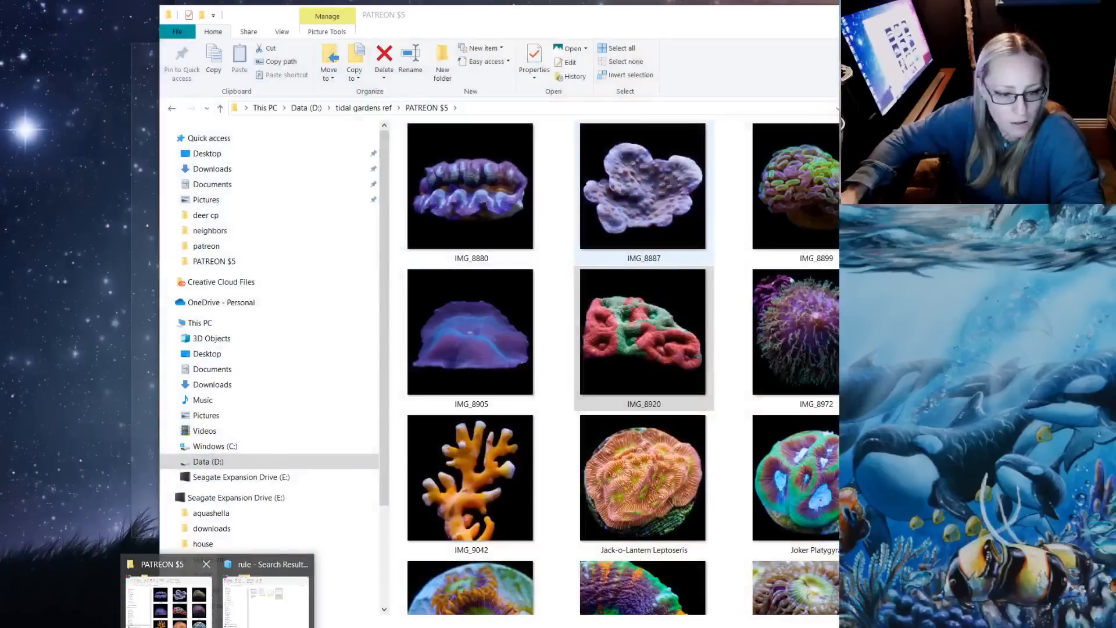
click(168, 601)
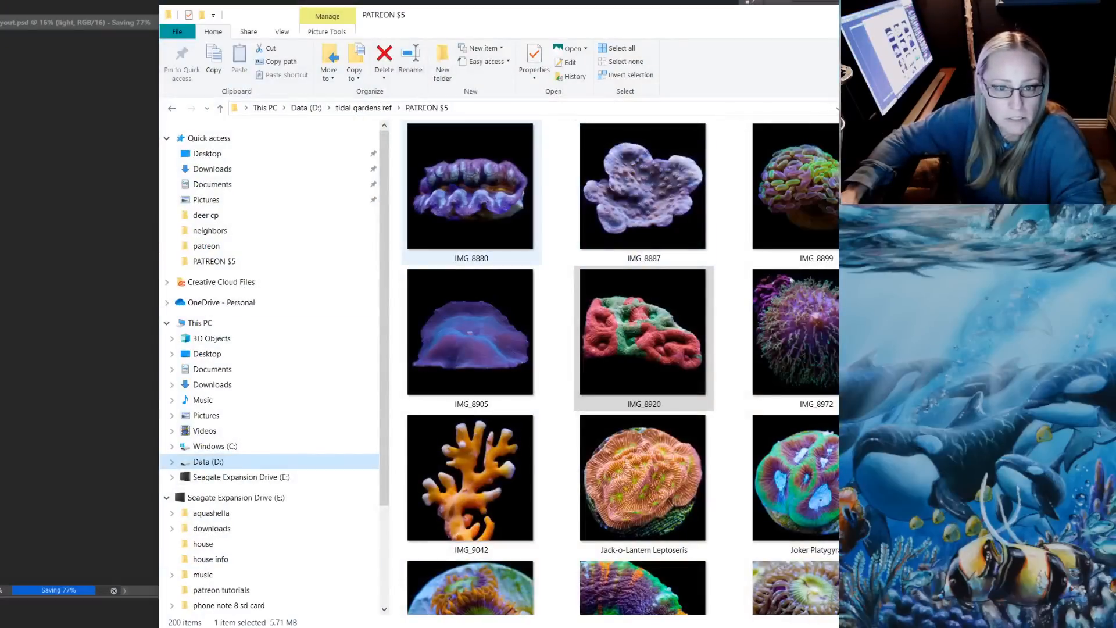
click(306, 108)
click(918, 109)
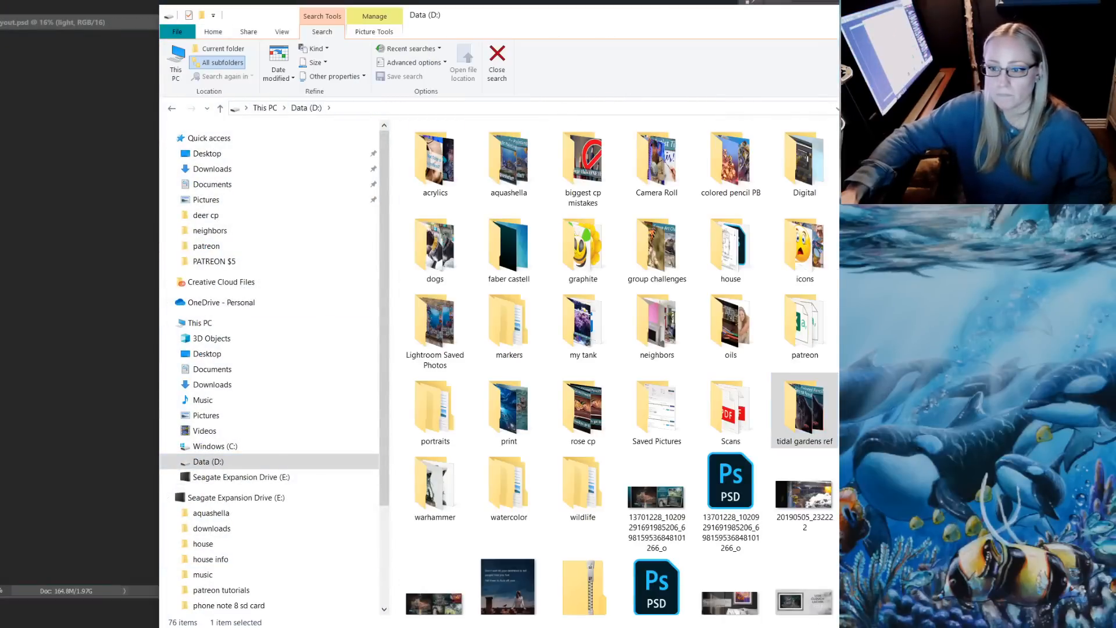
text(deer)
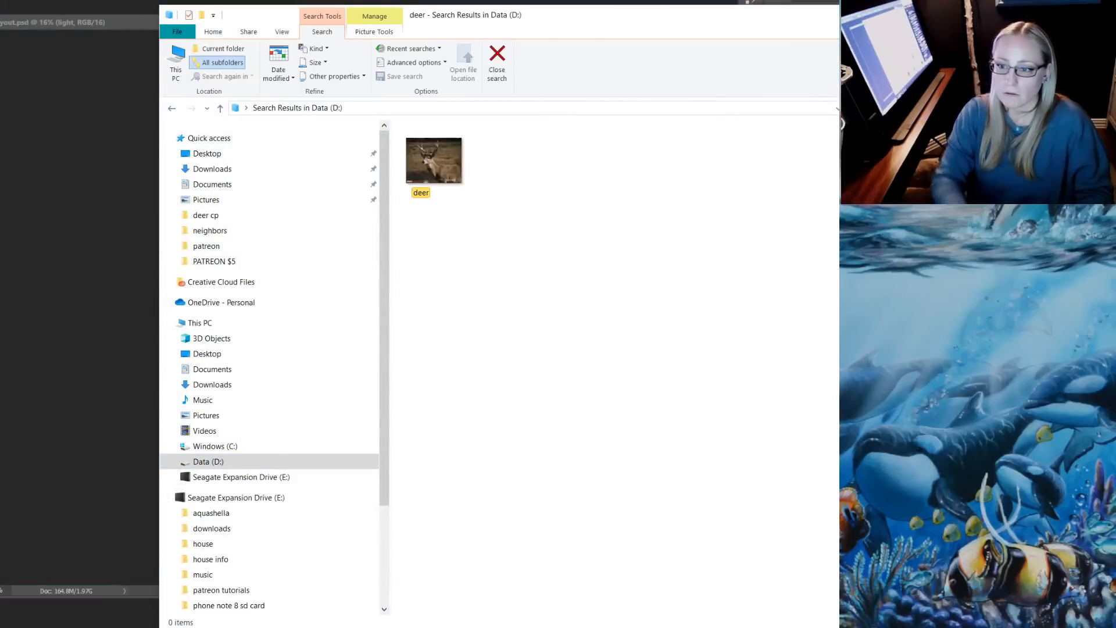
drag(510, 163, 481, 1)
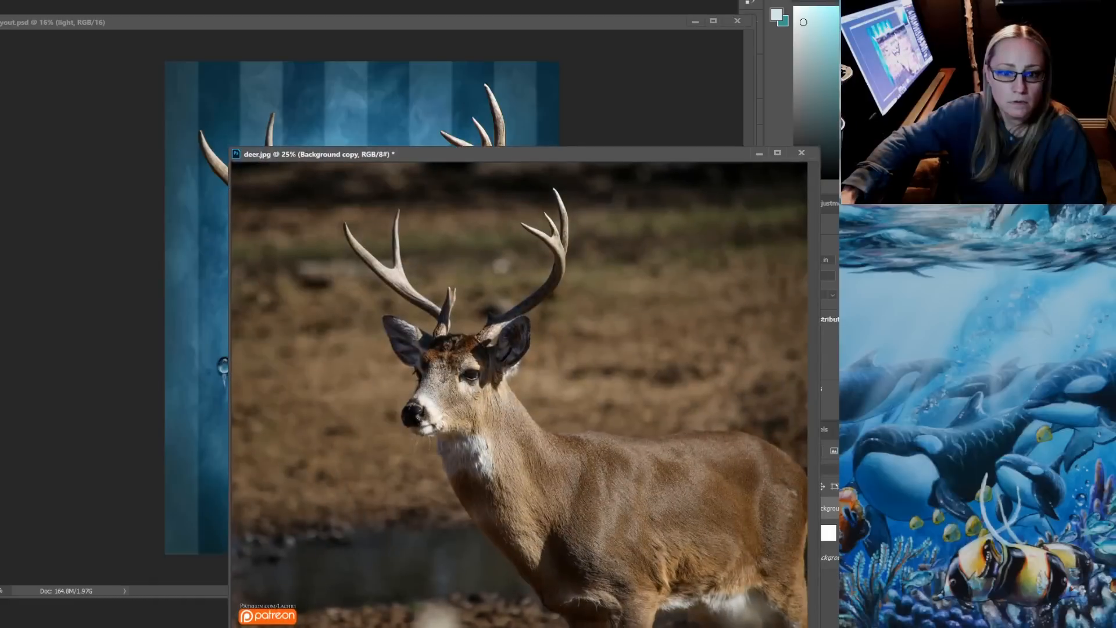
drag(491, 154, 333, 50)
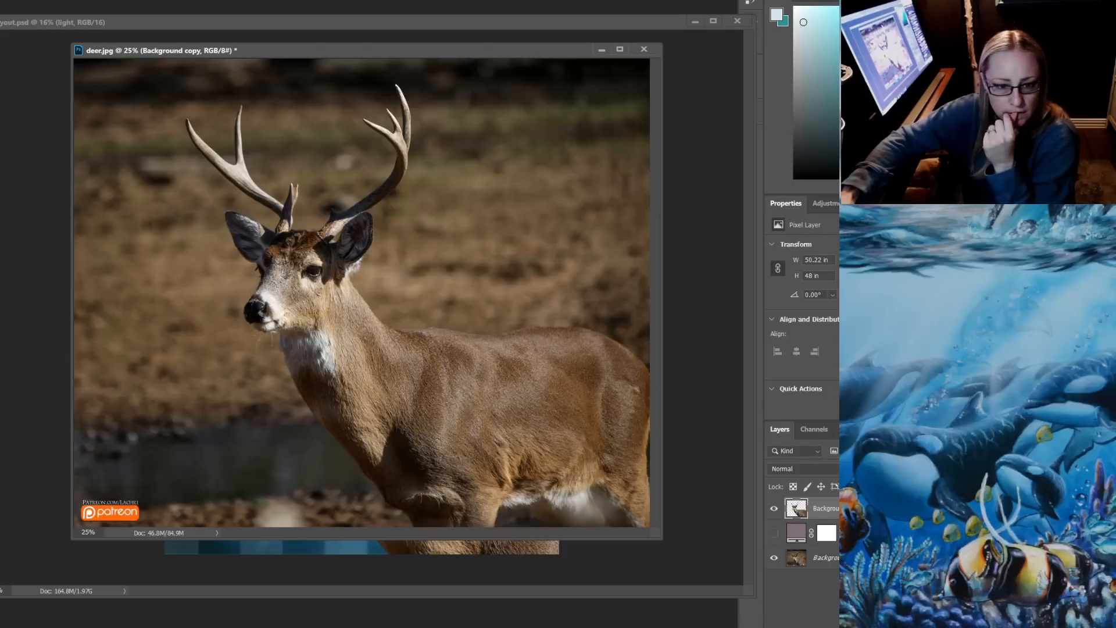
Shift the deer.jpg window over the layout to compare the two deer, and close deer.jpg without saving
drag(333, 51, 401, 107)
click(712, 107)
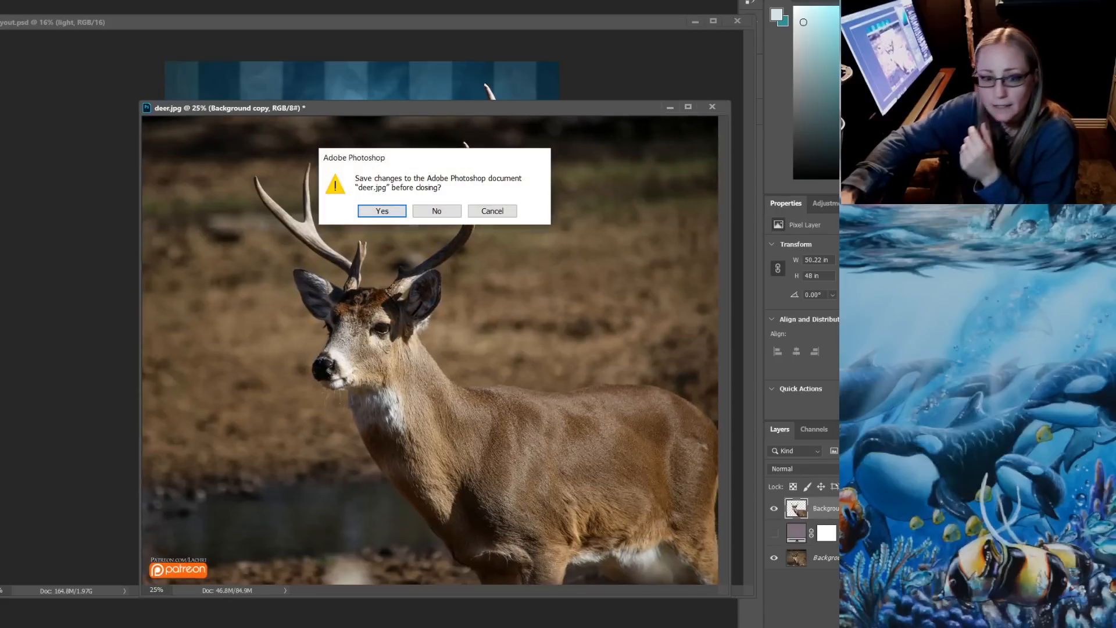
click(436, 211)
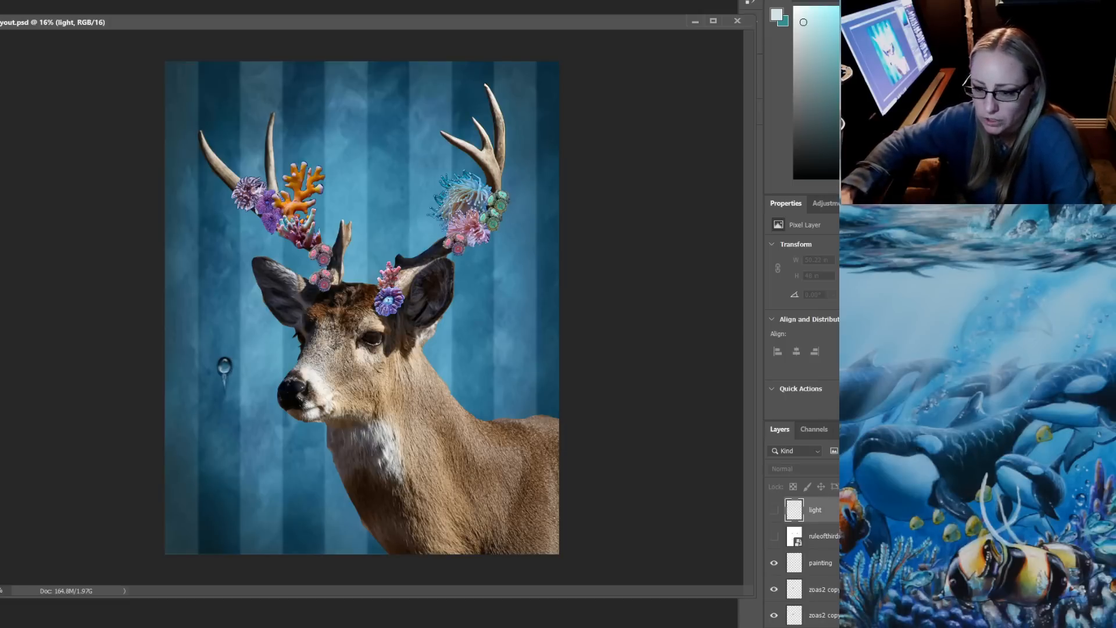
Show the ruleofthirds overlay on the layout to examine the deer's placement, and hide it again
click(774, 536)
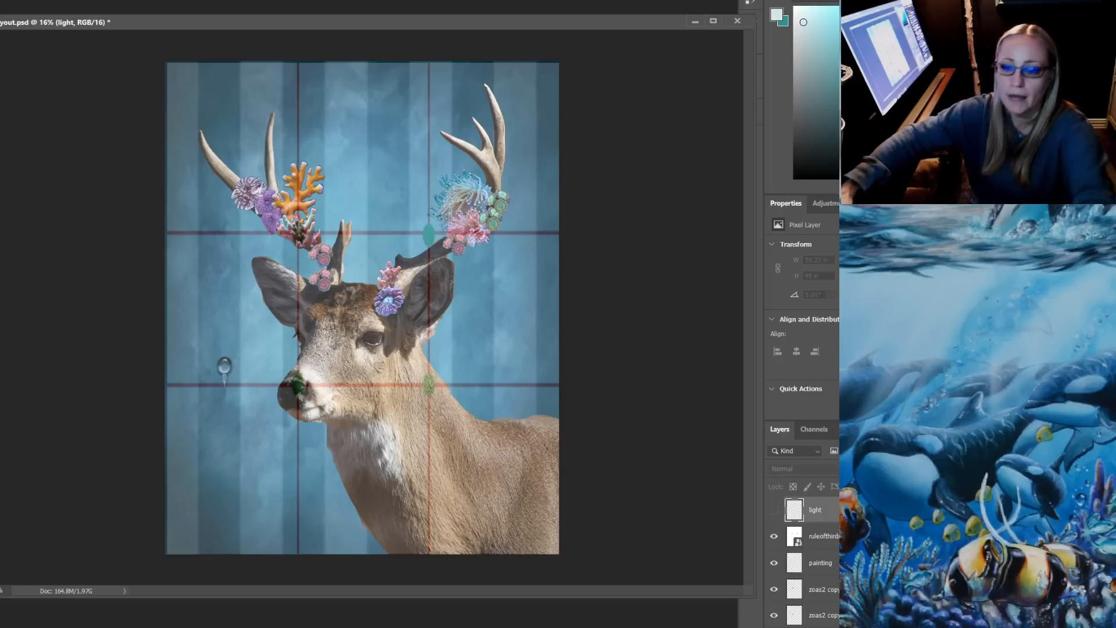
click(774, 536)
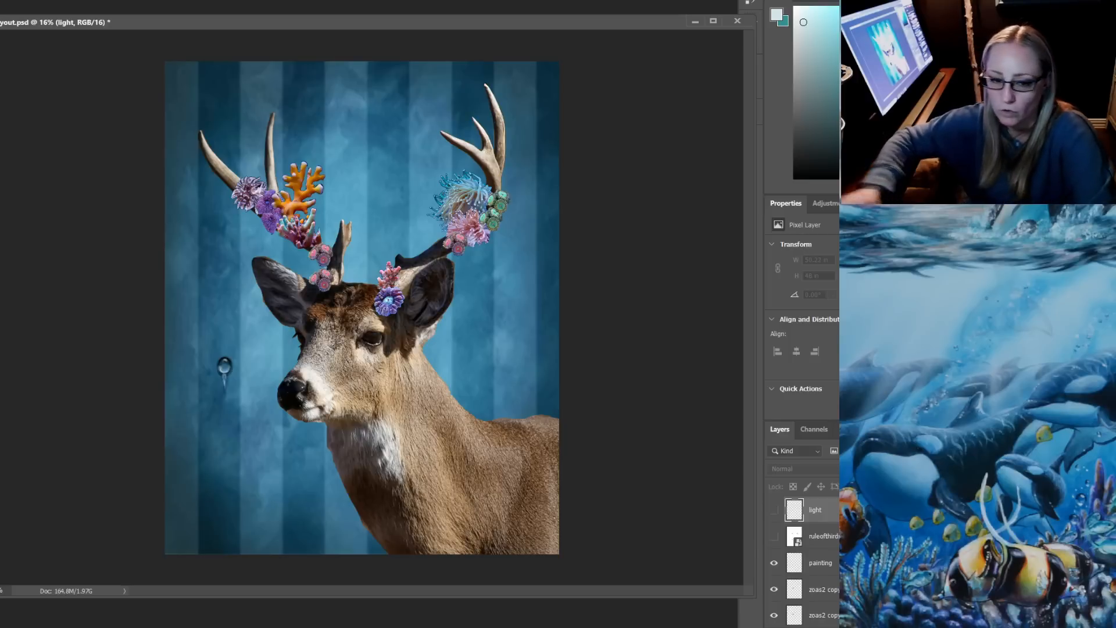
Look through the acrylics, colored pencil PB and deer cp folders on Data (D:) in File Explorer, and return to the layout in Photoshop
click(217, 627)
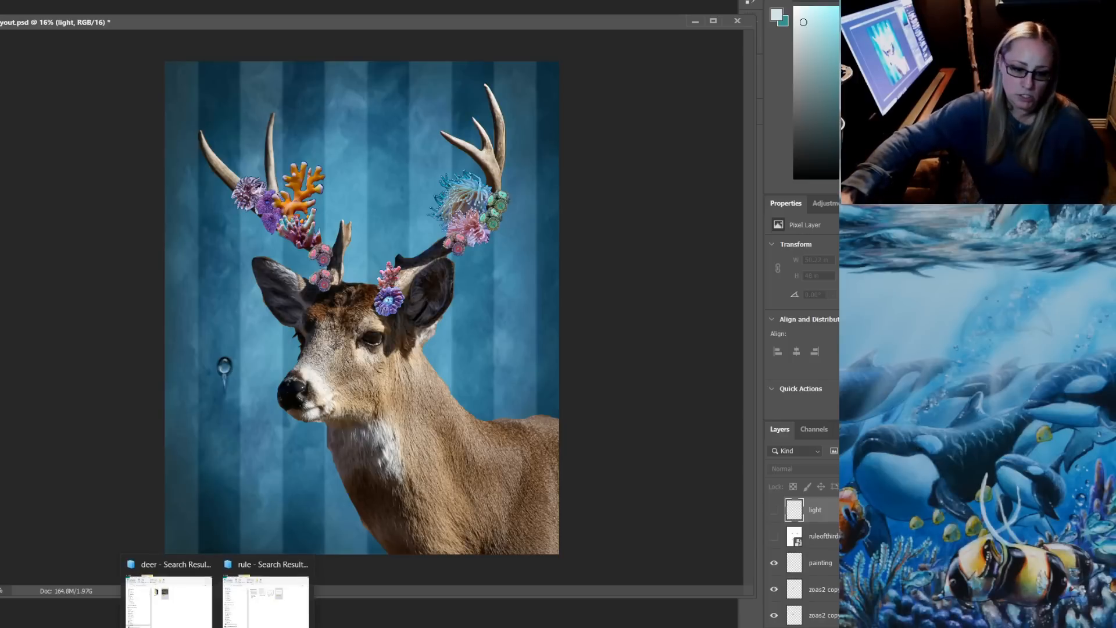
click(168, 593)
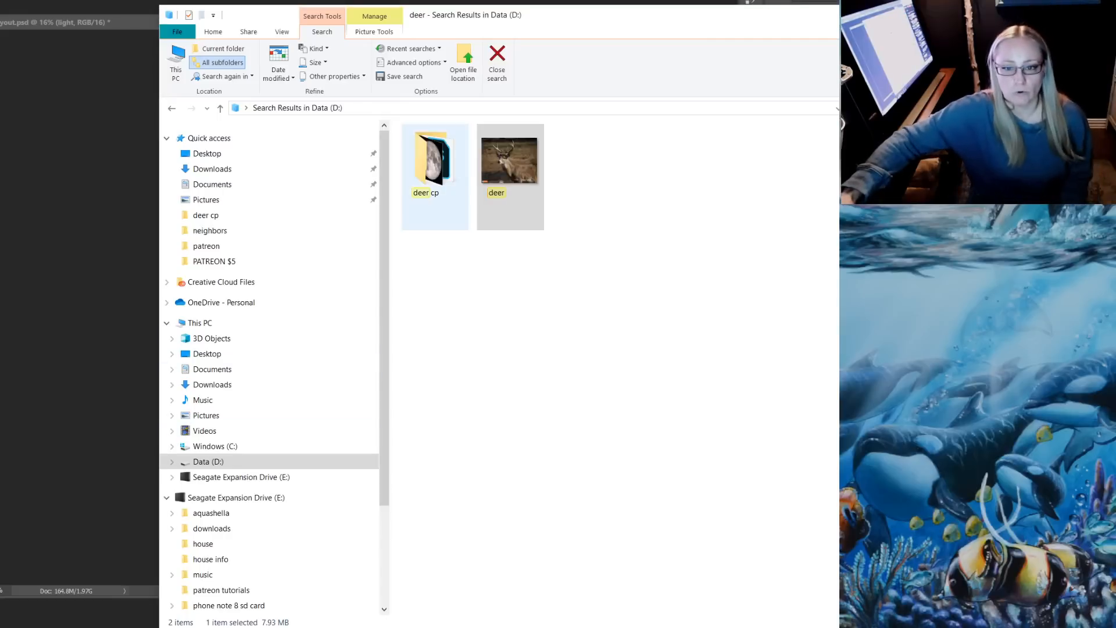
click(208, 462)
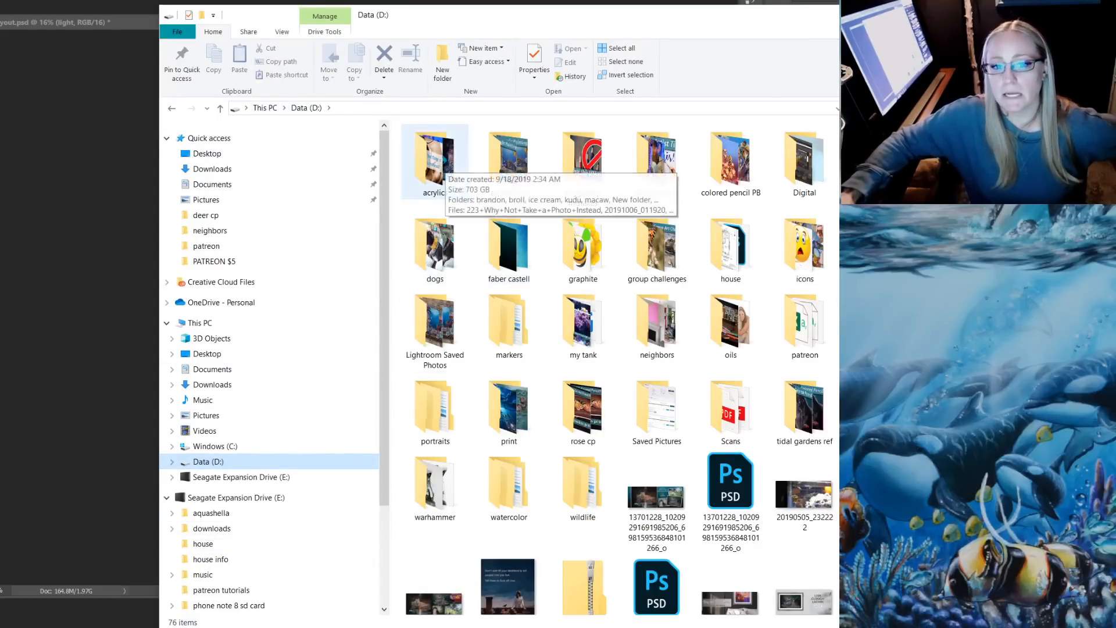
double_click(436, 168)
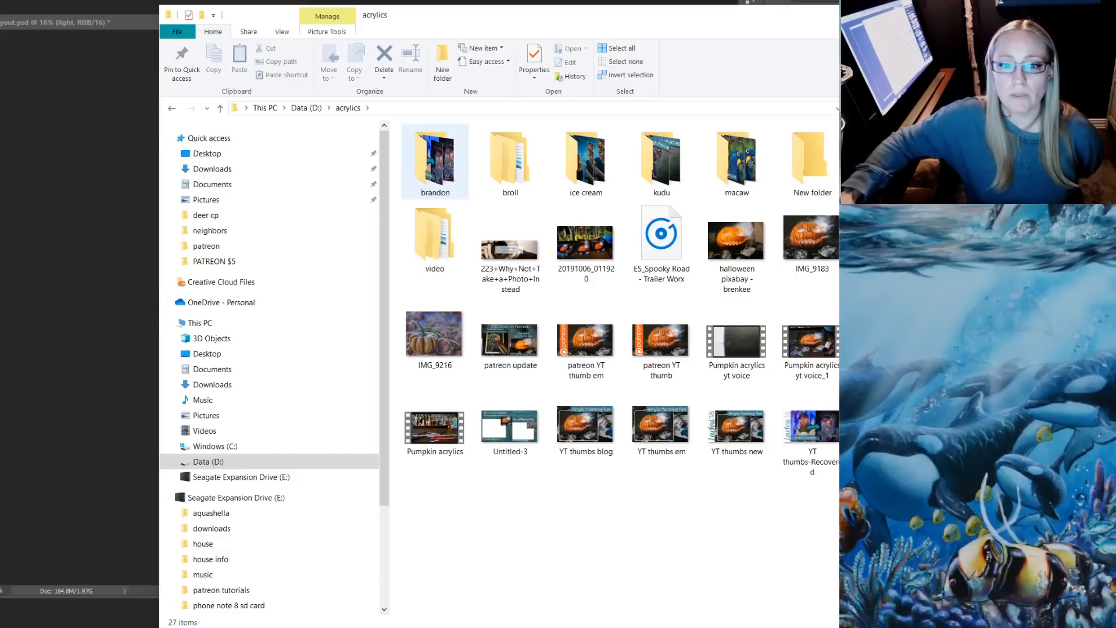
click(306, 109)
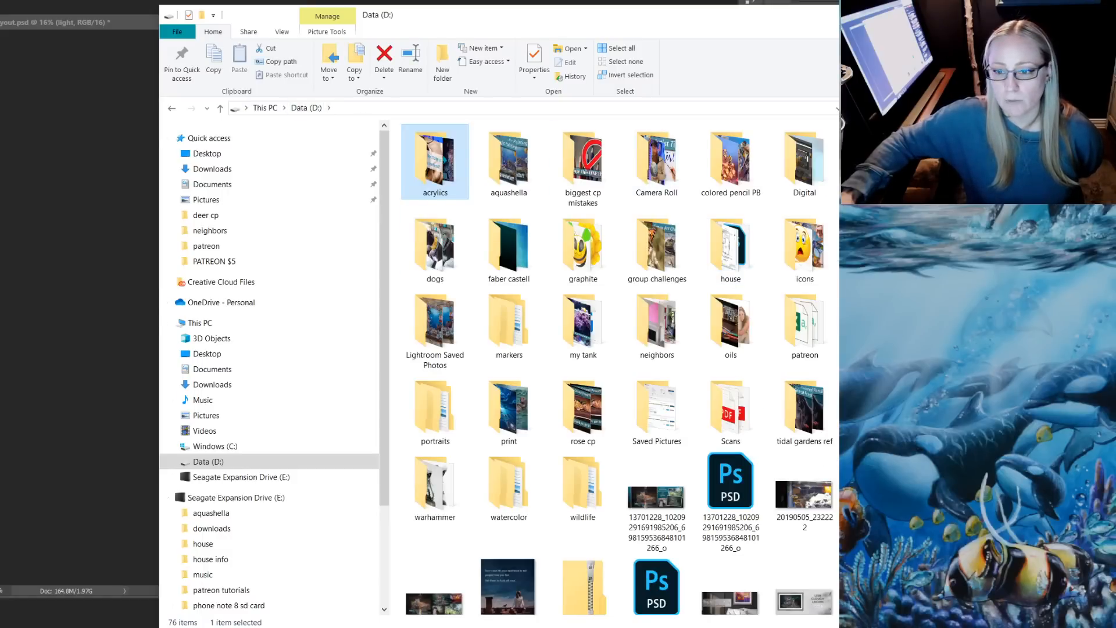
double_click(730, 160)
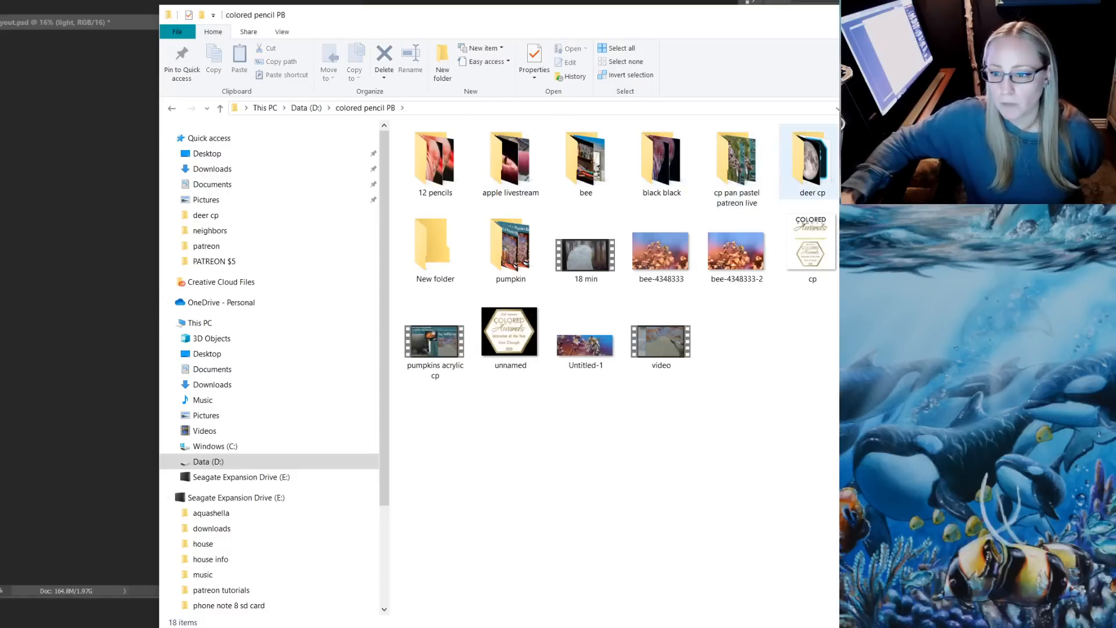
double_click(811, 160)
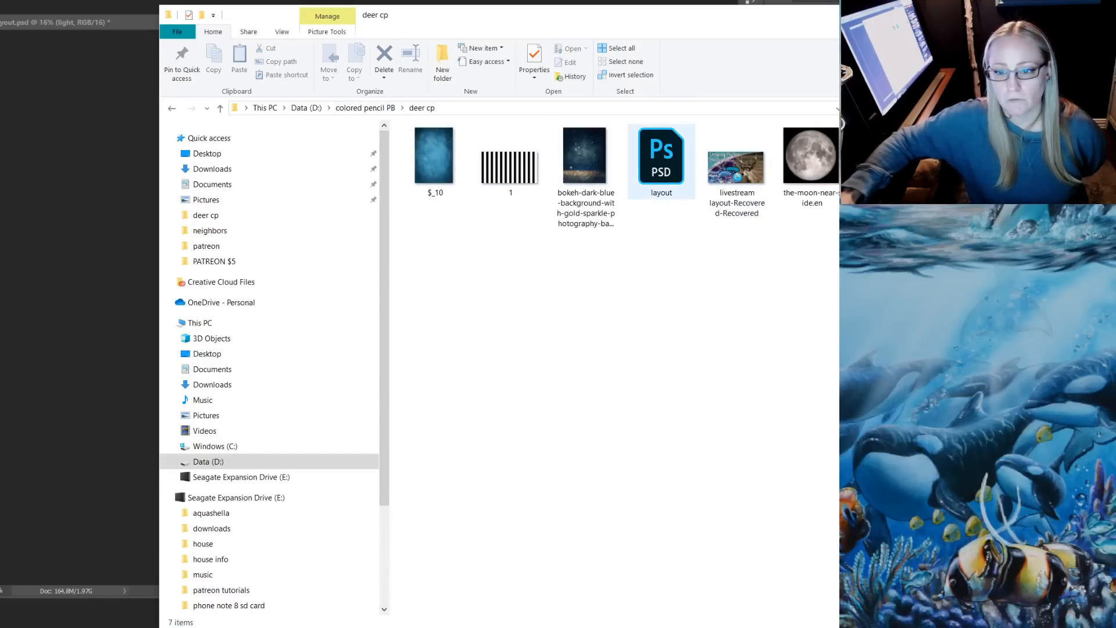
click(365, 108)
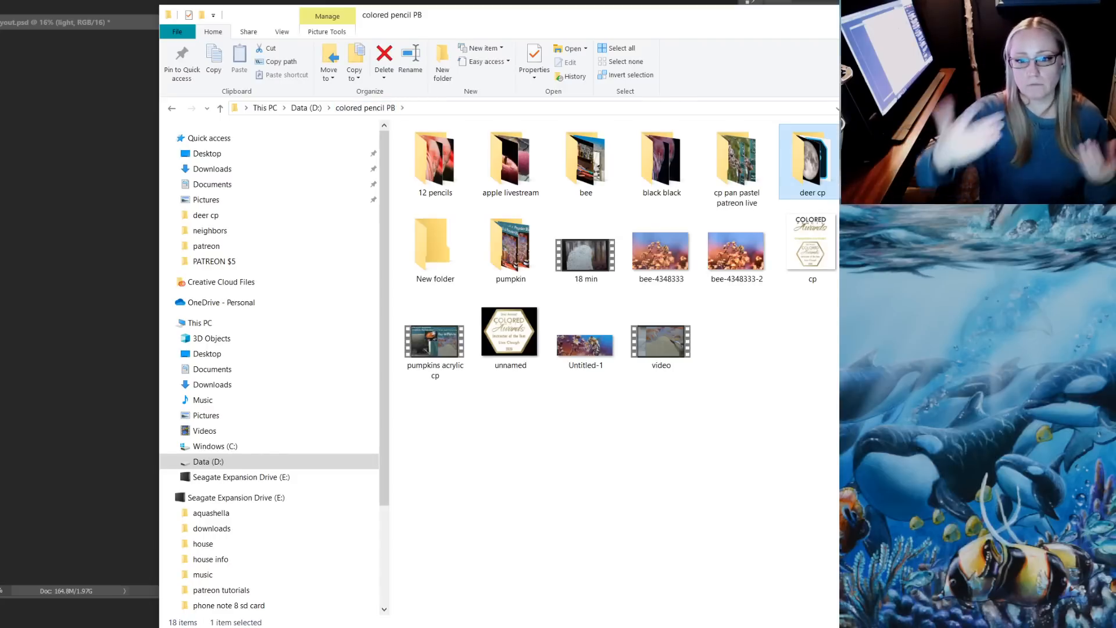
click(306, 107)
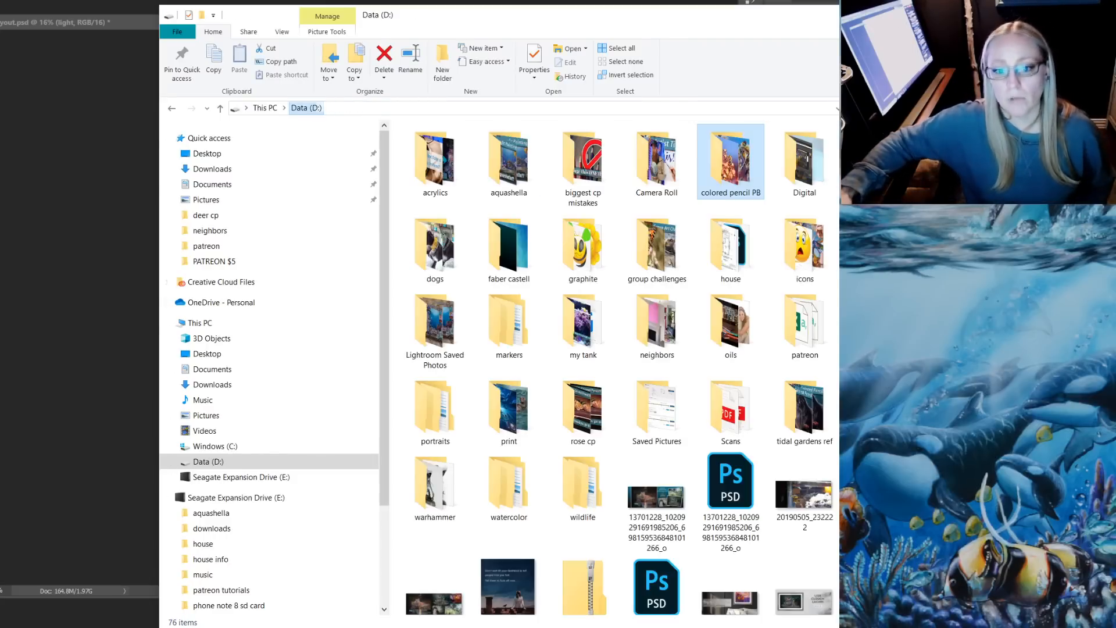
click(105, 180)
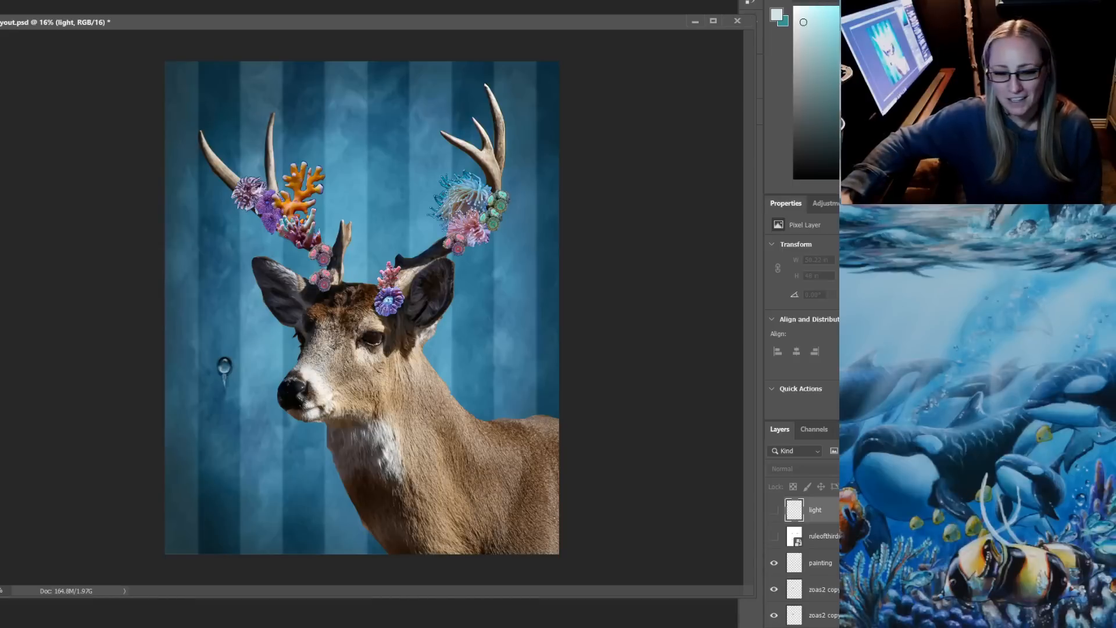